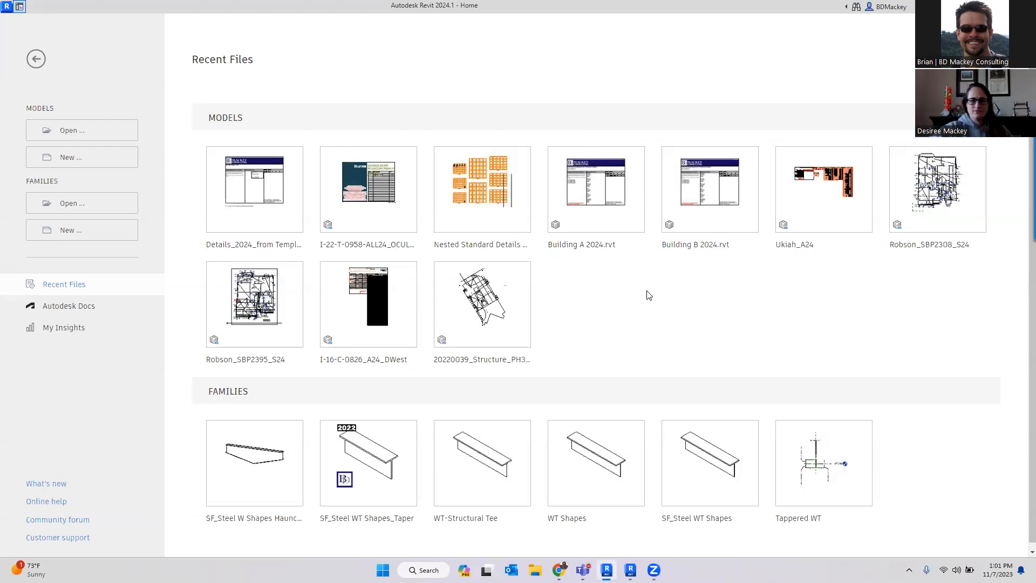
- Select the area in the plan and review its properties, including the analysis results parameters
{"action": "key", "text": "alt+Tab"}
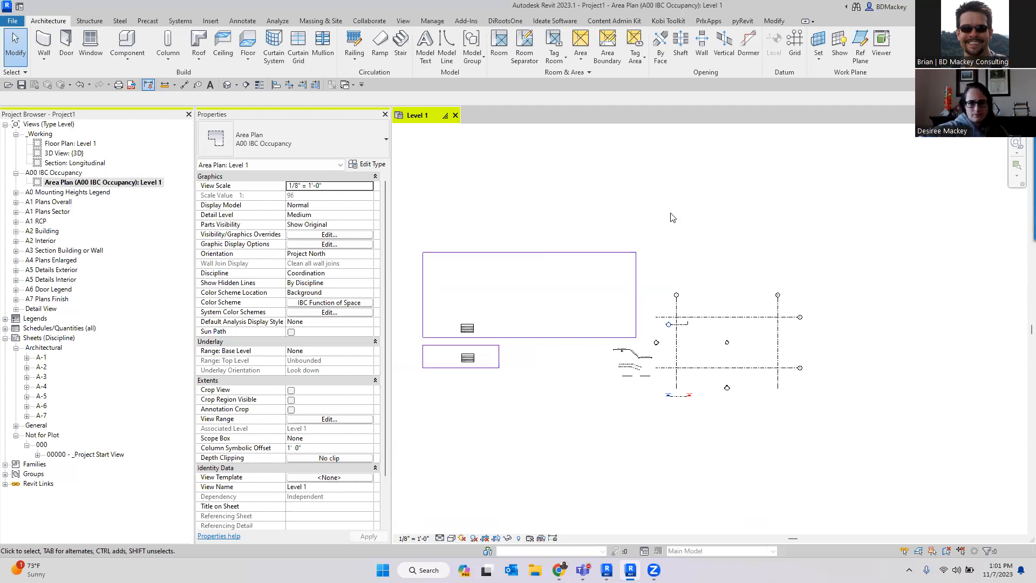
{"action": "left_click", "coordinate": [490, 295]}
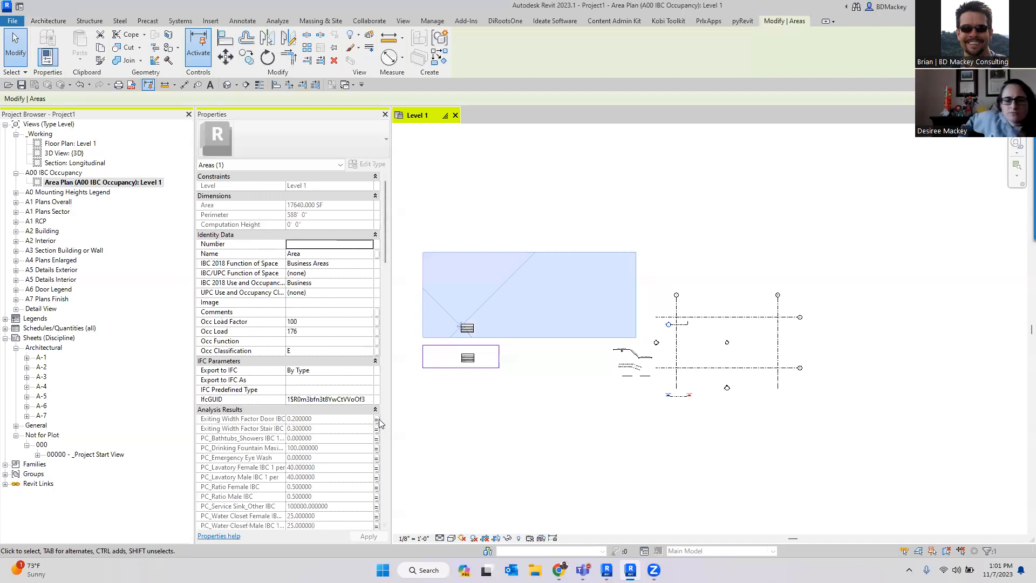
{"action": "scroll", "coordinate": [380, 423], "scroll_direction": "down", "scroll_amount": 5}
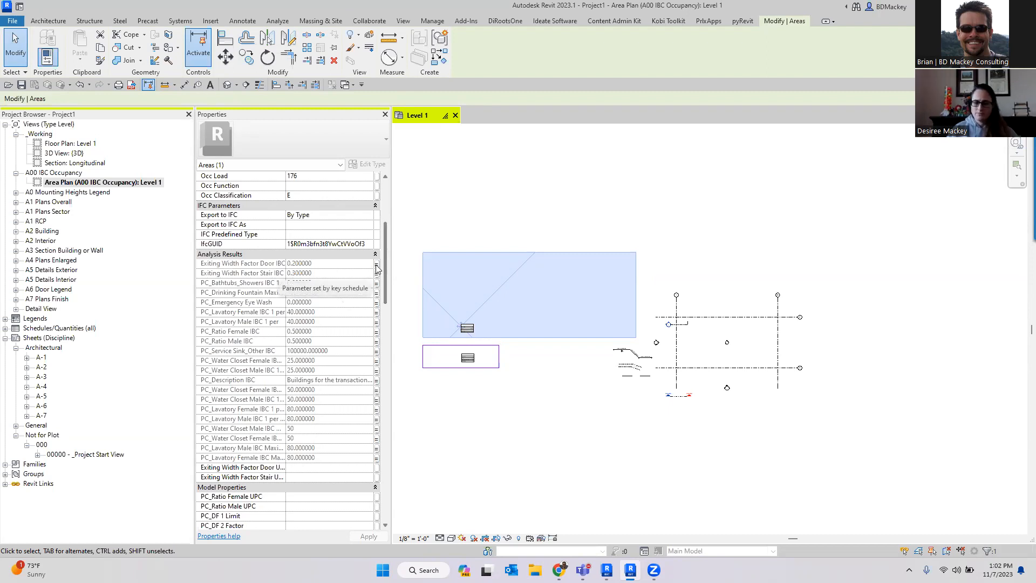
{"action": "key", "text": "Escape"}
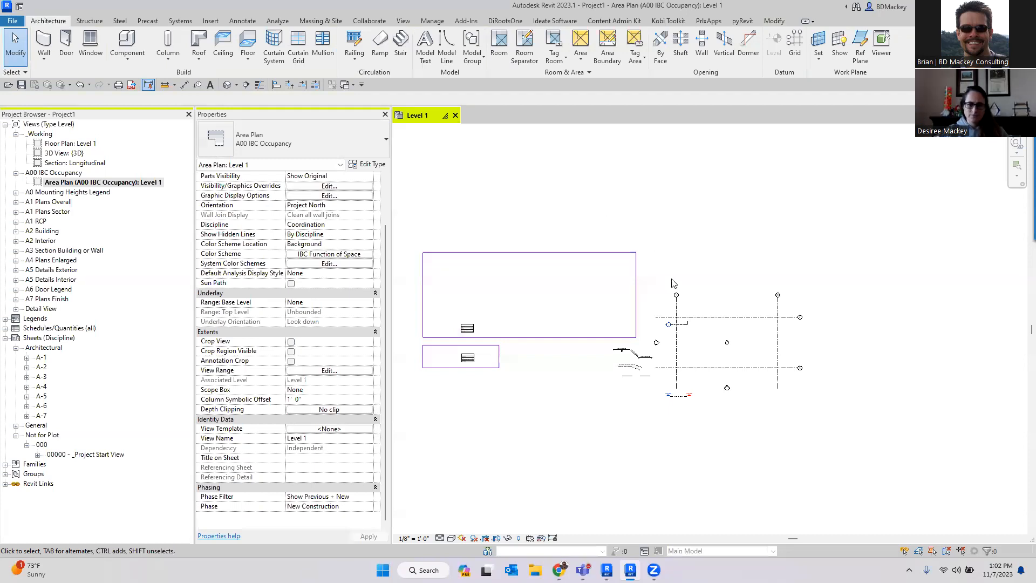
- Place a text note reading +-- above the area plan
{"action": "scroll", "coordinate": [666, 231], "scroll_direction": "up", "scroll_amount": 3}
{"action": "middle_click_drag", "start_coordinate": [682, 265], "coordinate": [629, 284]}
{"action": "scroll", "coordinate": [630, 284], "scroll_direction": "up", "scroll_amount": 2}
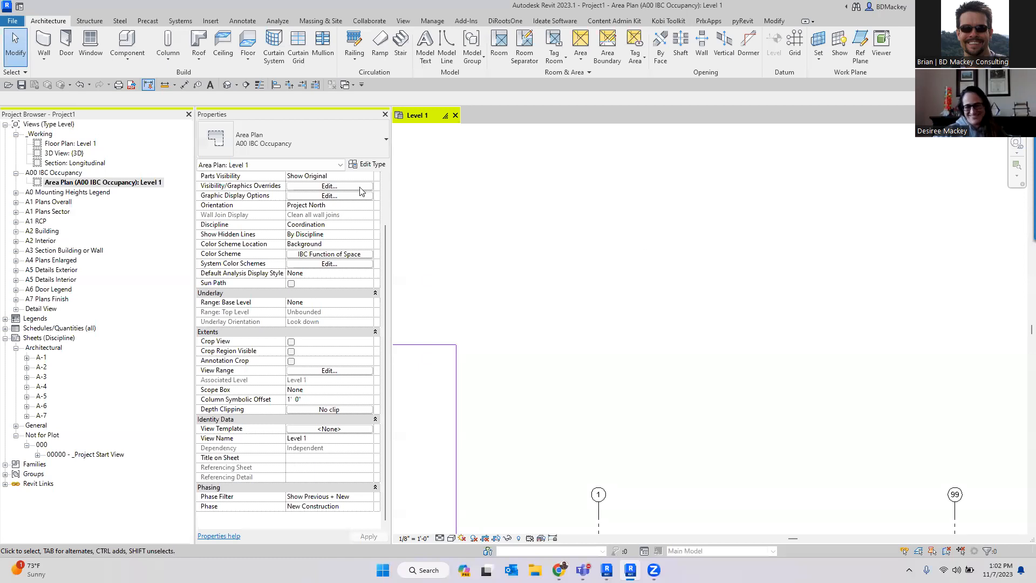
{"action": "left_click", "coordinate": [210, 85]}
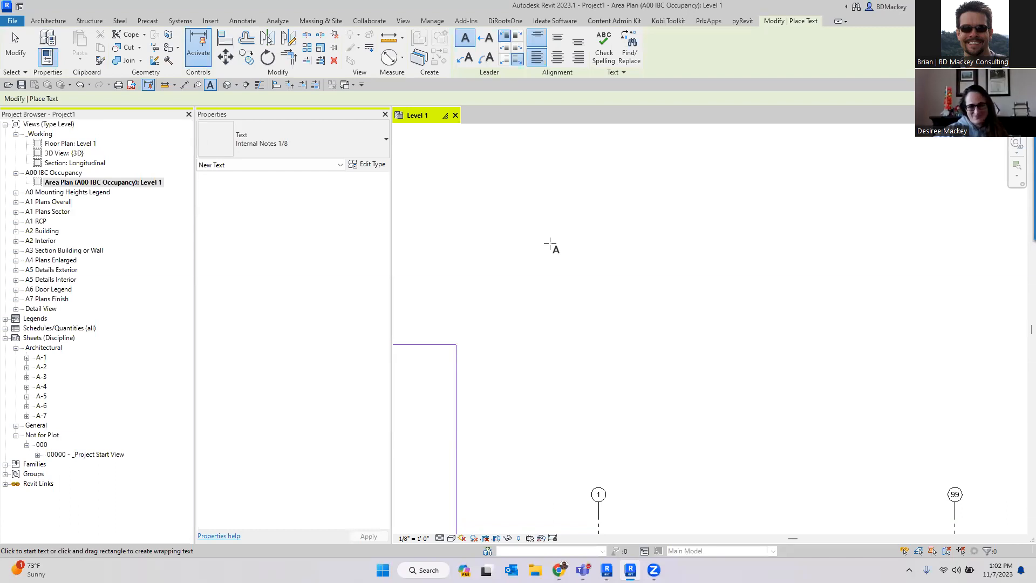
{"action": "left_click", "coordinate": [550, 244]}
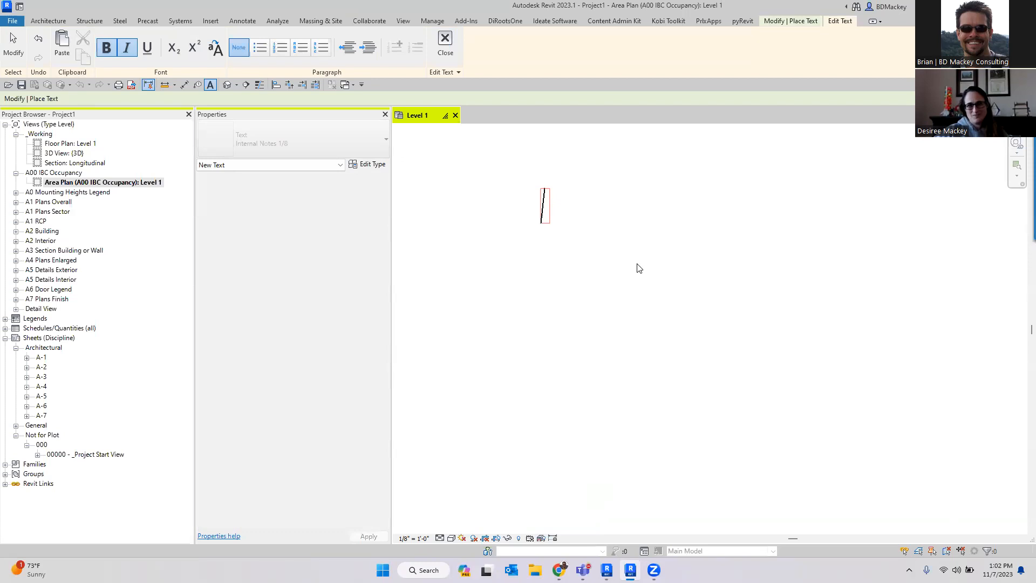
{"action": "type", "text": "+--"}
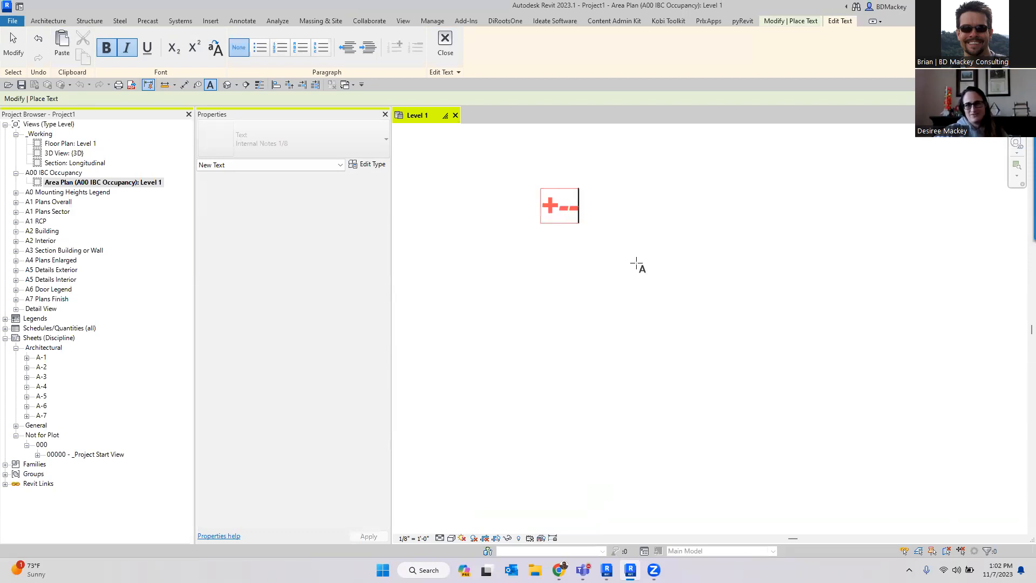
{"action": "left_click", "coordinate": [636, 264]}
- Create a wrapping text note of plus-and-dash characters and widen its text box
{"action": "left_click_drag", "start_coordinate": [574, 278], "coordinate": [884, 380]}
{"action": "type", "text": "+"}
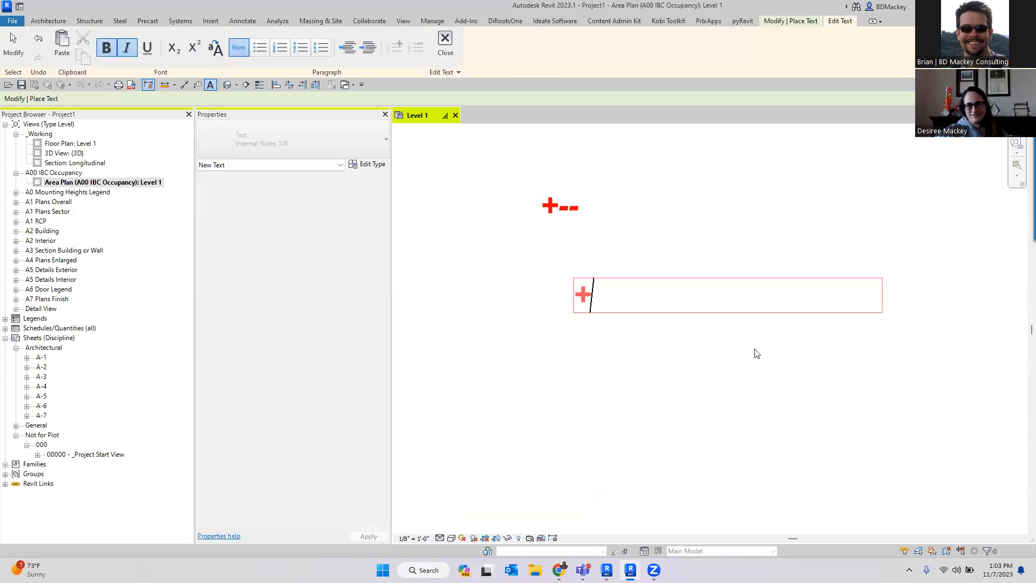
{"action": "type", "text": "-----------+----------"}
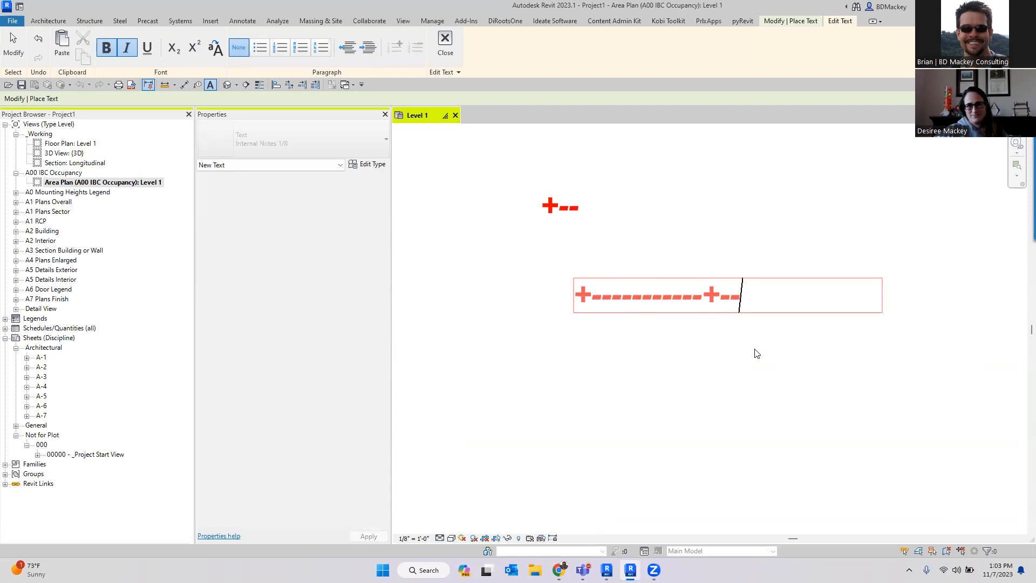
{"action": "type", "text": "-+-"}
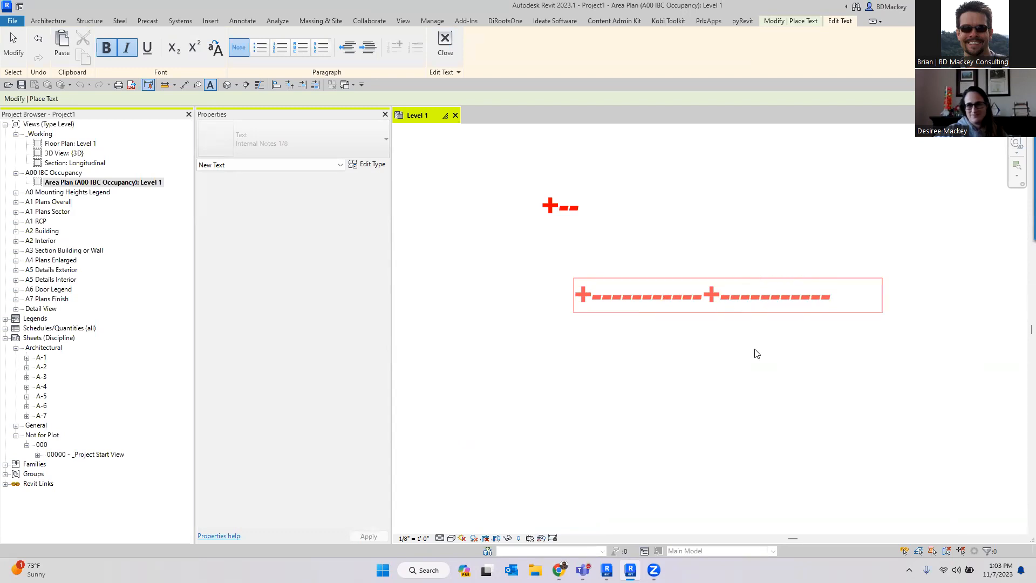
{"action": "type", "text": "---+"}
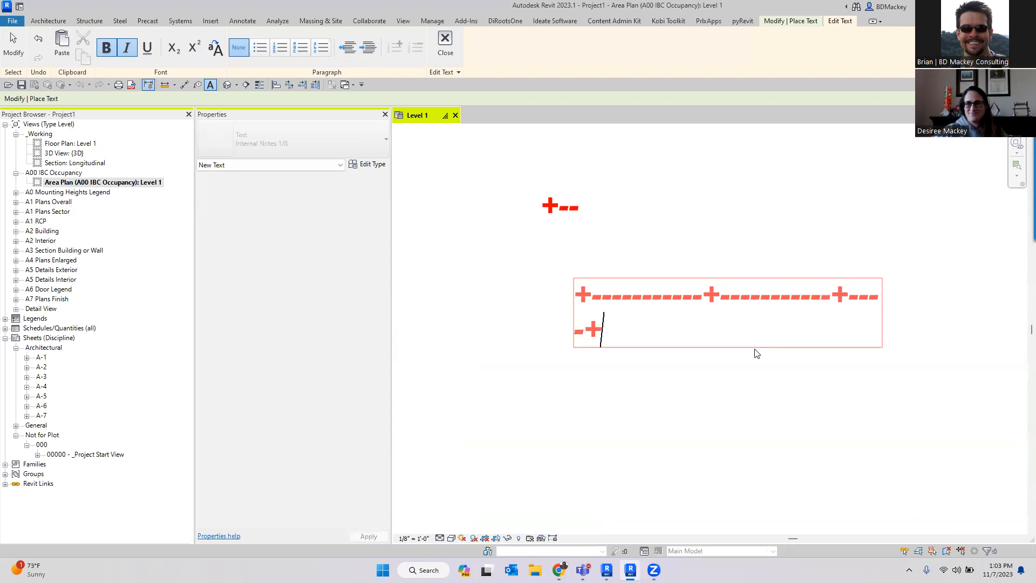
{"action": "key", "text": "Return"}
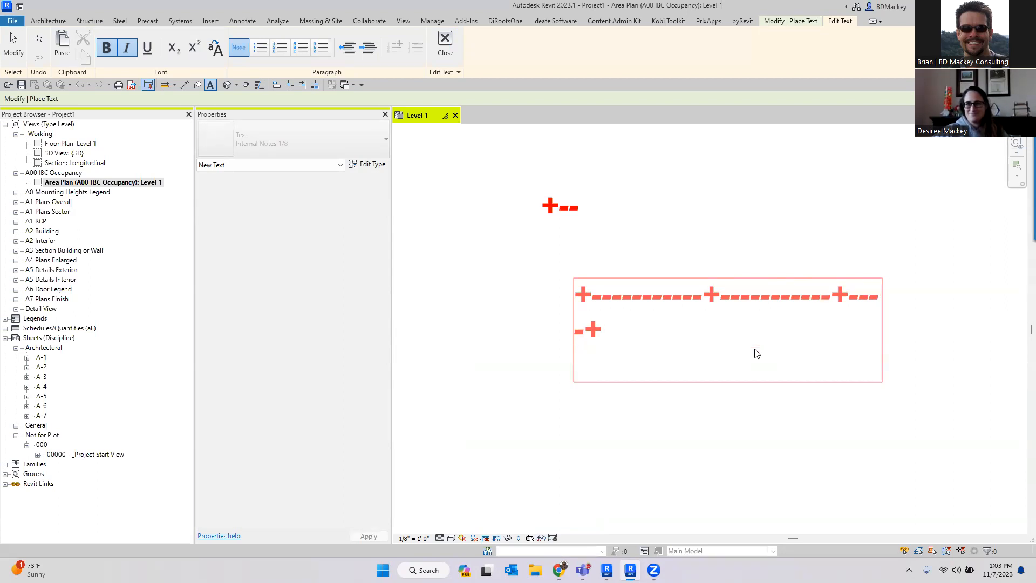
{"action": "left_click", "coordinate": [891, 345]}
{"action": "left_click_drag", "start_coordinate": [884, 332], "coordinate": [921, 326]}
{"action": "key", "text": "Escape"}
{"action": "key", "text": "Escape"}
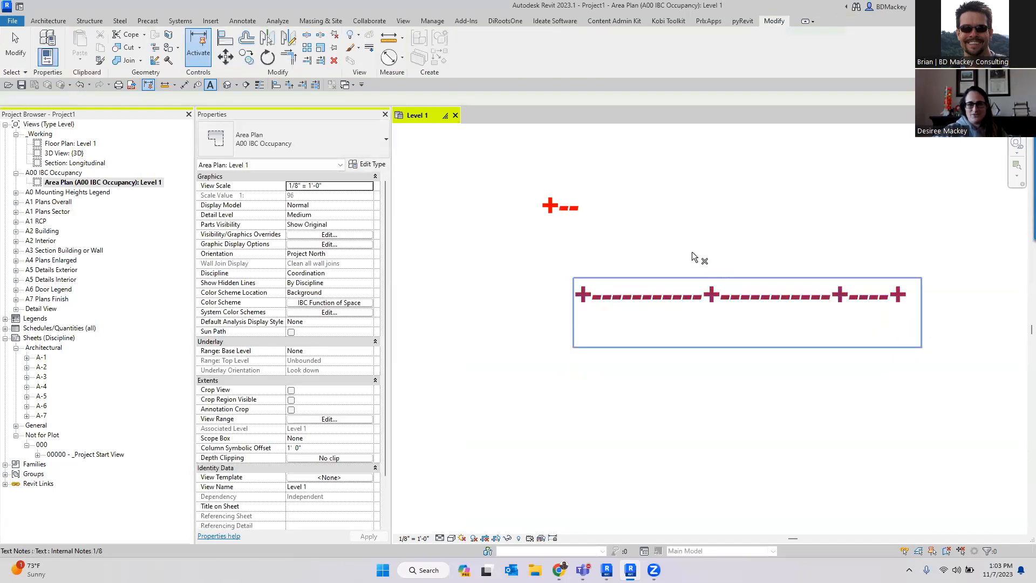
- Delete the plus-and-dash text notes
{"action": "left_click", "coordinate": [573, 213]}
{"action": "key", "text": "Delete"}
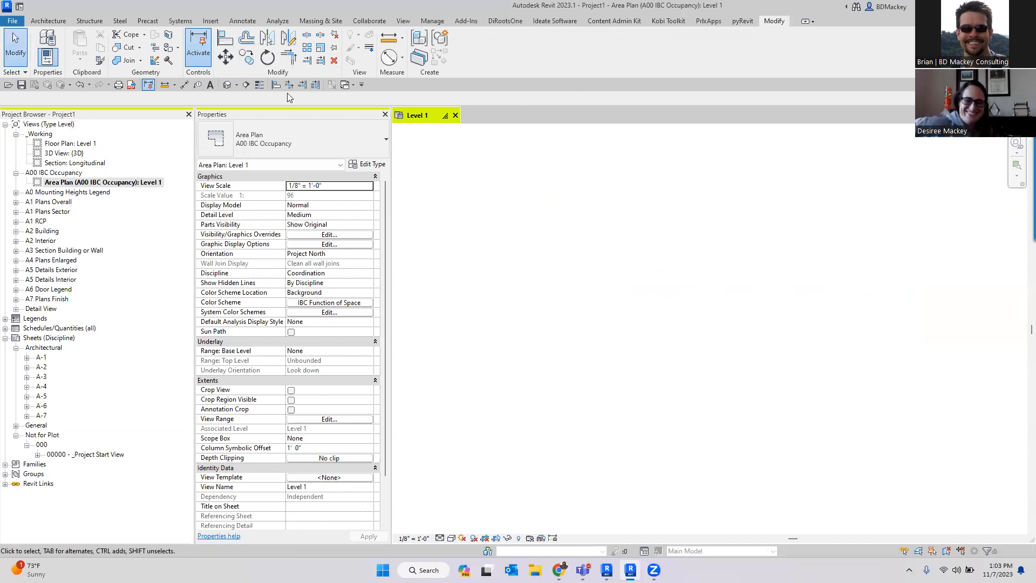
- Place a wrapping text note reading +-------+------+ to turn it into a two-column text table
{"action": "left_click", "coordinate": [211, 85]}
{"action": "left_click_drag", "start_coordinate": [712, 261], "coordinate": [924, 276]}
{"action": "type", "text": "+-------+-"}
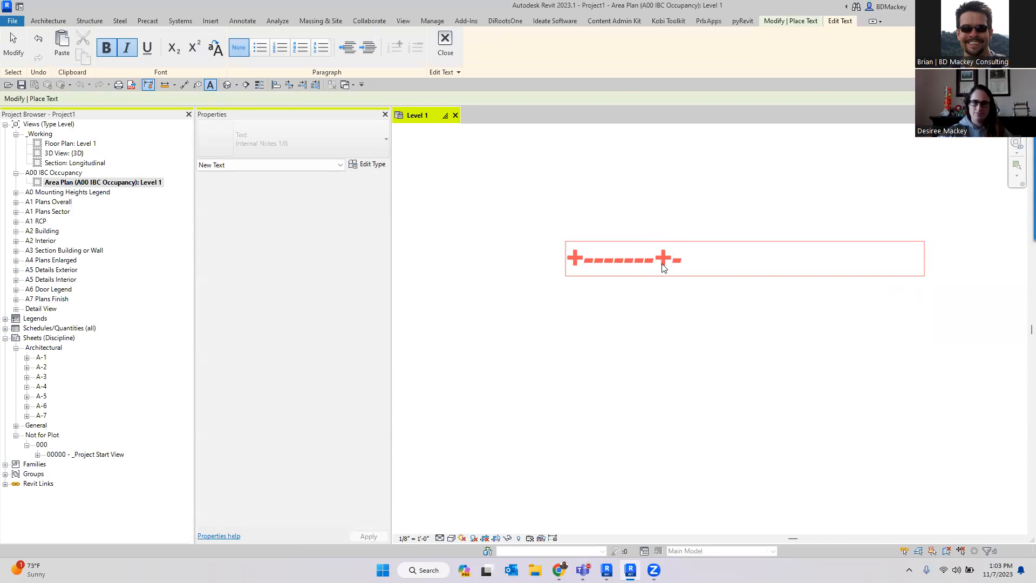
{"action": "type", "text": "-----+"}
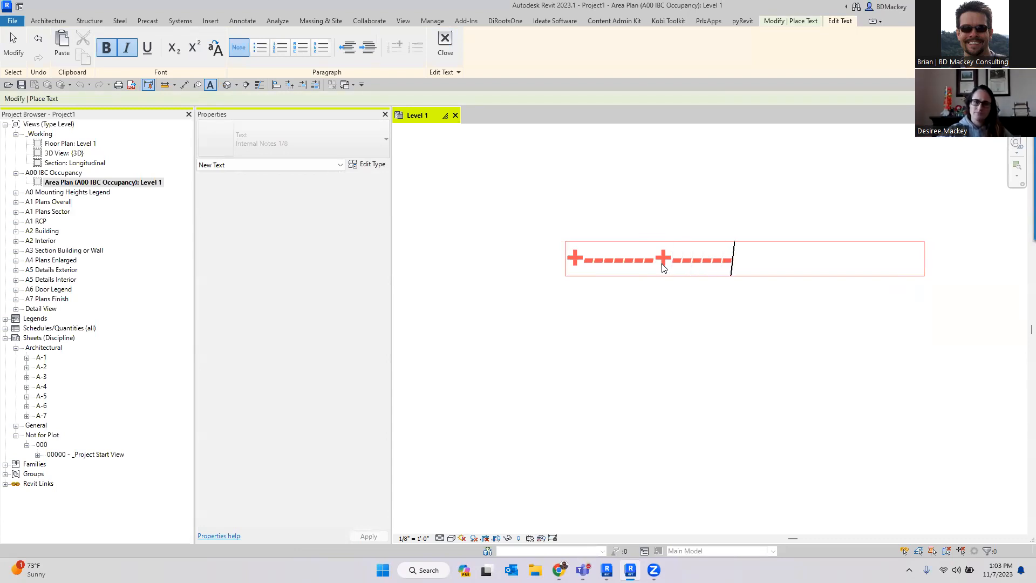
{"action": "key", "text": "Return"}
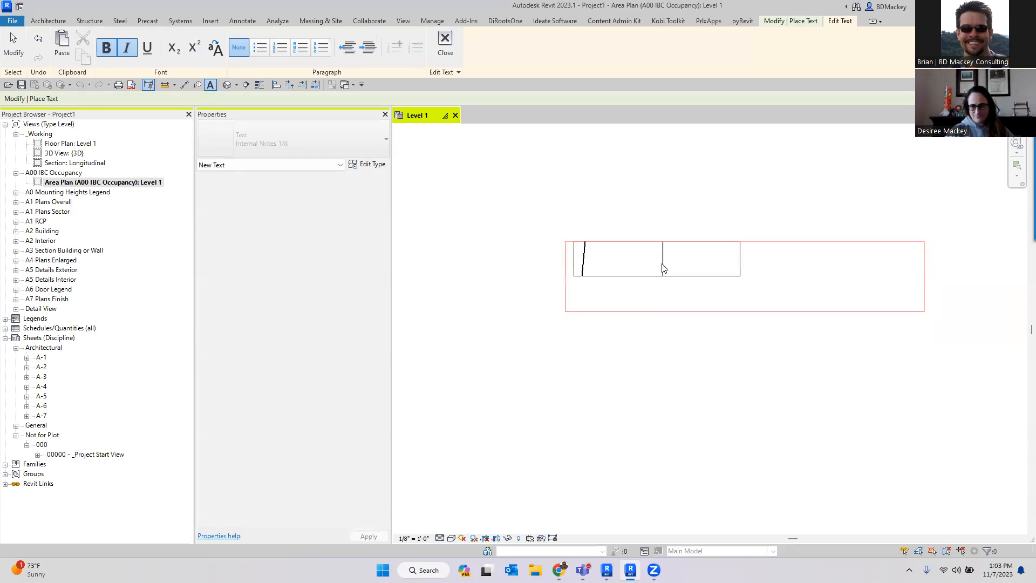
- Fill the table's first row with 23 and 456 and add a new row
{"action": "type", "text": "23"}
{"action": "key", "text": "Tab"}
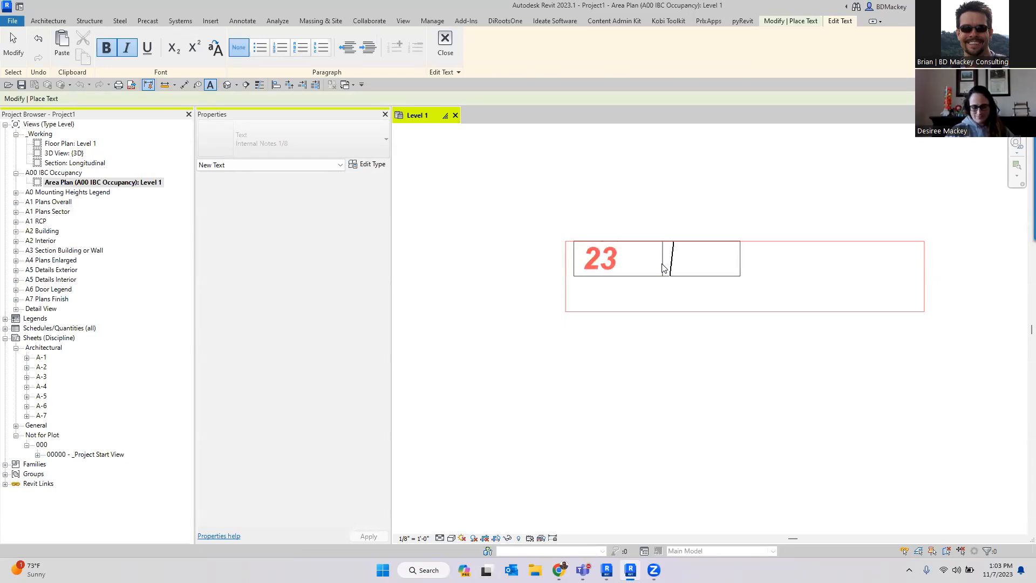
{"action": "type", "text": "456"}
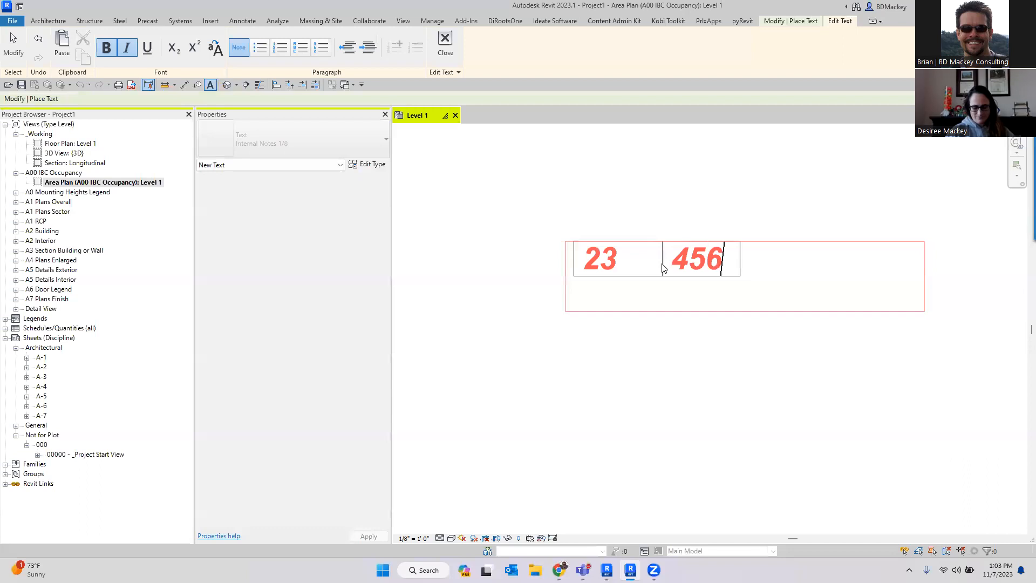
{"action": "key", "text": "Tab"}
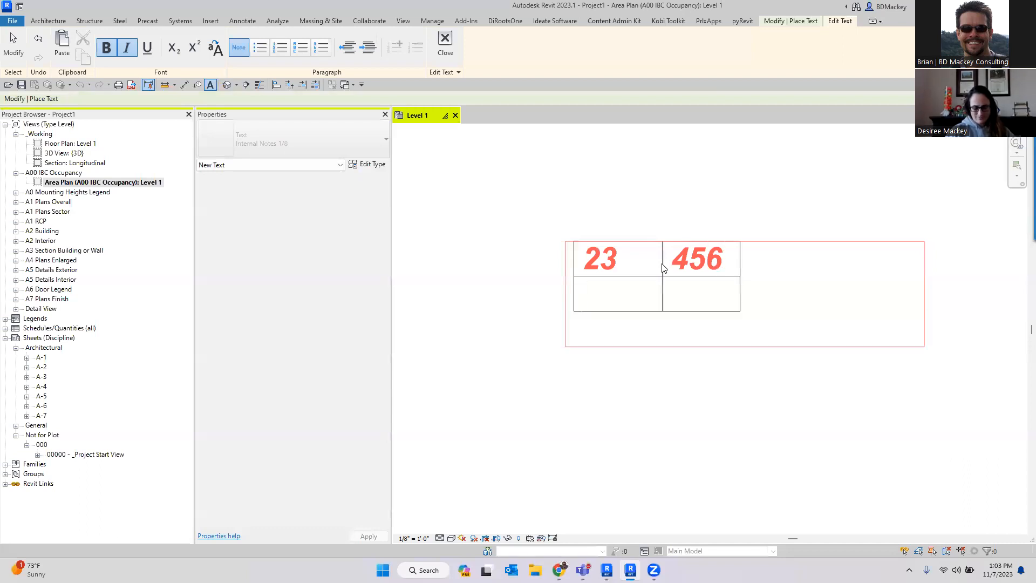
- Enter wow and fix this width in the second row's cells and finish editing the text
{"action": "type", "text": "wo"}
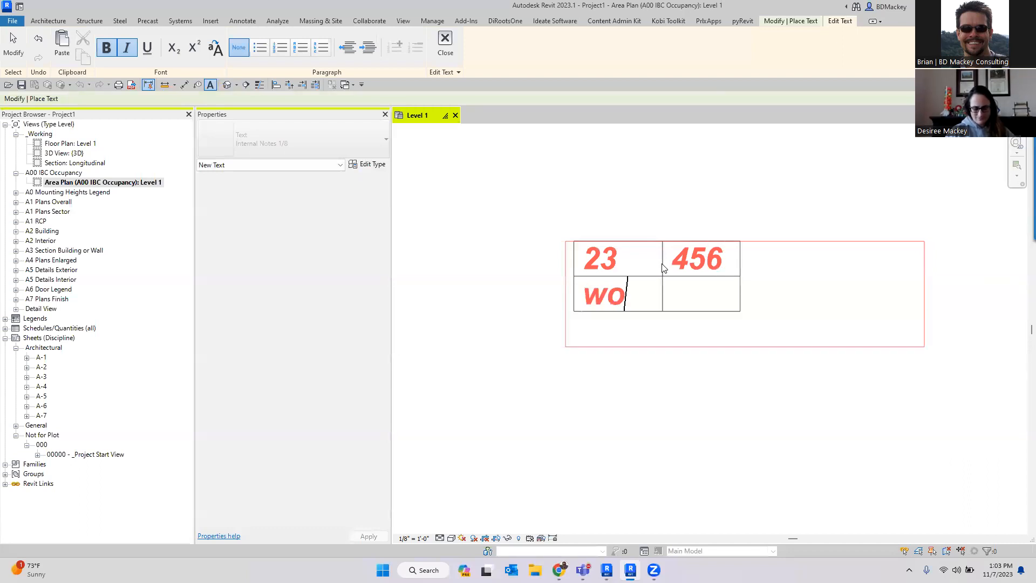
{"action": "type", "text": "wfix this w"}
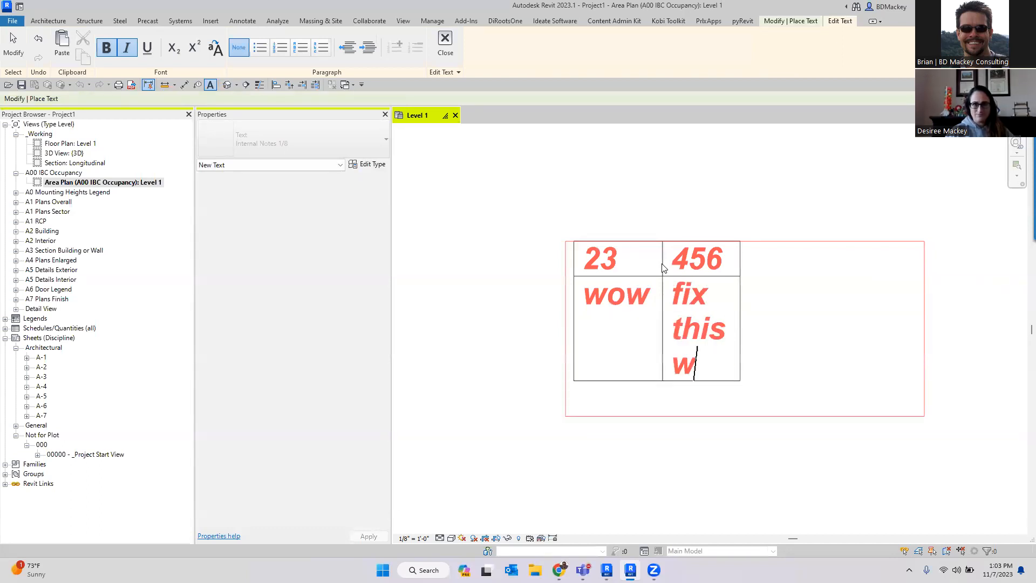
{"action": "type", "text": "idth"}
{"action": "key", "text": "BackSpace"}
{"action": "type", "text": "th"}
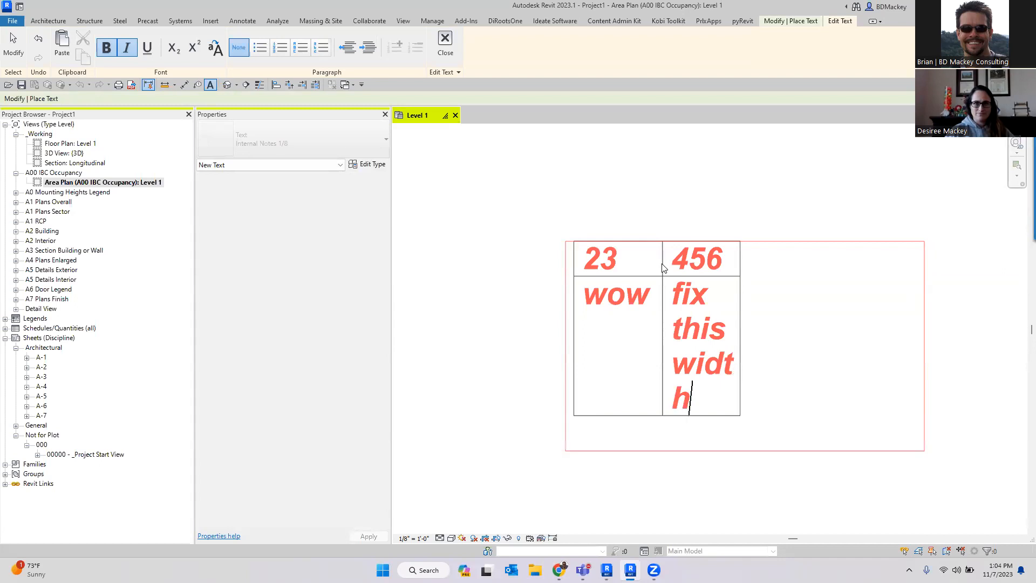
{"action": "left_click", "coordinate": [753, 187]}
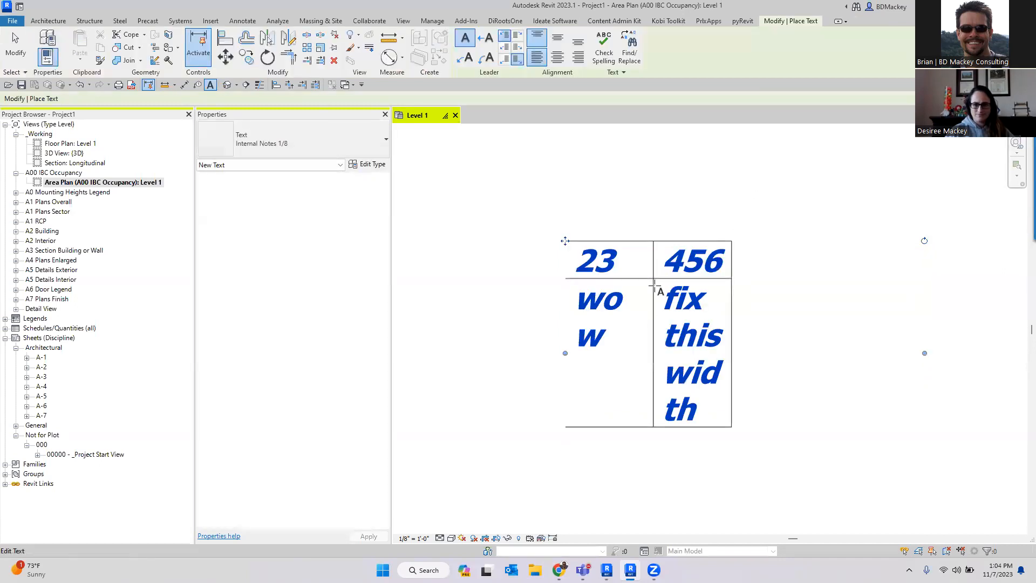
{"action": "right_click", "coordinate": [650, 181]}
{"action": "left_click", "coordinate": [673, 188]}
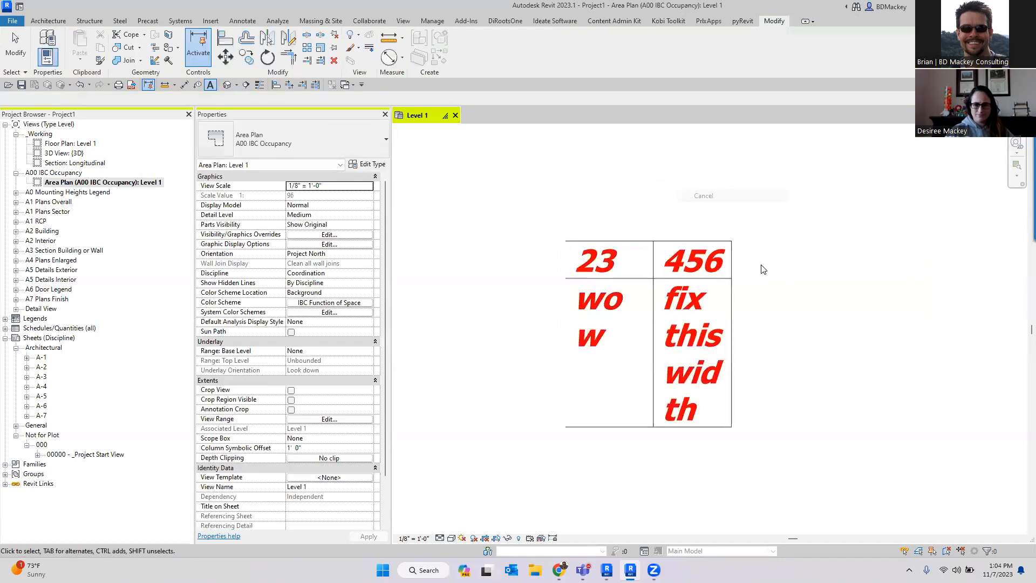
- Reopen the table text note for editing and narrow its text box
{"action": "left_click", "coordinate": [656, 287]}
{"action": "left_click", "coordinate": [656, 287]}
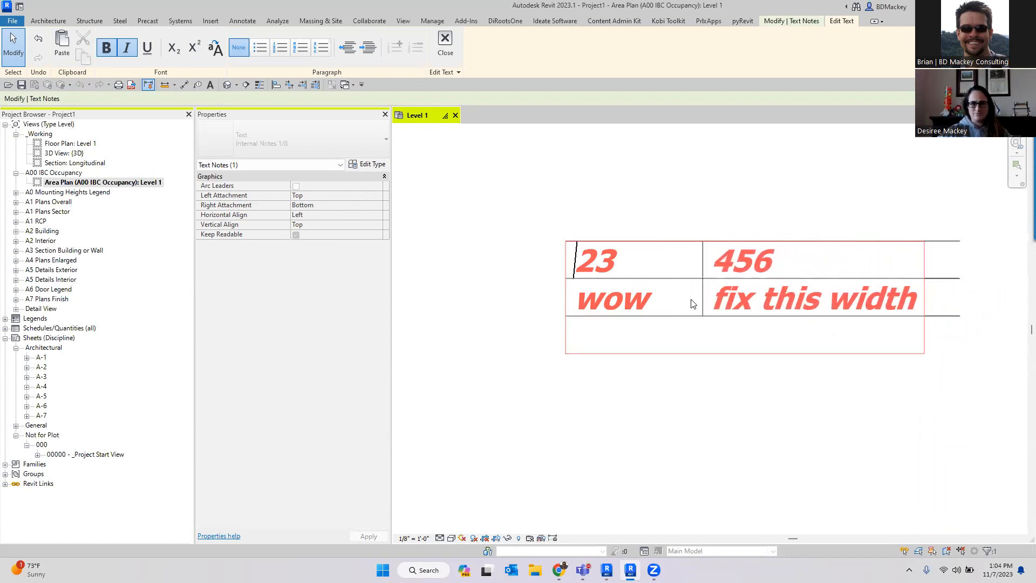
{"action": "scroll", "coordinate": [909, 377], "scroll_direction": "down", "scroll_amount": 1}
{"action": "scroll", "coordinate": [907, 373], "scroll_direction": "down", "scroll_amount": 1}
{"action": "middle_click_drag", "start_coordinate": [906, 373], "coordinate": [804, 350]}
{"action": "double_click", "coordinate": [614, 338]}
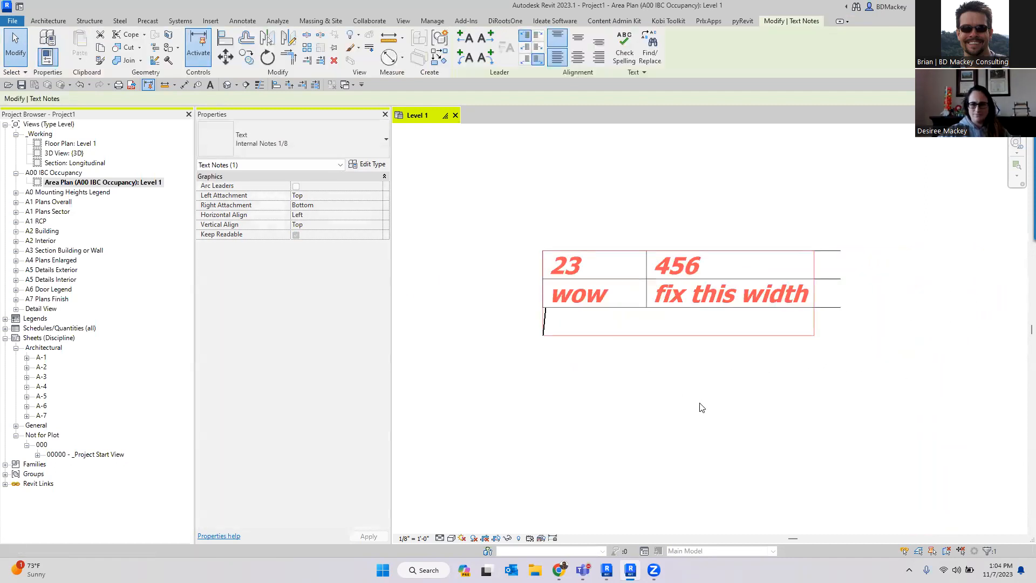
{"action": "left_click", "coordinate": [732, 387]}
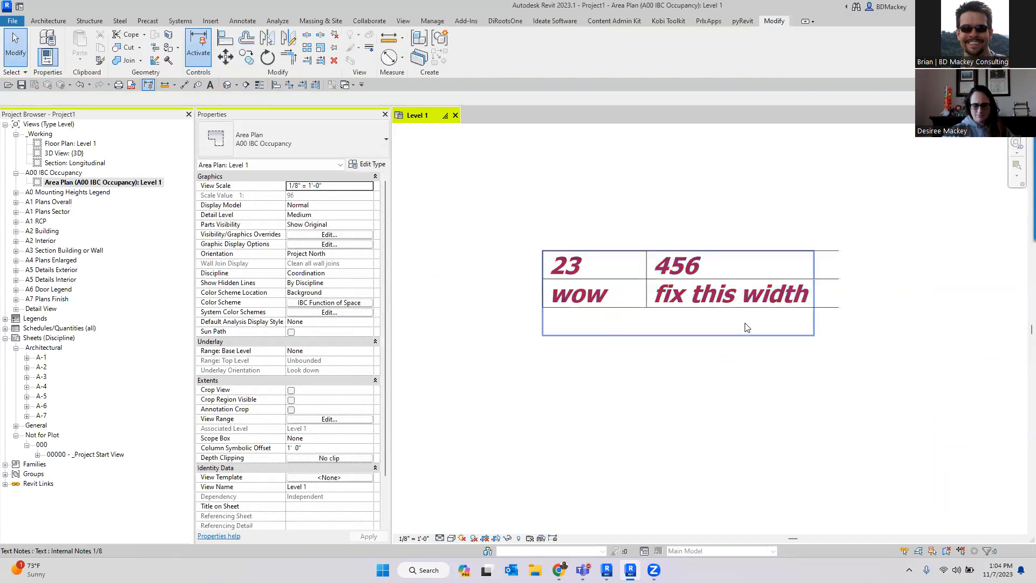
- Widen the table text note's boundary box to the right
{"action": "left_click", "coordinate": [828, 306]}
{"action": "left_click_drag", "start_coordinate": [815, 293], "coordinate": [999, 297]}
{"action": "left_click", "coordinate": [732, 383]}
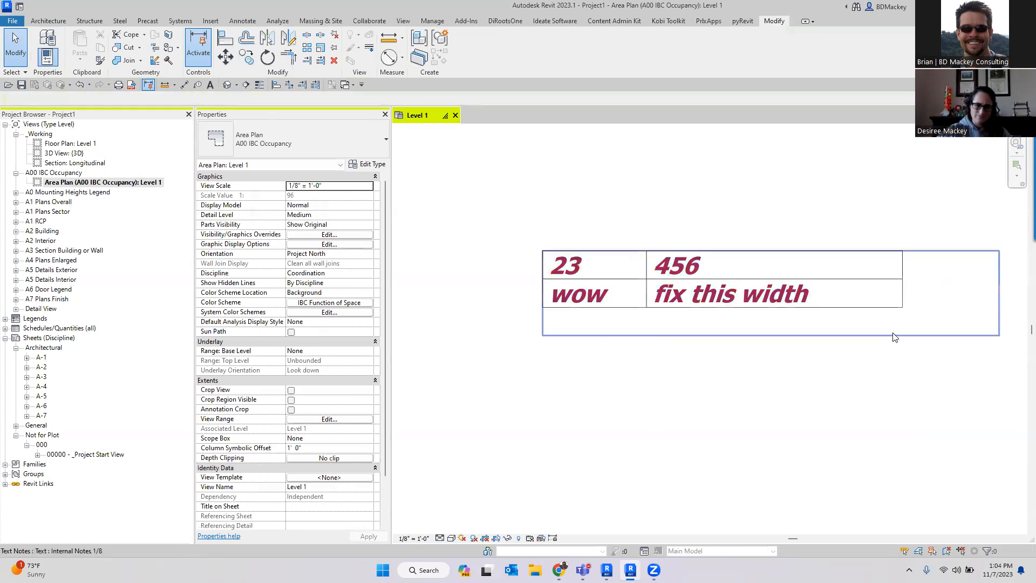
- Move the table text note to the left
{"action": "left_click_drag", "start_coordinate": [709, 315], "coordinate": [634, 324]}
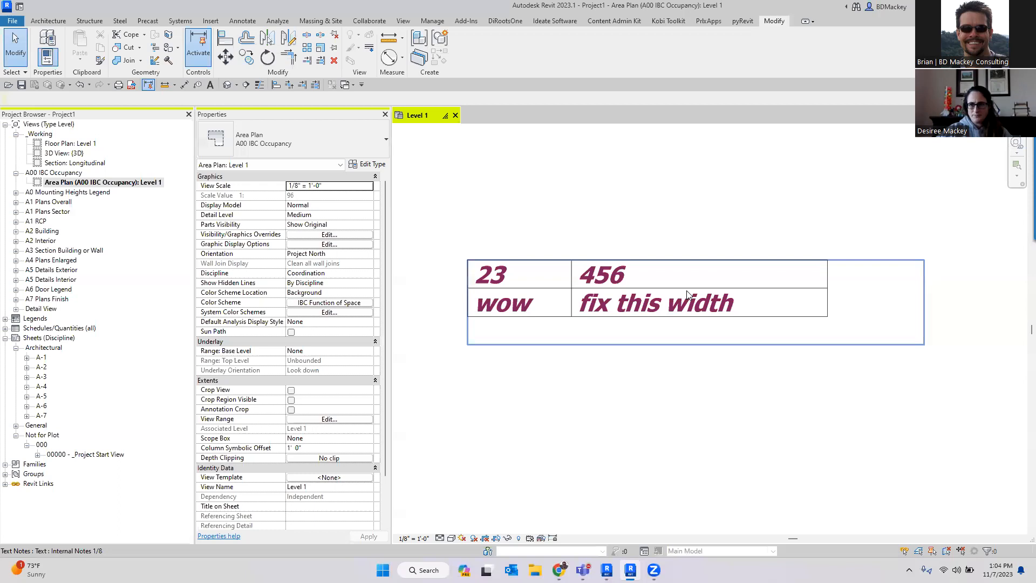
{"action": "scroll", "coordinate": [617, 342], "scroll_direction": "up", "scroll_amount": 2}
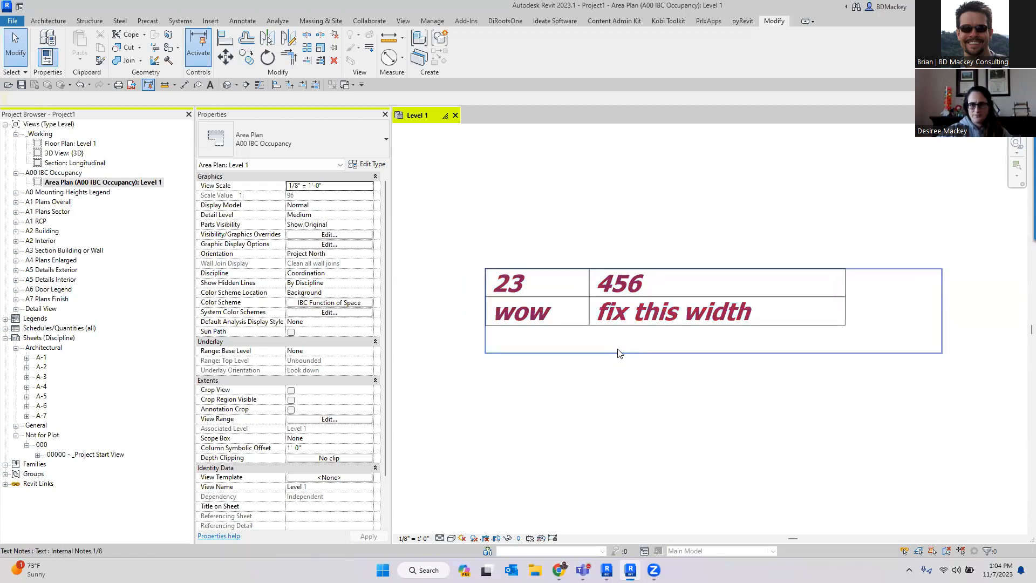
{"action": "left_click", "coordinate": [617, 348]}
{"action": "scroll", "coordinate": [546, 358], "scroll_direction": "up", "scroll_amount": 1}
{"action": "left_click", "coordinate": [548, 363]}
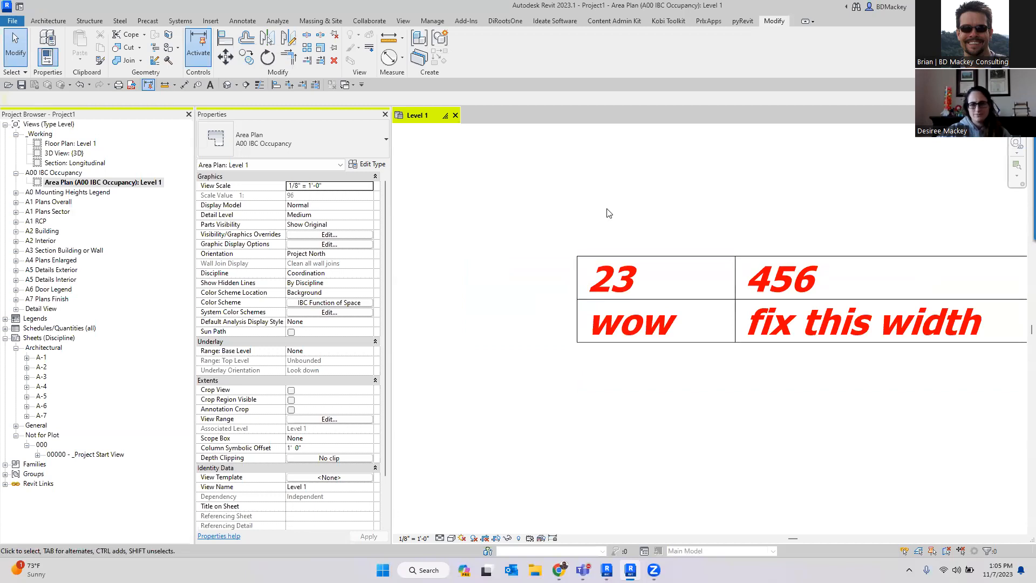
- Open the view's Visibility/Graphics overrides, expand the Lines category, and override the <Lines> projection line weight to 12
{"action": "key", "text": "v"}
{"action": "key", "text": "g"}
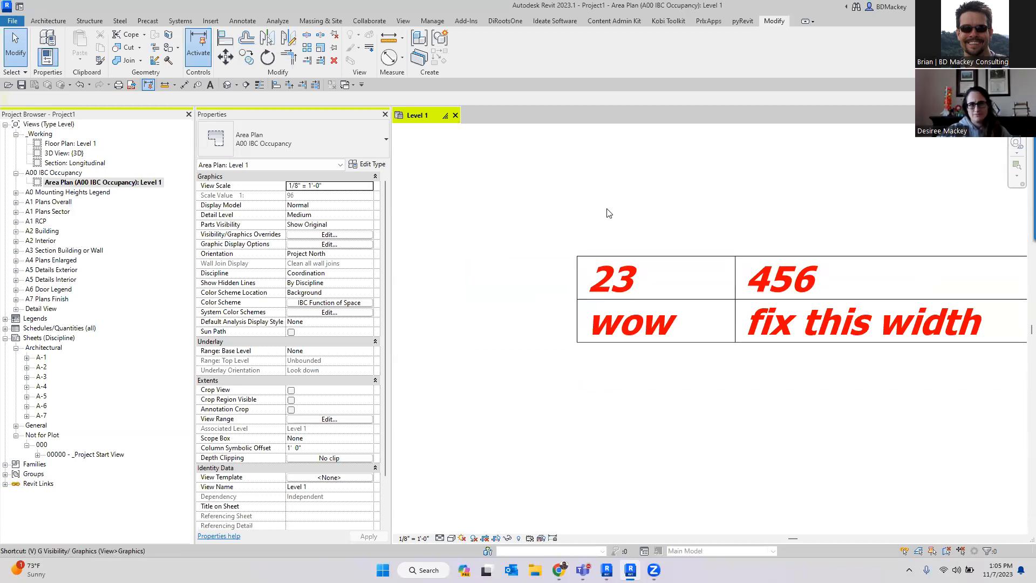
{"action": "left_click", "coordinate": [68, 372]}
{"action": "scroll", "coordinate": [69, 372], "scroll_direction": "down", "scroll_amount": 4}
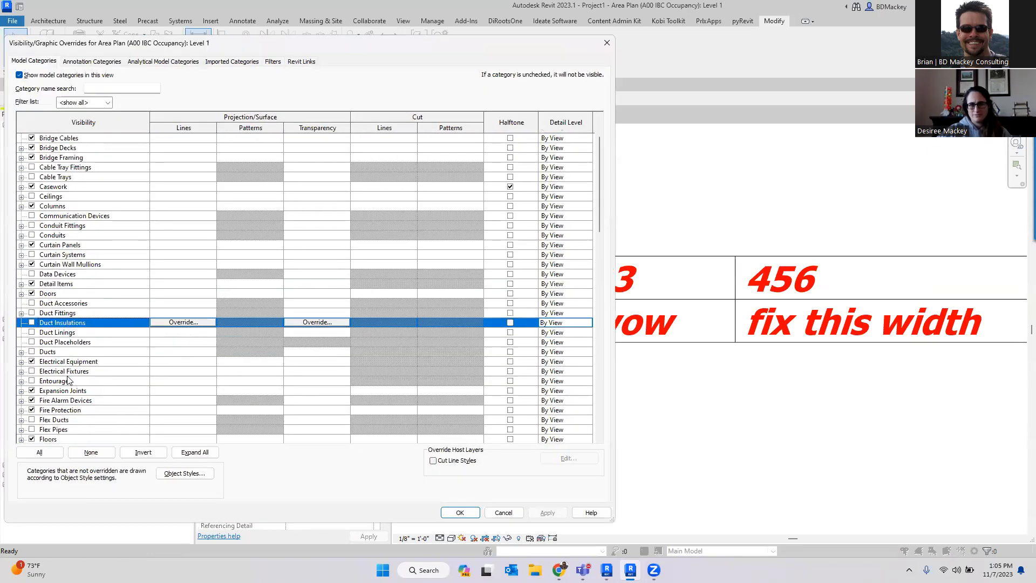
{"action": "left_click", "coordinate": [53, 372]}
{"action": "key", "text": "l"}
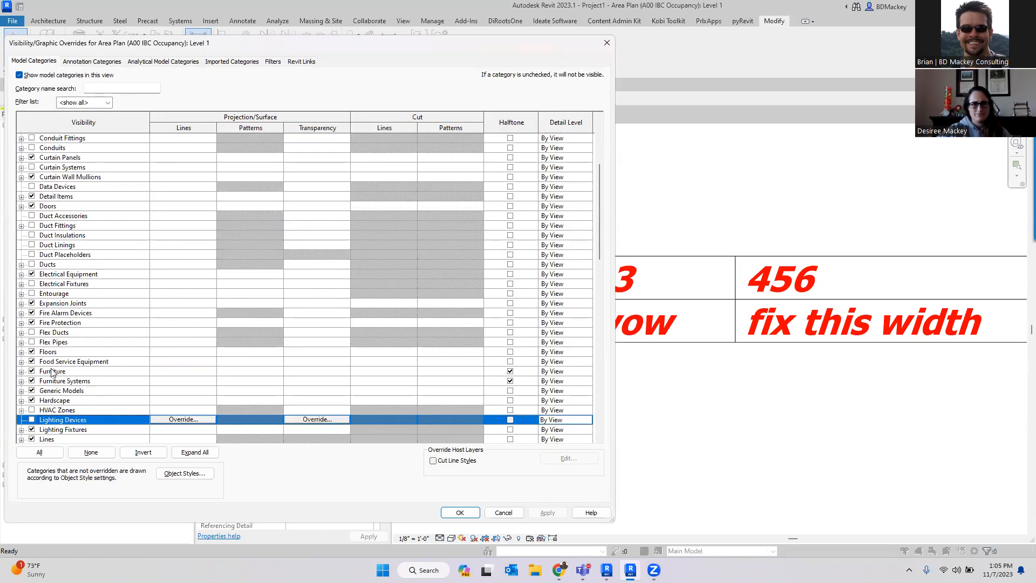
{"action": "scroll", "coordinate": [53, 398], "scroll_direction": "down", "scroll_amount": 3}
{"action": "left_click", "coordinate": [21, 361]}
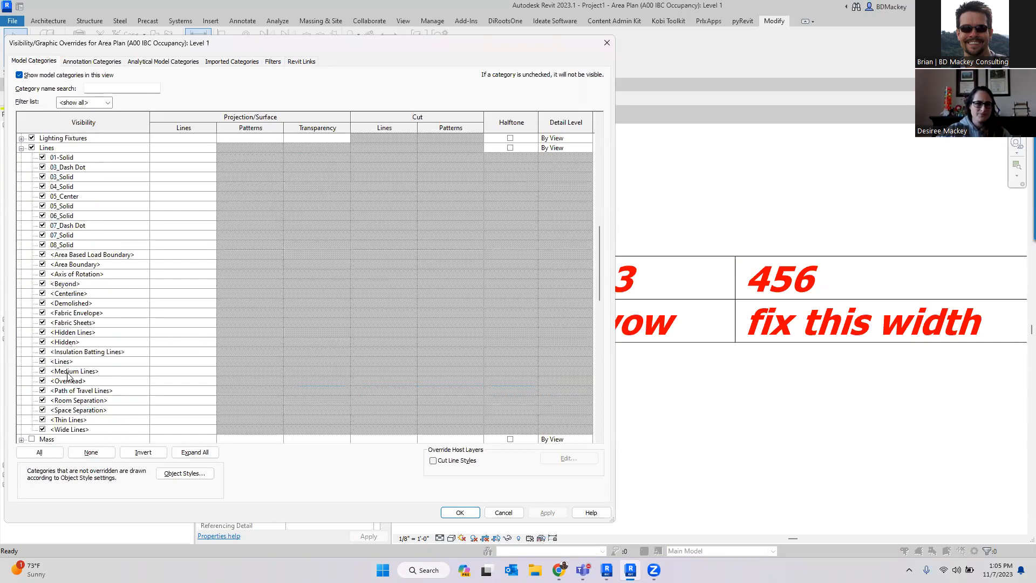
{"action": "left_click", "coordinate": [100, 362]}
{"action": "left_click", "coordinate": [181, 362]}
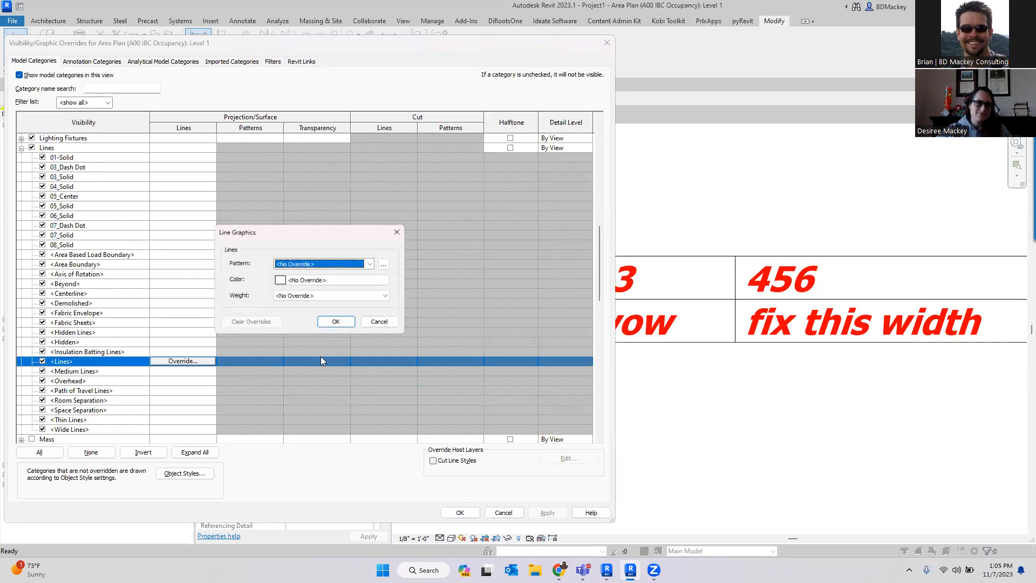
{"action": "left_click", "coordinate": [311, 298]}
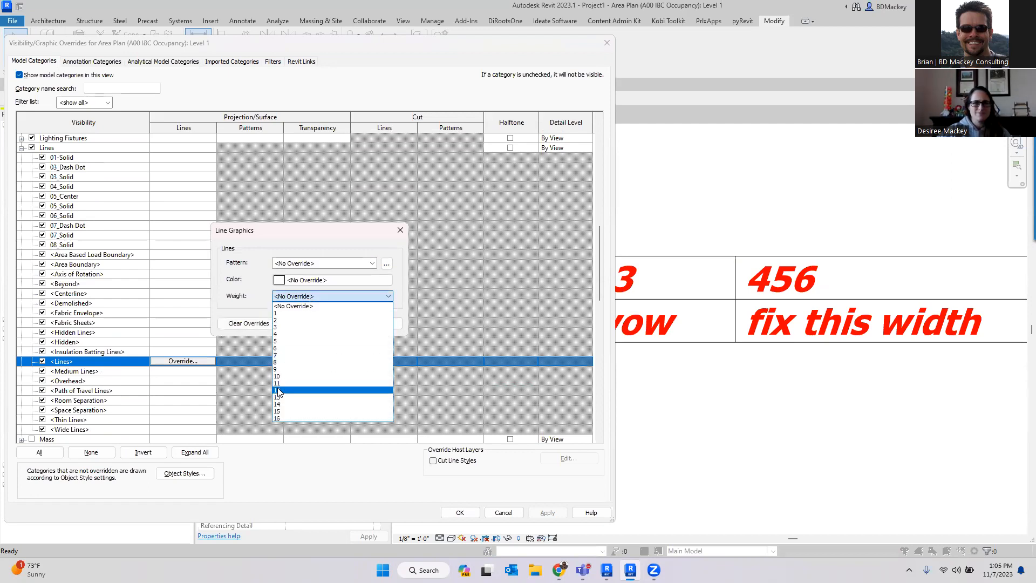
{"action": "left_click", "coordinate": [335, 392]}
{"action": "left_click", "coordinate": [339, 325]}
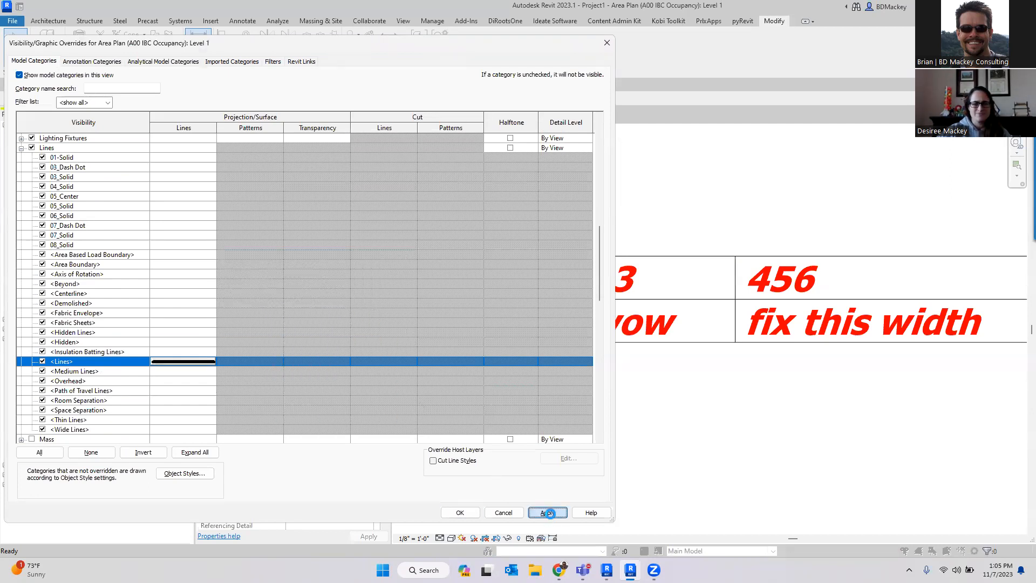
{"action": "left_click", "coordinate": [548, 513]}
- Override the <Medium Lines> projection line weight with a heavier weight and apply it
{"action": "left_click", "coordinate": [158, 372]}
{"action": "left_click", "coordinate": [179, 371]}
{"action": "left_click", "coordinate": [313, 296]}
{"action": "left_click", "coordinate": [292, 366]}
{"action": "left_click", "coordinate": [338, 325]}
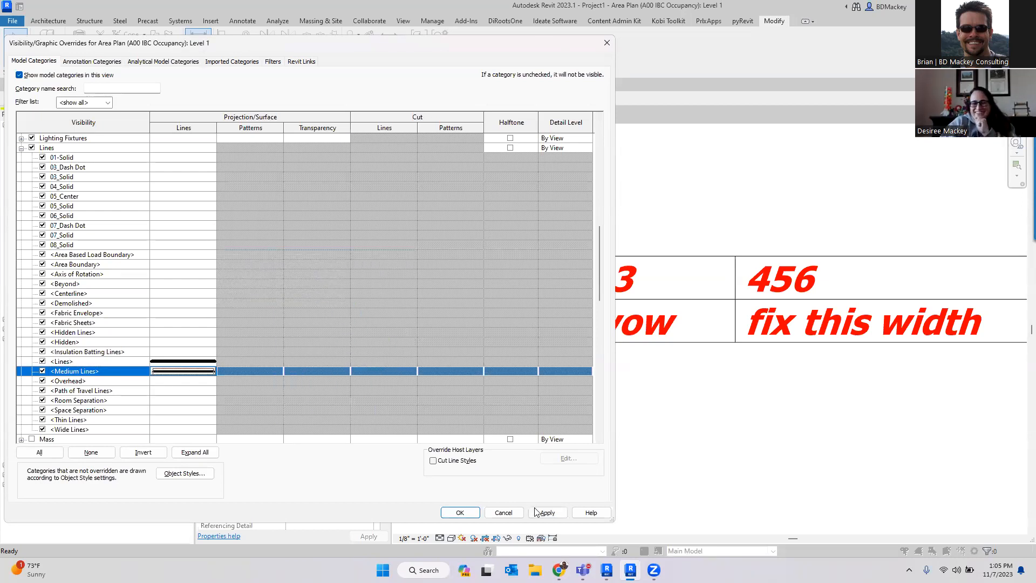
{"action": "left_click", "coordinate": [545, 513]}
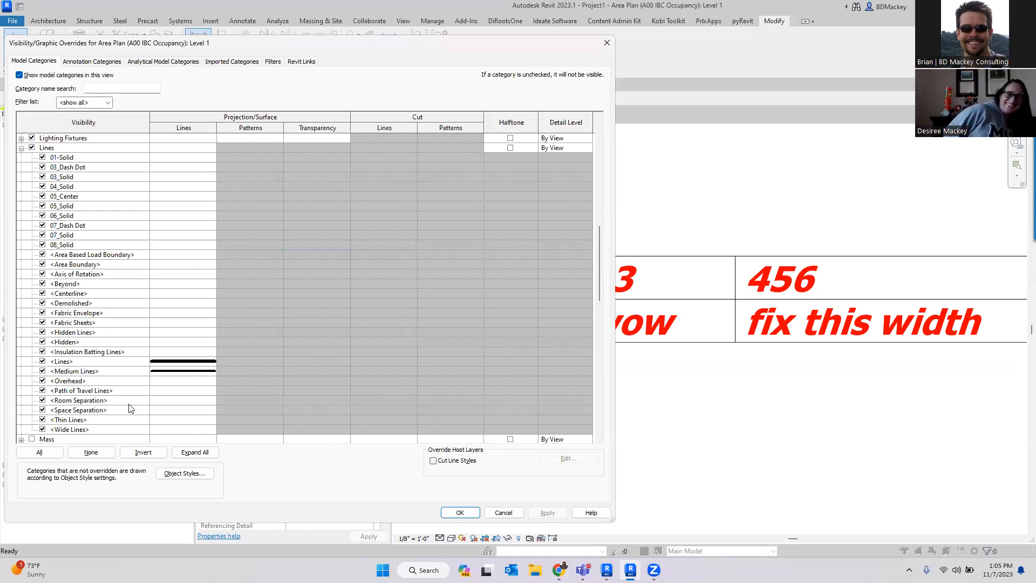
- Override the <Thin Lines> projection line weight to 11 and close the overrides dialog
{"action": "left_click", "coordinate": [172, 420]}
{"action": "left_click", "coordinate": [178, 420]}
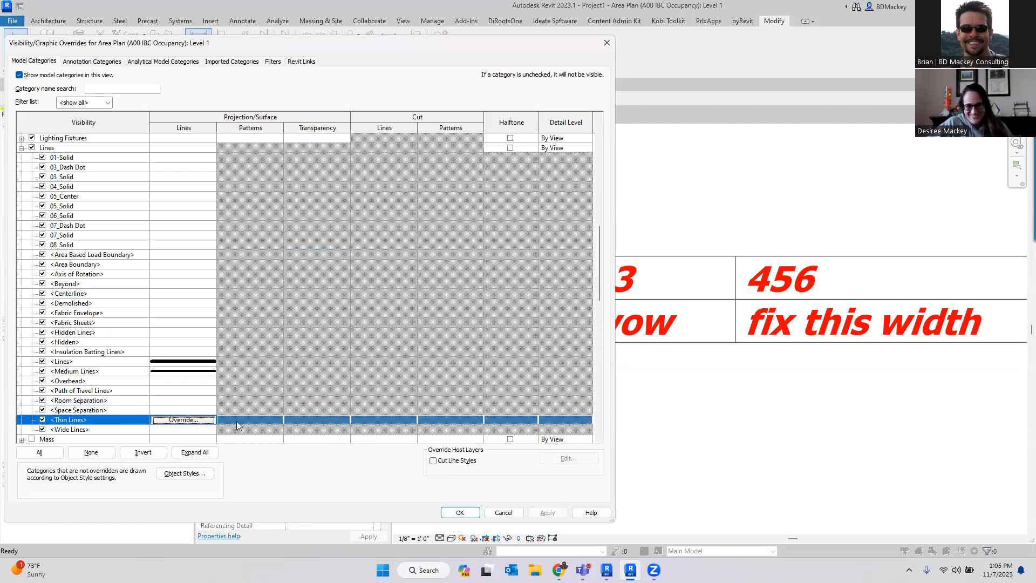
{"action": "left_click", "coordinate": [289, 300]}
{"action": "left_click", "coordinate": [336, 380]}
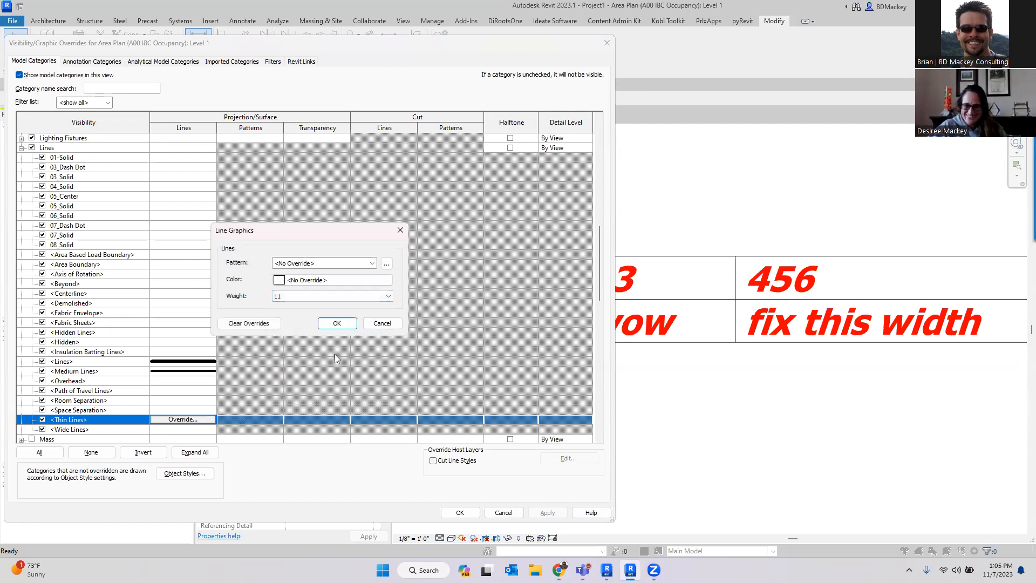
{"action": "left_click", "coordinate": [344, 325]}
{"action": "left_click", "coordinate": [460, 512]}
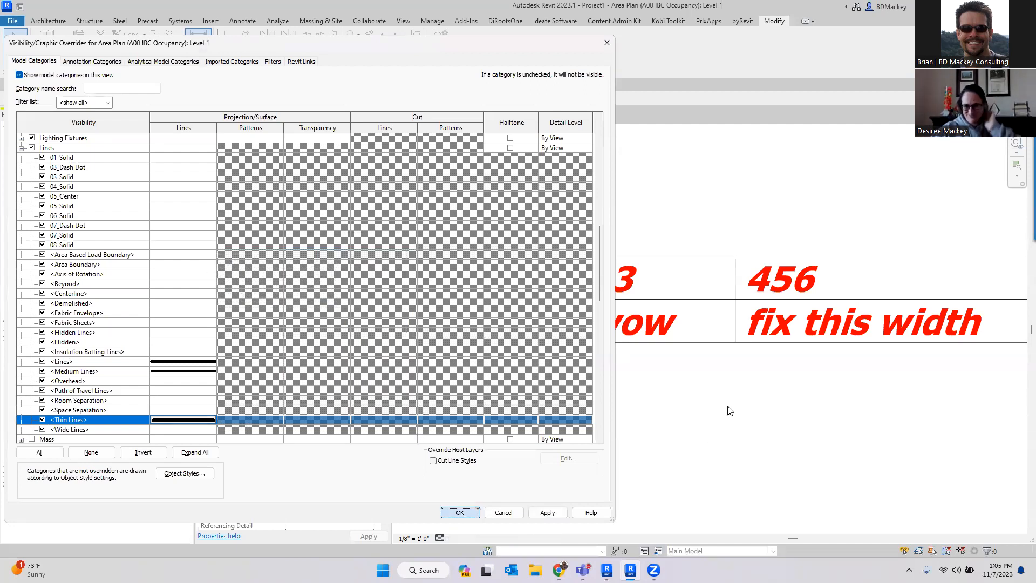
- Open the table text note for editing and try adding a row of dashes beneath the table
{"action": "scroll", "coordinate": [714, 327], "scroll_direction": "down", "scroll_amount": 2}
{"action": "middle_click_drag", "start_coordinate": [832, 414], "coordinate": [629, 414]}
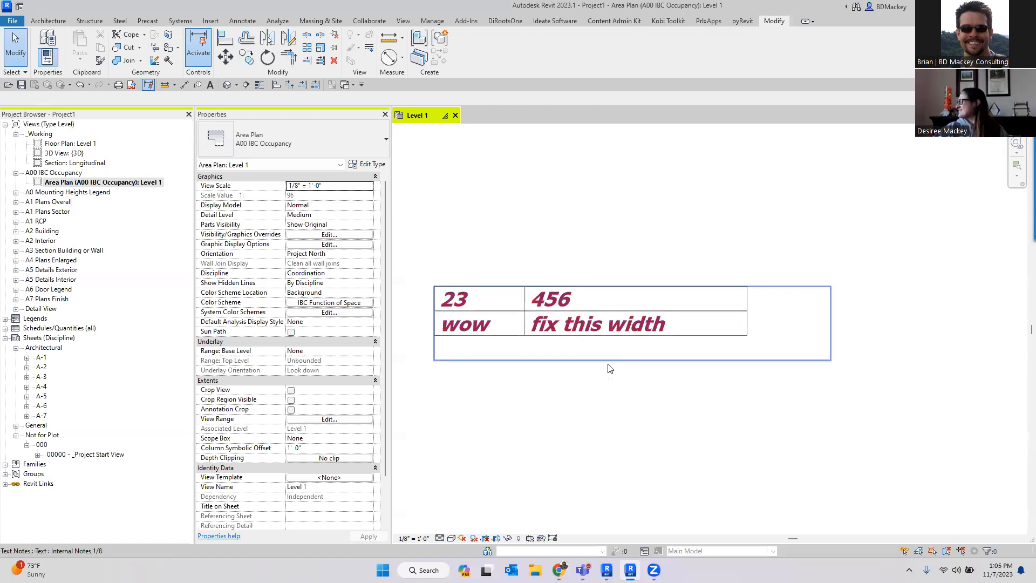
{"action": "left_click", "coordinate": [744, 330]}
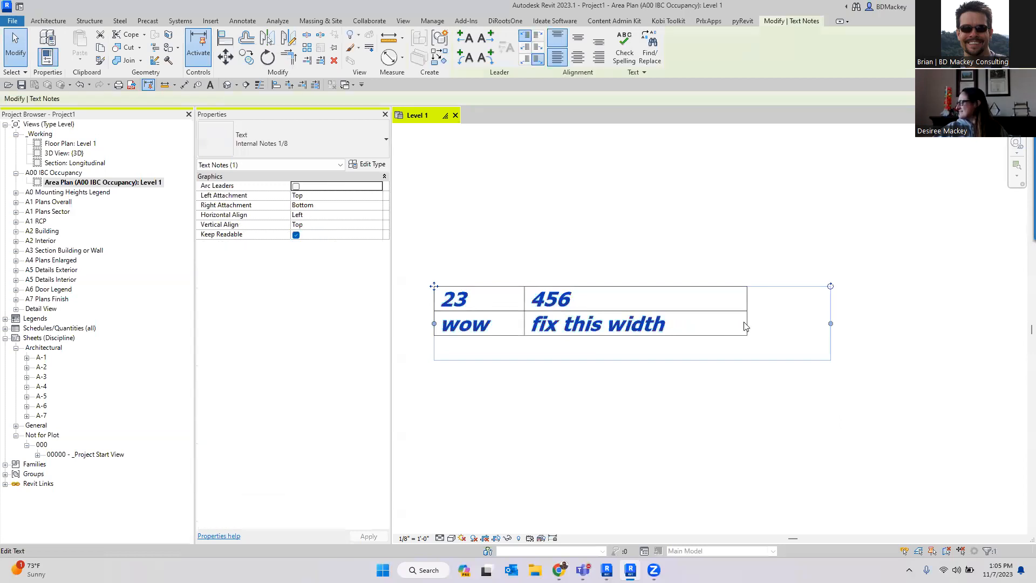
{"action": "left_click", "coordinate": [746, 325]}
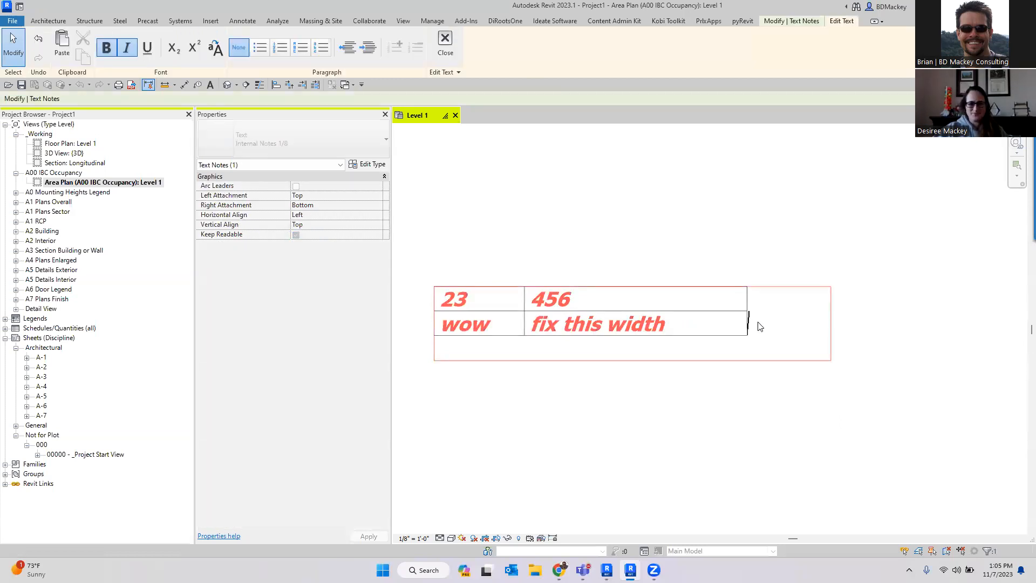
{"action": "key", "text": "Down"}
{"action": "type", "text": "-------"}
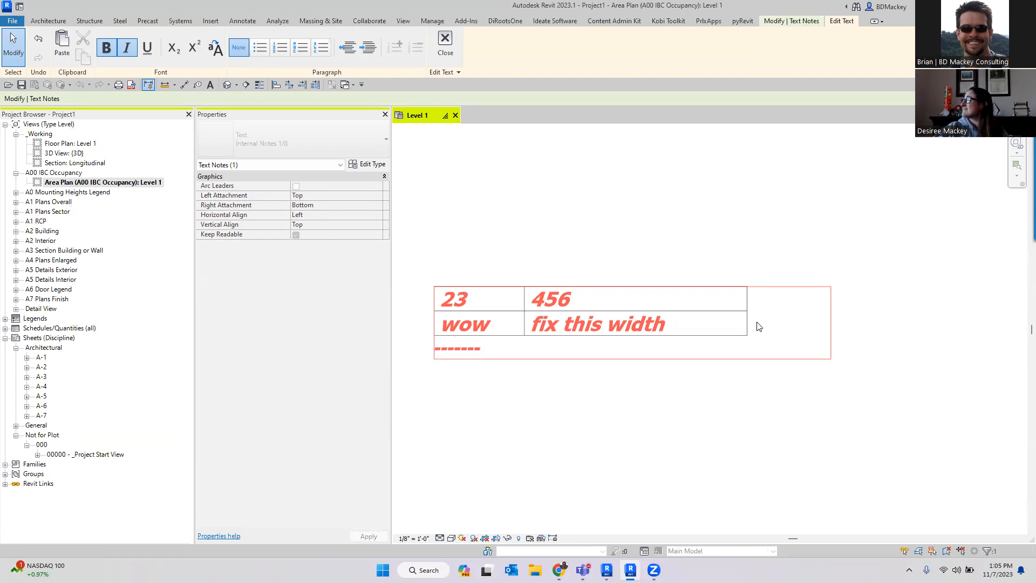
{"action": "key", "text": "BackSpace"}
{"action": "key", "text": "BackSpace"}
{"action": "key", "text": "BackSpace"}
{"action": "key", "text": "BackSpace"}
{"action": "key", "text": "BackSpace"}
{"action": "key", "text": "BackSpace"}
{"action": "key", "text": "BackSpace"}
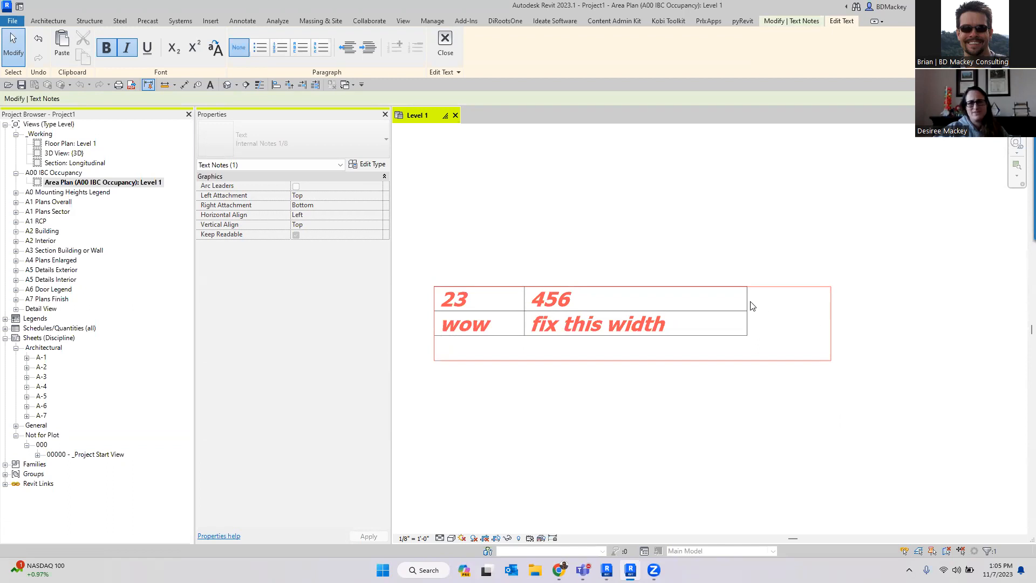
- Insert four dashes before wow in the second row's first cell and finish editing
{"action": "type", "text": "----"}
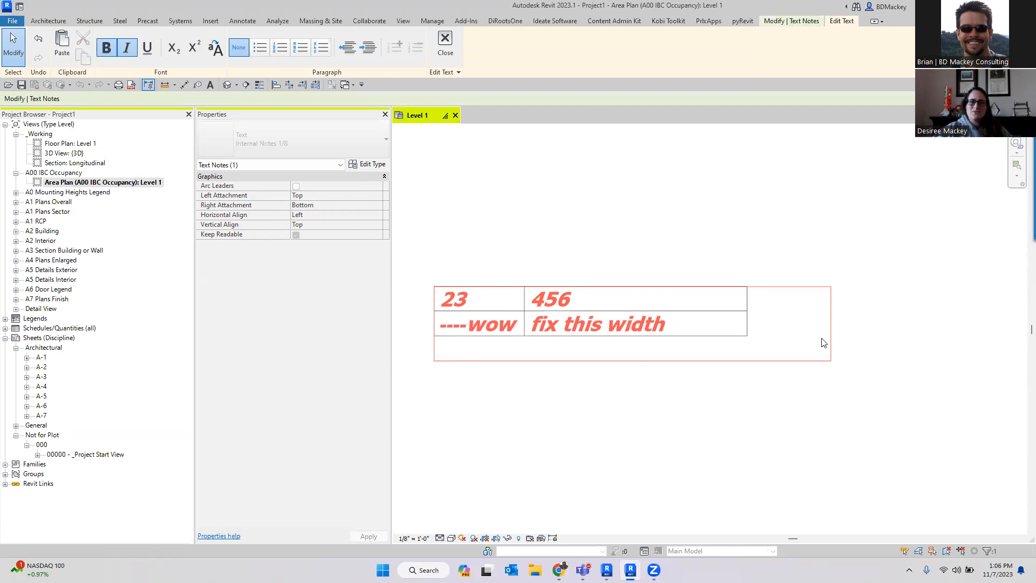
{"action": "key", "text": "BackSpace"}
{"action": "key", "text": "BackSpace"}
{"action": "key", "text": "BackSpace"}
{"action": "key", "text": "BackSpace"}
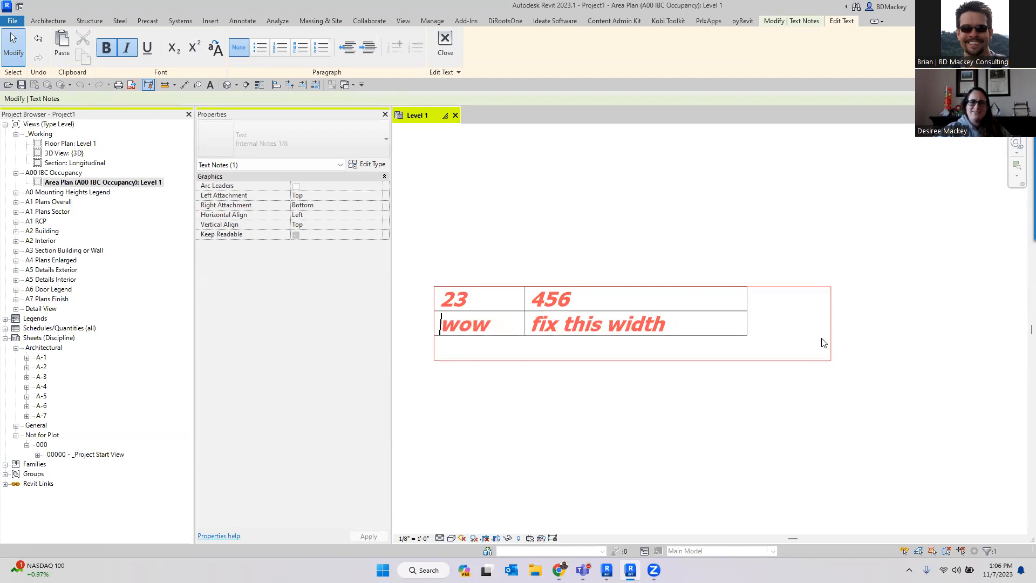
{"action": "left_click", "coordinate": [766, 301]}
{"action": "type", "text": "----"}
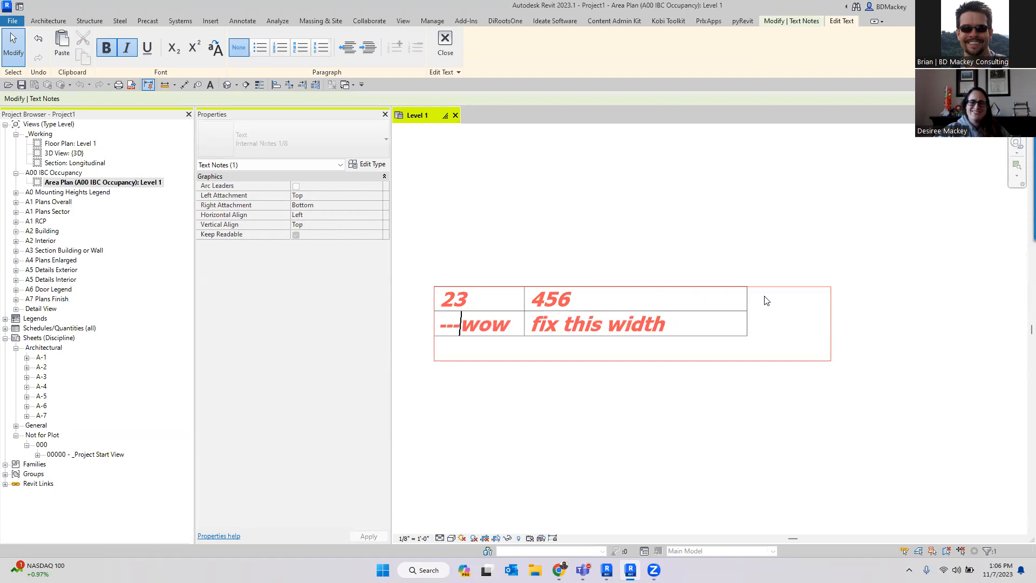
{"action": "left_click", "coordinate": [666, 243]}
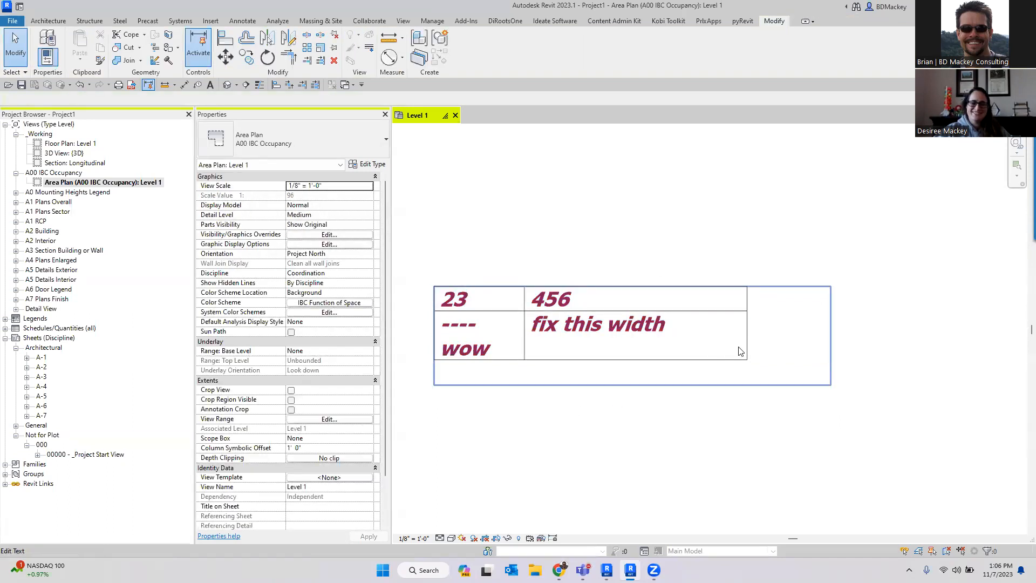
{"action": "left_click", "coordinate": [621, 348]}
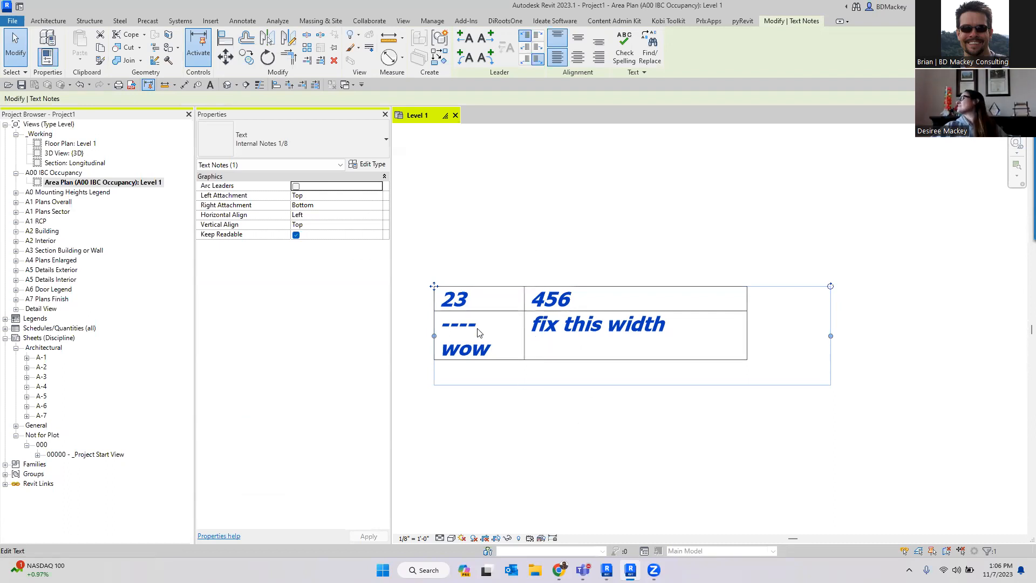
{"action": "left_click", "coordinate": [575, 419]}
{"action": "key", "text": "super"}
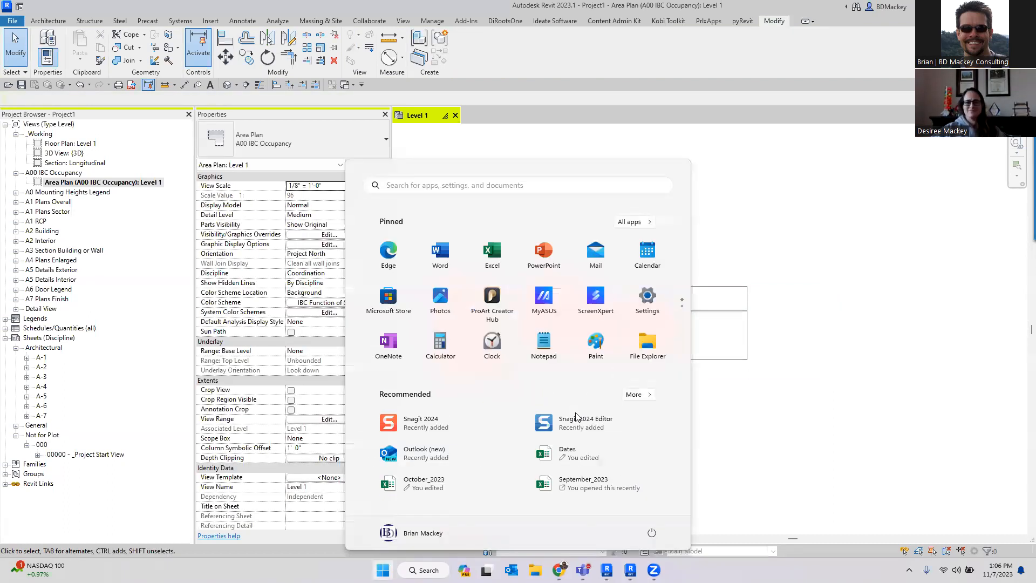
{"action": "type", "text": "charmap"}
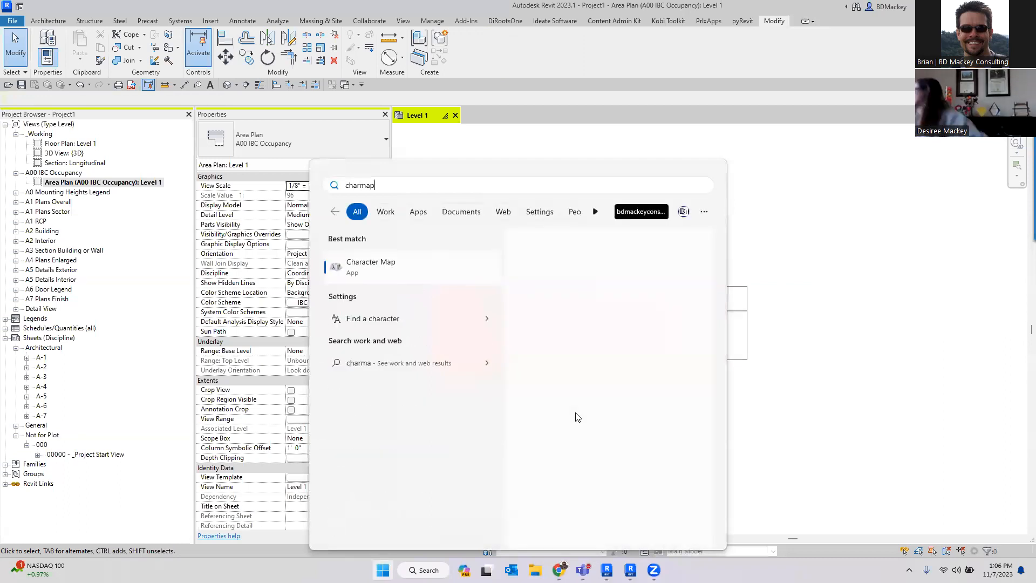
{"action": "key", "text": "Return"}
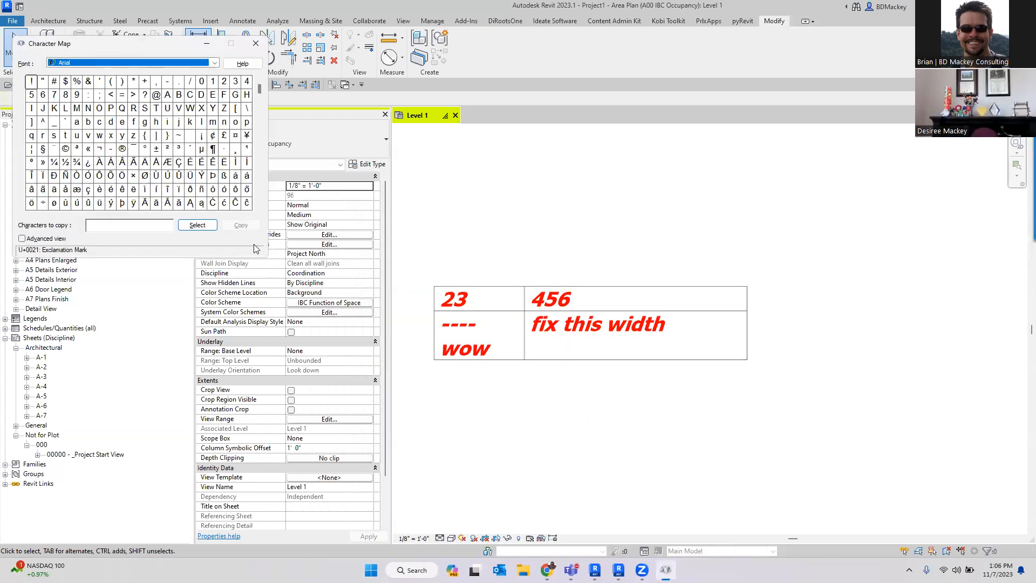
{"action": "left_click", "coordinate": [256, 43]}
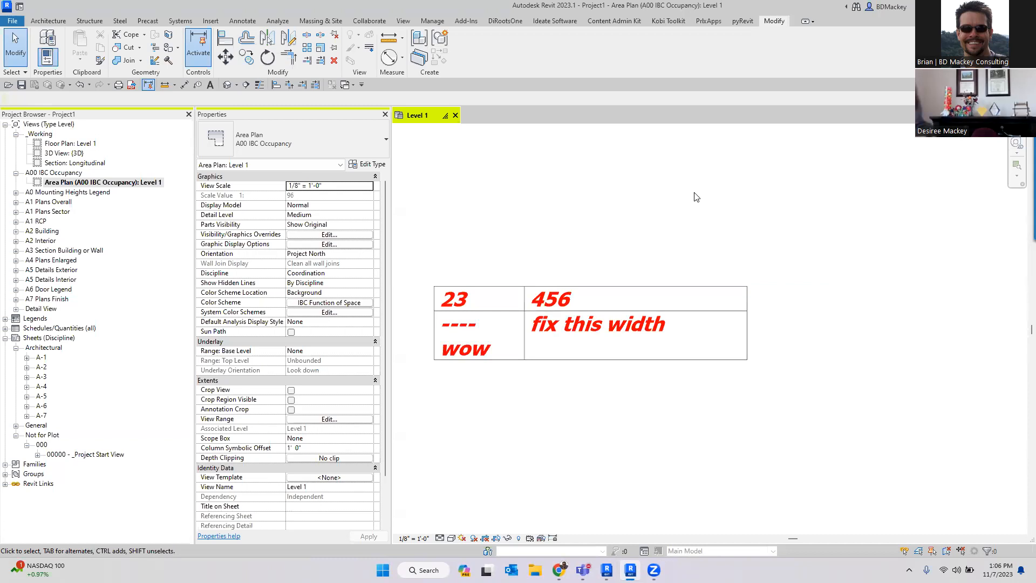
- Reopen the table text note and indent fix this width with a tab inside its cell, then finish editing
{"action": "scroll", "coordinate": [641, 324], "scroll_direction": "down", "scroll_amount": 2}
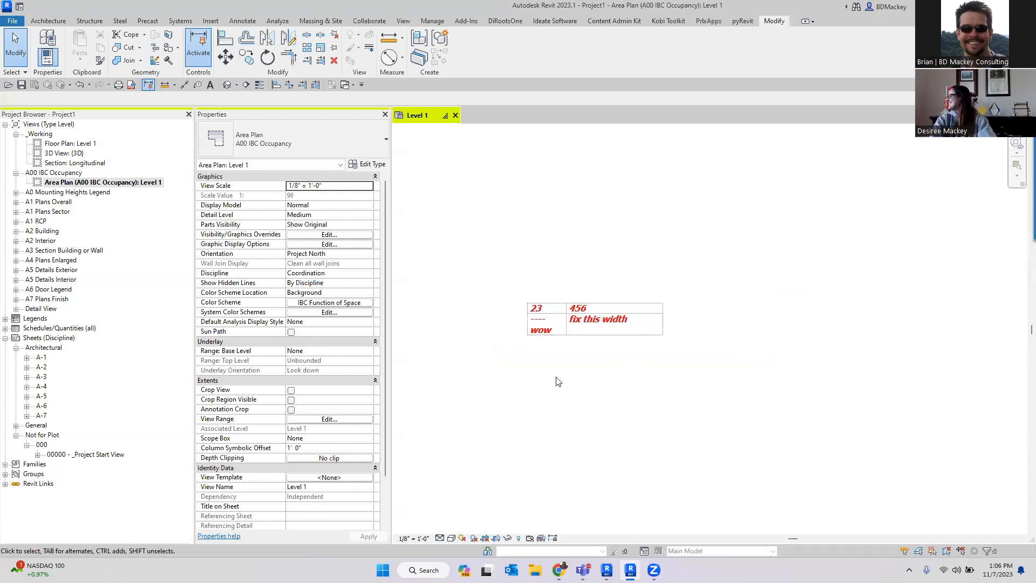
{"action": "scroll", "coordinate": [715, 378], "scroll_direction": "up", "scroll_amount": 2}
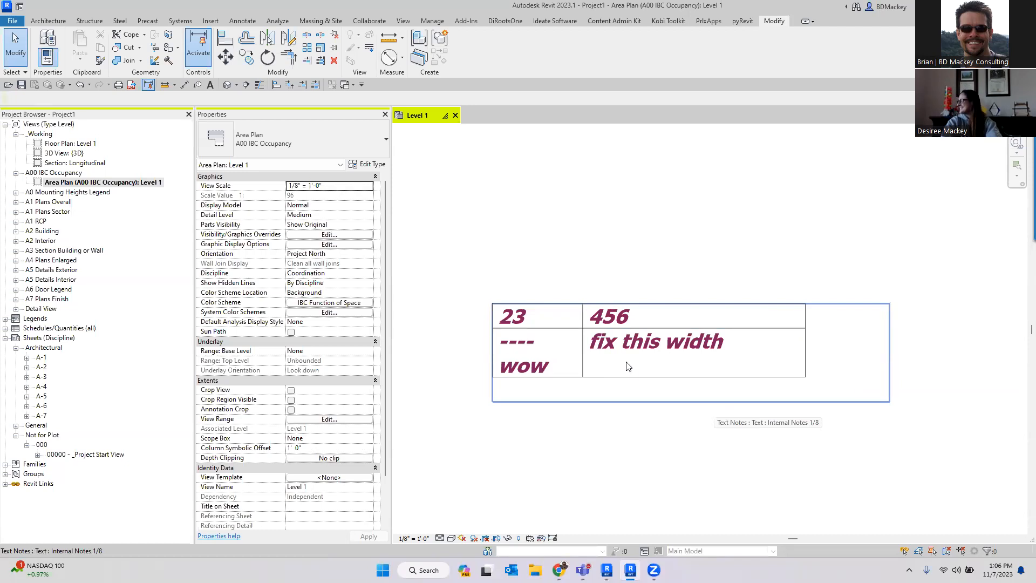
{"action": "left_click", "coordinate": [646, 399]}
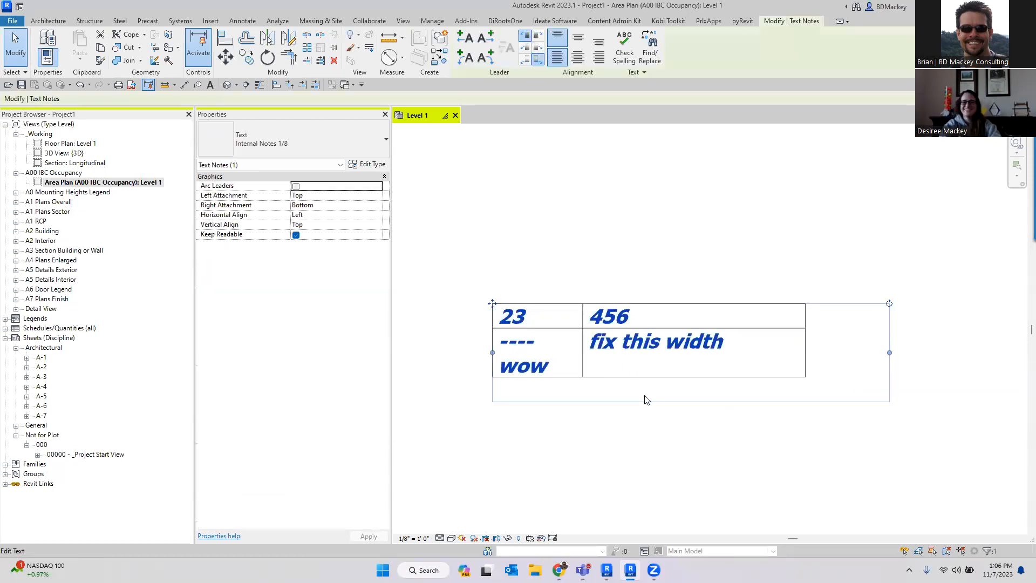
{"action": "left_click", "coordinate": [599, 353]}
{"action": "key", "text": "Tab"}
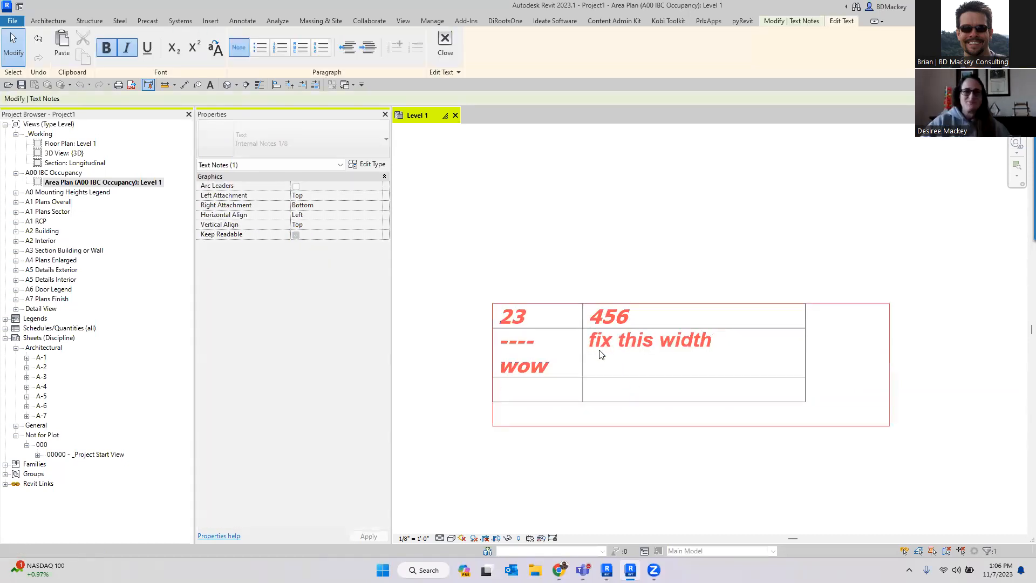
{"action": "left_click", "coordinate": [589, 341]}
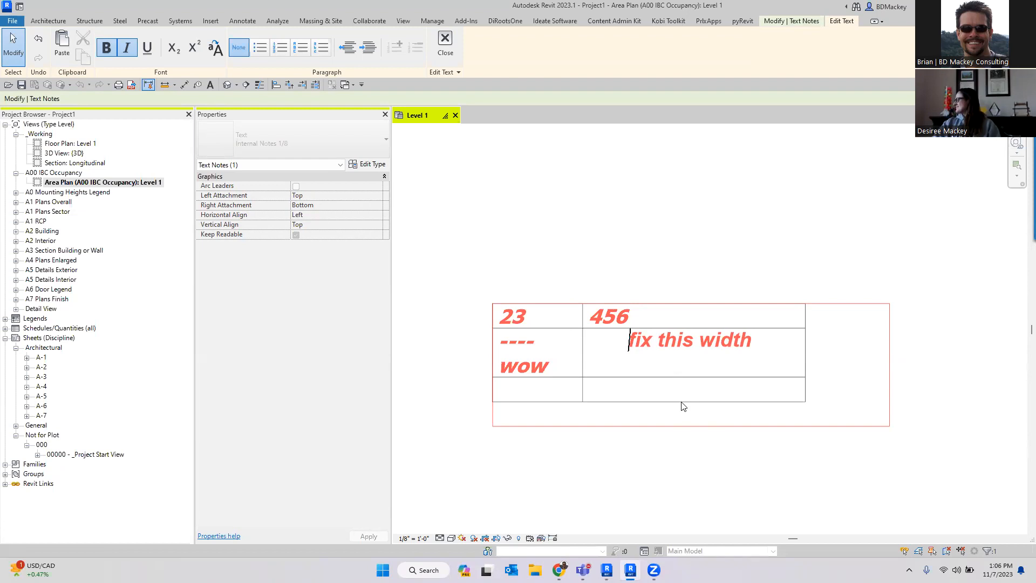
{"action": "left_click", "coordinate": [667, 254]}
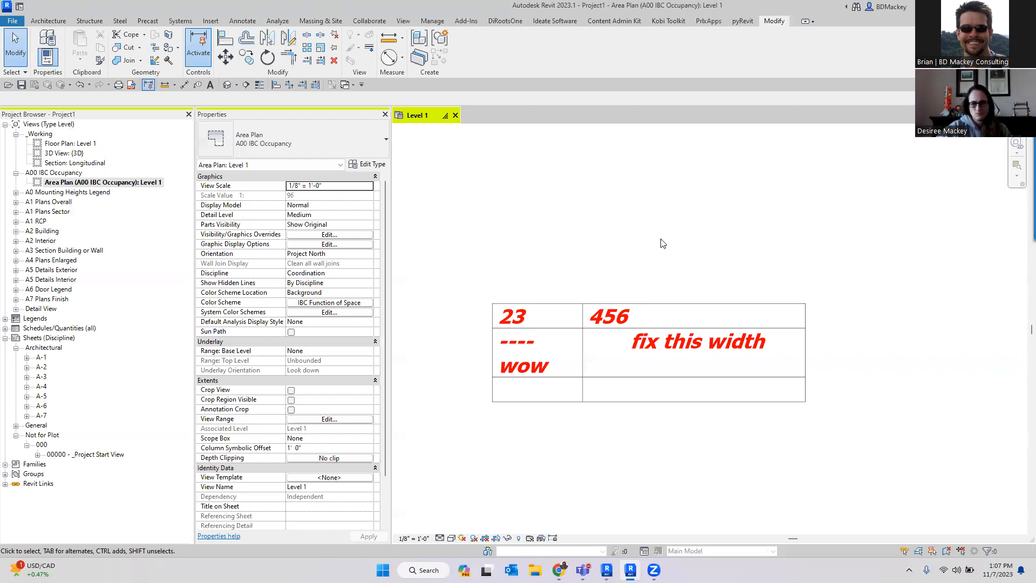
- Switch to Revit 2024 and open the recent family SF_Steel W Shapes Haunched
{"action": "left_click", "coordinate": [607, 570]}
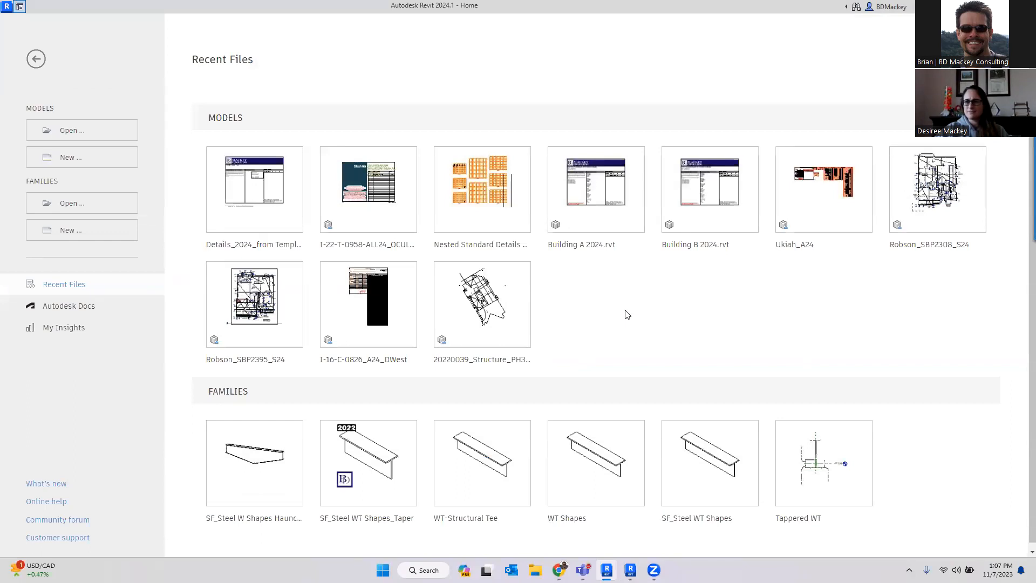
{"action": "left_click", "coordinate": [254, 518]}
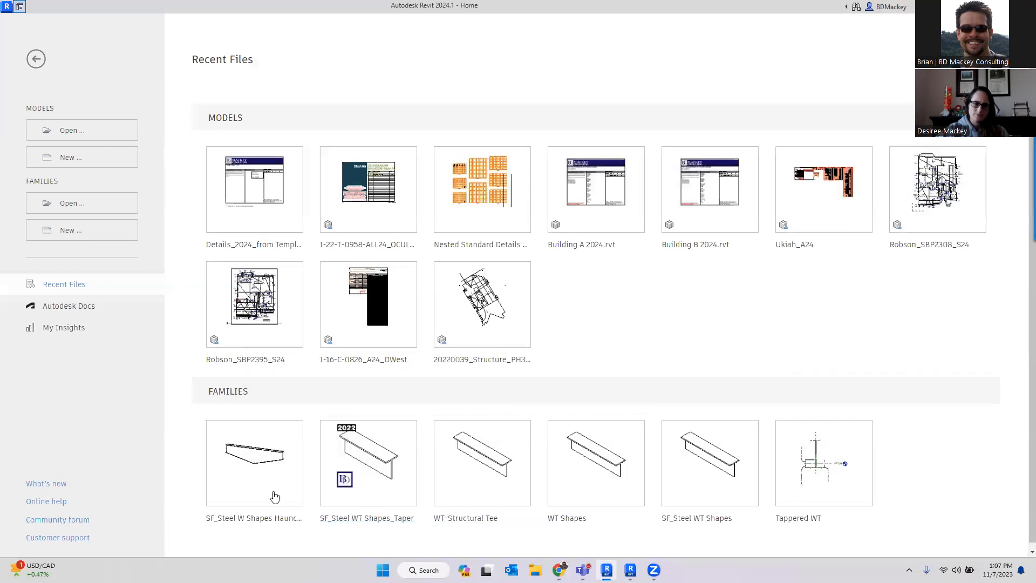
{"action": "left_click", "coordinate": [274, 519]}
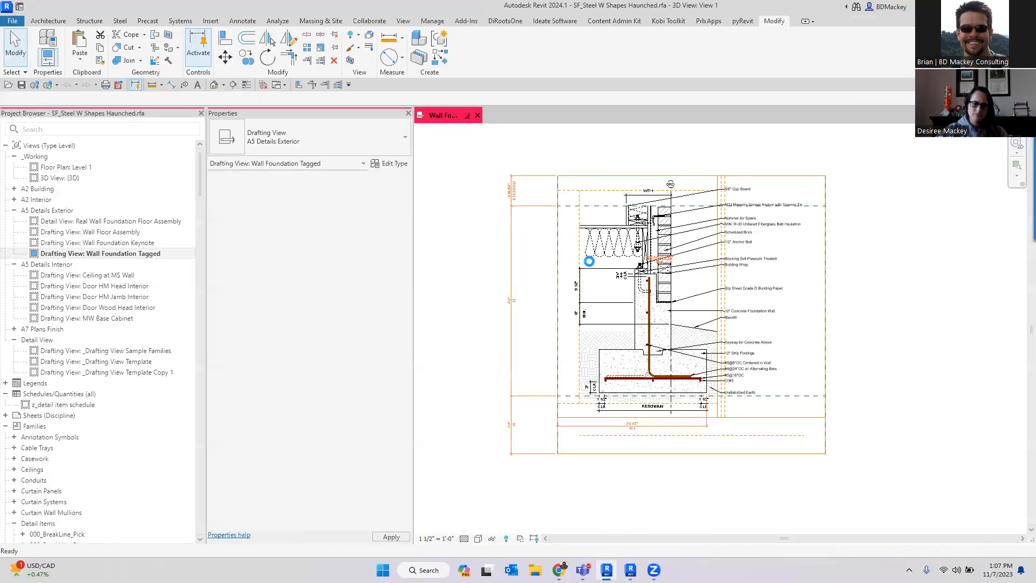
- Open the beam family's Family Types and turn off the Haunched option, applying the change
{"action": "scroll", "coordinate": [821, 322], "scroll_direction": "down", "scroll_amount": 1}
{"action": "middle_click_drag", "start_coordinate": [839, 374], "coordinate": [782, 421], "text": "shift"}
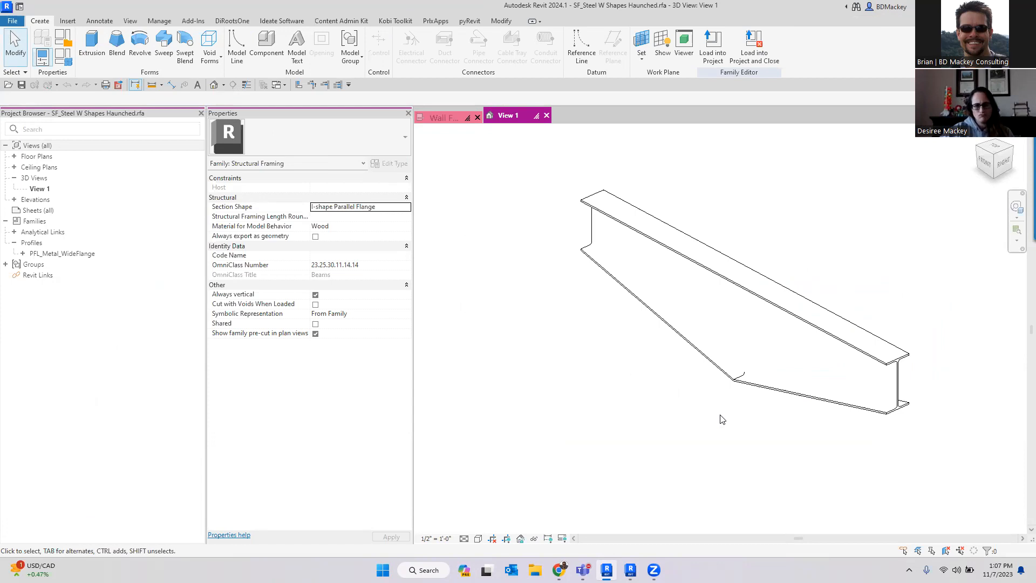
{"action": "left_click", "coordinate": [65, 58]}
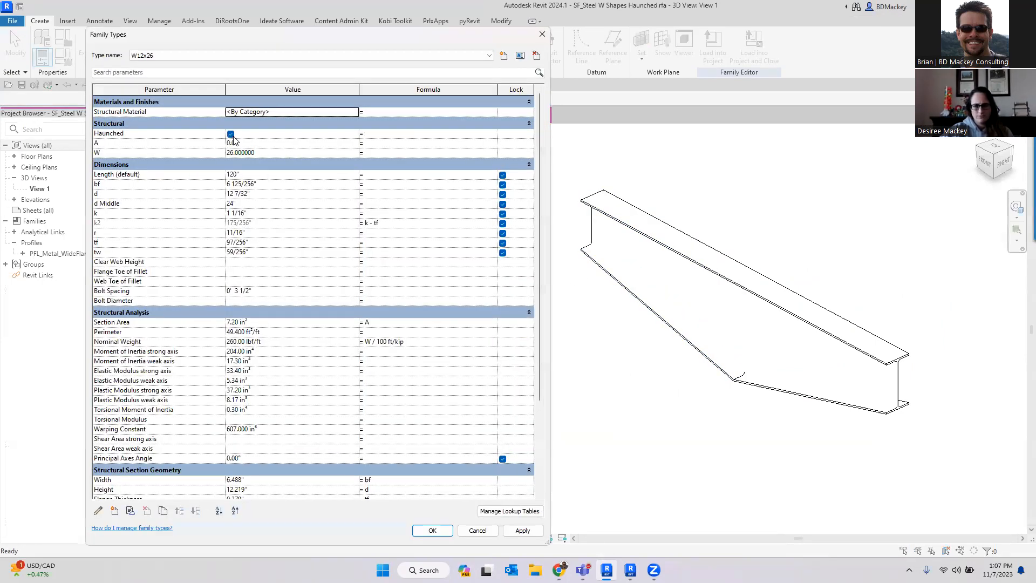
{"action": "left_click", "coordinate": [231, 135]}
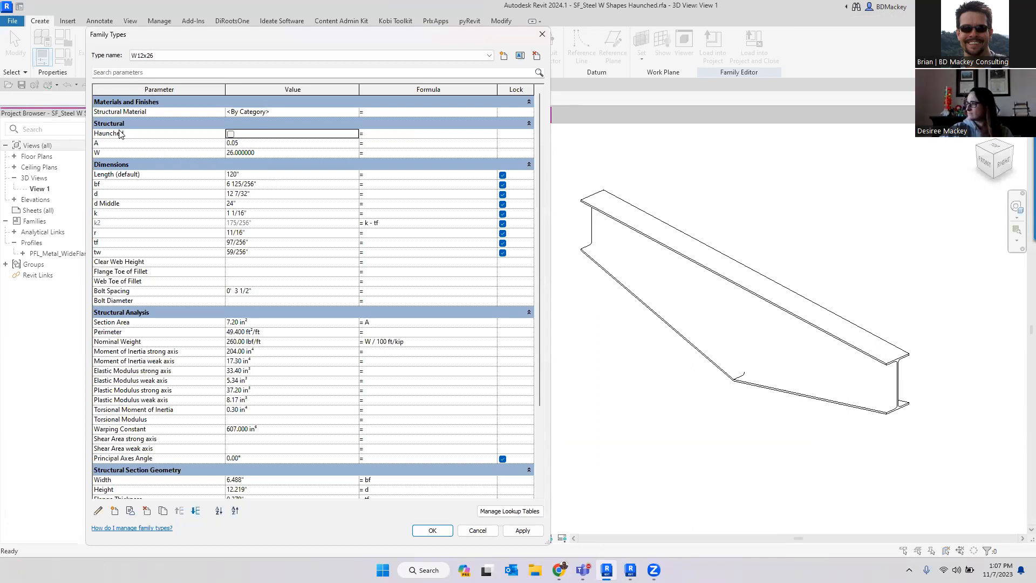
{"action": "left_click", "coordinate": [523, 531]}
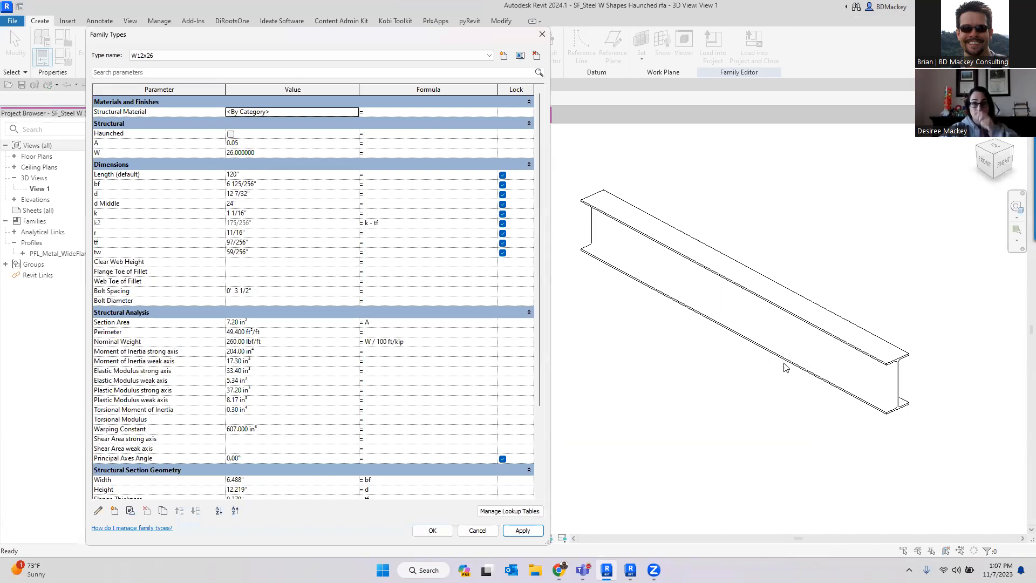
- Re-enable Haunched, set d Middle to 18" and apply, then close the Family Types dialog
{"action": "left_click", "coordinate": [183, 55]}
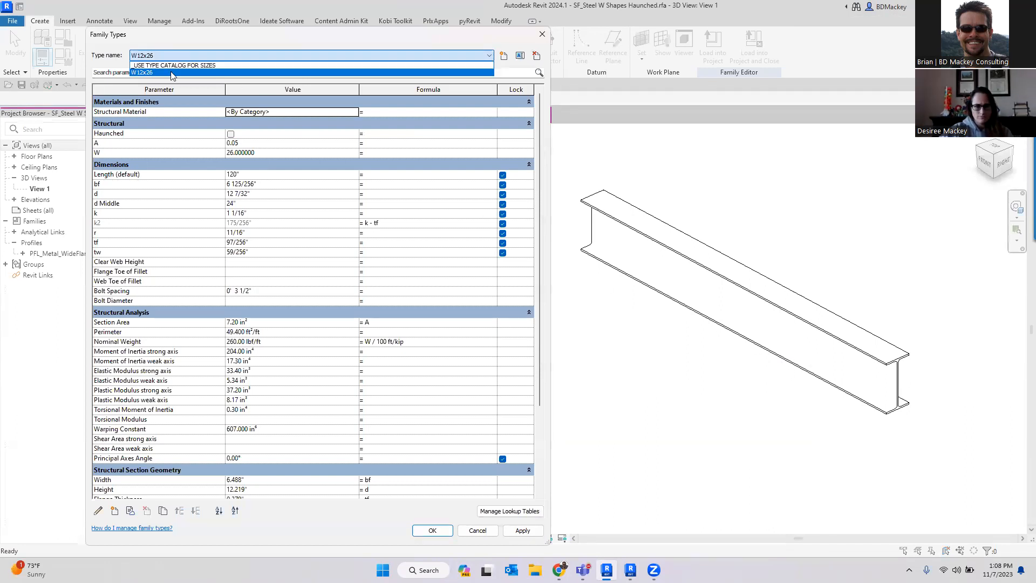
{"action": "key", "text": "ctrl"}
{"action": "key", "text": "ctrl"}
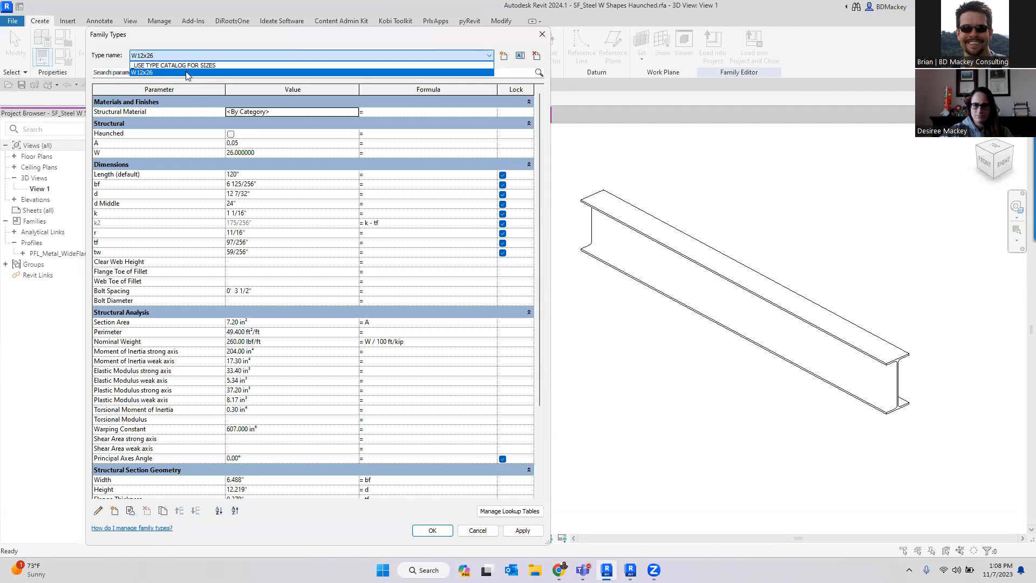
{"action": "left_click", "coordinate": [338, 65]}
{"action": "left_click", "coordinate": [231, 134]}
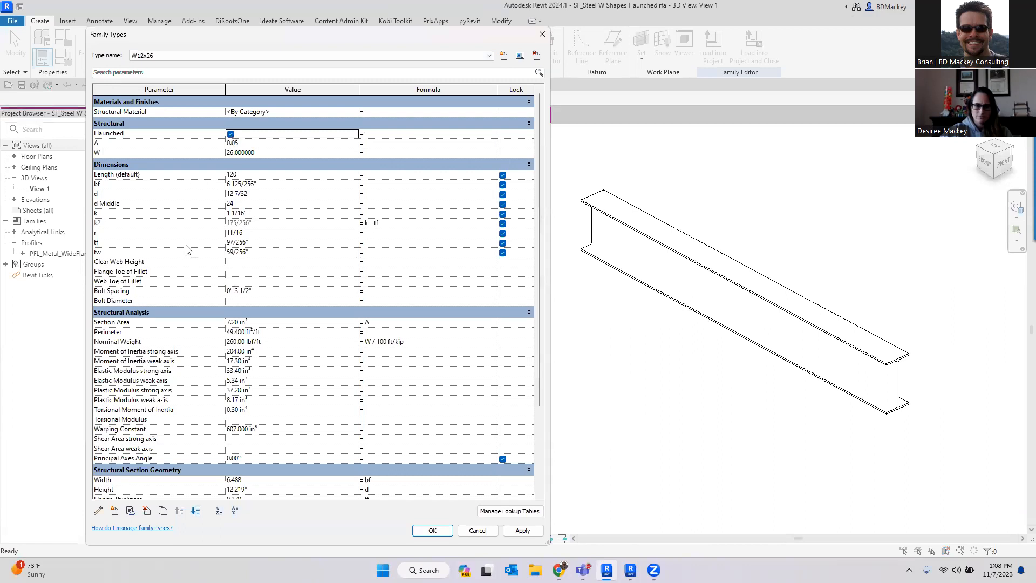
{"action": "left_click", "coordinate": [261, 205]}
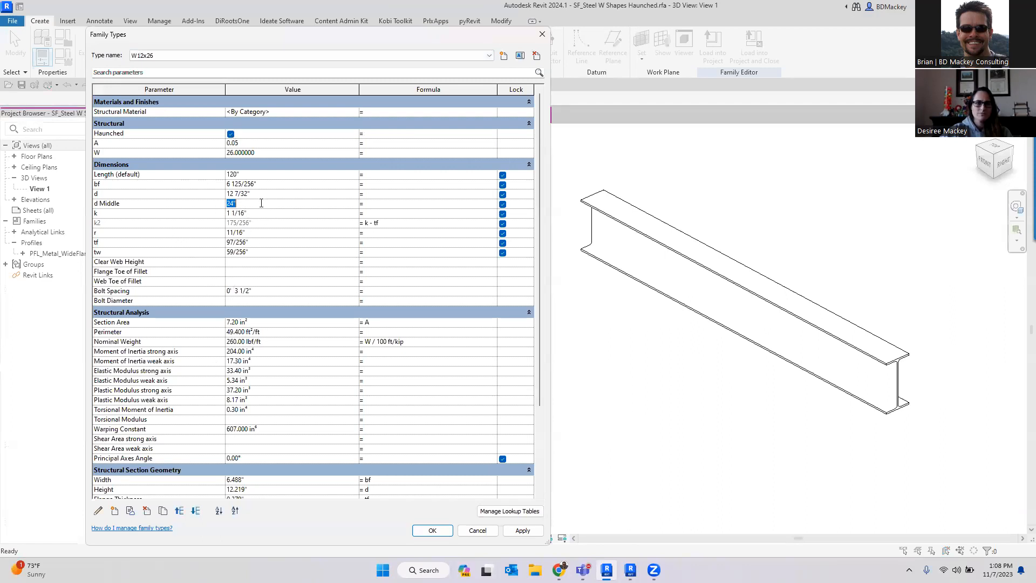
{"action": "type", "text": "18"}
{"action": "left_click", "coordinate": [522, 530]}
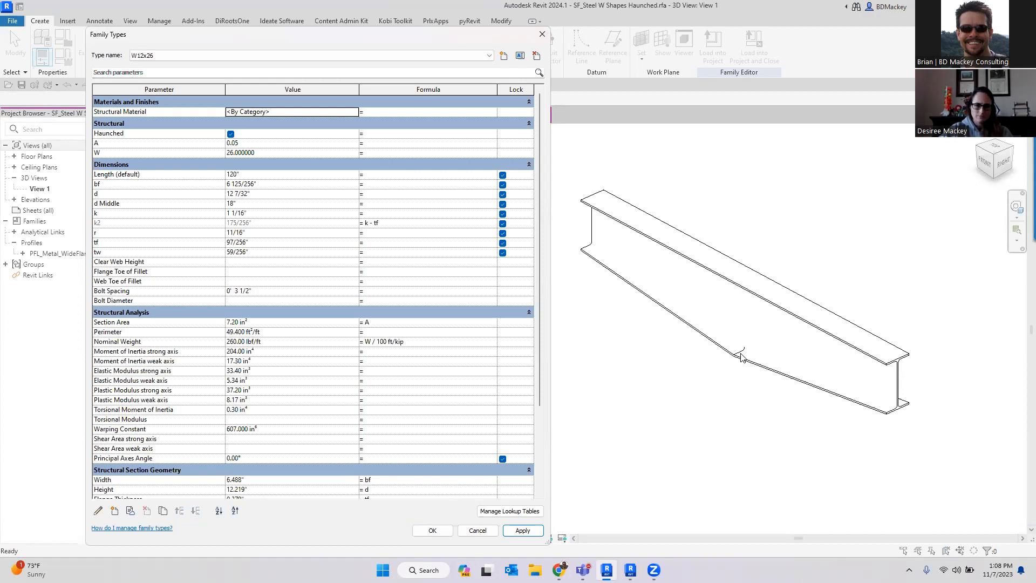
{"action": "left_click", "coordinate": [230, 134]}
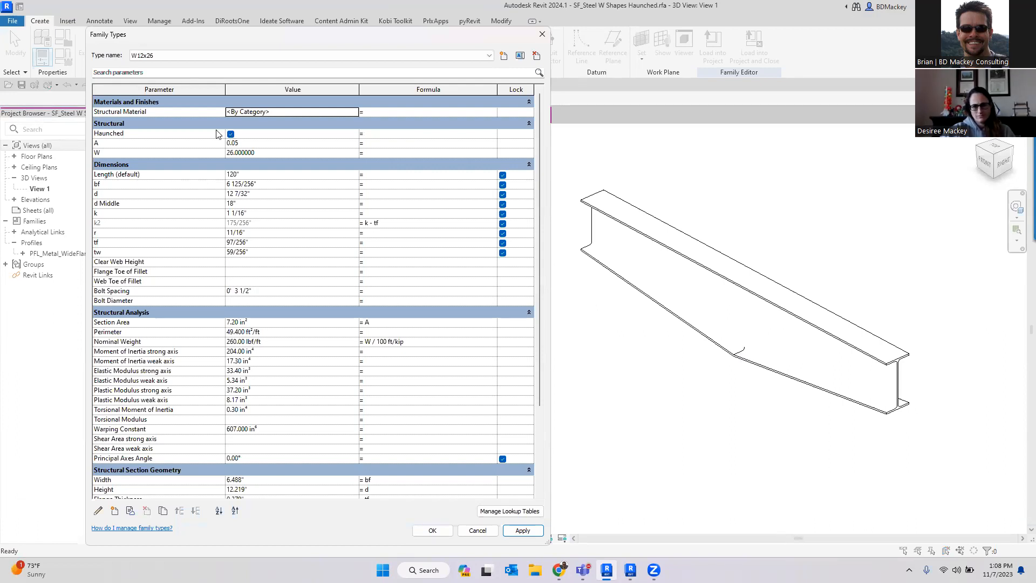
{"action": "left_click", "coordinate": [475, 531]}
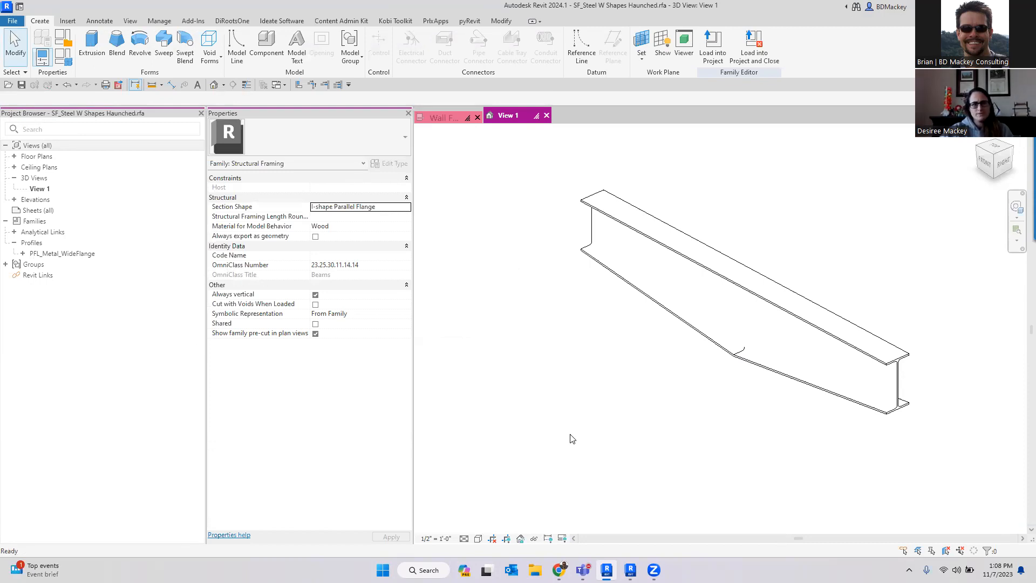
- Open the Dat_SectionHead.rfa family from the Annotation Datums_Views folder
{"action": "key", "text": "ctrl+o"}
{"action": "left_click", "coordinate": [393, 253]}
{"action": "double_click", "coordinate": [488, 146]}
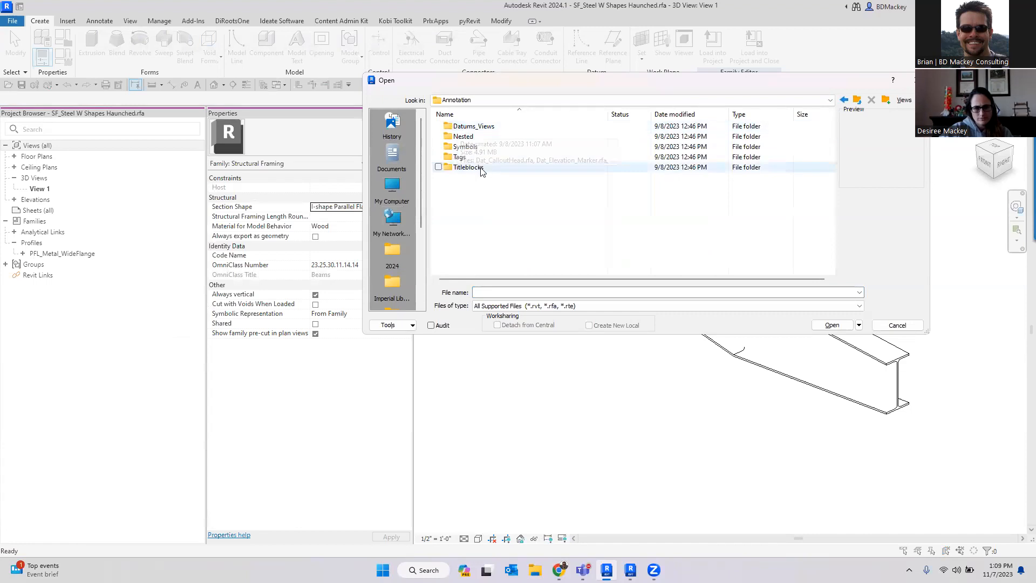
{"action": "double_click", "coordinate": [474, 126]}
{"action": "left_click", "coordinate": [479, 207]}
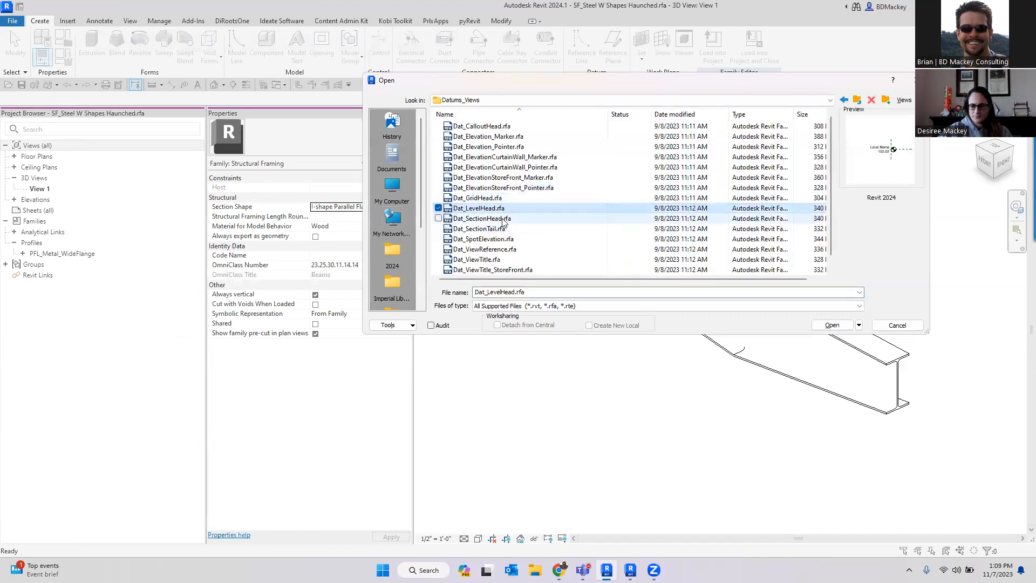
{"action": "left_click", "coordinate": [483, 218]}
{"action": "left_click", "coordinate": [832, 326]}
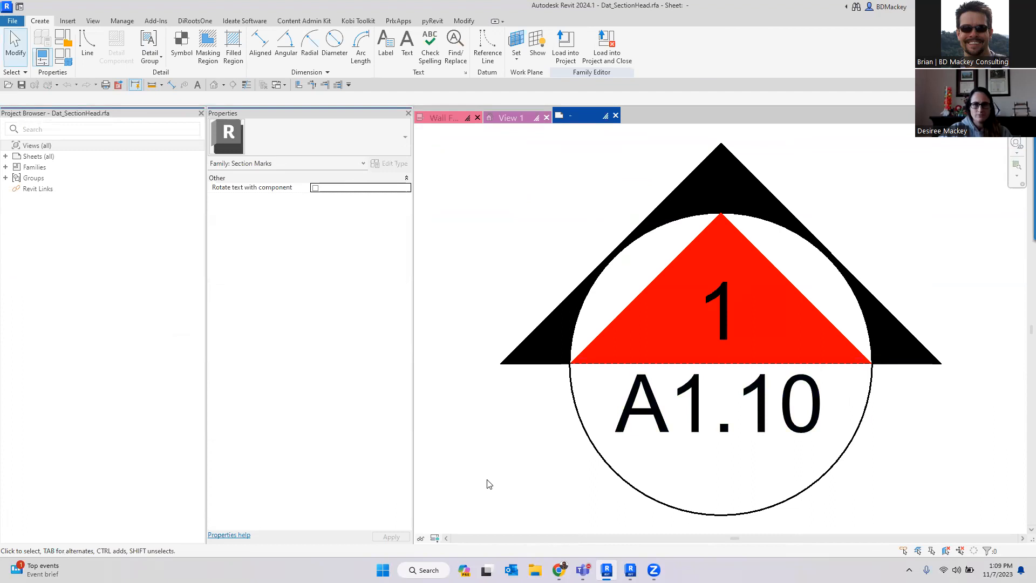
- Turn on preview visibility in the section head view and zoom out
{"action": "left_click", "coordinate": [435, 538]}
{"action": "left_click", "coordinate": [474, 527]}
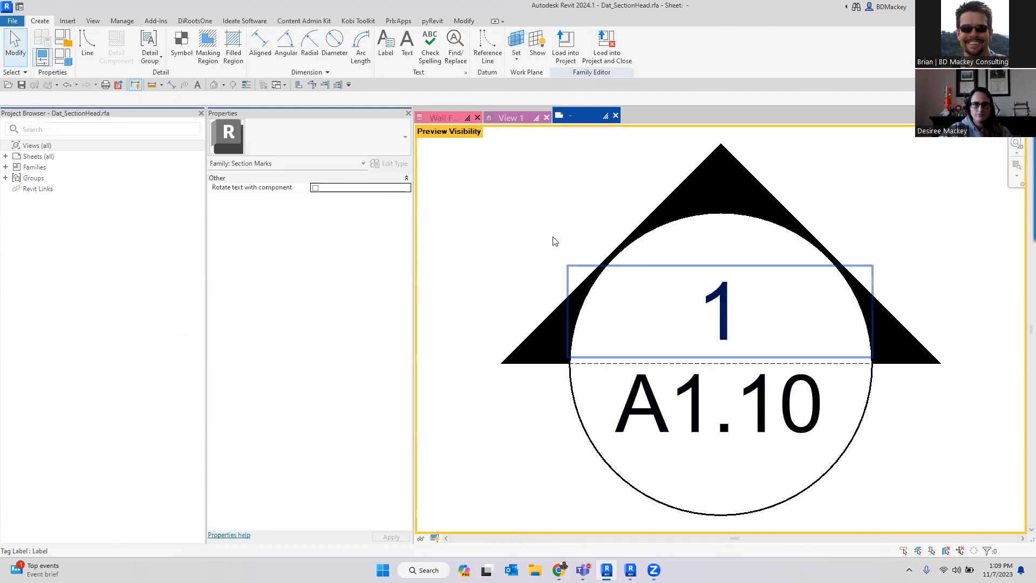
{"action": "scroll", "coordinate": [528, 229], "scroll_direction": "down", "scroll_amount": 3}
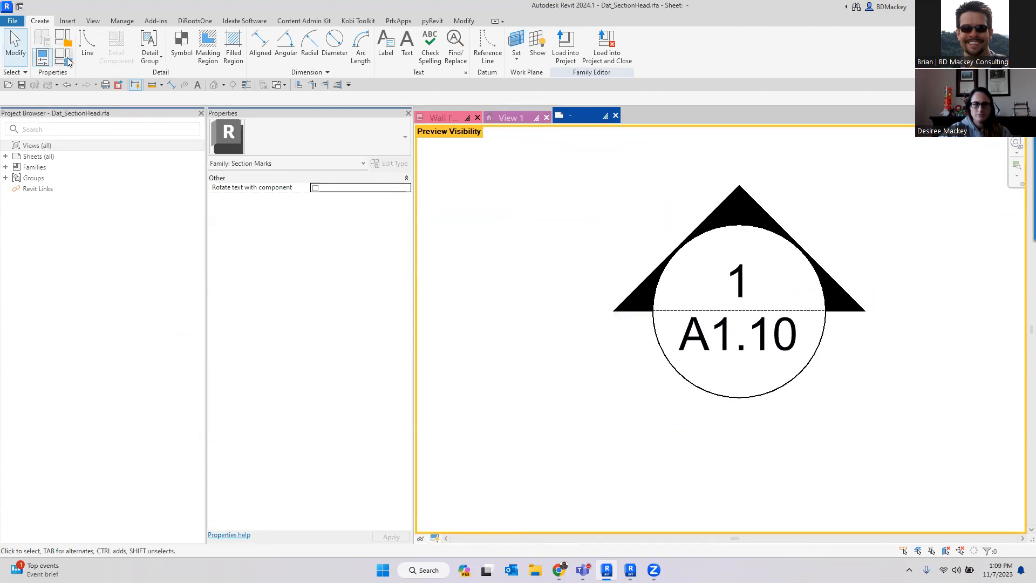
- Open Family Types and switch through the No Head, Open and Working types, applying each, then close
{"action": "left_click", "coordinate": [135, 85]}
{"action": "left_click", "coordinate": [160, 56]}
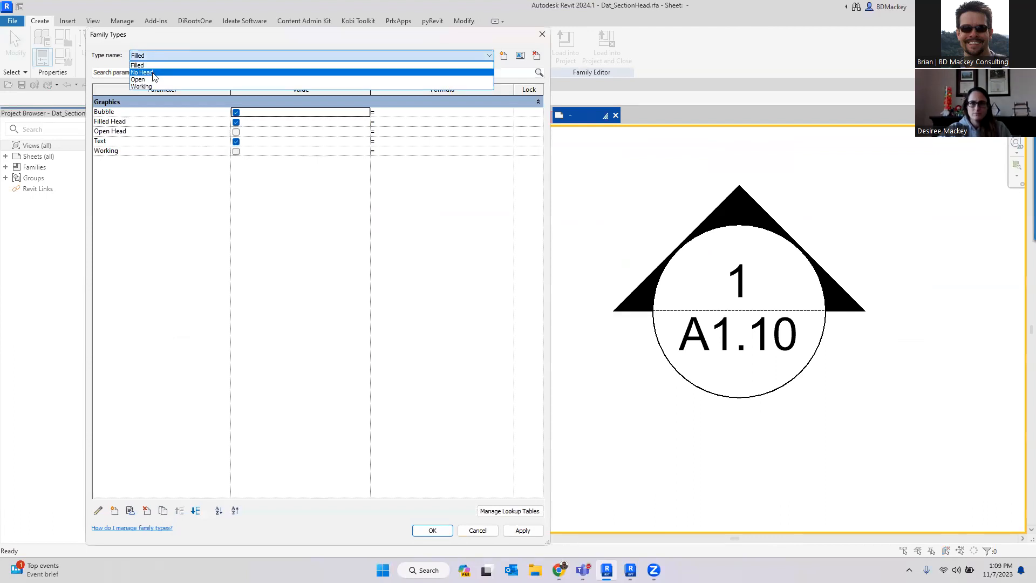
{"action": "left_click", "coordinate": [142, 73]}
{"action": "left_click", "coordinate": [516, 535]}
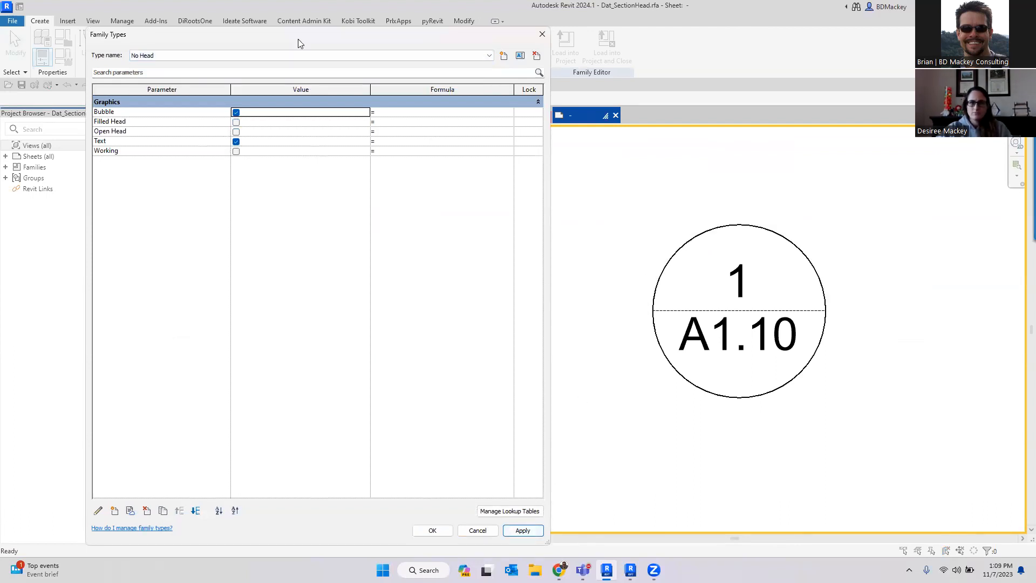
{"action": "left_click", "coordinate": [201, 55]}
{"action": "left_click", "coordinate": [161, 79]}
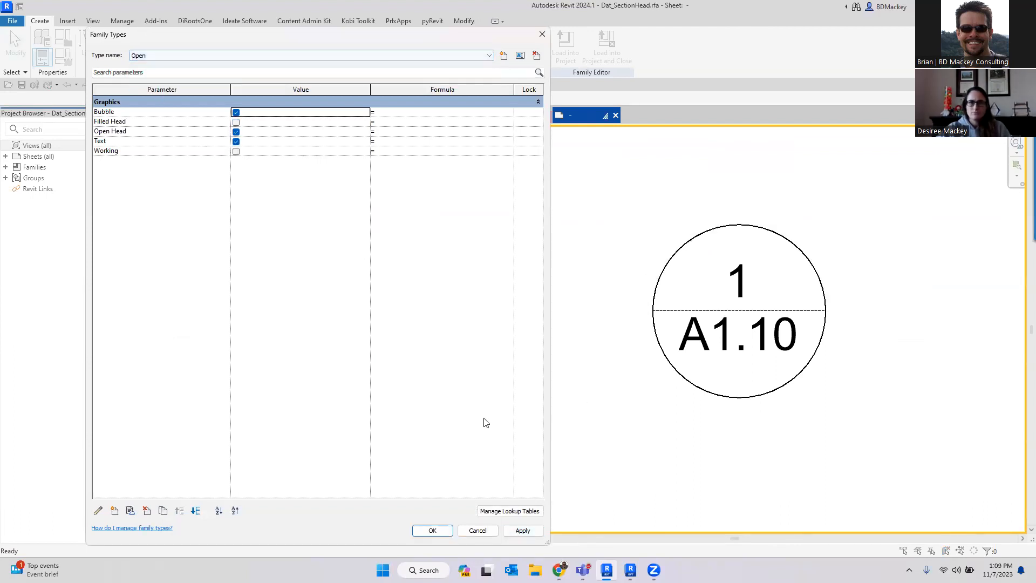
{"action": "left_click", "coordinate": [519, 531]}
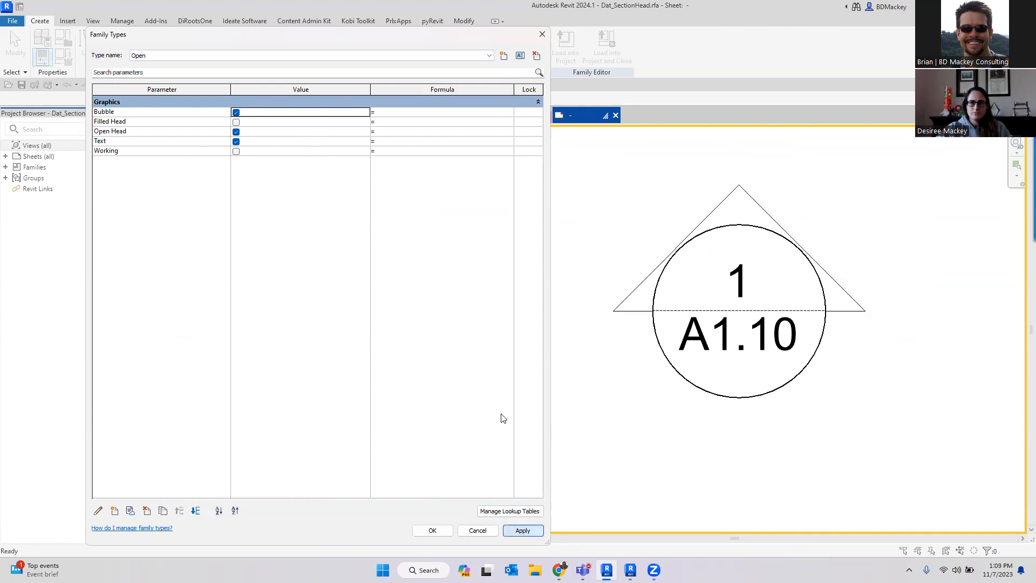
{"action": "left_click", "coordinate": [221, 56]}
{"action": "left_click", "coordinate": [162, 86]}
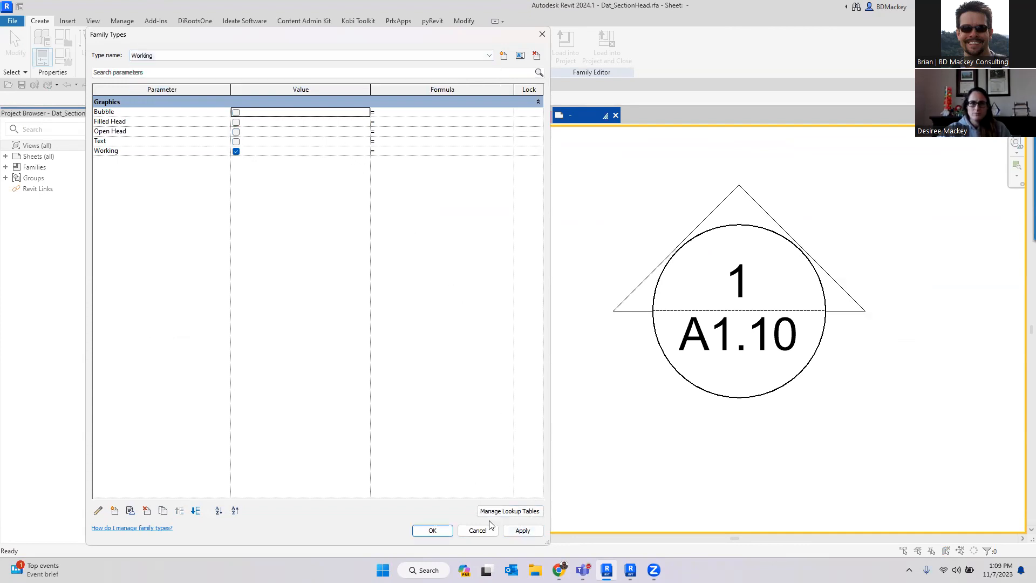
{"action": "left_click", "coordinate": [518, 532]}
{"action": "left_click", "coordinate": [441, 533]}
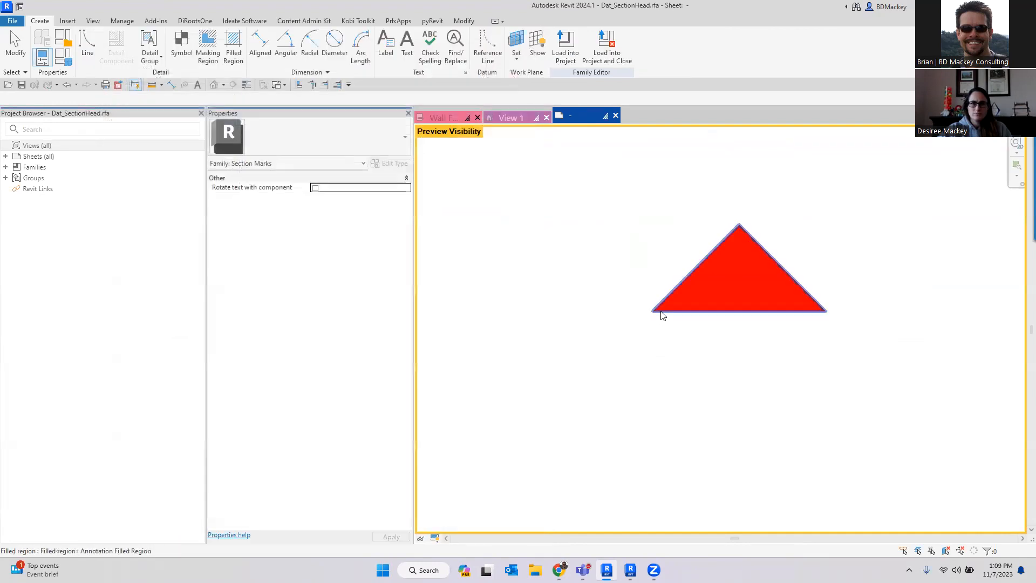
- Inspect the red triangle filled region, then return to the beam family's 3D view
{"action": "left_click", "coordinate": [664, 313]}
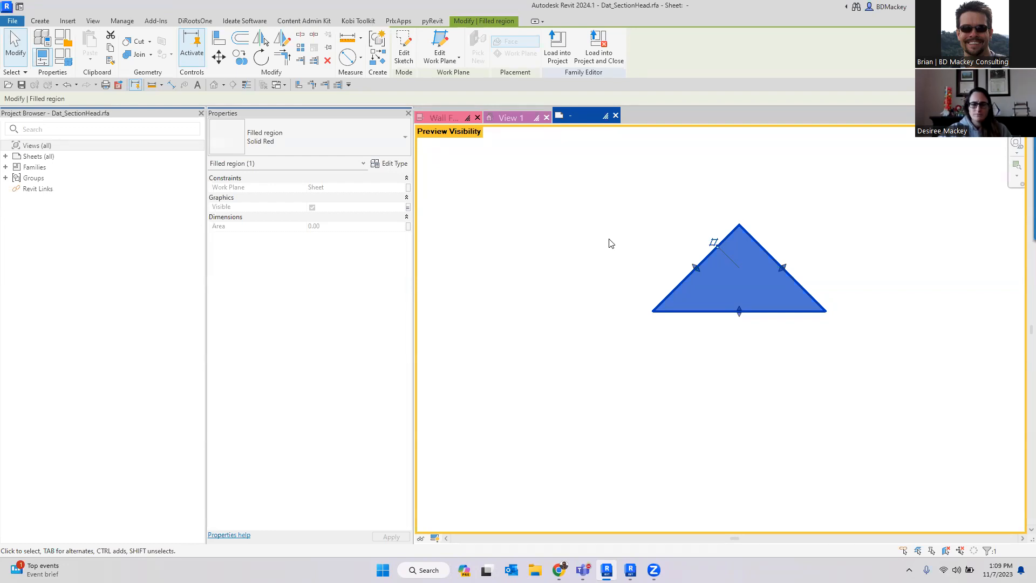
{"action": "left_click", "coordinate": [556, 284]}
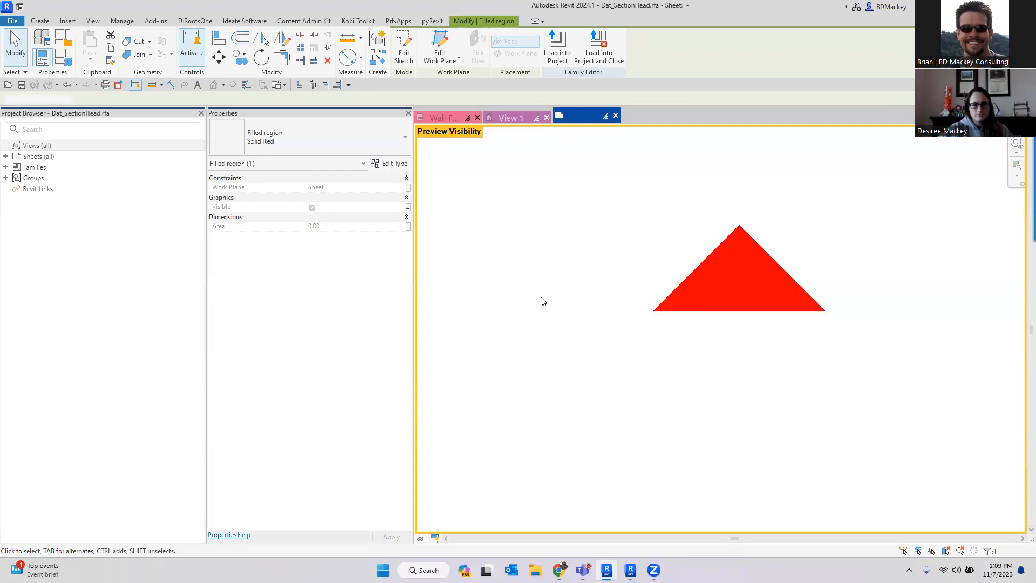
{"action": "left_click", "coordinate": [511, 119]}
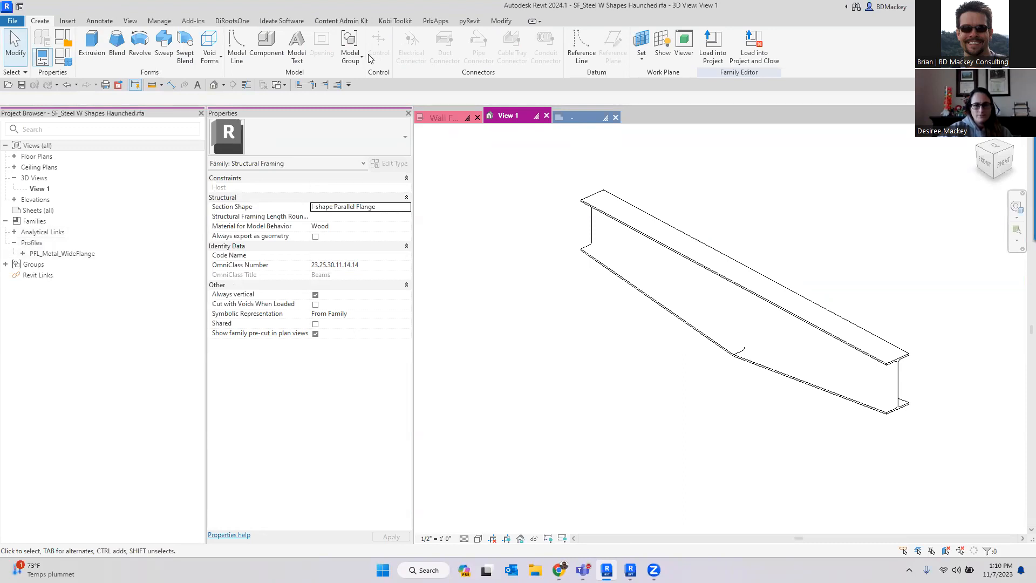
- Open the Section Tags settings, view the Detail type's properties, and cancel
{"action": "left_click", "coordinate": [160, 21]}
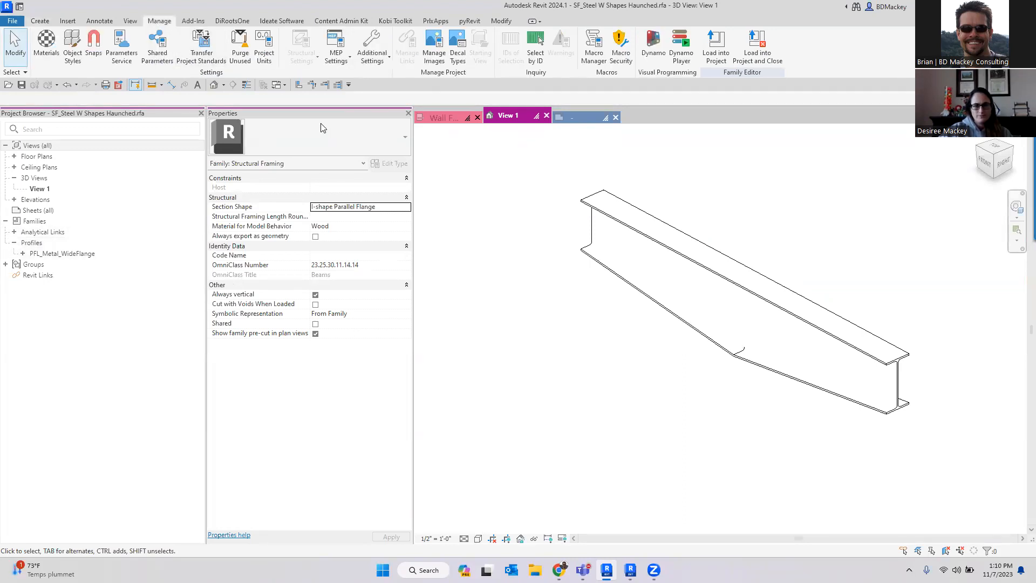
{"action": "left_click", "coordinate": [382, 58]}
{"action": "mouse_move", "coordinate": [357, 185]}
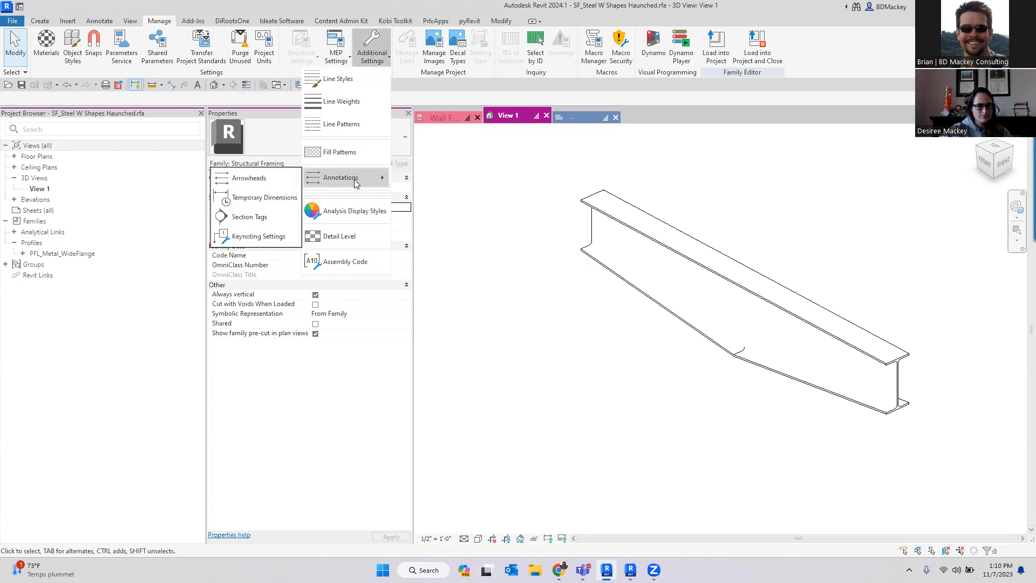
{"action": "left_click", "coordinate": [253, 216]}
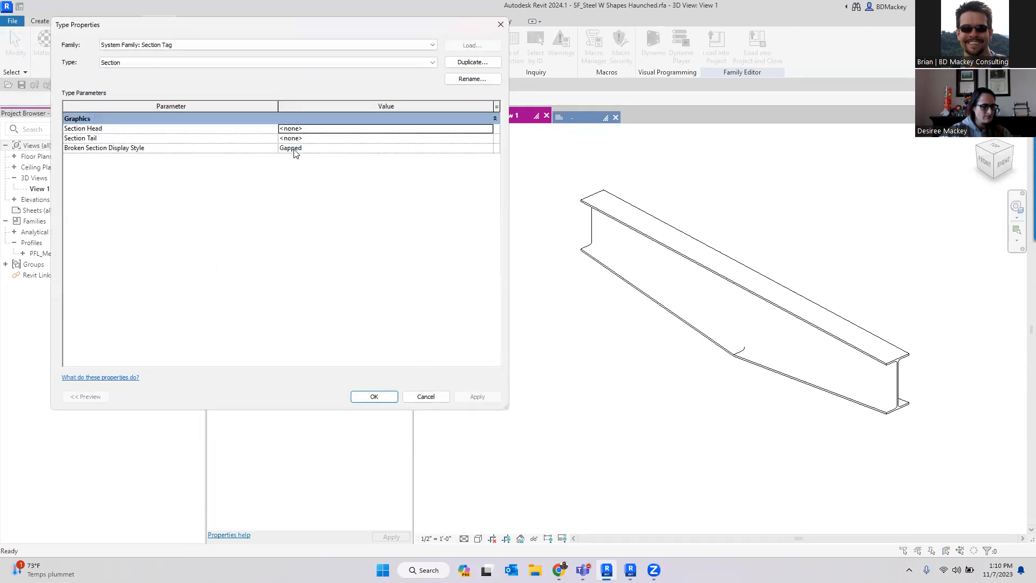
{"action": "left_click", "coordinate": [216, 63]}
{"action": "left_click", "coordinate": [189, 74]}
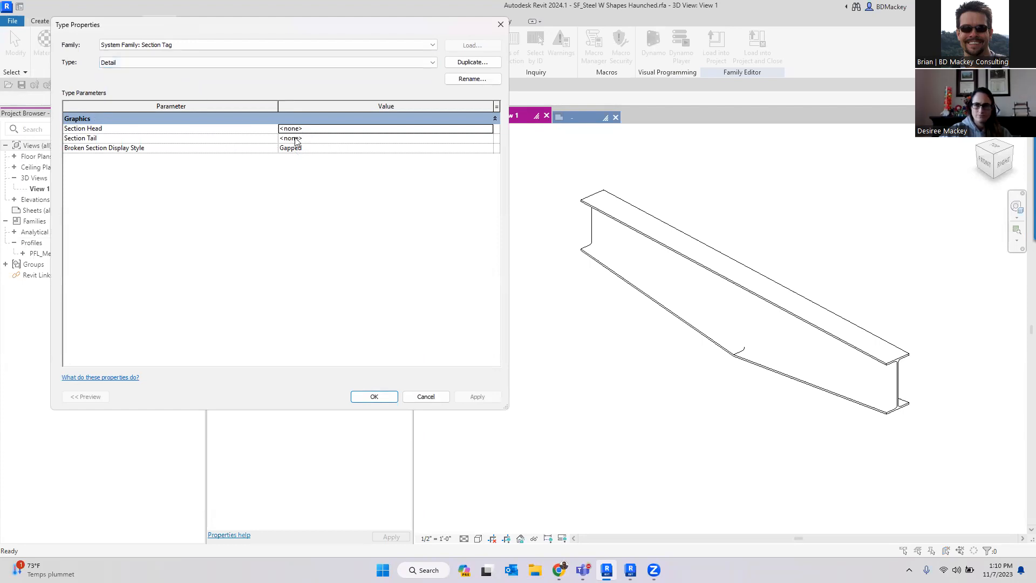
{"action": "left_click", "coordinate": [426, 396]}
- Open the Left elevation and review the reference level's type properties, then cancel
{"action": "double_click", "coordinate": [37, 200]}
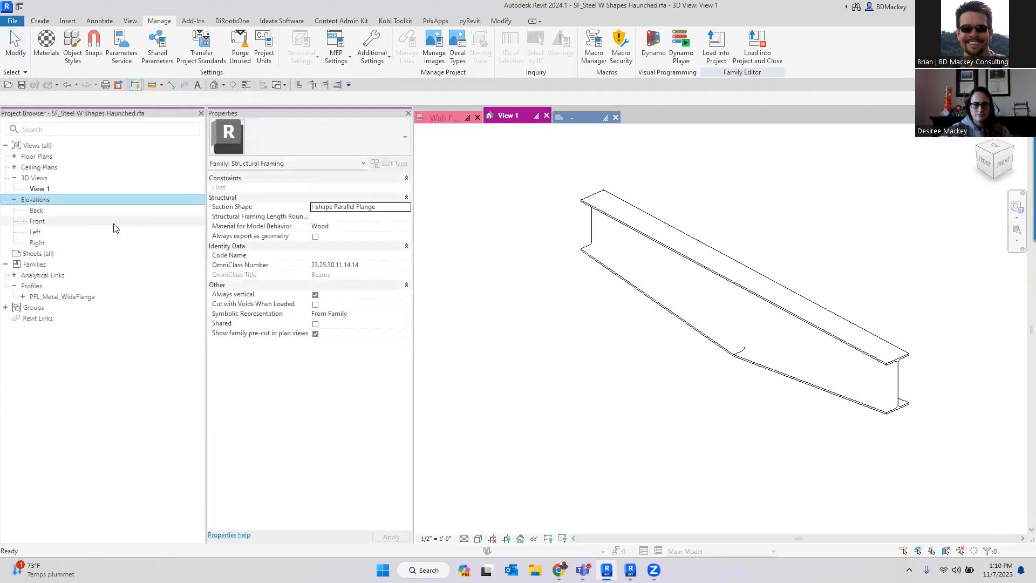
{"action": "double_click", "coordinate": [54, 232]}
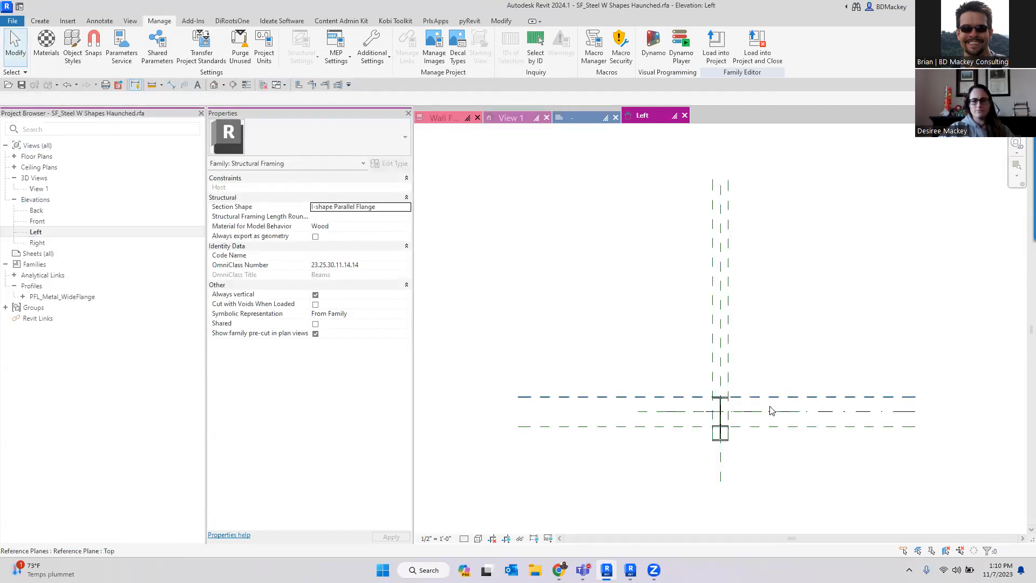
{"action": "left_click", "coordinate": [764, 412]}
{"action": "left_click", "coordinate": [399, 164]}
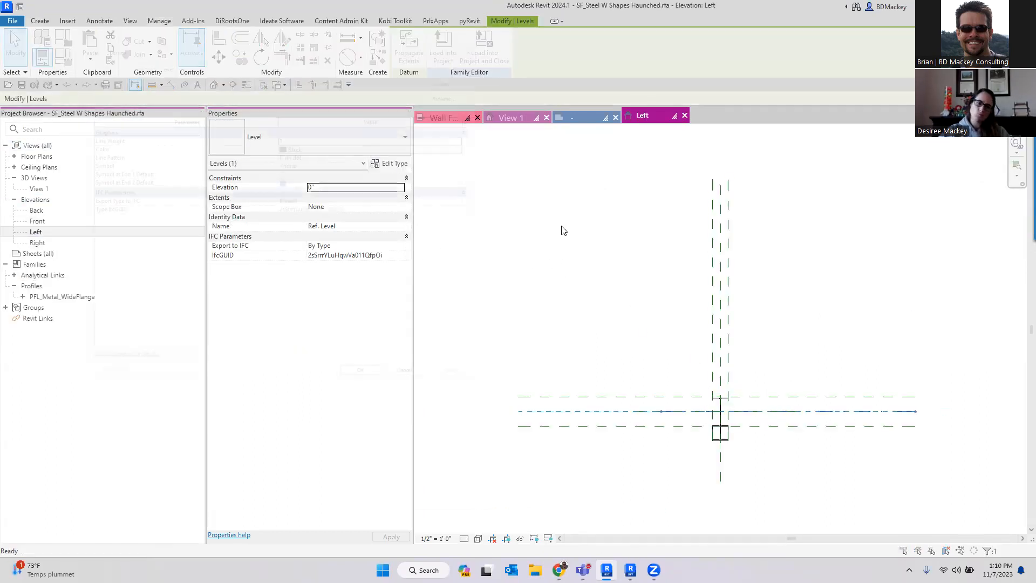
{"action": "left_click", "coordinate": [426, 397]}
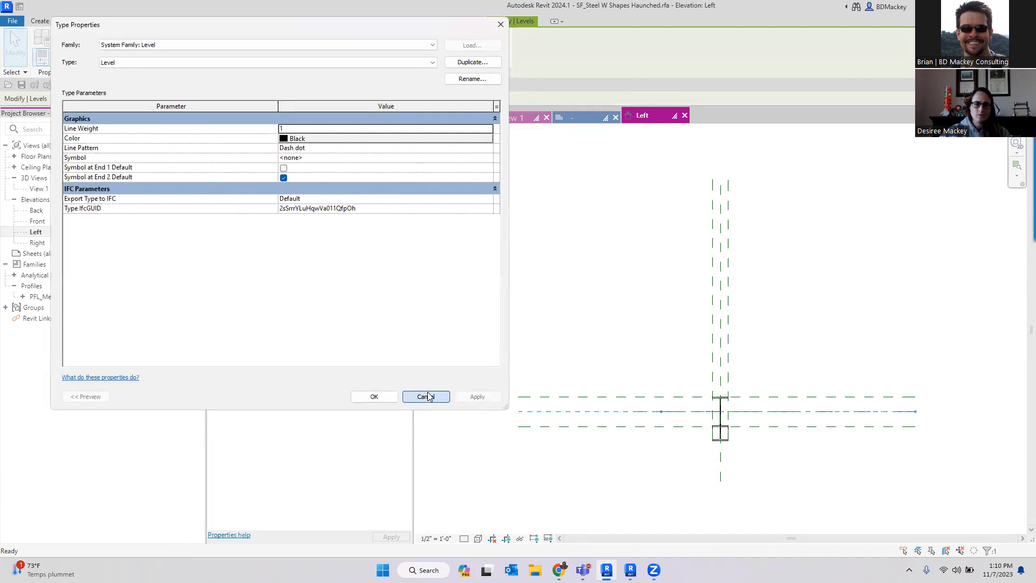
{"action": "left_click", "coordinate": [815, 341]}
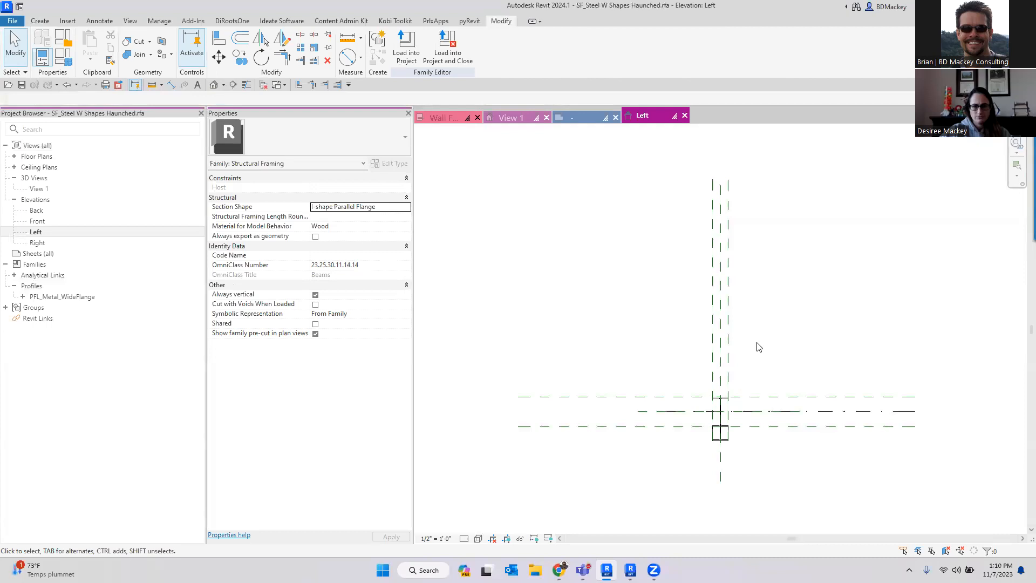
- Close the beam family and the section head family without saving changes
{"action": "key", "text": "ctrl+w"}
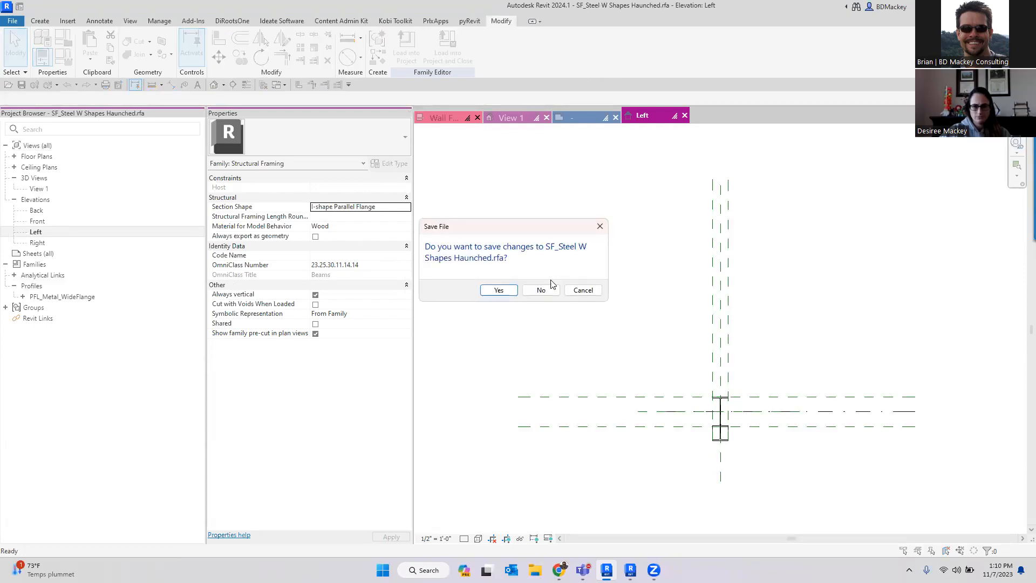
{"action": "left_click", "coordinate": [541, 290]}
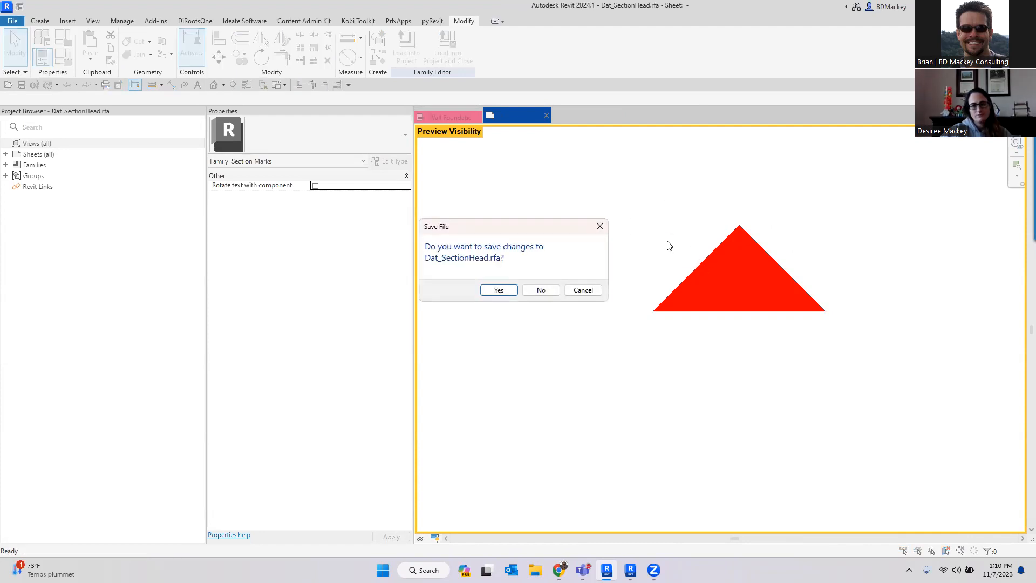
{"action": "left_click", "coordinate": [542, 291]}
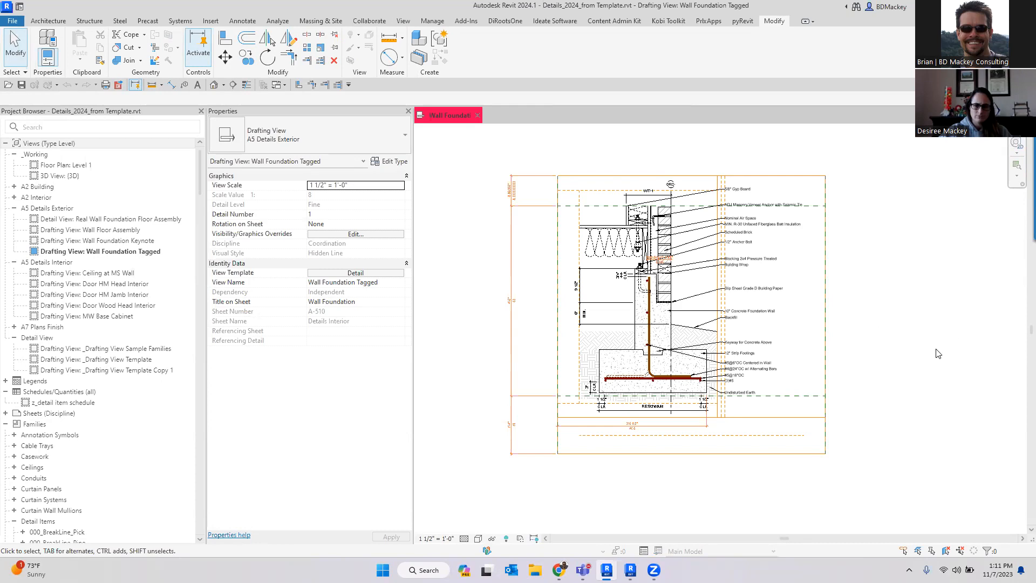
- Examine the reinforcing bar detail components in the wall foundation drafting view
{"action": "scroll", "coordinate": [680, 356], "scroll_direction": "up", "scroll_amount": 3}
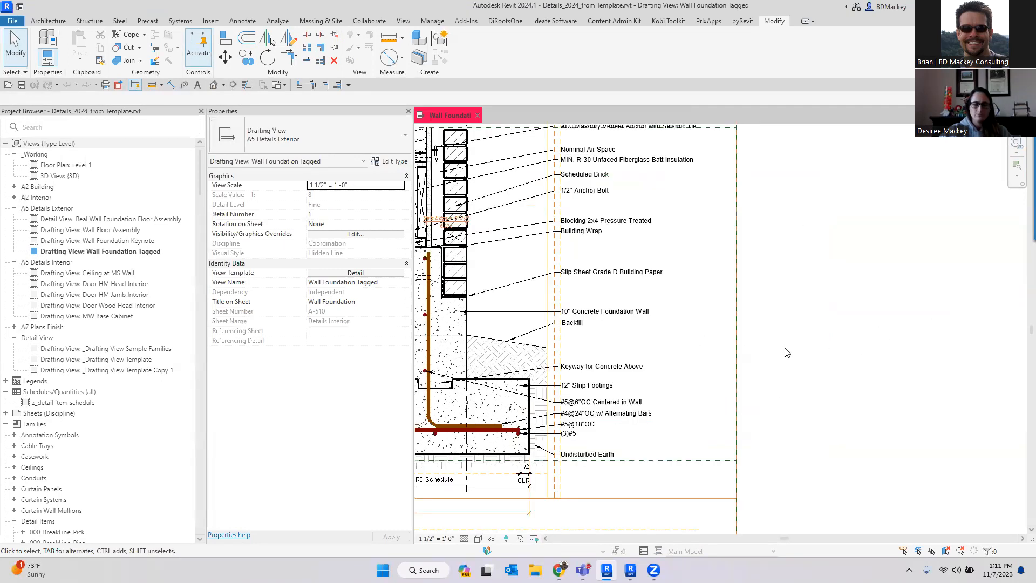
{"action": "left_click", "coordinate": [621, 380]}
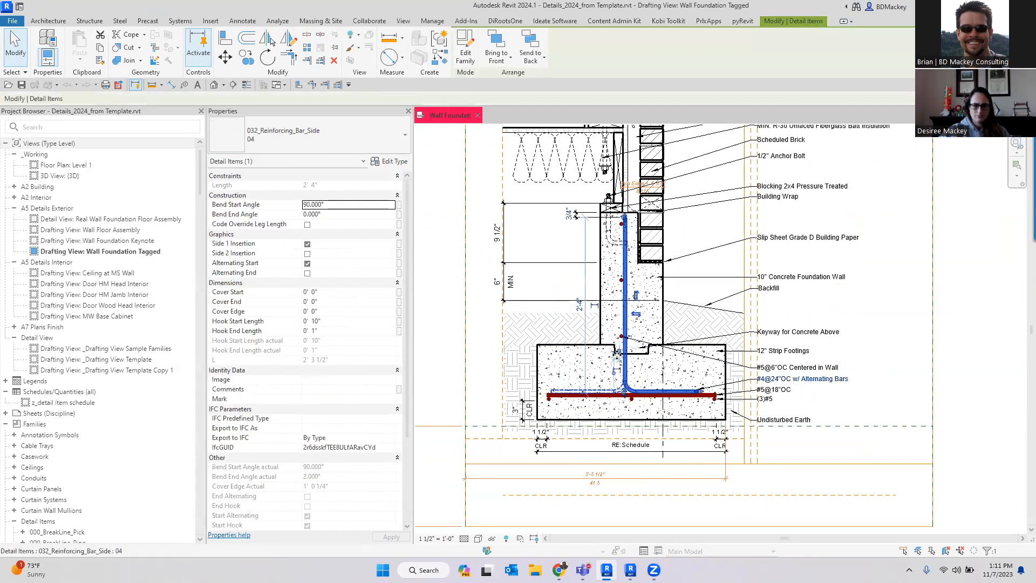
{"action": "scroll", "coordinate": [599, 384], "scroll_direction": "up", "scroll_amount": 2}
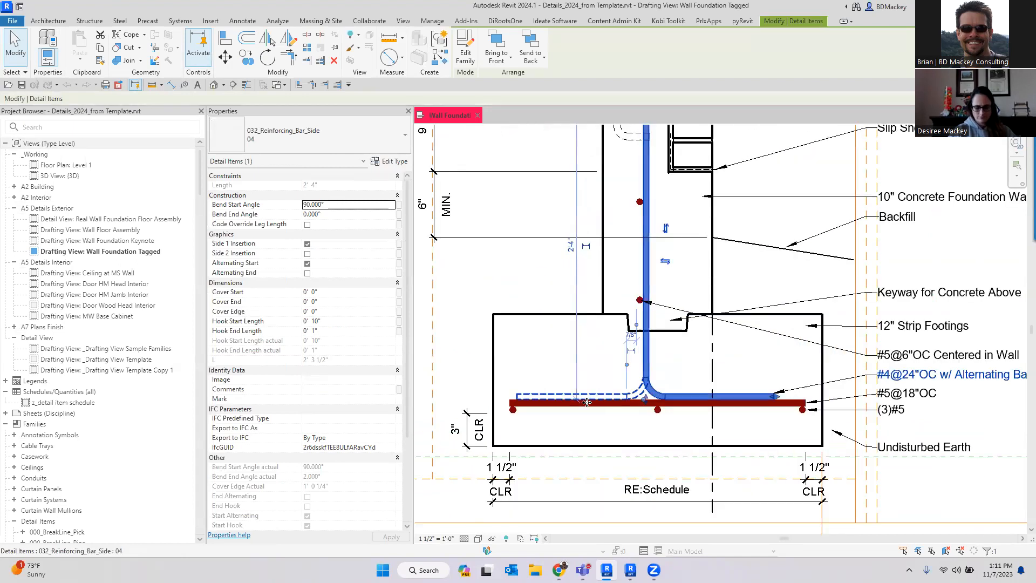
{"action": "scroll", "coordinate": [674, 400], "scroll_direction": "down", "scroll_amount": 2}
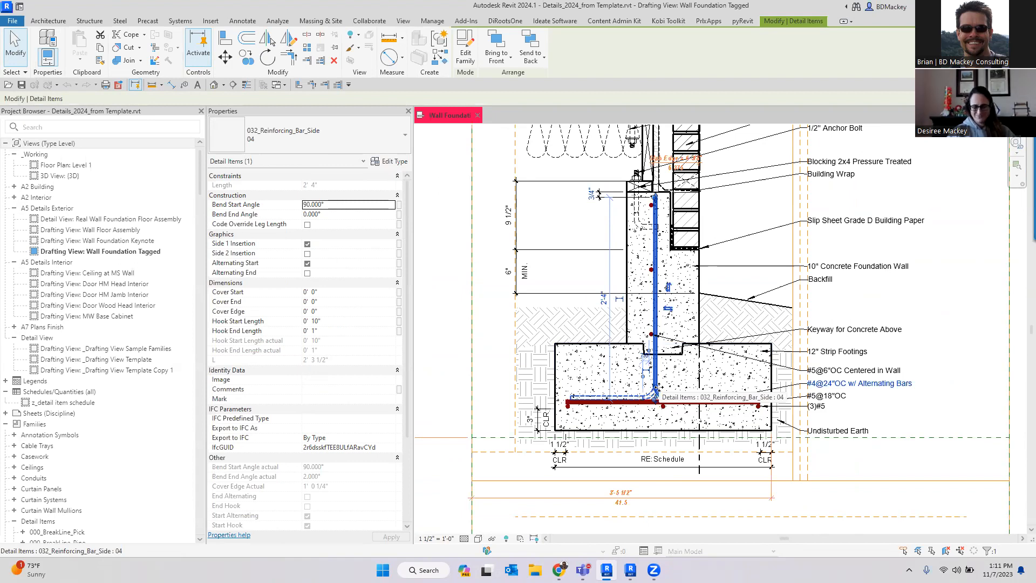
{"action": "key", "text": "space"}
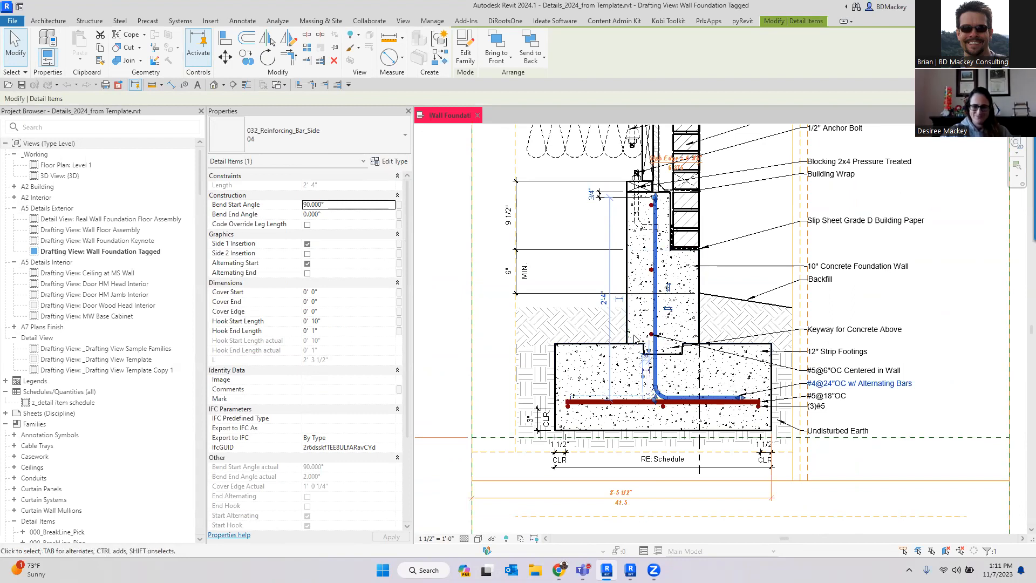
{"action": "left_click", "coordinate": [919, 290]}
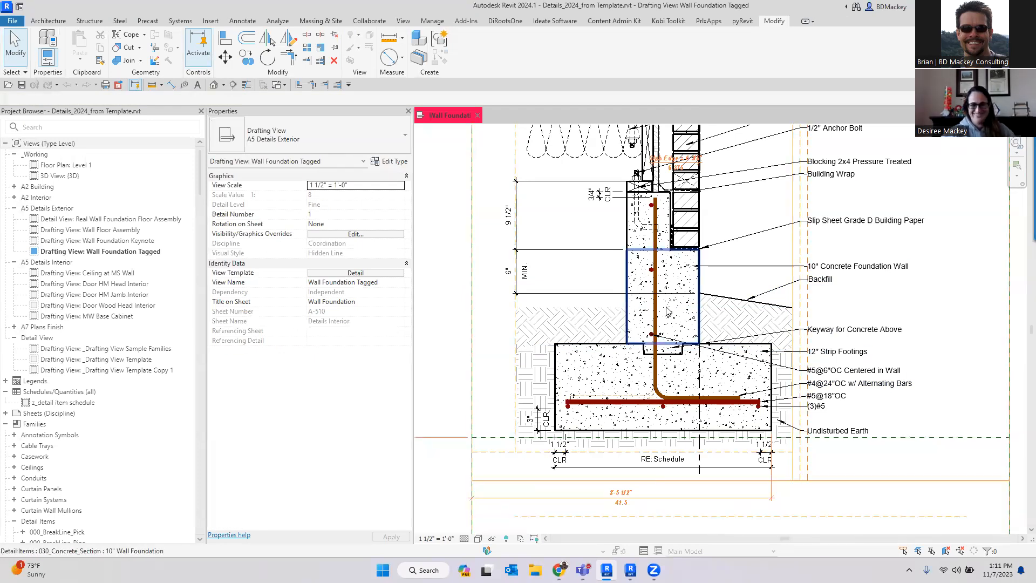
{"action": "scroll", "coordinate": [668, 312], "scroll_direction": "down", "scroll_amount": 2}
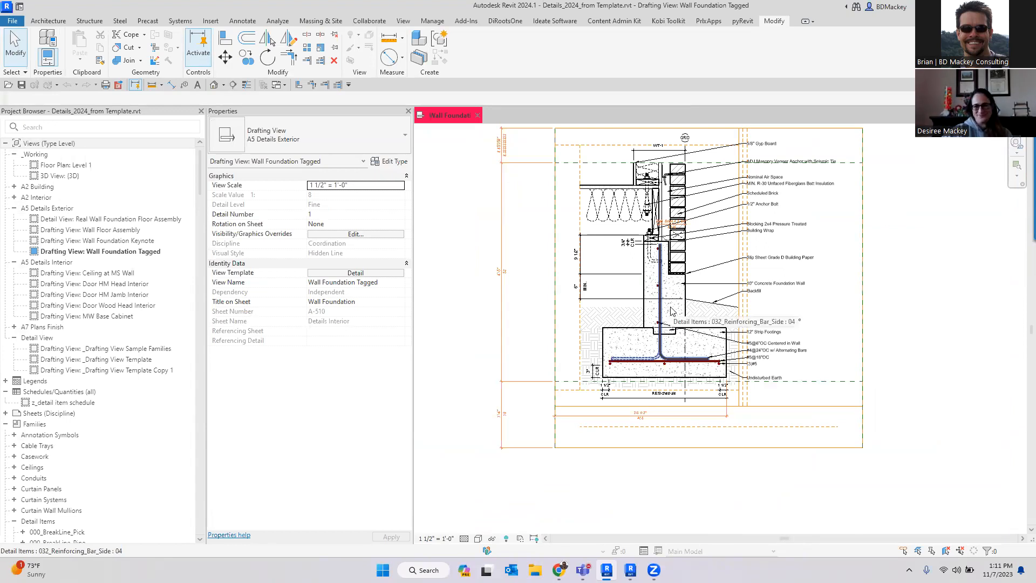
{"action": "scroll", "coordinate": [791, 316], "scroll_direction": "down", "scroll_amount": 1}
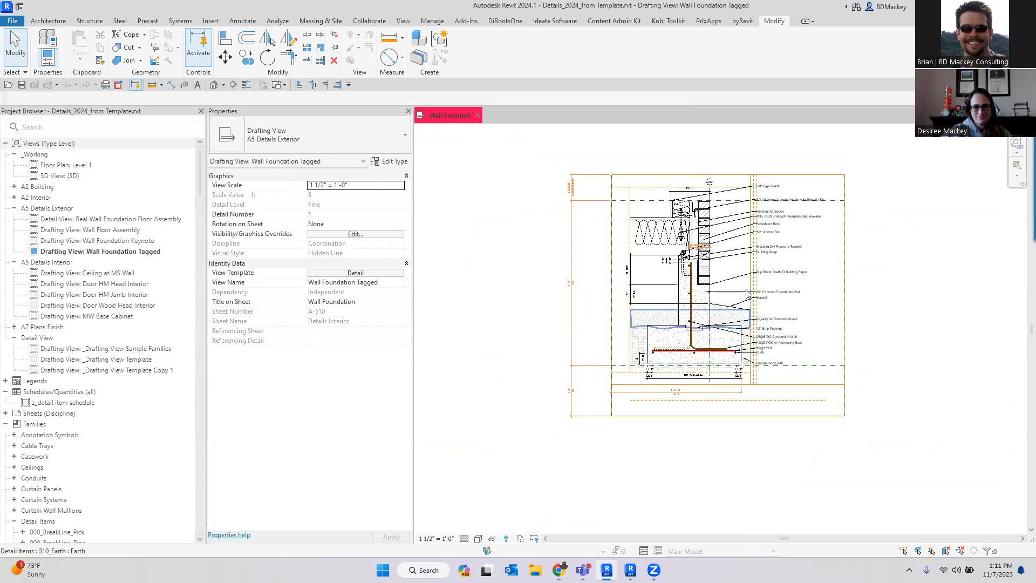
{"action": "scroll", "coordinate": [753, 249], "scroll_direction": "up", "scroll_amount": 4}
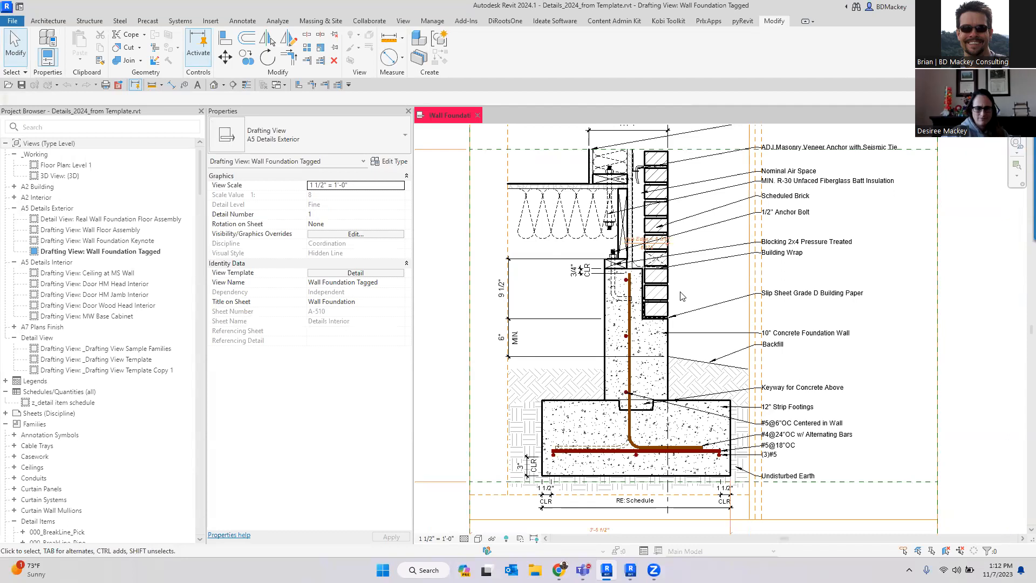
{"action": "scroll", "coordinate": [685, 296], "scroll_direction": "down", "scroll_amount": 1}
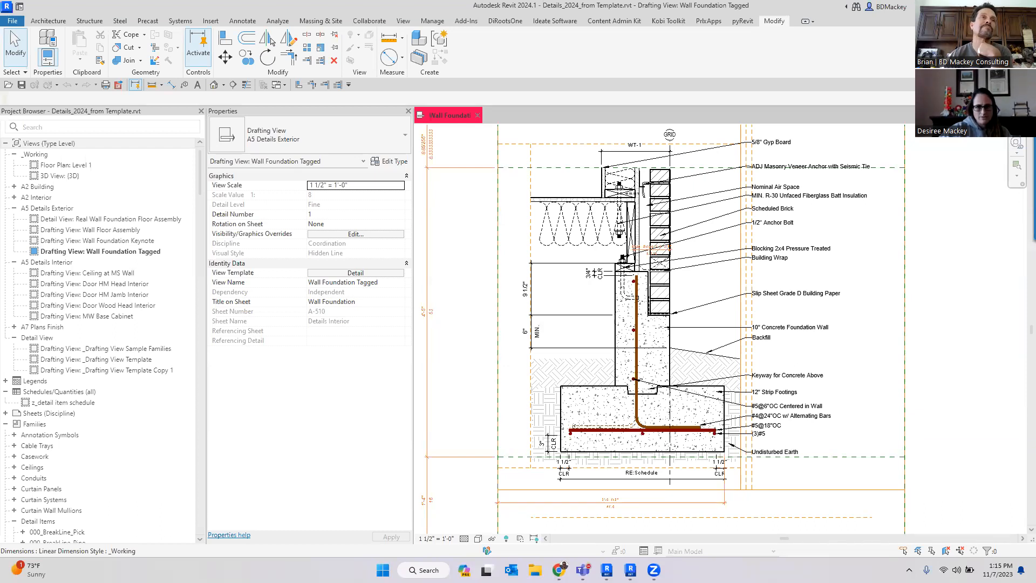
{"action": "scroll", "coordinate": [637, 417], "scroll_direction": "up", "scroll_amount": 3}
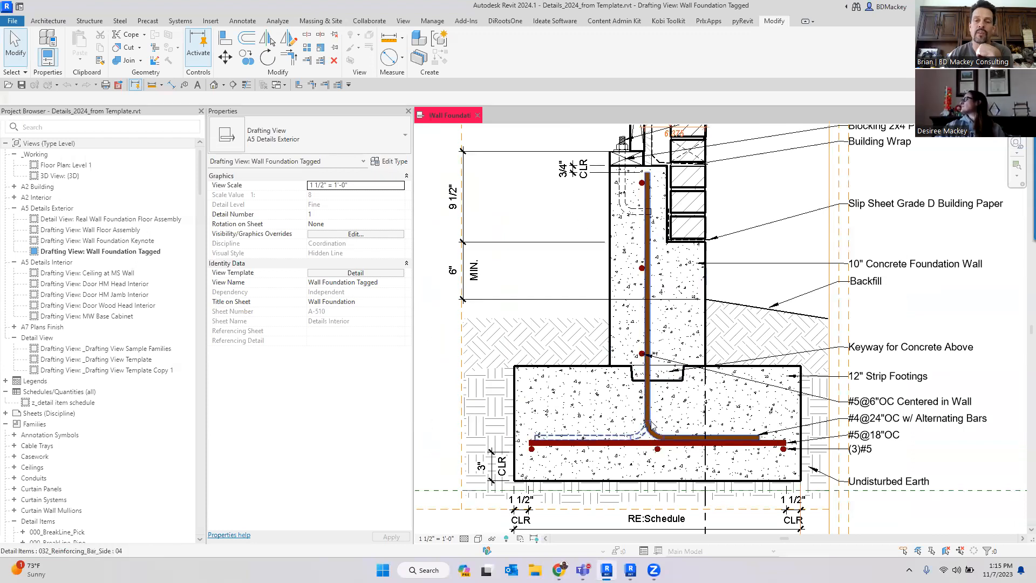
- Open the footing's reinforcing bar family for editing
{"action": "left_click", "coordinate": [648, 409]}
{"action": "left_click", "coordinate": [459, 60]}
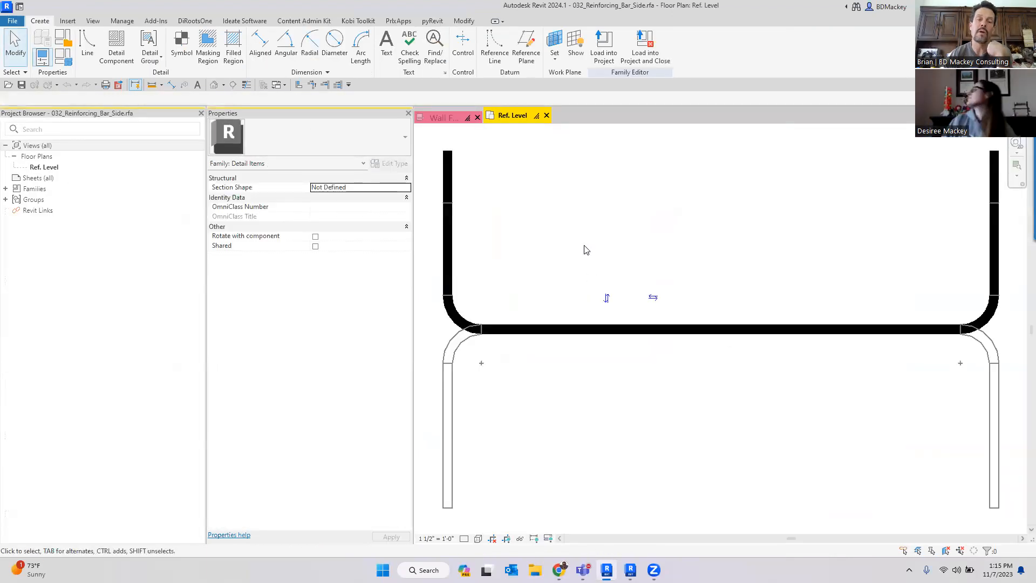
{"action": "scroll", "coordinate": [585, 248], "scroll_direction": "down", "scroll_amount": 2}
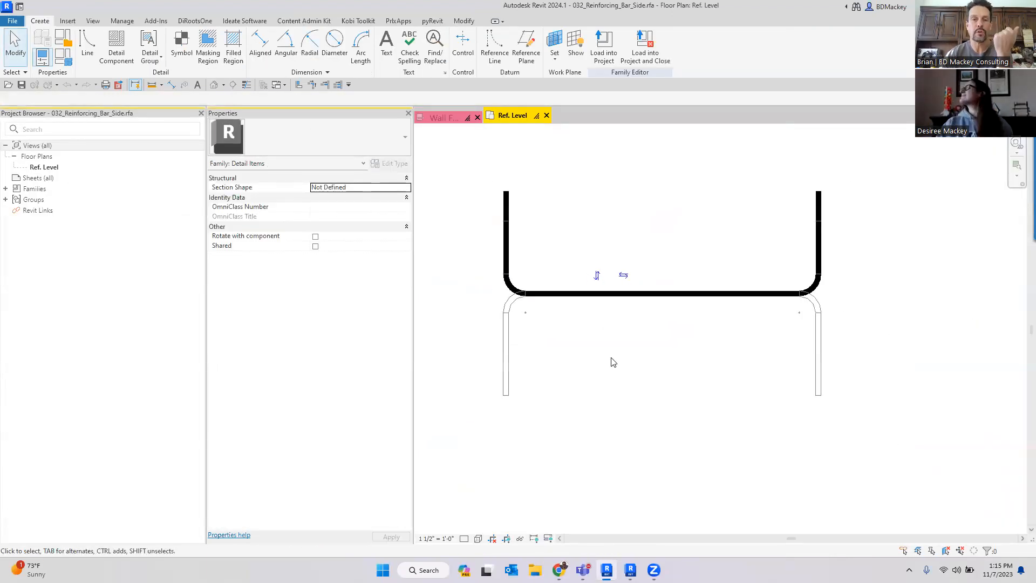
{"action": "middle_click_drag", "start_coordinate": [611, 361], "coordinate": [659, 378]}
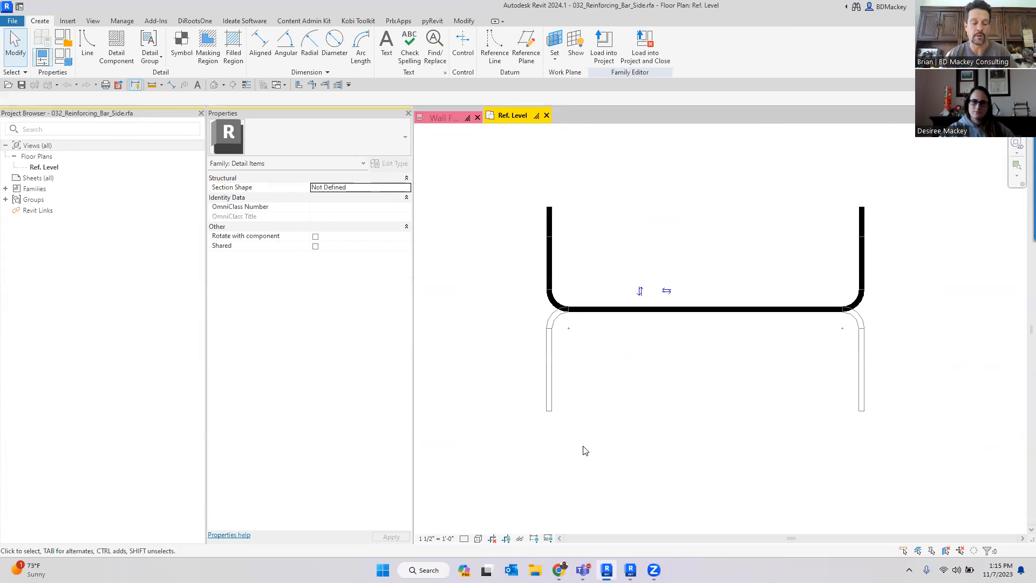
- Turn on display of annotation categories in the family's Ref. Level view visibility settings
{"action": "key", "text": "v"}
{"action": "key", "text": "g"}
{"action": "left_click", "coordinate": [272, 67]}
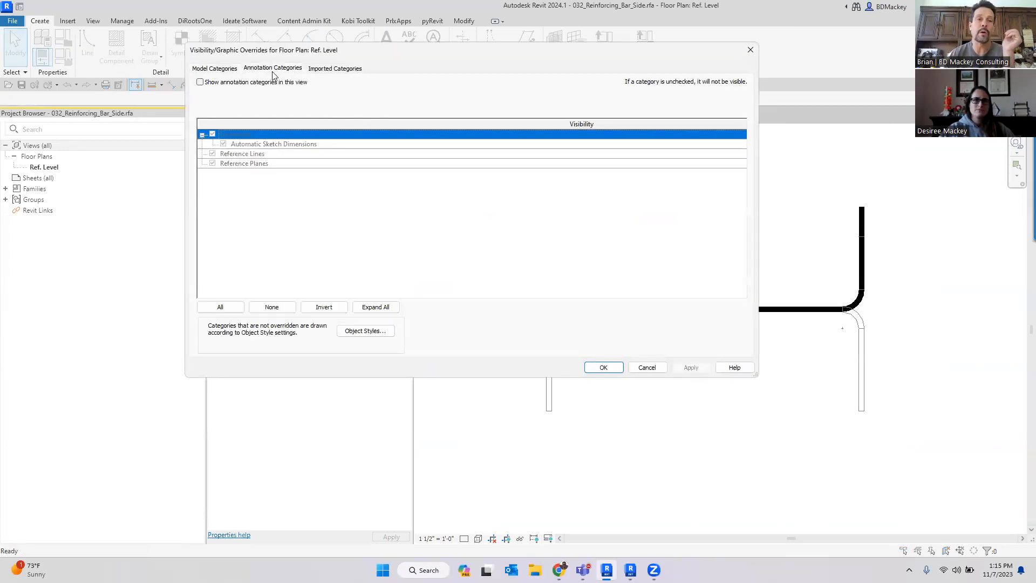
{"action": "left_click", "coordinate": [200, 82]}
{"action": "left_click", "coordinate": [603, 367]}
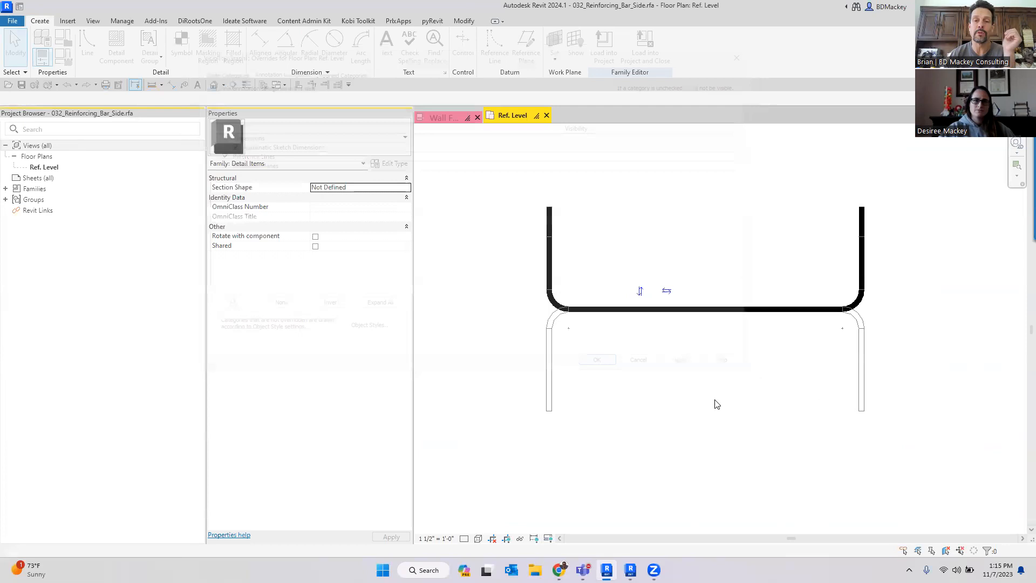
- Review the bar family's type parameters and formulas in Family Types, then cancel
{"action": "scroll", "coordinate": [715, 404], "scroll_direction": "down", "scroll_amount": 2}
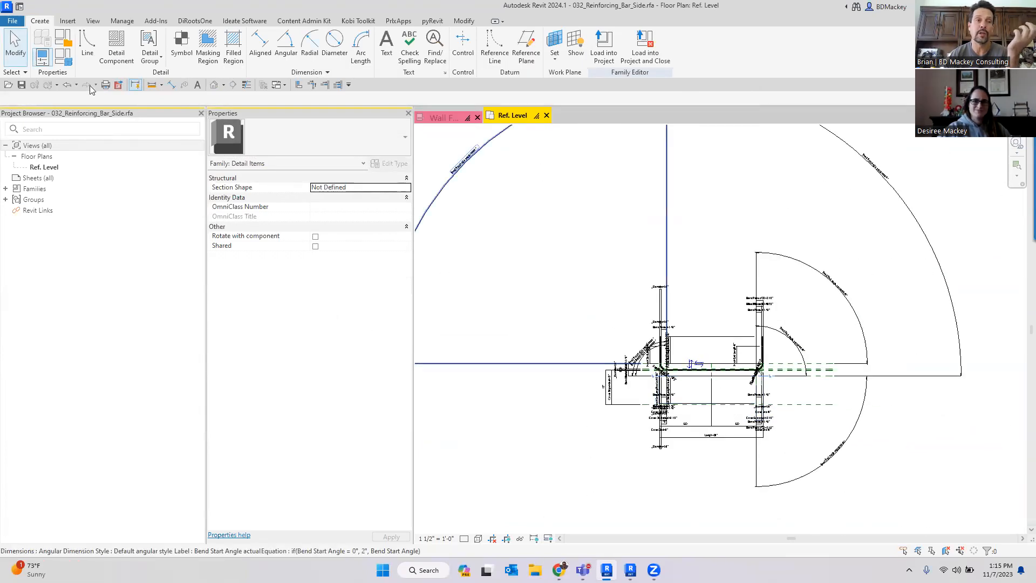
{"action": "key", "text": "f"}
{"action": "key", "text": "t"}
{"action": "scroll", "coordinate": [435, 345], "scroll_direction": "down", "scroll_amount": 5}
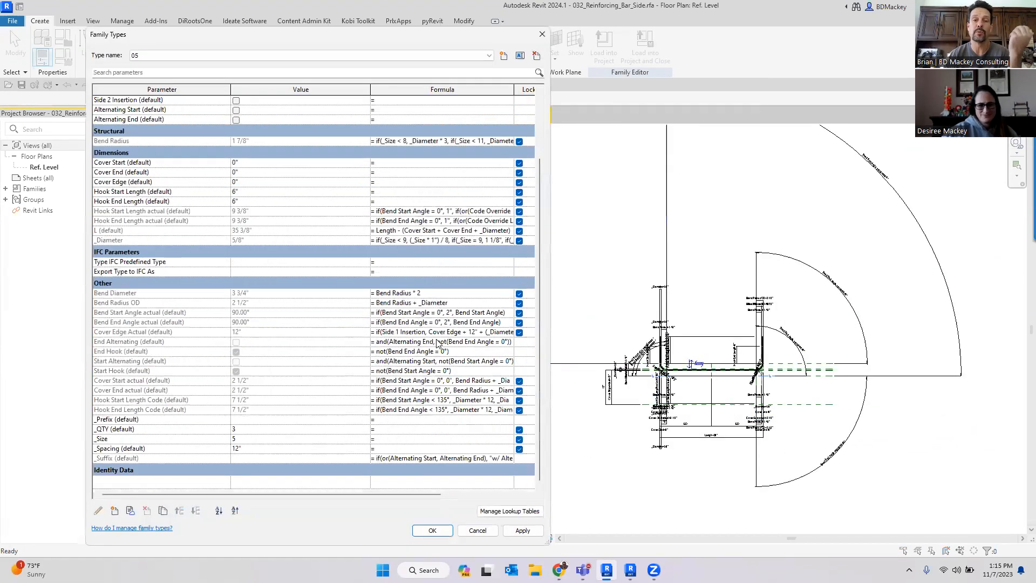
{"action": "scroll", "coordinate": [439, 345], "scroll_direction": "up", "scroll_amount": 3}
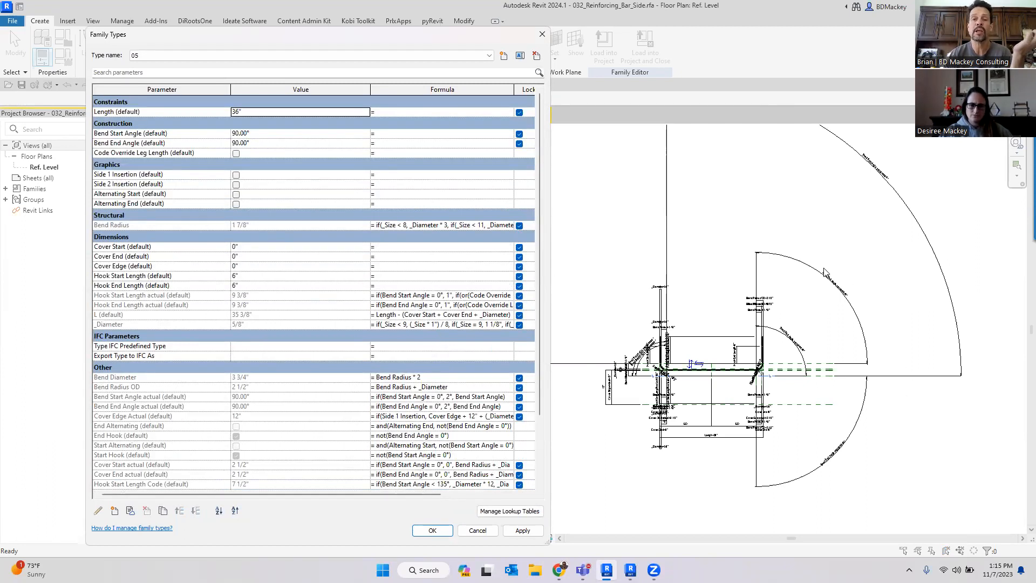
{"action": "scroll", "coordinate": [414, 377], "scroll_direction": "down", "scroll_amount": 3}
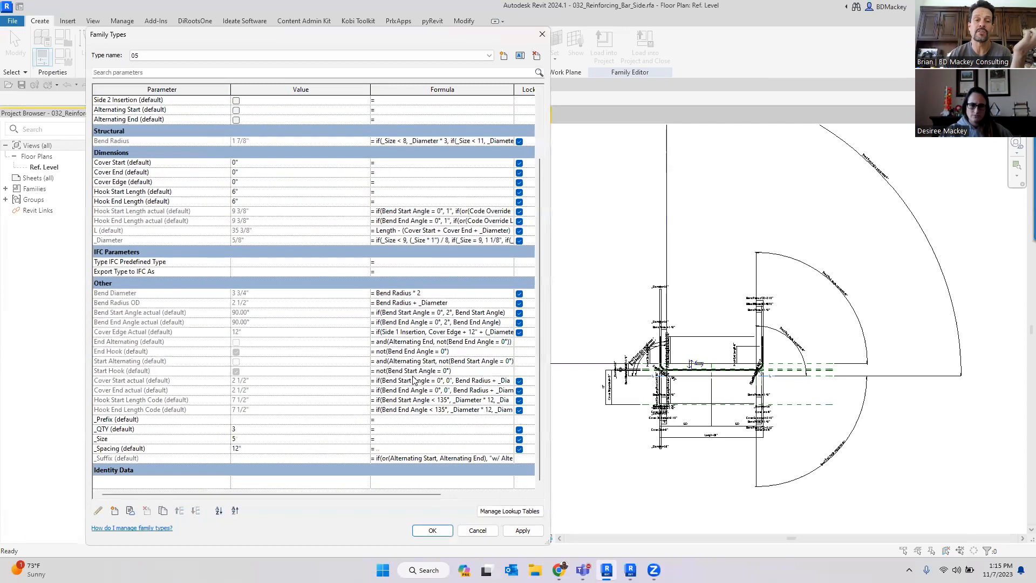
{"action": "scroll", "coordinate": [493, 471], "scroll_direction": "down", "scroll_amount": 3}
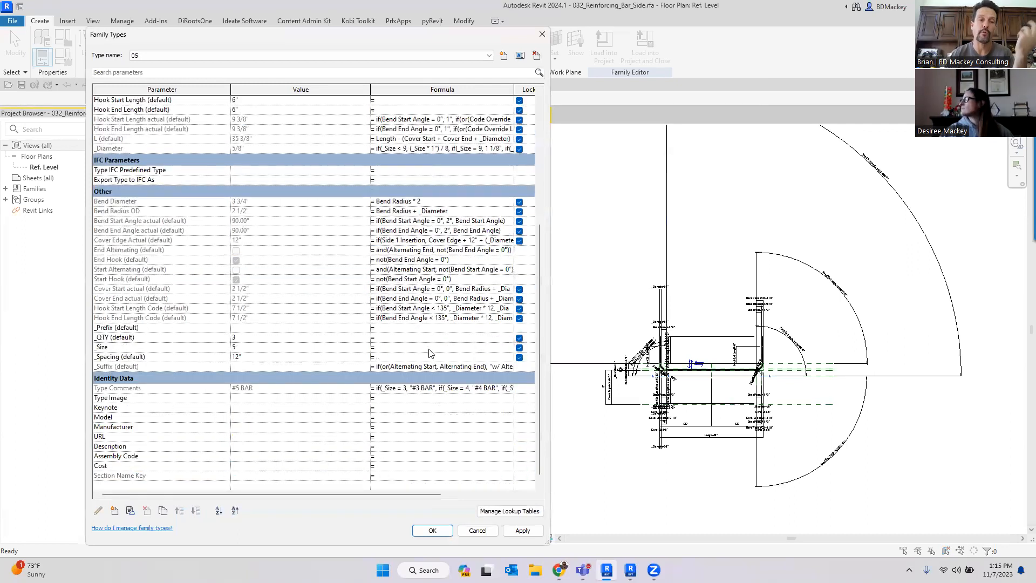
{"action": "scroll", "coordinate": [429, 348], "scroll_direction": "up", "scroll_amount": 6}
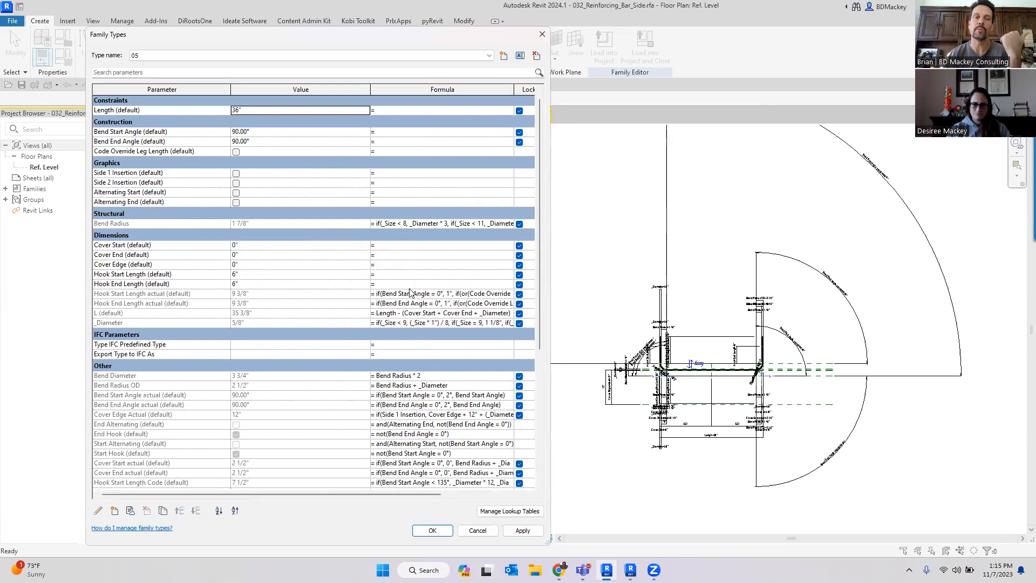
{"action": "left_click", "coordinate": [478, 531]}
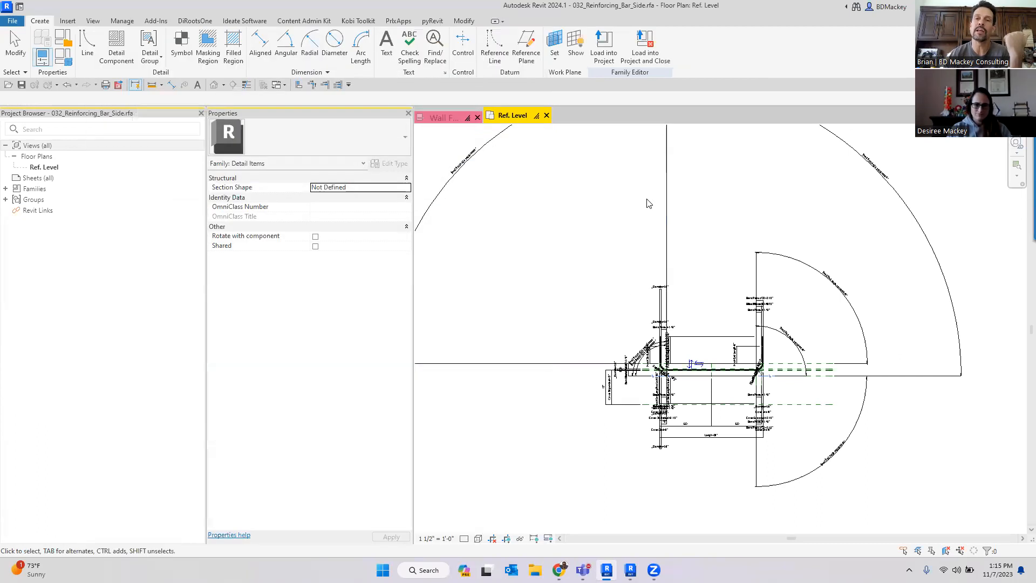
- Back in the wall foundation view, start a similar reinforcing bar with Bend Start Angle set to 0°
{"action": "left_click", "coordinate": [453, 116]}
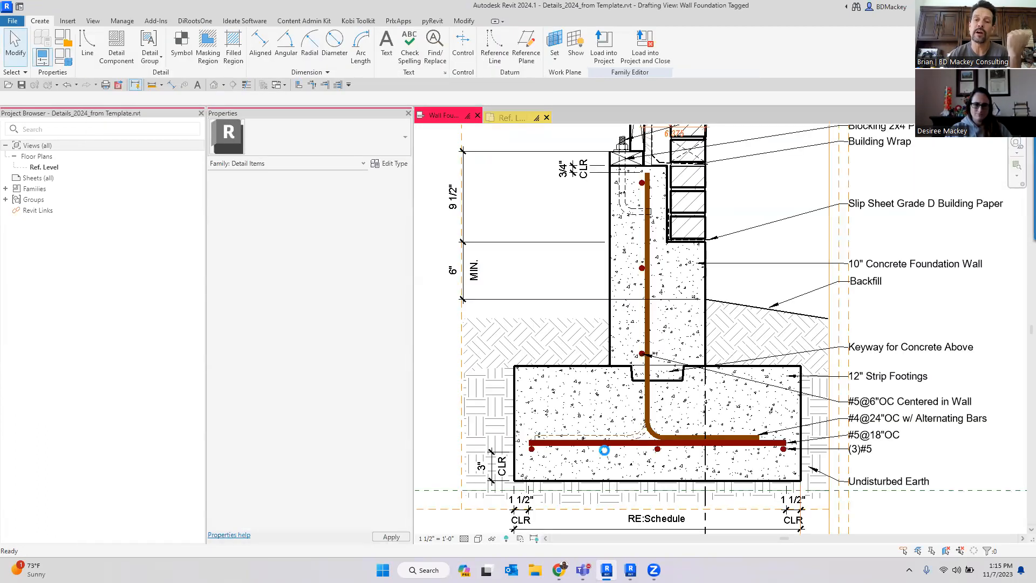
{"action": "left_click", "coordinate": [604, 439]}
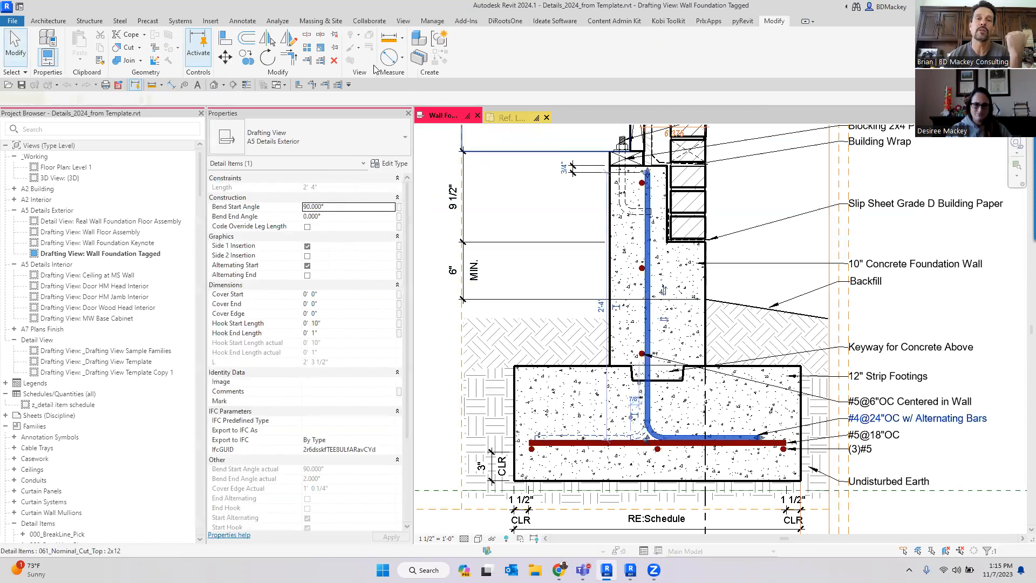
{"action": "key", "text": "c"}
{"action": "key", "text": "s"}
{"action": "scroll", "coordinate": [641, 258], "scroll_direction": "down", "scroll_amount": 1}
{"action": "scroll", "coordinate": [641, 258], "scroll_direction": "down", "scroll_amount": 3}
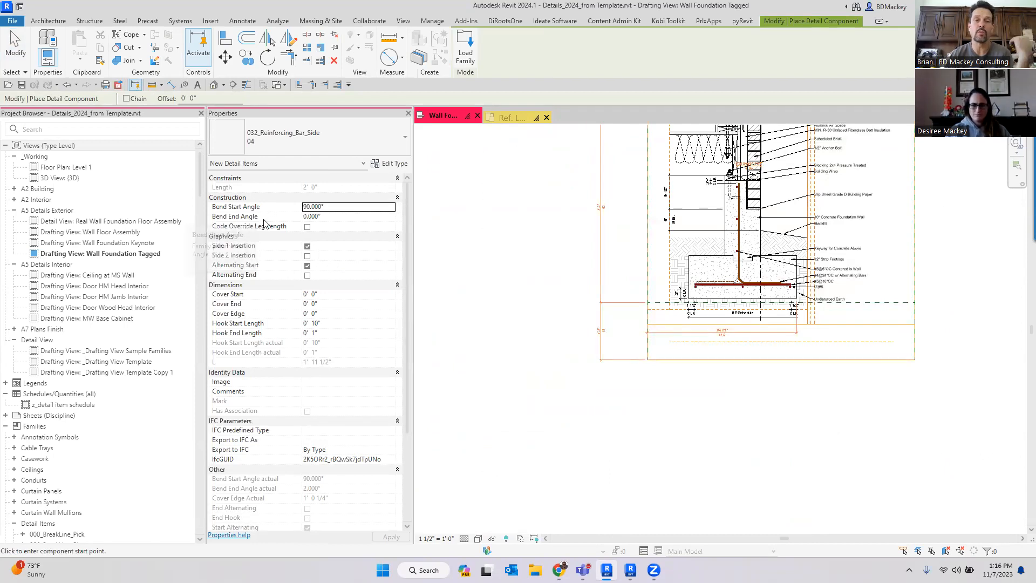
{"action": "left_click", "coordinate": [355, 211]}
{"action": "type", "text": "0"}
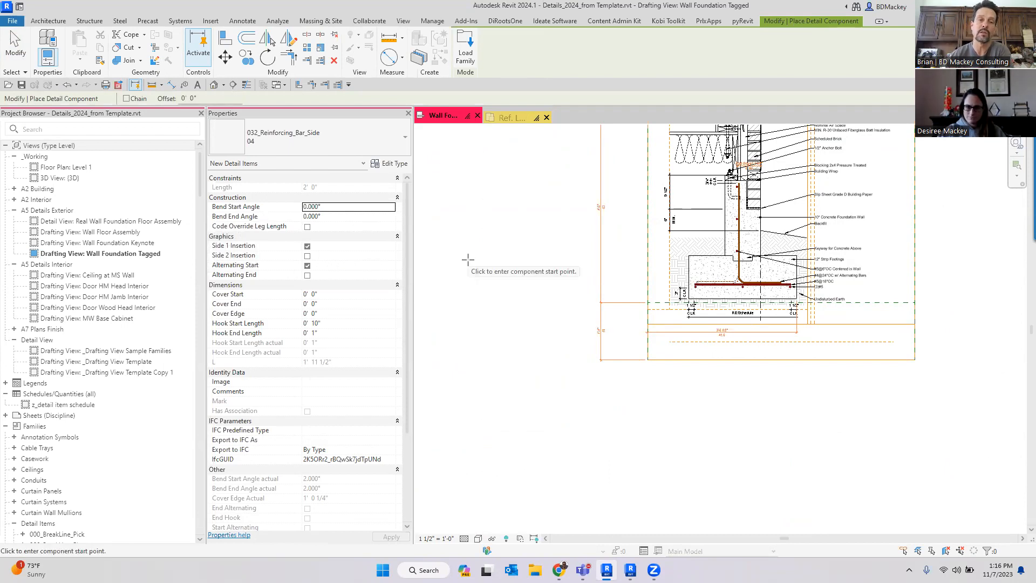
- Place the straight reinforcing bar below the footing detail, about 6 ft long, and exit the command
{"action": "left_click", "coordinate": [348, 323]}
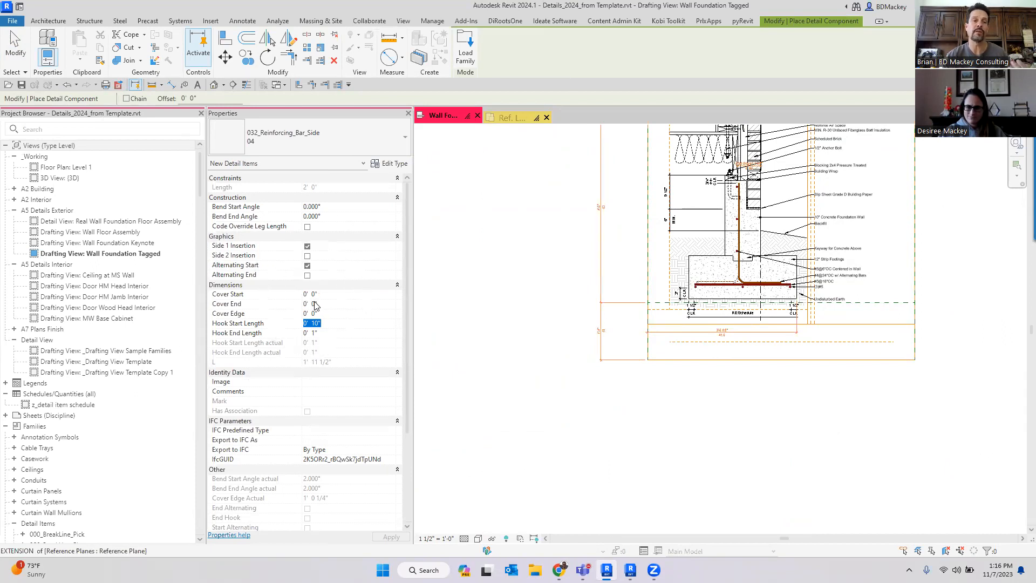
{"action": "scroll", "coordinate": [680, 363], "scroll_direction": "up", "scroll_amount": 3}
{"action": "left_click", "coordinate": [607, 352]}
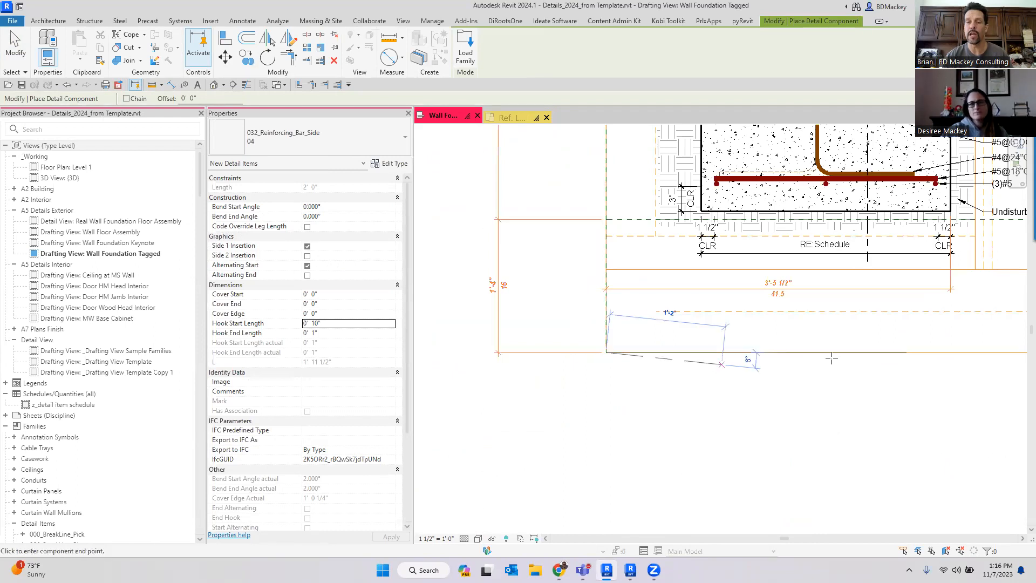
{"action": "scroll", "coordinate": [756, 359], "scroll_direction": "down", "scroll_amount": 2}
{"action": "left_click", "coordinate": [947, 340]}
{"action": "key", "text": "Escape"}
{"action": "key", "text": "Escape"}
- Turn off Side 1 Insertion on the new straight bar
{"action": "scroll", "coordinate": [469, 354], "scroll_direction": "up", "scroll_amount": 10}
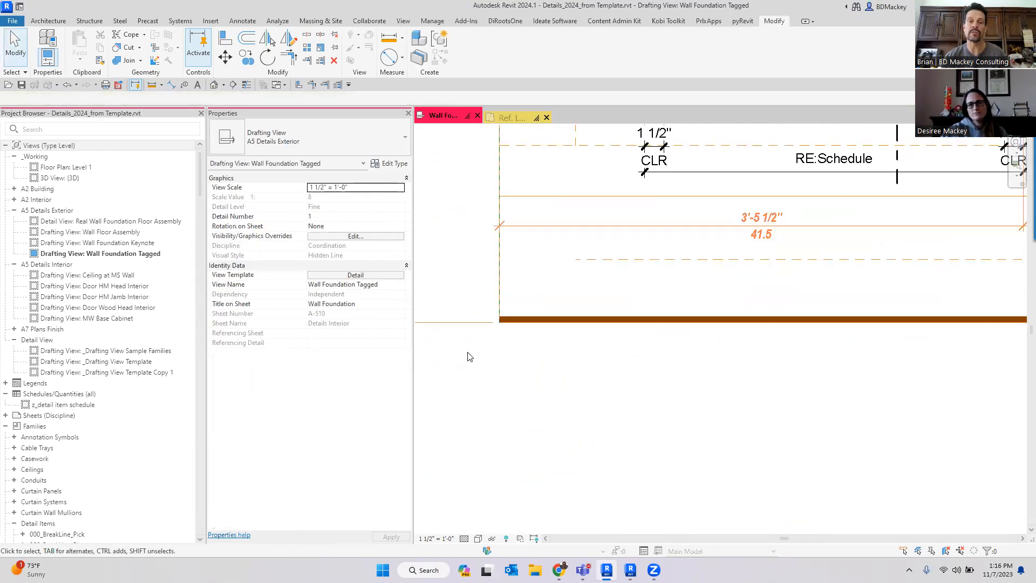
{"action": "left_click", "coordinate": [625, 292]}
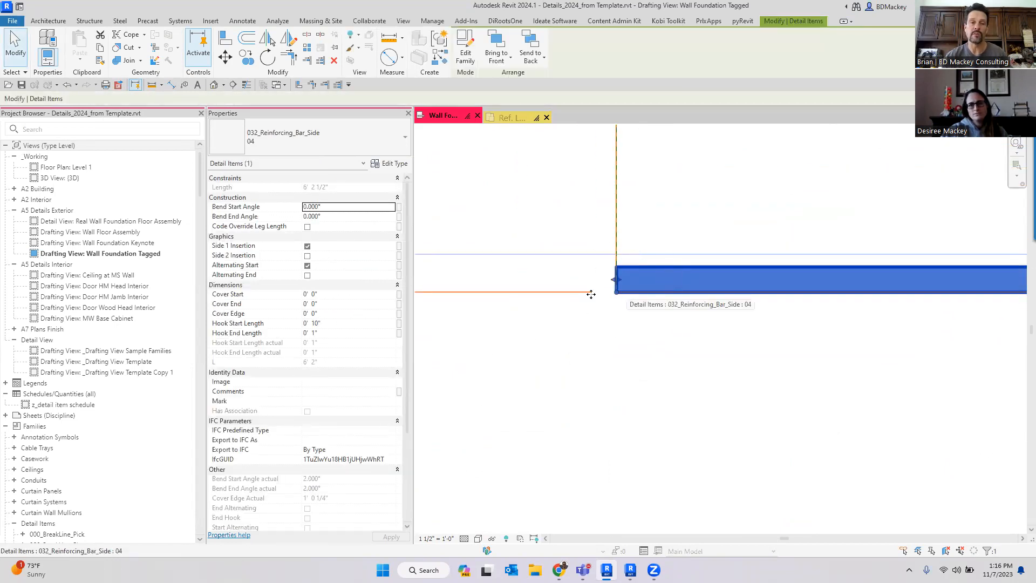
{"action": "left_click", "coordinate": [308, 247]}
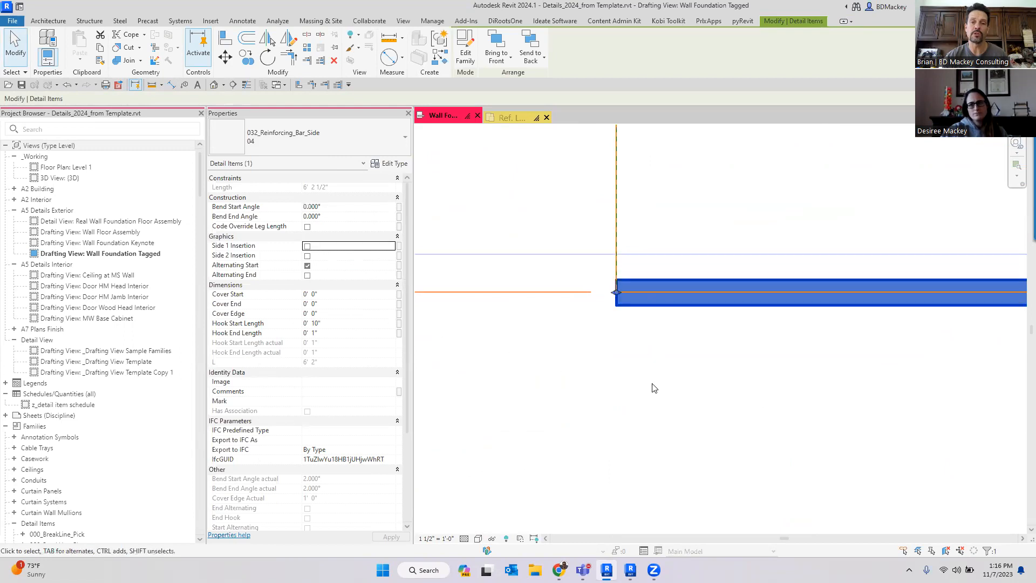
- Turn Side 1 Insertion back on for the straight bar, leaving Side 2 Insertion off
{"action": "left_click", "coordinate": [307, 256]}
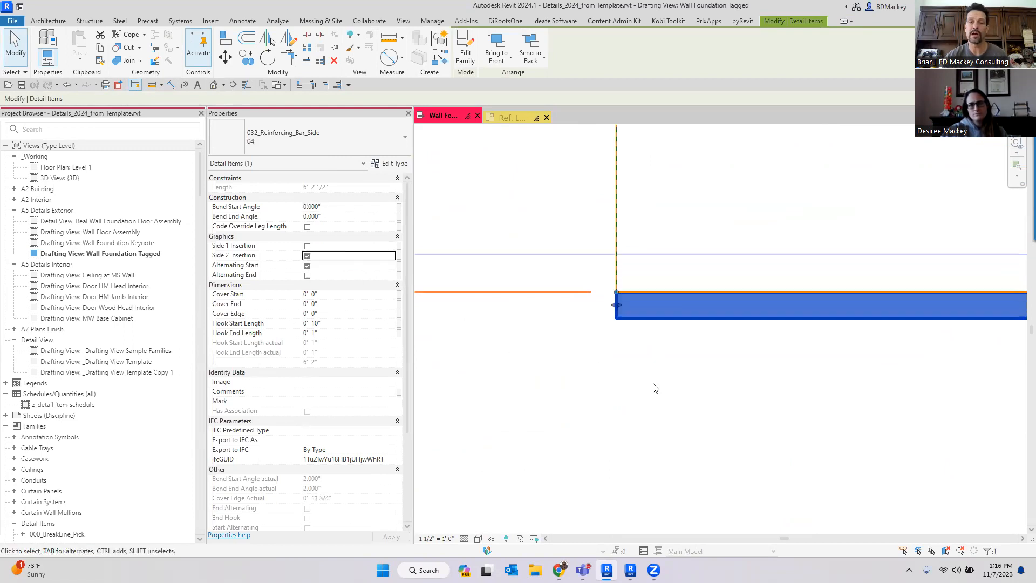
{"action": "left_click", "coordinate": [308, 256]}
{"action": "left_click", "coordinate": [308, 246]}
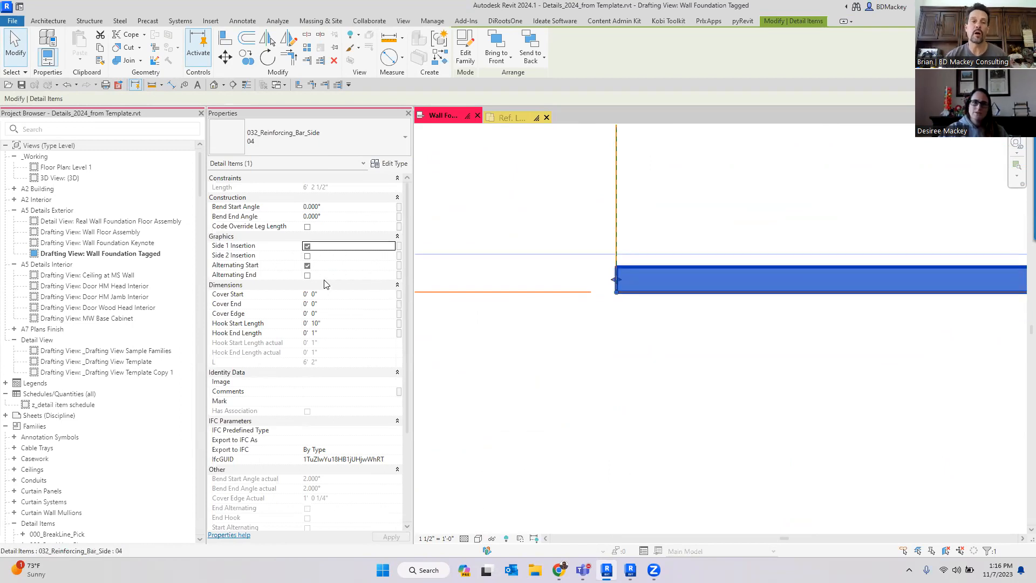
- Set the straight bar's Cover Edge to 3"
{"action": "left_click", "coordinate": [339, 313]}
{"action": "type", "text": "3\""}
{"action": "scroll", "coordinate": [702, 412], "scroll_direction": "down", "scroll_amount": 2}
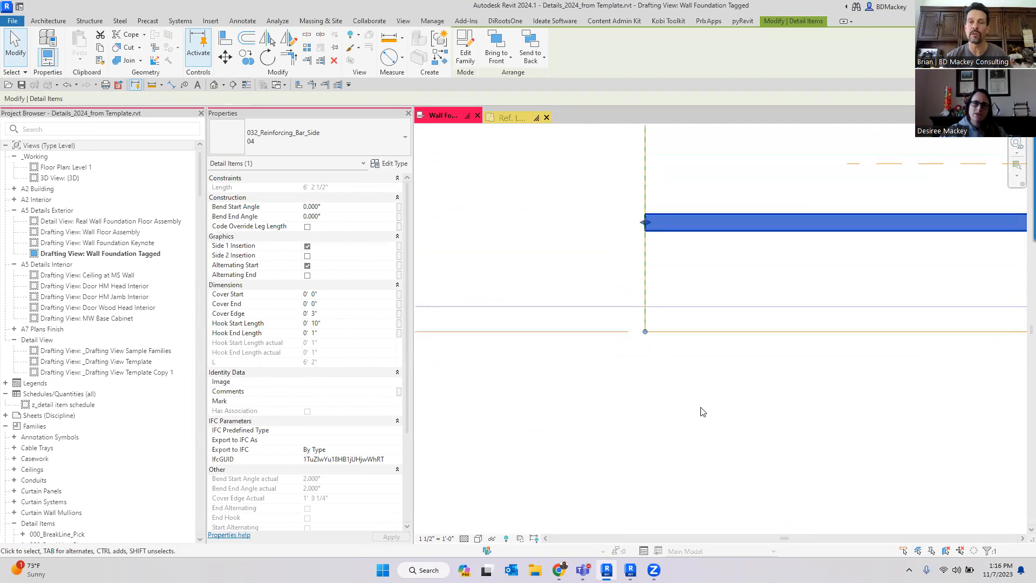
- Set the straight bar's Cover Start to 1 1/2"
{"action": "left_click", "coordinate": [342, 296]}
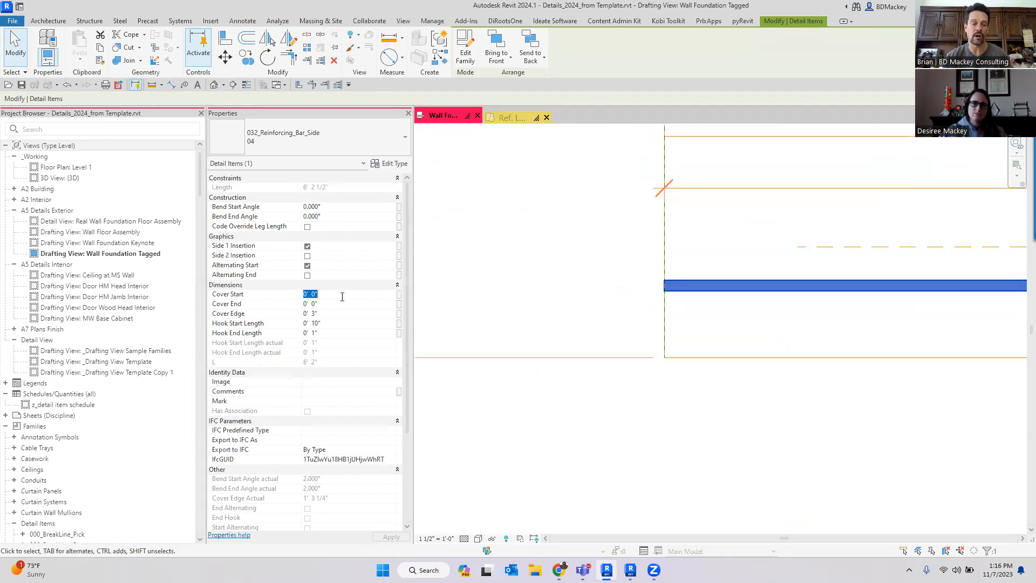
{"action": "type", "text": "1/"}
{"action": "key", "text": "BackSpace"}
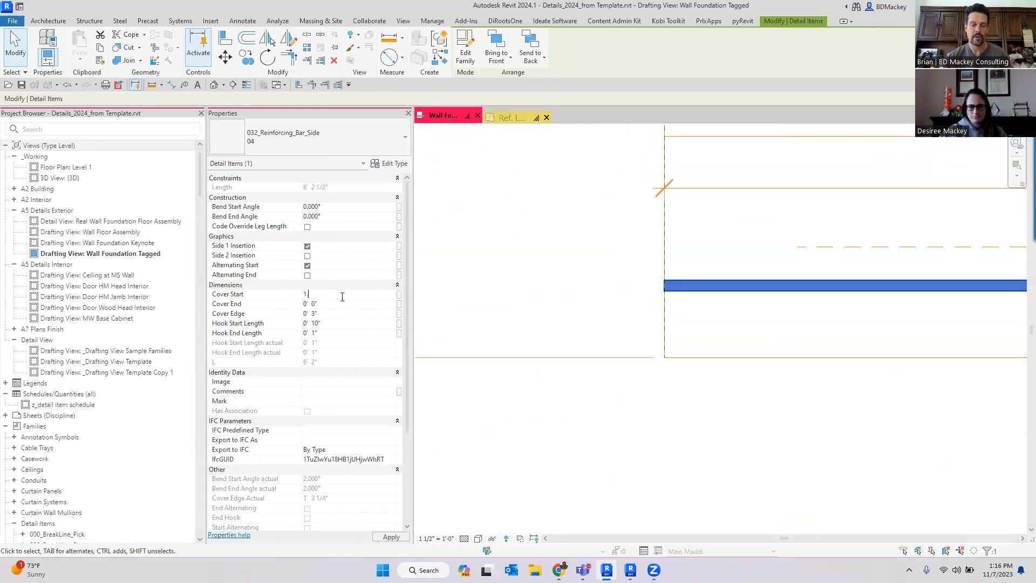
{"action": "type", "text": "1/2"}
{"action": "key", "text": "Return"}
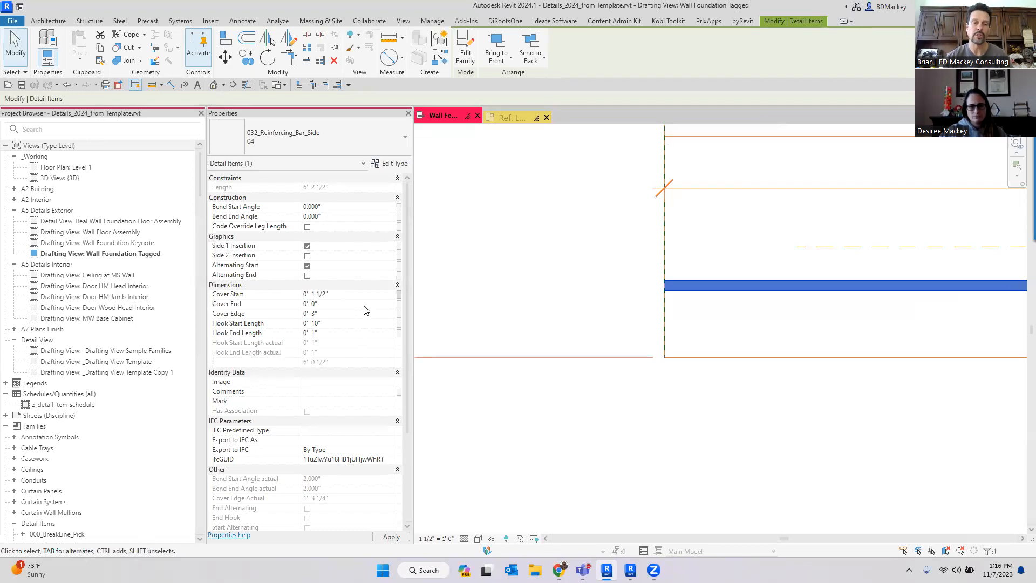
- Set the straight bar's Cover End to 1 1/2"
{"action": "left_click", "coordinate": [361, 304]}
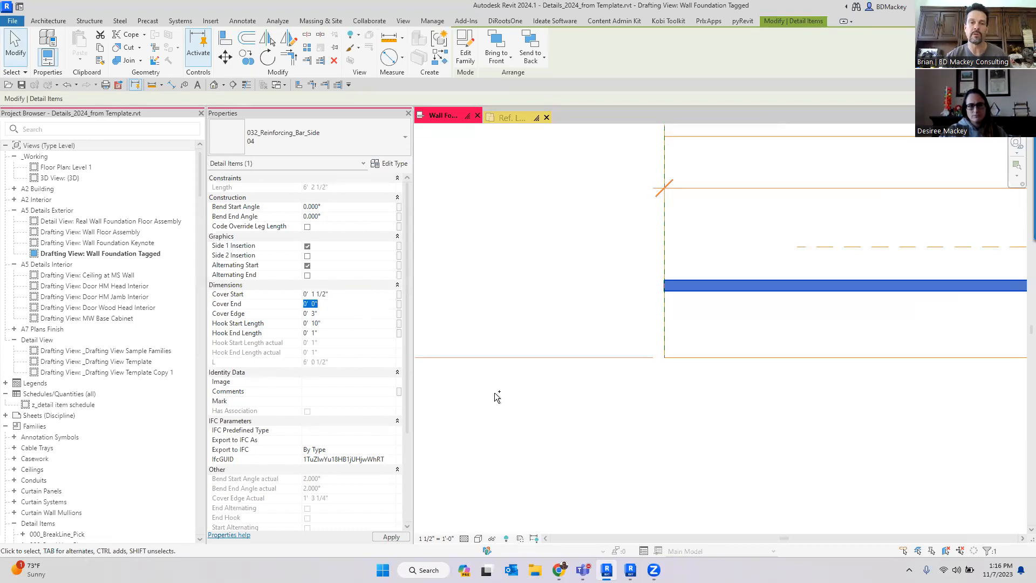
{"action": "left_click", "coordinate": [520, 408]}
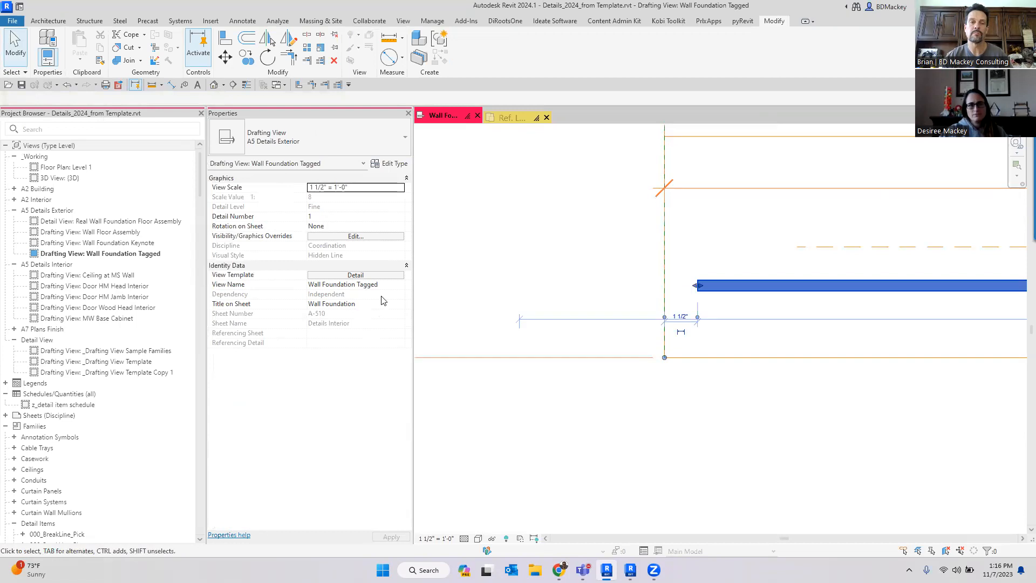
{"action": "left_click", "coordinate": [345, 304]}
{"action": "type", "text": "0'  1 1/2\""}
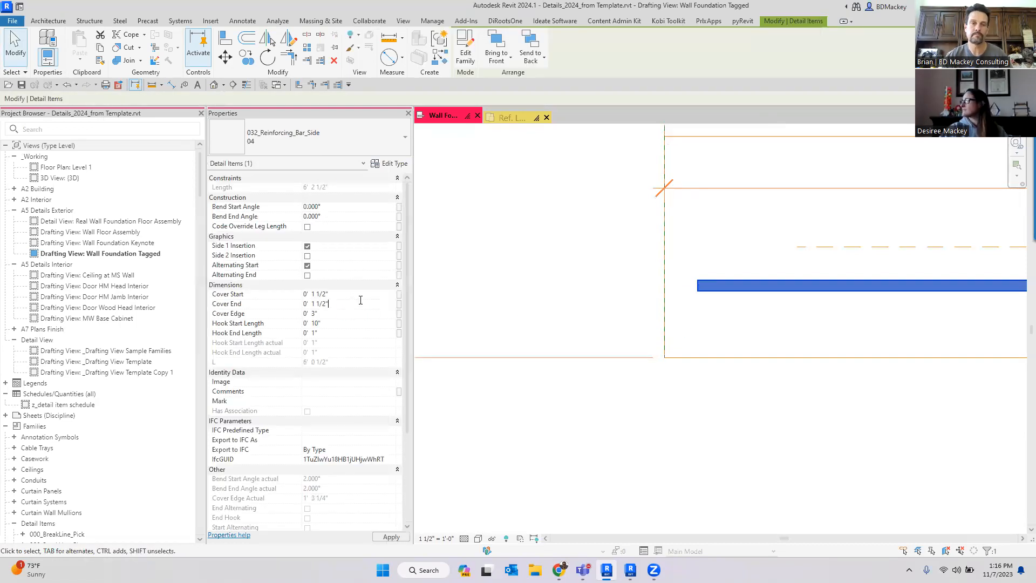
- Reselect the straight bar below the footing and set its Bend Start Angle to 90°
{"action": "left_click", "coordinate": [613, 340]}
{"action": "scroll", "coordinate": [613, 340], "scroll_direction": "down", "scroll_amount": 5}
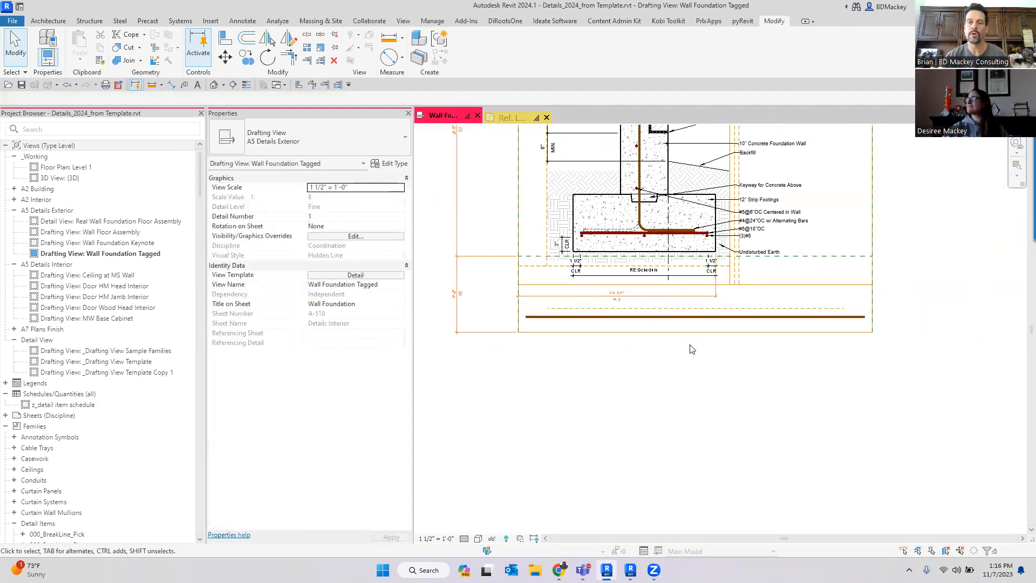
{"action": "left_click", "coordinate": [692, 318]}
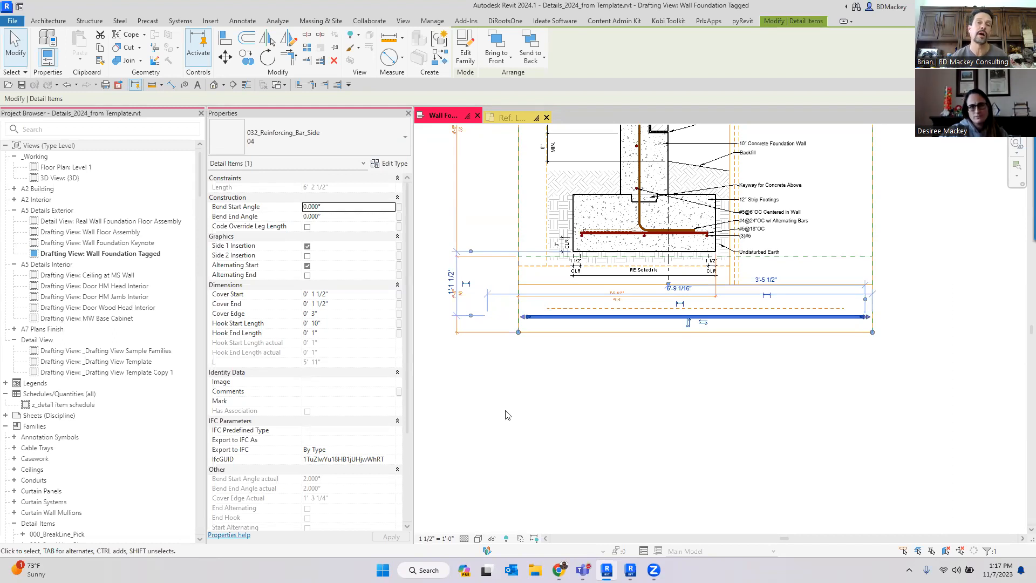
{"action": "scroll", "coordinate": [539, 405], "scroll_direction": "up", "scroll_amount": 4}
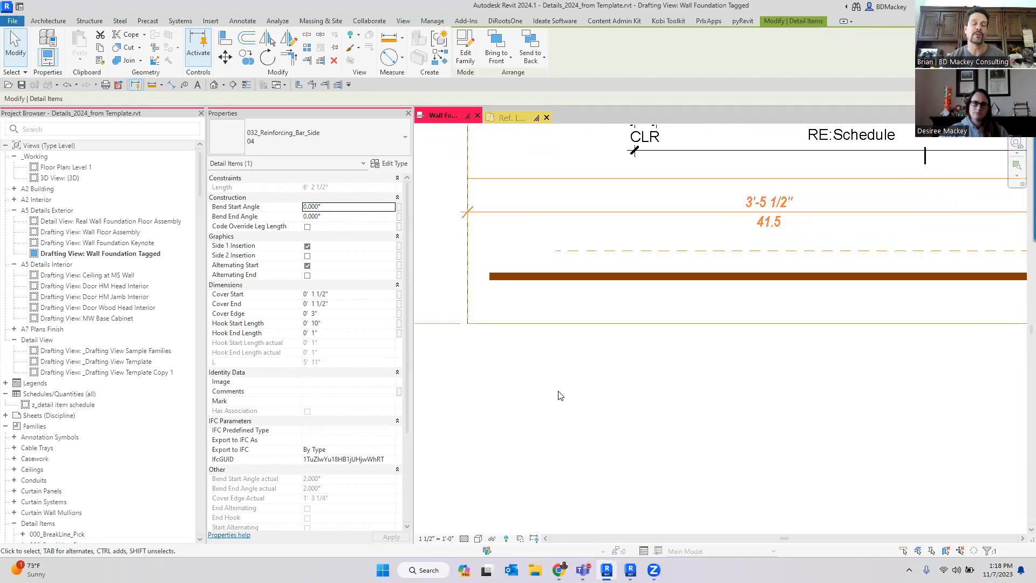
{"action": "left_click", "coordinate": [550, 277]}
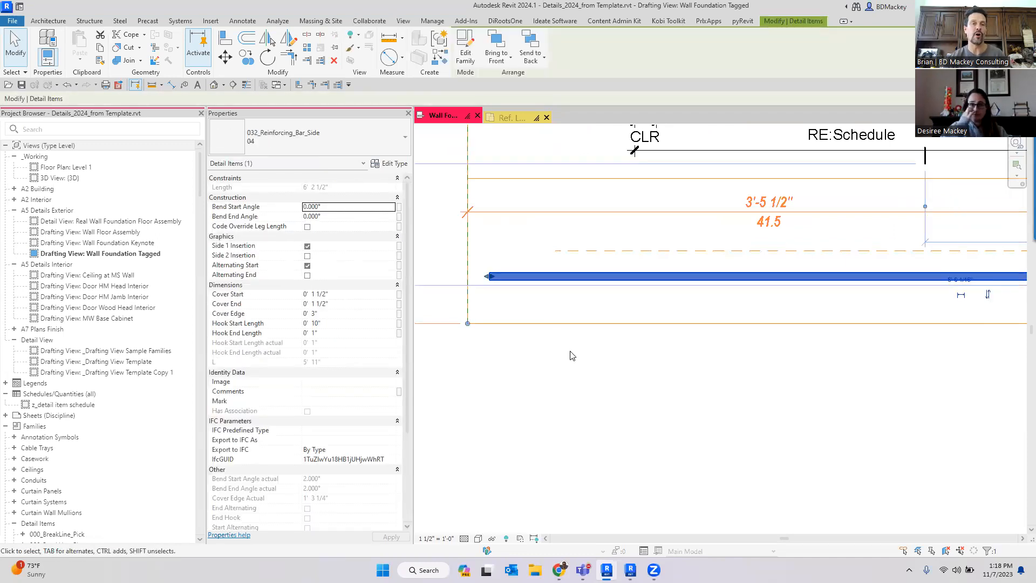
{"action": "key", "text": "ctrl"}
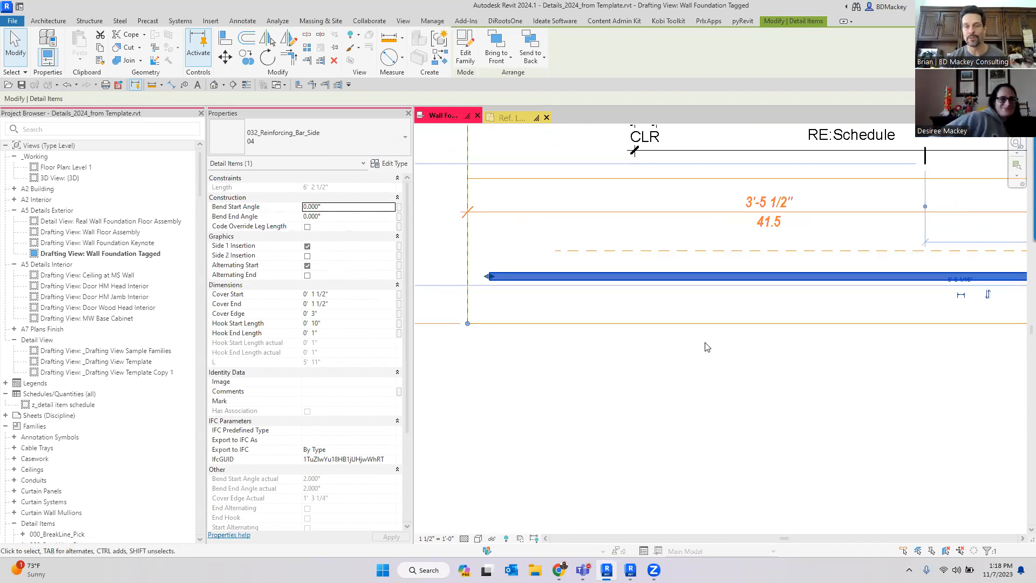
{"action": "key", "text": "ctrl"}
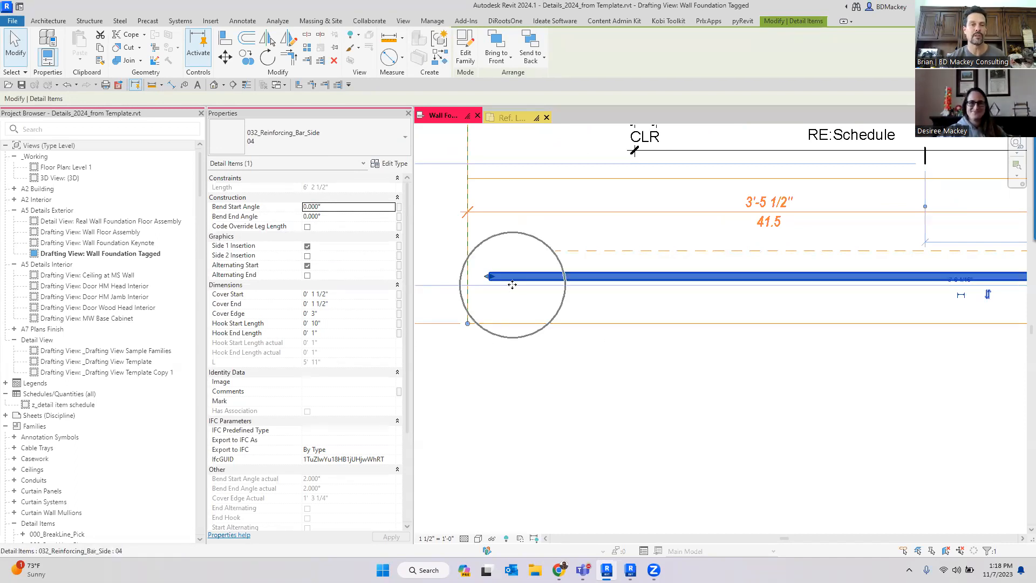
{"action": "left_click", "coordinate": [307, 246]}
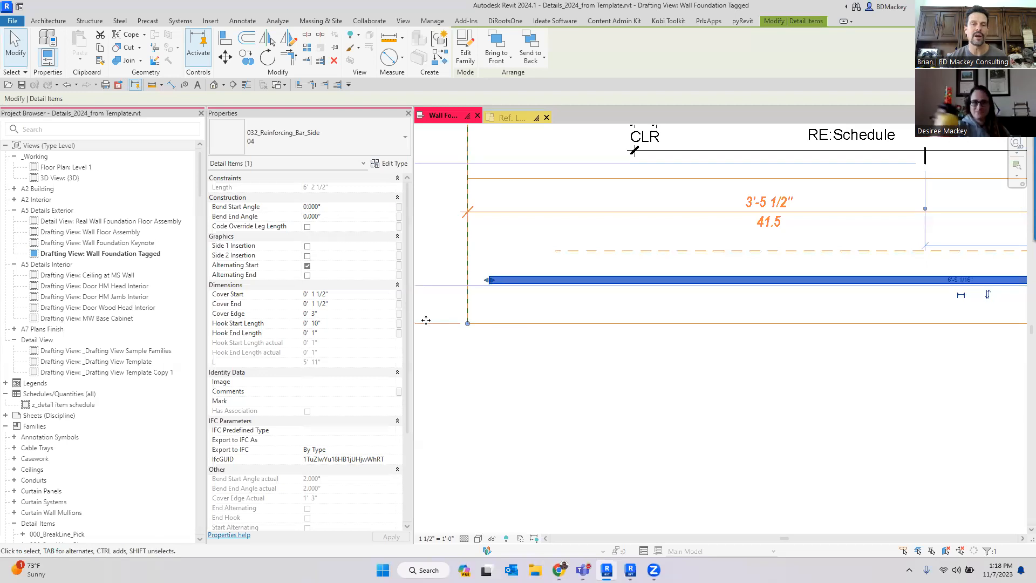
{"action": "left_click", "coordinate": [307, 247]}
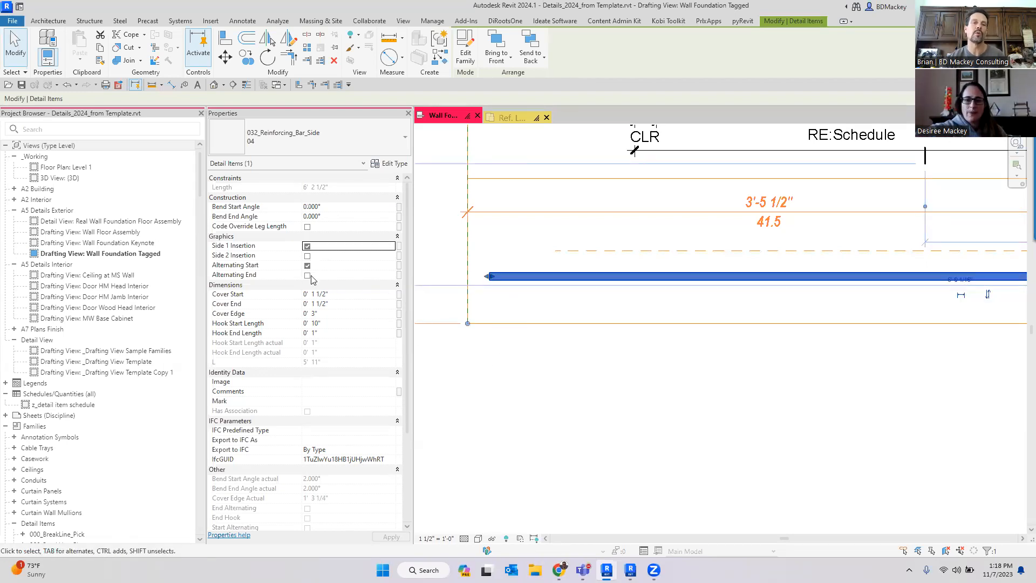
{"action": "left_click", "coordinate": [336, 207]}
{"action": "type", "text": "90"}
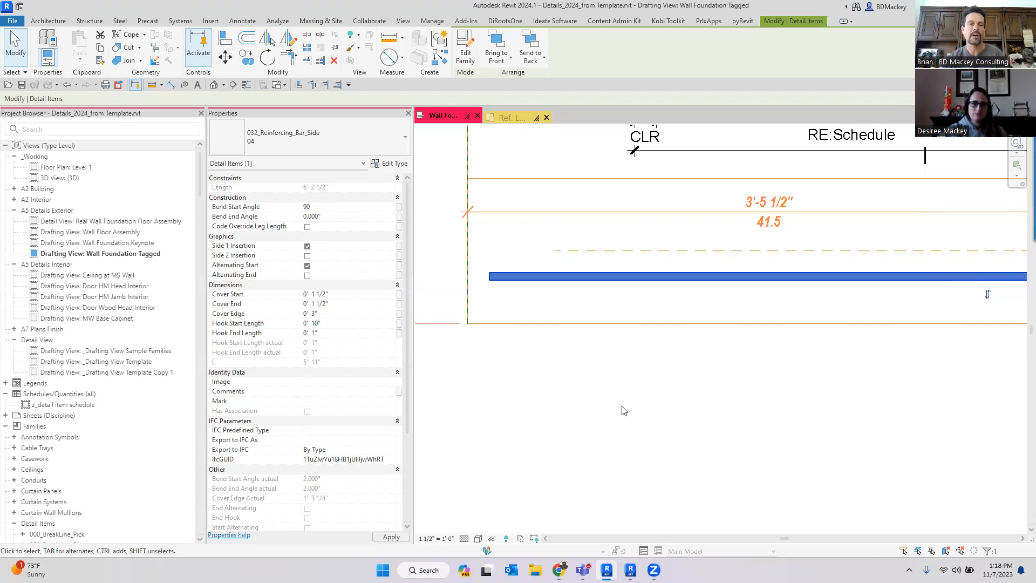
{"action": "mouse_move", "coordinate": [624, 408]}
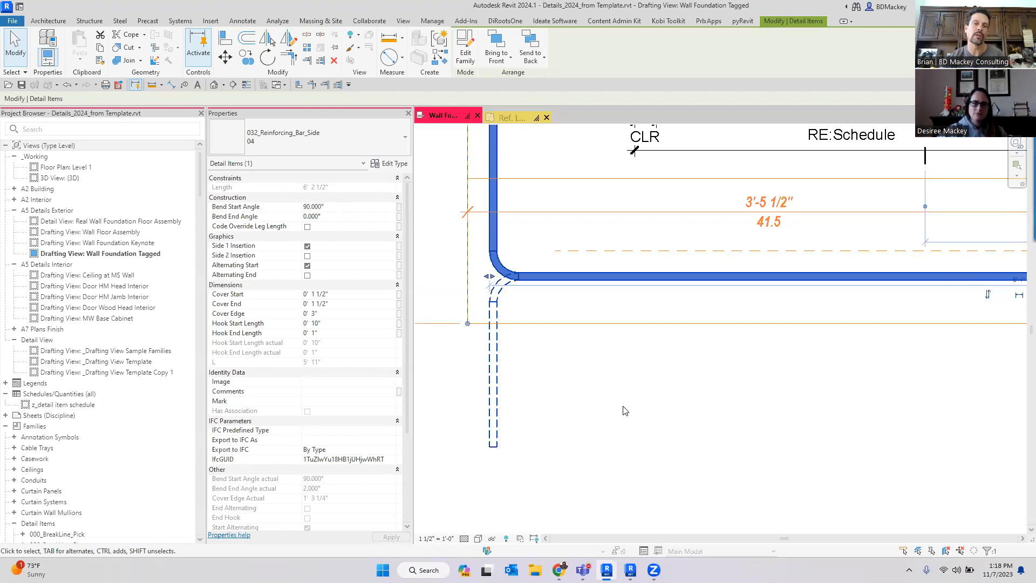
{"action": "scroll", "coordinate": [585, 400], "scroll_direction": "down", "scroll_amount": 3}
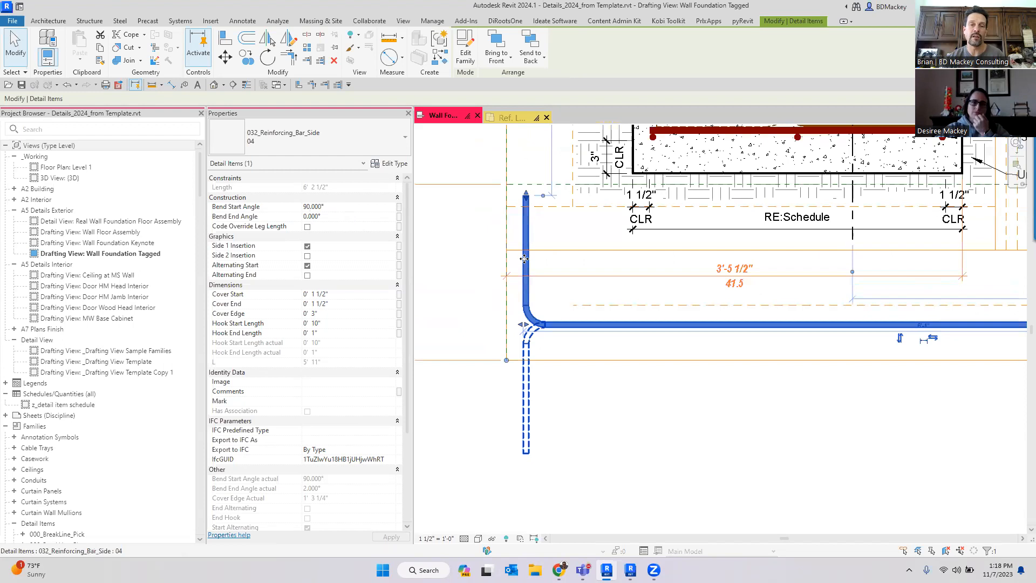
- Drag the bent bar's hook end to shorten its vertical leg, toggling Code Override Leg Length on and back off
{"action": "left_click", "coordinate": [307, 266]}
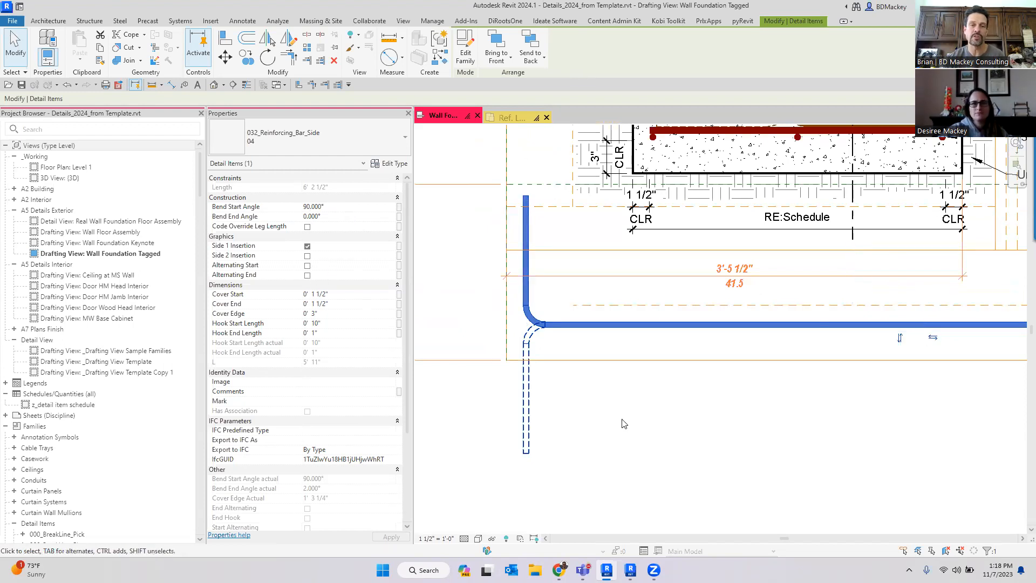
{"action": "left_click", "coordinate": [307, 266]}
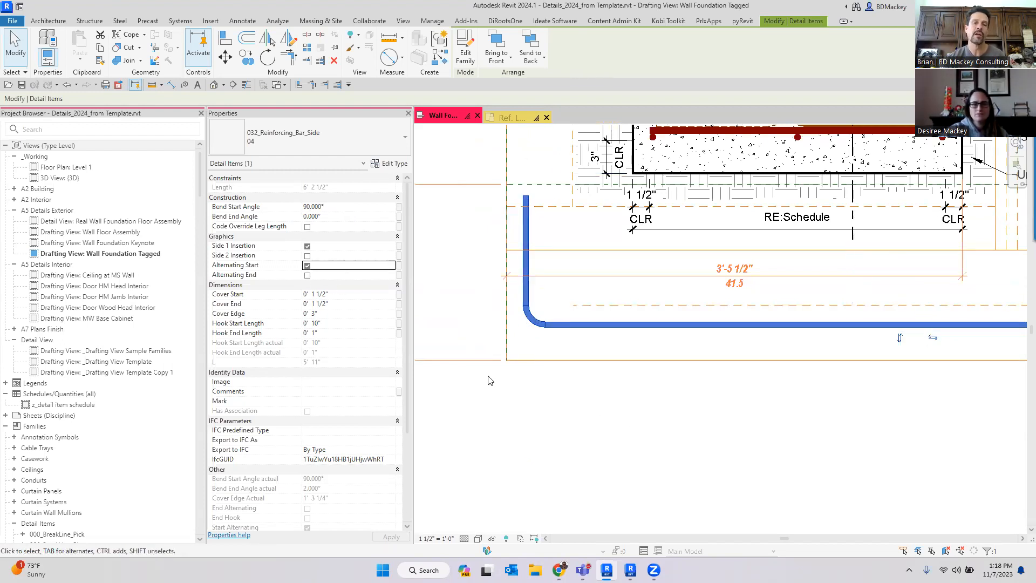
{"action": "scroll", "coordinate": [529, 341], "scroll_direction": "up", "scroll_amount": 3}
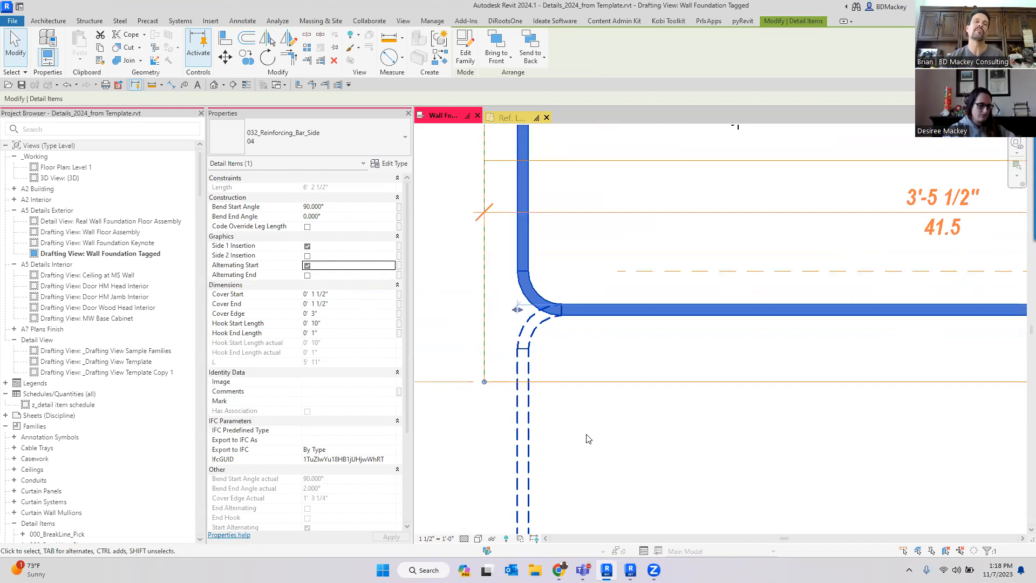
{"action": "scroll", "coordinate": [588, 438], "scroll_direction": "down", "scroll_amount": 2}
{"action": "scroll", "coordinate": [599, 443], "scroll_direction": "down", "scroll_amount": 1}
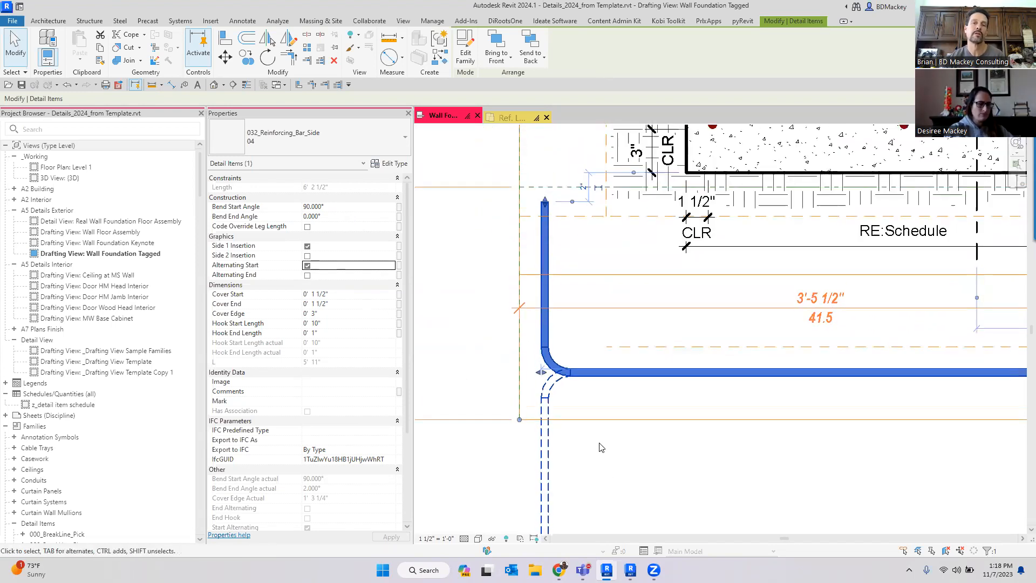
{"action": "left_click_drag", "start_coordinate": [546, 224], "coordinate": [567, 323]}
{"action": "scroll", "coordinate": [562, 324], "scroll_direction": "up", "scroll_amount": 1}
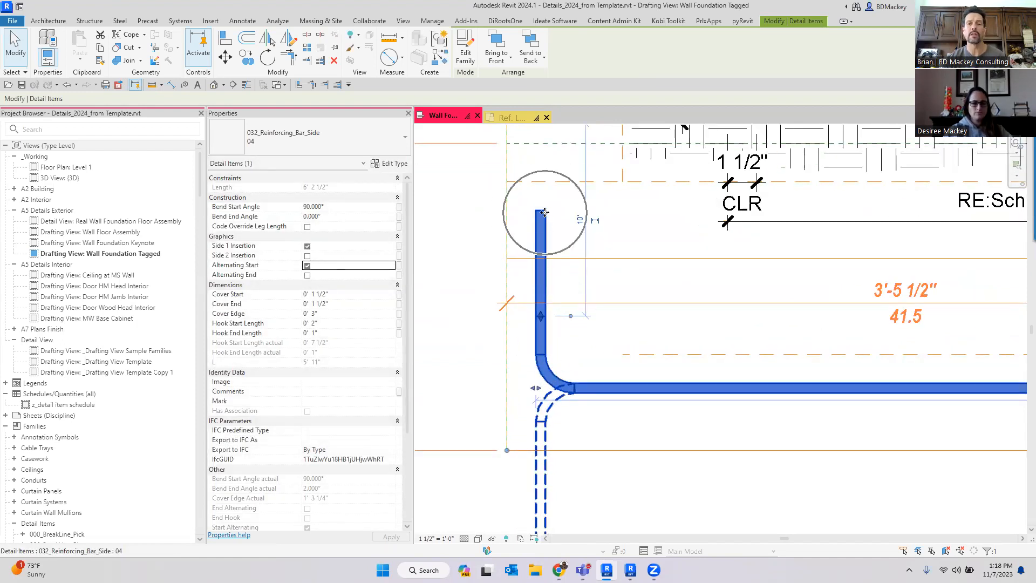
{"action": "left_click_drag", "start_coordinate": [541, 317], "coordinate": [542, 282]}
{"action": "left_click", "coordinate": [307, 226]}
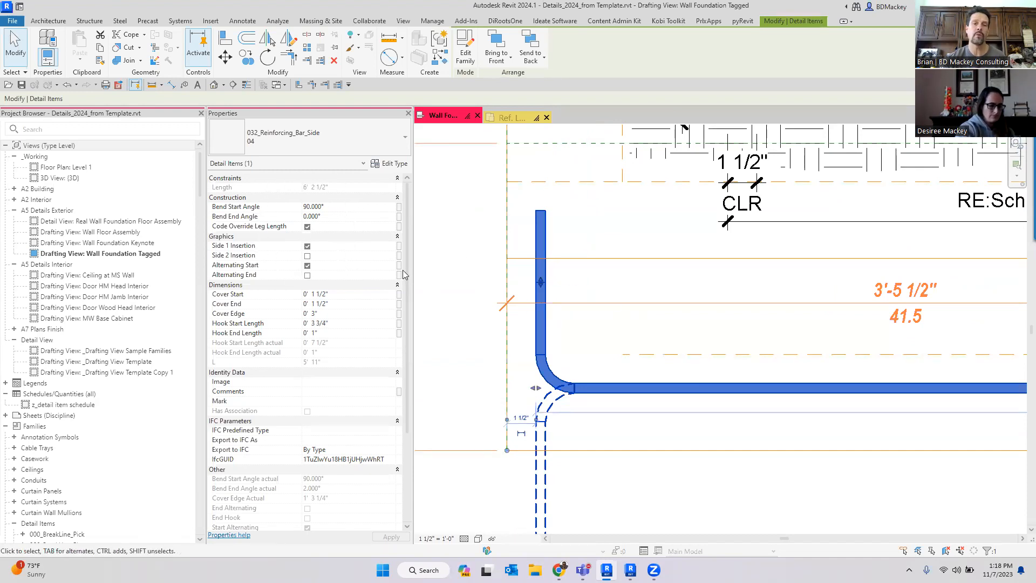
{"action": "left_click_drag", "start_coordinate": [541, 283], "coordinate": [541, 233]}
{"action": "left_click", "coordinate": [308, 228]}
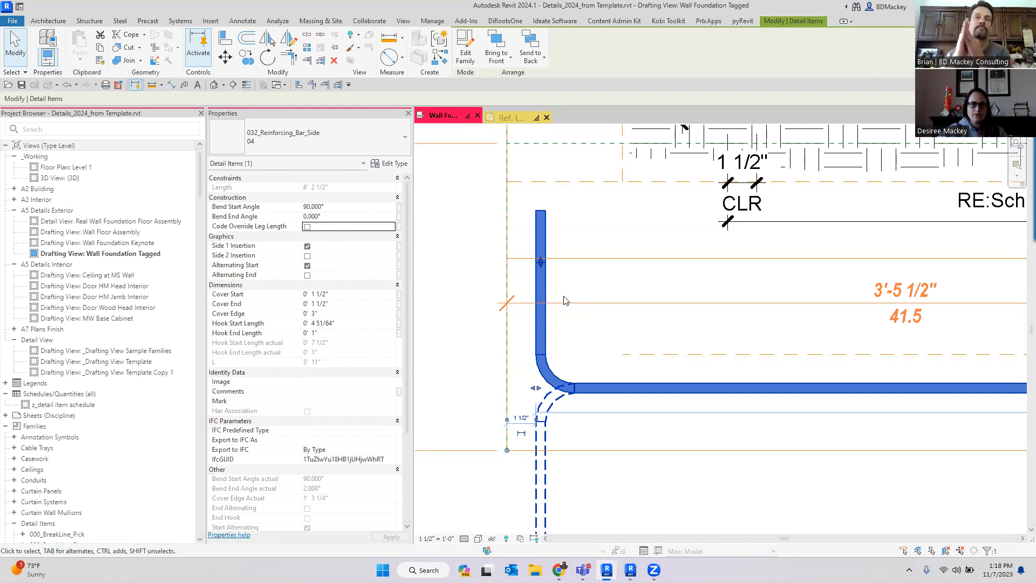
- Inspect the bent bar against the footing detail above it
{"action": "scroll", "coordinate": [565, 300], "scroll_direction": "down", "scroll_amount": 5}
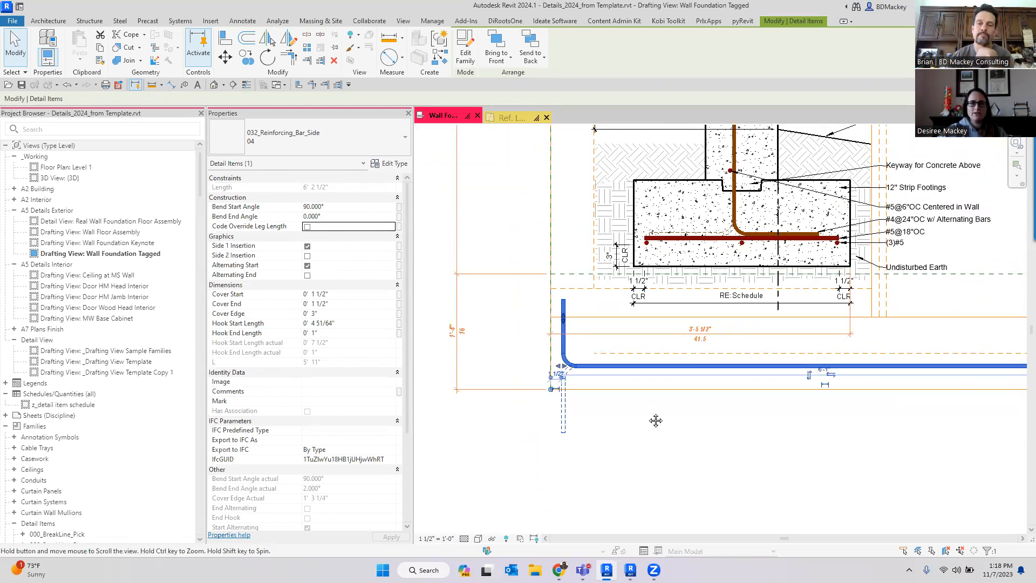
{"action": "left_click", "coordinate": [556, 410]}
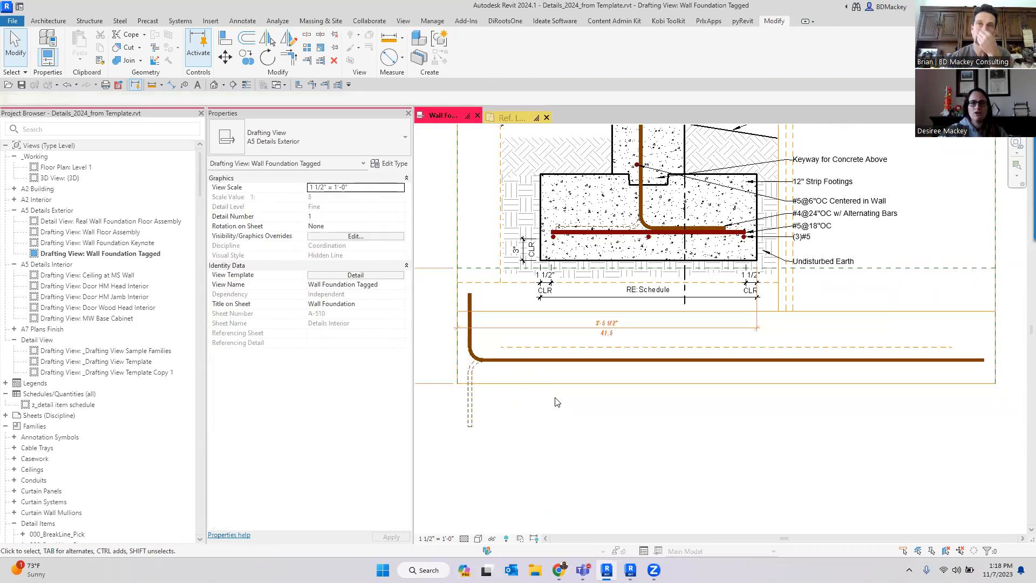
{"action": "scroll", "coordinate": [488, 384], "scroll_direction": "up", "scroll_amount": 3}
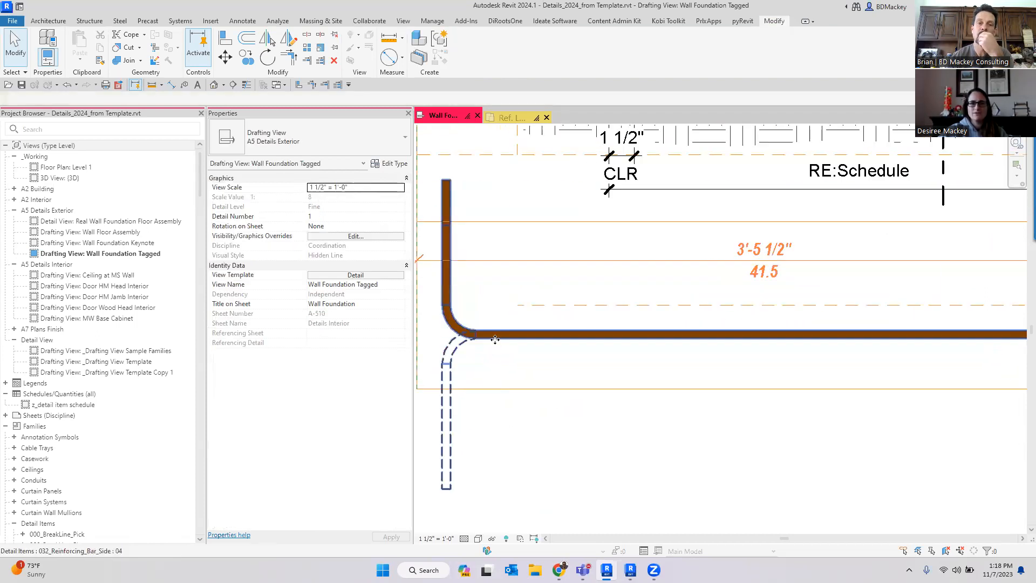
{"action": "left_click", "coordinate": [469, 335]}
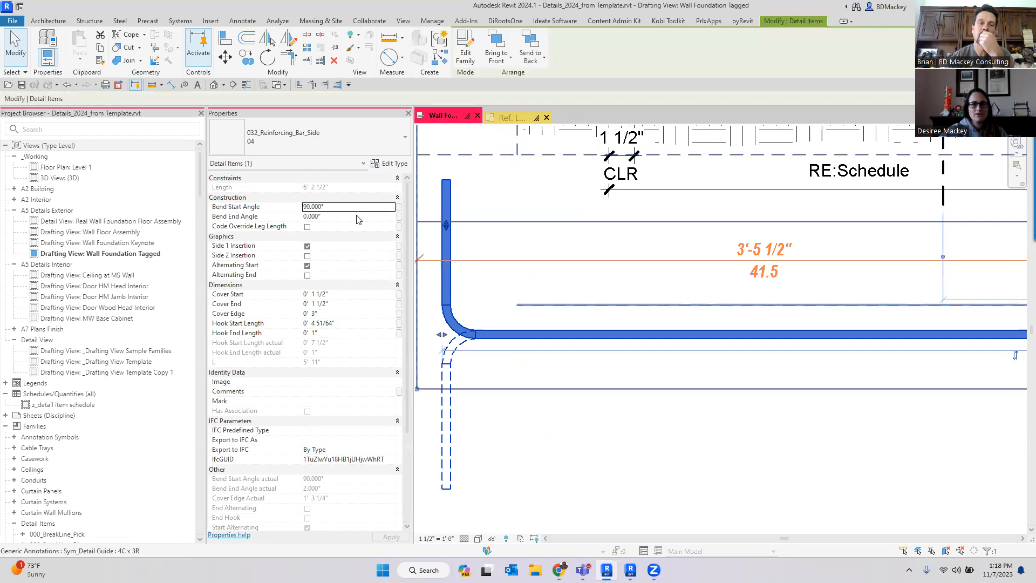
{"action": "left_click", "coordinate": [568, 435]}
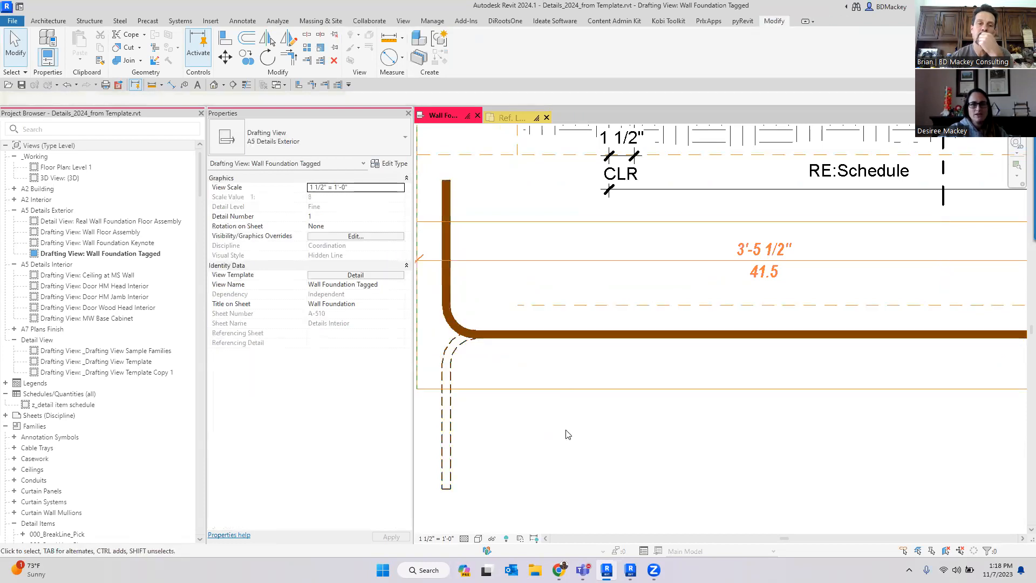
{"action": "middle_click_drag", "start_coordinate": [568, 433], "coordinate": [590, 432]}
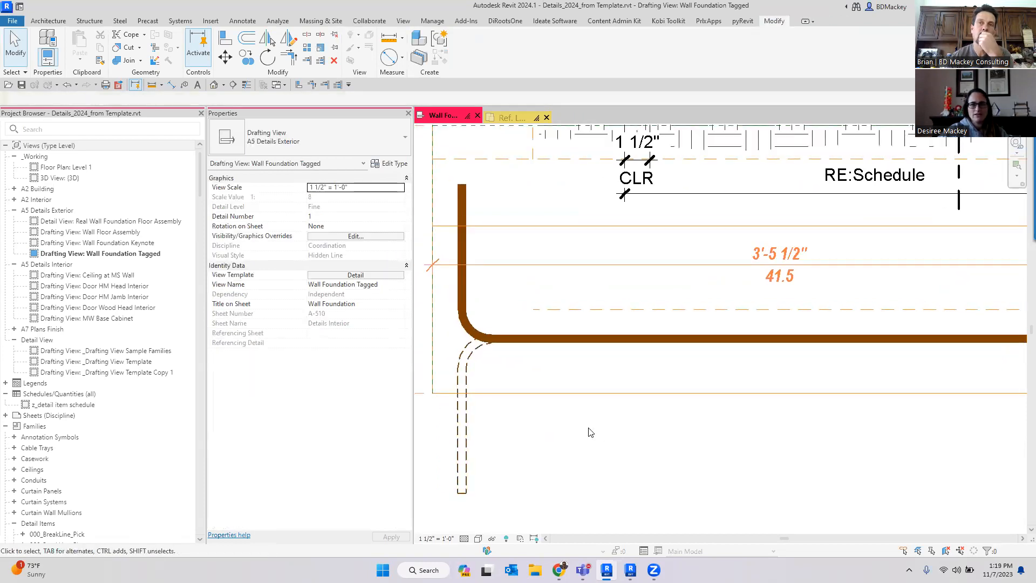
- Drag the bent bar's hook leg end to set the hook start length to about 4"
{"action": "left_click", "coordinate": [547, 340]}
{"action": "middle_click_drag", "start_coordinate": [544, 317], "coordinate": [601, 361]}
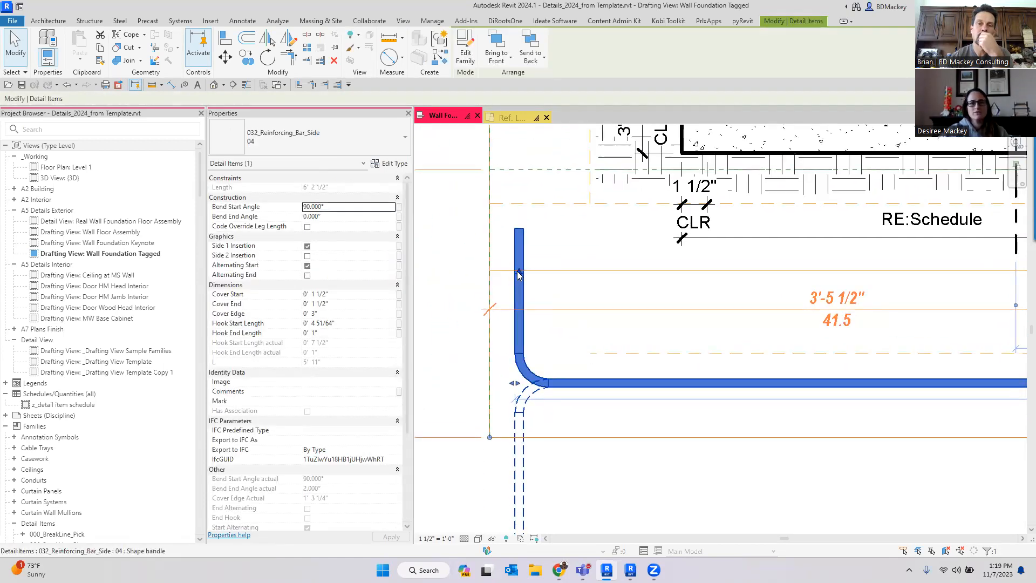
{"action": "left_click_drag", "start_coordinate": [519, 275], "coordinate": [519, 178]}
{"action": "middle_click_drag", "start_coordinate": [562, 257], "coordinate": [573, 322]}
{"action": "mouse_move", "coordinate": [529, 243]}
{"action": "left_mouse_down"}
{"action": "mouse_move", "coordinate": [530, 156]}
{"action": "mouse_move", "coordinate": [547, 419]}
{"action": "mouse_move", "coordinate": [545, 364]}
{"action": "left_mouse_up"}
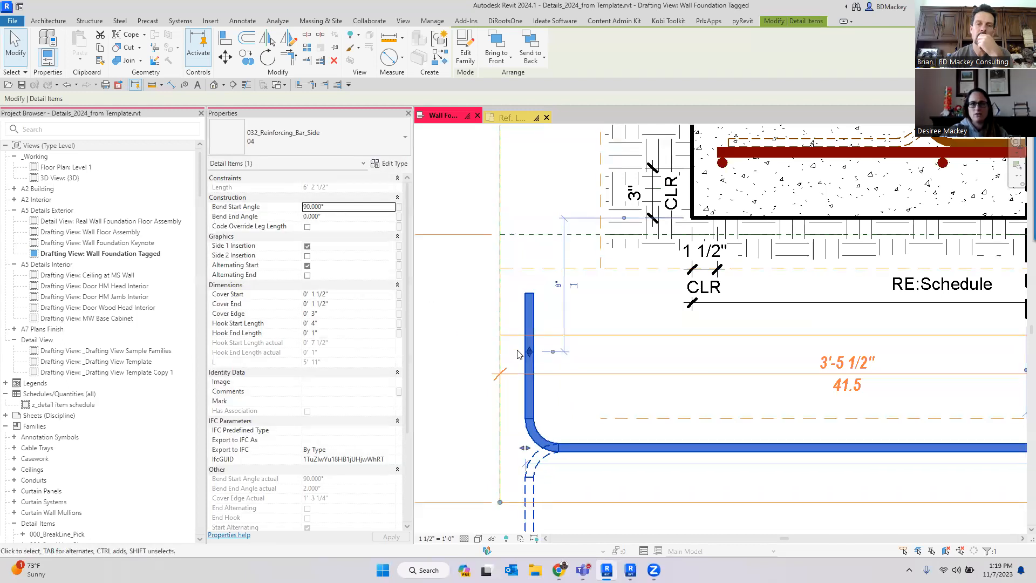
- Drag the bent bar's hook end upward to lengthen its vertical leg to about 3'-2 9/16"
{"action": "scroll", "coordinate": [529, 353], "scroll_direction": "down", "scroll_amount": 2}
{"action": "left_click_drag", "start_coordinate": [529, 351], "coordinate": [523, 143]}
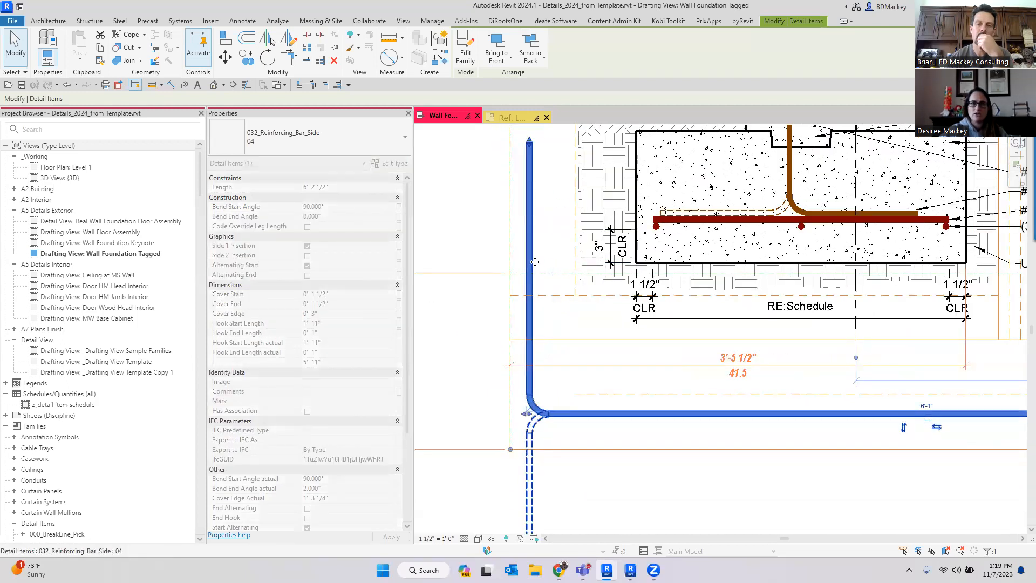
{"action": "middle_click_drag", "start_coordinate": [553, 258], "coordinate": [560, 378]}
{"action": "scroll", "coordinate": [560, 379], "scroll_direction": "down", "scroll_amount": 2}
{"action": "left_click_drag", "start_coordinate": [542, 294], "coordinate": [542, 178]}
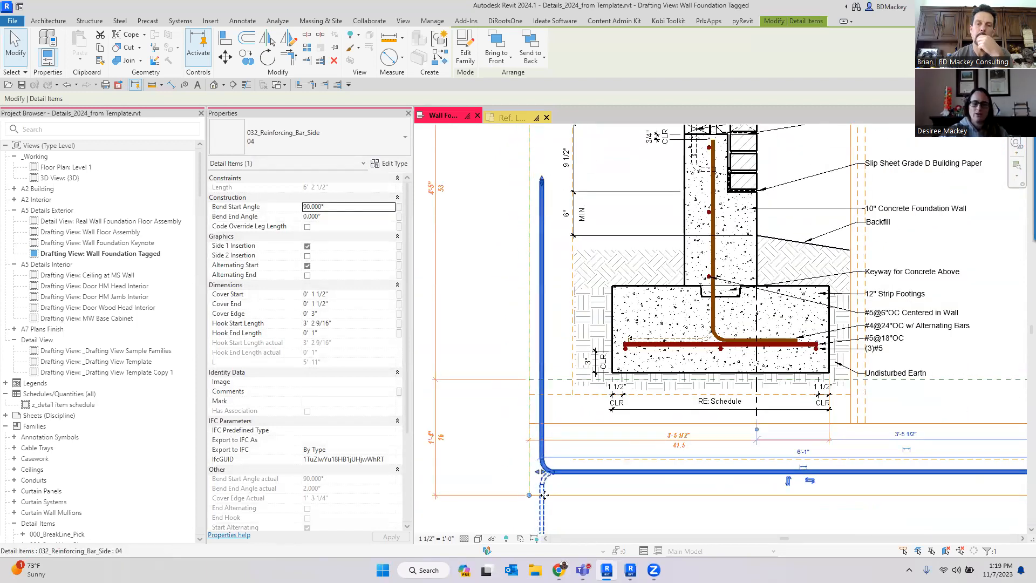
{"action": "scroll", "coordinate": [545, 492], "scroll_direction": "up", "scroll_amount": 3}
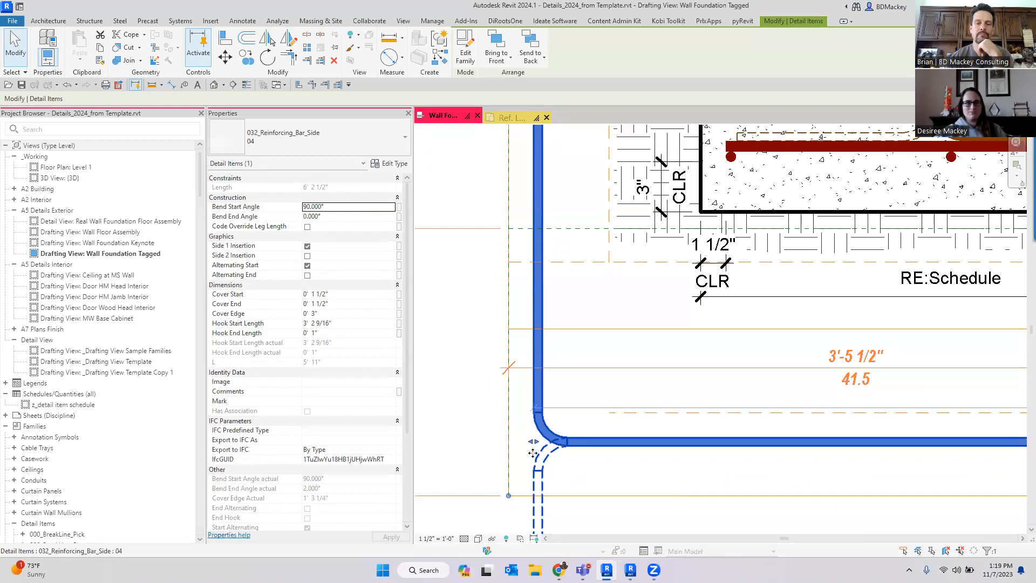
- Drag the bent bar's start end sideways to increase its start cover to about 2 7/8"
{"action": "left_click_drag", "start_coordinate": [534, 444], "coordinate": [557, 448]}
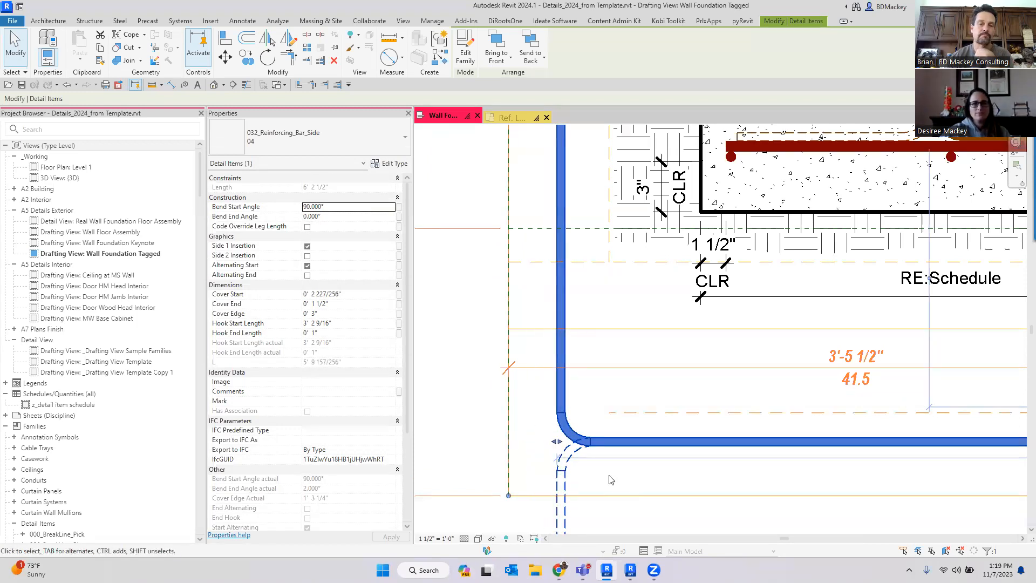
{"action": "scroll", "coordinate": [621, 476], "scroll_direction": "down", "scroll_amount": 3}
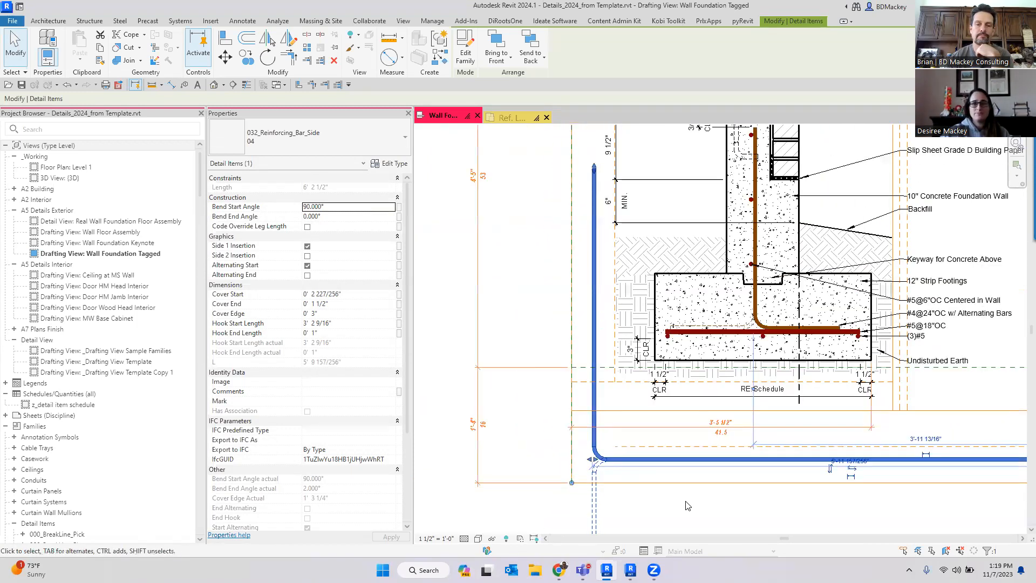
- Change the bent bar's type to size 05
{"action": "left_click", "coordinate": [685, 502]}
{"action": "scroll", "coordinate": [643, 491], "scroll_direction": "up", "scroll_amount": 2}
{"action": "scroll", "coordinate": [590, 432], "scroll_direction": "up", "scroll_amount": 3}
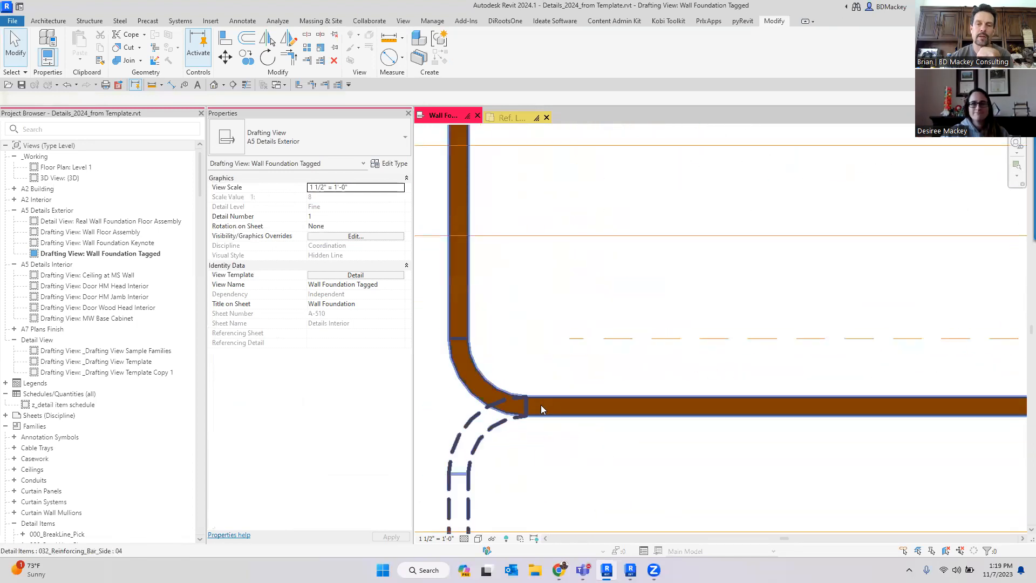
{"action": "left_click", "coordinate": [541, 406]}
{"action": "left_click", "coordinate": [311, 140]}
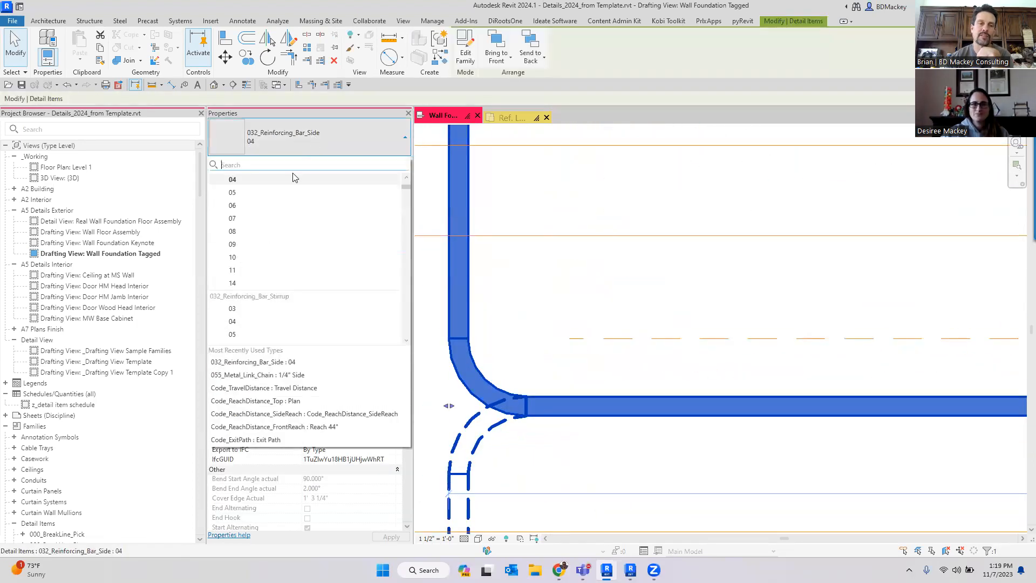
{"action": "left_click", "coordinate": [273, 195]}
{"action": "left_click", "coordinate": [627, 467]}
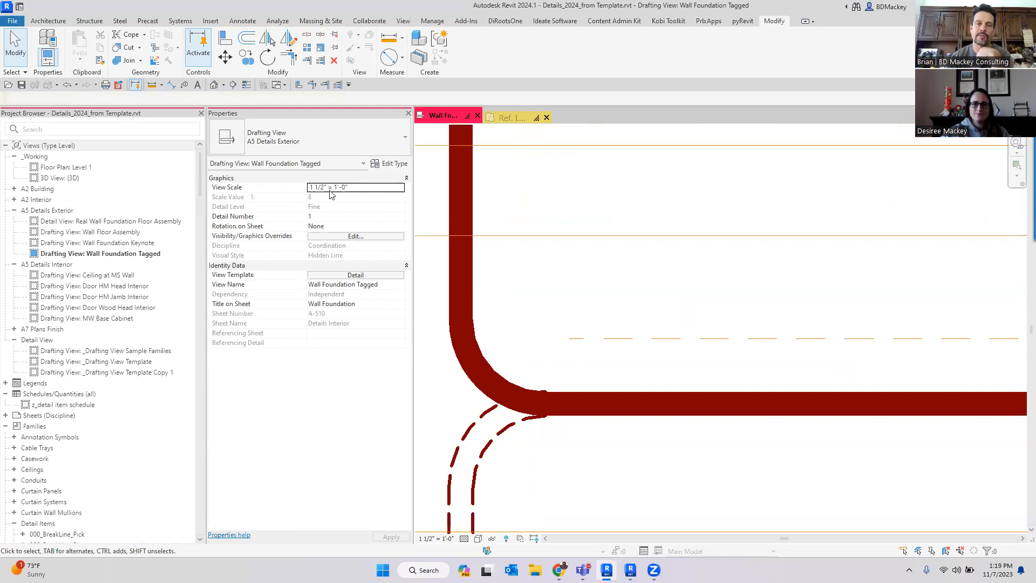
- Change the bent bar's type to size 09
{"action": "left_click", "coordinate": [451, 299]}
{"action": "left_click", "coordinate": [338, 138]}
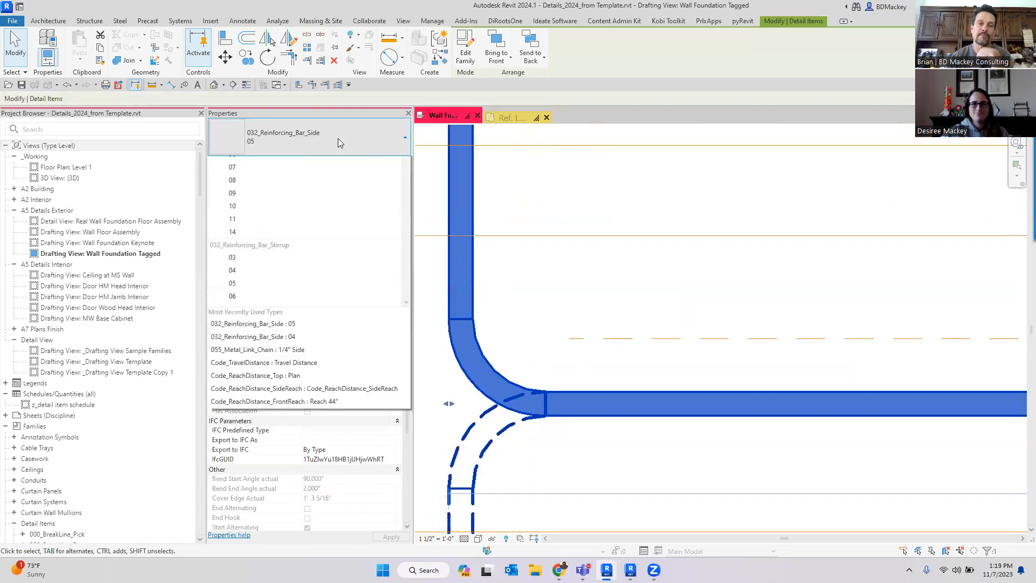
{"action": "left_click", "coordinate": [255, 236]}
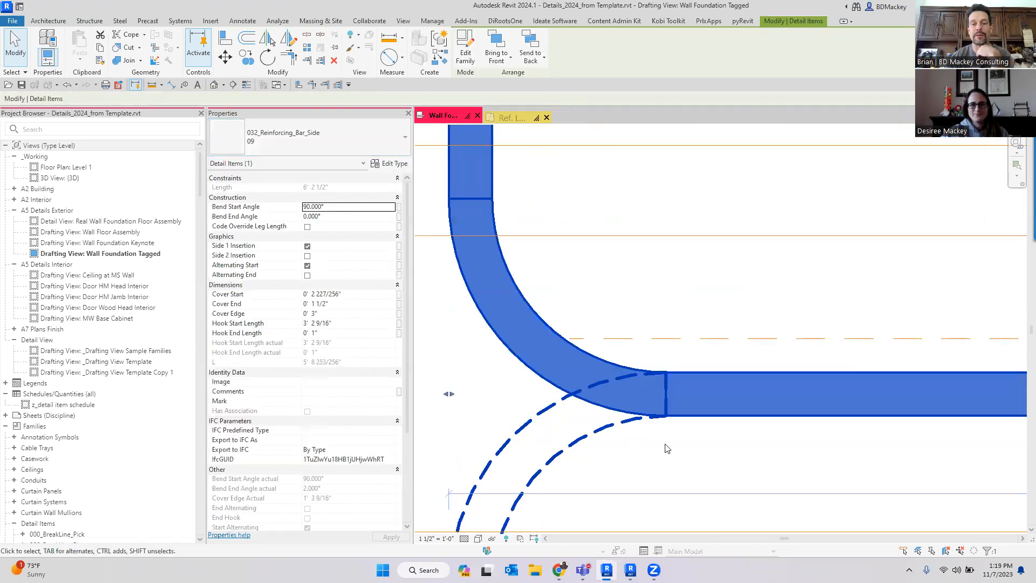
{"action": "left_click", "coordinate": [667, 448]}
- Review the resized bent bar against the whole wall foundation detail
{"action": "scroll", "coordinate": [668, 449], "scroll_direction": "down", "scroll_amount": 1}
{"action": "scroll", "coordinate": [667, 448], "scroll_direction": "down", "scroll_amount": 6}
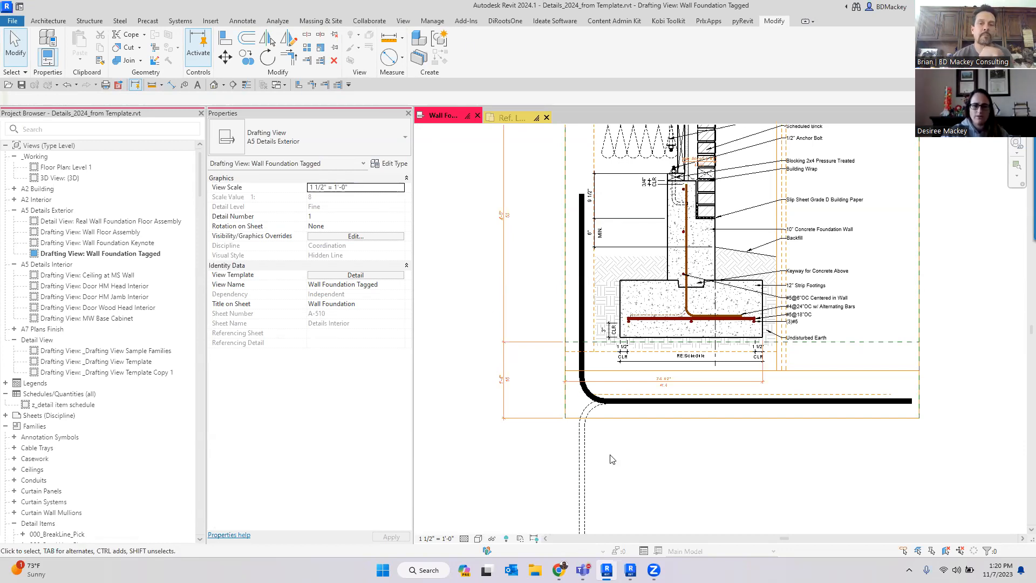
{"action": "scroll", "coordinate": [606, 452], "scroll_direction": "down", "scroll_amount": 3}
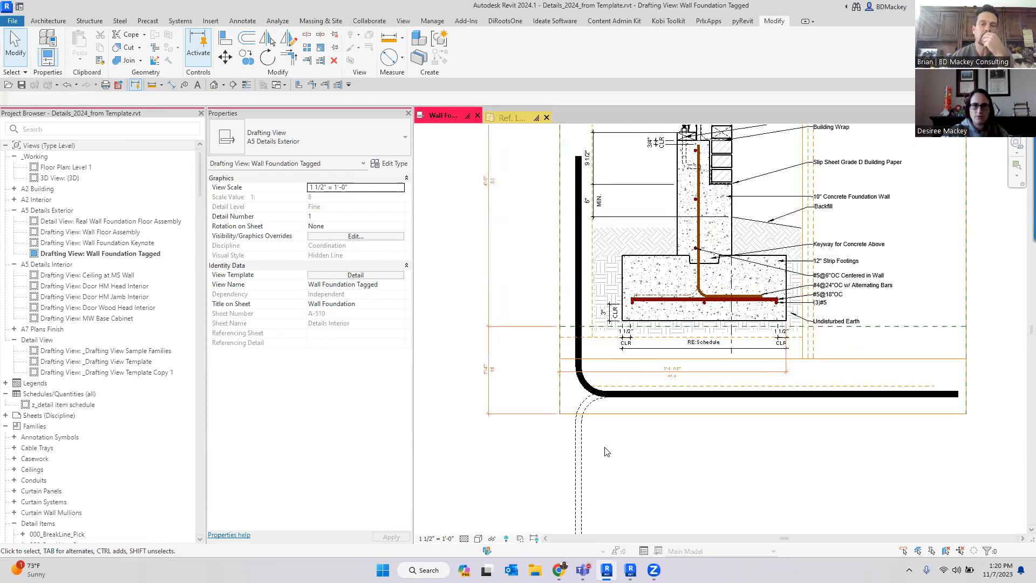
{"action": "middle_click_drag", "start_coordinate": [611, 414], "coordinate": [601, 407]}
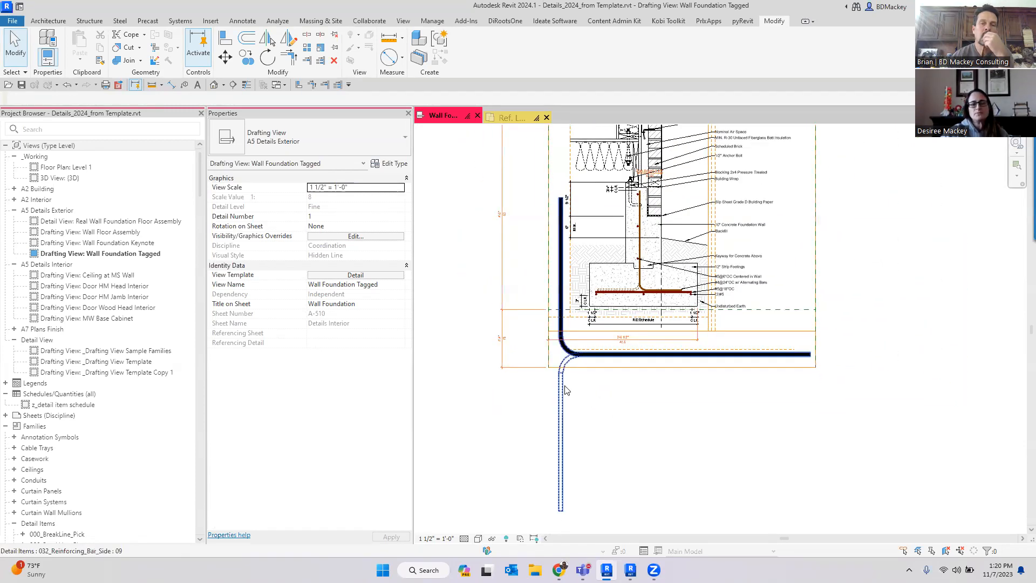
{"action": "left_click", "coordinate": [597, 394]}
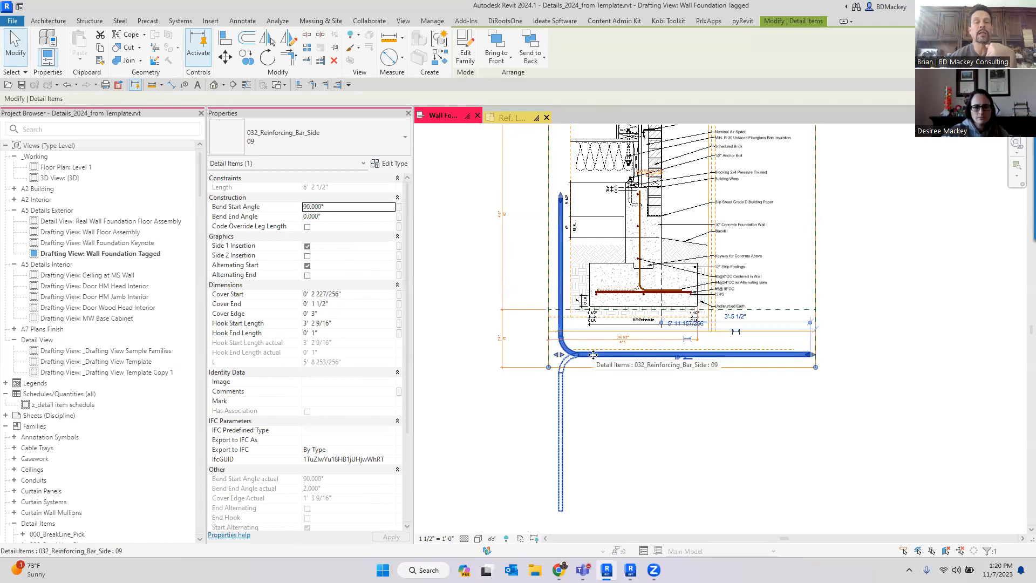
{"action": "left_click", "coordinate": [650, 437]}
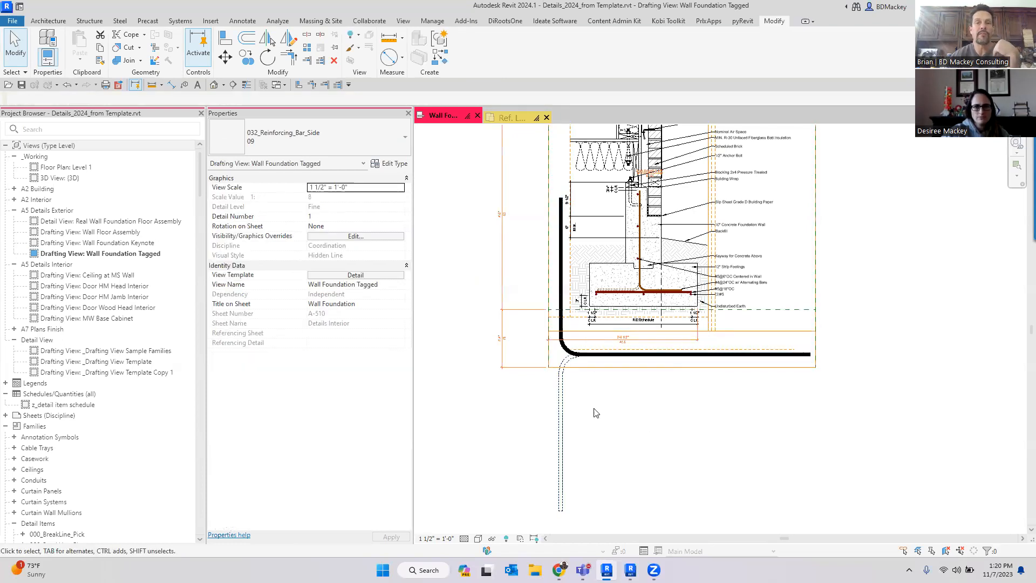
- Open the reinforcing bar family for editing and examine its type parameters and formulas in Family Types
{"action": "left_click", "coordinate": [560, 393]}
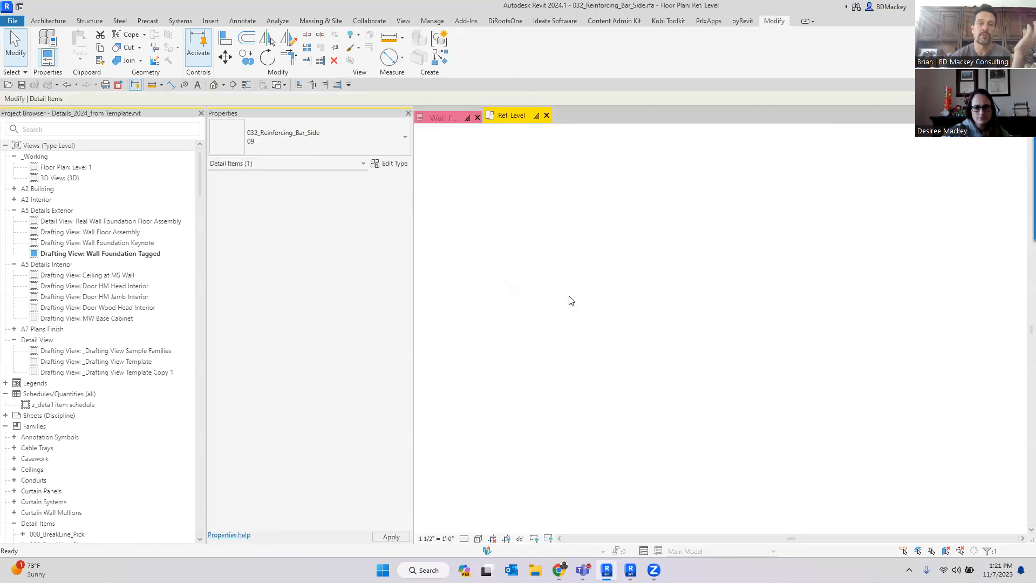
{"action": "left_click", "coordinate": [73, 58]}
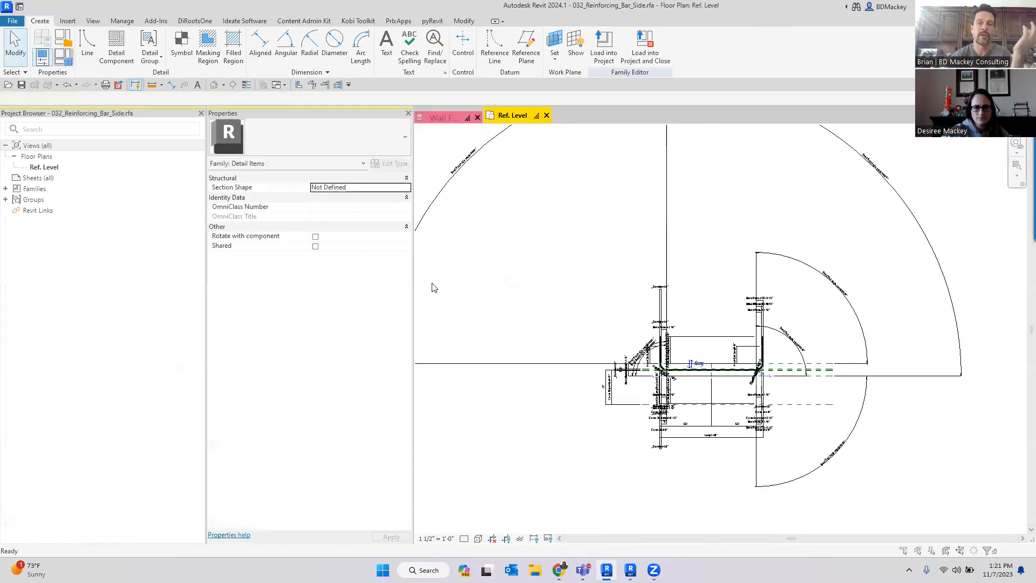
{"action": "left_click_drag", "start_coordinate": [555, 339], "coordinate": [900, 352]}
{"action": "left_click_drag", "start_coordinate": [574, 88], "coordinate": [435, 93]}
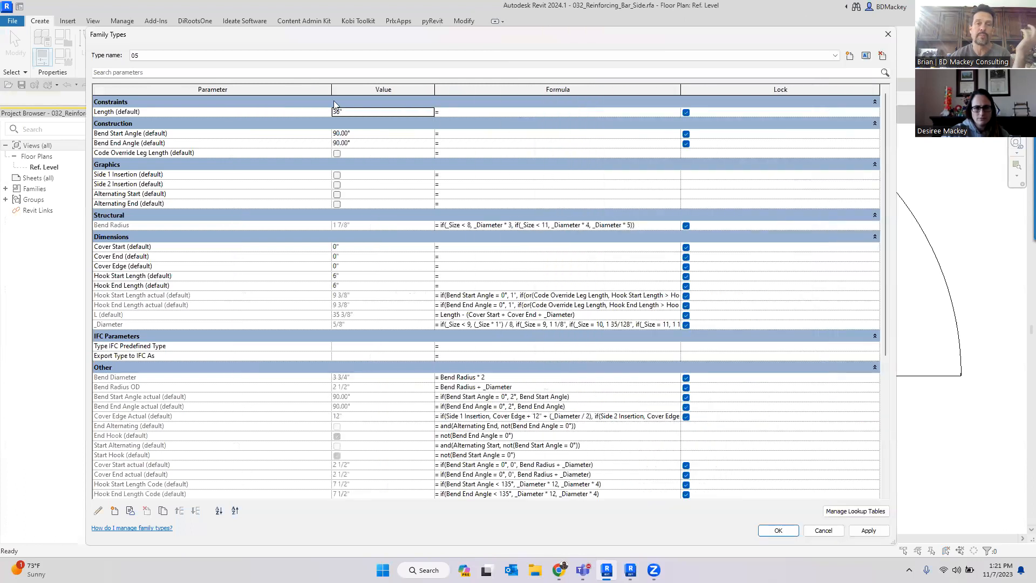
{"action": "left_click_drag", "start_coordinate": [329, 90], "coordinate": [257, 90]}
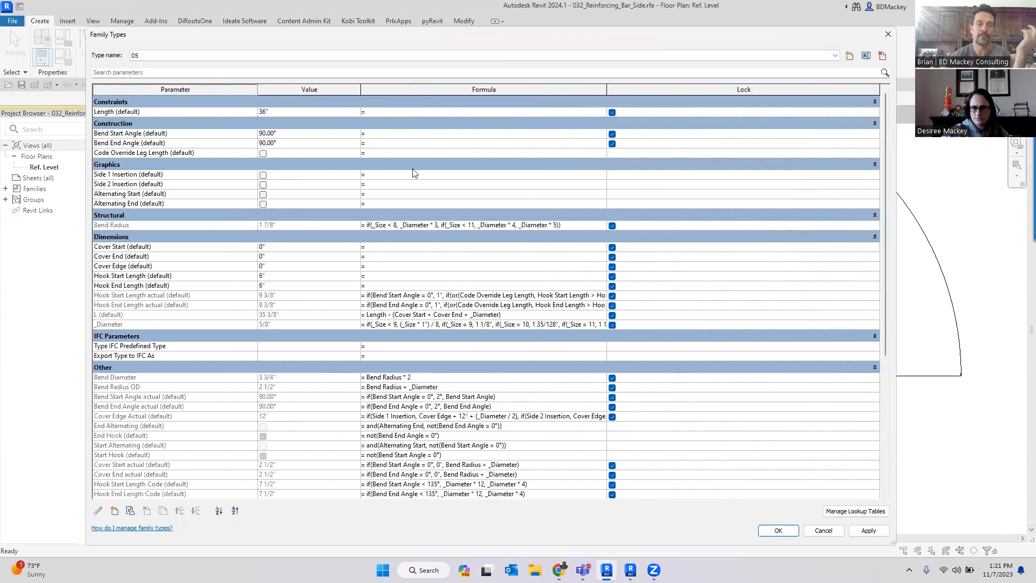
{"action": "left_click_drag", "start_coordinate": [606, 89], "coordinate": [738, 95]}
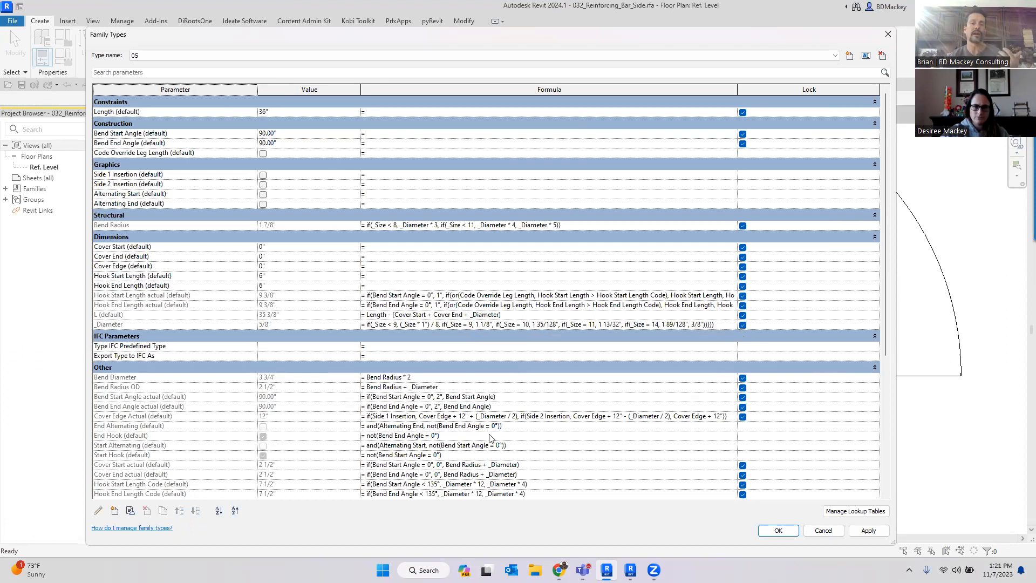
{"action": "scroll", "coordinate": [448, 434], "scroll_direction": "down", "scroll_amount": 2}
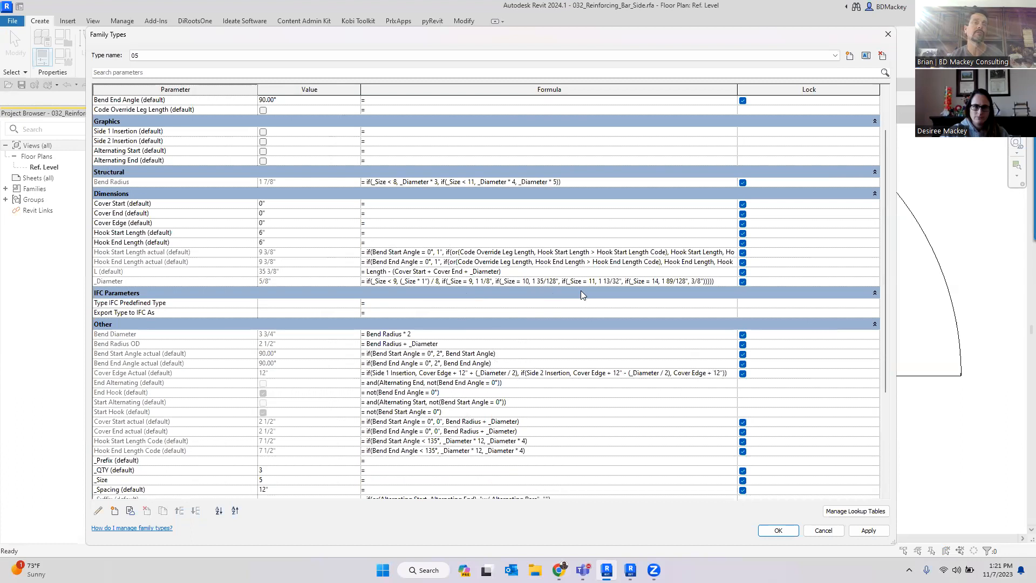
{"action": "left_click", "coordinate": [823, 531]}
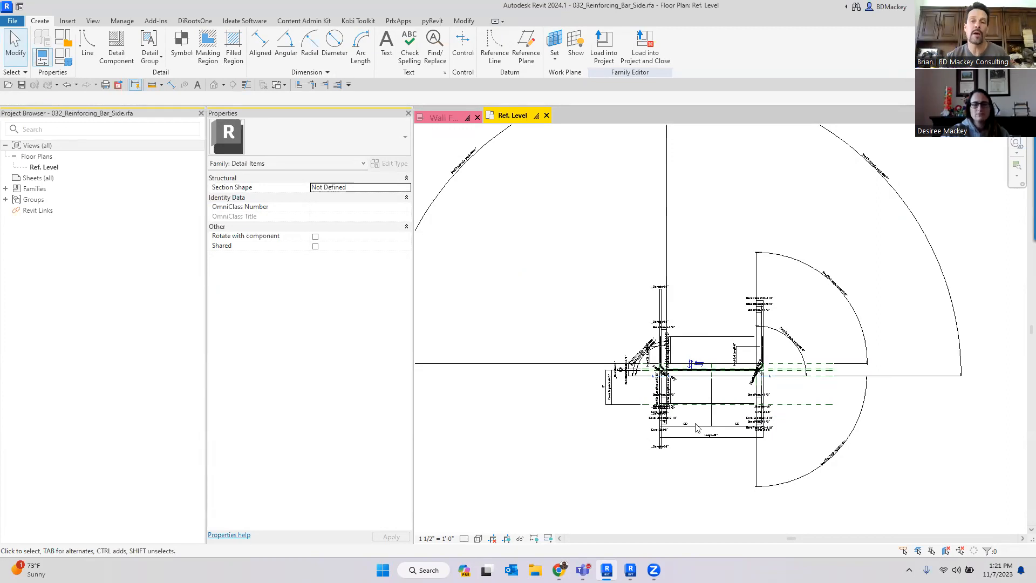
- Close the family without saving and return to the Wall Foundation Tagged drafting view
{"action": "scroll", "coordinate": [721, 360], "scroll_direction": "up", "scroll_amount": 5}
{"action": "scroll", "coordinate": [664, 334], "scroll_direction": "down", "scroll_amount": 4}
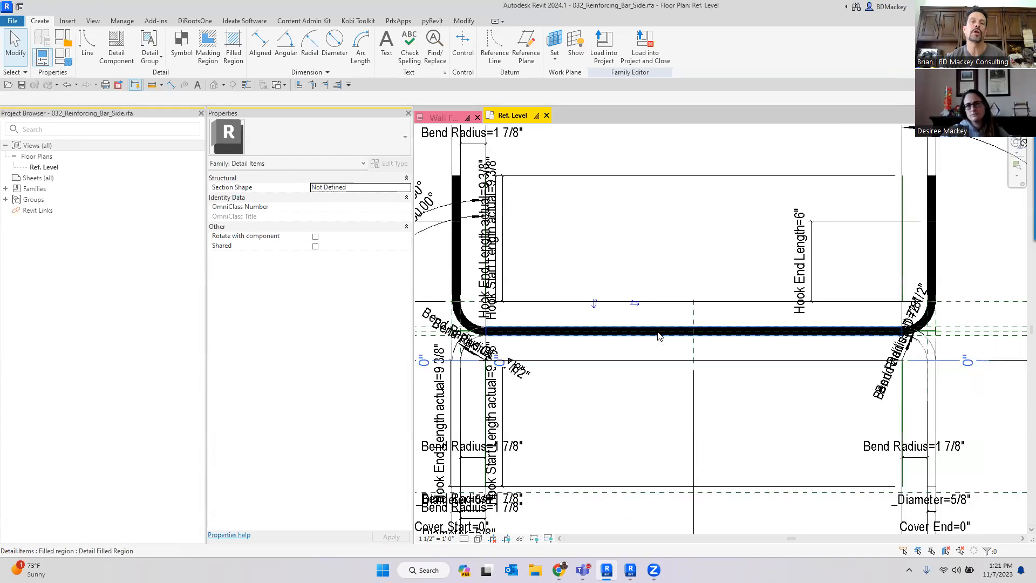
{"action": "left_click", "coordinate": [547, 116]}
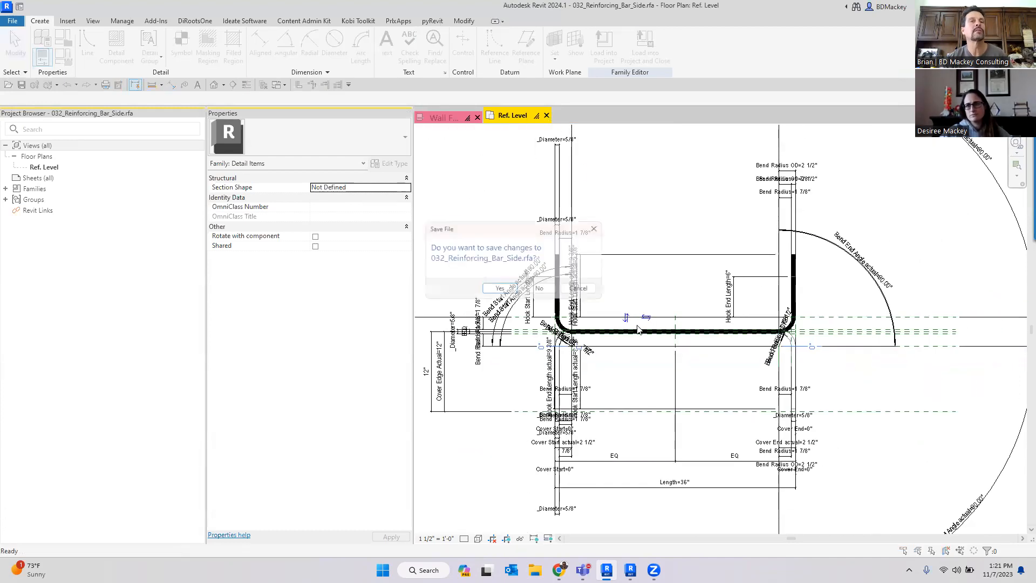
{"action": "left_click", "coordinate": [582, 290]}
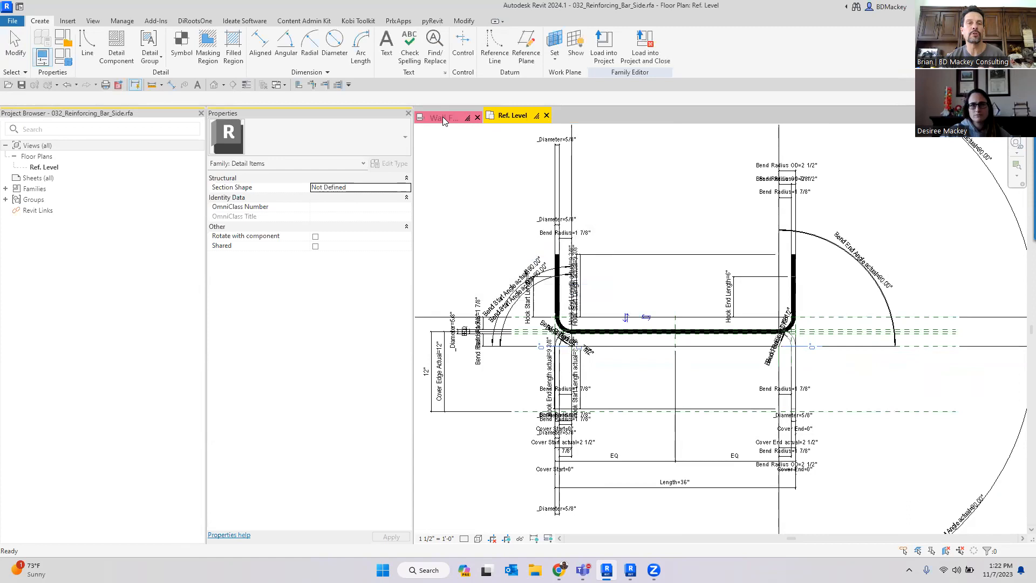
{"action": "left_click", "coordinate": [443, 115]}
{"action": "left_click", "coordinate": [561, 402]}
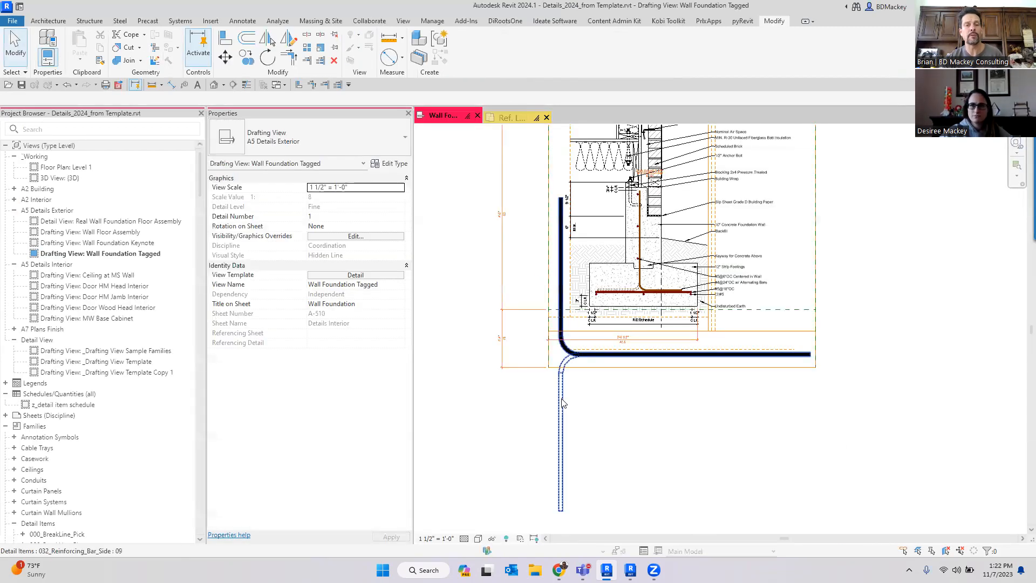
{"action": "left_click", "coordinate": [862, 383]}
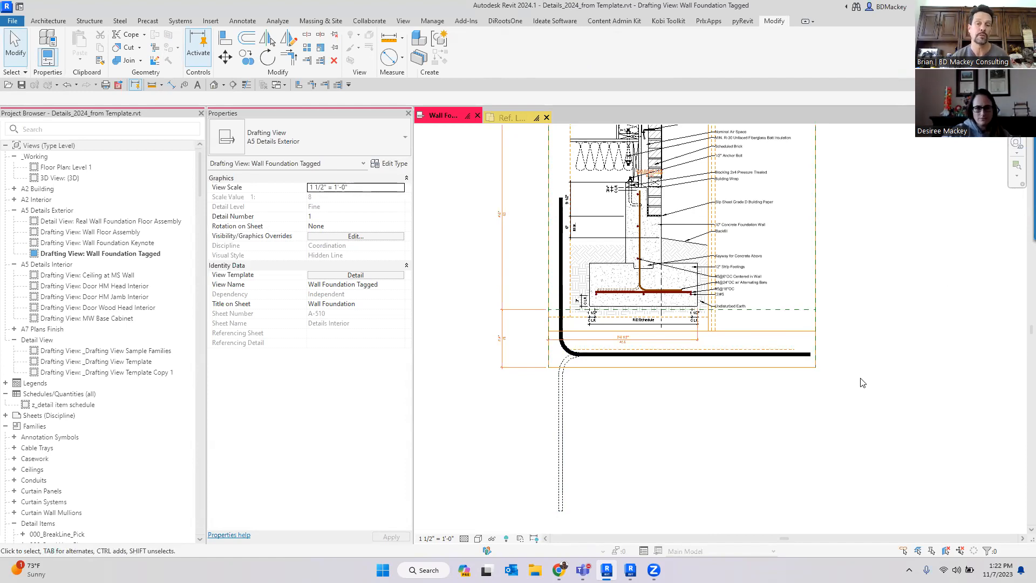
- Set the bent bar's Bend Start Angle to 135°
{"action": "scroll", "coordinate": [567, 386], "scroll_direction": "up", "scroll_amount": 2}
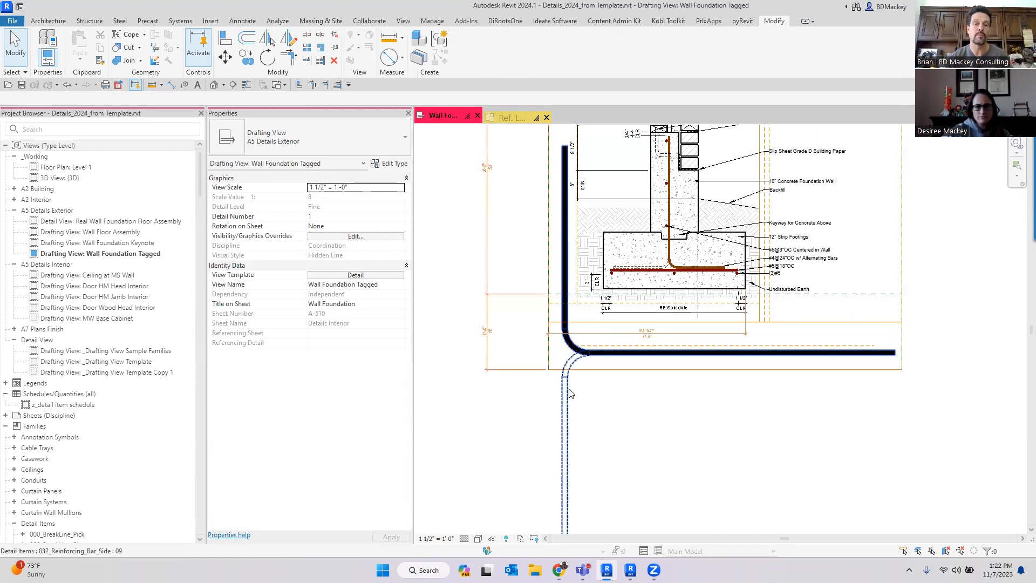
{"action": "left_click", "coordinate": [592, 367]}
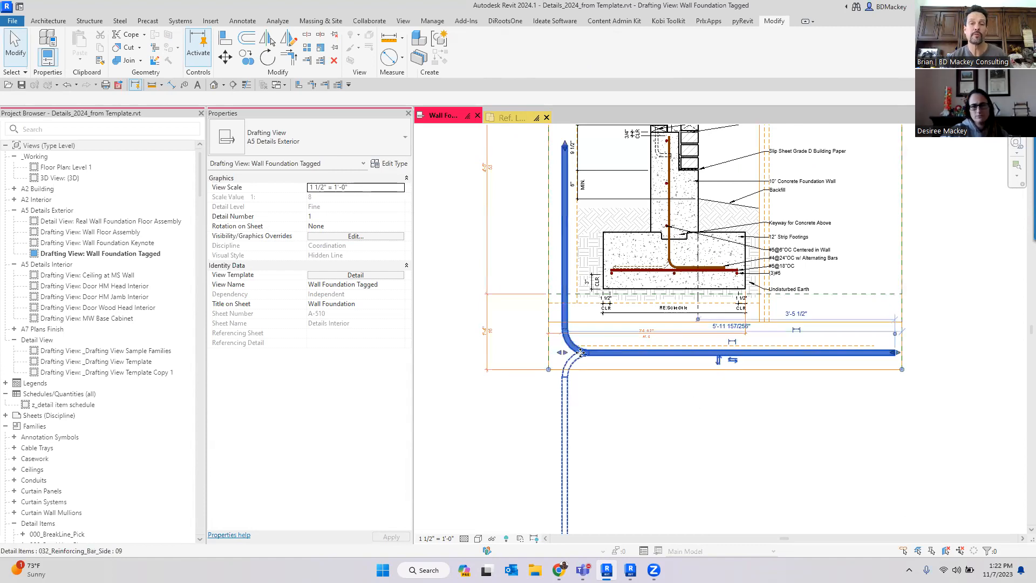
{"action": "scroll", "coordinate": [593, 367], "scroll_direction": "down", "scroll_amount": 2}
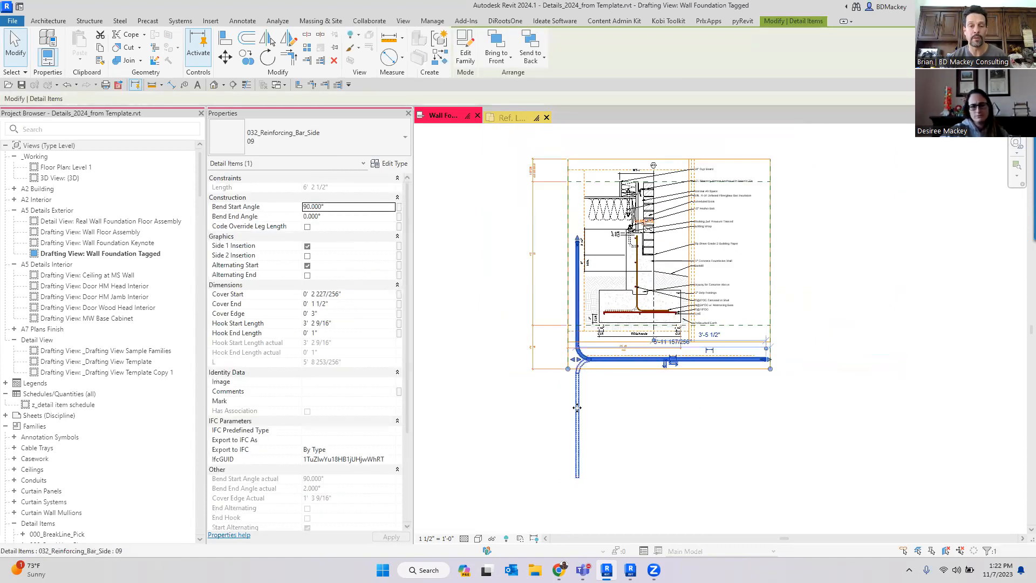
{"action": "scroll", "coordinate": [589, 389], "scroll_direction": "up", "scroll_amount": 2}
{"action": "left_click", "coordinate": [340, 204]}
{"action": "type", "text": "135"}
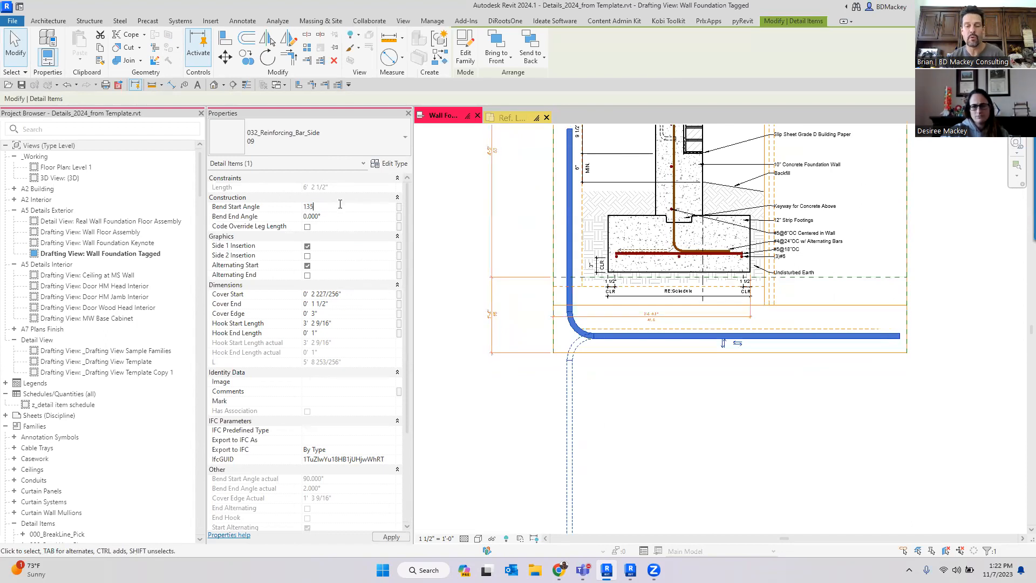
{"action": "key", "text": "Return"}
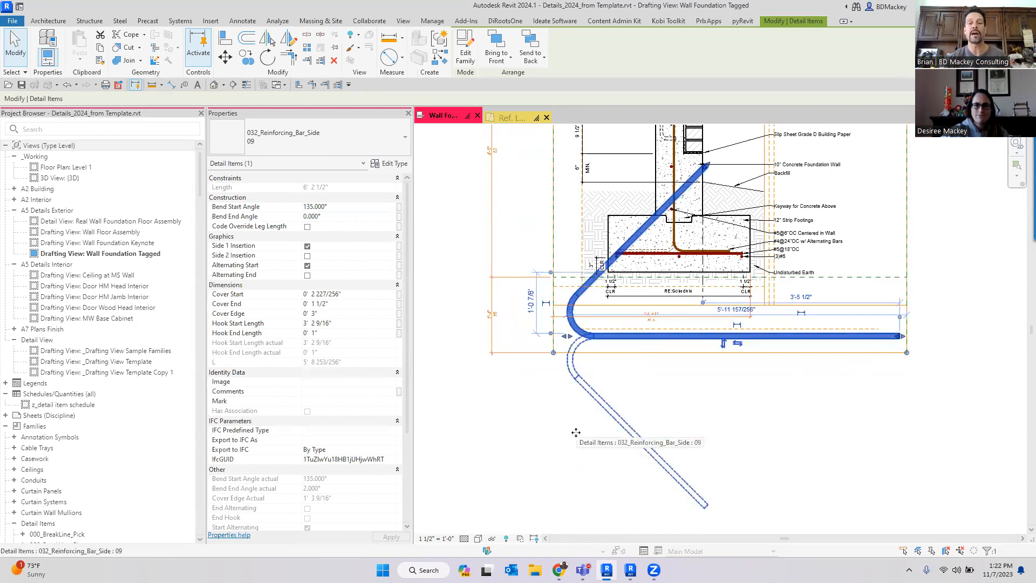
- Reselect the bent bar and set its Bend Start Angle to -135°
{"action": "left_click", "coordinate": [639, 410]}
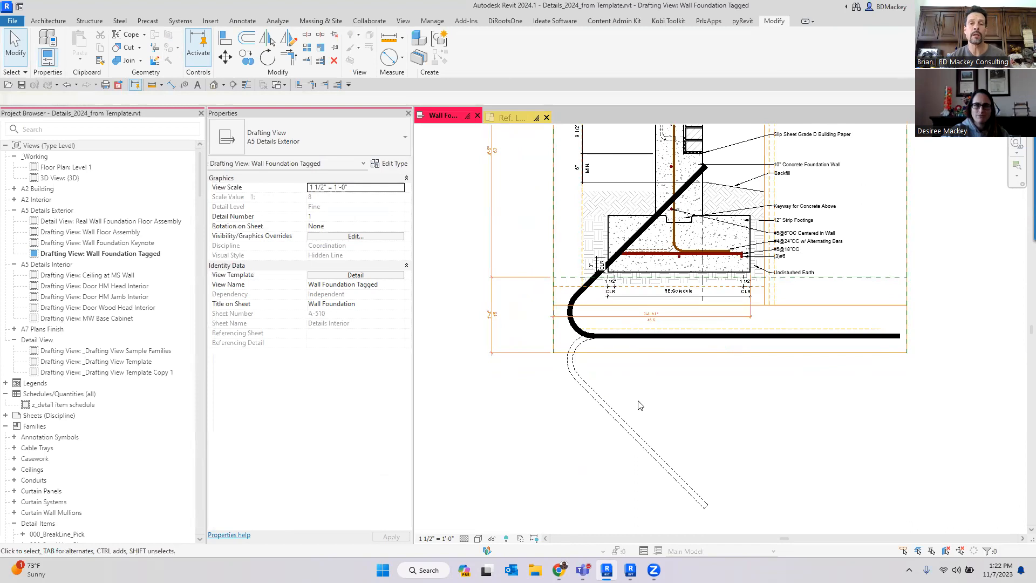
{"action": "left_click", "coordinate": [590, 344]}
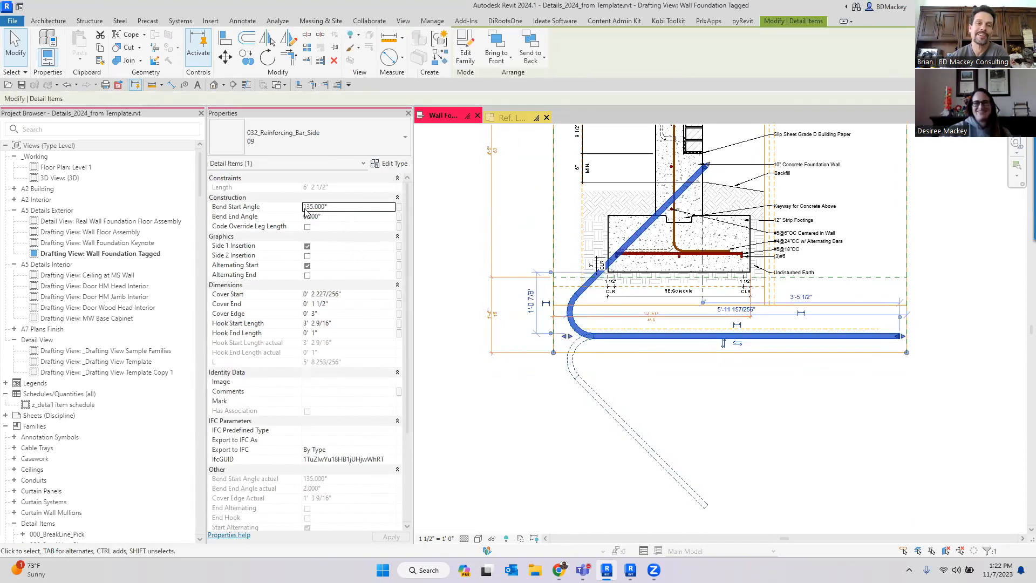
{"action": "type", "text": "-"}
{"action": "left_click", "coordinate": [740, 460]}
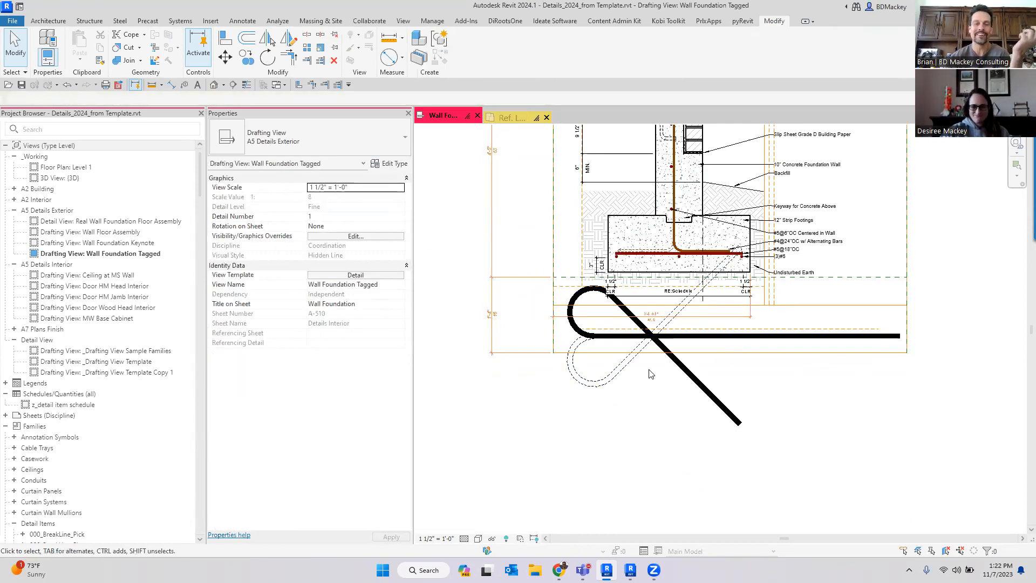
- Select the bent bar and review the available reinforcing bar side and stirrup types in its type list
{"action": "scroll", "coordinate": [650, 374], "scroll_direction": "up", "scroll_amount": 4}
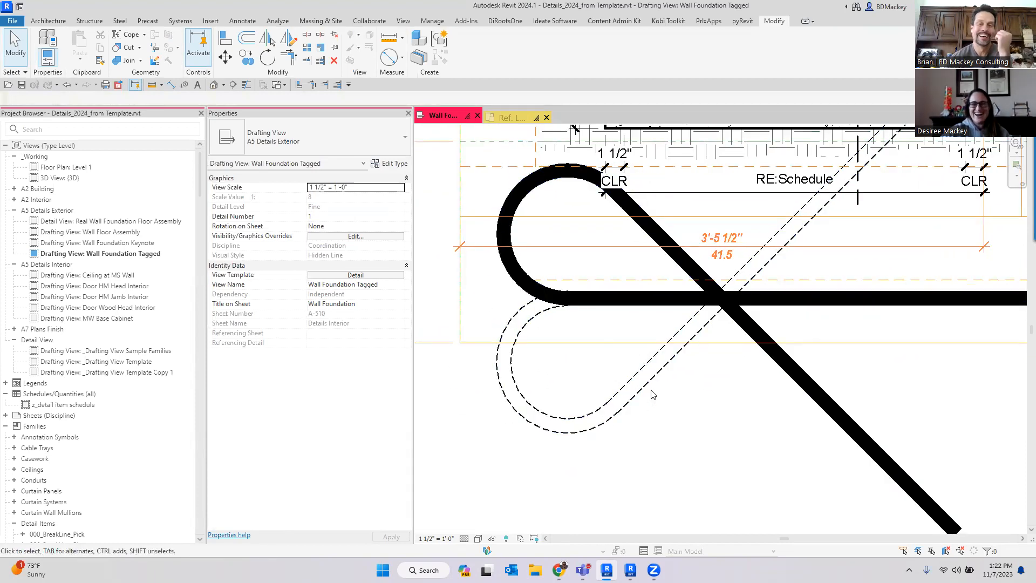
{"action": "left_click", "coordinate": [649, 394]}
{"action": "left_click", "coordinate": [297, 136]}
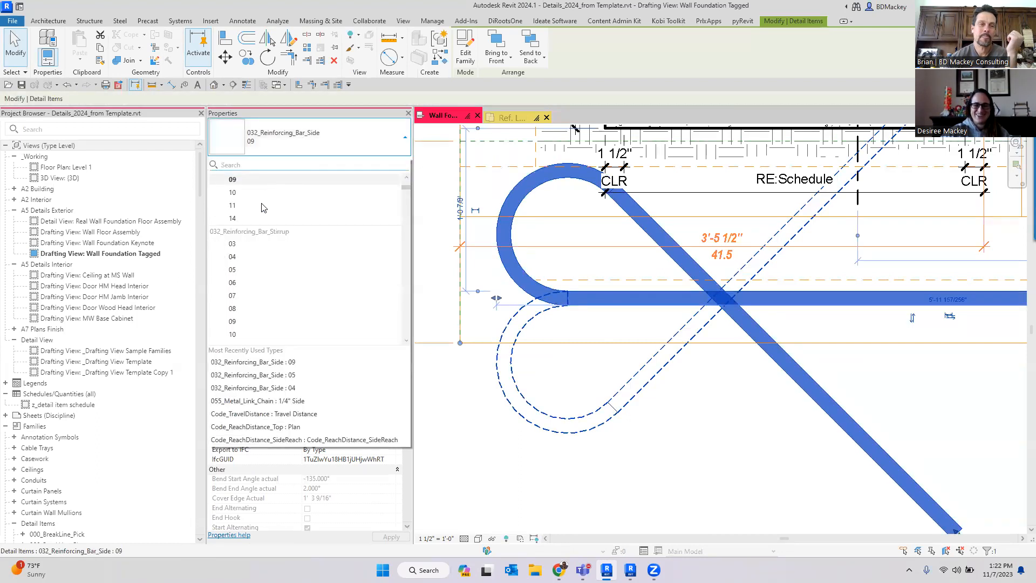
{"action": "left_click", "coordinate": [704, 479]}
{"action": "scroll", "coordinate": [604, 346], "scroll_direction": "down", "scroll_amount": 3}
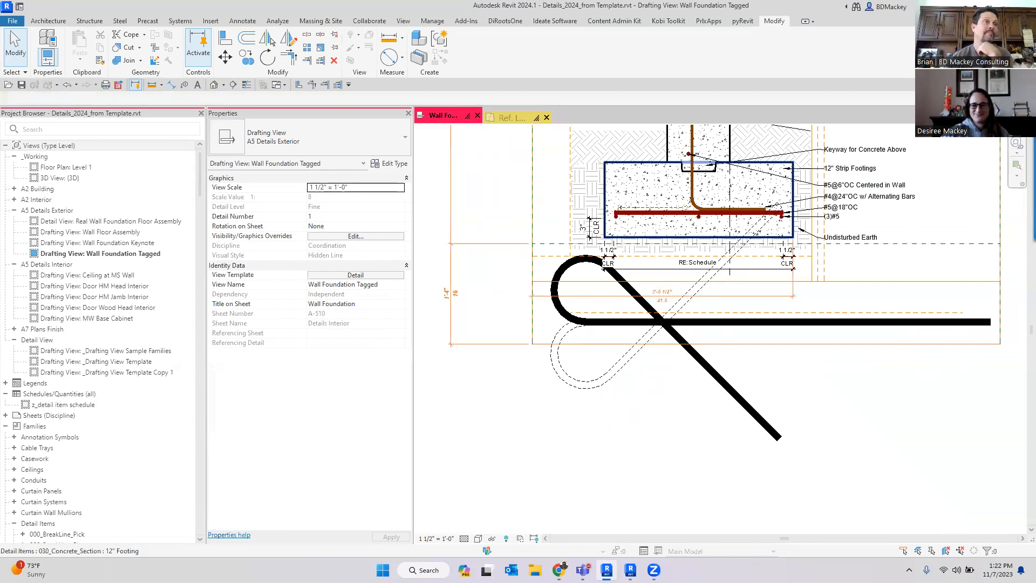
{"action": "left_click", "coordinate": [720, 389]}
{"action": "key", "text": "Escape"}
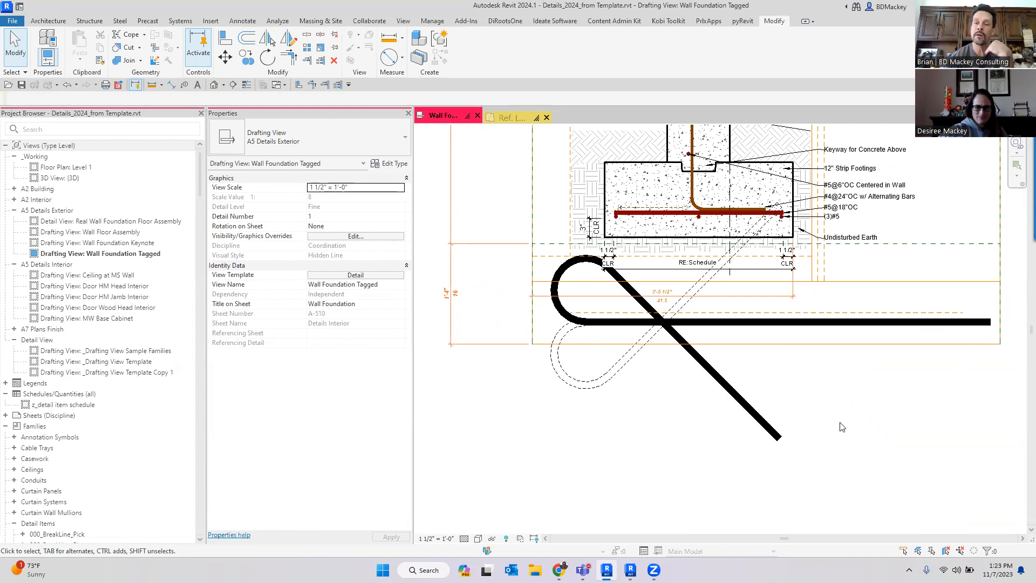
- Reselect the bent bar and set its Bend Start Angle to 0°
{"action": "scroll", "coordinate": [843, 427], "scroll_direction": "down", "scroll_amount": 1}
{"action": "scroll", "coordinate": [824, 423], "scroll_direction": "down", "scroll_amount": 1}
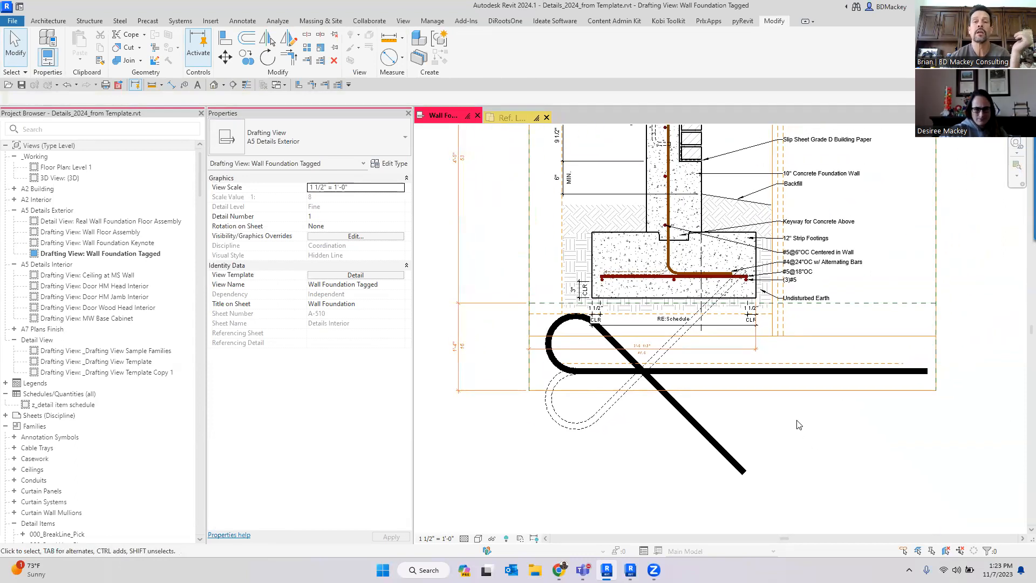
{"action": "left_click", "coordinate": [749, 379]}
{"action": "left_click", "coordinate": [667, 414]}
{"action": "scroll", "coordinate": [543, 318], "scroll_direction": "up", "scroll_amount": 3}
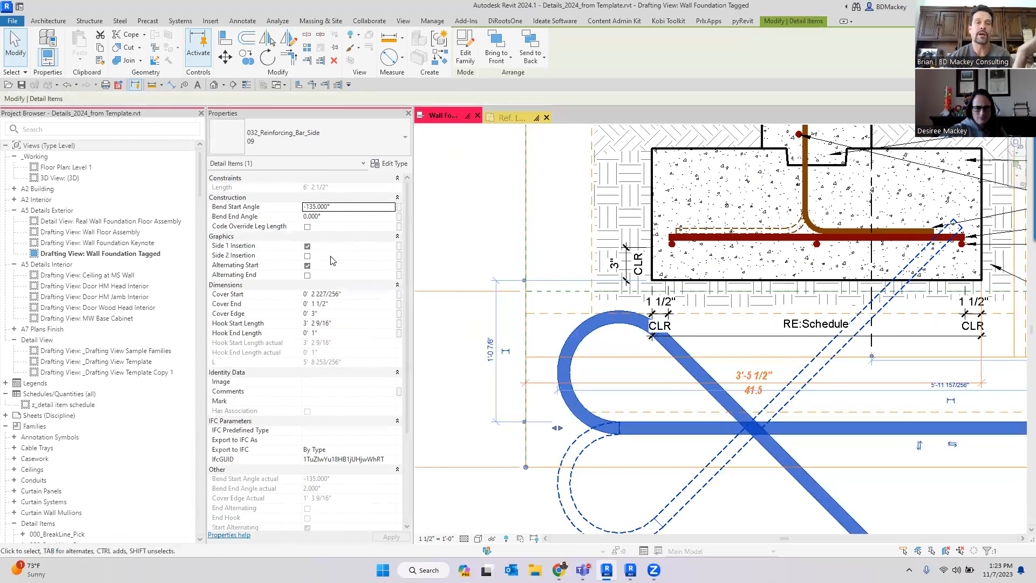
{"action": "left_click", "coordinate": [343, 210]}
{"action": "type", "text": "0"}
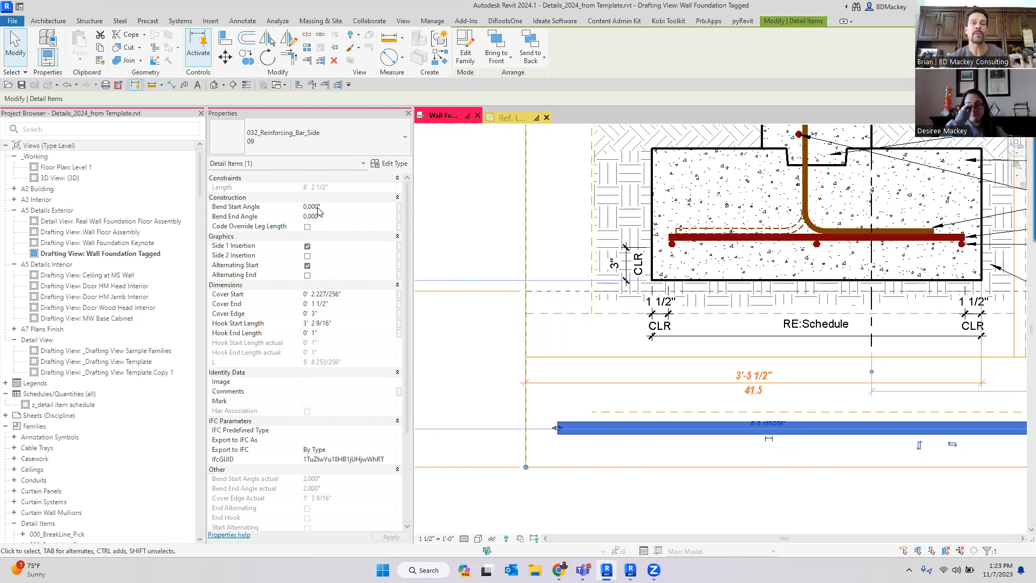
- Set the bent bar's Bend Start Angle to 45°
{"action": "left_click", "coordinate": [347, 208]}
{"action": "type", "text": "45"}
{"action": "scroll", "coordinate": [621, 388], "scroll_direction": "down", "scroll_amount": 3}
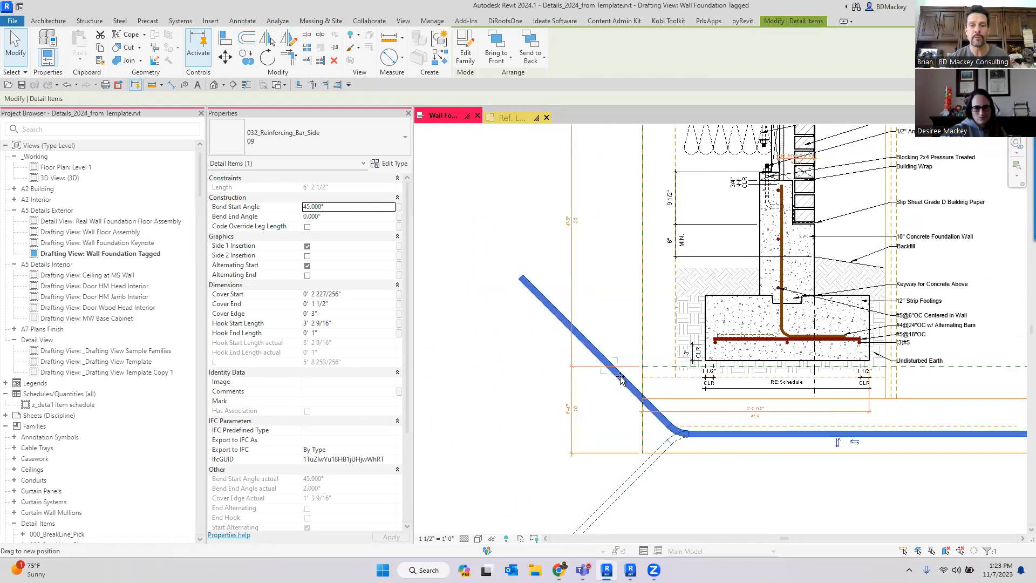
- Shorten the bent bar's angled start hook to about 1'-1" using its shape handle, then deselect it
{"action": "left_click_drag", "start_coordinate": [621, 379], "coordinate": [678, 489]}
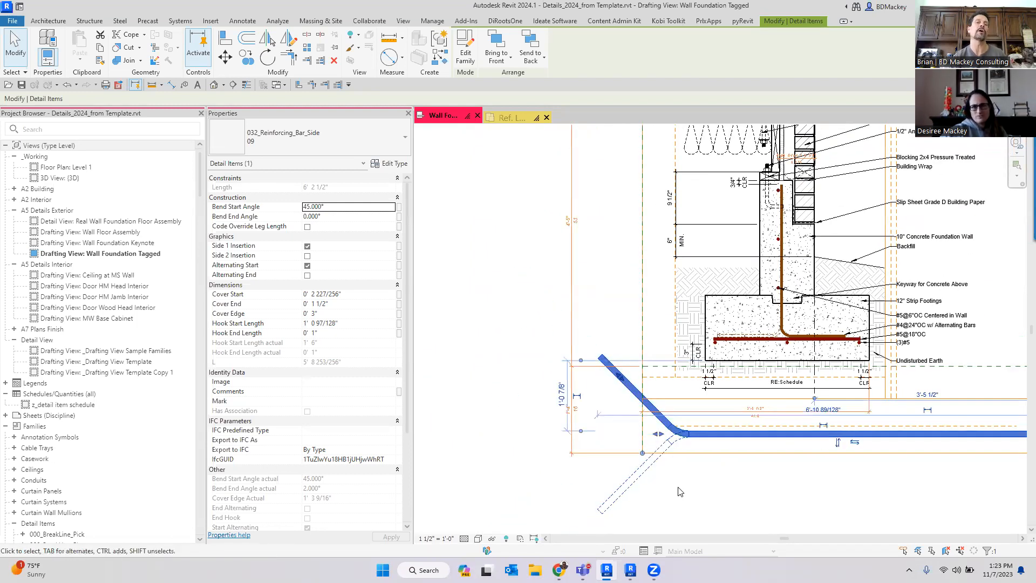
{"action": "left_click", "coordinate": [338, 210]}
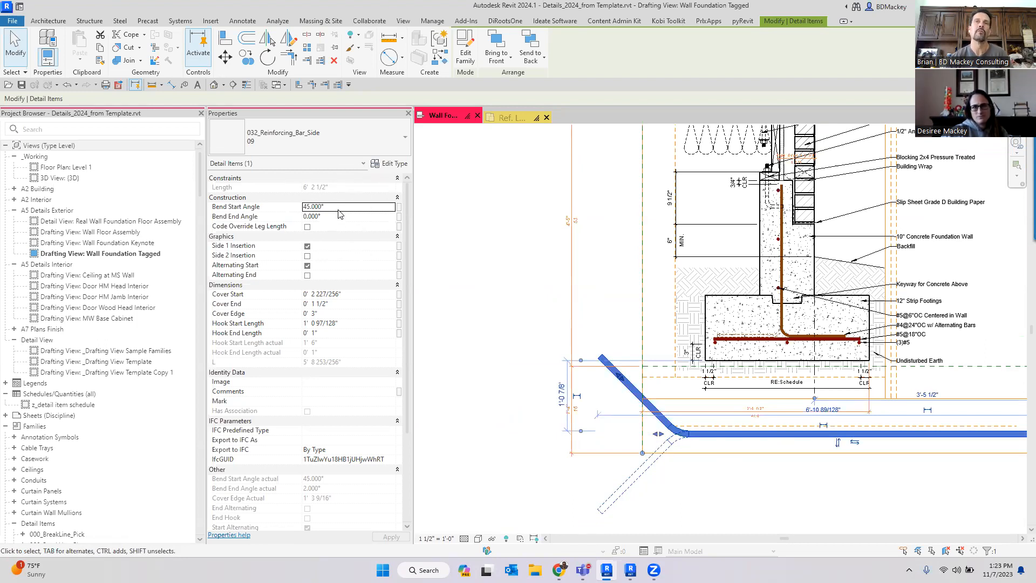
{"action": "left_click", "coordinate": [515, 258]}
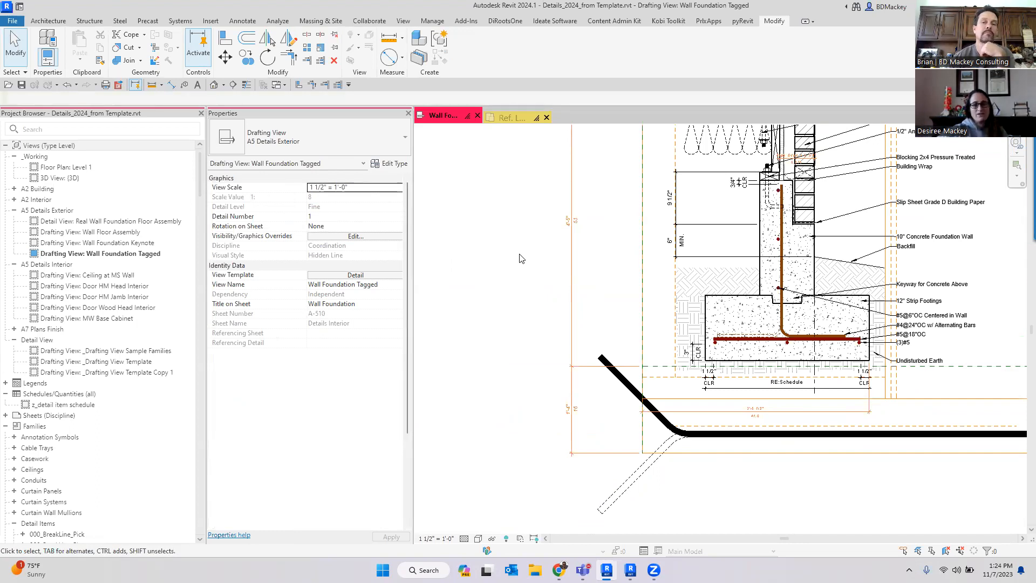
- Try moving the hooked vertical bar down through the footing, then undo the move
{"action": "scroll", "coordinate": [617, 367], "scroll_direction": "up", "scroll_amount": 5}
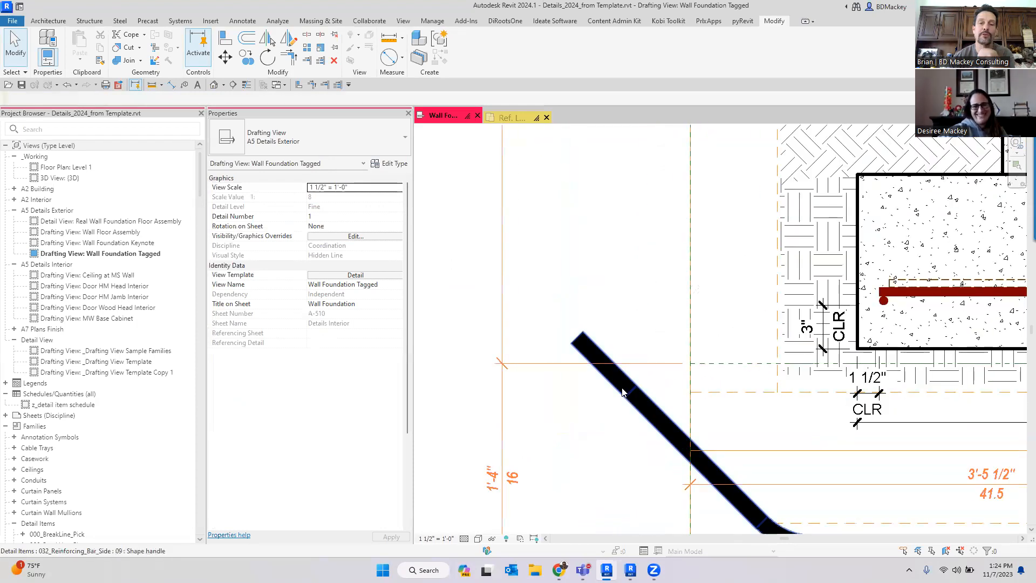
{"action": "left_click", "coordinate": [623, 393]}
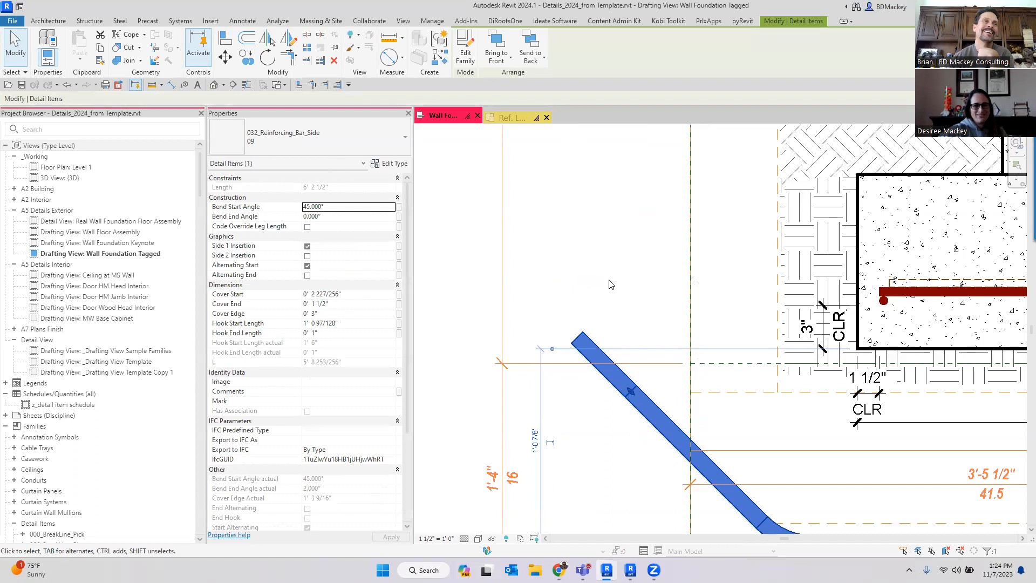
{"action": "scroll", "coordinate": [615, 280], "scroll_direction": "down", "scroll_amount": 5}
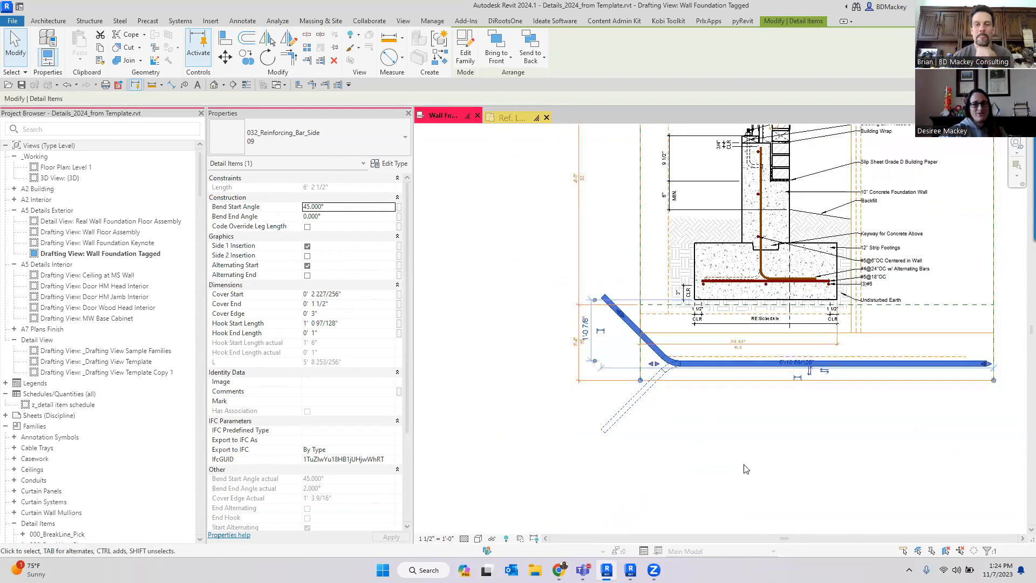
{"action": "left_click", "coordinate": [746, 470]}
{"action": "middle_click_drag", "start_coordinate": [750, 456], "coordinate": [701, 460]}
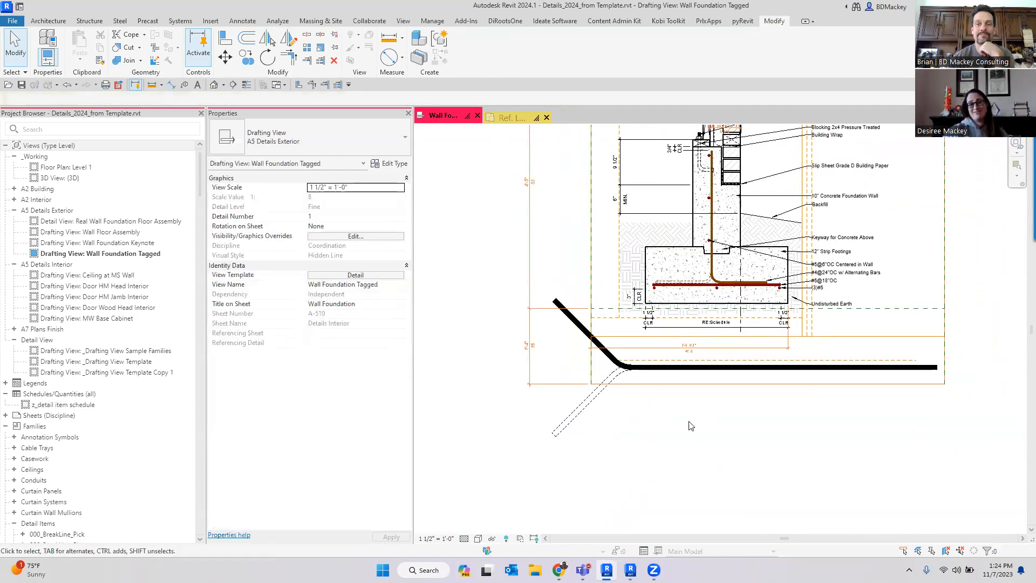
{"action": "scroll", "coordinate": [677, 366], "scroll_direction": "up", "scroll_amount": 4}
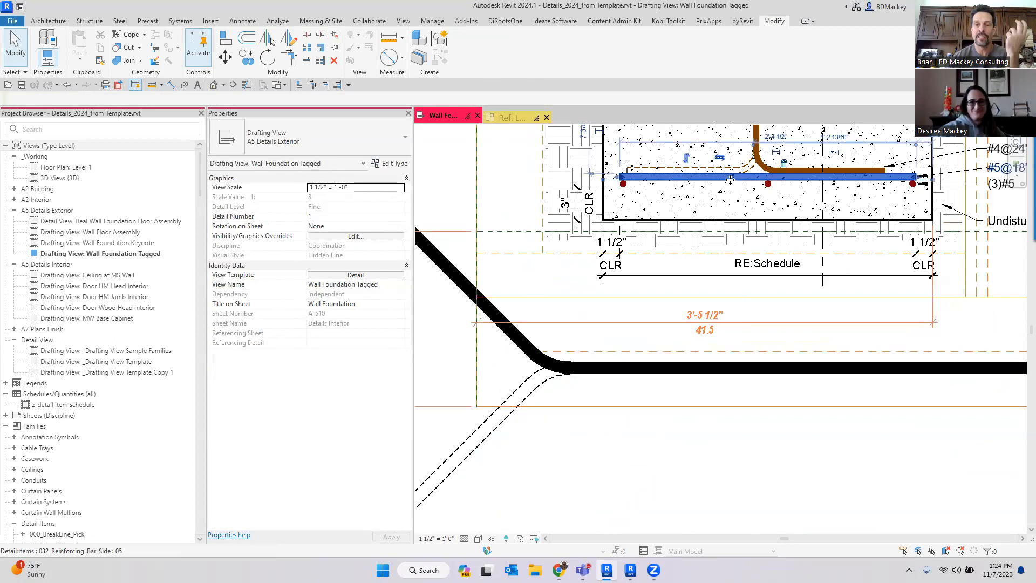
{"action": "left_click", "coordinate": [758, 130]}
{"action": "left_click_drag", "start_coordinate": [759, 130], "coordinate": [769, 437]}
{"action": "left_click", "coordinate": [905, 391]}
{"action": "scroll", "coordinate": [769, 378], "scroll_direction": "up", "scroll_amount": 5}
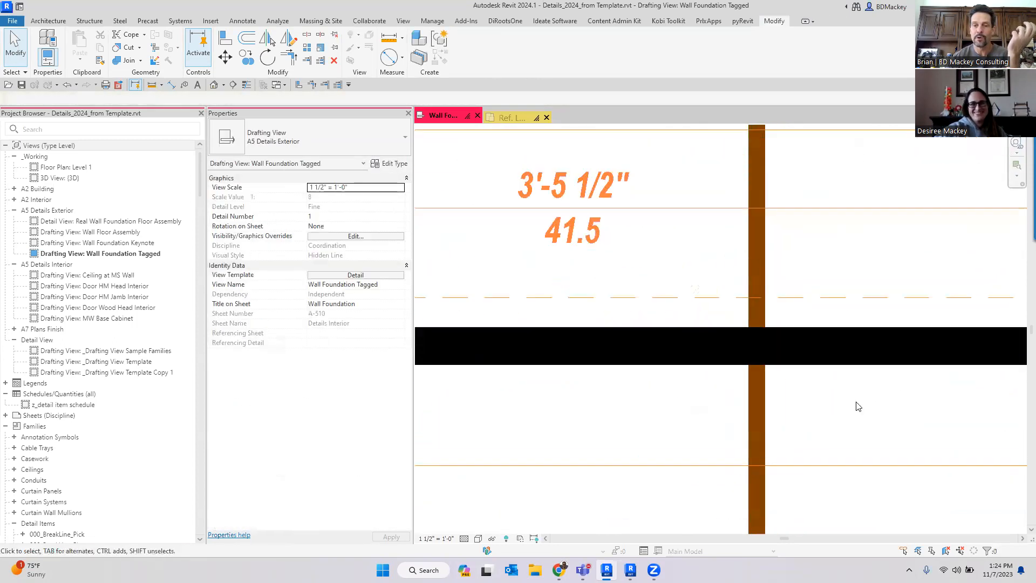
{"action": "scroll", "coordinate": [807, 407], "scroll_direction": "down", "scroll_amount": 5}
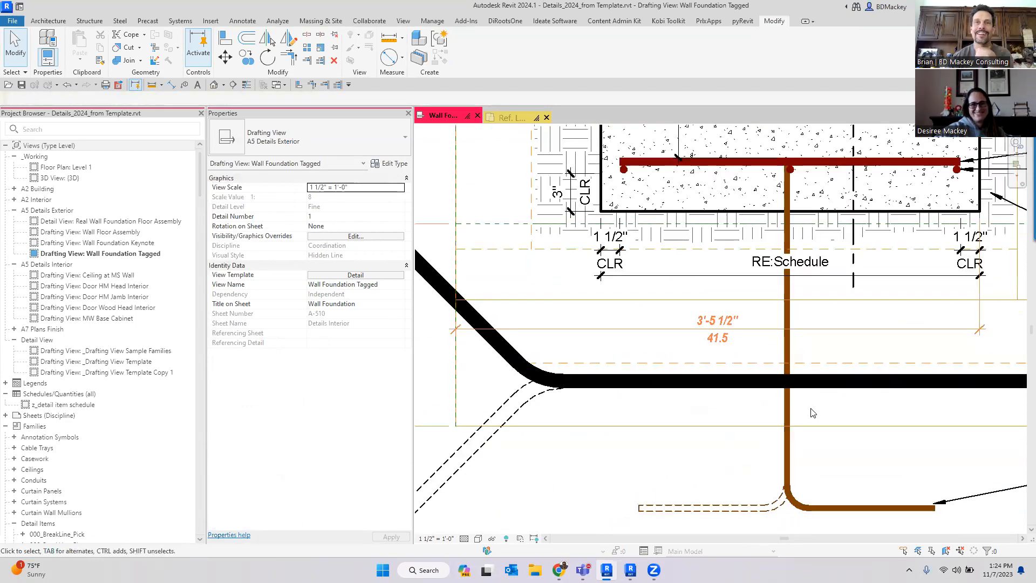
{"action": "key", "text": "ctrl+z"}
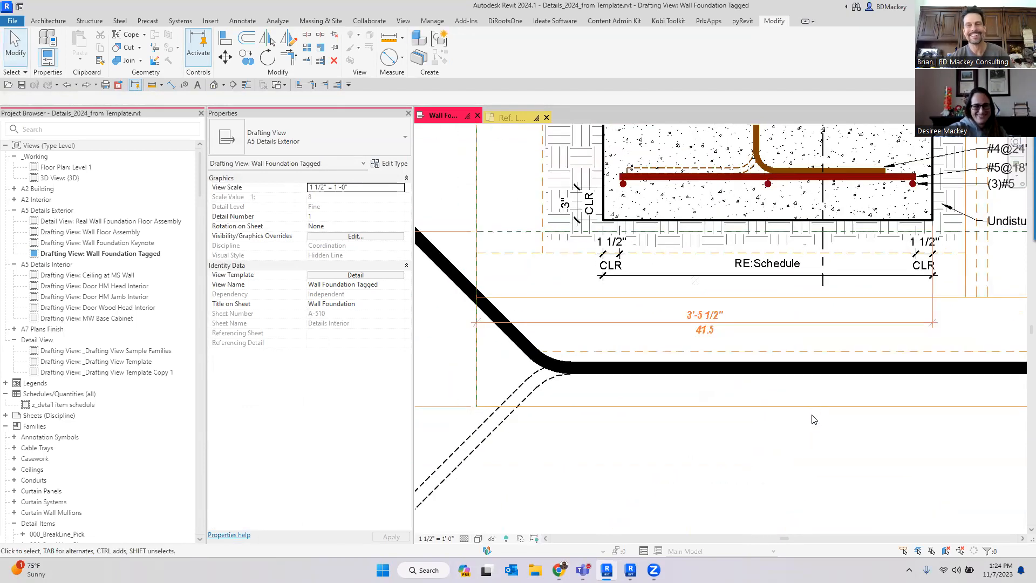
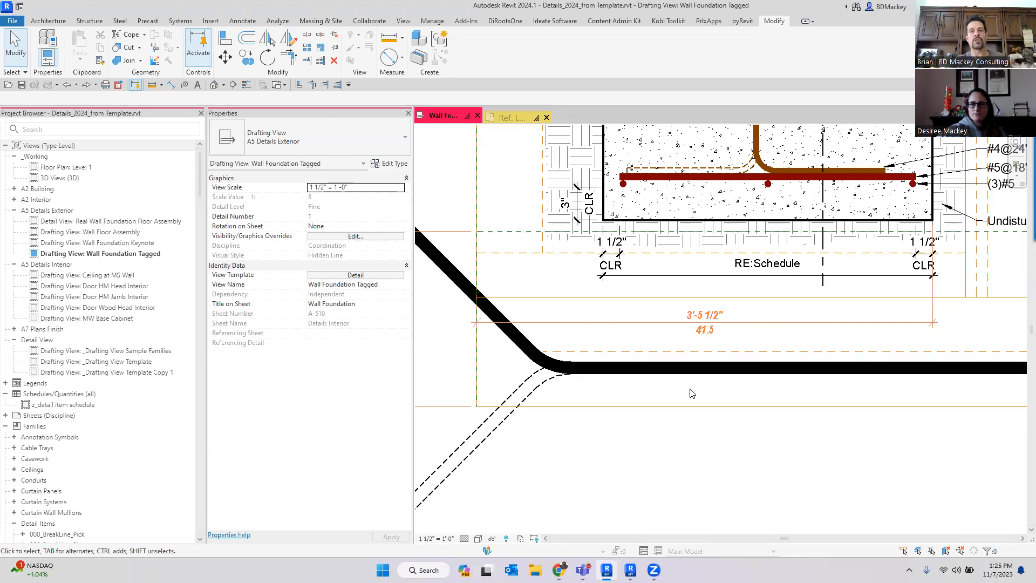
- Open the type properties of the 5/8" Gyp Board tag to examine its parameters, then cancel
{"action": "scroll", "coordinate": [668, 462], "scroll_direction": "down", "scroll_amount": 3}
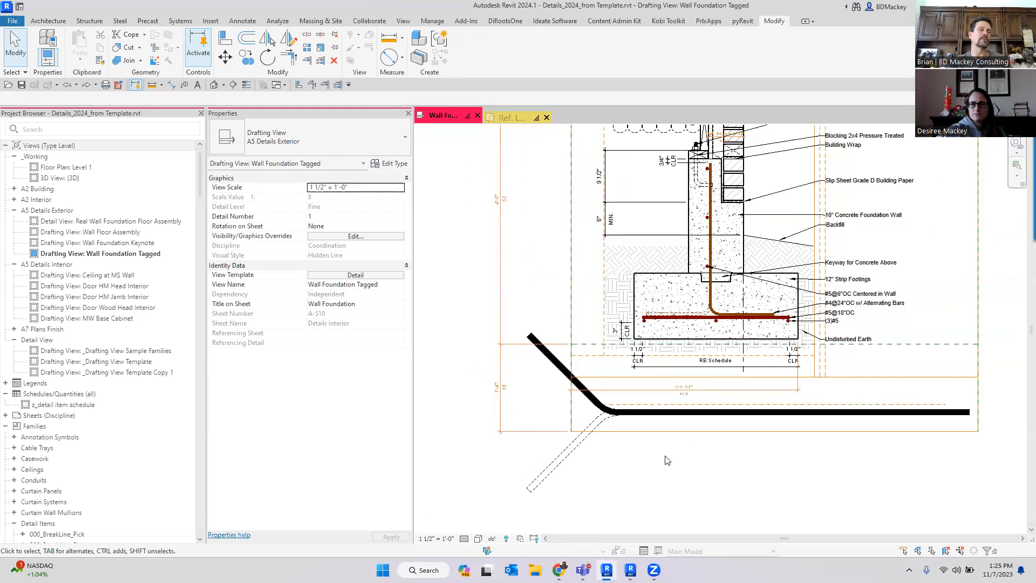
{"action": "scroll", "coordinate": [667, 461], "scroll_direction": "down", "scroll_amount": 2}
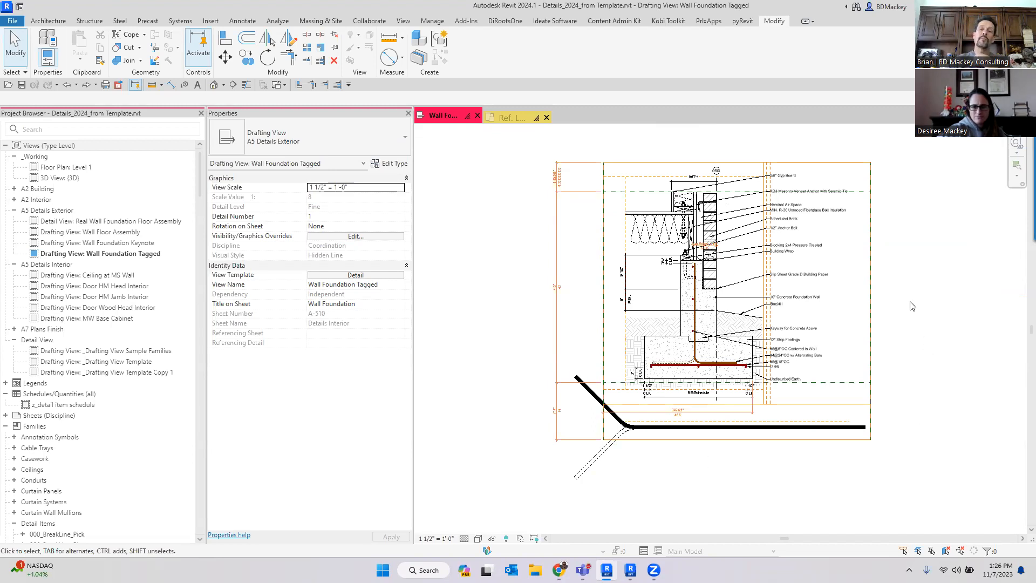
{"action": "scroll", "coordinate": [777, 226], "scroll_direction": "up", "scroll_amount": 3}
{"action": "left_click", "coordinate": [758, 257]}
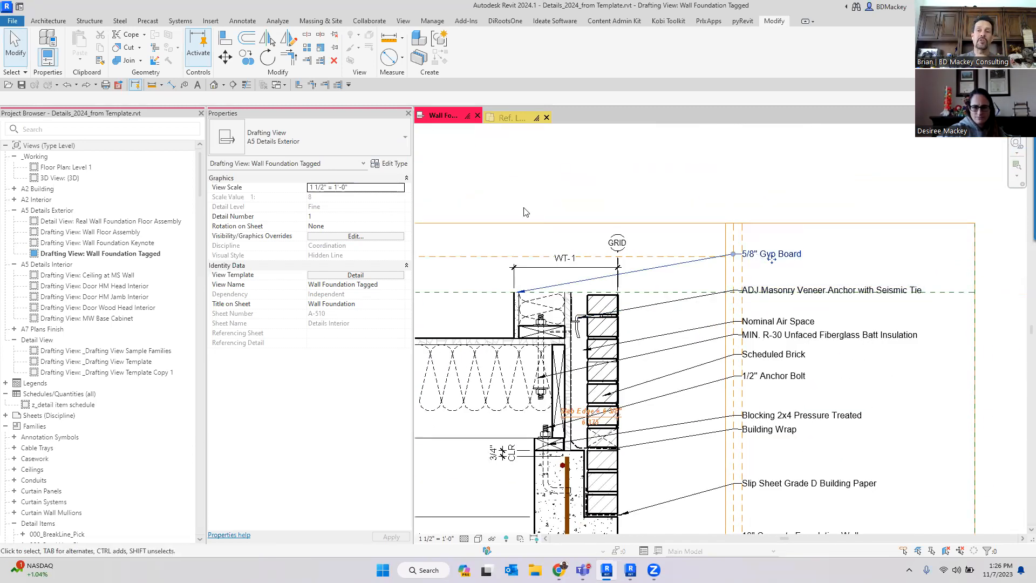
{"action": "left_click", "coordinate": [390, 163]}
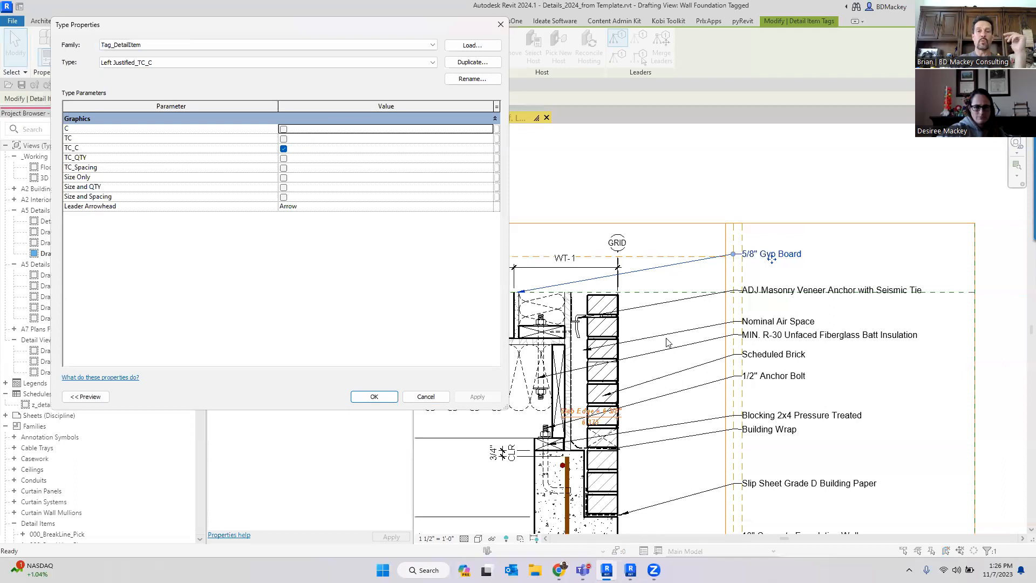
{"action": "left_click", "coordinate": [426, 396]}
- Examine the Select All Instances options available for the gyp board tag
{"action": "left_click", "coordinate": [755, 180]}
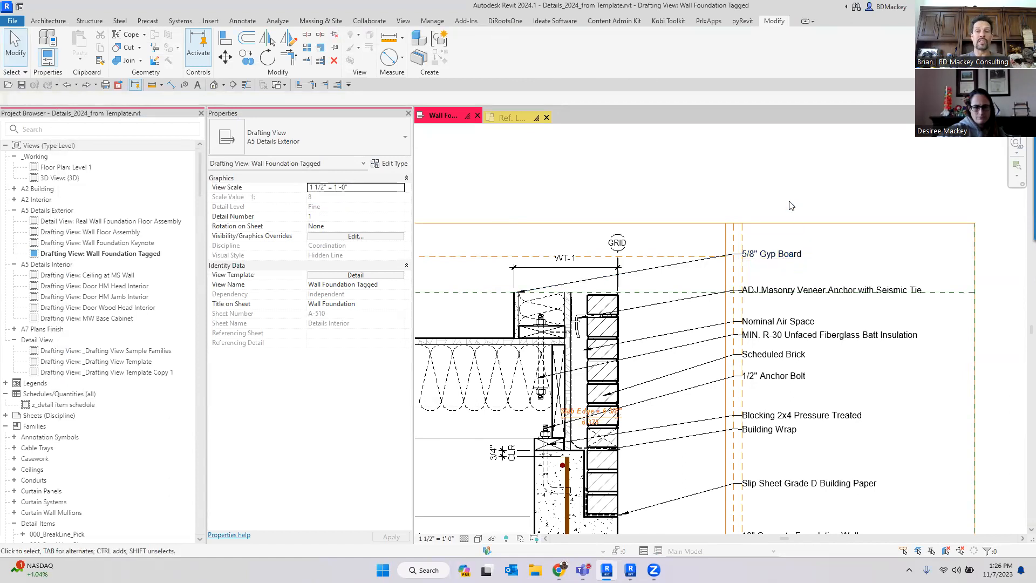
{"action": "right_click", "coordinate": [775, 166]}
{"action": "left_click", "coordinate": [755, 180]}
{"action": "right_click", "coordinate": [788, 263]}
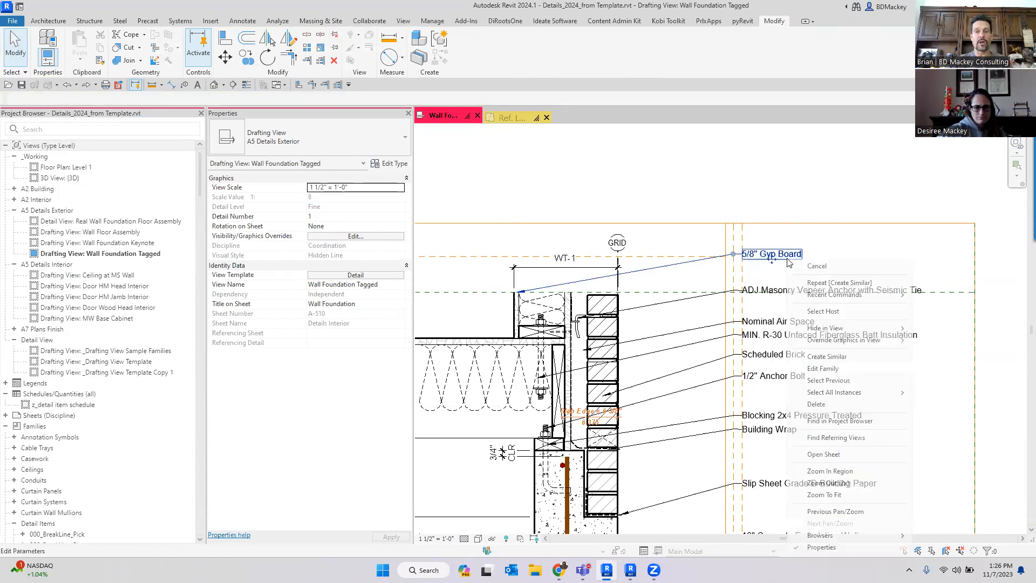
{"action": "mouse_move", "coordinate": [850, 396]}
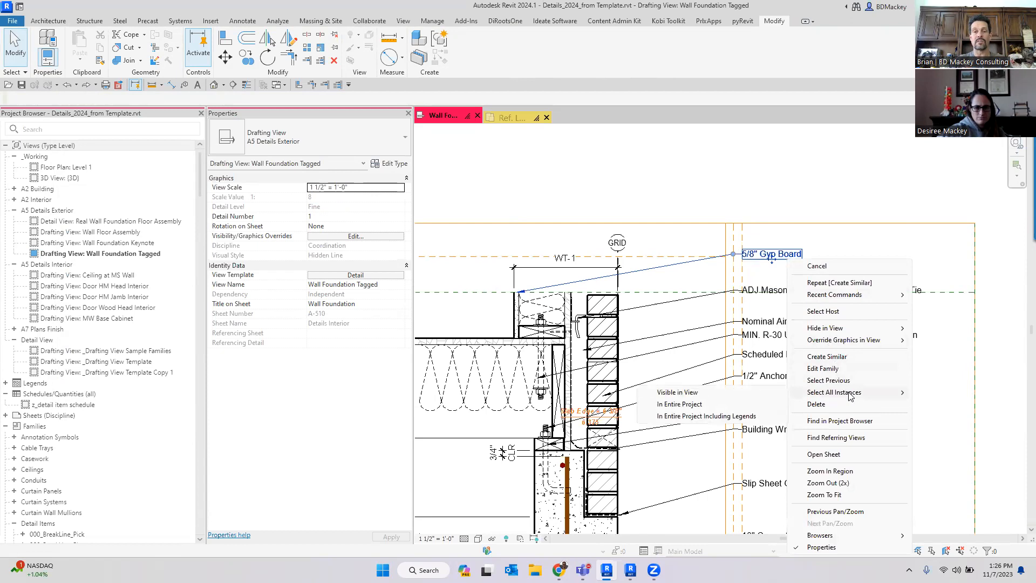
{"action": "left_click", "coordinate": [533, 156]}
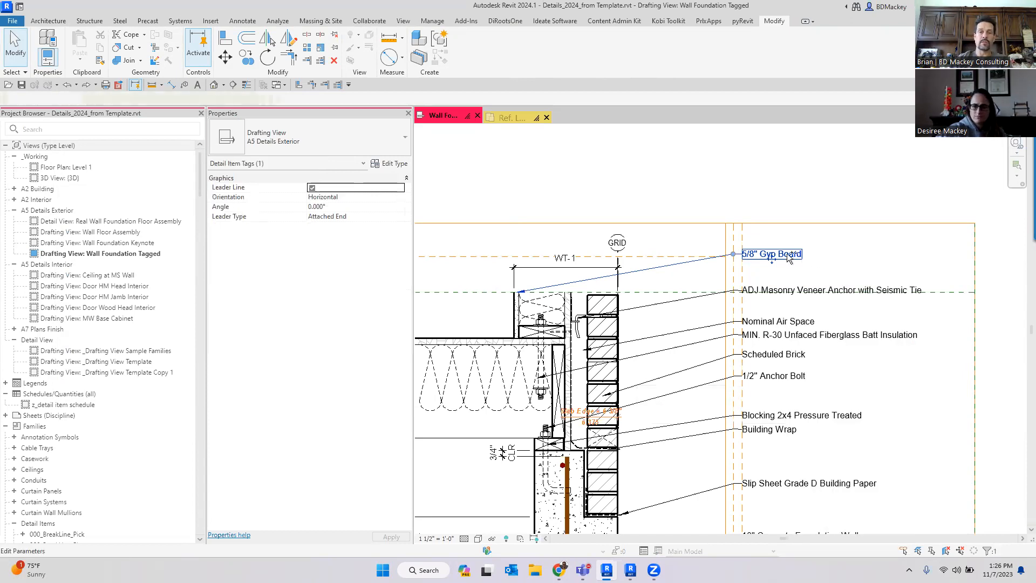
- Expand Annotation Symbols in the Project Browser and browse its families alongside the detail
{"action": "left_click", "coordinate": [14, 437]}
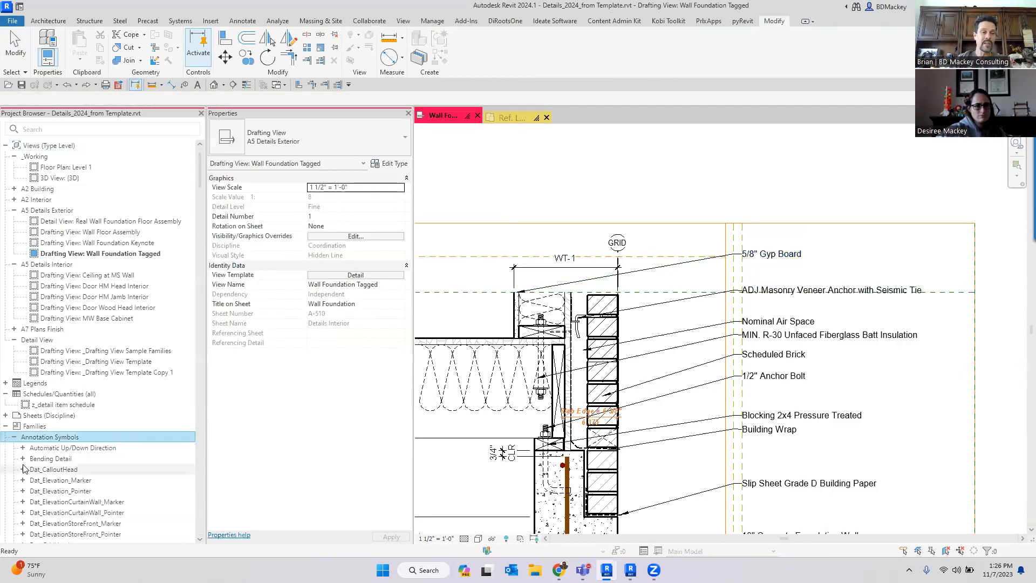
{"action": "scroll", "coordinate": [24, 468], "scroll_direction": "down", "scroll_amount": 5}
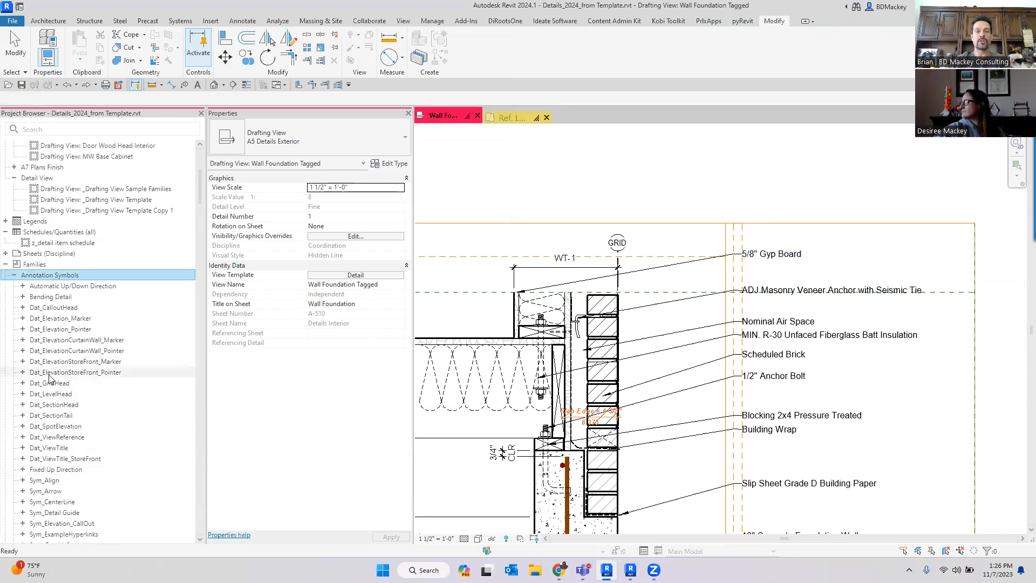
{"action": "left_click", "coordinate": [772, 259]}
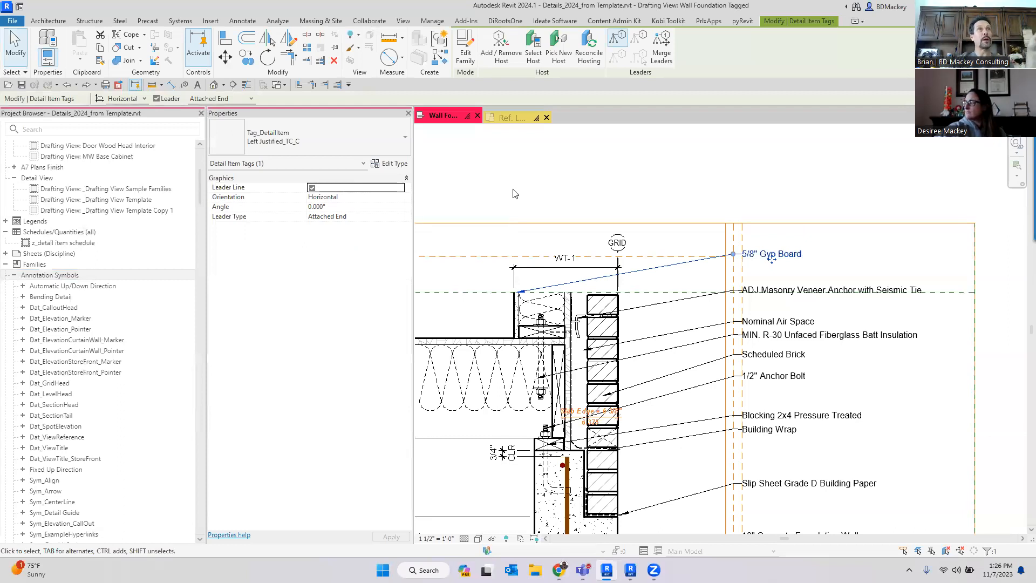
{"action": "left_click", "coordinate": [562, 206]}
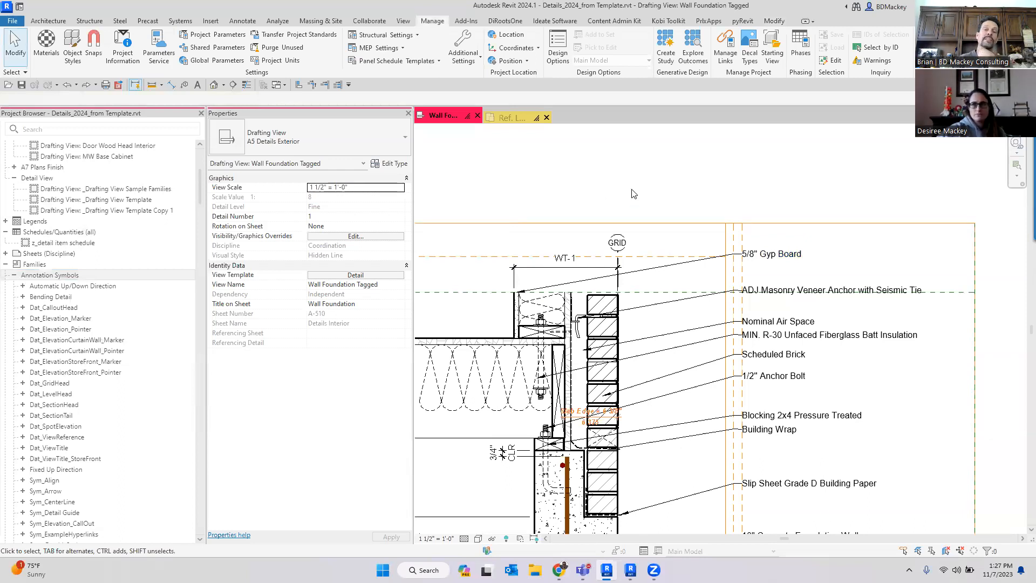
{"action": "scroll", "coordinate": [634, 194], "scroll_direction": "down", "scroll_amount": 2}
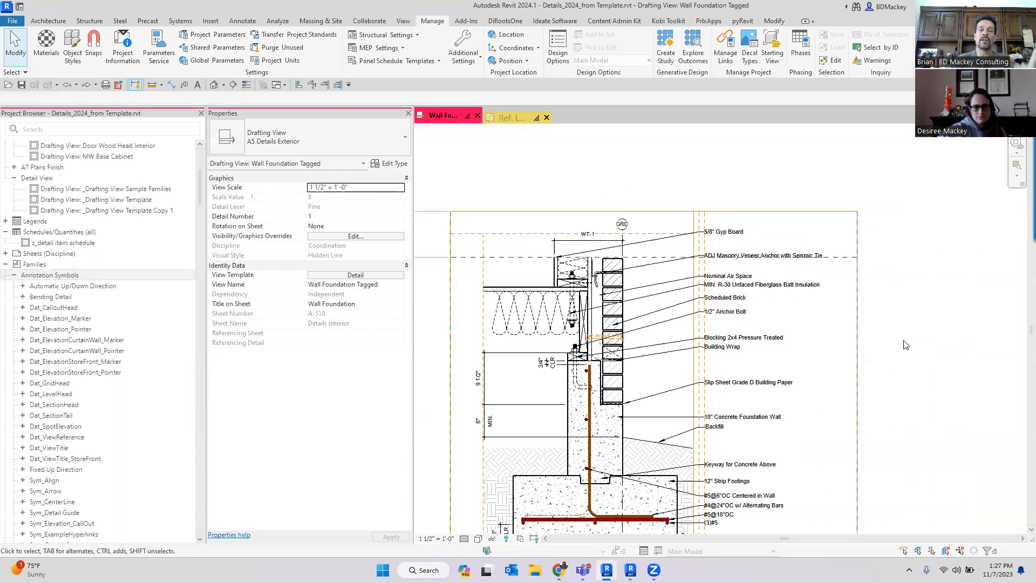
{"action": "middle_click_drag", "start_coordinate": [906, 345], "coordinate": [891, 291]}
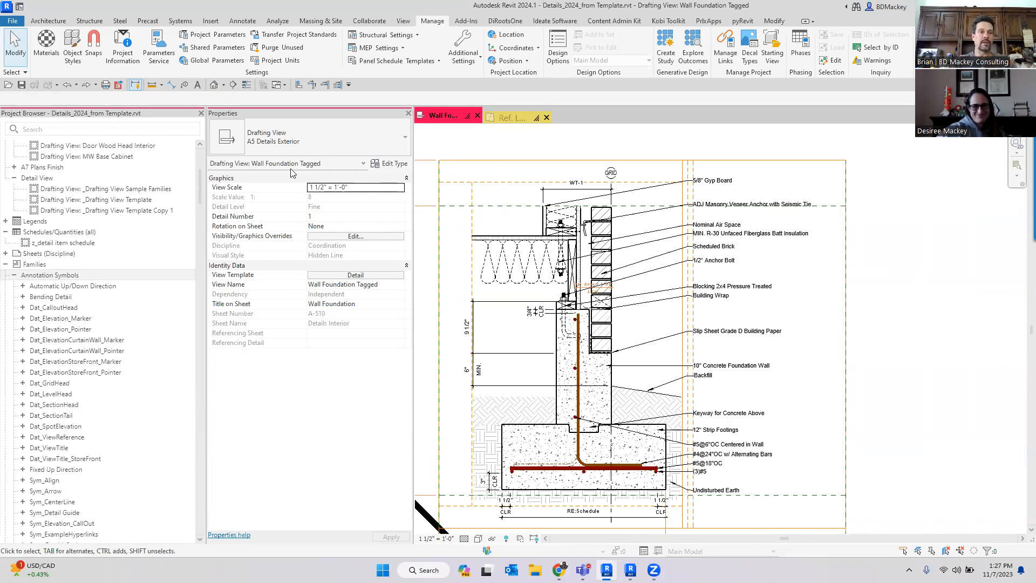
- Browse the family templates offered for a new family without creating one
{"action": "left_click", "coordinate": [12, 21]}
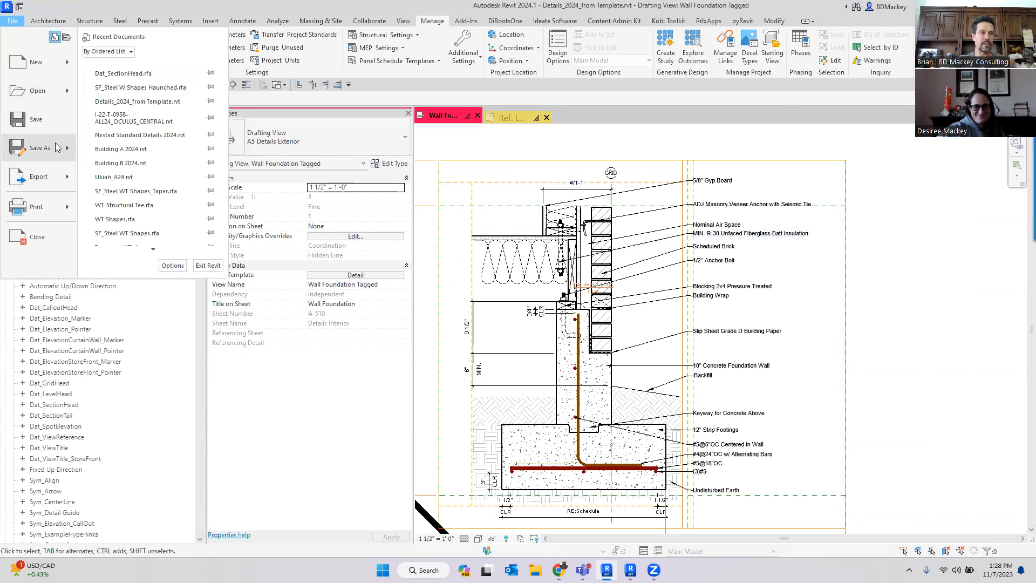
{"action": "mouse_move", "coordinate": [73, 67]}
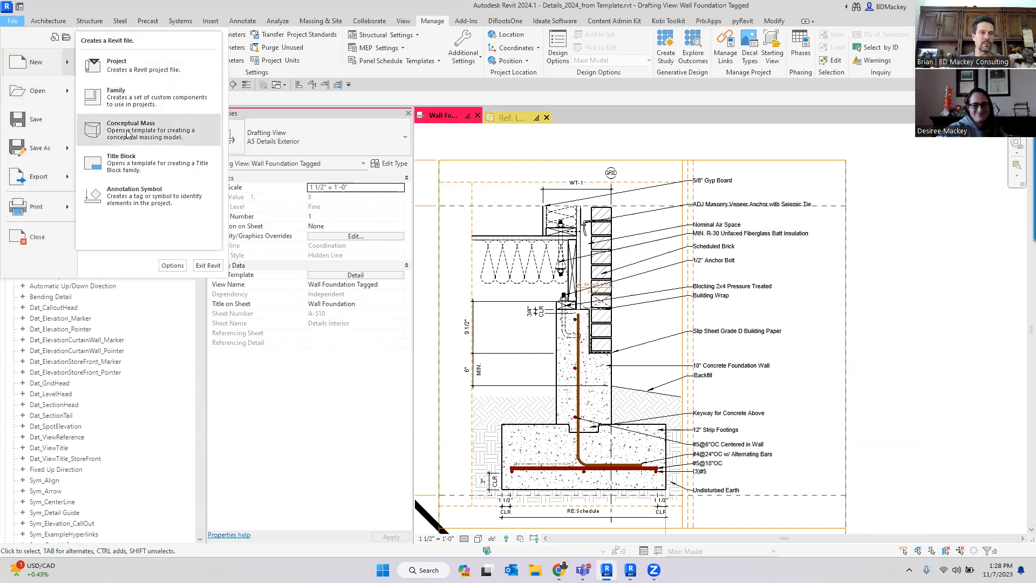
{"action": "left_click", "coordinate": [134, 99]}
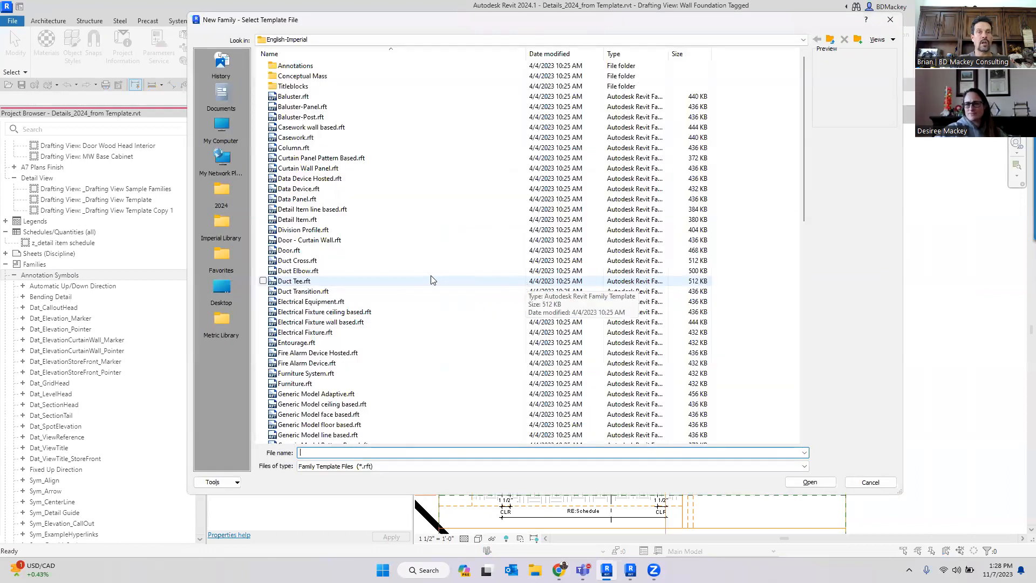
{"action": "scroll", "coordinate": [326, 334], "scroll_direction": "down", "scroll_amount": 2}
{"action": "scroll", "coordinate": [325, 335], "scroll_direction": "down", "scroll_amount": 7}
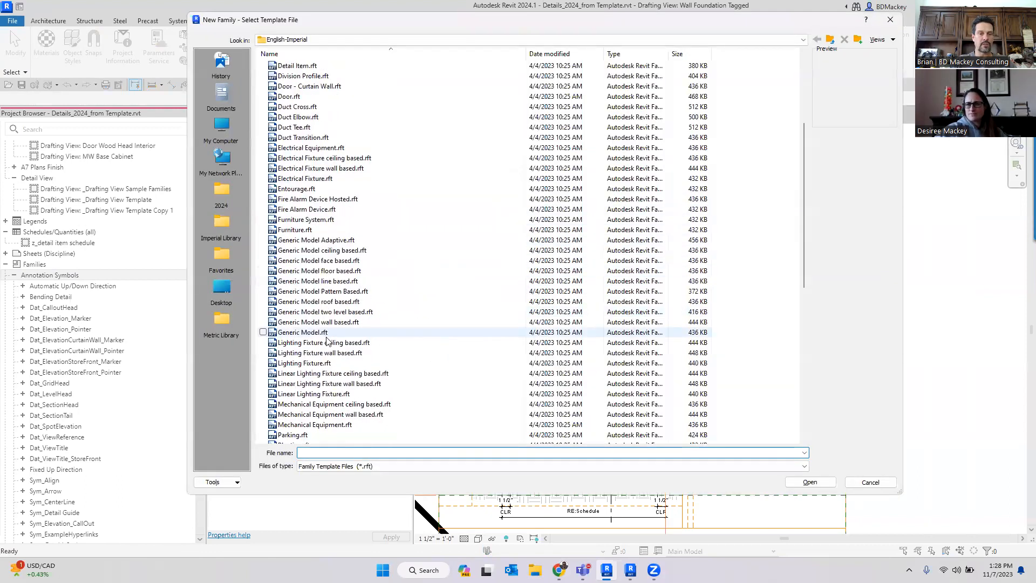
{"action": "left_click", "coordinate": [864, 475]}
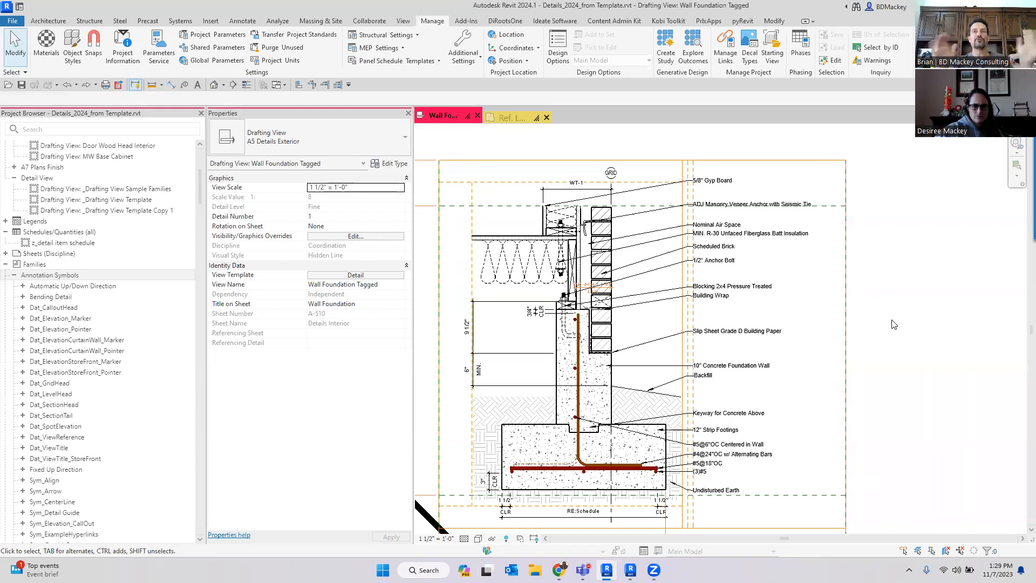
{"action": "scroll", "coordinate": [867, 326], "scroll_direction": "down", "scroll_amount": 2}
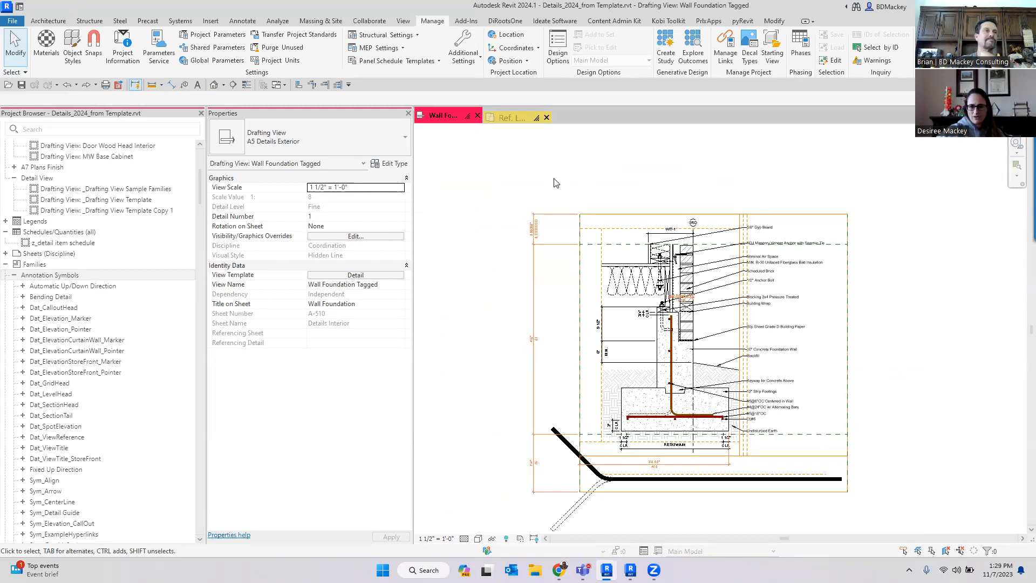
{"action": "scroll", "coordinate": [571, 195], "scroll_direction": "up", "scroll_amount": 2}
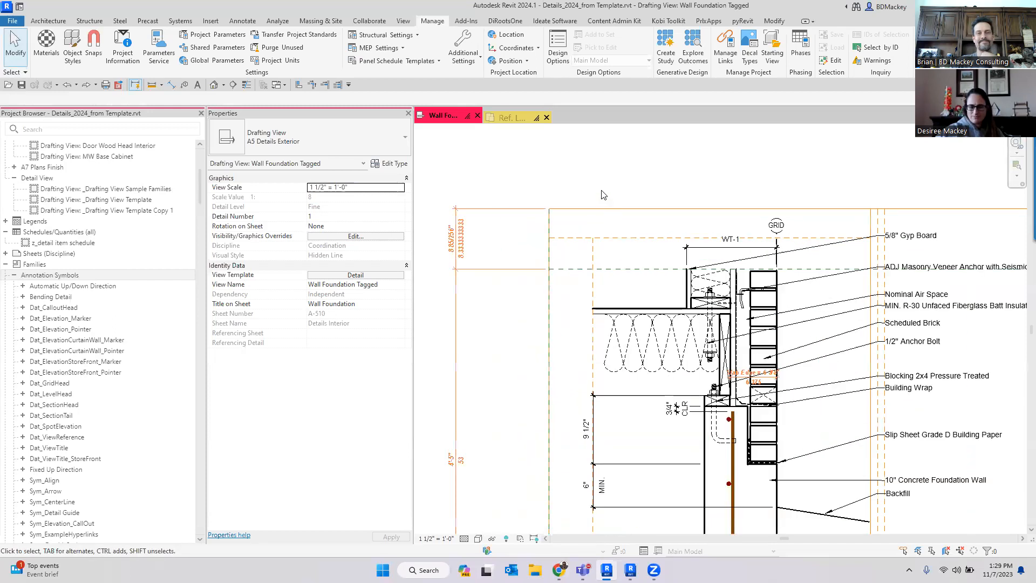
{"action": "scroll", "coordinate": [604, 195], "scroll_direction": "down", "scroll_amount": 1}
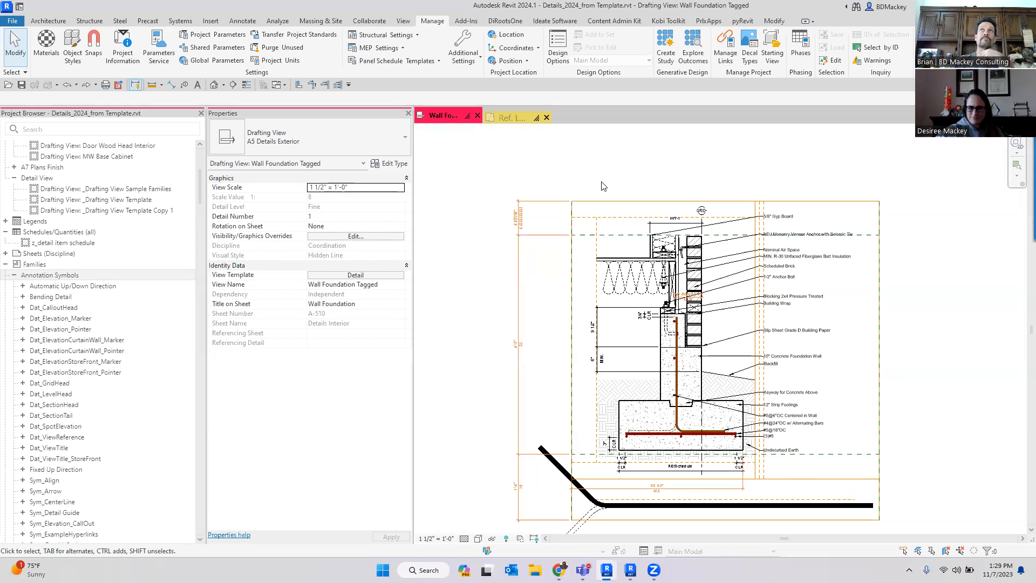
{"action": "middle_click_drag", "start_coordinate": [647, 202], "coordinate": [642, 205]}
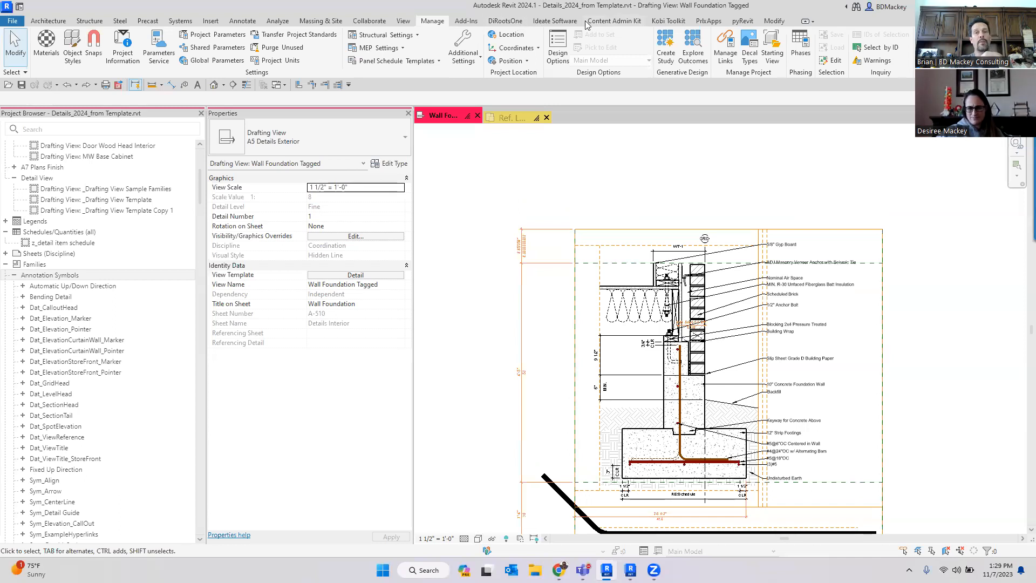
- Browse the Project Browser's Families list down to the Doors category
{"action": "left_click", "coordinate": [369, 22]}
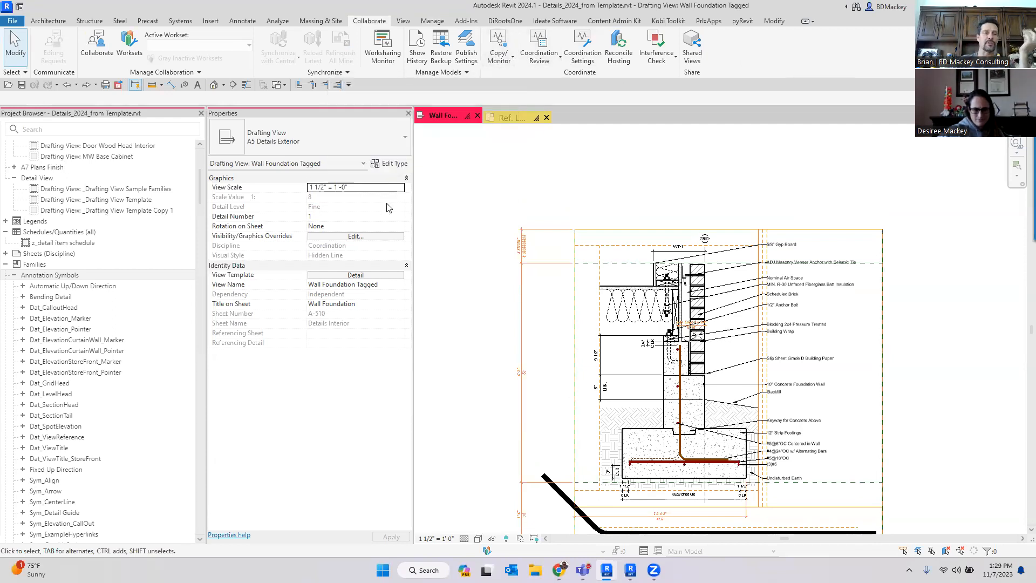
{"action": "left_click", "coordinate": [5, 264]}
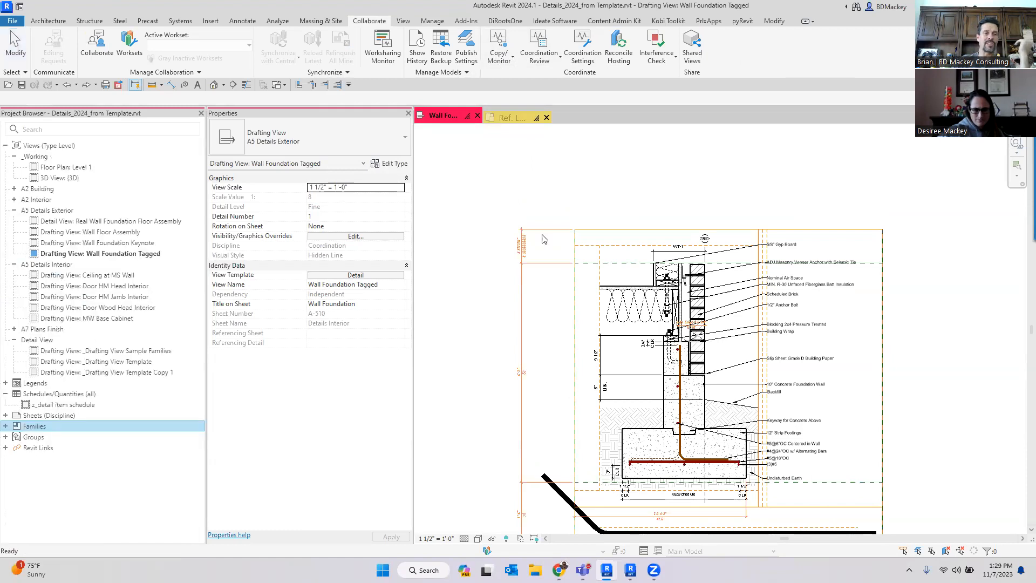
{"action": "left_click", "coordinate": [579, 186]}
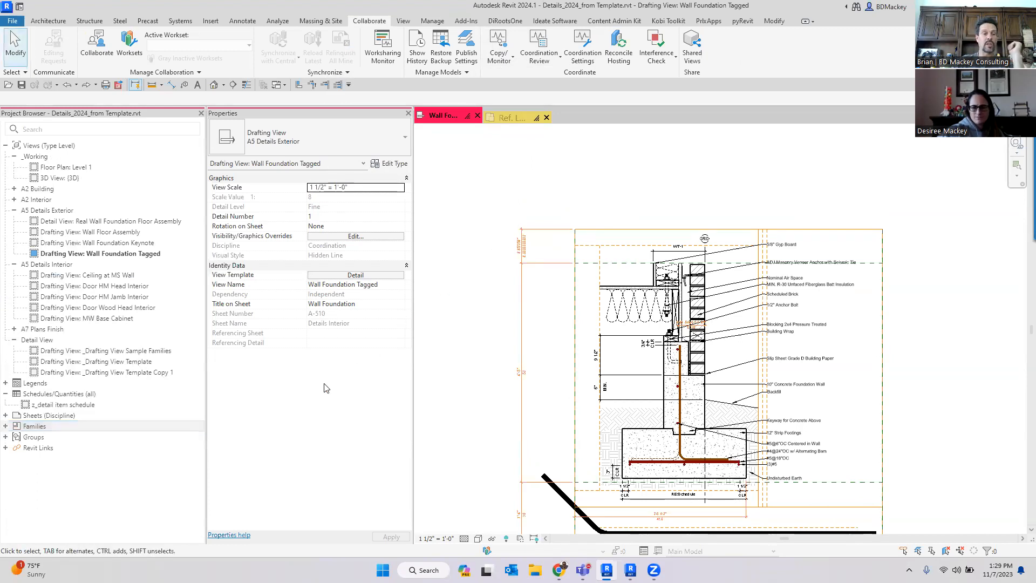
{"action": "double_click", "coordinate": [16, 426]}
{"action": "scroll", "coordinate": [140, 450], "scroll_direction": "down", "scroll_amount": 5}
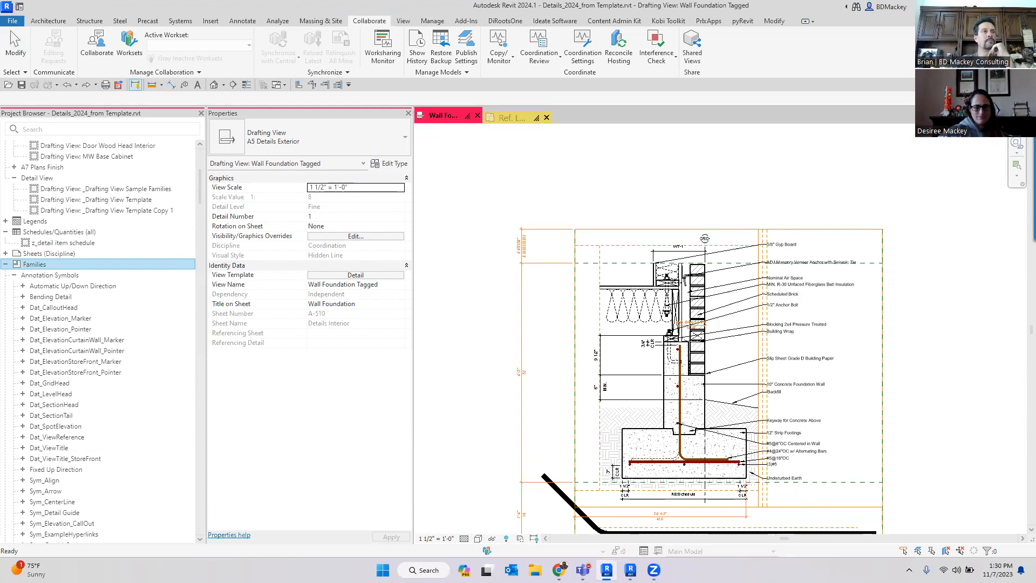
{"action": "left_click", "coordinate": [467, 388]}
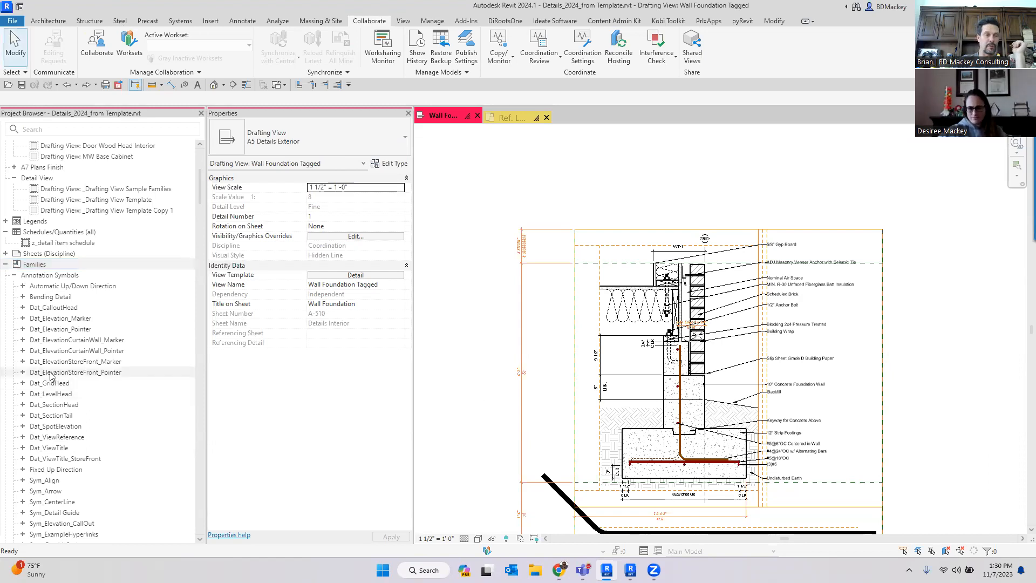
{"action": "left_click", "coordinate": [14, 275]}
{"action": "left_click", "coordinate": [14, 275]}
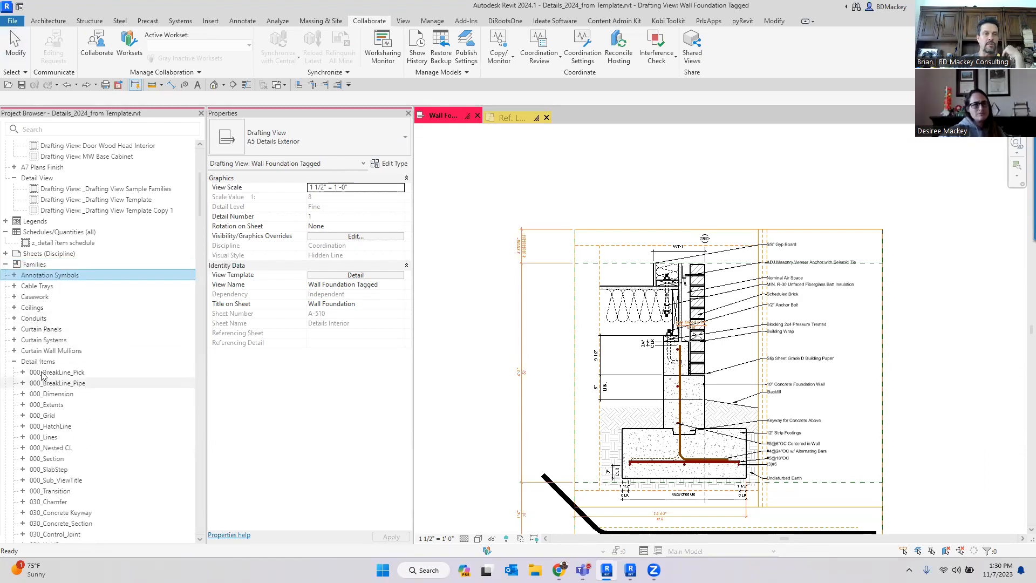
{"action": "left_click", "coordinate": [14, 362]}
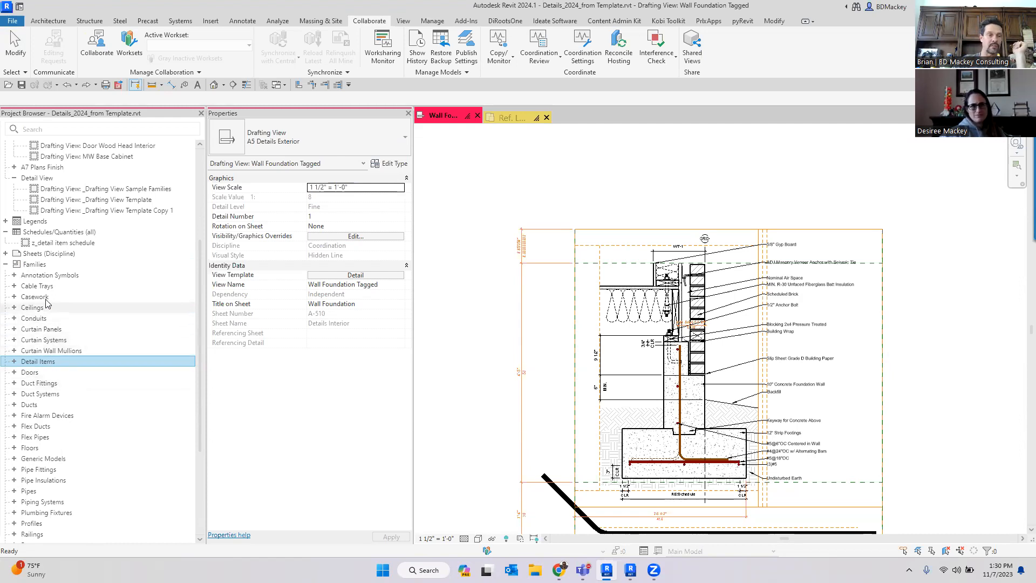
{"action": "double_click", "coordinate": [38, 374]}
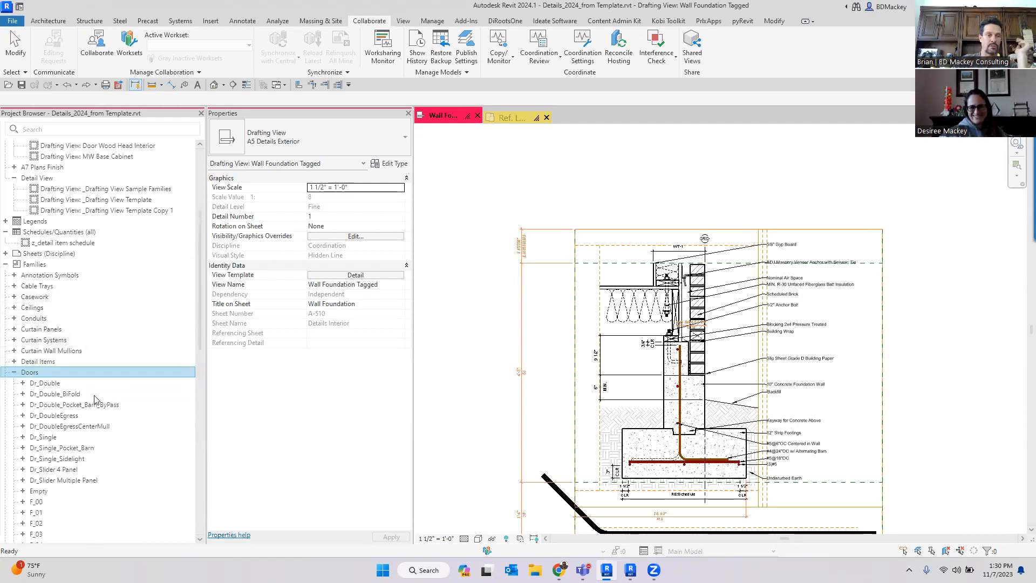
- Edit the Dr_Double door family and expand its Elevations views
{"action": "right_click", "coordinate": [52, 384]}
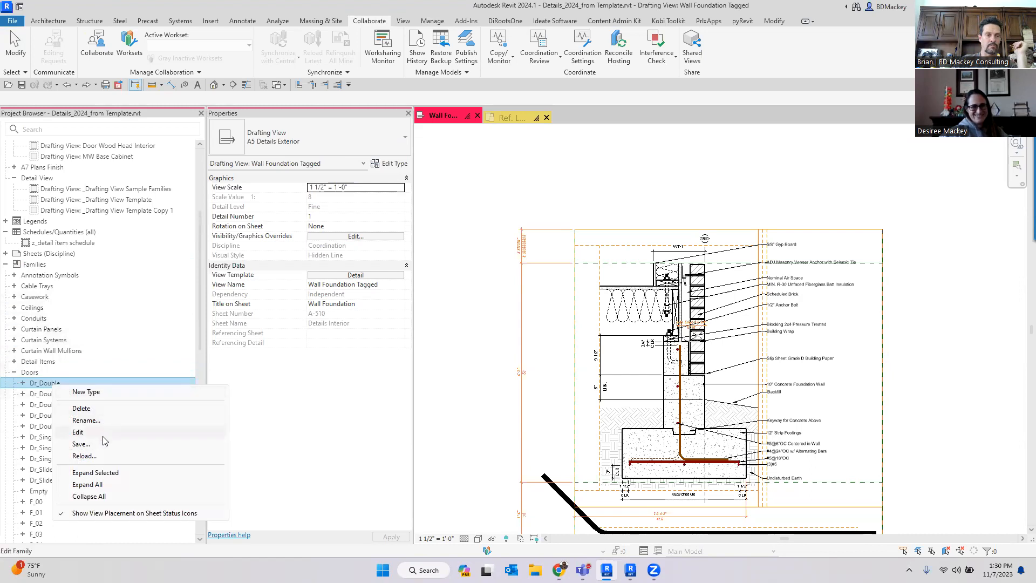
{"action": "left_click", "coordinate": [103, 435]}
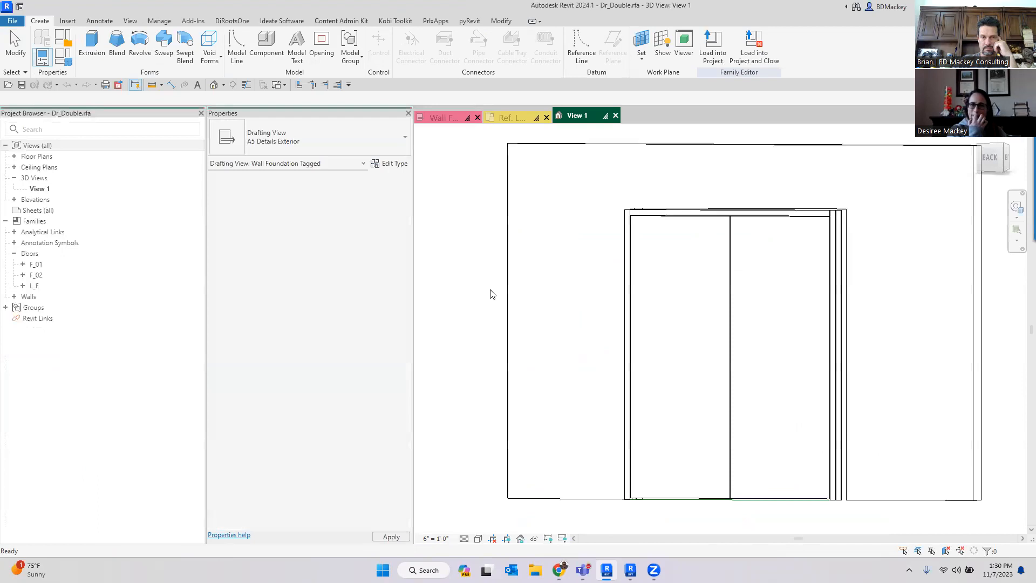
{"action": "scroll", "coordinate": [523, 313], "scroll_direction": "down", "scroll_amount": 3}
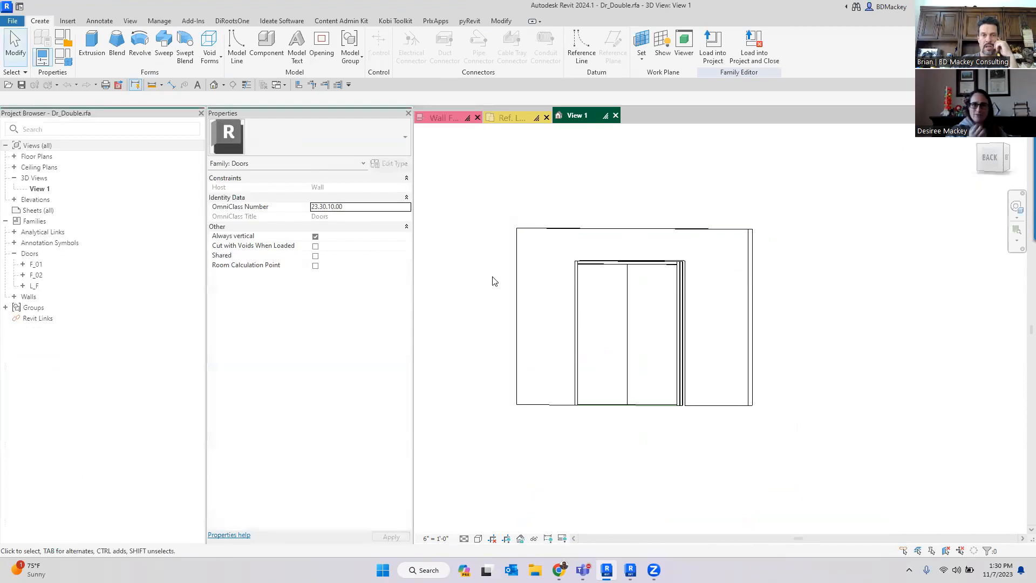
{"action": "double_click", "coordinate": [36, 199]}
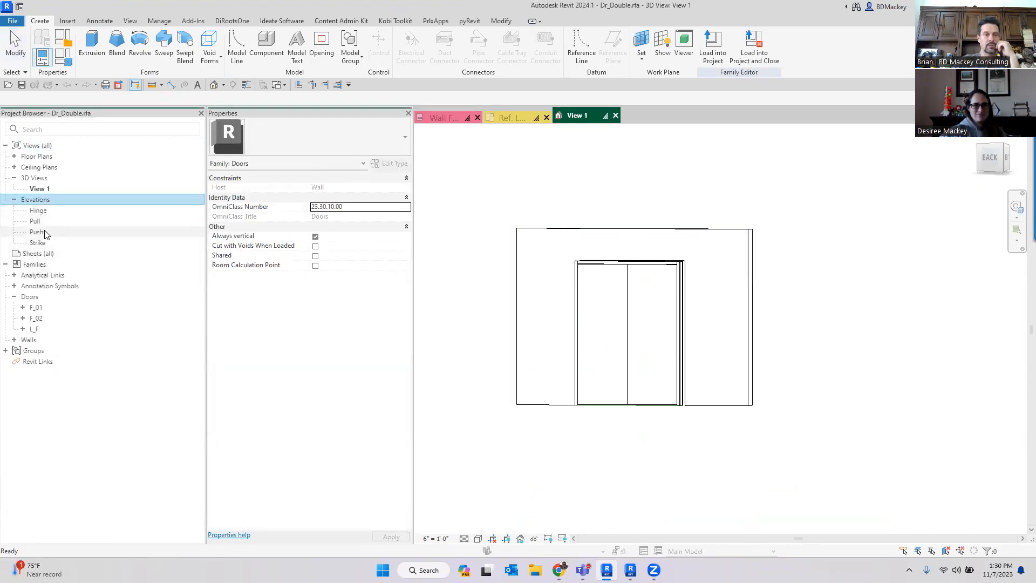
- Open the Hinge and Push elevation views of the door family
{"action": "double_click", "coordinate": [38, 210]}
{"action": "left_click", "coordinate": [662, 360]}
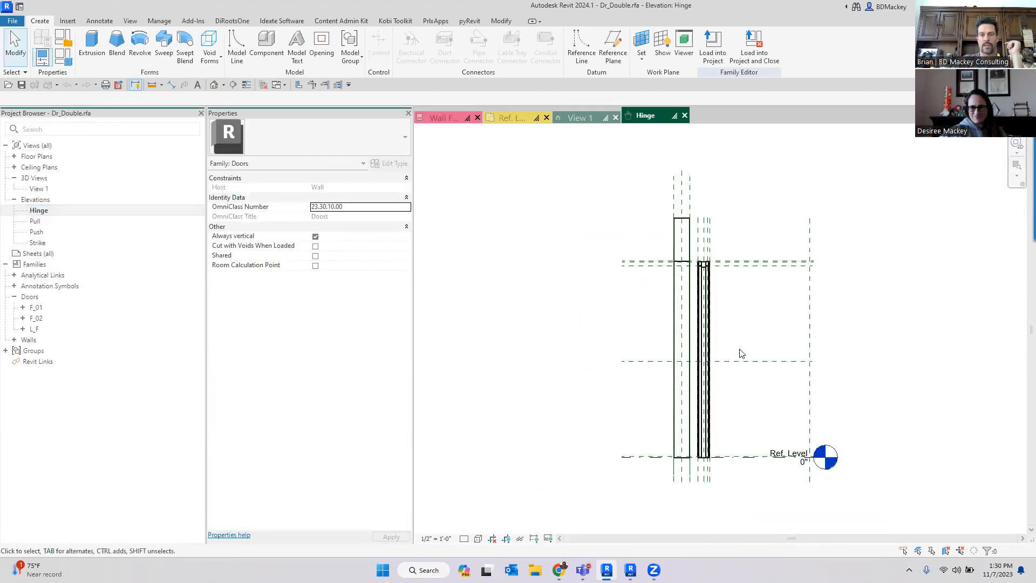
{"action": "double_click", "coordinate": [37, 232]}
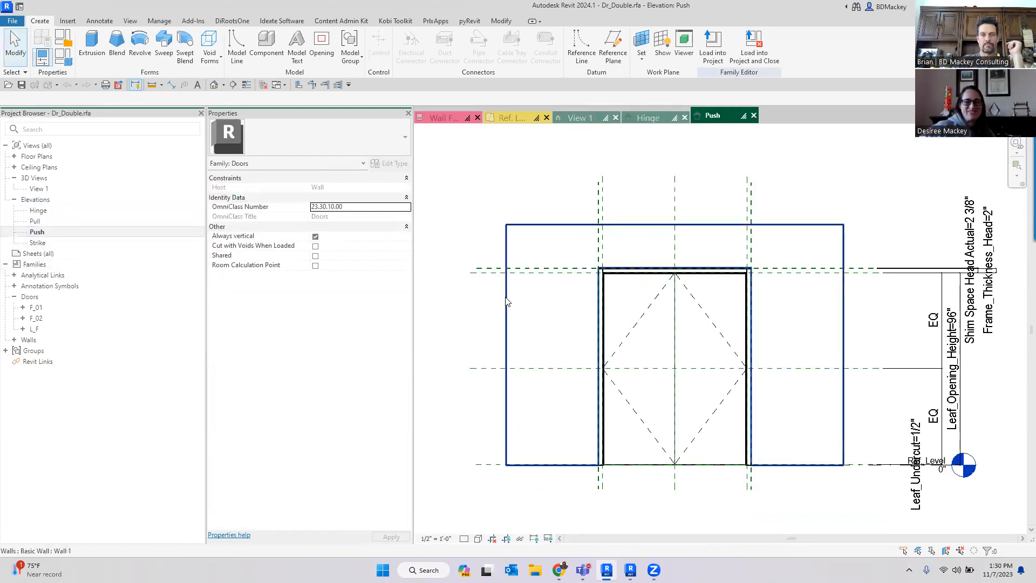
- Delete the host wall in the Push elevation, removing its constraints and deleting the door instances that no longer cut
{"action": "left_click", "coordinate": [537, 381]}
{"action": "left_click_drag", "start_coordinate": [508, 343], "coordinate": [843, 354]}
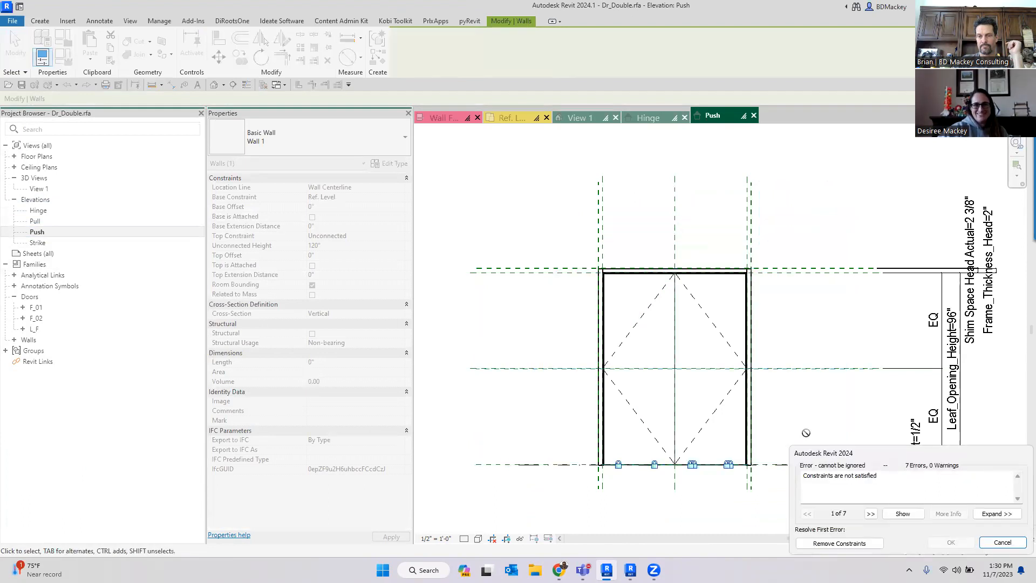
{"action": "left_click", "coordinate": [863, 544]}
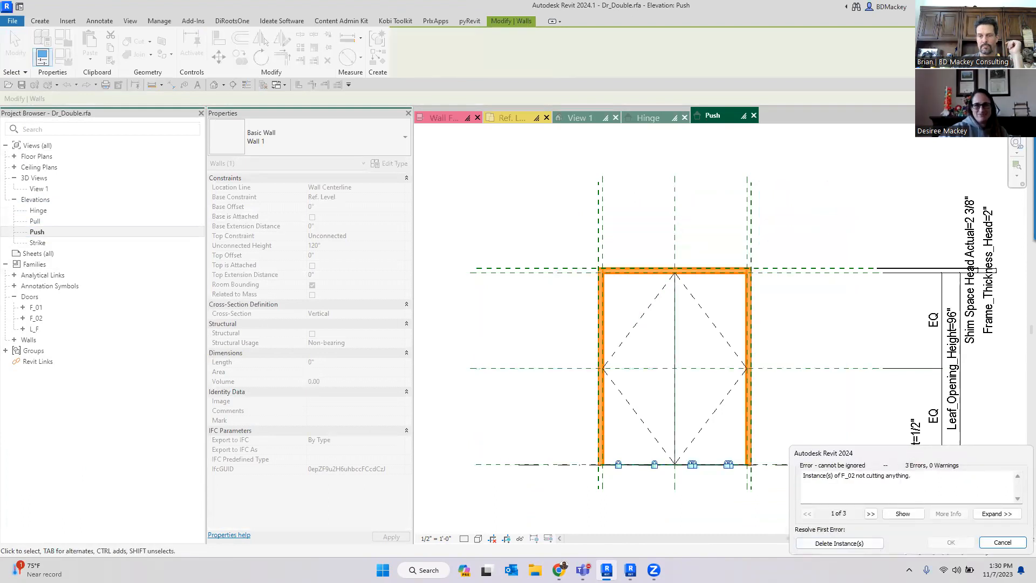
{"action": "left_click", "coordinate": [858, 542]}
{"action": "scroll", "coordinate": [837, 221], "scroll_direction": "down", "scroll_amount": 2}
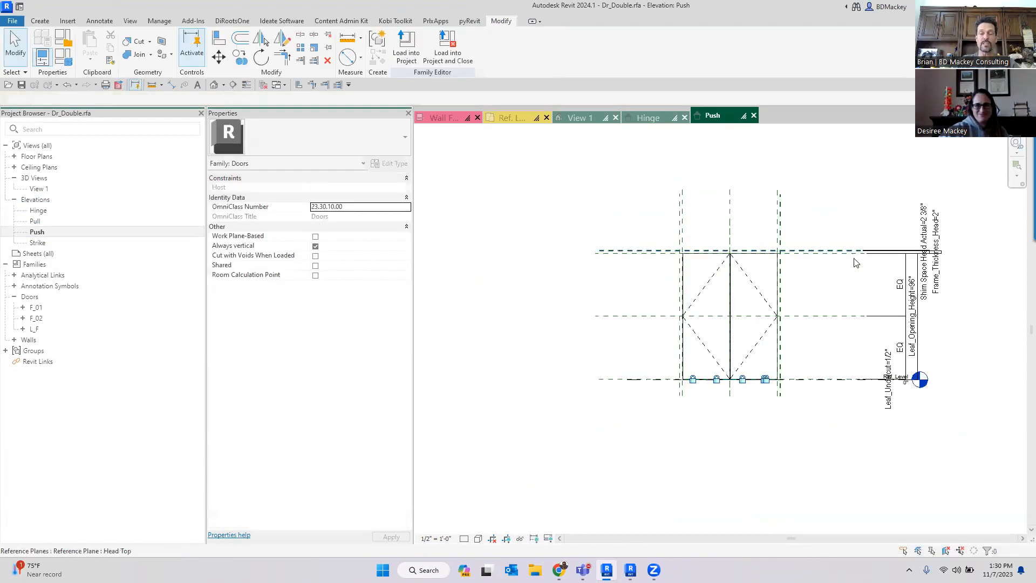
- Examine the door without its wall in the 3D view
{"action": "left_click", "coordinate": [186, 188]}
{"action": "left_click", "coordinate": [560, 174]}
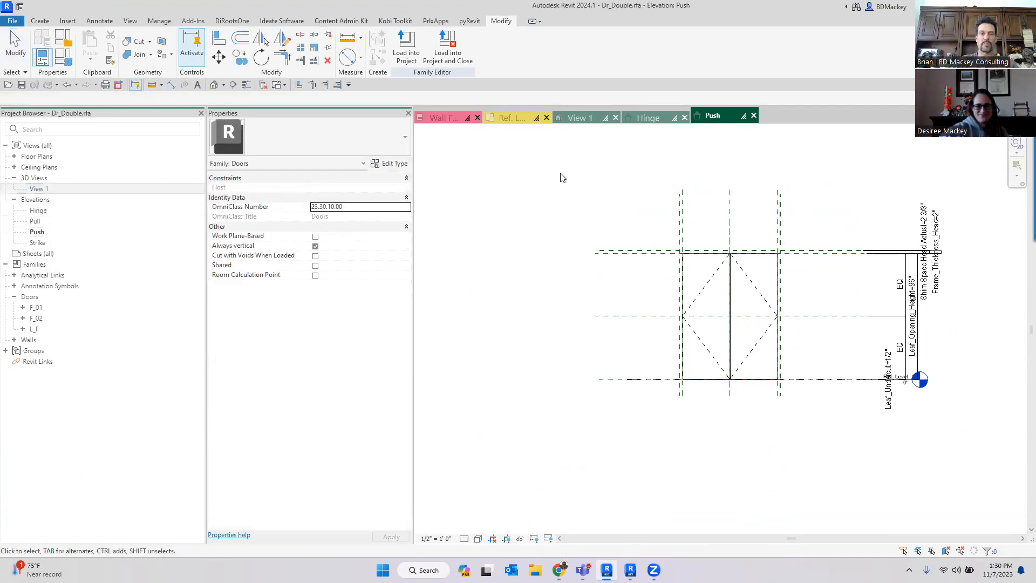
{"action": "left_click", "coordinate": [577, 117]}
{"action": "middle_click_drag", "start_coordinate": [753, 354], "coordinate": [512, 254], "text": "shift"}
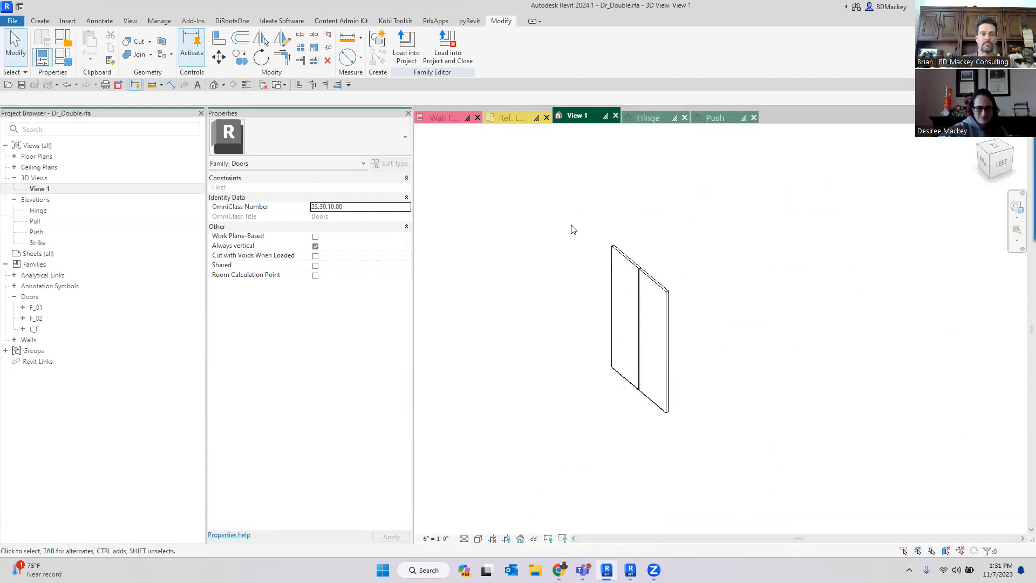
{"action": "left_click", "coordinate": [320, 186]}
{"action": "left_click", "coordinate": [496, 221]}
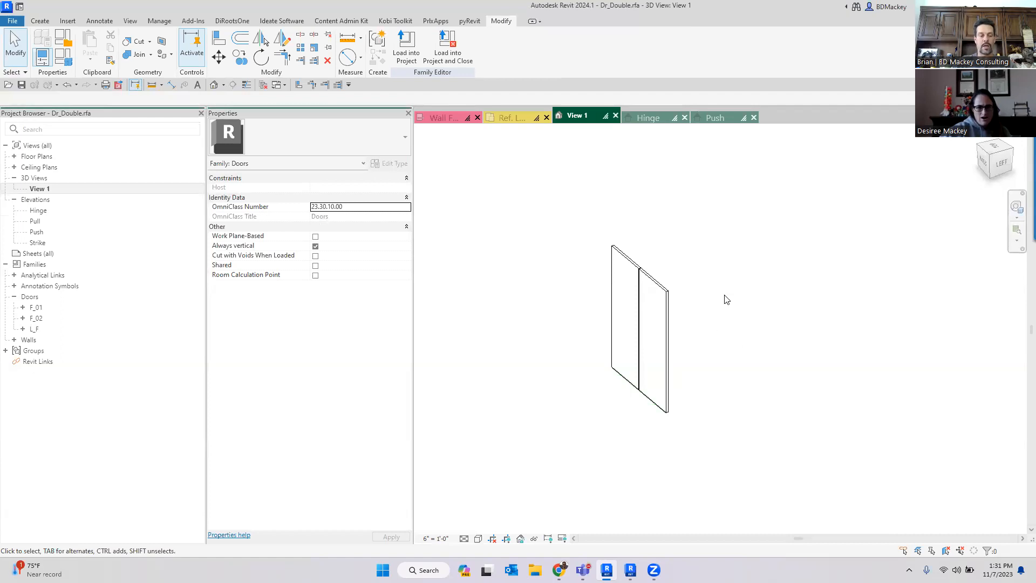
- Close the door family and collapse the Doors category in the Project Browser
{"action": "key", "text": "ctrl+w"}
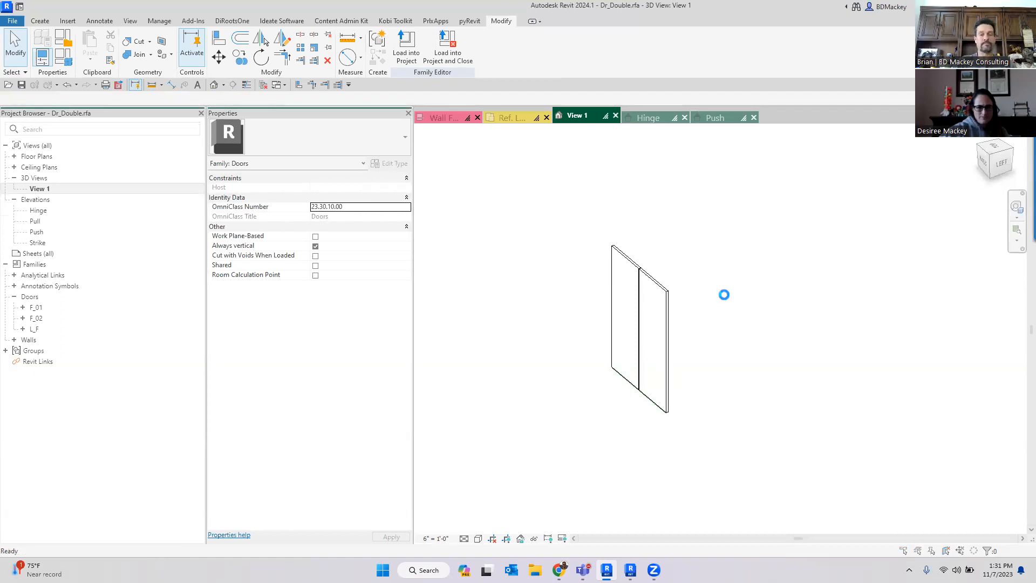
{"action": "left_click", "coordinate": [540, 285]}
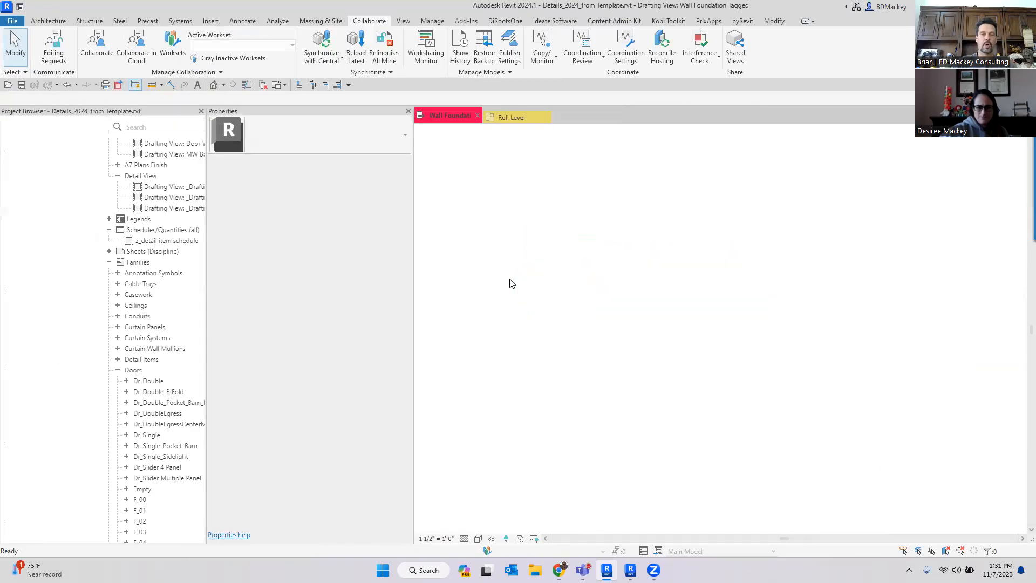
{"action": "left_click", "coordinate": [15, 370]}
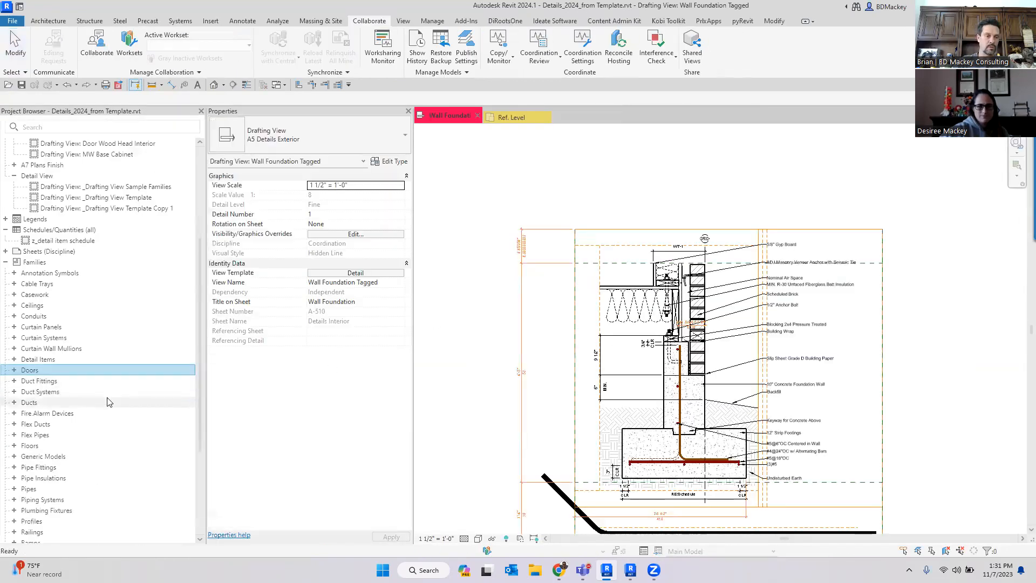
- Open a family file and browse the Imperial library's Mechanical and MEP folders
{"action": "scroll", "coordinate": [59, 489], "scroll_direction": "down", "scroll_amount": 2}
{"action": "left_click", "coordinate": [475, 177]}
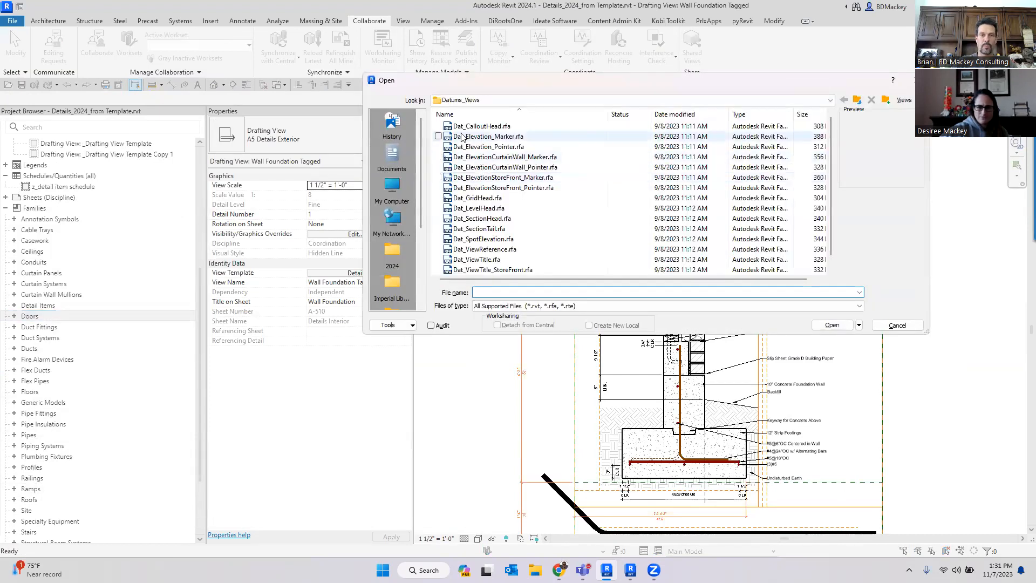
{"action": "left_click", "coordinate": [392, 283]}
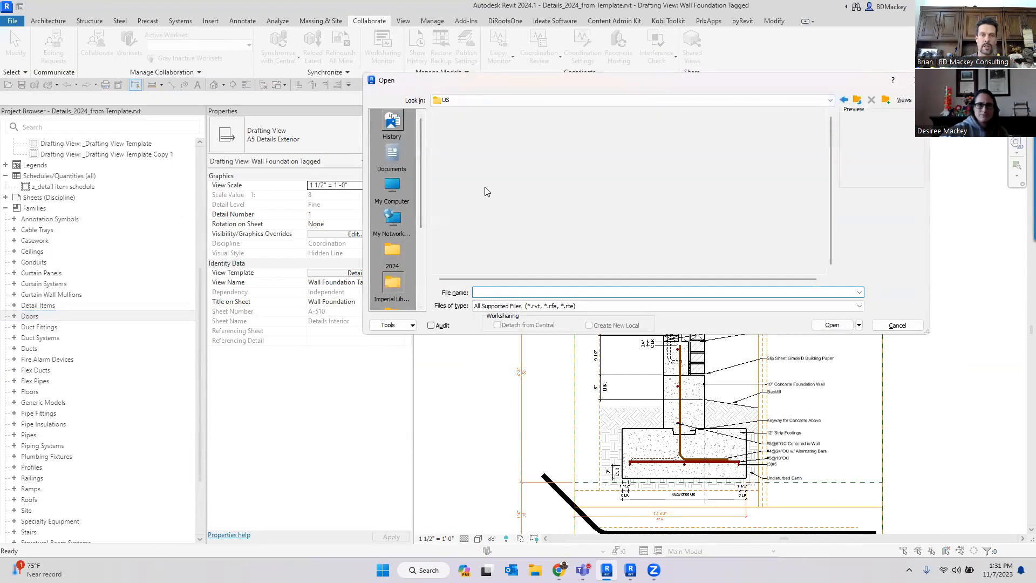
{"action": "scroll", "coordinate": [497, 242], "scroll_direction": "down", "scroll_amount": 1}
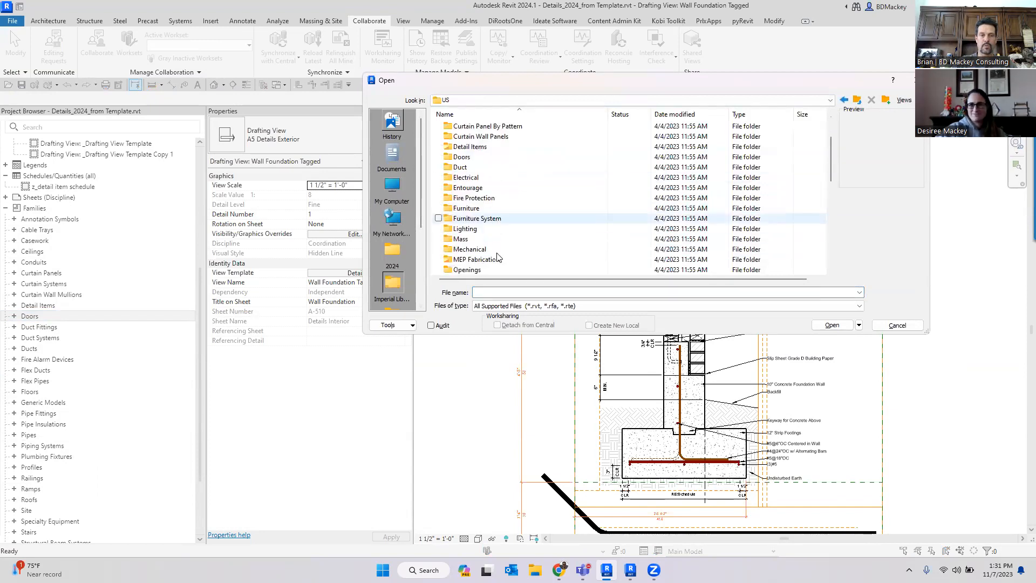
{"action": "double_click", "coordinate": [470, 249]}
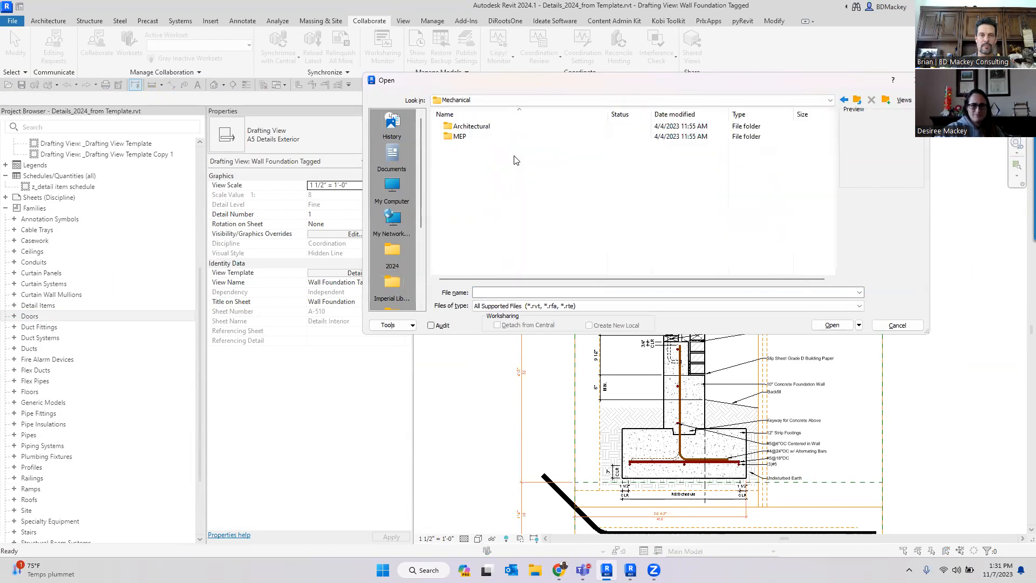
{"action": "double_click", "coordinate": [482, 136]}
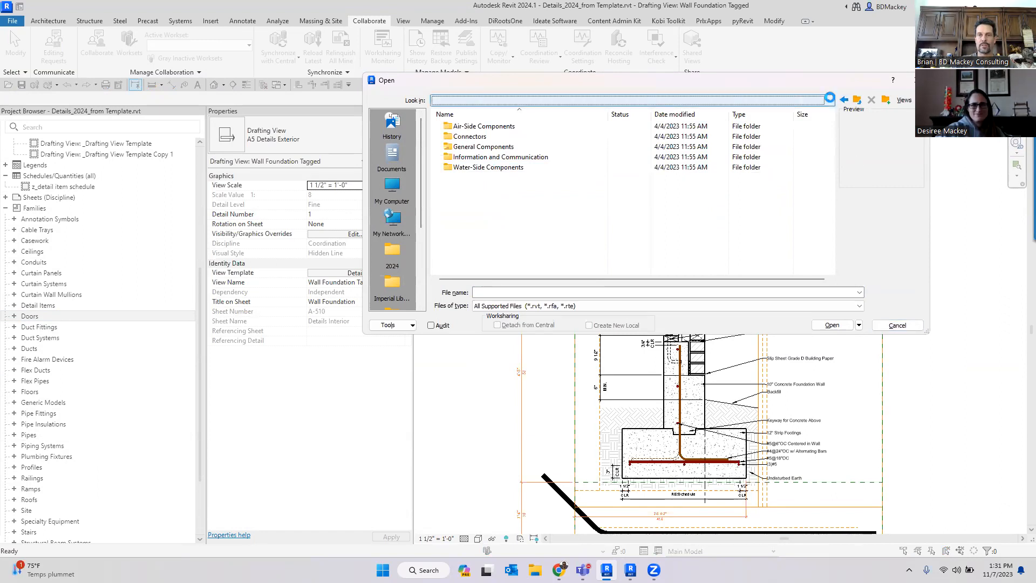
- Navigate to the RVT 2024 Libraries, English-Imperial, US, Lighting, MEP, Internal folder
{"action": "left_click", "coordinate": [742, 101]}
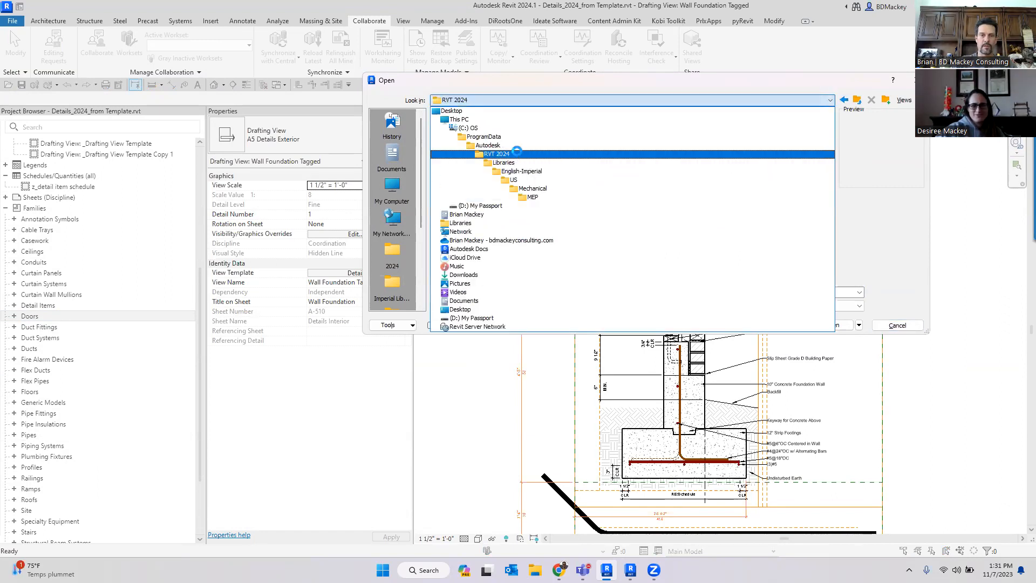
{"action": "left_click", "coordinate": [517, 154]}
{"action": "left_click", "coordinate": [478, 166]}
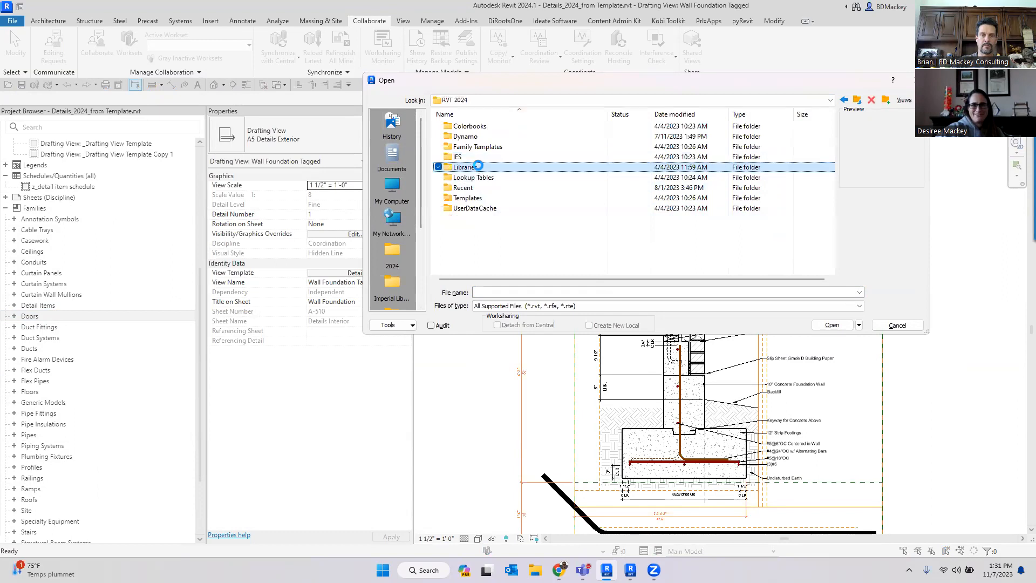
{"action": "double_click", "coordinate": [483, 136]}
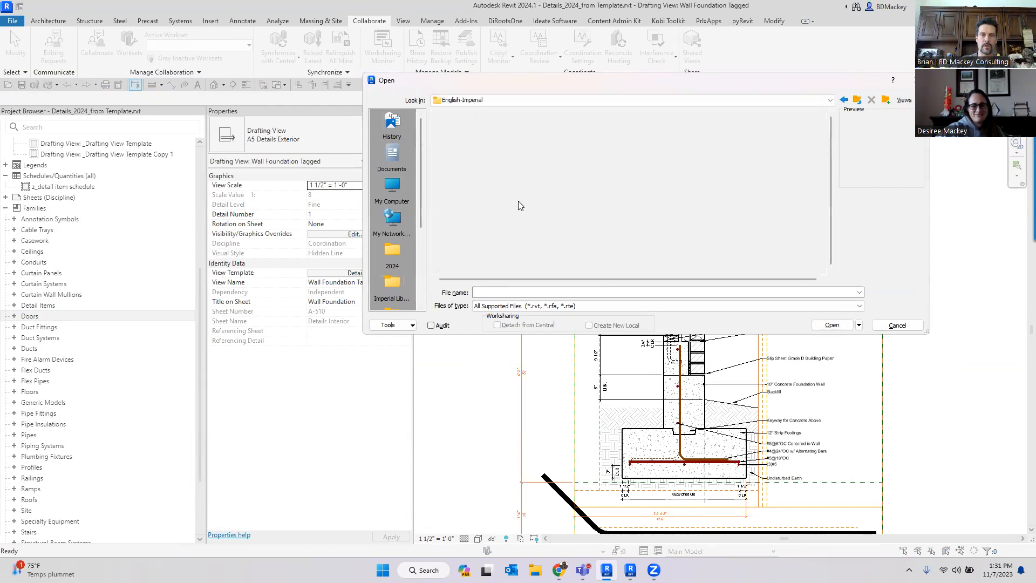
{"action": "double_click", "coordinate": [454, 128]}
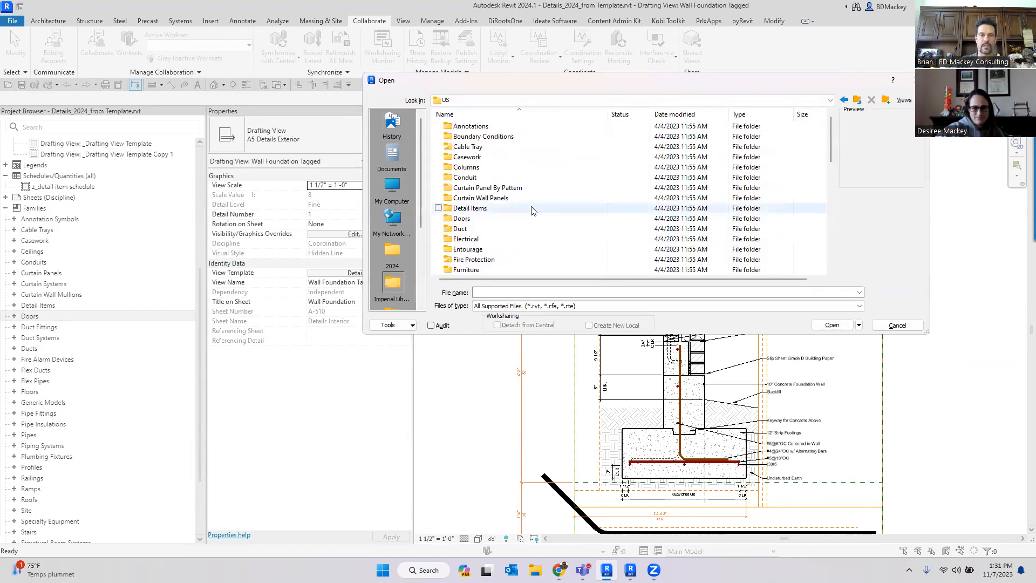
{"action": "scroll", "coordinate": [502, 240], "scroll_direction": "down", "scroll_amount": 7}
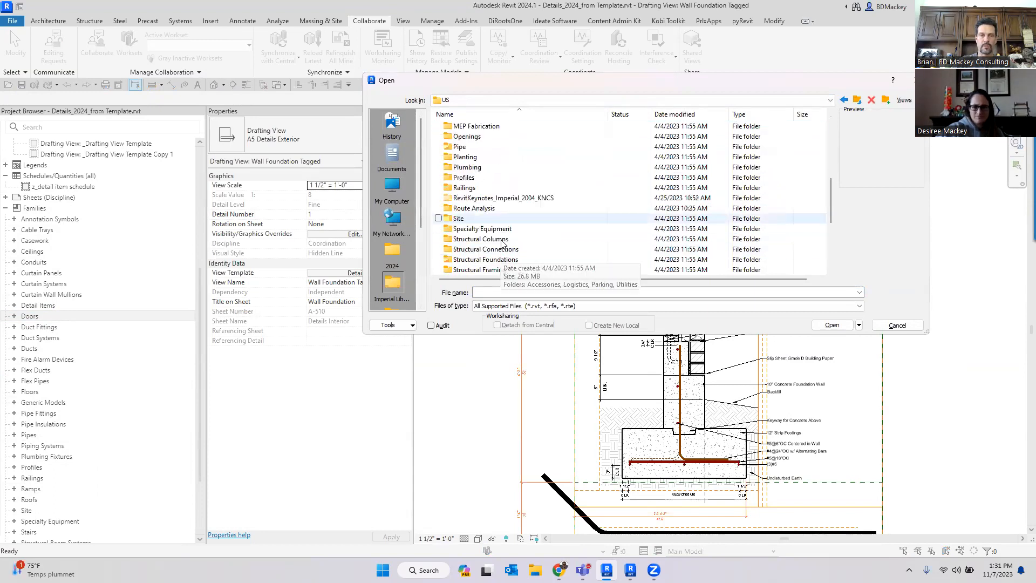
{"action": "scroll", "coordinate": [502, 243], "scroll_direction": "up", "scroll_amount": 1}
{"action": "double_click", "coordinate": [475, 127]}
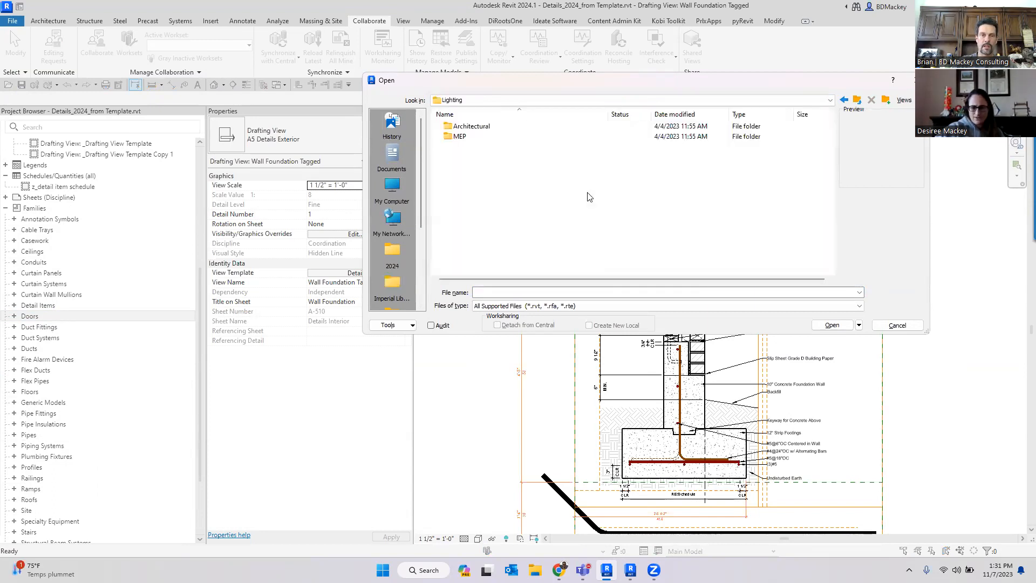
{"action": "double_click", "coordinate": [459, 136]}
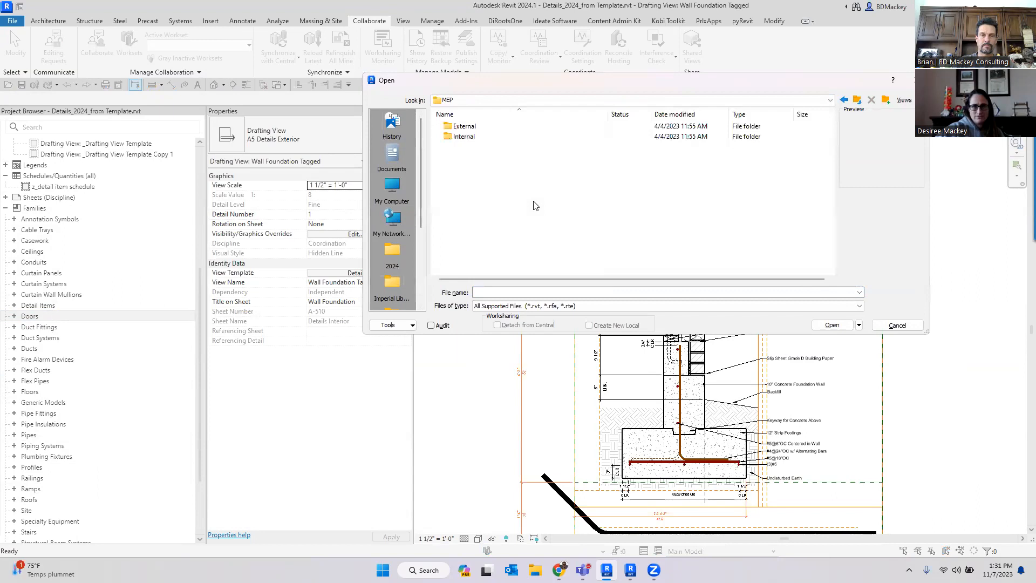
{"action": "double_click", "coordinate": [463, 138]}
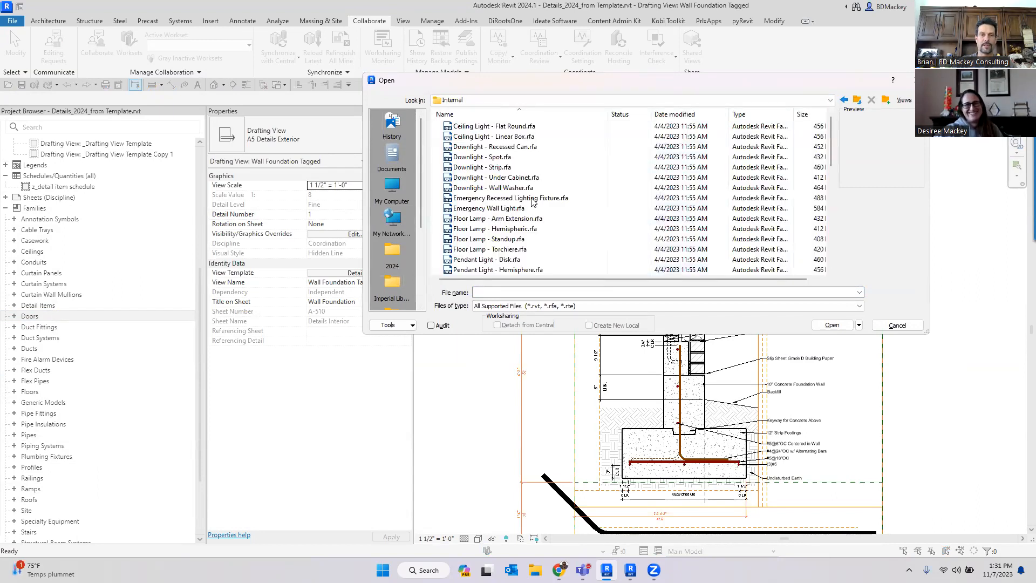
- Open the Emergency Wall Light.rfa family and continue opening the file
{"action": "left_click", "coordinate": [512, 168]}
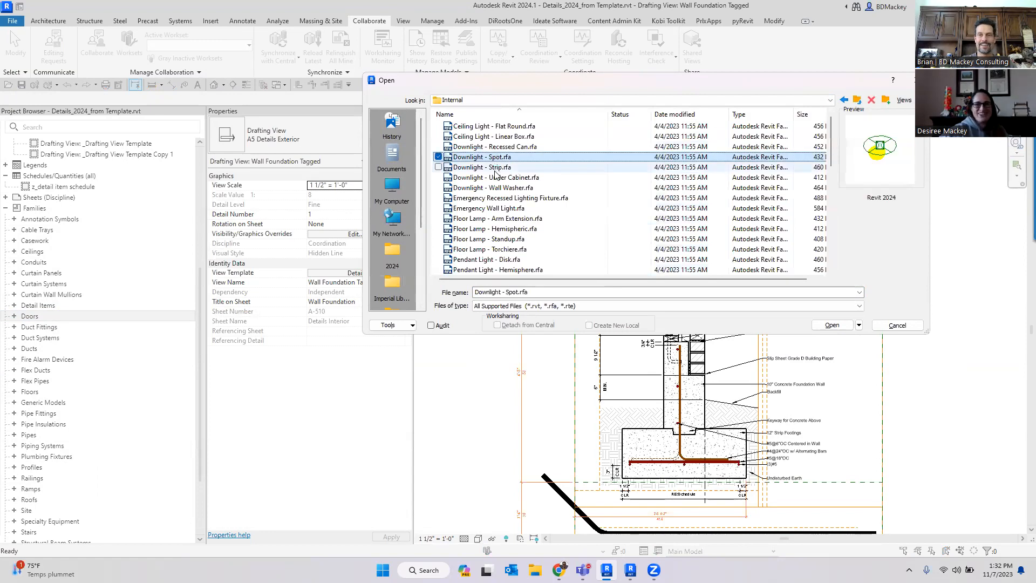
{"action": "left_click", "coordinate": [497, 210]}
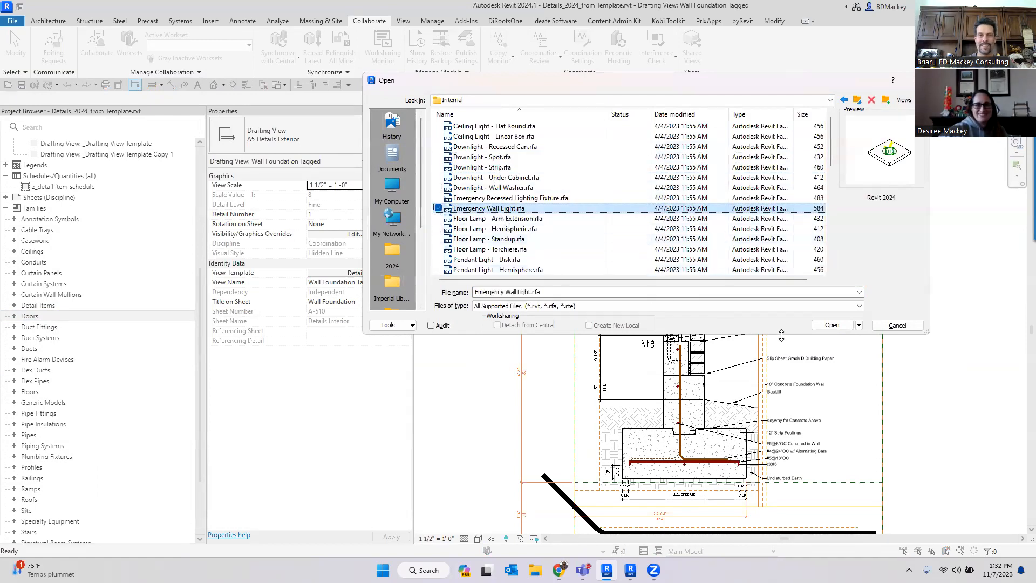
{"action": "left_click", "coordinate": [832, 326]}
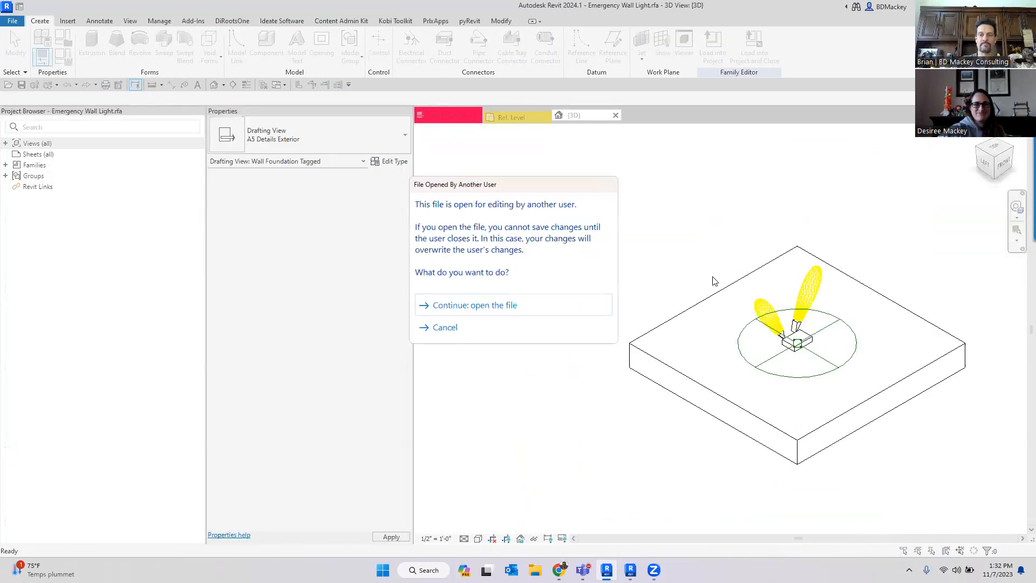
{"action": "left_click", "coordinate": [489, 306]}
- Delete the host slab extrusion from the Emergency Wall Light family
{"action": "left_click", "coordinate": [722, 321]}
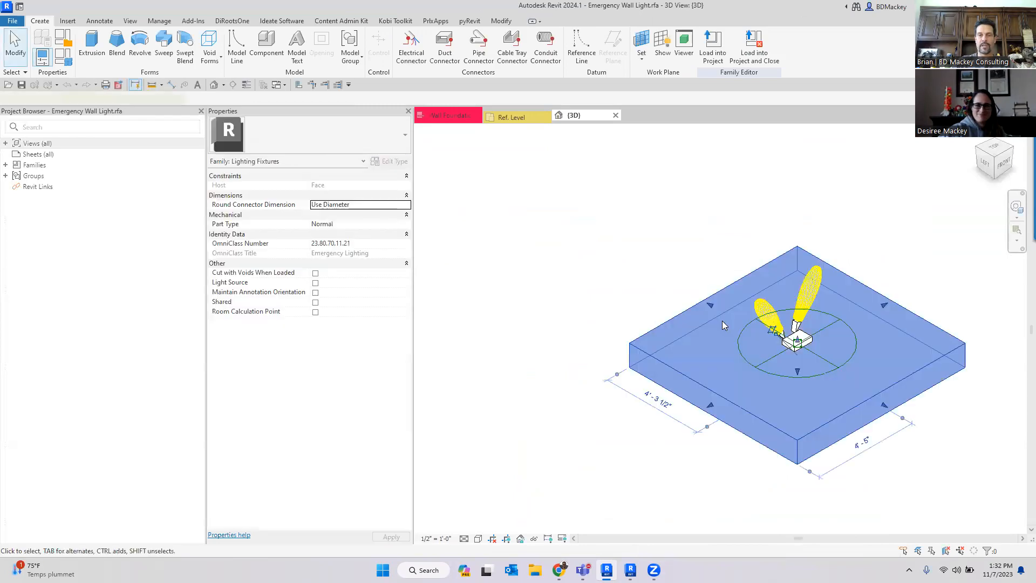
{"action": "left_click_drag", "start_coordinate": [745, 326], "coordinate": [792, 358]}
{"action": "scroll", "coordinate": [891, 396], "scroll_direction": "up", "scroll_amount": 4}
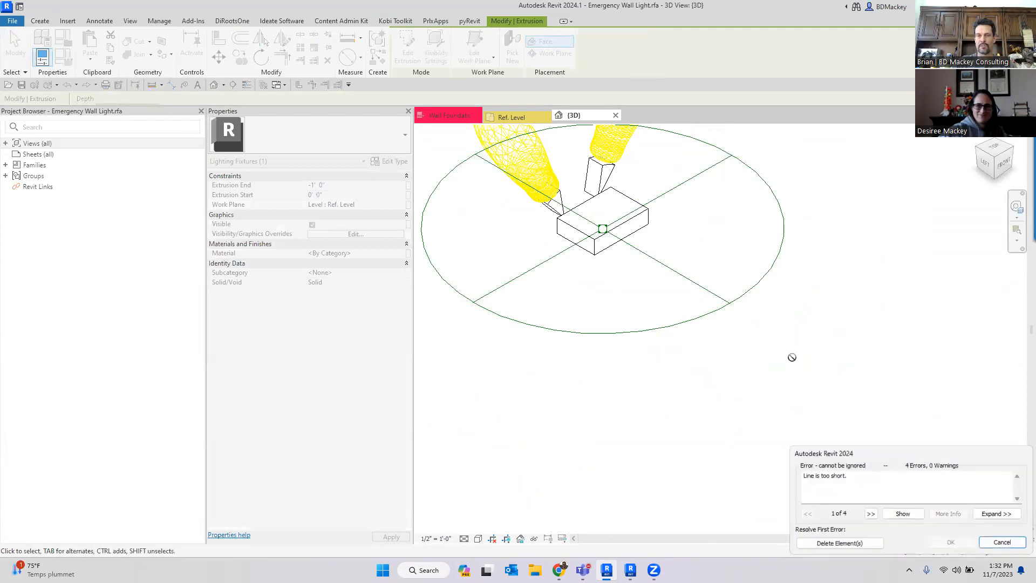
{"action": "left_click", "coordinate": [840, 543]}
{"action": "scroll", "coordinate": [776, 334], "scroll_direction": "down", "scroll_amount": 4}
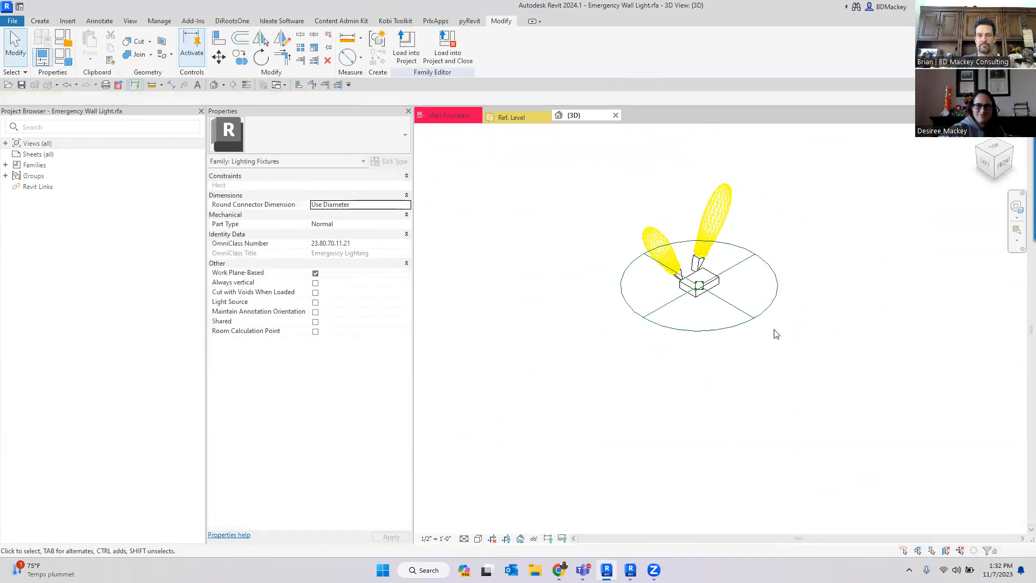
{"action": "scroll", "coordinate": [776, 334], "scroll_direction": "down", "scroll_amount": 1}
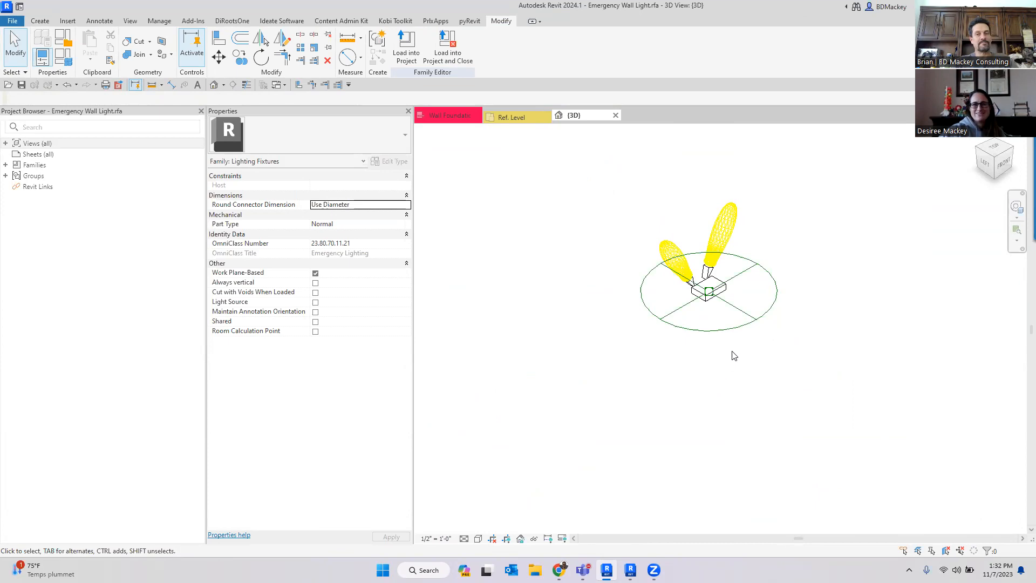
- Orbit and zoom around the light fixture geometry in the 3D view
{"action": "middle_click_drag", "start_coordinate": [793, 350], "coordinate": [748, 448], "text": "shift"}
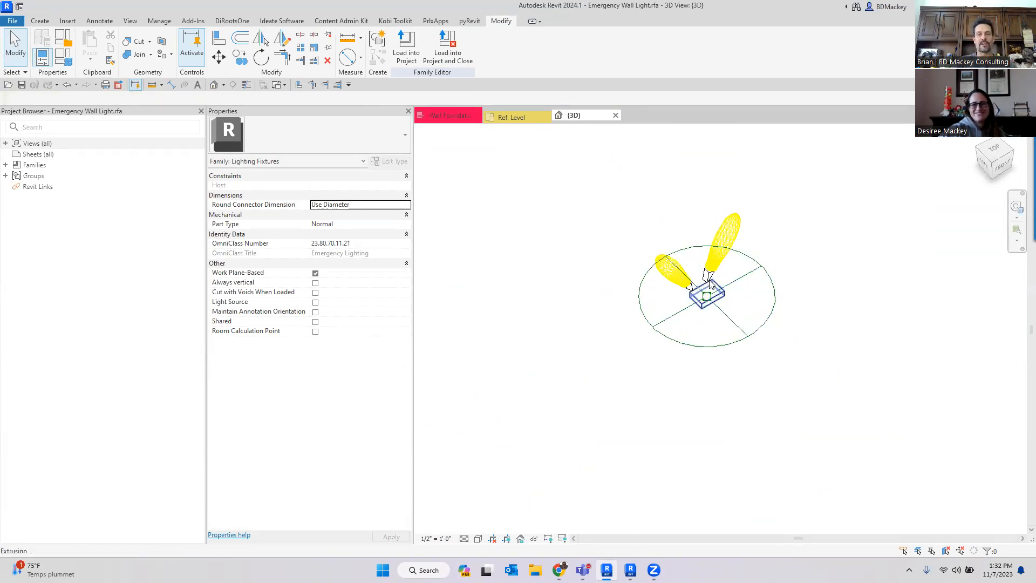
{"action": "scroll", "coordinate": [712, 283], "scroll_direction": "up", "scroll_amount": 4}
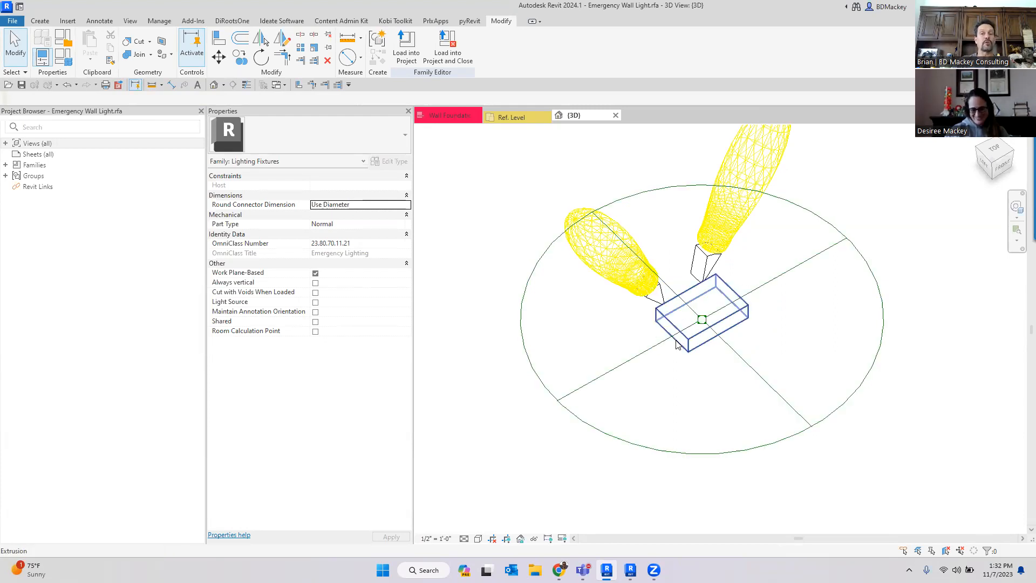
{"action": "scroll", "coordinate": [469, 219], "scroll_direction": "down", "scroll_amount": 5}
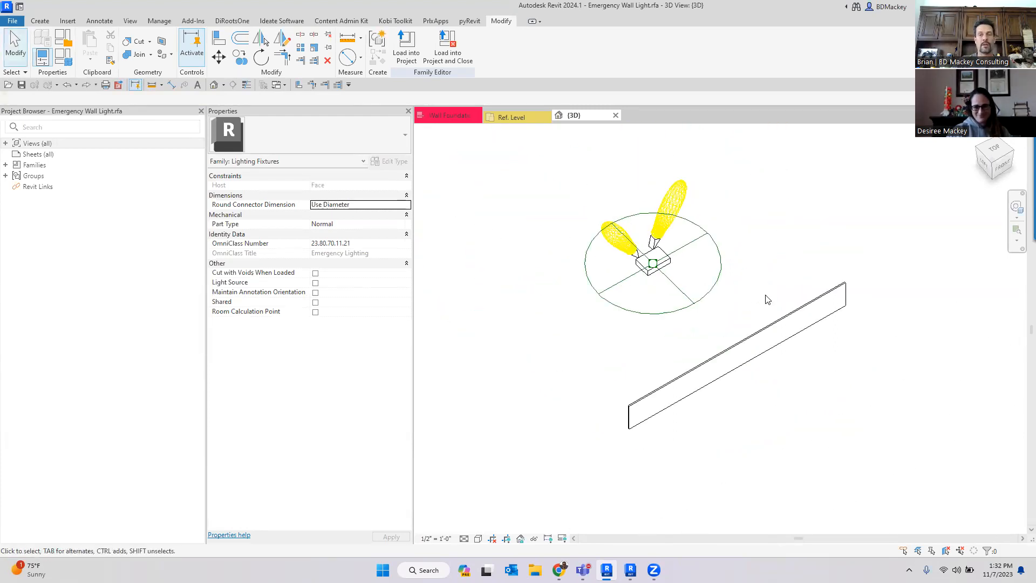
{"action": "scroll", "coordinate": [810, 334], "scroll_direction": "up", "scroll_amount": 3}
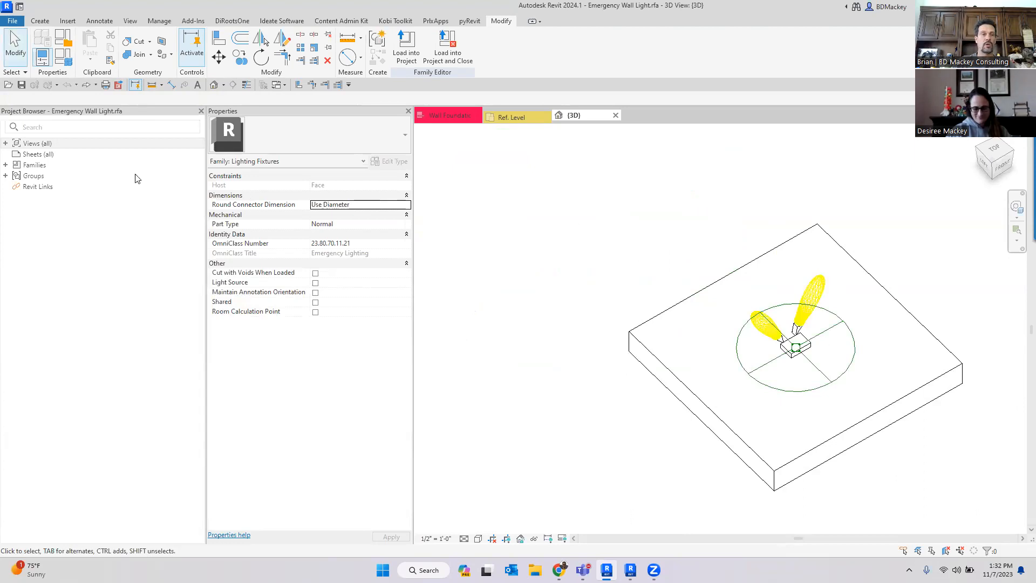
- Open the family's Front, Right, Left and Back elevation views to inspect the light fixture
{"action": "left_click", "coordinate": [6, 143]}
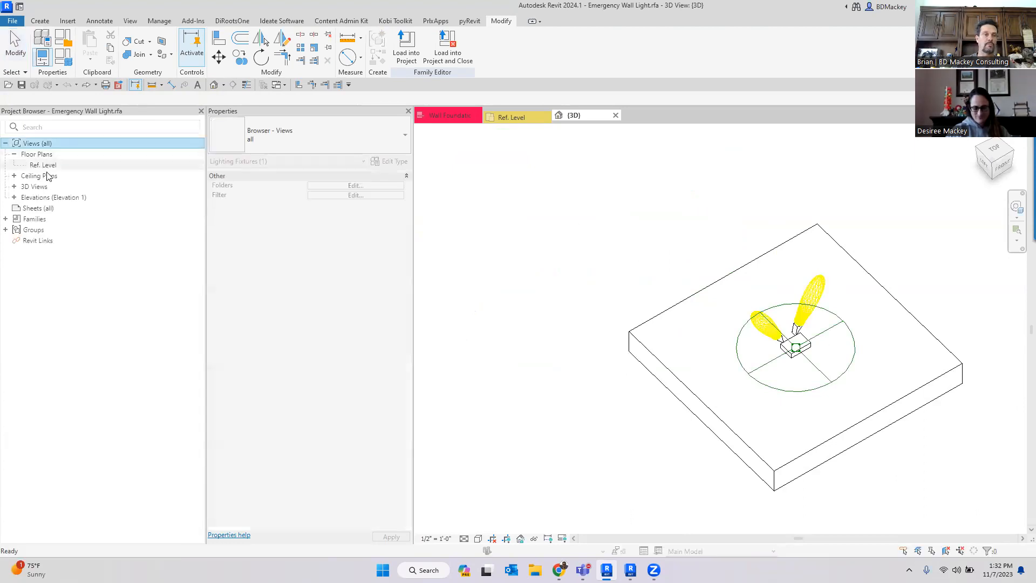
{"action": "left_click", "coordinate": [14, 197]}
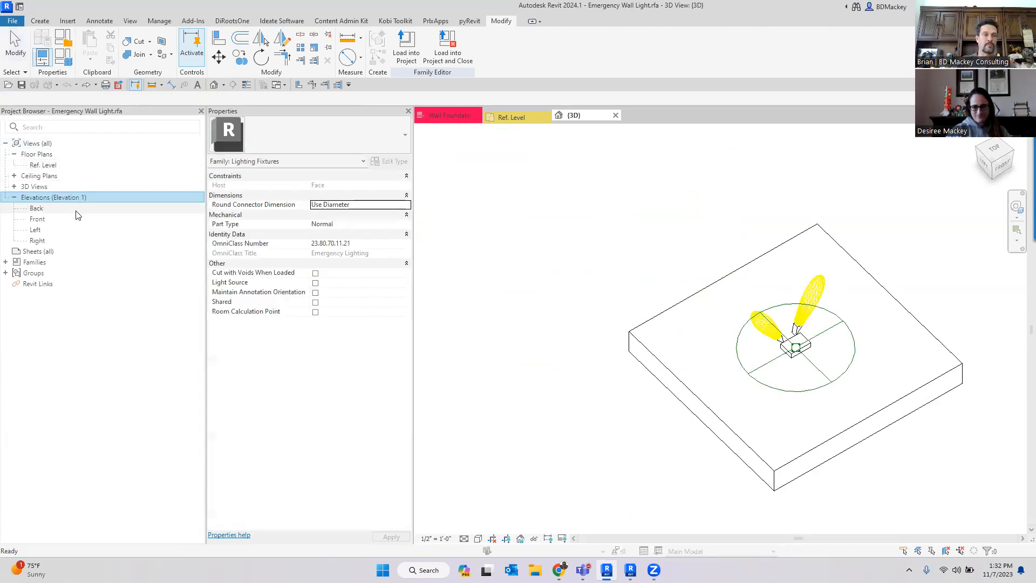
{"action": "left_click", "coordinate": [38, 218]}
{"action": "scroll", "coordinate": [715, 338], "scroll_direction": "up", "scroll_amount": 5}
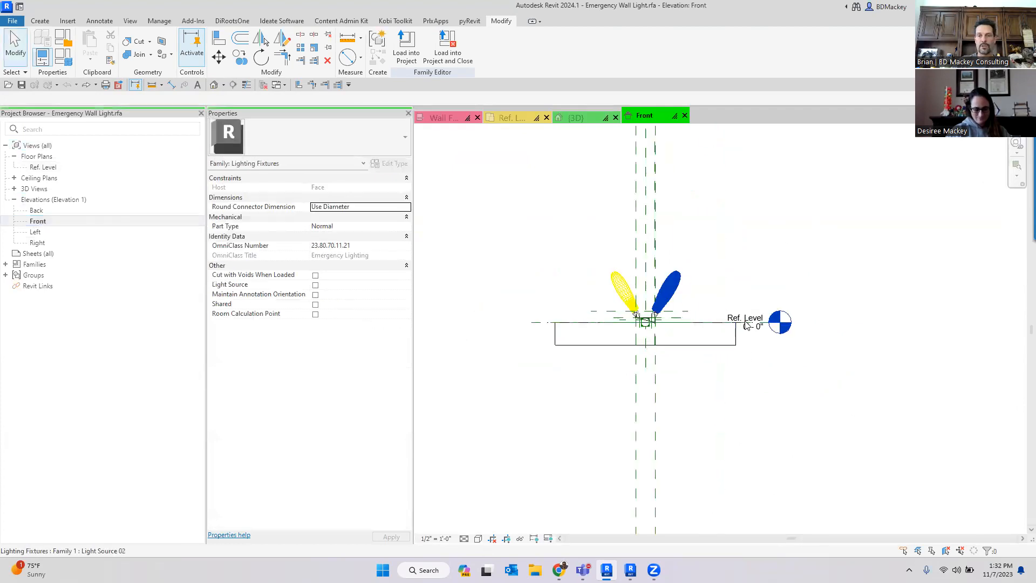
{"action": "double_click", "coordinate": [37, 242]}
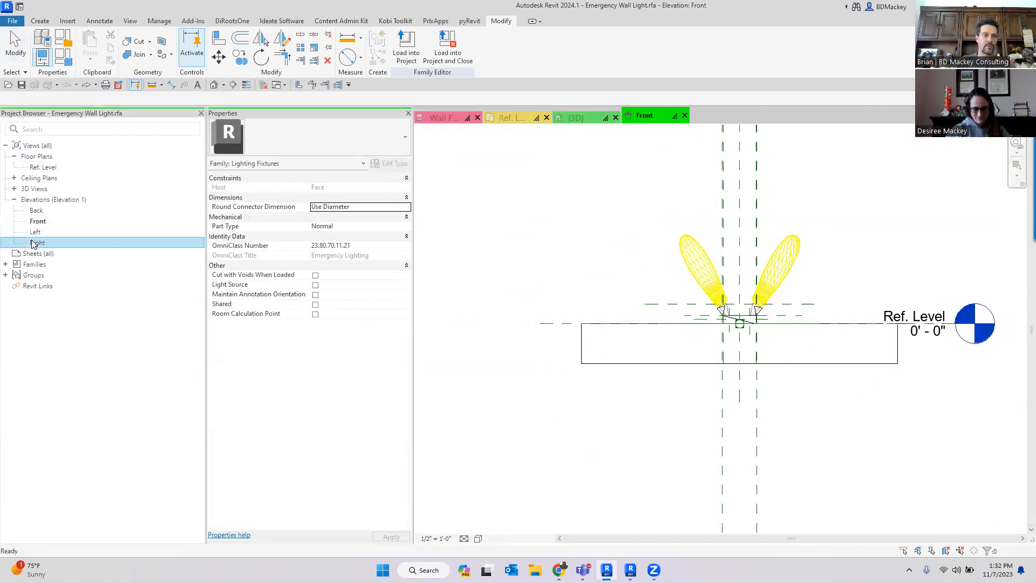
{"action": "scroll", "coordinate": [683, 305], "scroll_direction": "up", "scroll_amount": 5}
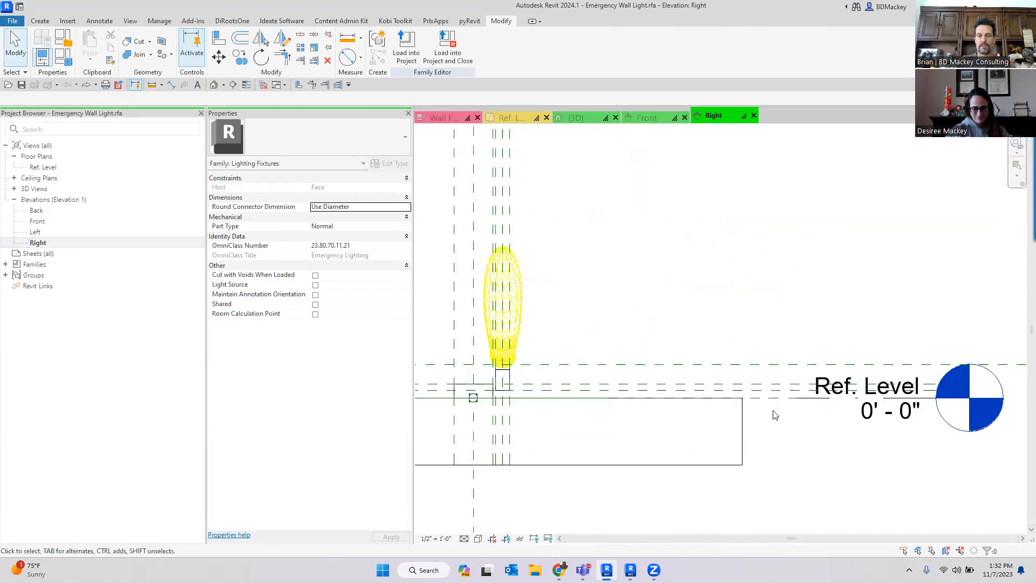
{"action": "double_click", "coordinate": [35, 231]}
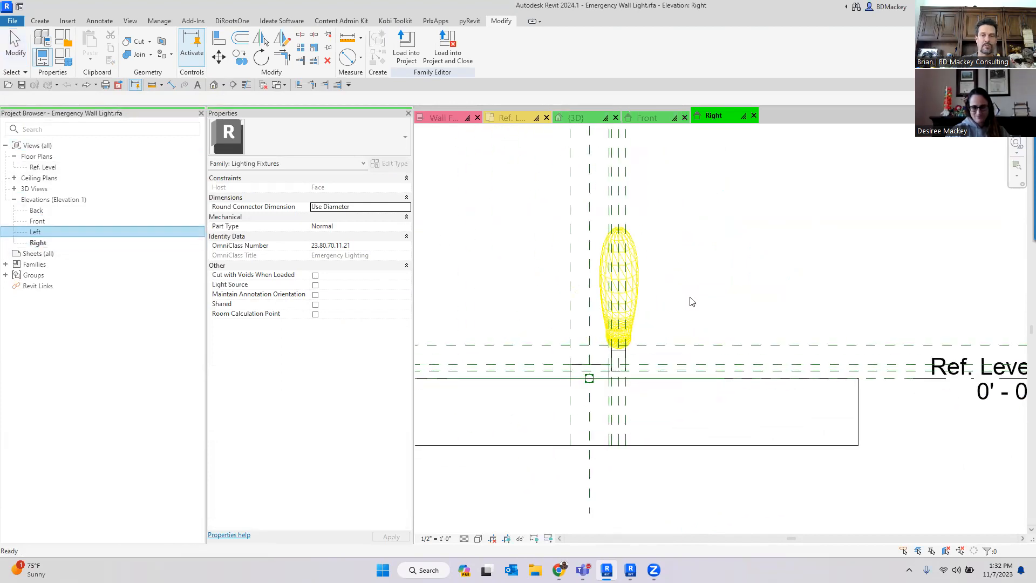
{"action": "double_click", "coordinate": [36, 210]}
{"action": "scroll", "coordinate": [747, 292], "scroll_direction": "up", "scroll_amount": 5}
{"action": "key", "text": "i"}
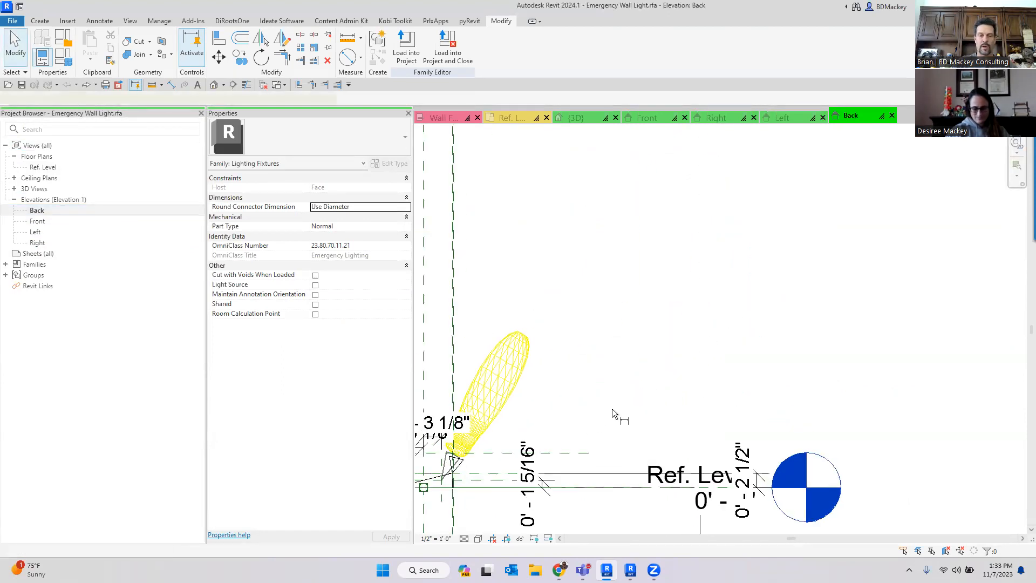
{"action": "middle_click_drag", "start_coordinate": [633, 400], "coordinate": [866, 307]}
{"action": "key", "text": "Escape"}
- Inspect the dimensions and light source near the reference level in the Back elevation
{"action": "scroll", "coordinate": [763, 431], "scroll_direction": "up", "scroll_amount": 3}
{"action": "left_click", "coordinate": [787, 356]}
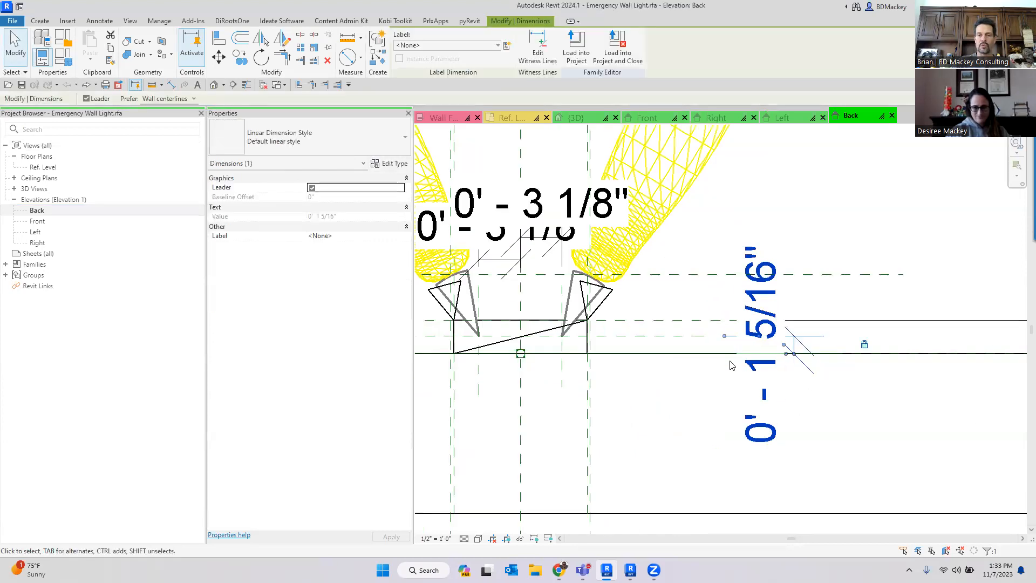
{"action": "right_click", "coordinate": [865, 346]}
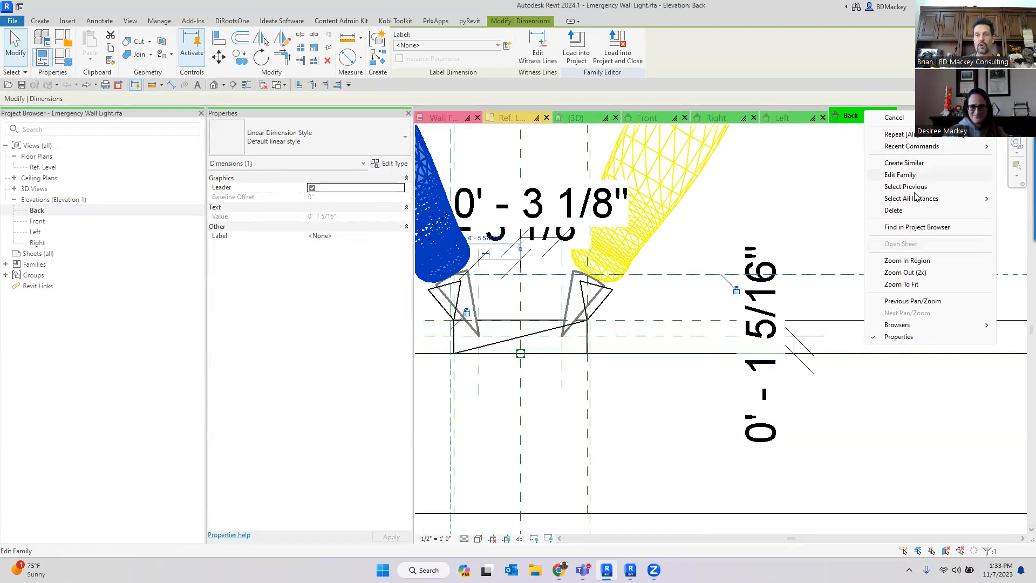
{"action": "left_click", "coordinate": [779, 225]}
{"action": "scroll", "coordinate": [786, 397], "scroll_direction": "down", "scroll_amount": 3}
{"action": "left_click", "coordinate": [775, 367]}
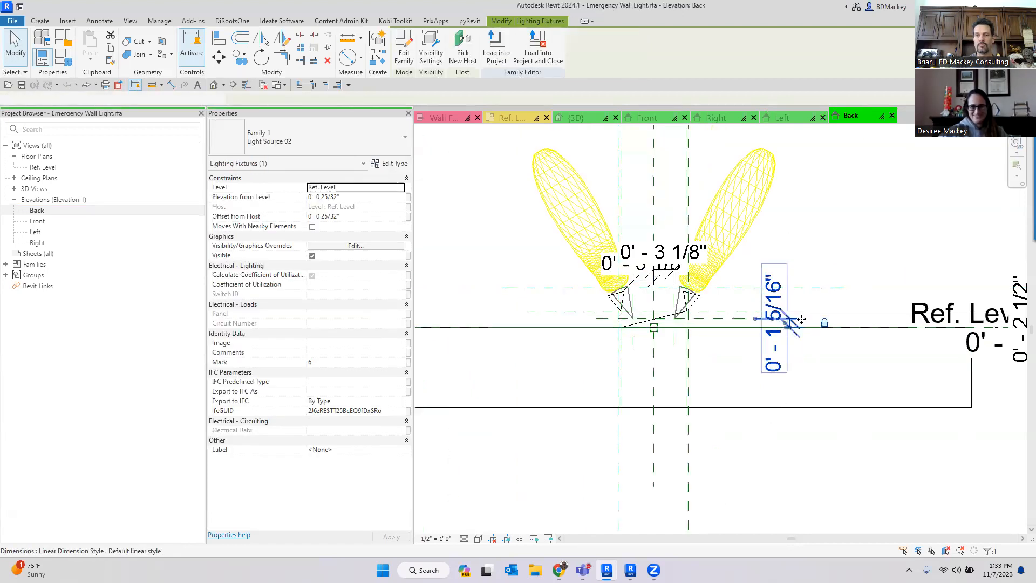
{"action": "scroll", "coordinate": [812, 325], "scroll_direction": "up", "scroll_amount": 3}
{"action": "right_click", "coordinate": [850, 322]}
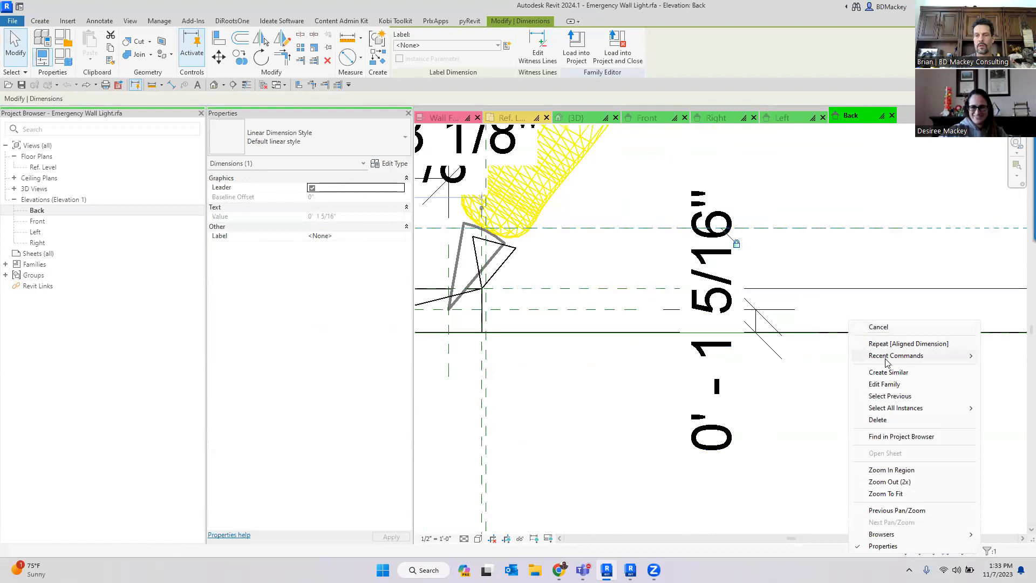
{"action": "left_click", "coordinate": [883, 301]}
{"action": "left_click", "coordinate": [850, 321]}
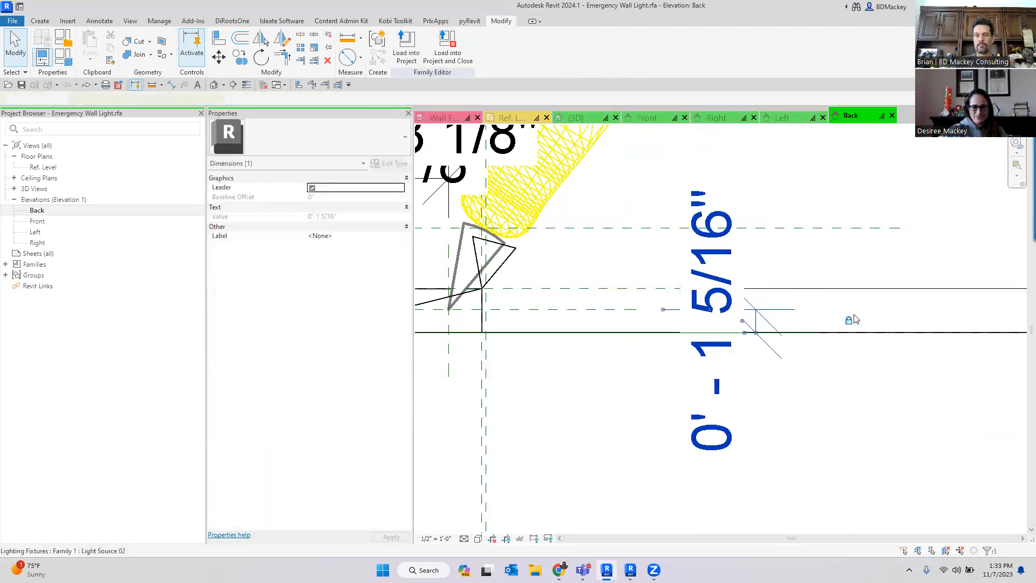
{"action": "right_click", "coordinate": [850, 322]}
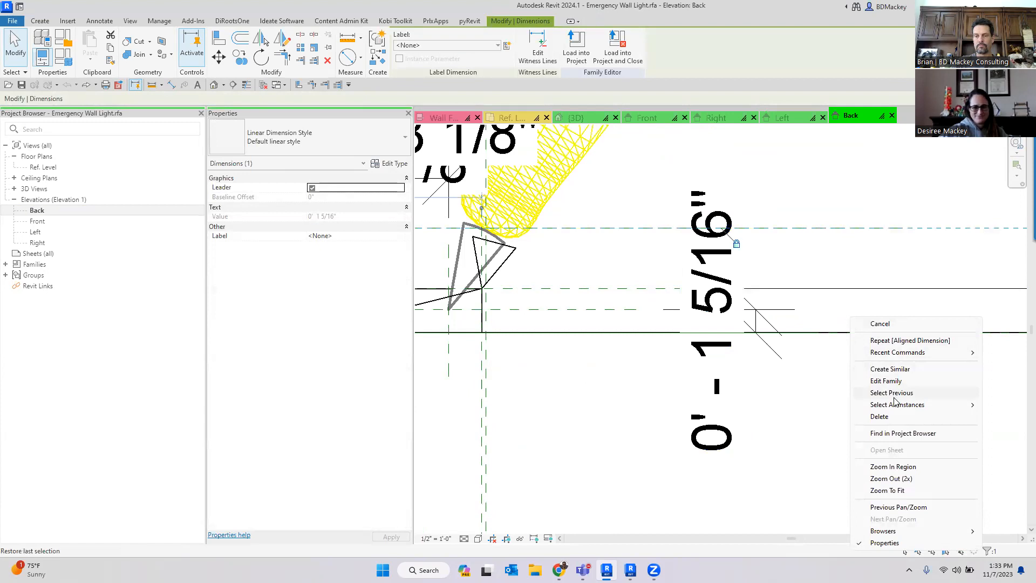
{"action": "left_click", "coordinate": [805, 182]}
{"action": "scroll", "coordinate": [780, 258], "scroll_direction": "down", "scroll_amount": 3}
{"action": "left_click", "coordinate": [757, 325]}
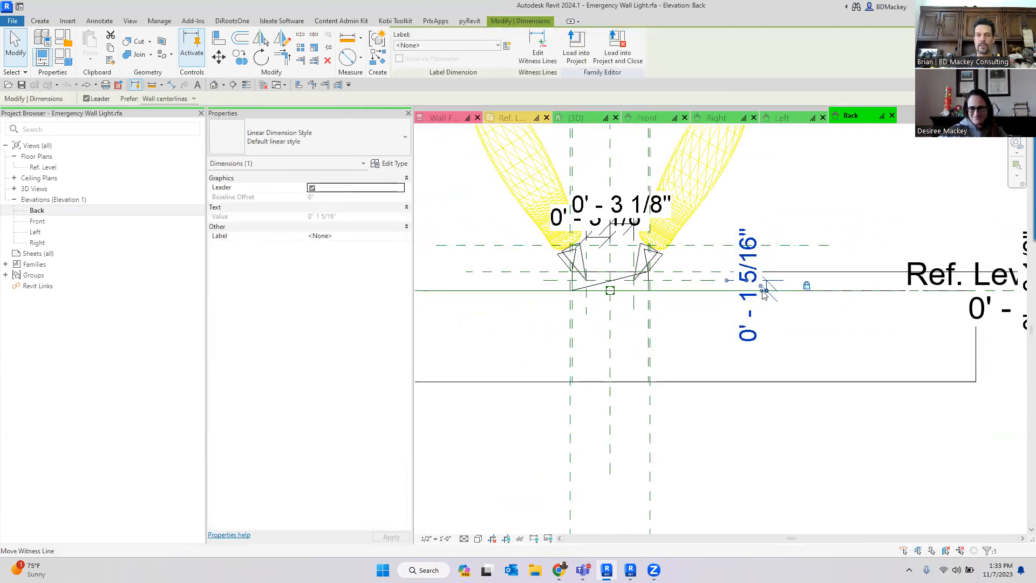
{"action": "scroll", "coordinate": [767, 292], "scroll_direction": "down", "scroll_amount": 4}
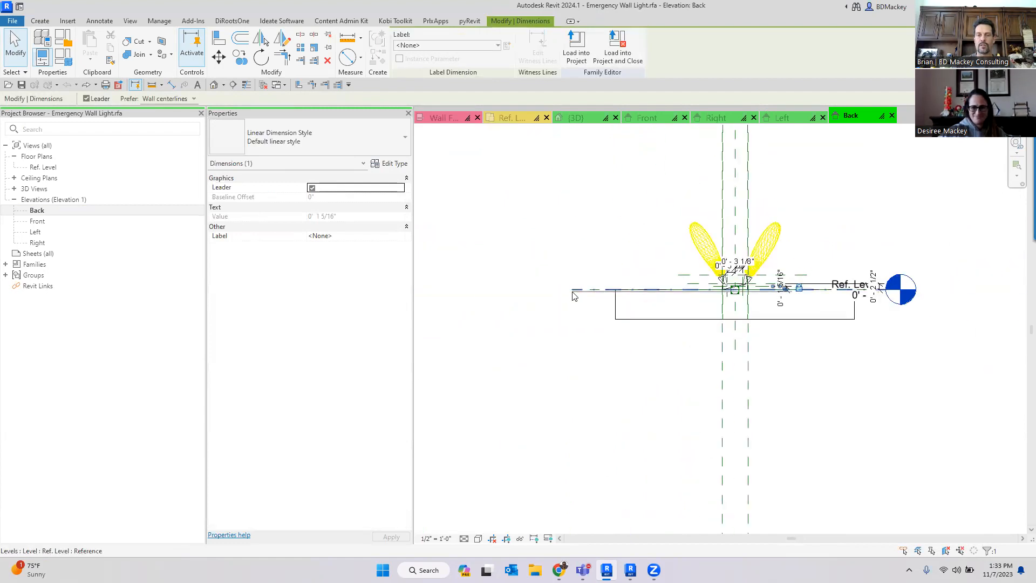
{"action": "scroll", "coordinate": [597, 326], "scroll_direction": "up", "scroll_amount": 3}
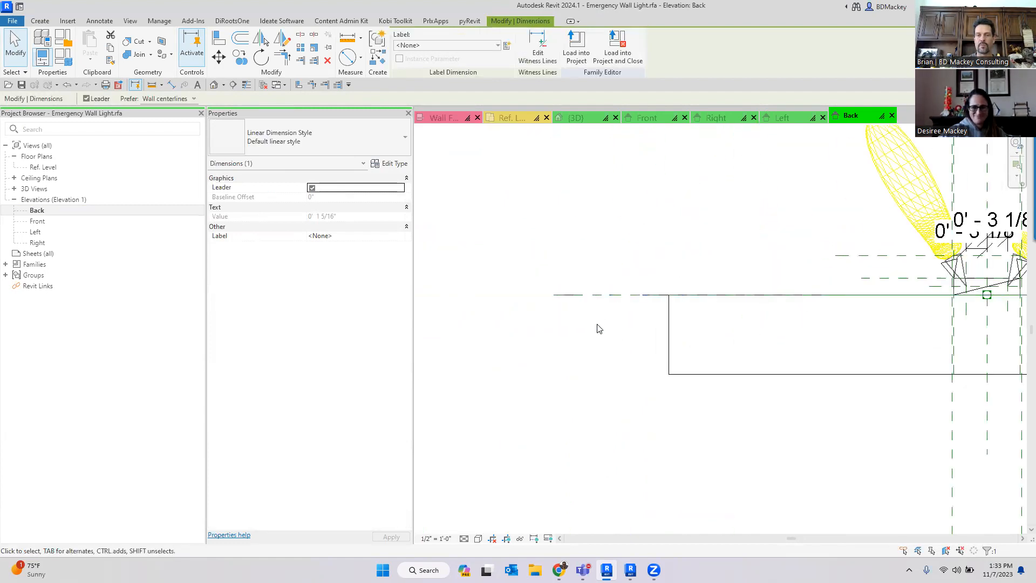
- Remove the rectangular base extrusion by dragging its shape handle onto its opposite end and deleting the invalid elements
{"action": "left_click", "coordinate": [672, 329]}
{"action": "scroll", "coordinate": [624, 331], "scroll_direction": "down", "scroll_amount": 2}
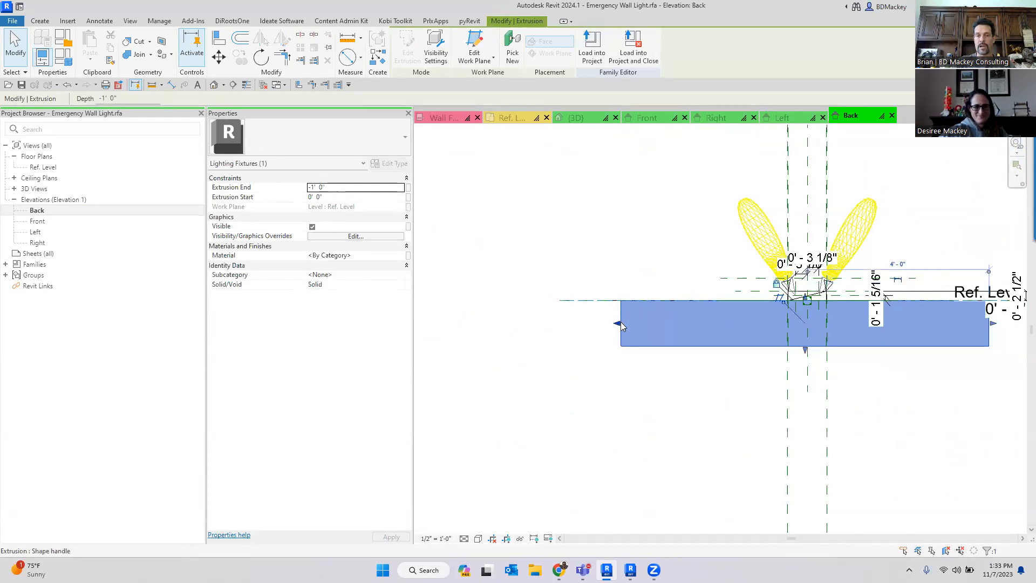
{"action": "left_click_drag", "start_coordinate": [919, 345], "coordinate": [988, 346]}
{"action": "scroll", "coordinate": [989, 344], "scroll_direction": "up", "scroll_amount": 5}
{"action": "left_click", "coordinate": [851, 548]}
{"action": "left_click", "coordinate": [839, 543]}
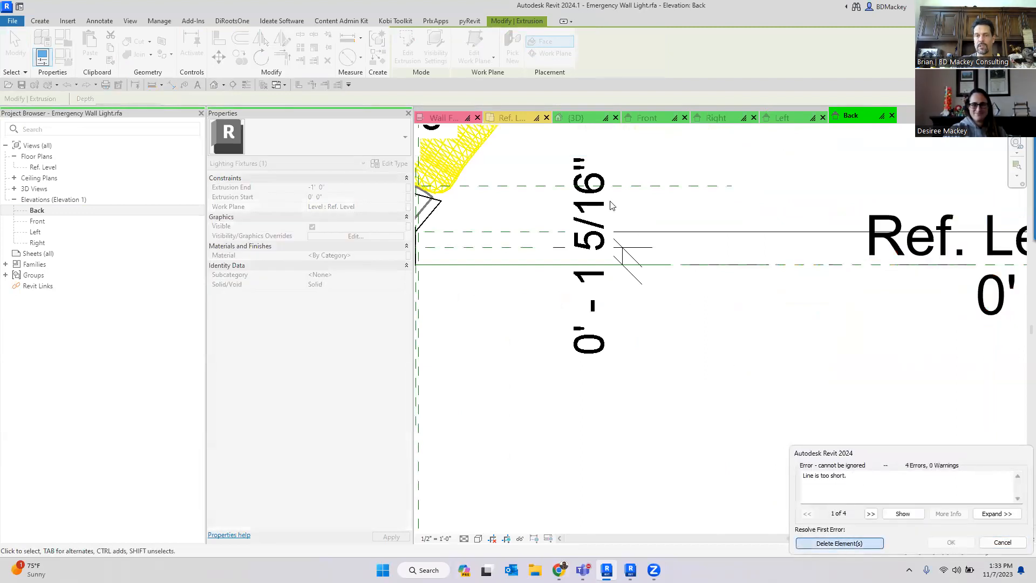
- Close the Emergency Wall Light family without saving changes
{"action": "scroll", "coordinate": [704, 297], "scroll_direction": "down", "scroll_amount": 3}
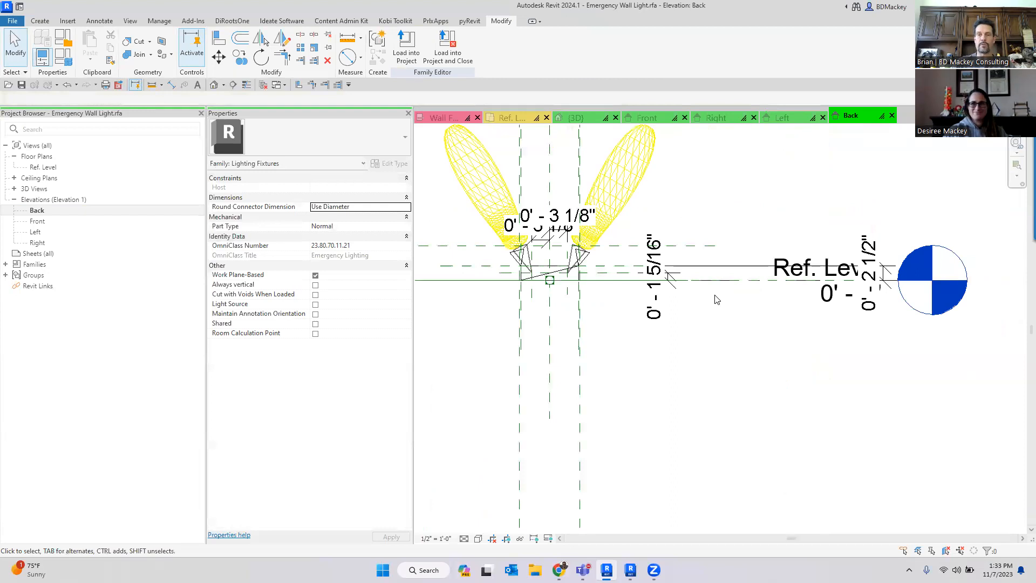
{"action": "scroll", "coordinate": [743, 331], "scroll_direction": "down", "scroll_amount": 2}
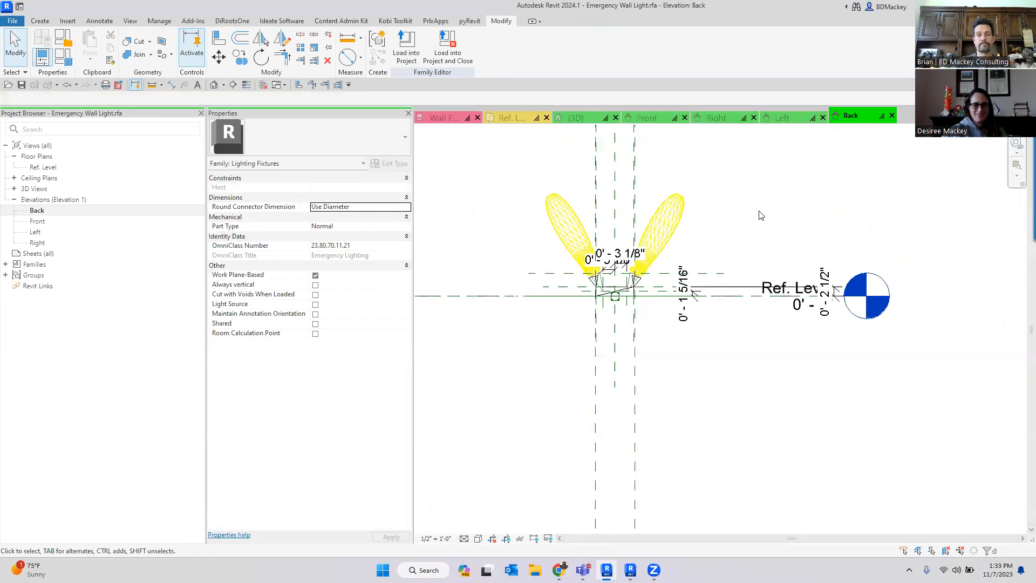
{"action": "left_click", "coordinate": [314, 196]}
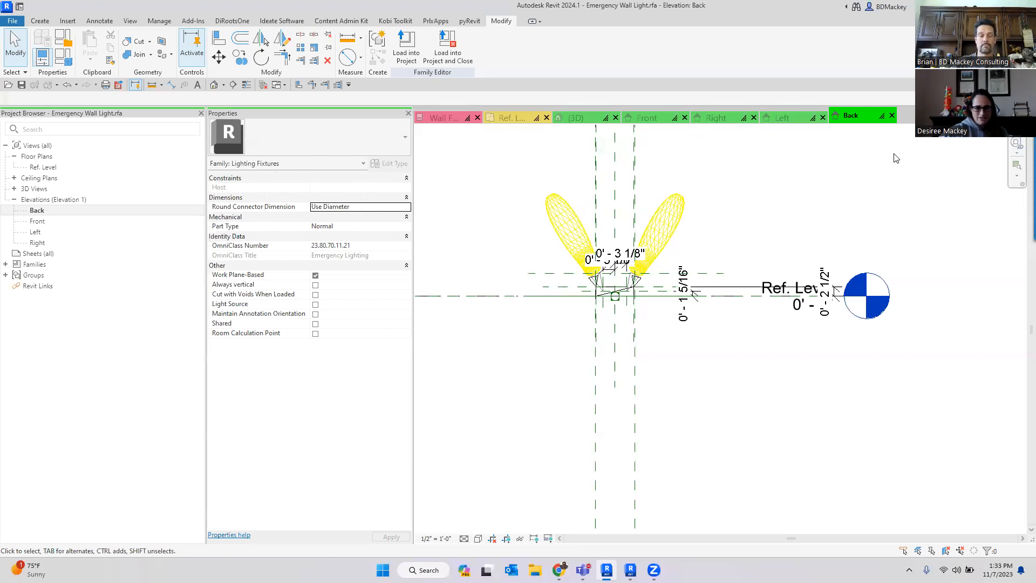
{"action": "key", "text": "ctrl+w"}
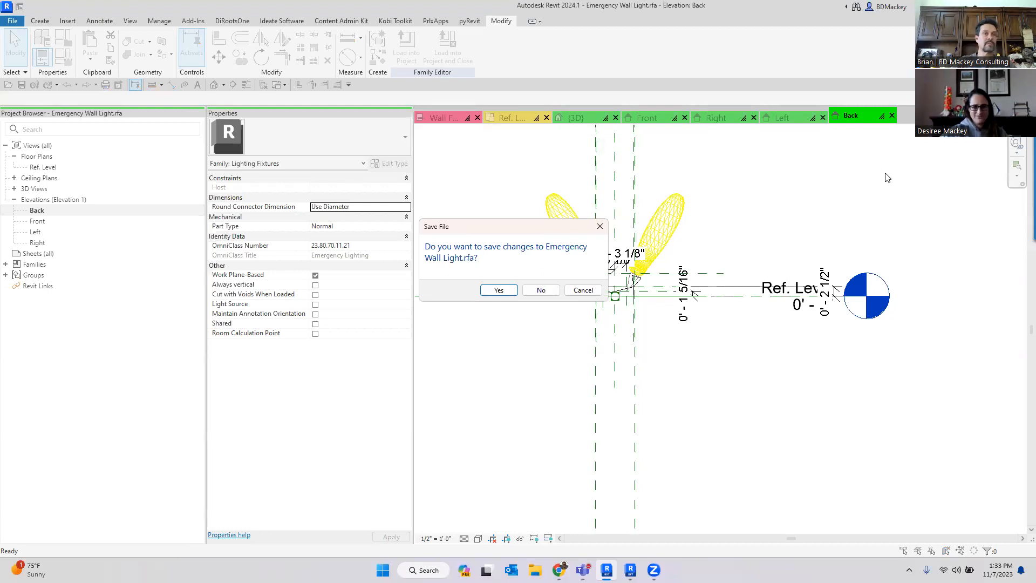
{"action": "left_click", "coordinate": [534, 292]}
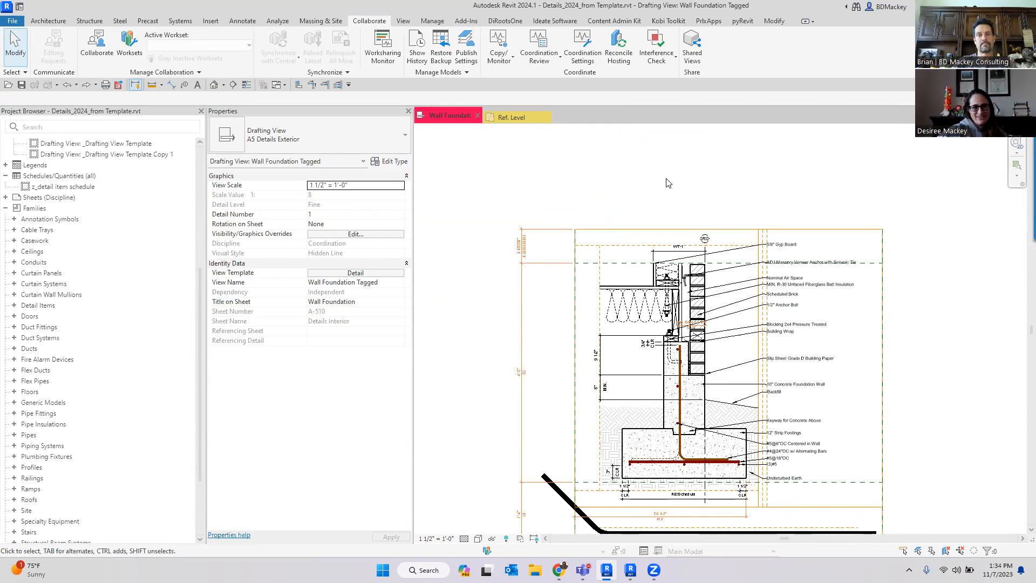
- Open the Level 1 floor plan and use Create Similar to draw two connected EWW-6-Brick wall segments from the existing wall's end
{"action": "middle_click_drag", "start_coordinate": [673, 177], "coordinate": [672, 161]}
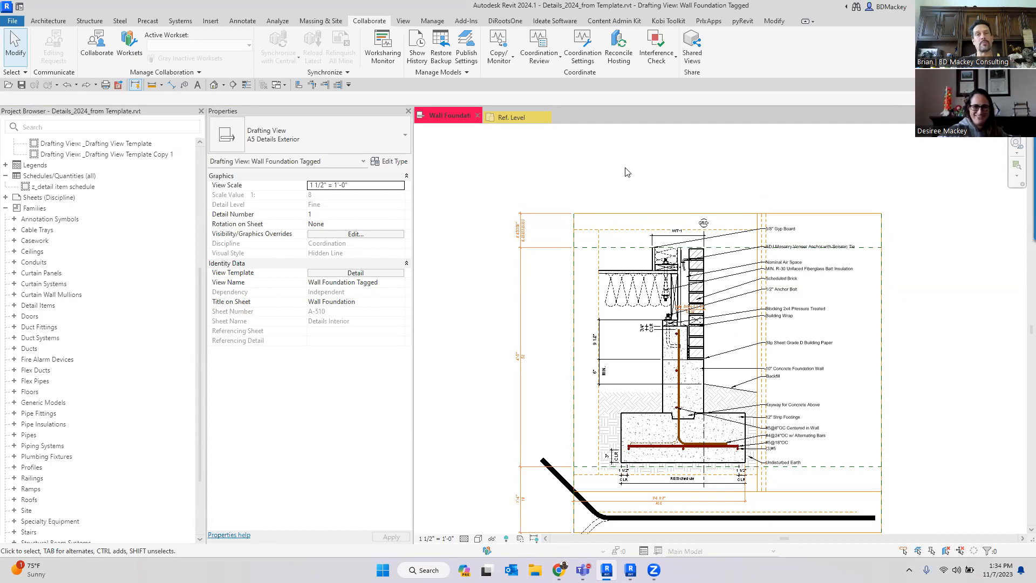
{"action": "scroll", "coordinate": [552, 185], "scroll_direction": "down", "scroll_amount": 3}
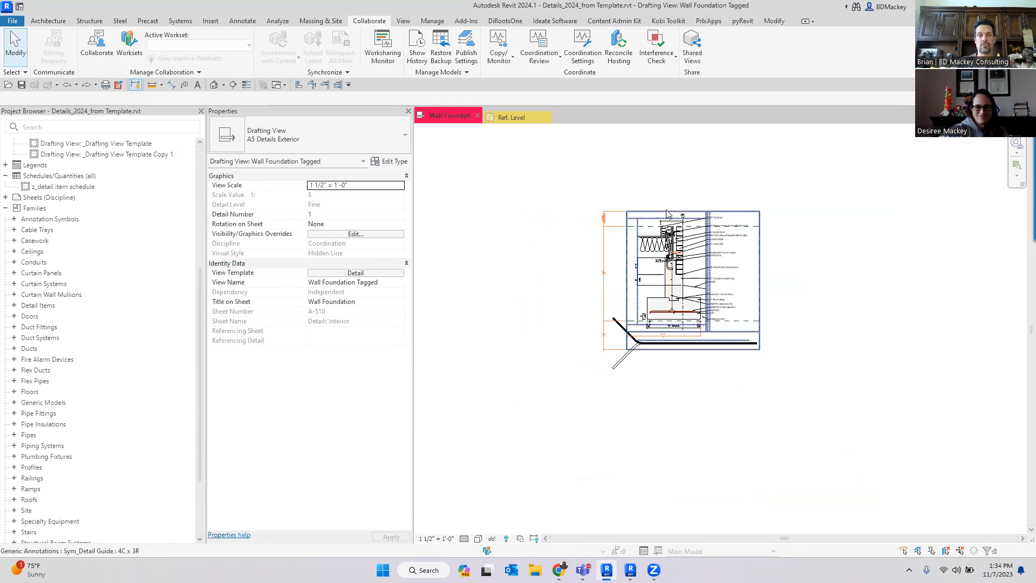
{"action": "left_click", "coordinate": [456, 119]}
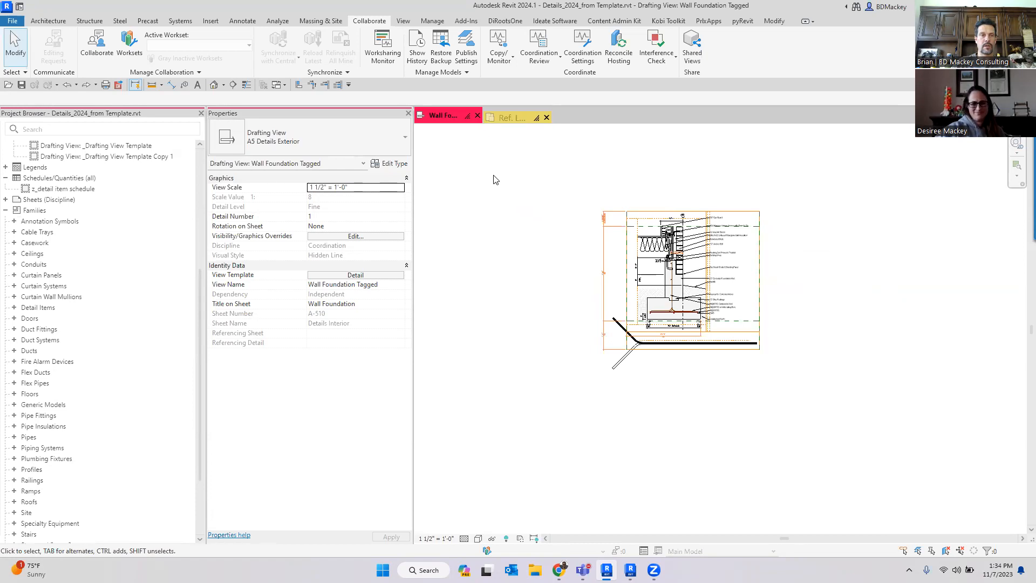
{"action": "scroll", "coordinate": [73, 185], "scroll_direction": "up", "scroll_amount": 7}
{"action": "double_click", "coordinate": [81, 167]}
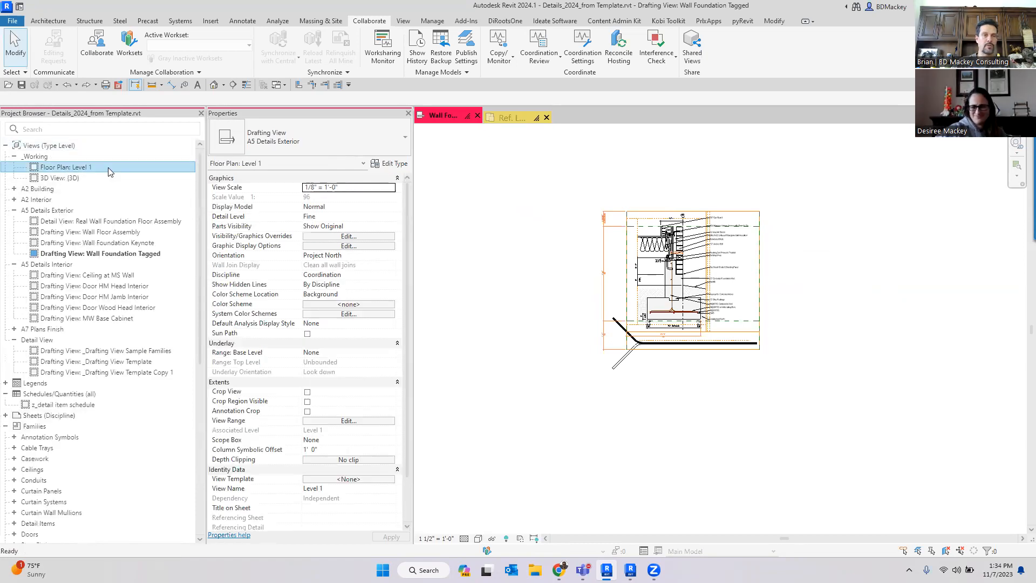
{"action": "scroll", "coordinate": [701, 221], "scroll_direction": "down", "scroll_amount": 2}
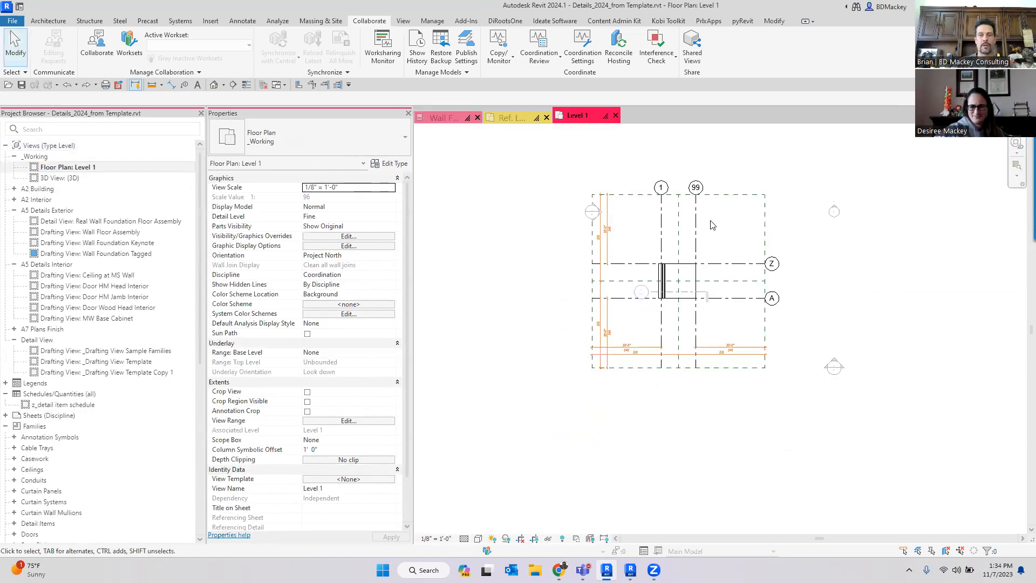
{"action": "scroll", "coordinate": [659, 248], "scroll_direction": "up", "scroll_amount": 3}
{"action": "left_click", "coordinate": [658, 249]}
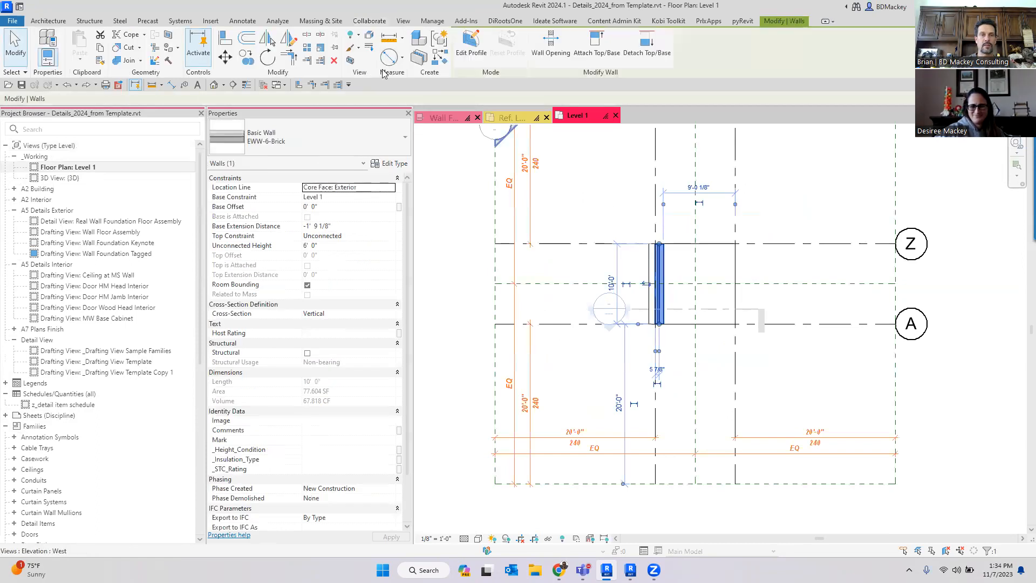
{"action": "key", "text": "c"}
{"action": "key", "text": "s"}
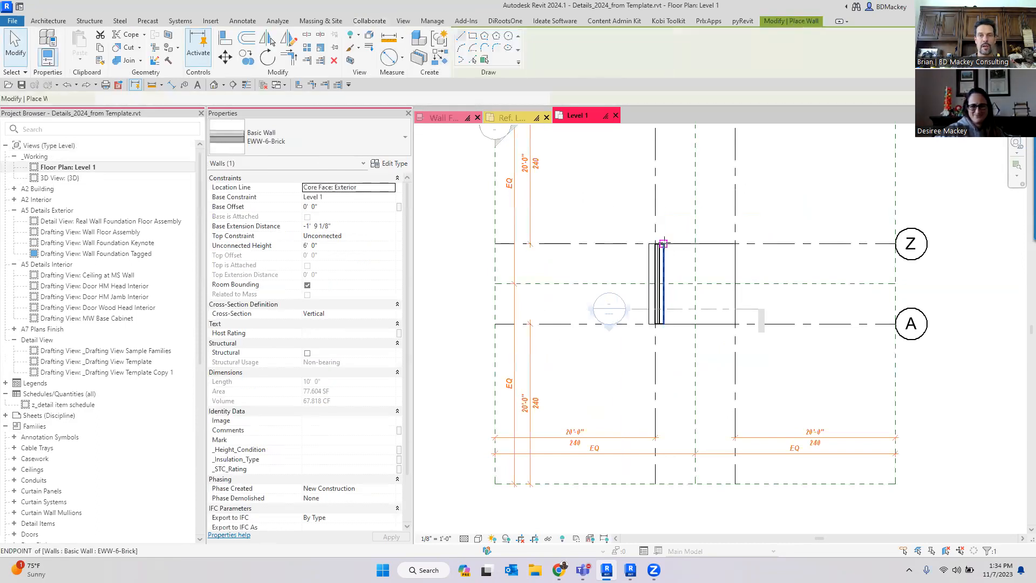
{"action": "left_click", "coordinate": [664, 244]}
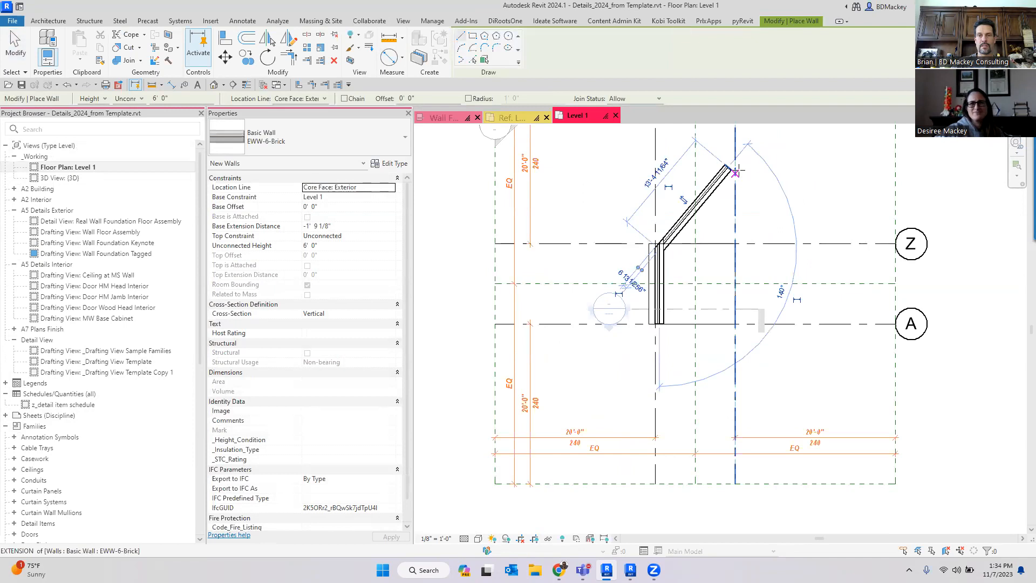
{"action": "left_click", "coordinate": [730, 169]}
{"action": "left_click", "coordinate": [871, 171]}
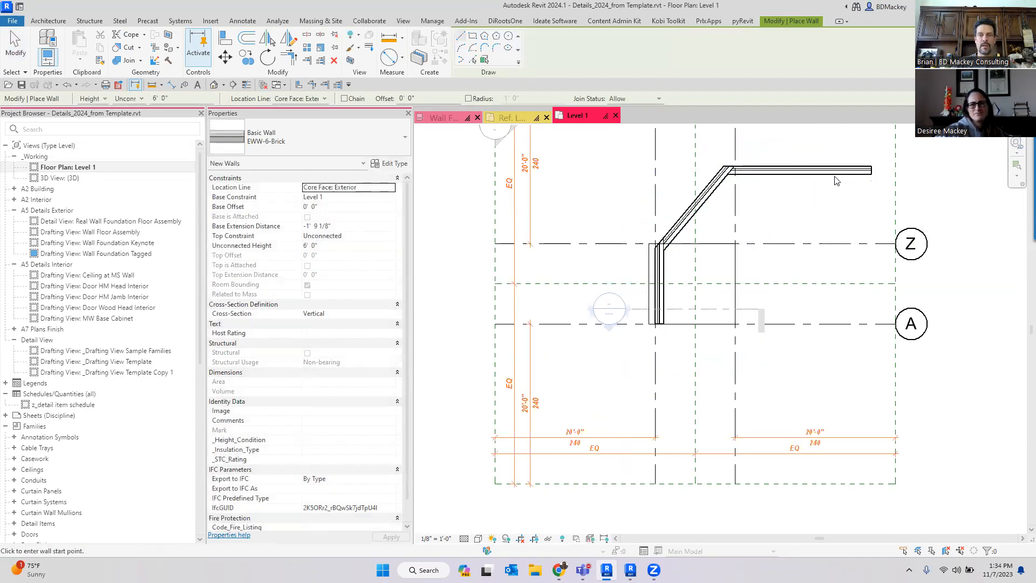
{"action": "key", "text": "Escape"}
{"action": "key", "text": "Escape"}
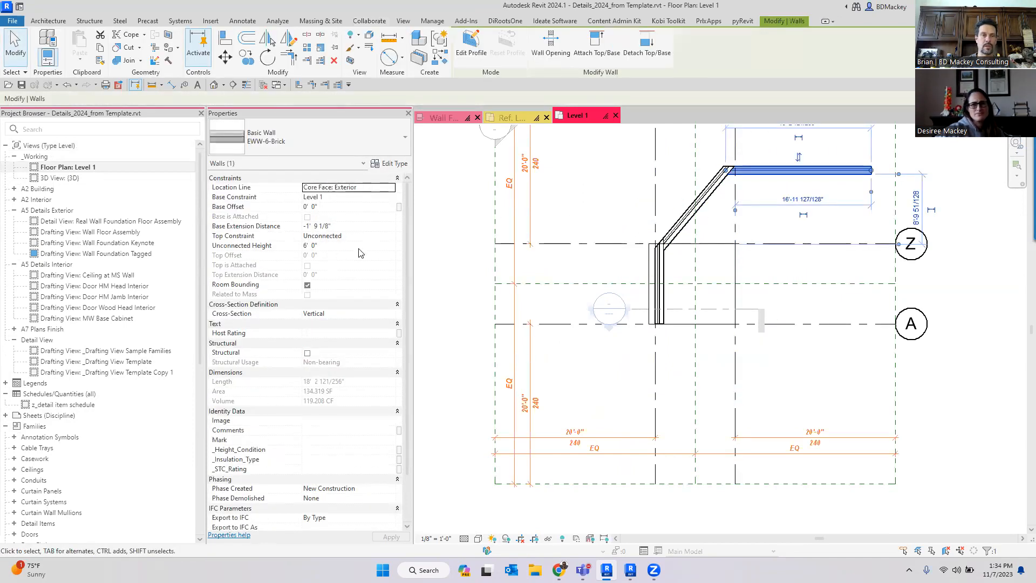
- Set the selected new wall's unconnected height to 4'
{"action": "left_click", "coordinate": [358, 246]}
{"action": "type", "text": "5"}
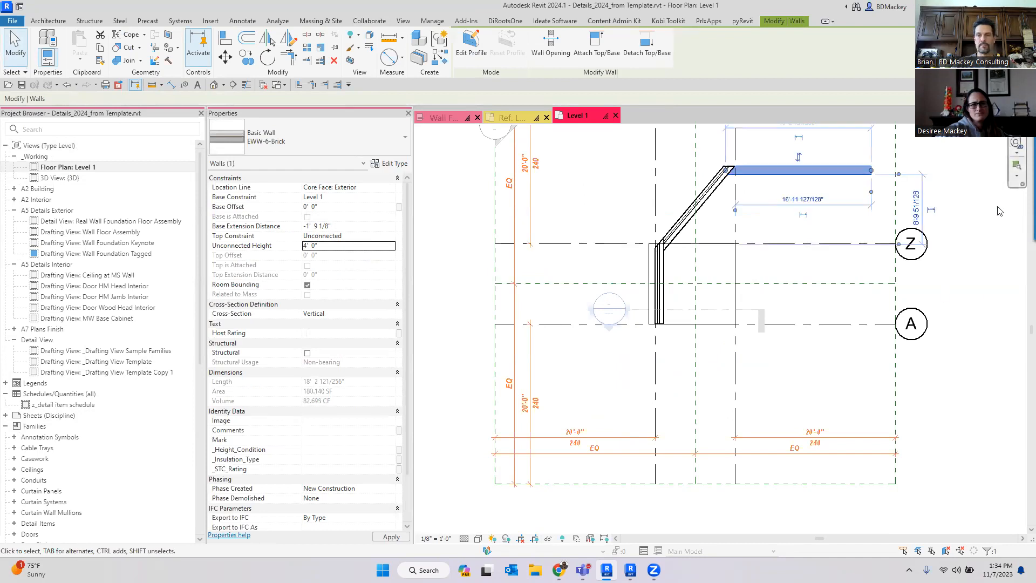
{"action": "left_click", "coordinate": [998, 211]}
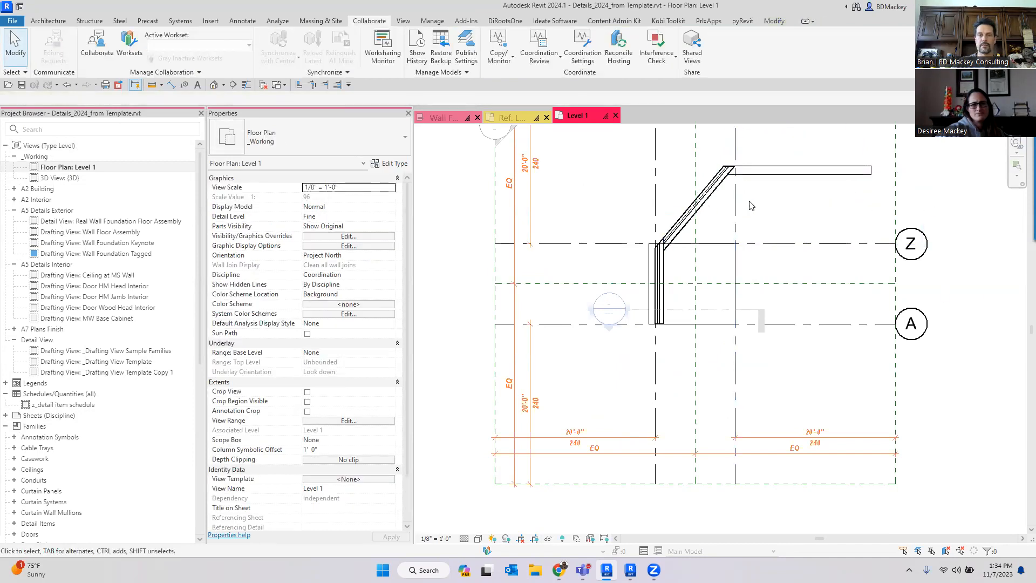
- In the 3D view, edit the new wall's profile, lowering its near top corner so the top slopes up to the taller wall
{"action": "left_click", "coordinate": [215, 85]}
{"action": "middle_click_drag", "start_coordinate": [691, 375], "coordinate": [702, 291], "text": "shift"}
{"action": "scroll", "coordinate": [703, 286], "scroll_direction": "up", "scroll_amount": 2}
{"action": "left_click", "coordinate": [743, 326]}
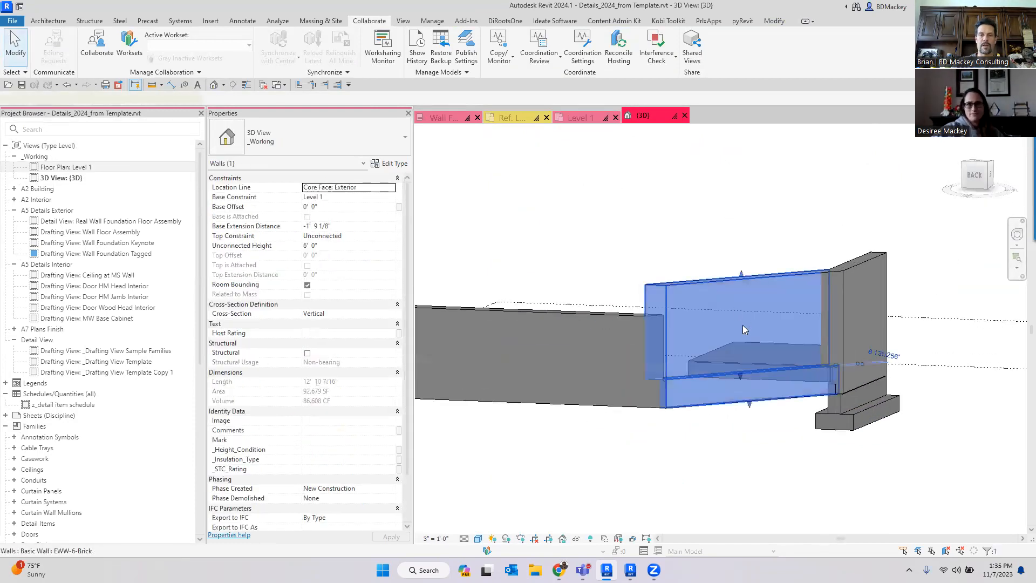
{"action": "middle_click_drag", "start_coordinate": [874, 448], "coordinate": [853, 533], "text": "shift"}
{"action": "left_click", "coordinate": [828, 494]}
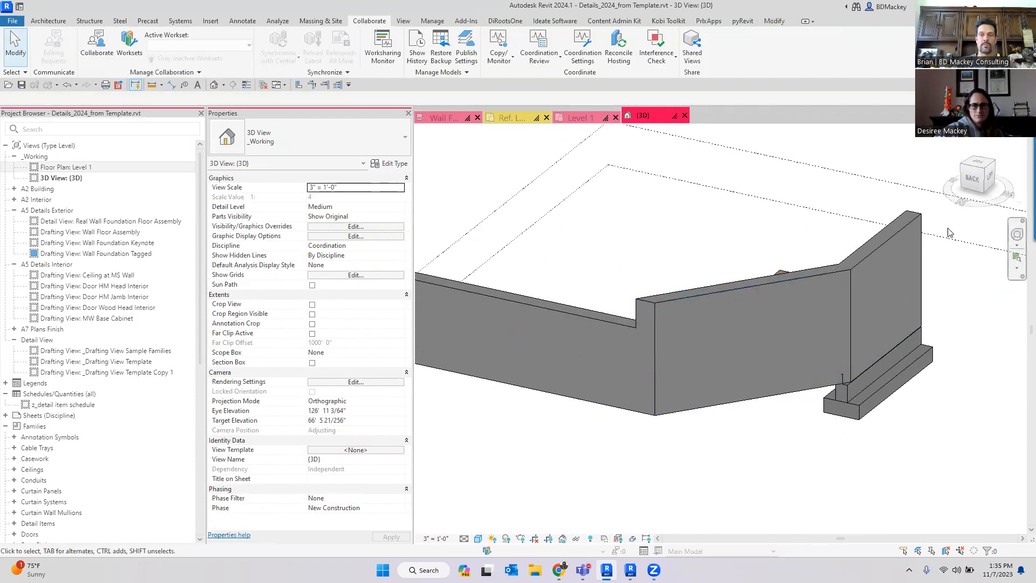
{"action": "left_click", "coordinate": [668, 305]}
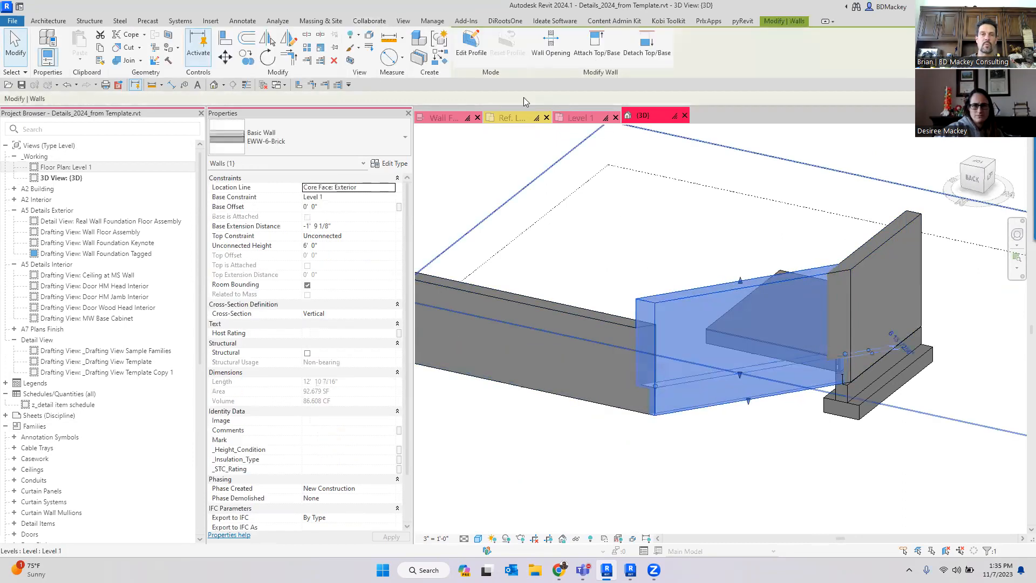
{"action": "left_click", "coordinate": [473, 48]}
{"action": "left_click_drag", "start_coordinate": [655, 300], "coordinate": [655, 327]}
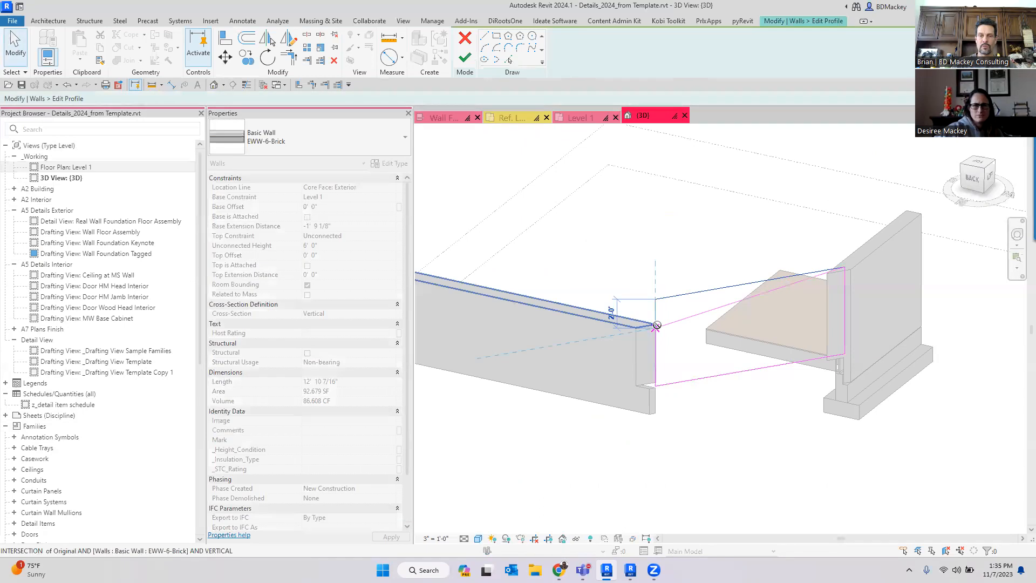
{"action": "left_click", "coordinate": [839, 543]}
{"action": "left_click", "coordinate": [466, 57]}
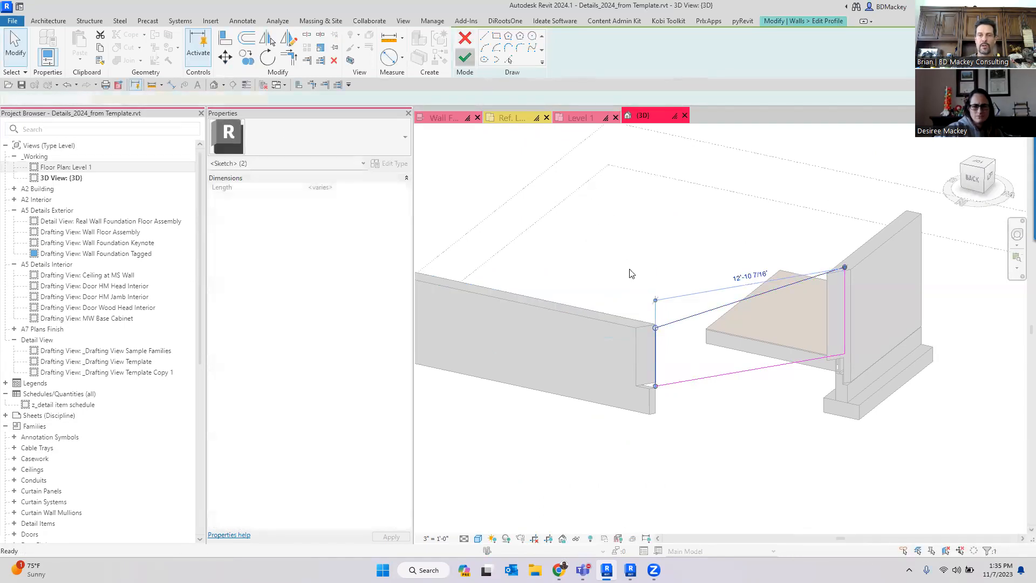
{"action": "key", "text": "Escape"}
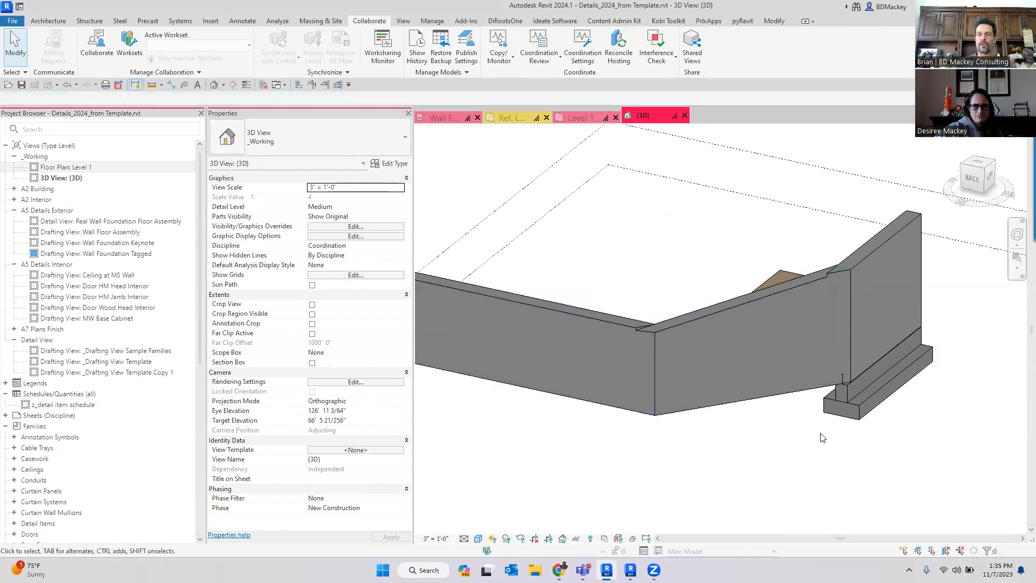
- Start a Model In-Place component in the Walls category, keeping the name Walls 1
{"action": "scroll", "coordinate": [867, 448], "scroll_direction": "down", "scroll_amount": 1}
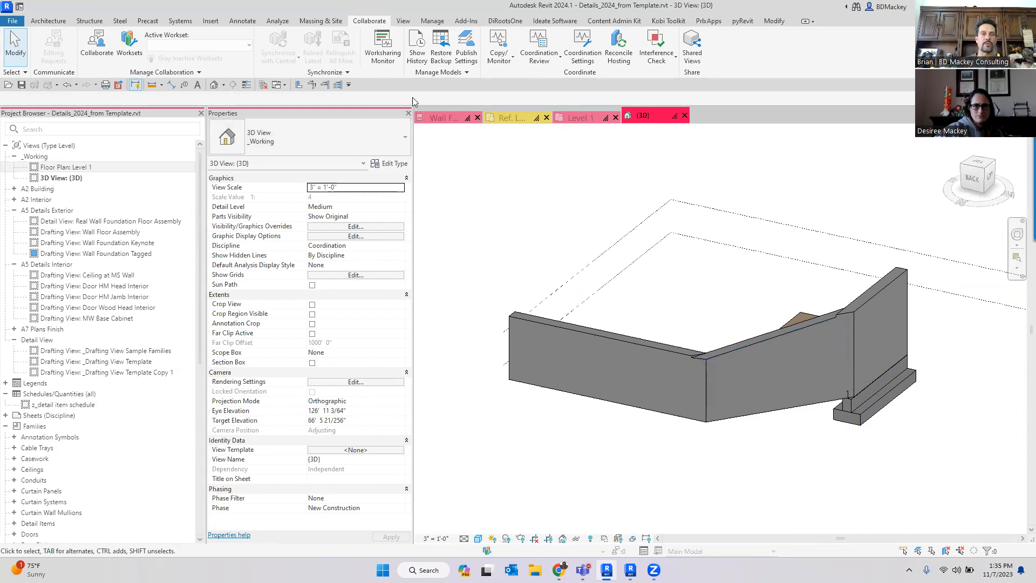
{"action": "left_click", "coordinate": [56, 21]}
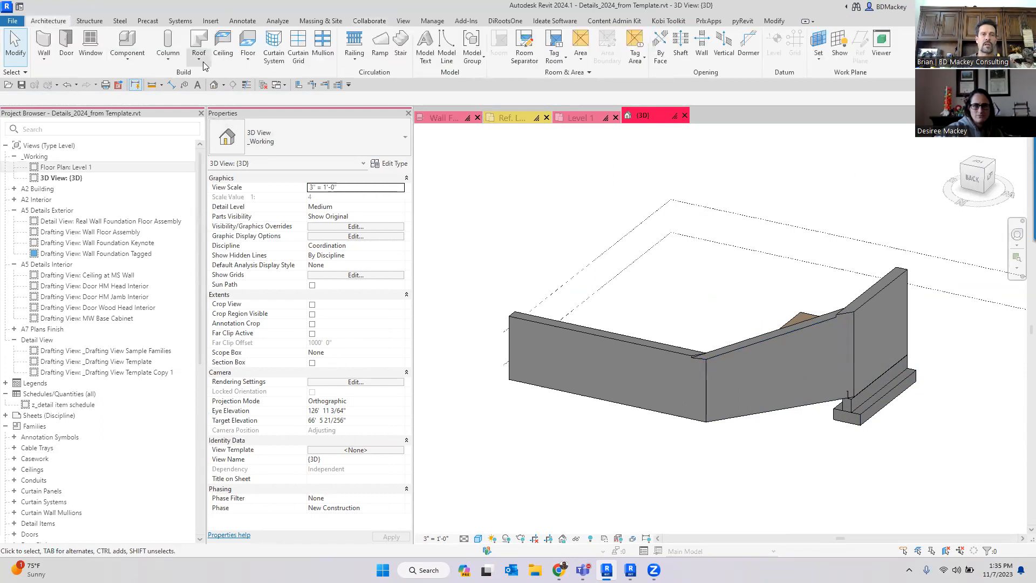
{"action": "left_click", "coordinate": [132, 63]}
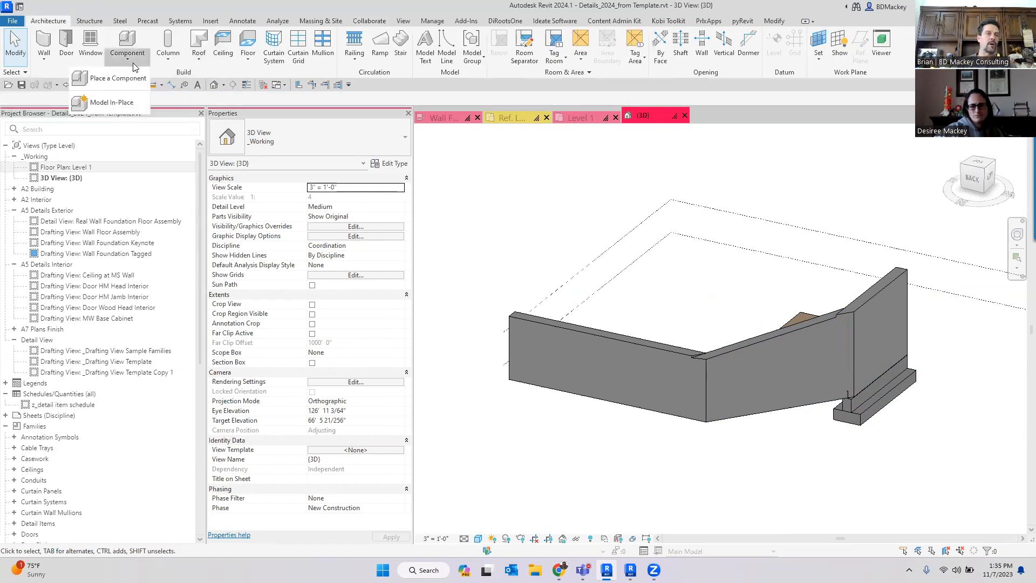
{"action": "left_click", "coordinate": [128, 102]}
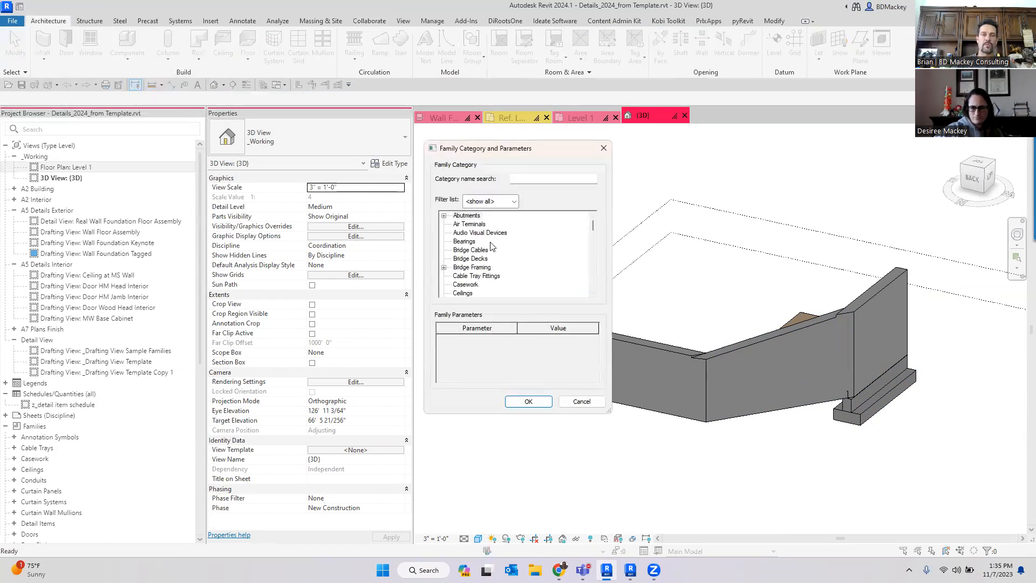
{"action": "key", "text": "w"}
{"action": "left_click", "coordinate": [527, 400]}
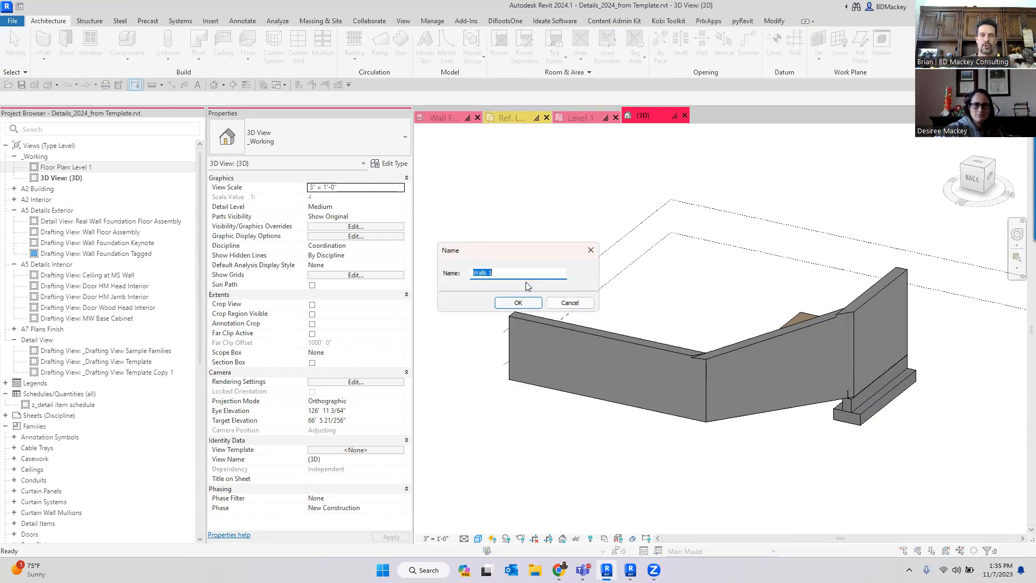
{"action": "left_click", "coordinate": [518, 302]}
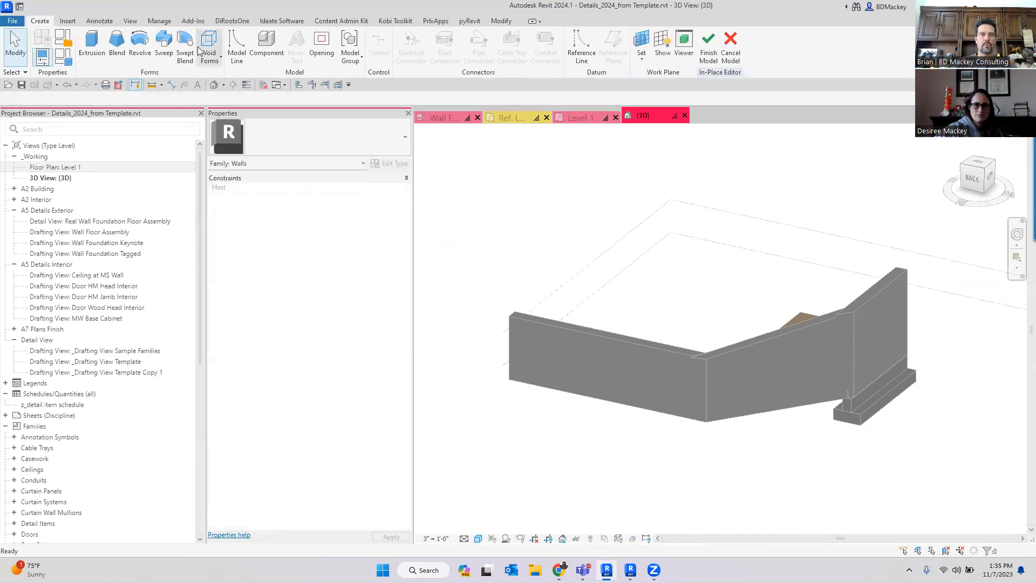
- Start a Sweep and pick the top edges of the wall segments as its path
{"action": "left_click", "coordinate": [164, 45]}
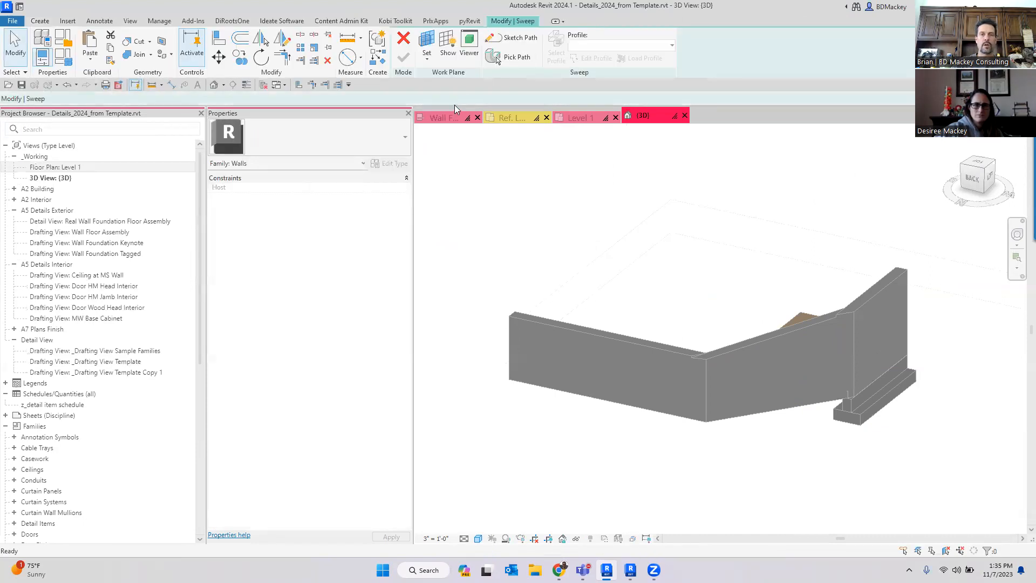
{"action": "left_click", "coordinate": [510, 56]}
{"action": "scroll", "coordinate": [900, 322], "scroll_direction": "up", "scroll_amount": 2}
{"action": "left_click", "coordinate": [854, 282]}
{"action": "left_click", "coordinate": [637, 363]}
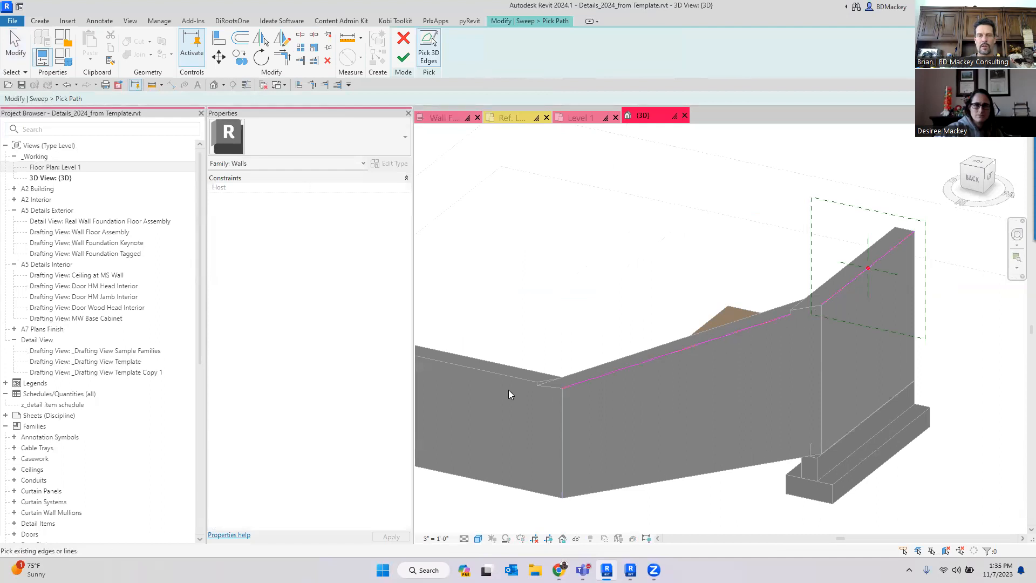
{"action": "left_click", "coordinate": [516, 380]}
{"action": "left_click", "coordinate": [594, 377]}
{"action": "scroll", "coordinate": [538, 380], "scroll_direction": "up", "scroll_amount": 2}
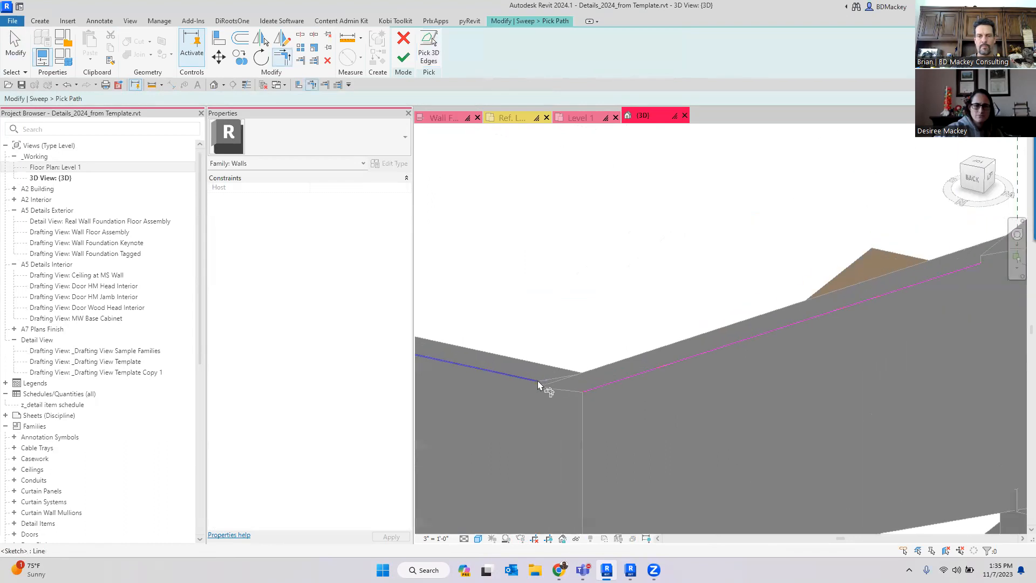
{"action": "scroll", "coordinate": [540, 380], "scroll_direction": "down", "scroll_amount": 3}
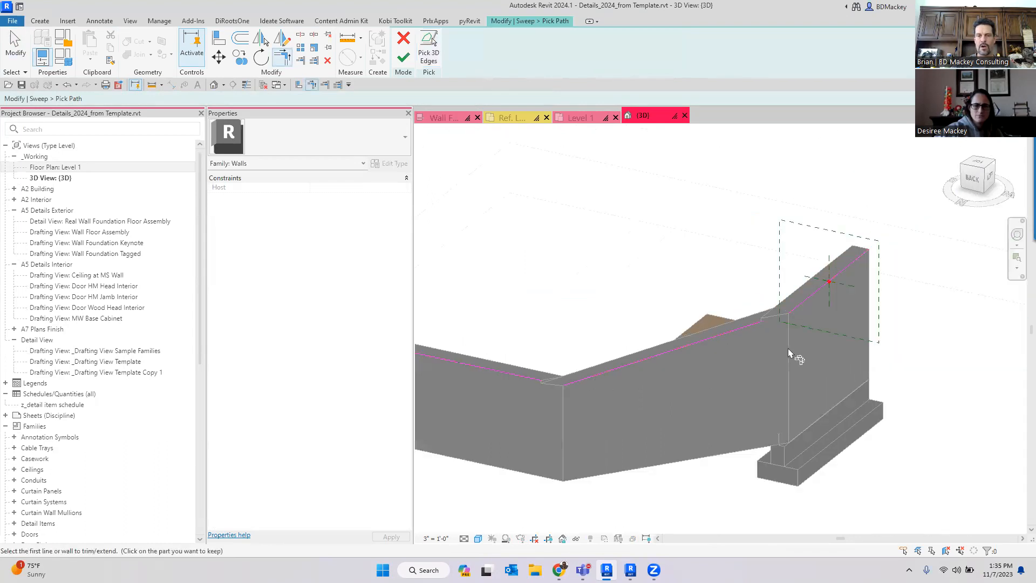
{"action": "key", "text": "Escape"}
{"action": "scroll", "coordinate": [800, 312], "scroll_direction": "up", "scroll_amount": 3}
{"action": "left_click", "coordinate": [800, 312]}
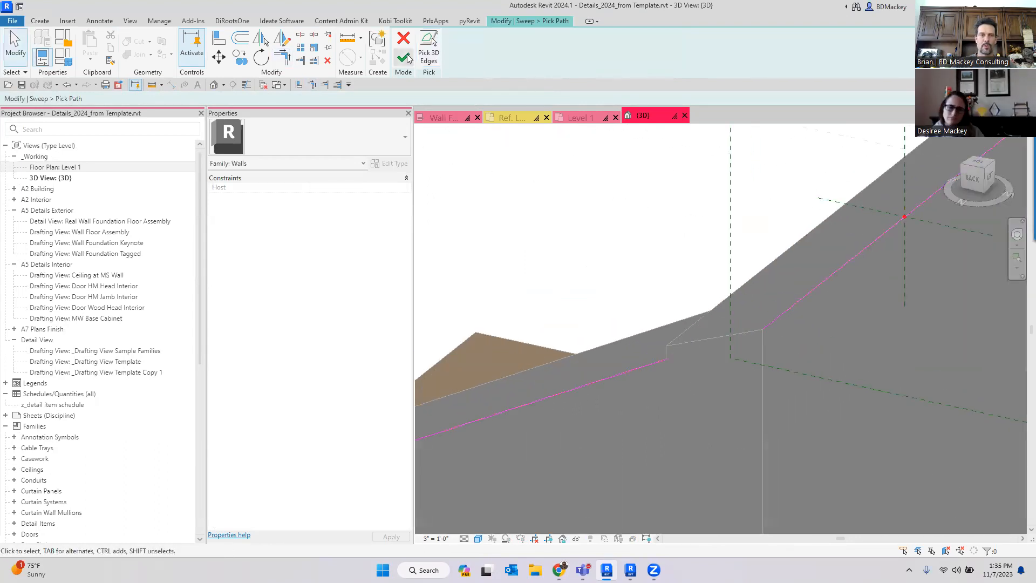
{"action": "key", "text": "Return"}
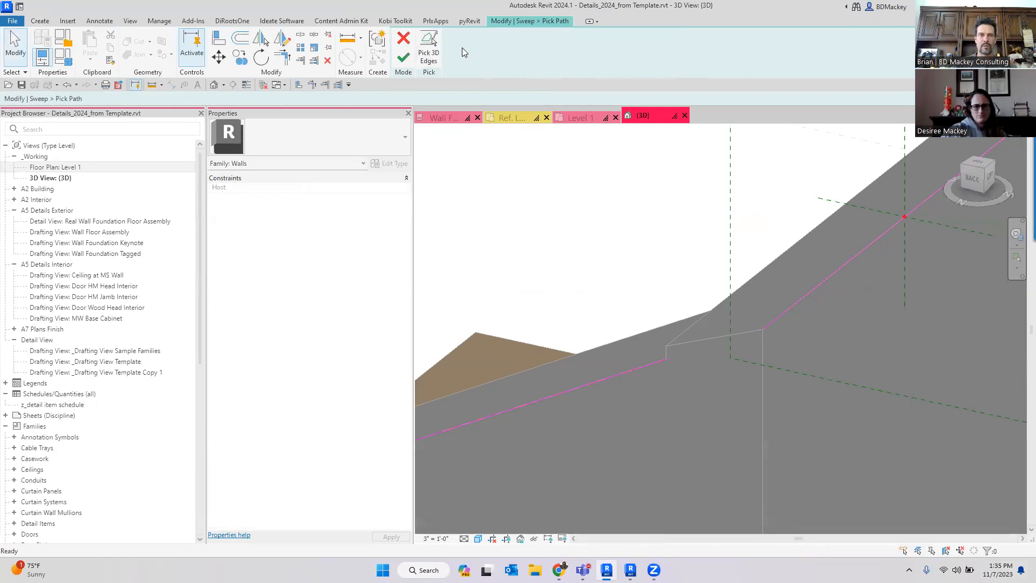
- Trim the picked path lines at the step corner into one continuous chain and finish the sweep path
{"action": "left_click", "coordinate": [696, 348]}
{"action": "scroll", "coordinate": [674, 350], "scroll_direction": "up", "scroll_amount": 3}
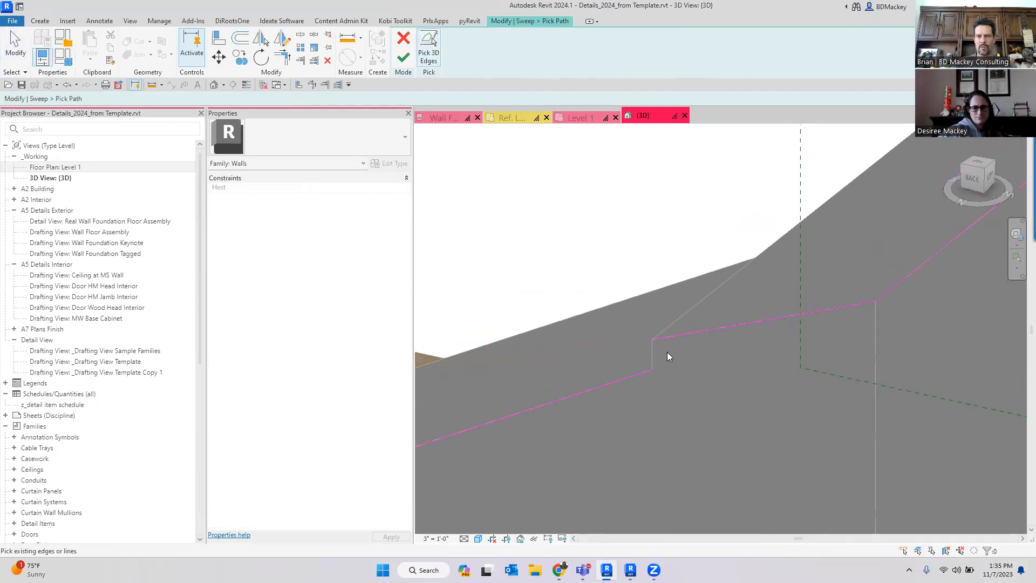
{"action": "left_click", "coordinate": [655, 357]}
{"action": "scroll", "coordinate": [718, 264], "scroll_direction": "down", "scroll_amount": 3}
{"action": "scroll", "coordinate": [718, 265], "scroll_direction": "down", "scroll_amount": 3}
{"action": "middle_click_drag", "start_coordinate": [507, 375], "coordinate": [1029, 320]}
{"action": "scroll", "coordinate": [917, 343], "scroll_direction": "up", "scroll_amount": 4}
{"action": "left_click", "coordinate": [713, 409]}
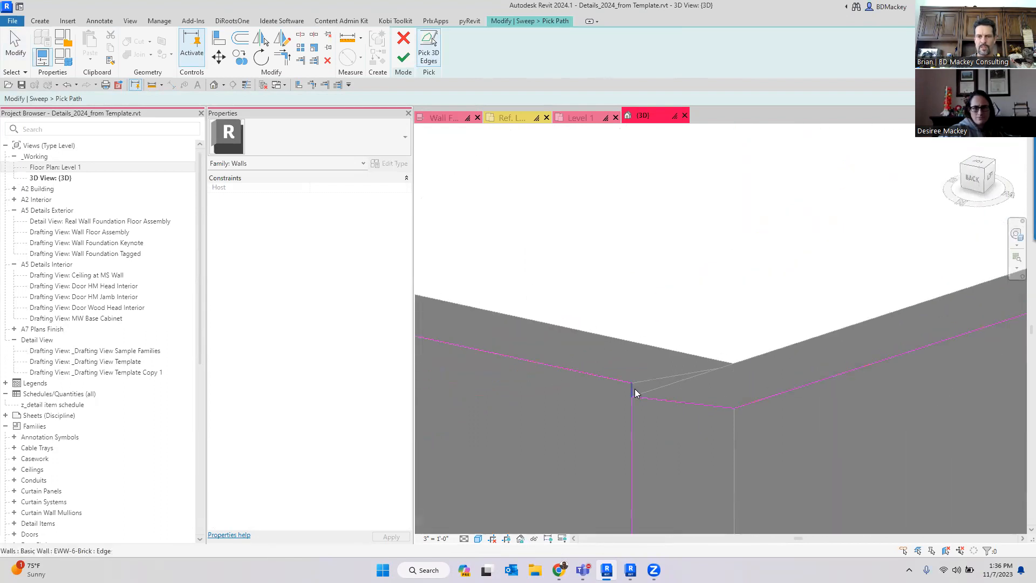
{"action": "scroll", "coordinate": [770, 192], "scroll_direction": "down", "scroll_amount": 2}
{"action": "scroll", "coordinate": [715, 268], "scroll_direction": "up", "scroll_amount": 3}
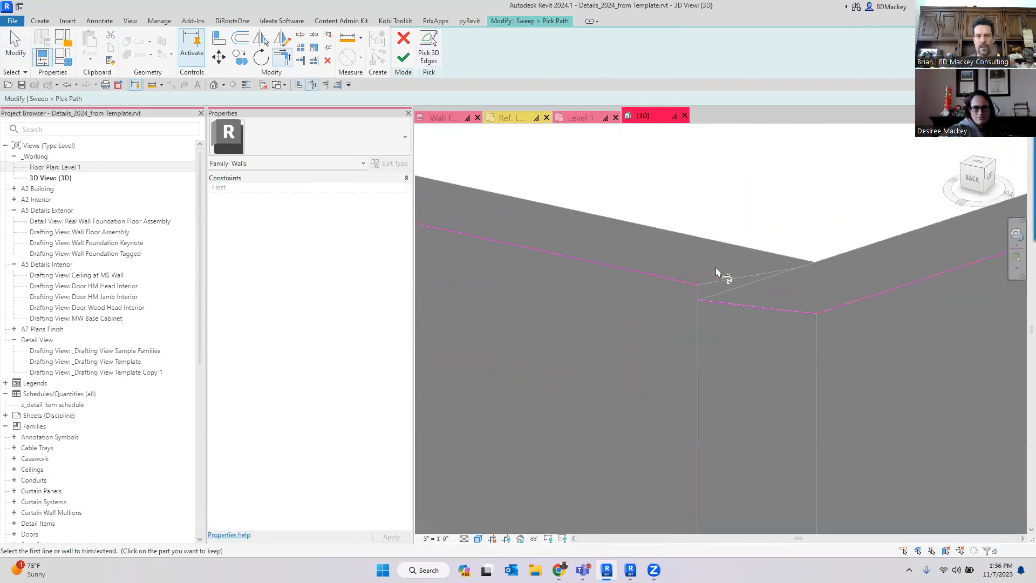
{"action": "left_click", "coordinate": [695, 298]}
{"action": "left_click", "coordinate": [708, 306]}
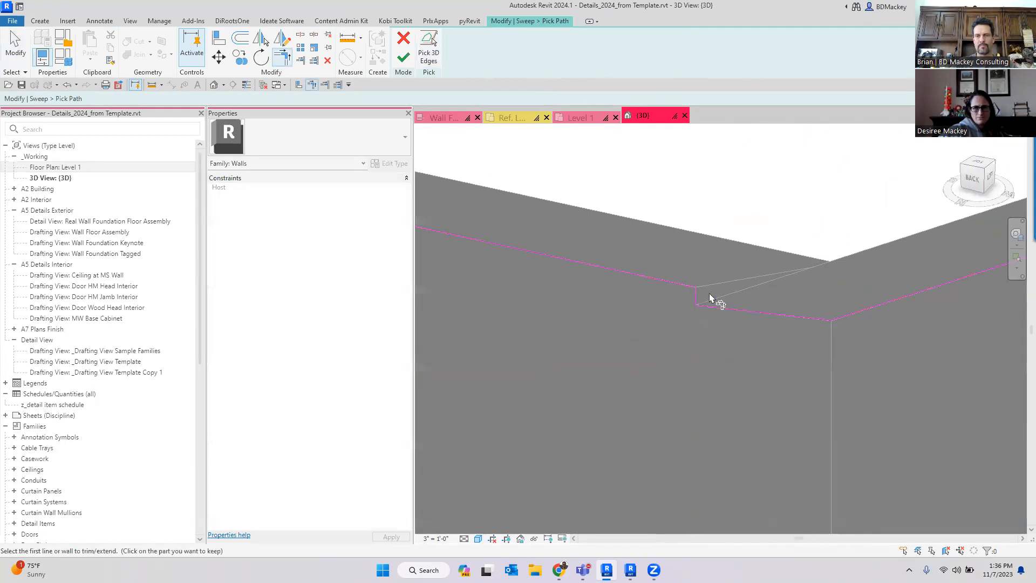
{"action": "scroll", "coordinate": [712, 291], "scroll_direction": "down", "scroll_amount": 6}
{"action": "scroll", "coordinate": [861, 292], "scroll_direction": "down", "scroll_amount": 4}
{"action": "middle_click_drag", "start_coordinate": [875, 292], "coordinate": [731, 314]}
{"action": "scroll", "coordinate": [730, 311], "scroll_direction": "up", "scroll_amount": 8}
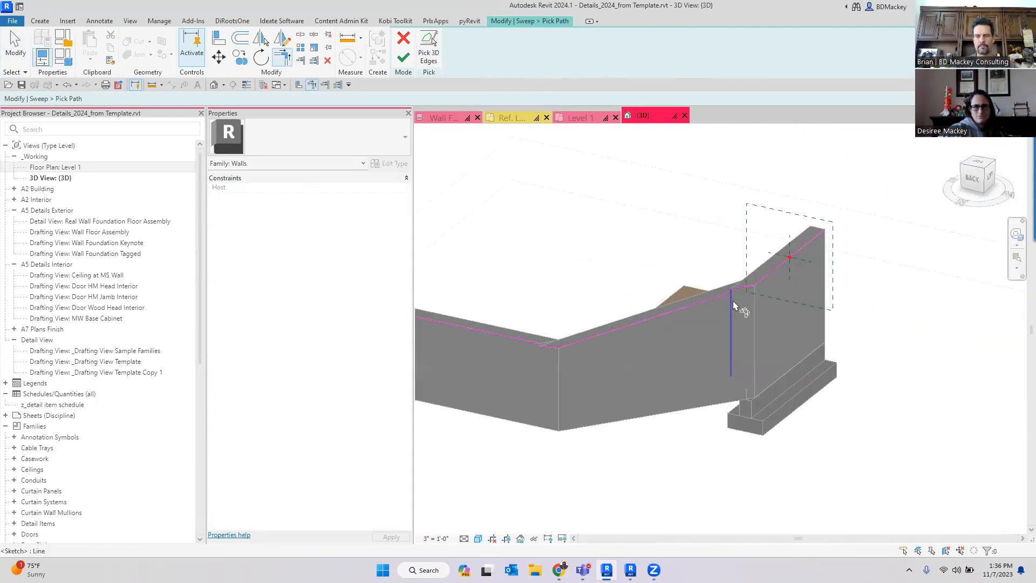
{"action": "left_click", "coordinate": [706, 263]}
{"action": "left_click", "coordinate": [724, 245]}
{"action": "scroll", "coordinate": [675, 192], "scroll_direction": "down", "scroll_amount": 3}
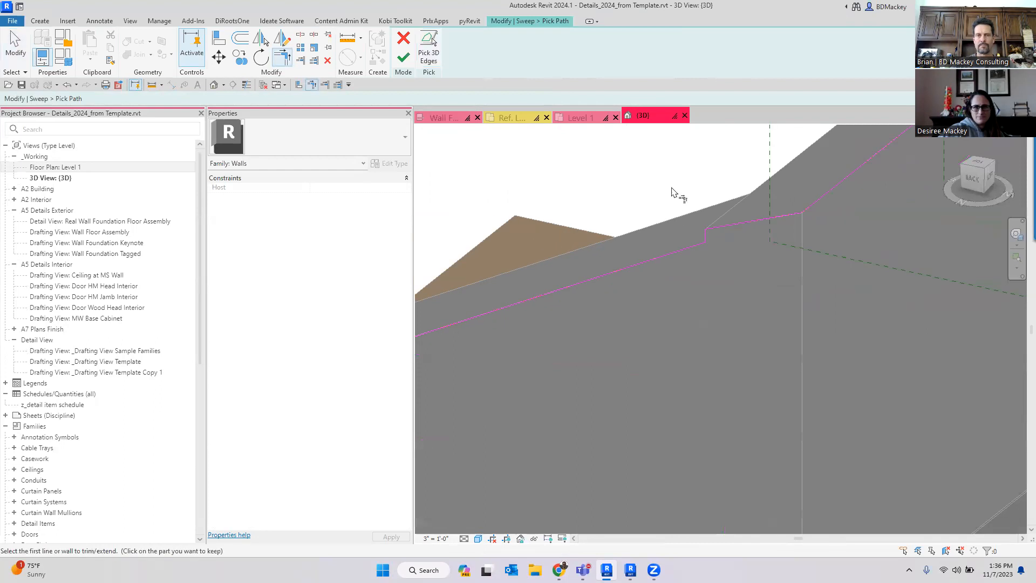
{"action": "left_click", "coordinate": [411, 61]}
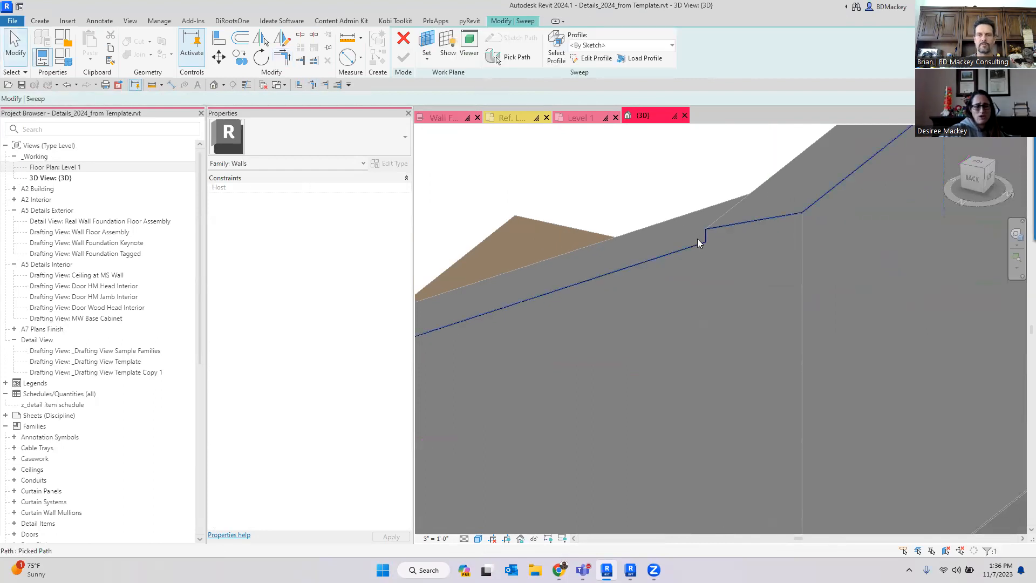
- Sketch a small circular profile at the path's end point and finish the sweep
{"action": "scroll", "coordinate": [701, 237], "scroll_direction": "down", "scroll_amount": 3}
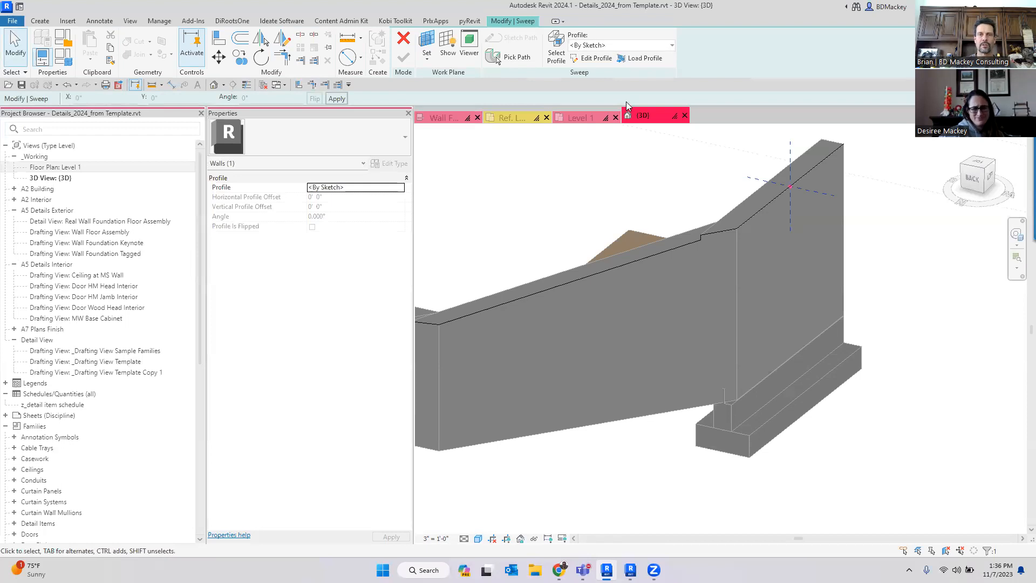
{"action": "left_click", "coordinate": [594, 57]}
{"action": "left_click", "coordinate": [447, 58]}
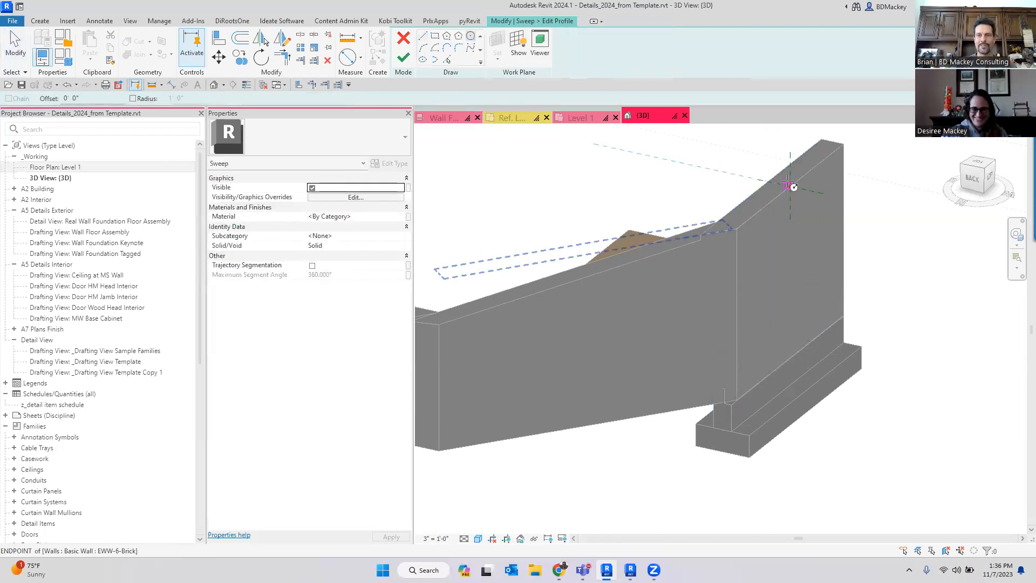
{"action": "scroll", "coordinate": [791, 187], "scroll_direction": "up", "scroll_amount": 5}
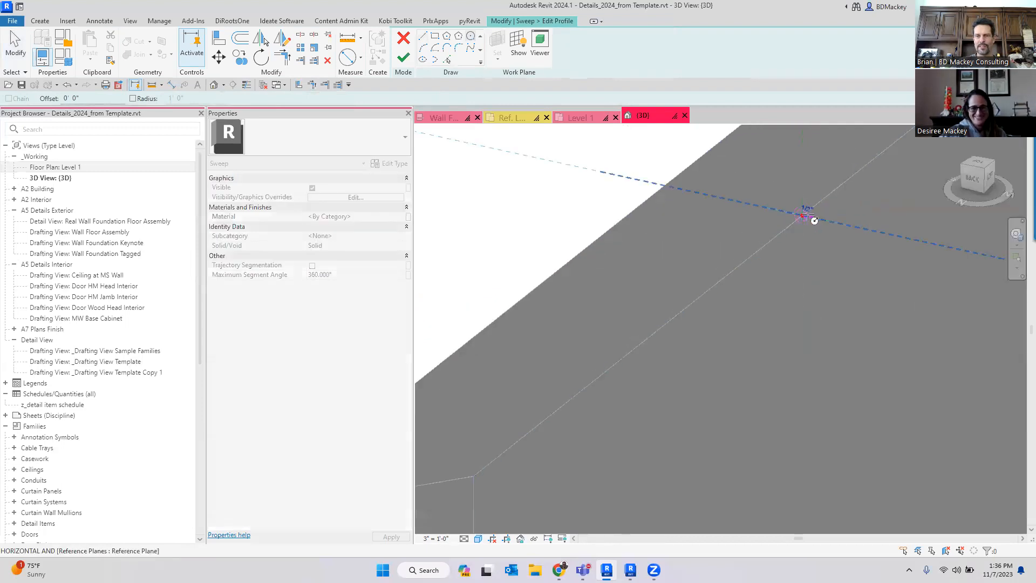
{"action": "scroll", "coordinate": [807, 215], "scroll_direction": "up", "scroll_amount": 4}
{"action": "left_click", "coordinate": [797, 217]}
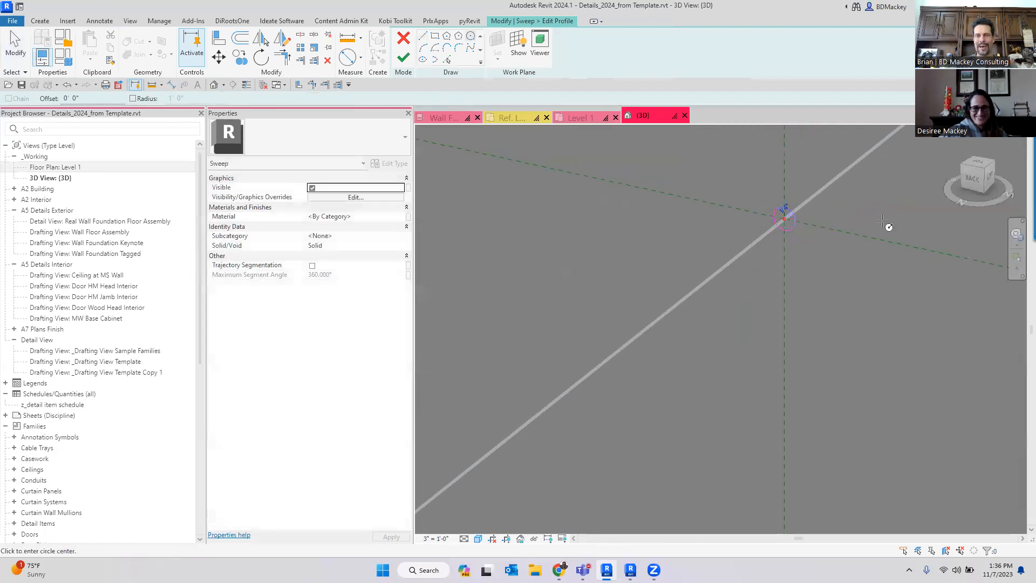
{"action": "left_click", "coordinate": [403, 58]}
{"action": "left_click", "coordinate": [422, 60]}
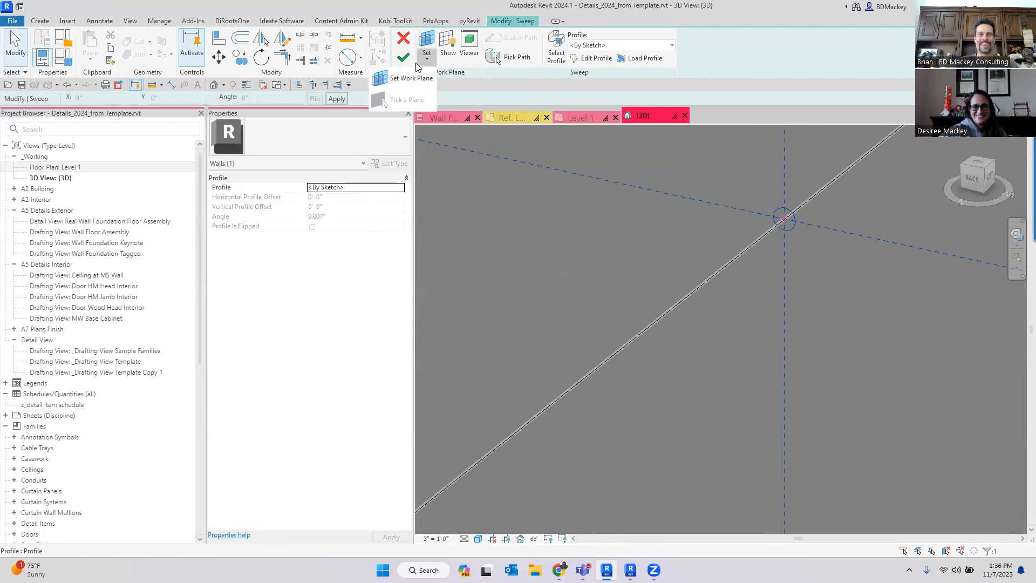
{"action": "left_click", "coordinate": [404, 59]}
- Finish the in-place wall model and select the new sweep along the wall tops
{"action": "scroll", "coordinate": [686, 248], "scroll_direction": "down", "scroll_amount": 6}
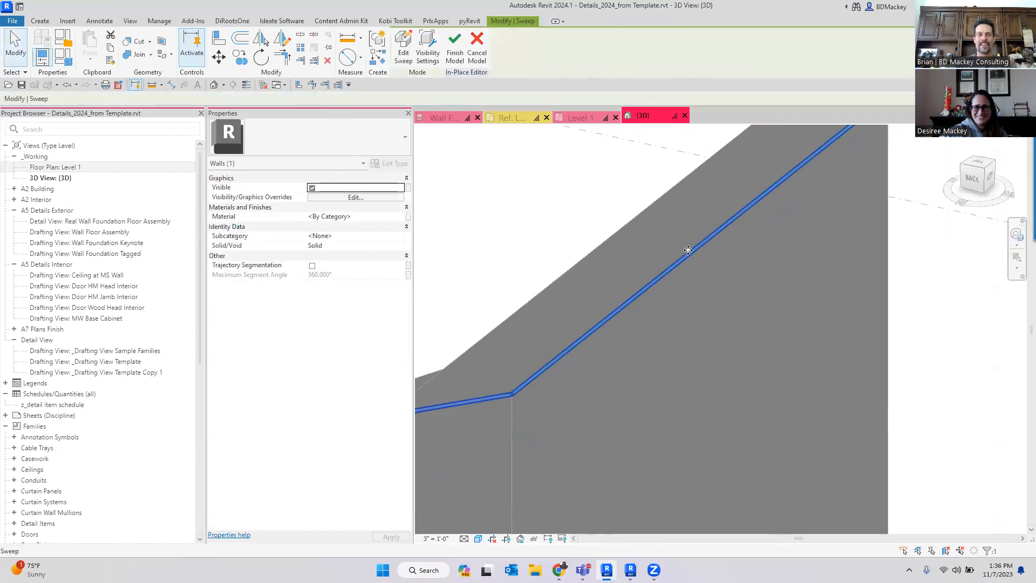
{"action": "middle_click_drag", "start_coordinate": [845, 283], "coordinate": [954, 262]}
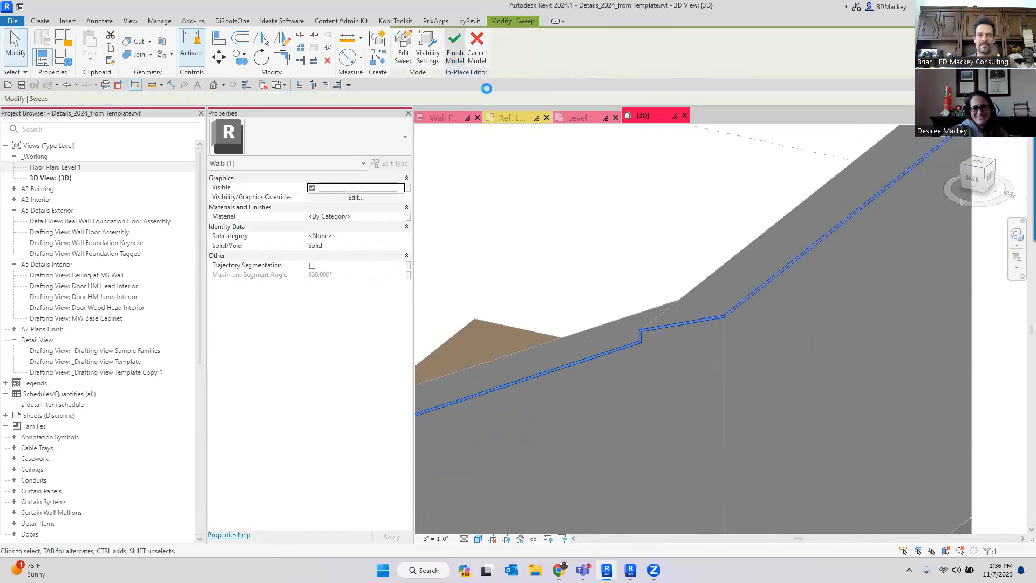
{"action": "left_click", "coordinate": [456, 52]}
{"action": "left_click", "coordinate": [602, 209]}
{"action": "scroll", "coordinate": [678, 300], "scroll_direction": "down", "scroll_amount": 3}
{"action": "middle_click_drag", "start_coordinate": [654, 325], "coordinate": [852, 241]}
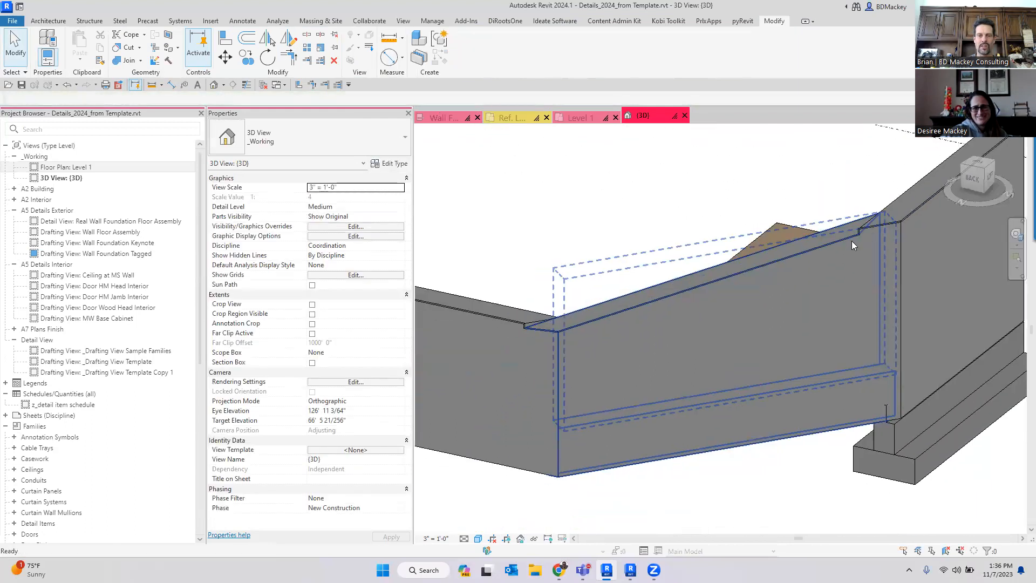
{"action": "scroll", "coordinate": [511, 317], "scroll_direction": "up", "scroll_amount": 5}
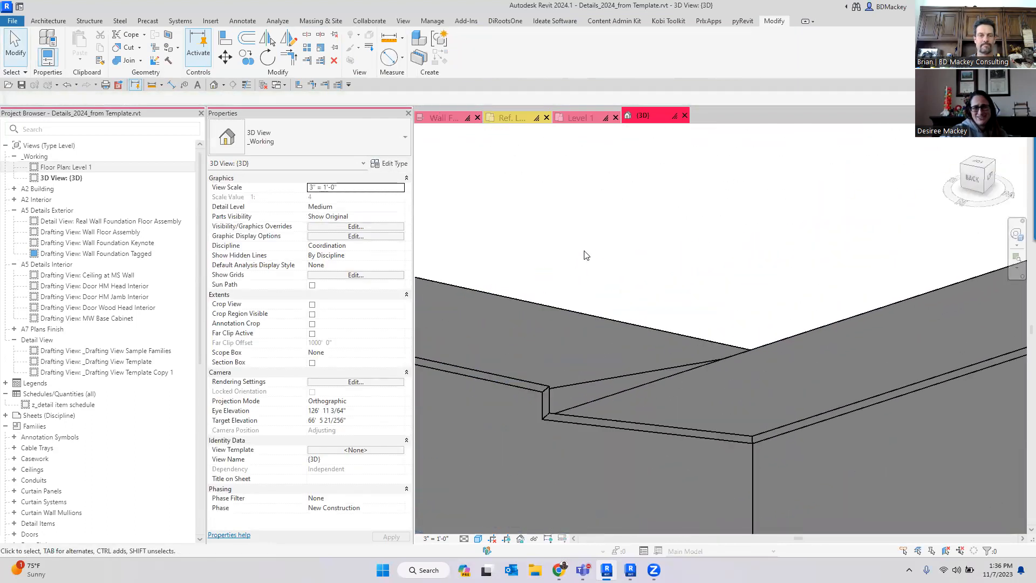
{"action": "left_click", "coordinate": [524, 381]}
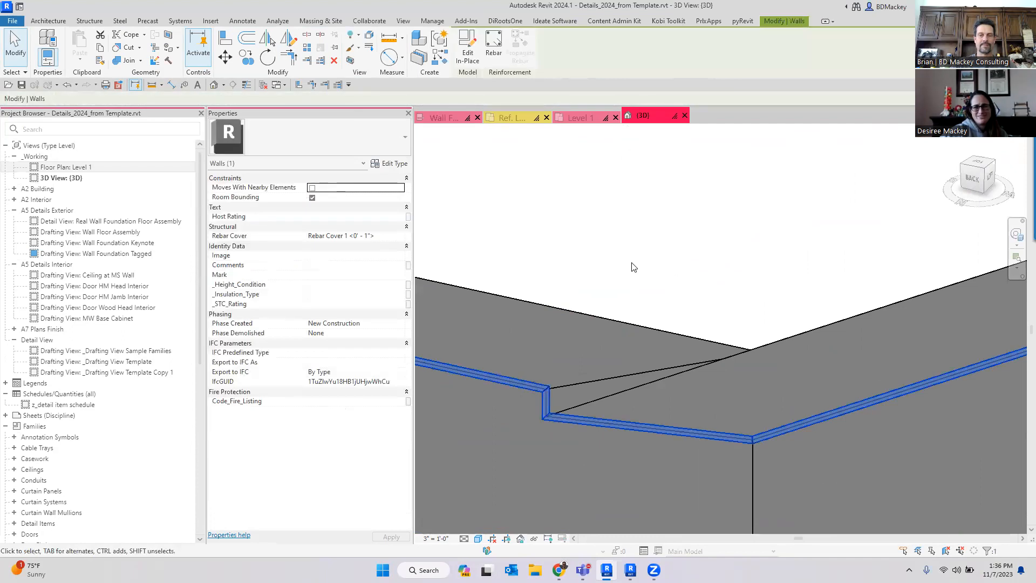
- Orbit and zoom around the walls, briefly selecting a wall, to inspect the sweep along the wall tops
{"action": "scroll", "coordinate": [634, 266], "scroll_direction": "down", "scroll_amount": 3}
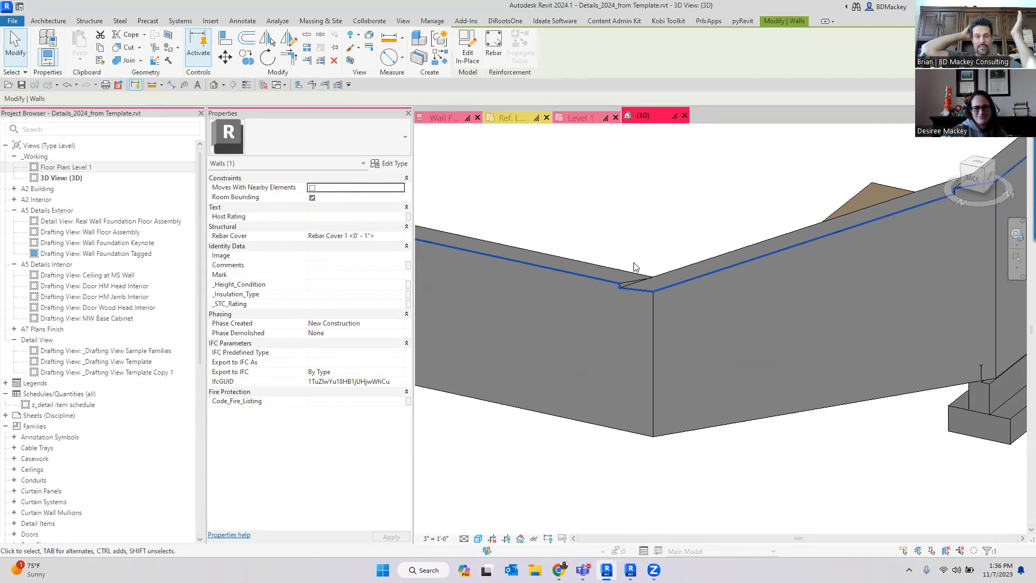
{"action": "key", "text": "Escape"}
{"action": "scroll", "coordinate": [635, 266], "scroll_direction": "down", "scroll_amount": 2}
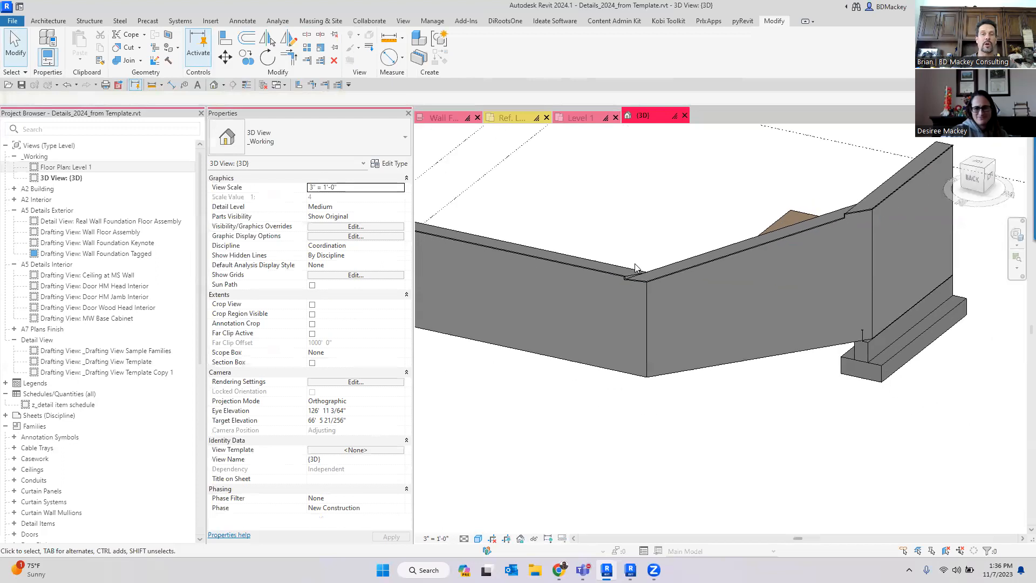
{"action": "middle_click_drag", "start_coordinate": [578, 265], "coordinate": [787, 293]}
{"action": "scroll", "coordinate": [673, 299], "scroll_direction": "down", "scroll_amount": 1}
{"action": "left_click", "coordinate": [745, 289]}
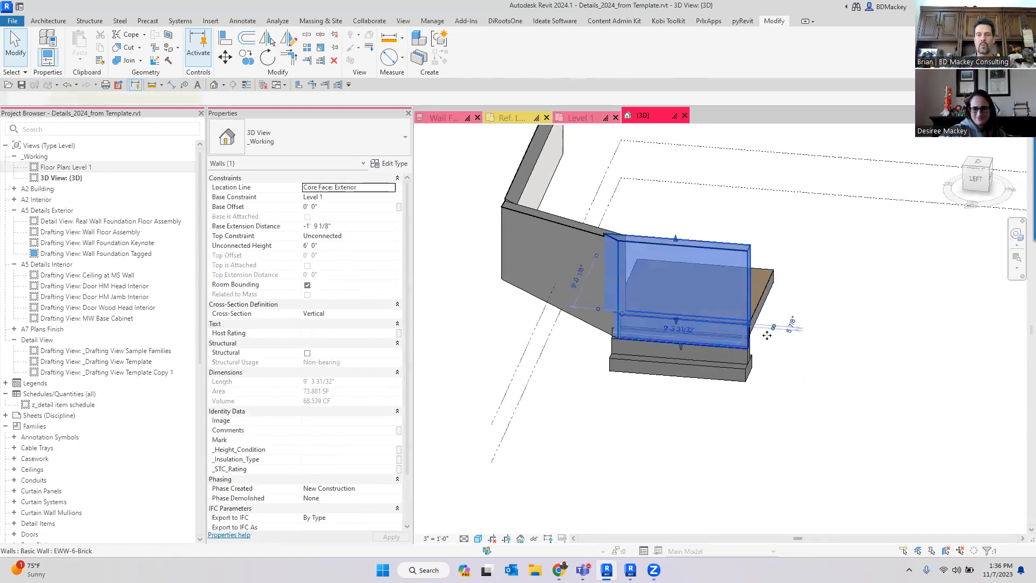
{"action": "key", "text": "Escape"}
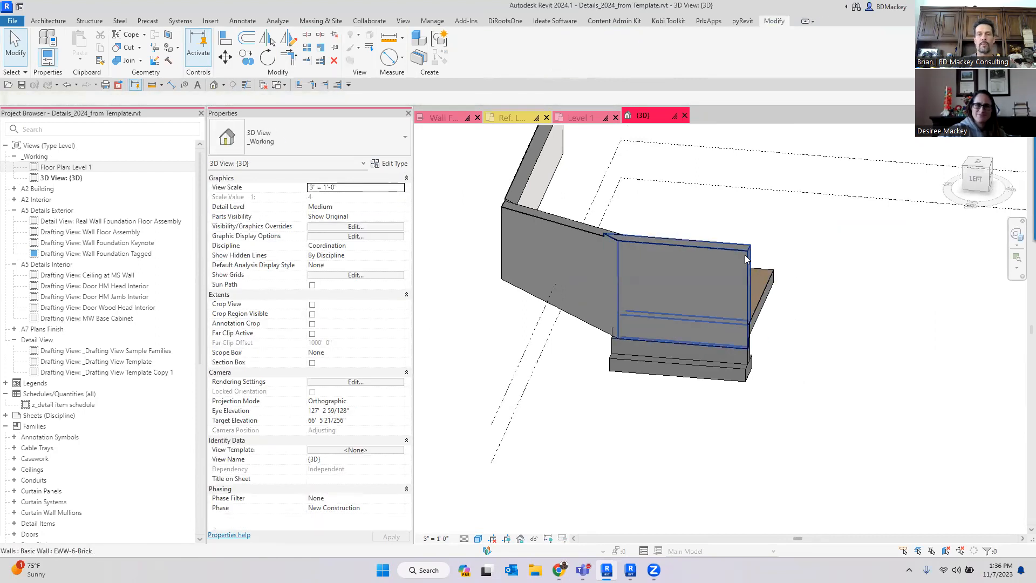
- Select the in-place wall model, edit it in place, and open the sweep's path for picking 3D edges
{"action": "scroll", "coordinate": [745, 254], "scroll_direction": "up", "scroll_amount": 5}
{"action": "scroll", "coordinate": [802, 242], "scroll_direction": "up", "scroll_amount": 3}
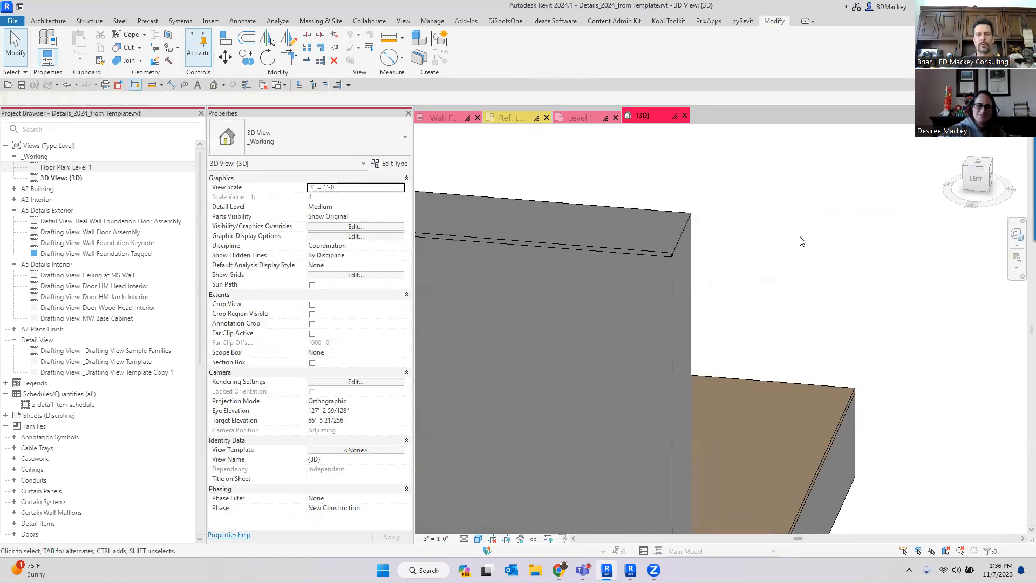
{"action": "left_click", "coordinate": [638, 250]}
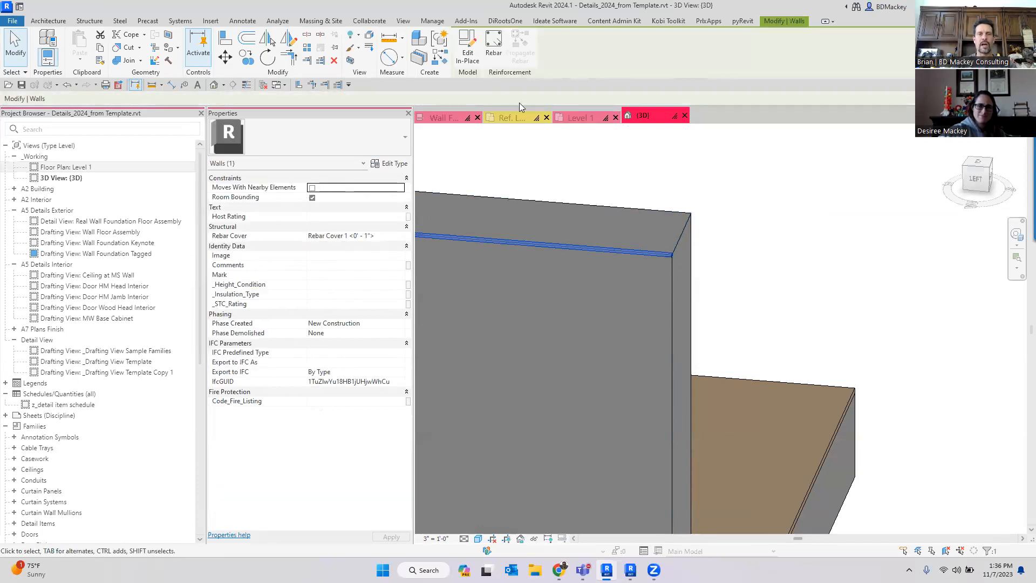
{"action": "left_click", "coordinate": [469, 56]}
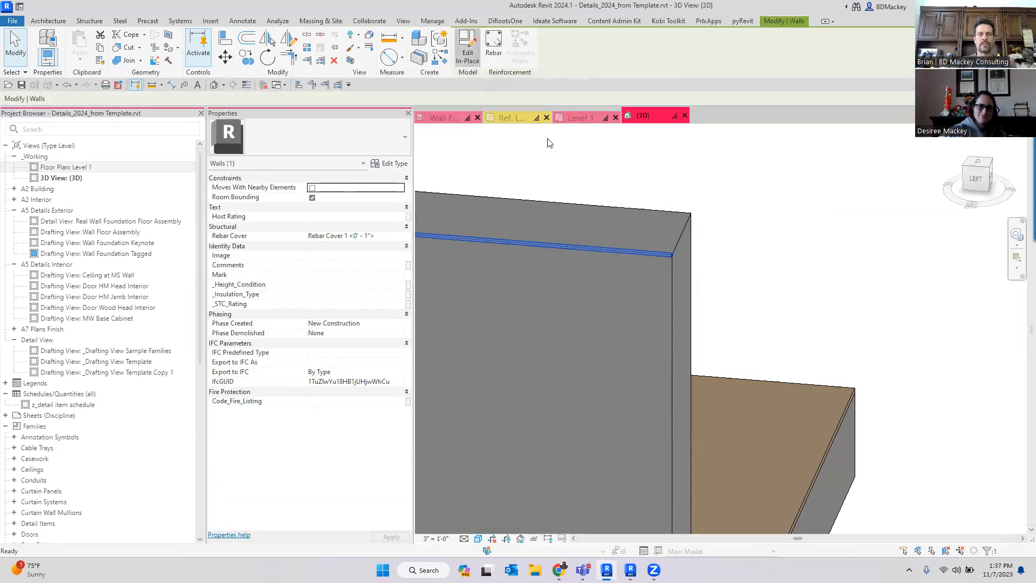
{"action": "left_click", "coordinate": [573, 247]}
{"action": "left_click", "coordinate": [403, 54]}
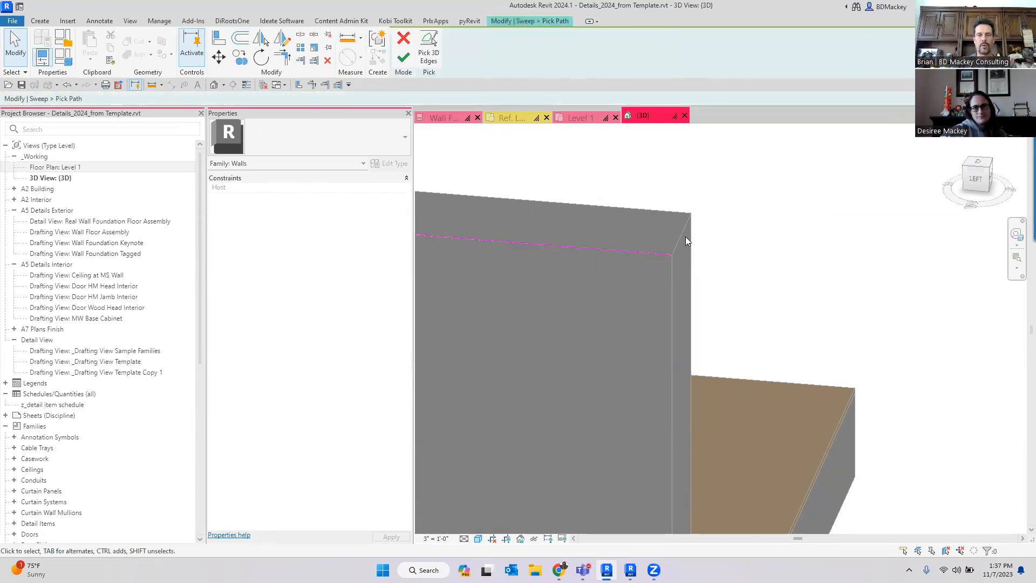
{"action": "left_click", "coordinate": [437, 48]}
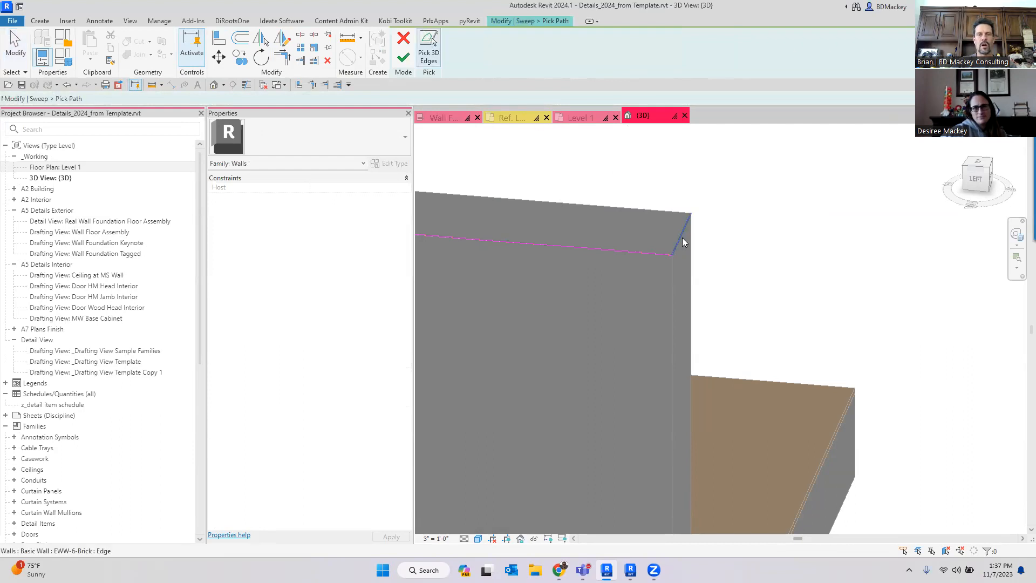
{"action": "left_click", "coordinate": [405, 57]}
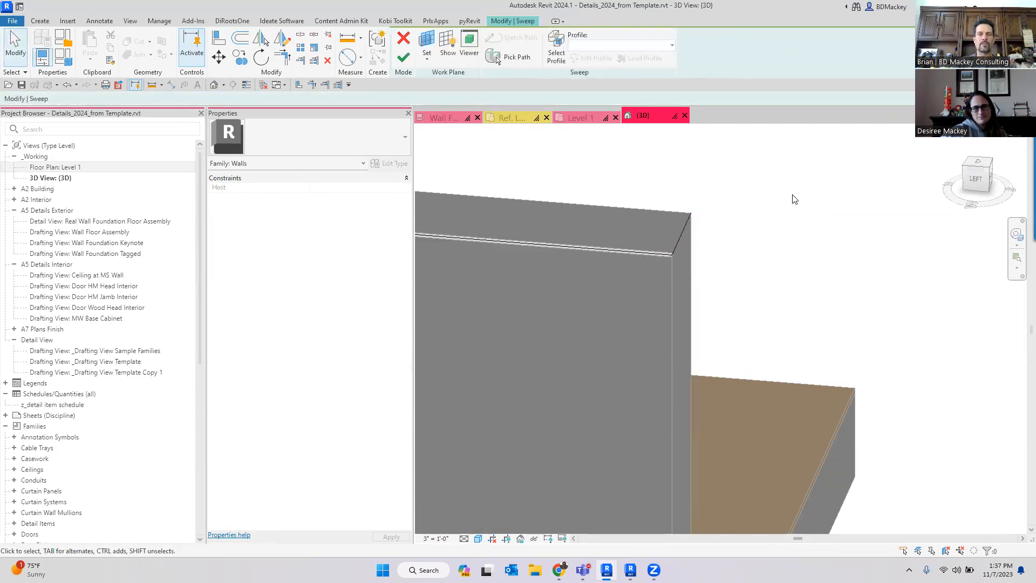
- Add the vertical edge at the wall's end to the sweep path and finish the path
{"action": "left_click", "coordinate": [504, 54]}
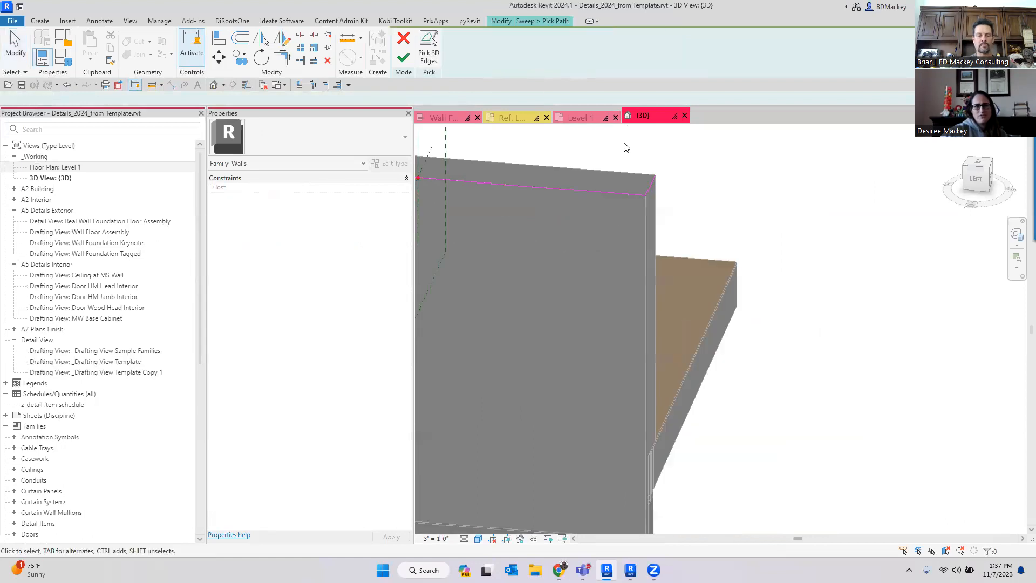
{"action": "middle_click_drag", "start_coordinate": [775, 326], "coordinate": [714, 344], "text": "shift"}
{"action": "scroll", "coordinate": [716, 349], "scroll_direction": "down", "scroll_amount": 4}
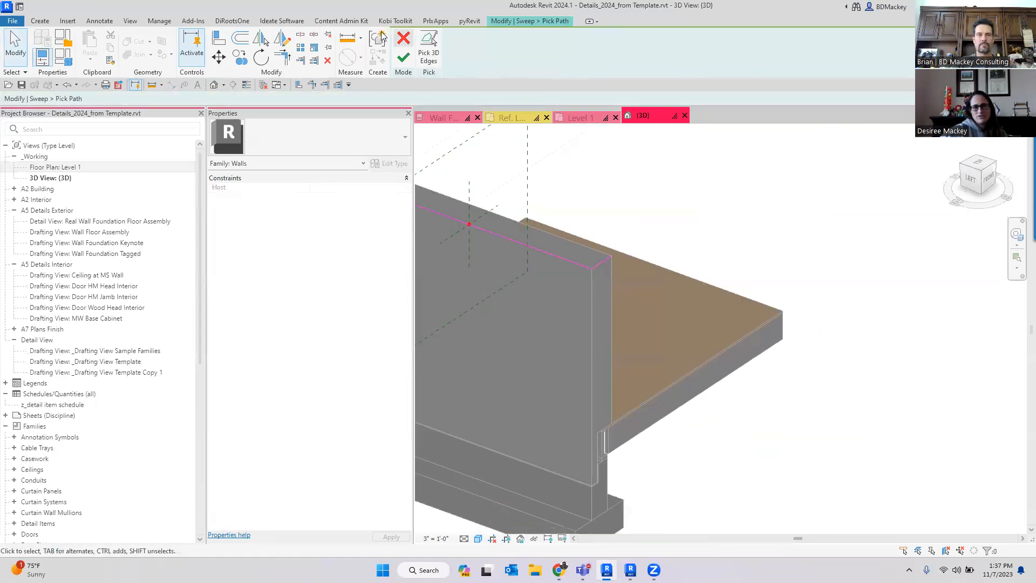
{"action": "left_click", "coordinate": [611, 314]}
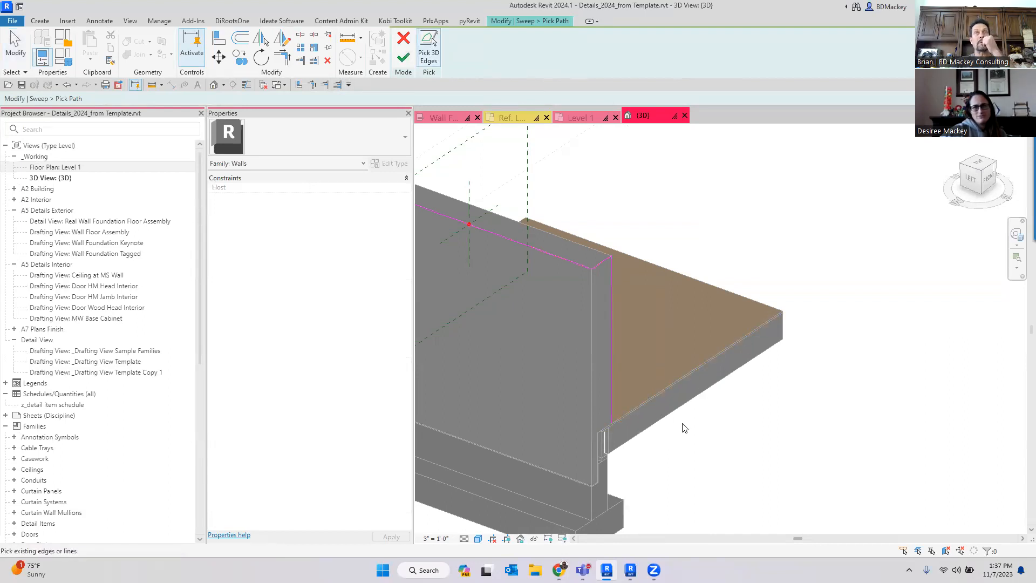
{"action": "left_click", "coordinate": [403, 60]}
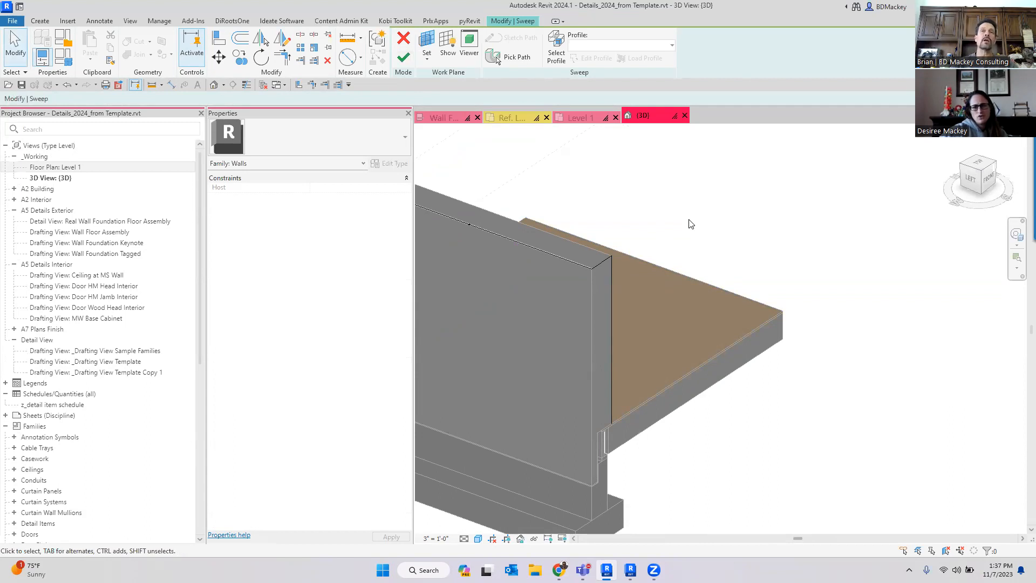
- Finish the edited sweep and the in-place wall model
{"action": "scroll", "coordinate": [915, 314], "scroll_direction": "down", "scroll_amount": 2}
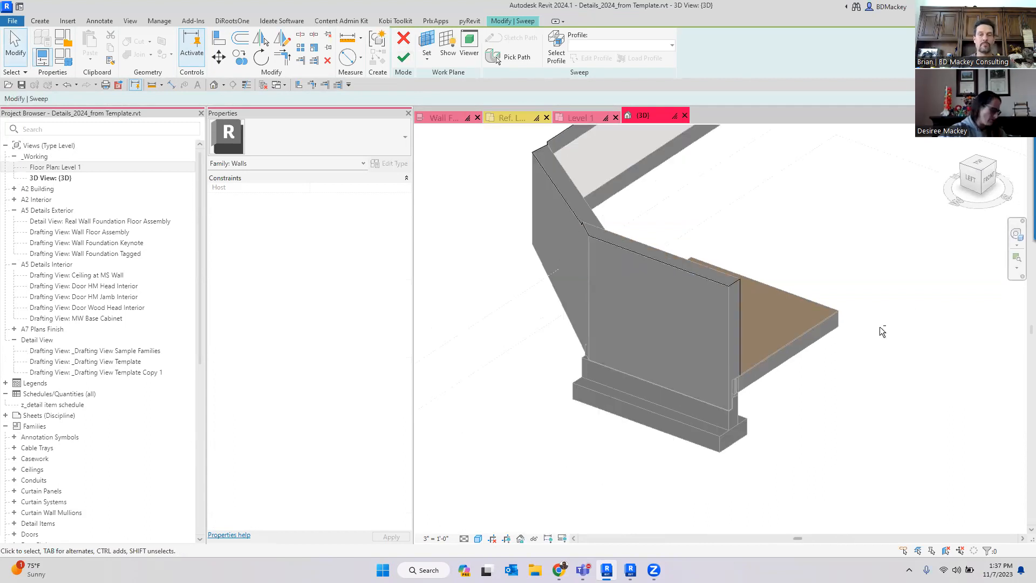
{"action": "middle_click_drag", "start_coordinate": [881, 329], "coordinate": [914, 350], "text": "shift"}
{"action": "left_click", "coordinate": [403, 58]}
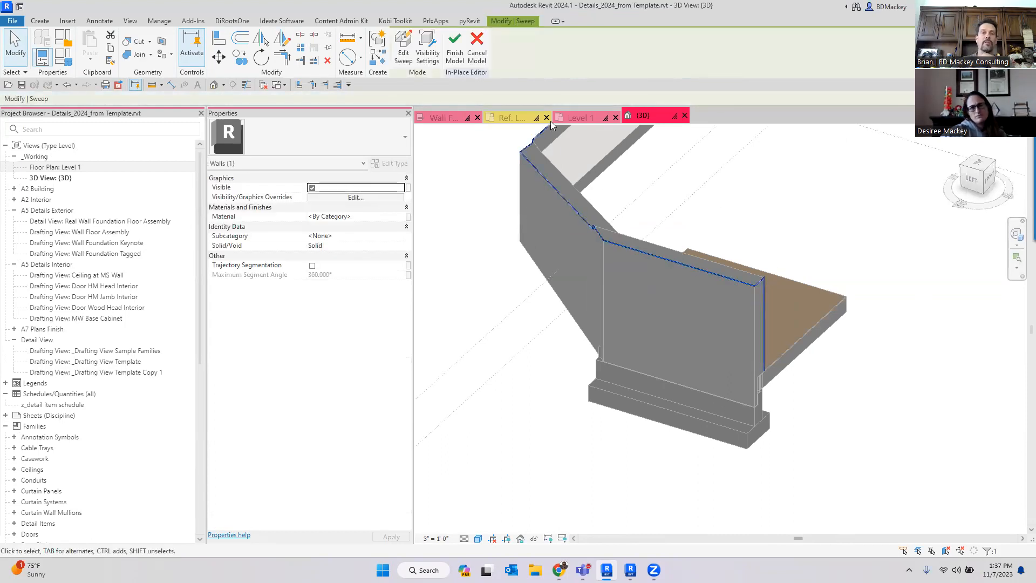
{"action": "left_click", "coordinate": [455, 54]}
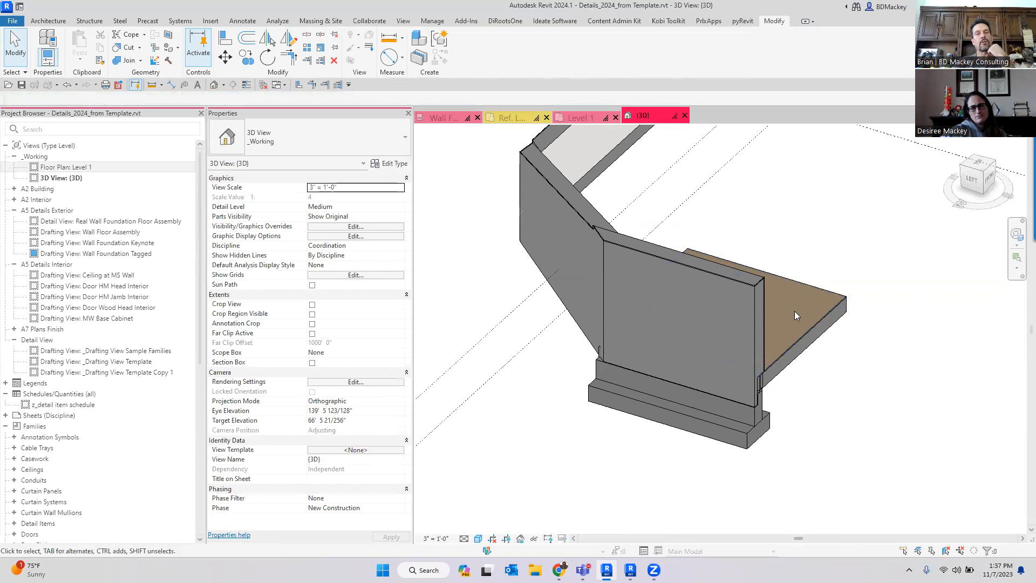
- Select the in-place sweep to check it now runs down the wall end, then deselect it
{"action": "scroll", "coordinate": [795, 315], "scroll_direction": "up", "scroll_amount": 5}
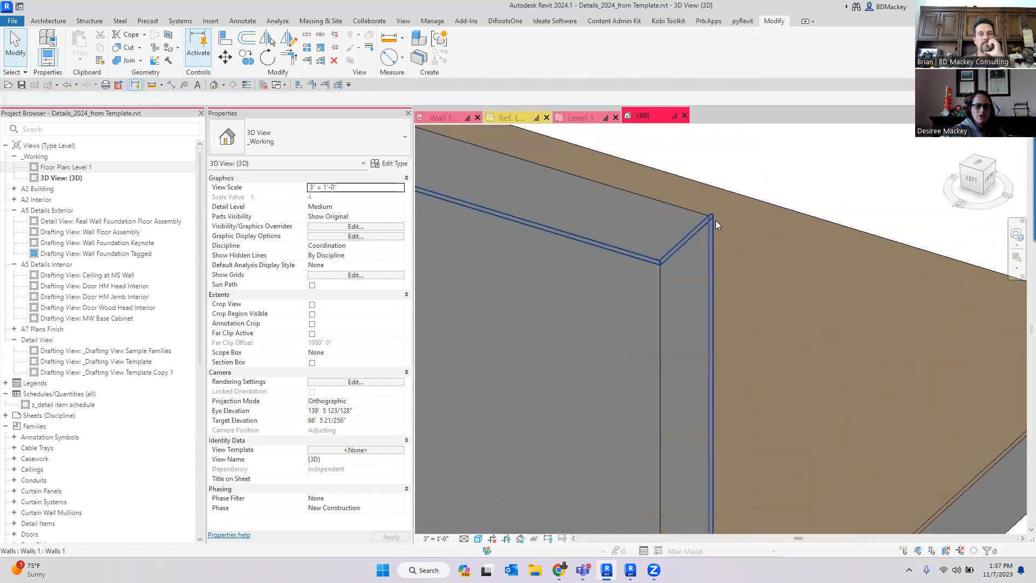
{"action": "left_click", "coordinate": [712, 221]}
{"action": "scroll", "coordinate": [745, 254], "scroll_direction": "down", "scroll_amount": 5}
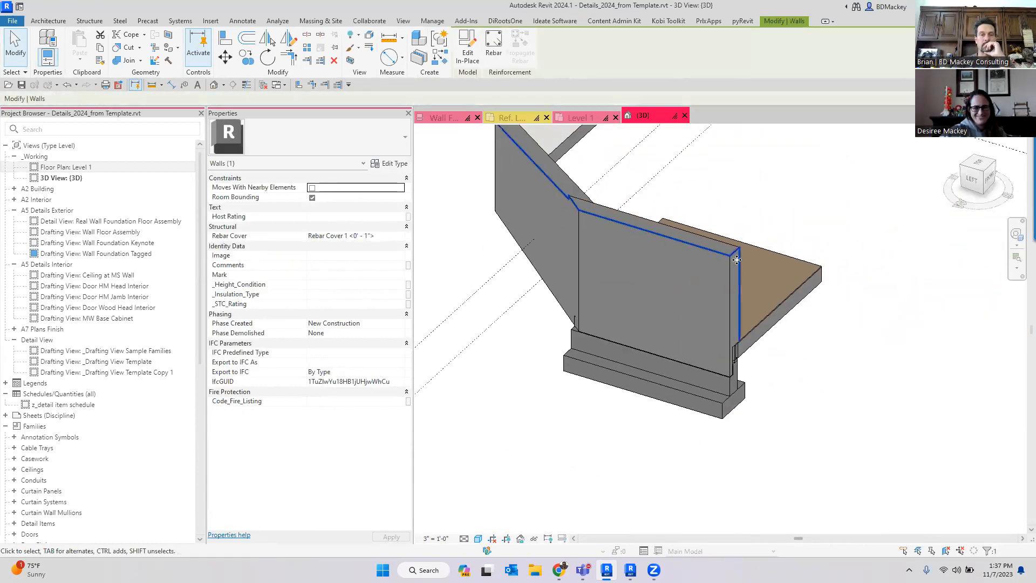
{"action": "middle_click_drag", "start_coordinate": [524, 353], "coordinate": [691, 400], "text": "shift"}
{"action": "left_click", "coordinate": [692, 403]}
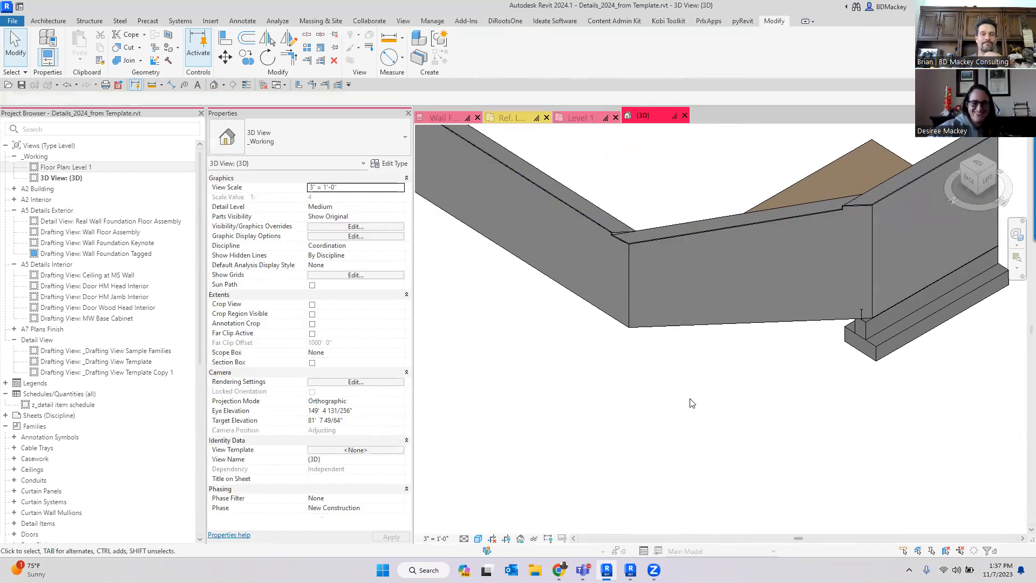
- Orbit and zoom around the walls, floor and framing to examine the sweep and the wall ends
{"action": "scroll", "coordinate": [702, 403], "scroll_direction": "down", "scroll_amount": 2}
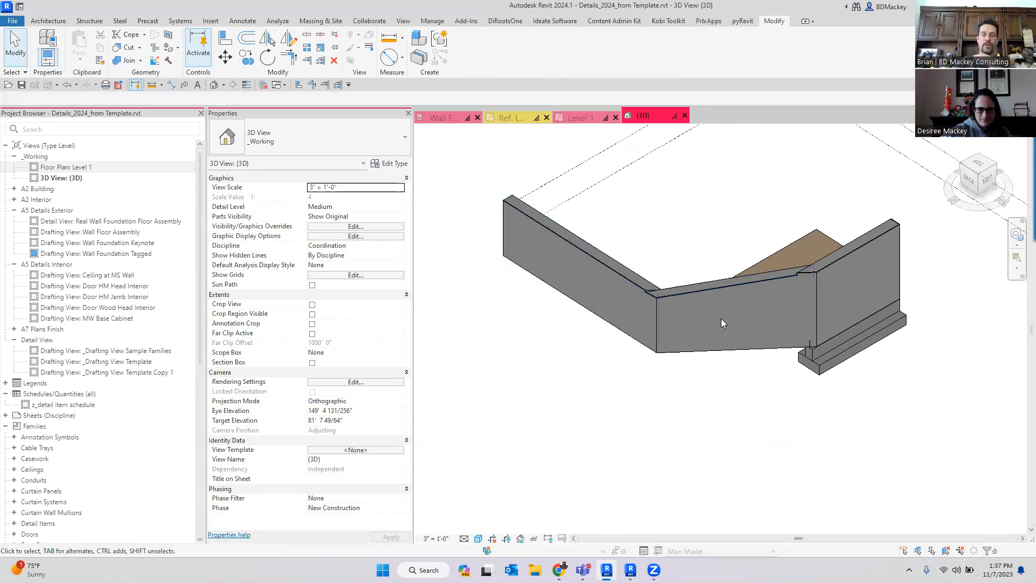
{"action": "scroll", "coordinate": [614, 280], "scroll_direction": "up", "scroll_amount": 3}
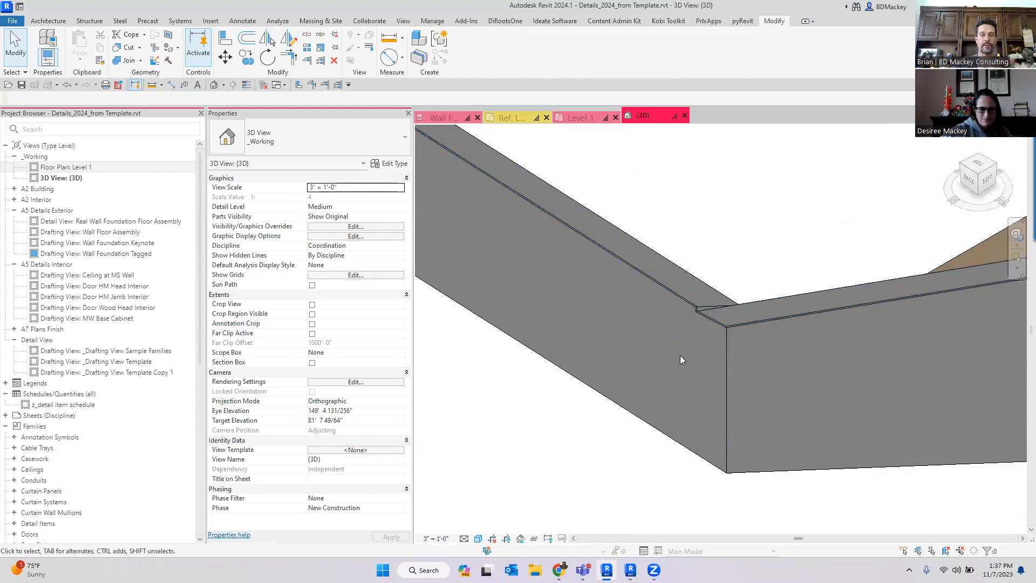
{"action": "scroll", "coordinate": [681, 356], "scroll_direction": "down", "scroll_amount": 3}
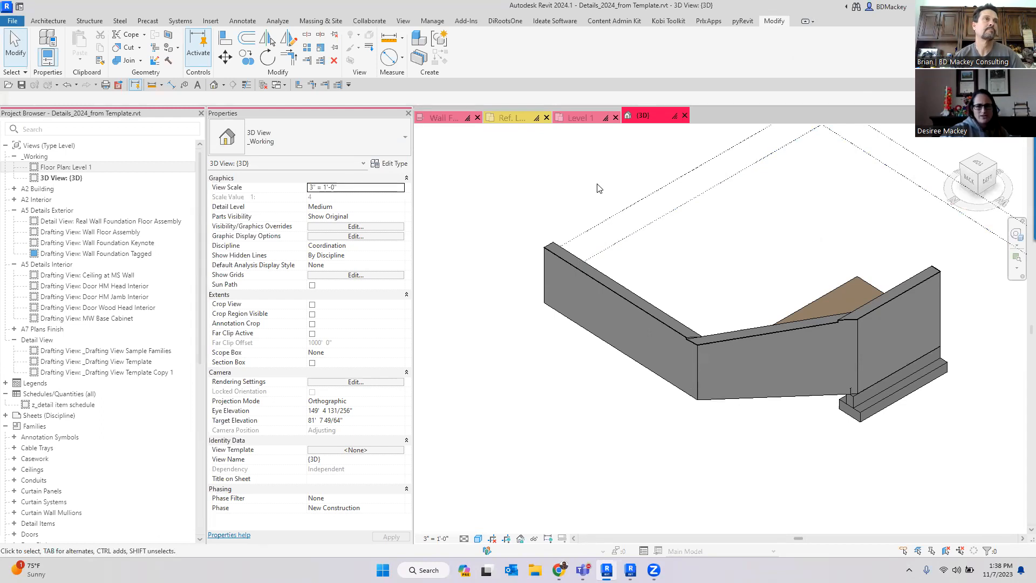
{"action": "scroll", "coordinate": [771, 357], "scroll_direction": "up", "scroll_amount": 4}
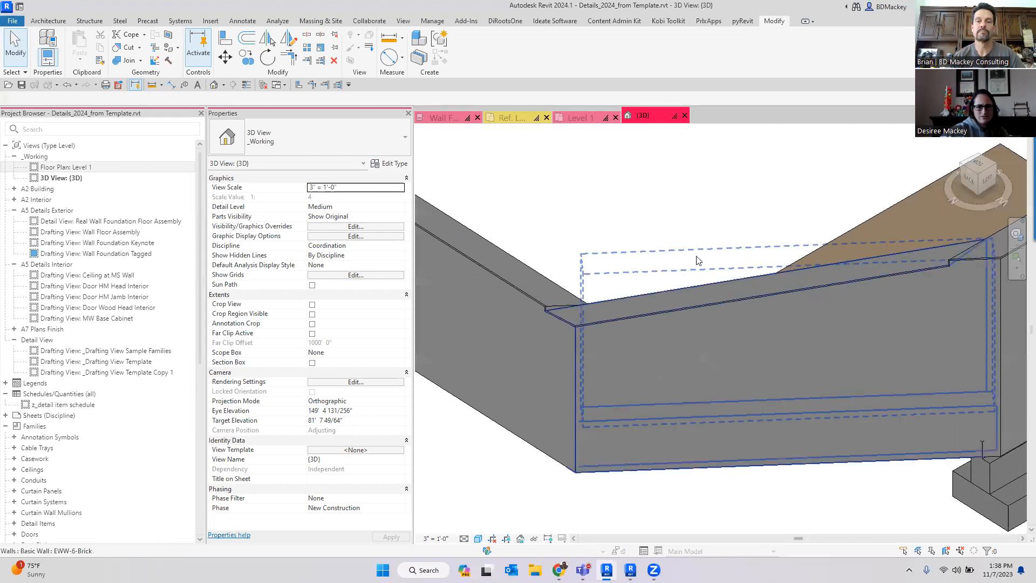
{"action": "scroll", "coordinate": [663, 198], "scroll_direction": "down", "scroll_amount": 5}
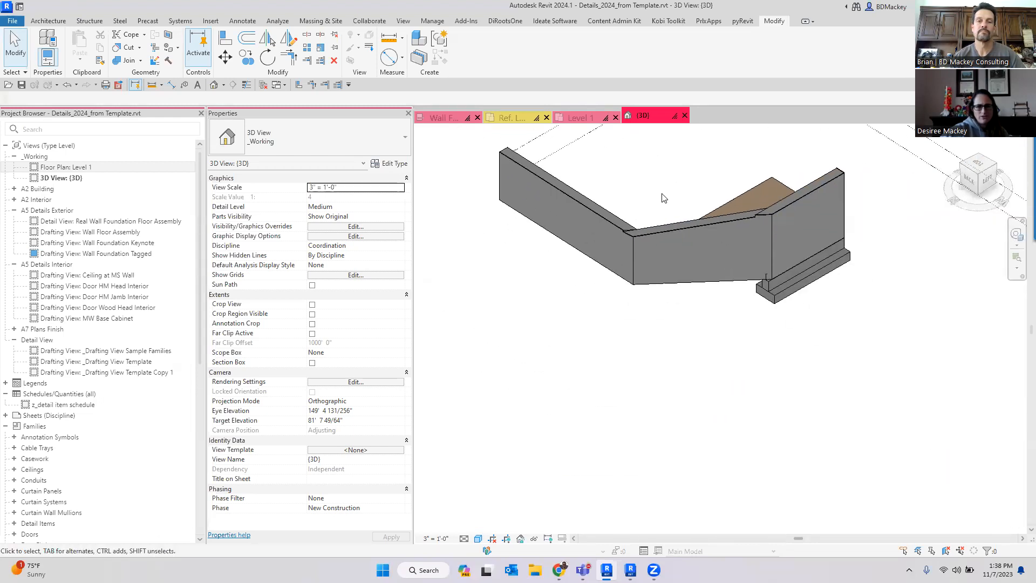
{"action": "middle_click_drag", "start_coordinate": [663, 198], "coordinate": [808, 369], "text": "shift"}
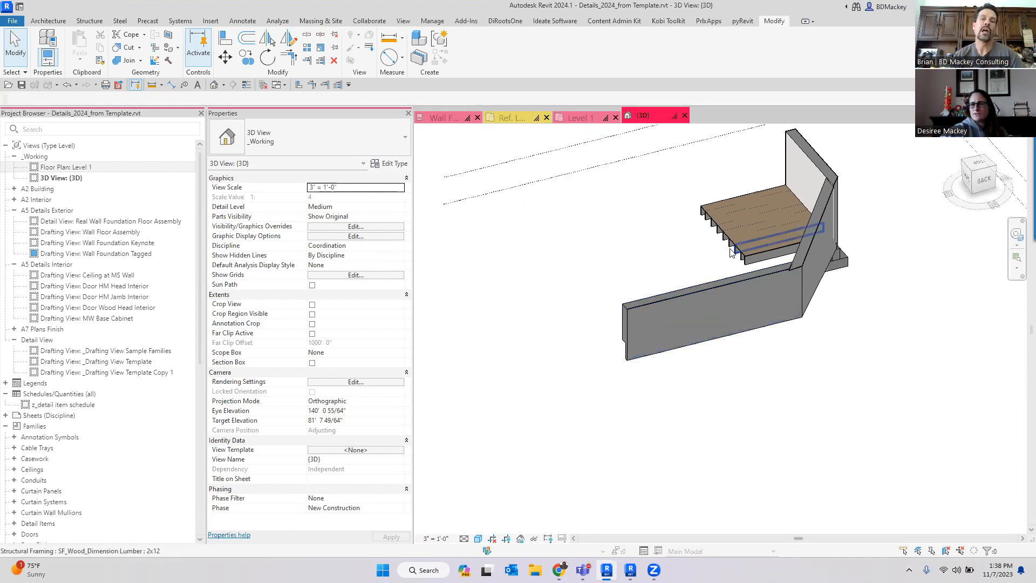
{"action": "scroll", "coordinate": [726, 338], "scroll_direction": "up", "scroll_amount": 5}
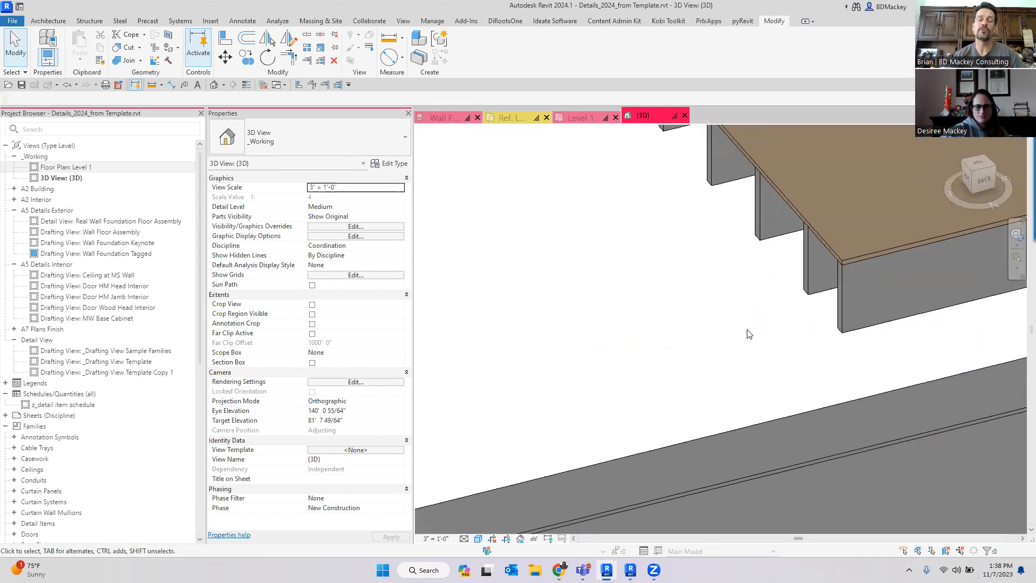
{"action": "scroll", "coordinate": [753, 332], "scroll_direction": "down", "scroll_amount": 7}
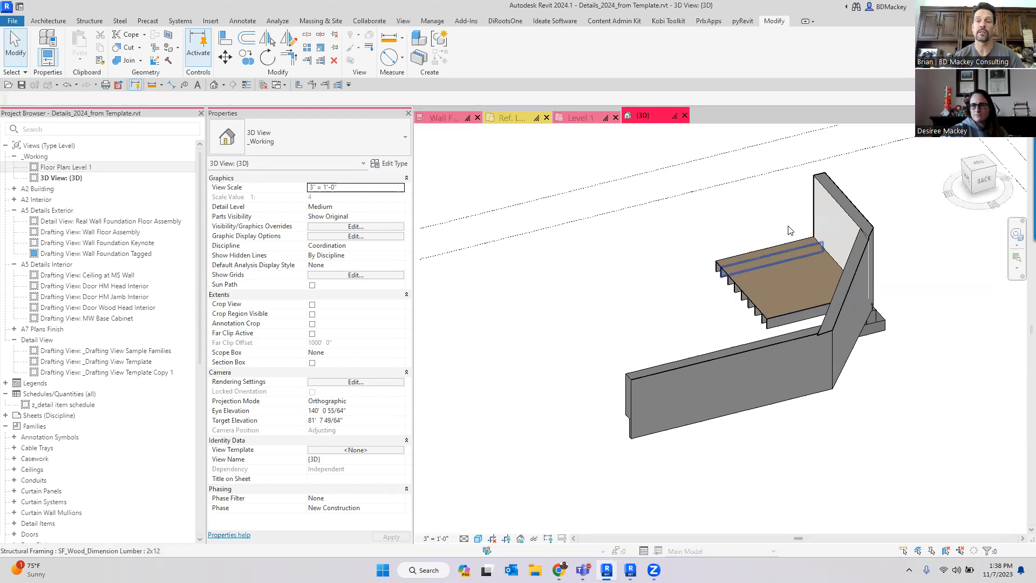
{"action": "middle_click_drag", "start_coordinate": [798, 335], "coordinate": [578, 354], "text": "shift"}
{"action": "scroll", "coordinate": [695, 436], "scroll_direction": "up", "scroll_amount": 4}
{"action": "scroll", "coordinate": [696, 447], "scroll_direction": "up", "scroll_amount": 5}
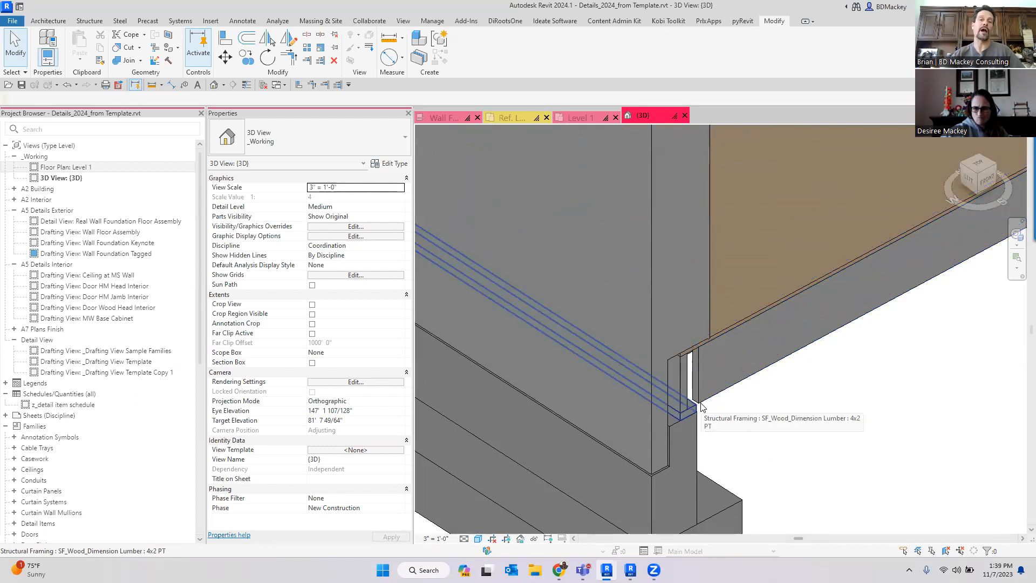
{"action": "scroll", "coordinate": [702, 405], "scroll_direction": "down", "scroll_amount": 3}
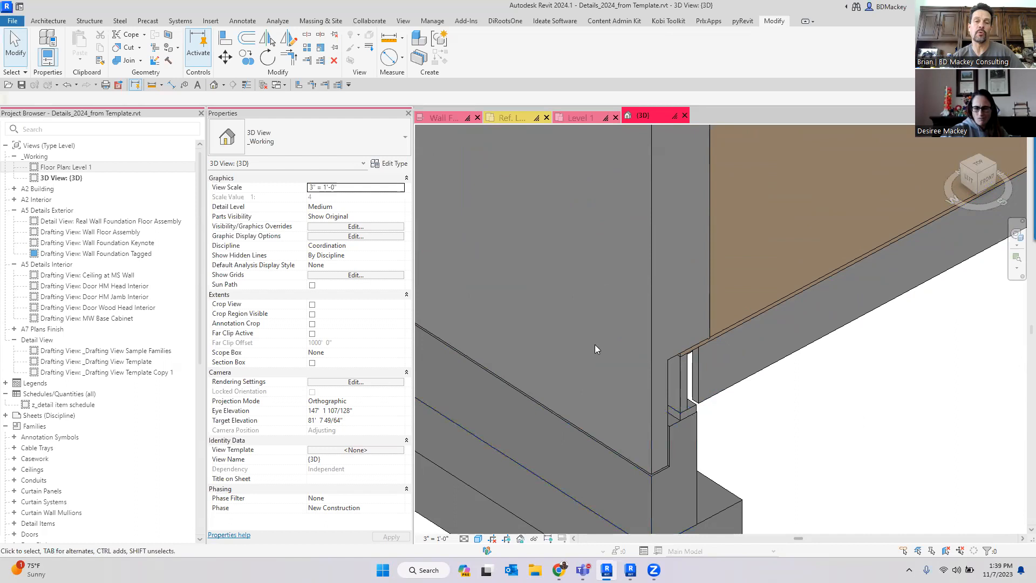
{"action": "scroll", "coordinate": [595, 344], "scroll_direction": "down", "scroll_amount": 2}
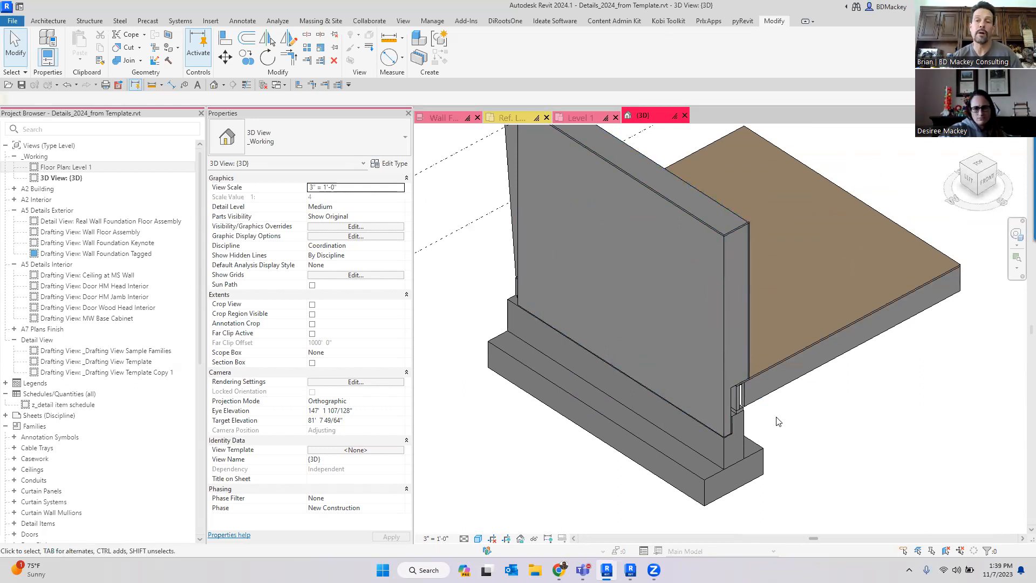
- Create parts from the EWW-6-Brick wall at the floor edge
{"action": "left_click", "coordinate": [739, 336]}
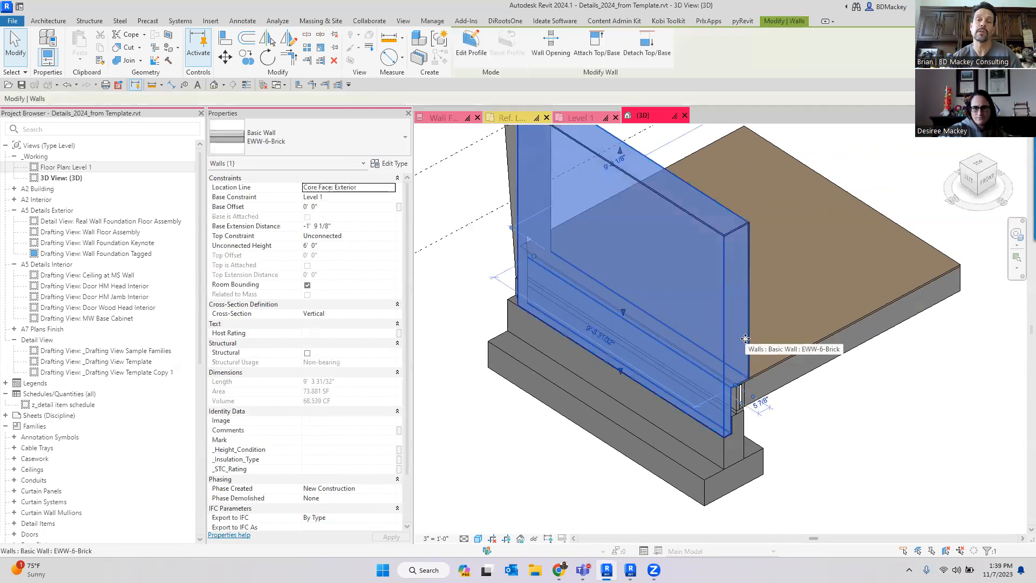
{"action": "left_click", "coordinate": [421, 58]}
{"action": "scroll", "coordinate": [741, 244], "scroll_direction": "up", "scroll_amount": 4}
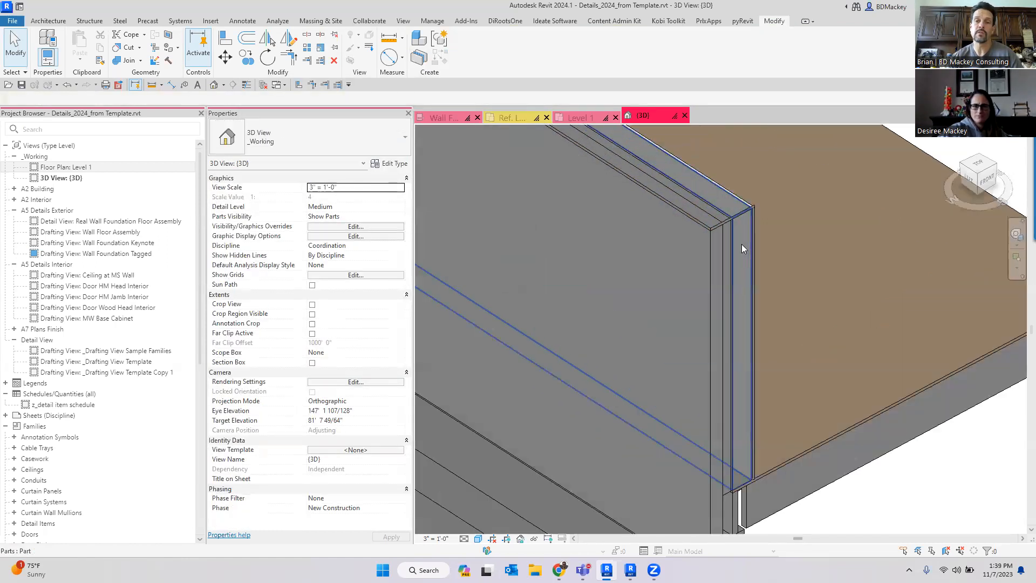
- Switch the 3D view's visual style to Hidden Line
{"action": "left_click", "coordinate": [479, 539]}
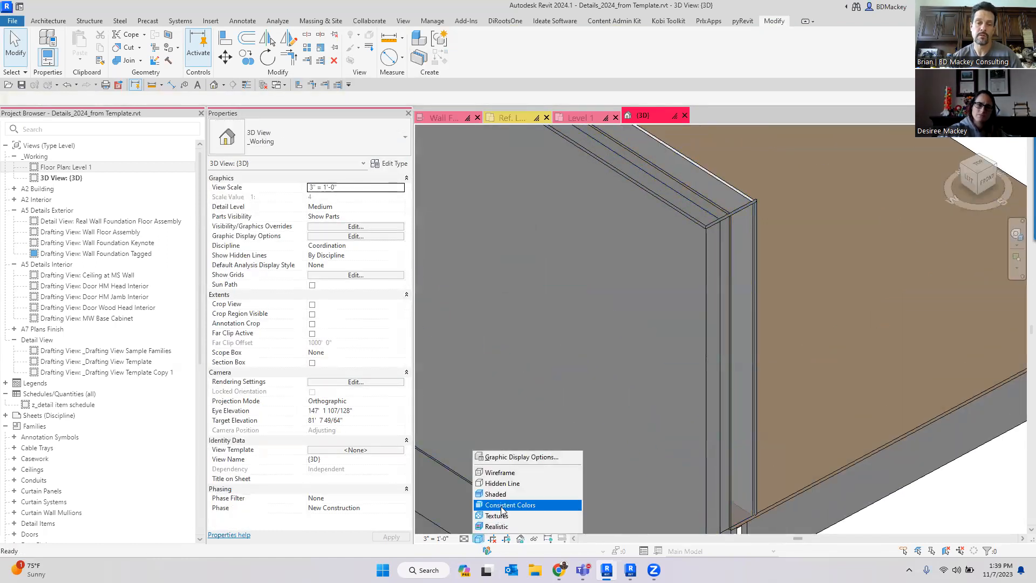
{"action": "left_click", "coordinate": [503, 483]}
{"action": "scroll", "coordinate": [707, 222], "scroll_direction": "up", "scroll_amount": 3}
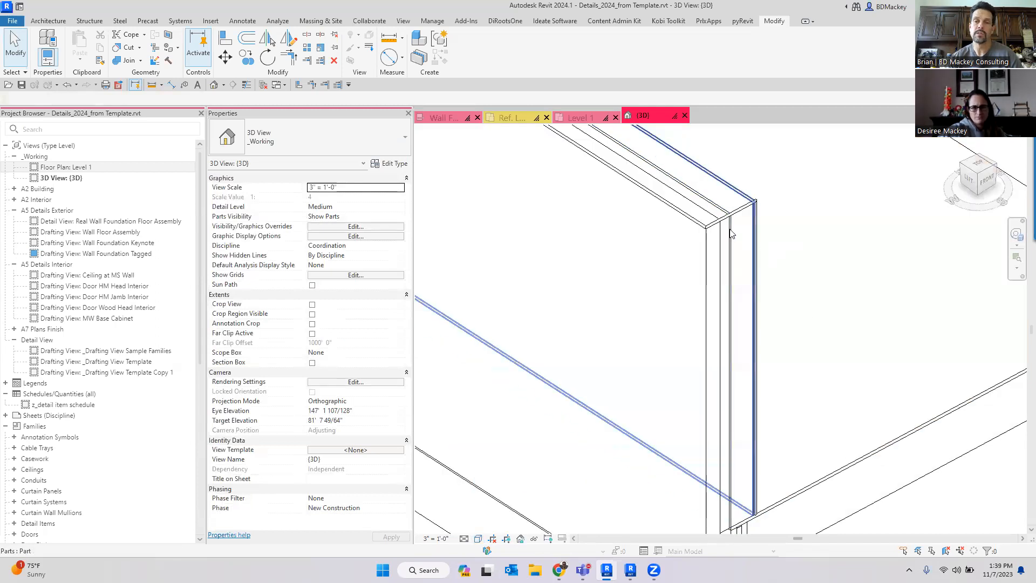
- Select the inner brick wall part, turn on its shape handles and drag one of its edges
{"action": "left_click", "coordinate": [716, 300]}
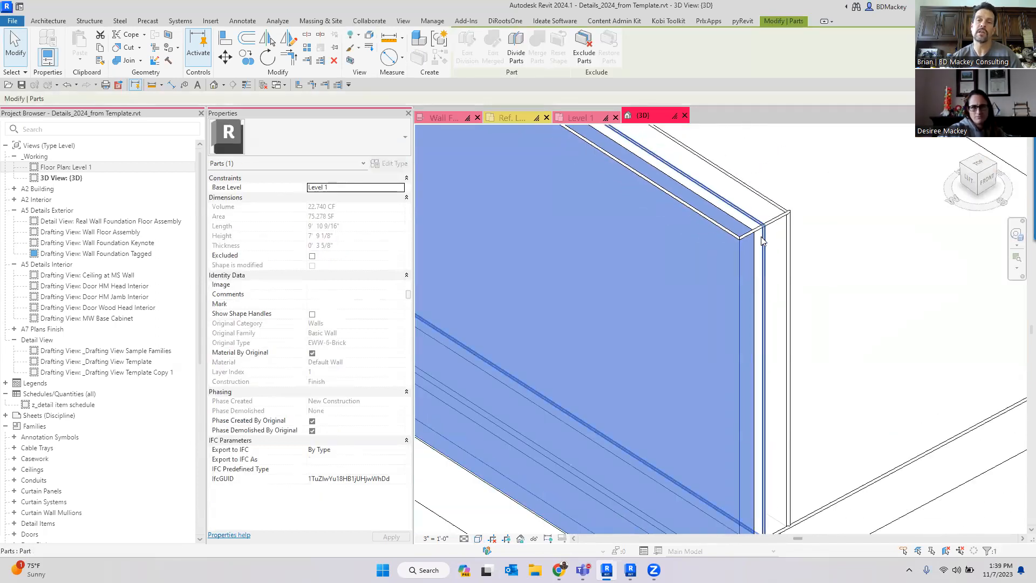
{"action": "scroll", "coordinate": [762, 241], "scroll_direction": "down", "scroll_amount": 5}
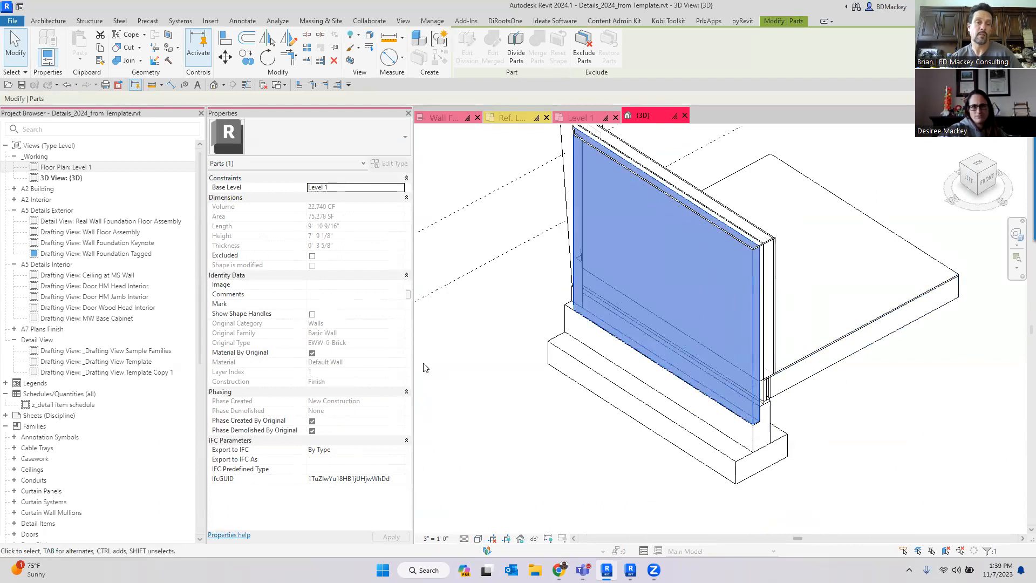
{"action": "left_click", "coordinate": [312, 314]}
{"action": "left_click_drag", "start_coordinate": [759, 336], "coordinate": [697, 297]}
- Select the outer brick layer part, enable its shape handles and drag its end back to shorten it
{"action": "scroll", "coordinate": [757, 341], "scroll_direction": "up", "scroll_amount": 3}
{"action": "left_click", "coordinate": [775, 426]}
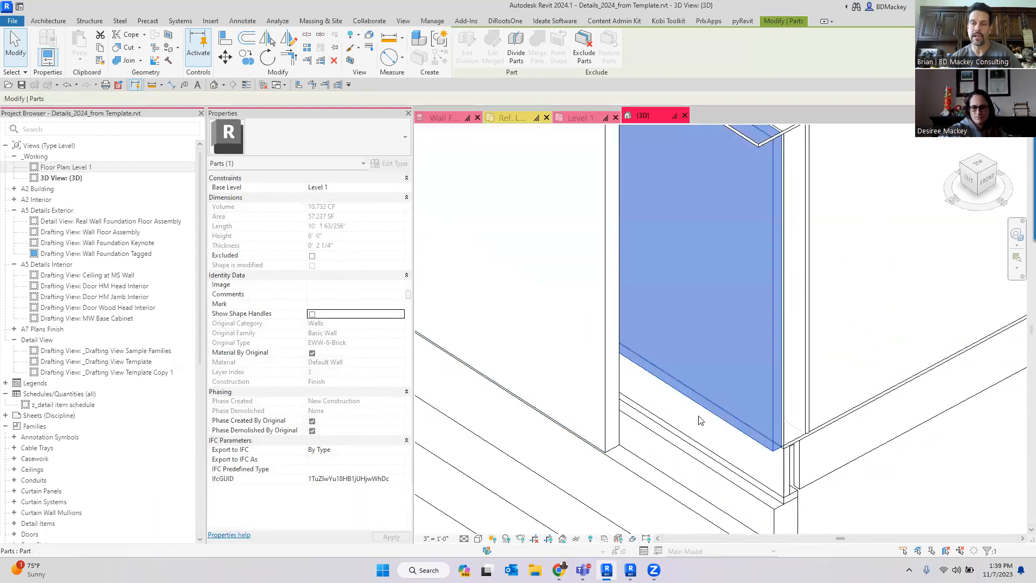
{"action": "left_click", "coordinate": [312, 314]}
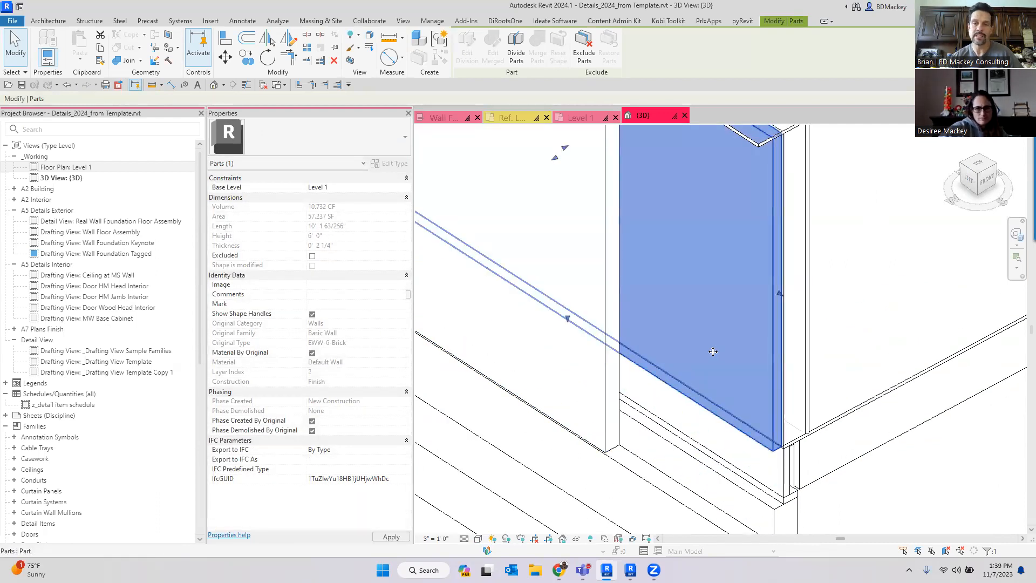
{"action": "left_click_drag", "start_coordinate": [780, 295], "coordinate": [676, 233]}
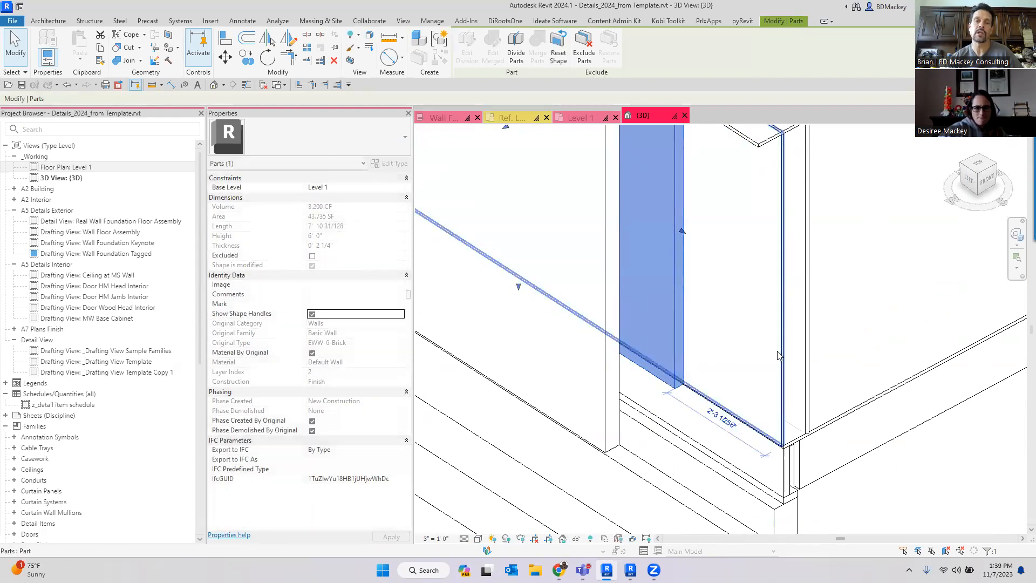
{"action": "key", "text": "Escape"}
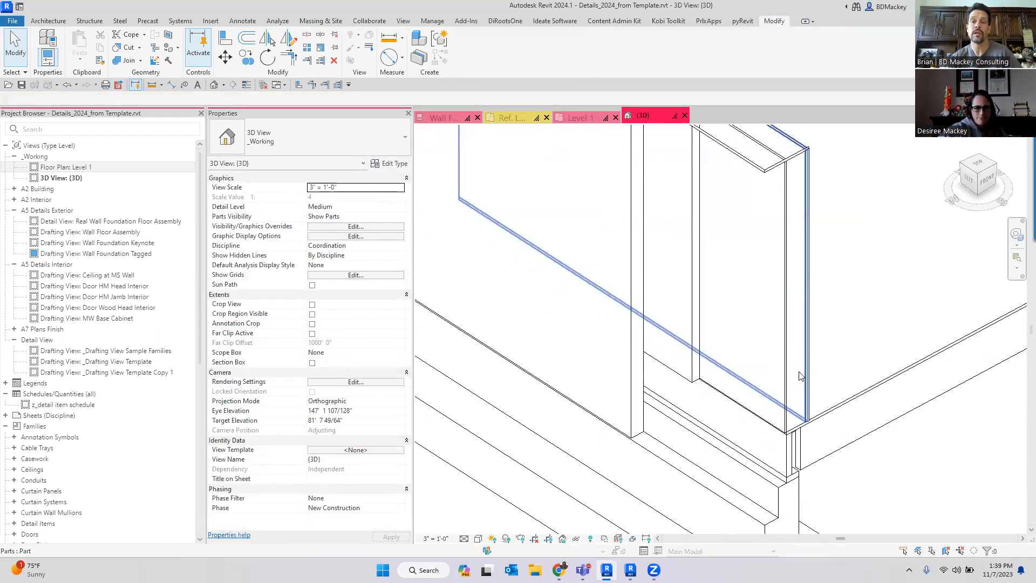
- Enable shape handles on the next brick part and drag its edge to resize it
{"action": "left_click", "coordinate": [789, 389]}
{"action": "left_click", "coordinate": [312, 313]}
{"action": "left_click_drag", "start_coordinate": [788, 298], "coordinate": [740, 280]}
{"action": "scroll", "coordinate": [793, 366], "scroll_direction": "down", "scroll_amount": 1}
{"action": "middle_click_drag", "start_coordinate": [830, 413], "coordinate": [853, 418], "text": "shift"}
{"action": "left_click", "coordinate": [880, 453]}
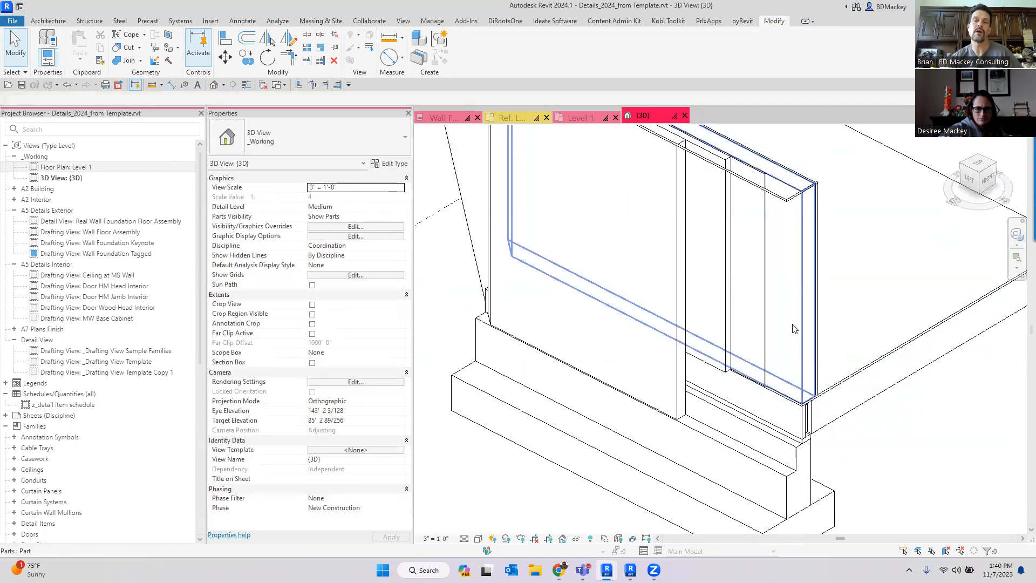
- Displace the large outer brick part away from the wall using Displace Elements
{"action": "scroll", "coordinate": [788, 346], "scroll_direction": "up", "scroll_amount": 3}
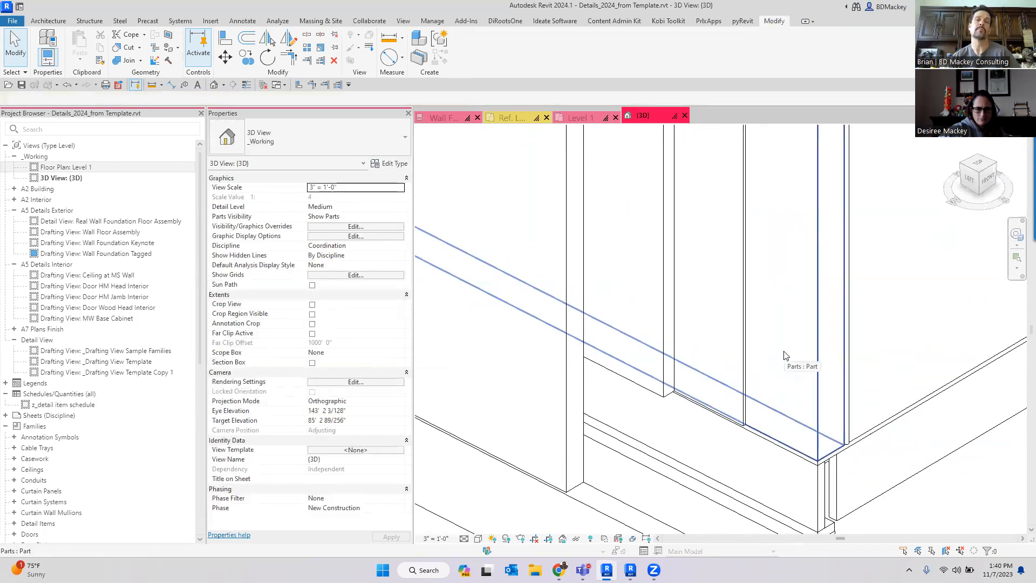
{"action": "scroll", "coordinate": [787, 359], "scroll_direction": "down", "scroll_amount": 5}
{"action": "scroll", "coordinate": [772, 370], "scroll_direction": "up", "scroll_amount": 3}
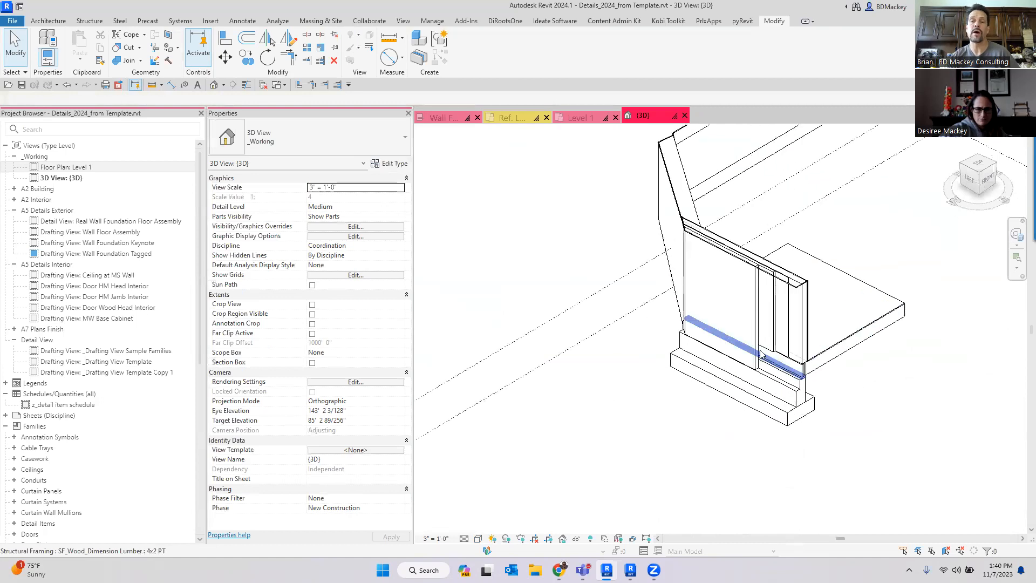
{"action": "left_click", "coordinate": [724, 302]}
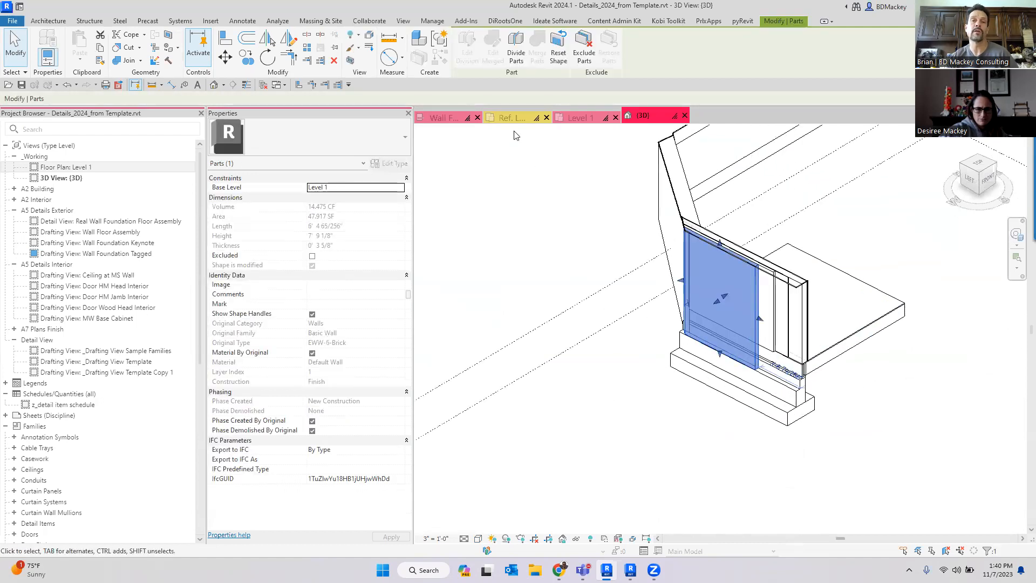
{"action": "left_click", "coordinate": [370, 40]}
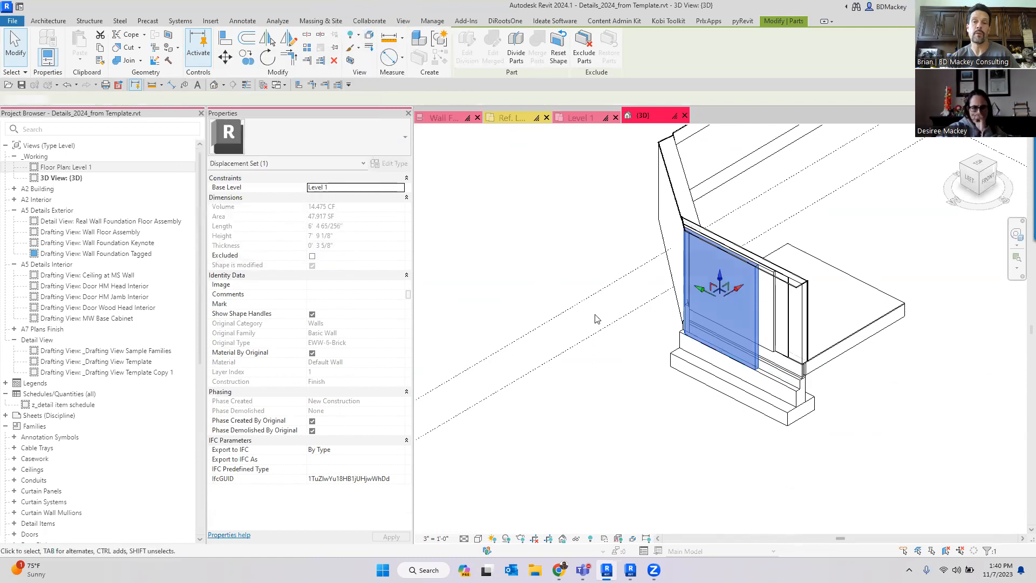
{"action": "scroll", "coordinate": [720, 304], "scroll_direction": "up", "scroll_amount": 2}
{"action": "left_click_drag", "start_coordinate": [743, 278], "coordinate": [705, 233]}
- Displace the shortened brick part slightly with a second displacement set
{"action": "left_click", "coordinate": [805, 326]}
{"action": "scroll", "coordinate": [806, 314], "scroll_direction": "up", "scroll_amount": 2}
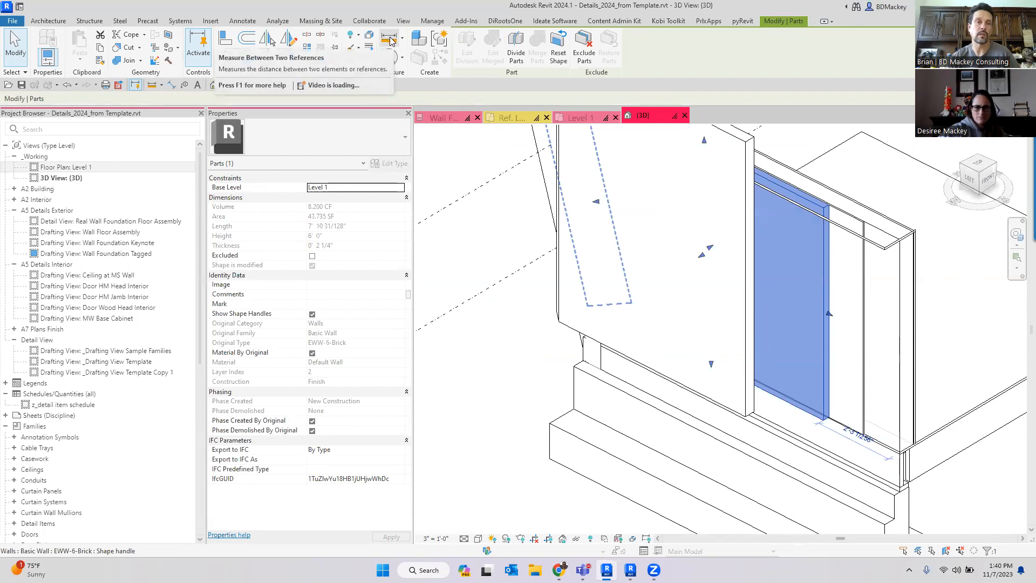
{"action": "left_click", "coordinate": [370, 37]}
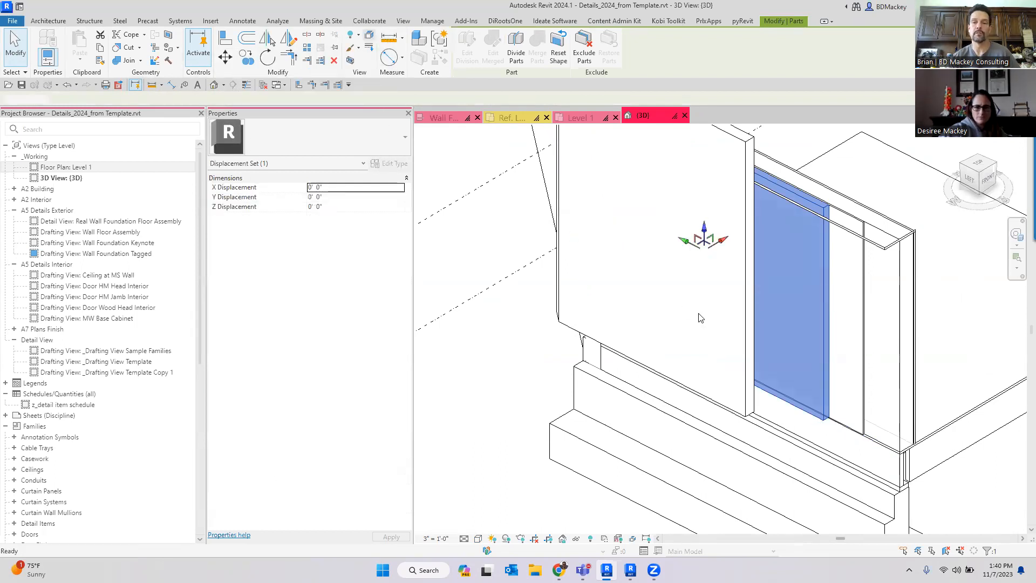
{"action": "left_click_drag", "start_coordinate": [720, 242], "coordinate": [698, 230]}
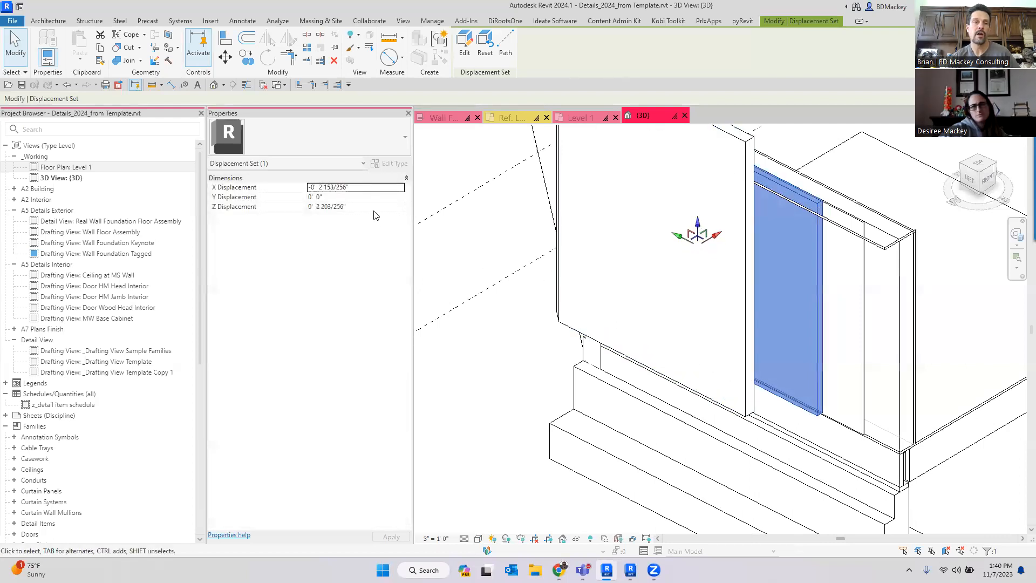
- Add a displacement path from the displaced part's bottom edge and finish the path tool
{"action": "left_click", "coordinate": [506, 49]}
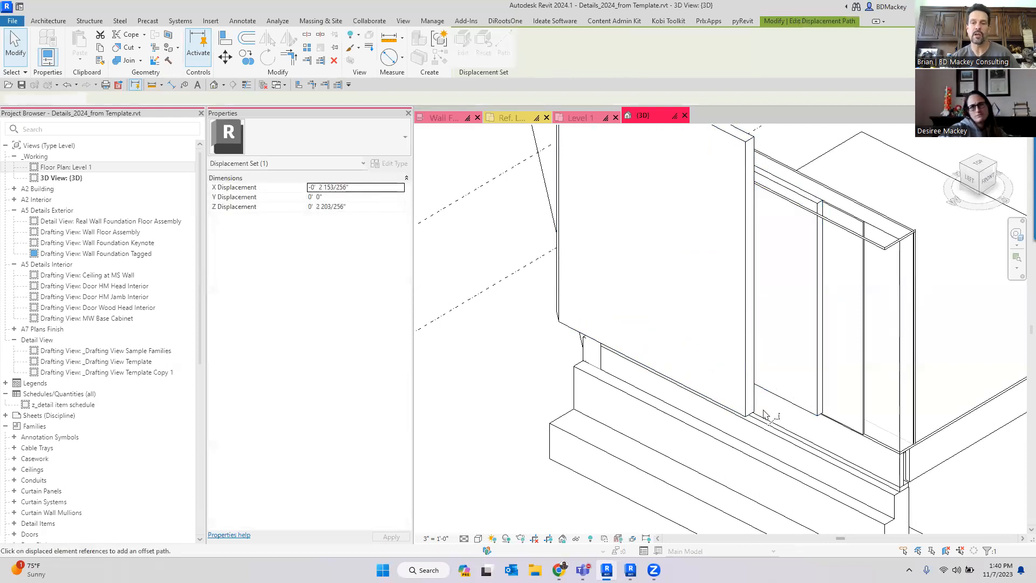
{"action": "scroll", "coordinate": [819, 420], "scroll_direction": "up", "scroll_amount": 2}
{"action": "left_click", "coordinate": [724, 417]}
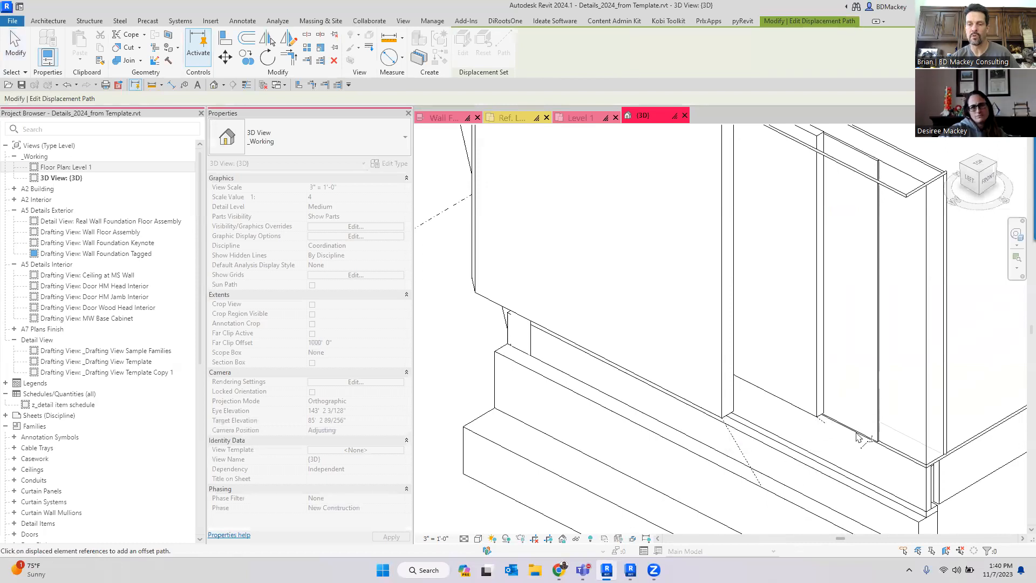
{"action": "scroll", "coordinate": [832, 432], "scroll_direction": "up", "scroll_amount": 2}
{"action": "scroll", "coordinate": [837, 440], "scroll_direction": "down", "scroll_amount": 4}
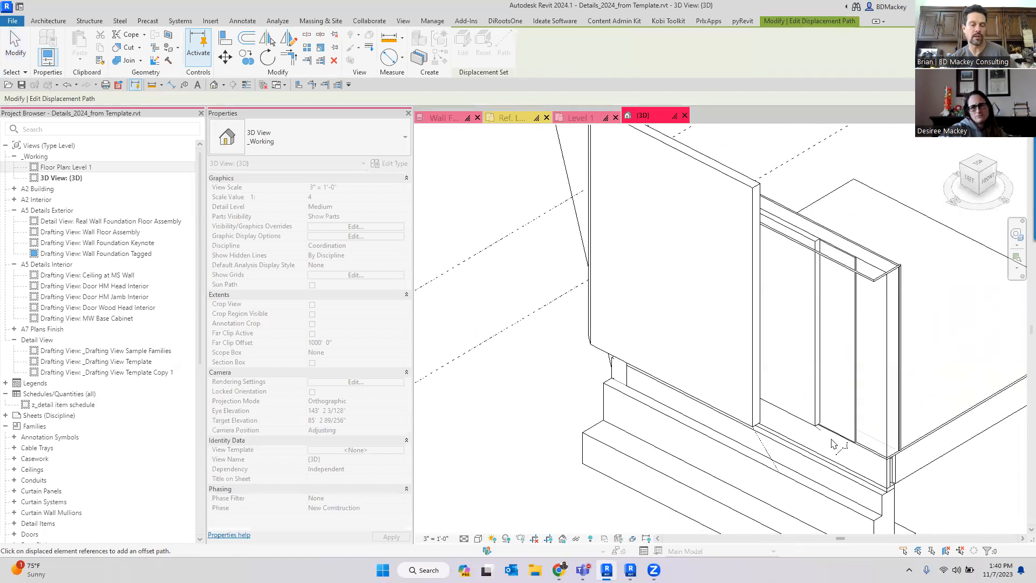
{"action": "key", "text": "Escape"}
- Orbit and zoom around the wall to examine the displaced brick parts
{"action": "scroll", "coordinate": [833, 443], "scroll_direction": "up", "scroll_amount": 2}
{"action": "scroll", "coordinate": [833, 443], "scroll_direction": "down", "scroll_amount": 3}
{"action": "middle_click_drag", "start_coordinate": [821, 458], "coordinate": [798, 432], "text": "shift"}
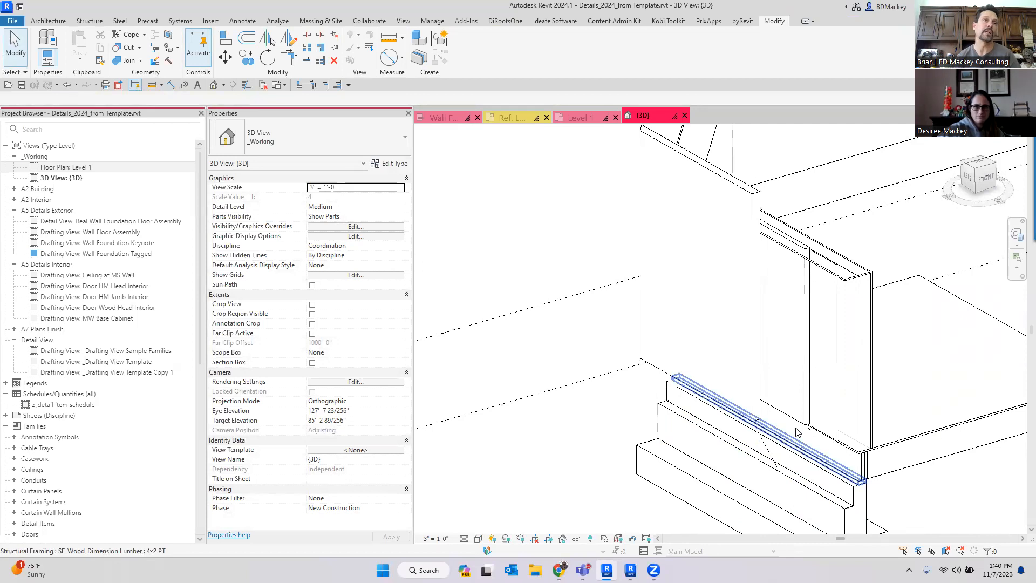
{"action": "scroll", "coordinate": [797, 432], "scroll_direction": "down", "scroll_amount": 2}
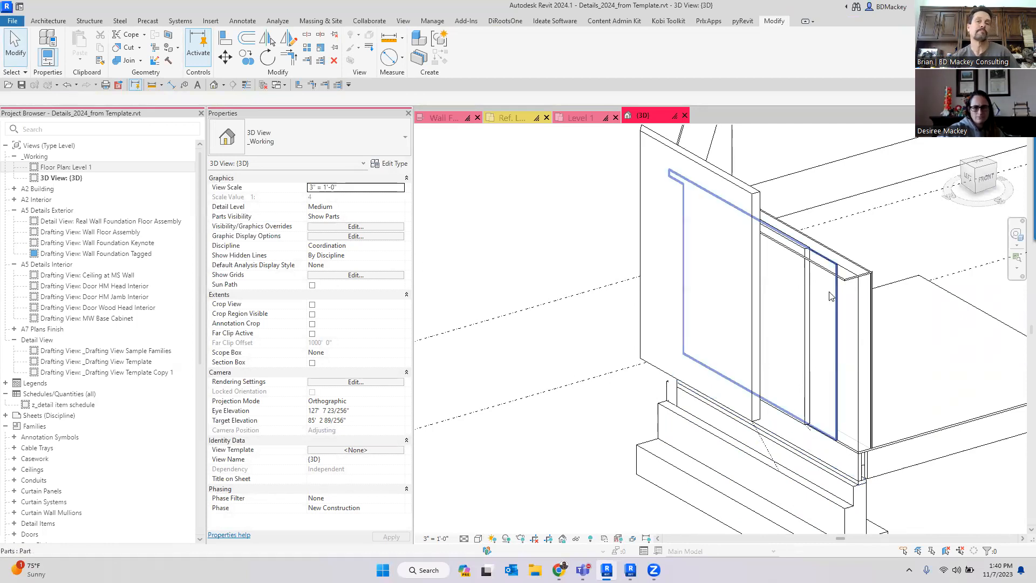
{"action": "scroll", "coordinate": [578, 240], "scroll_direction": "down", "scroll_amount": 1}
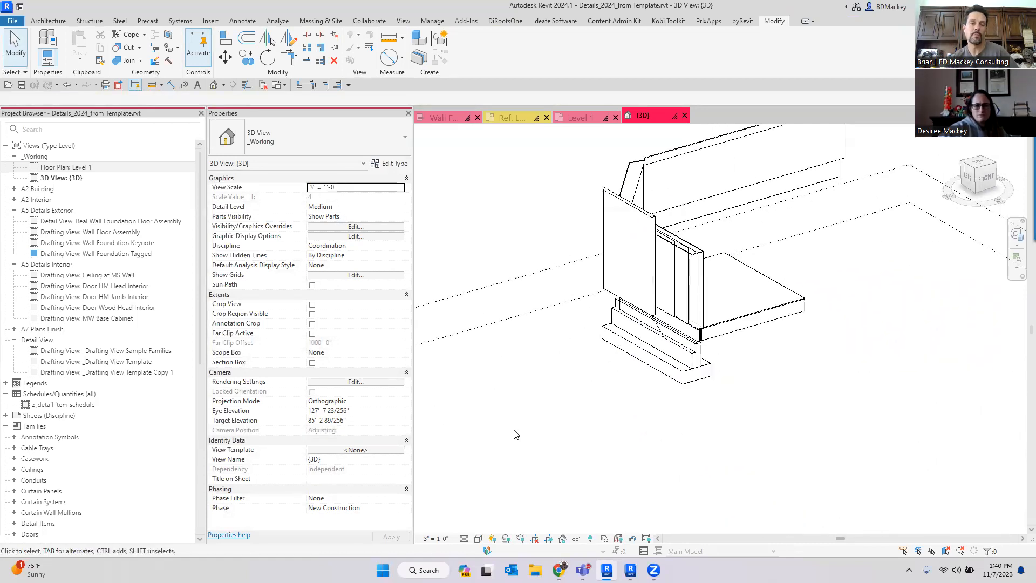
- Switch to the other Revit project window and open its 3D view
{"action": "left_click", "coordinate": [630, 570]}
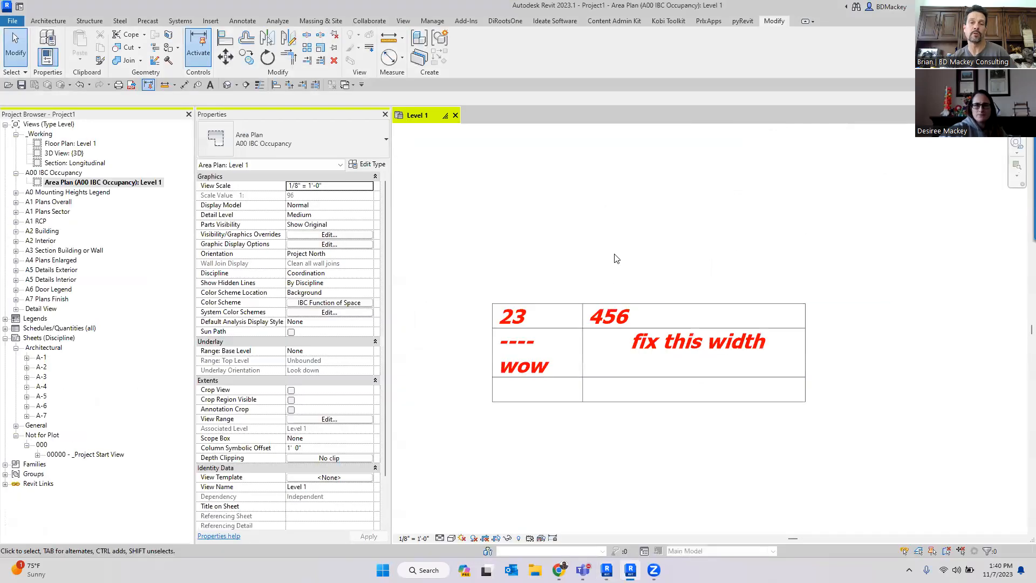
{"action": "scroll", "coordinate": [675, 335], "scroll_direction": "down", "scroll_amount": 5}
{"action": "middle_click_drag", "start_coordinate": [677, 348], "coordinate": [732, 283]}
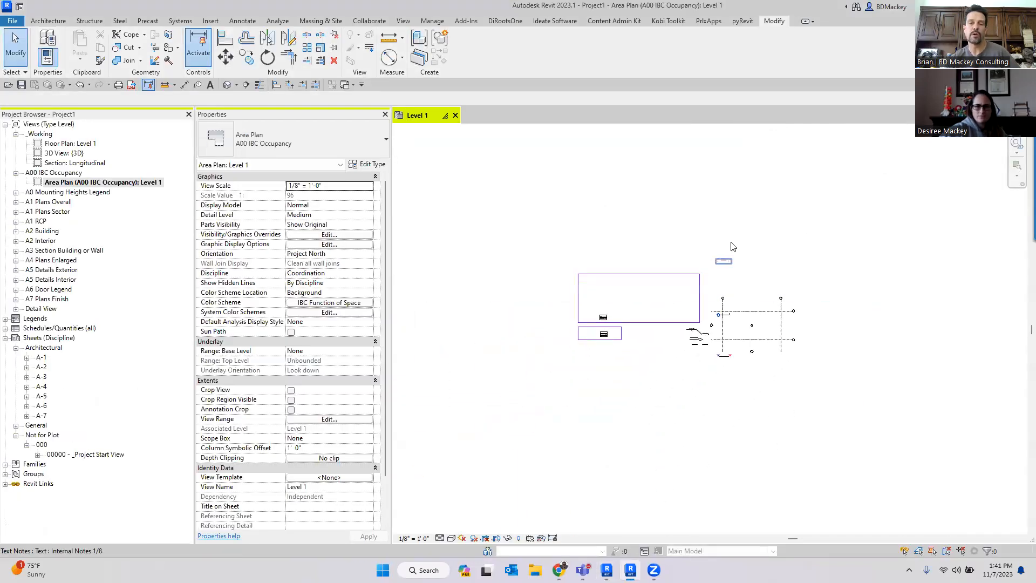
{"action": "double_click", "coordinate": [76, 155]}
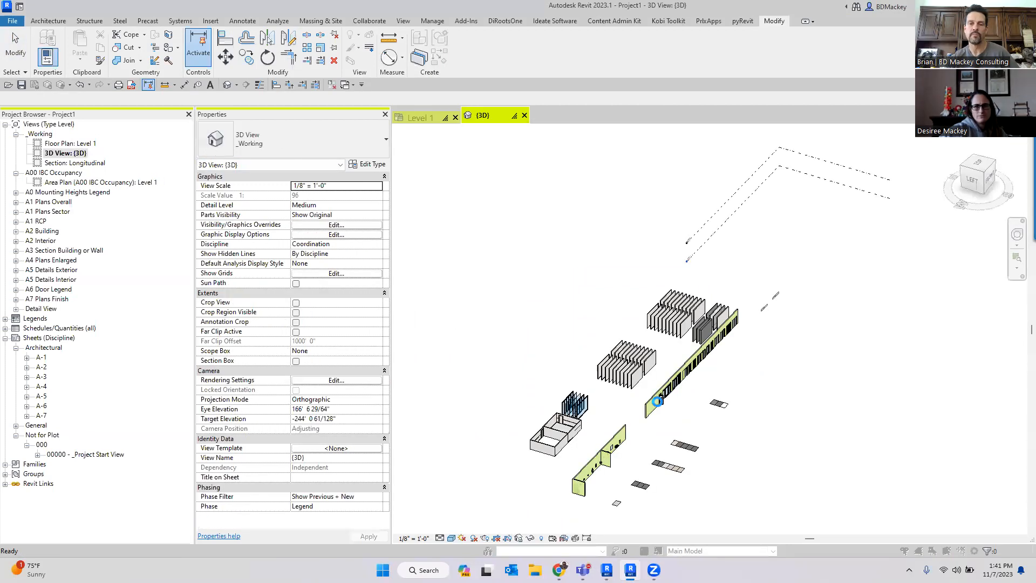
- Zoom and pan around the 3D view to examine the walls with doors and windows
{"action": "left_click", "coordinate": [589, 325]}
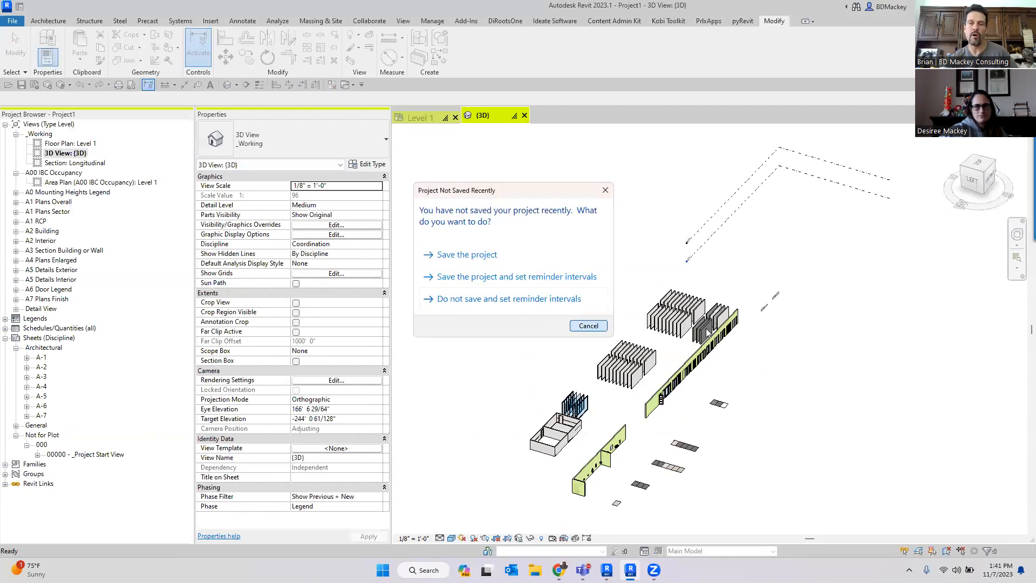
{"action": "middle_click_drag", "start_coordinate": [833, 468], "coordinate": [641, 447], "text": "shift"}
{"action": "scroll", "coordinate": [626, 386], "scroll_direction": "up", "scroll_amount": 2}
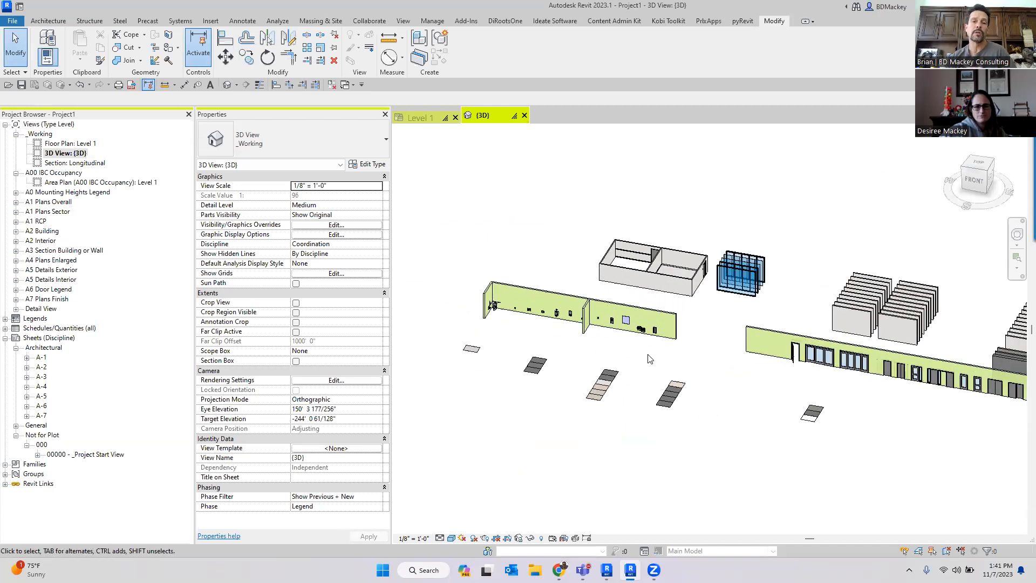
{"action": "scroll", "coordinate": [655, 359], "scroll_direction": "up", "scroll_amount": 2}
{"action": "scroll", "coordinate": [629, 324], "scroll_direction": "up", "scroll_amount": 5}
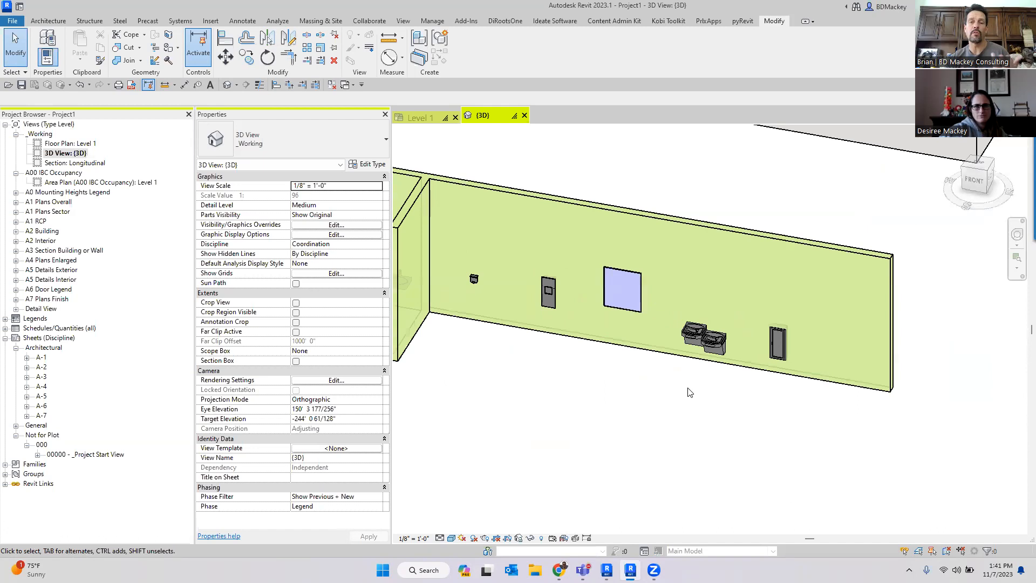
{"action": "scroll", "coordinate": [631, 311], "scroll_direction": "down", "scroll_amount": 5}
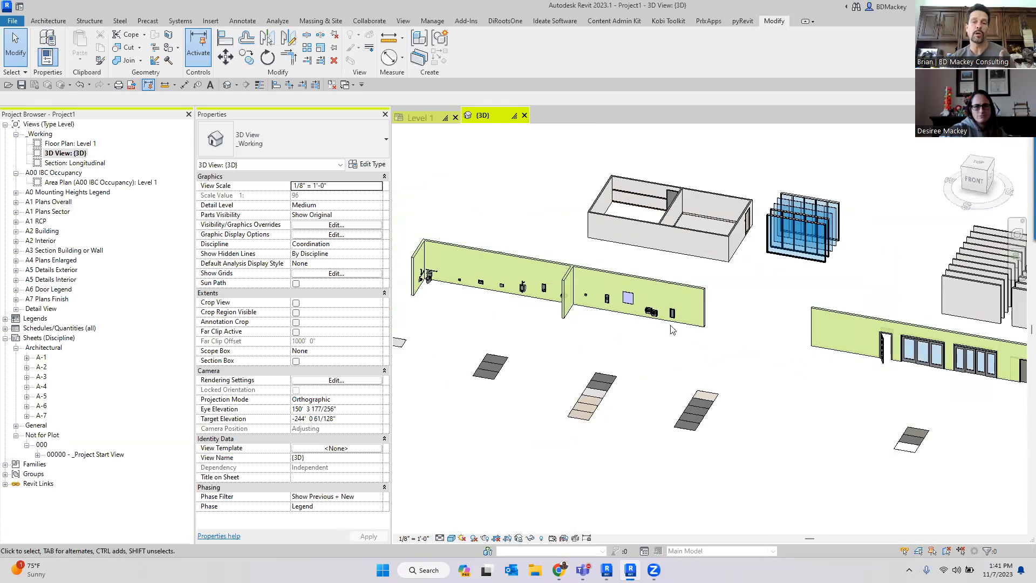
{"action": "middle_click_drag", "start_coordinate": [819, 377], "coordinate": [609, 347]}
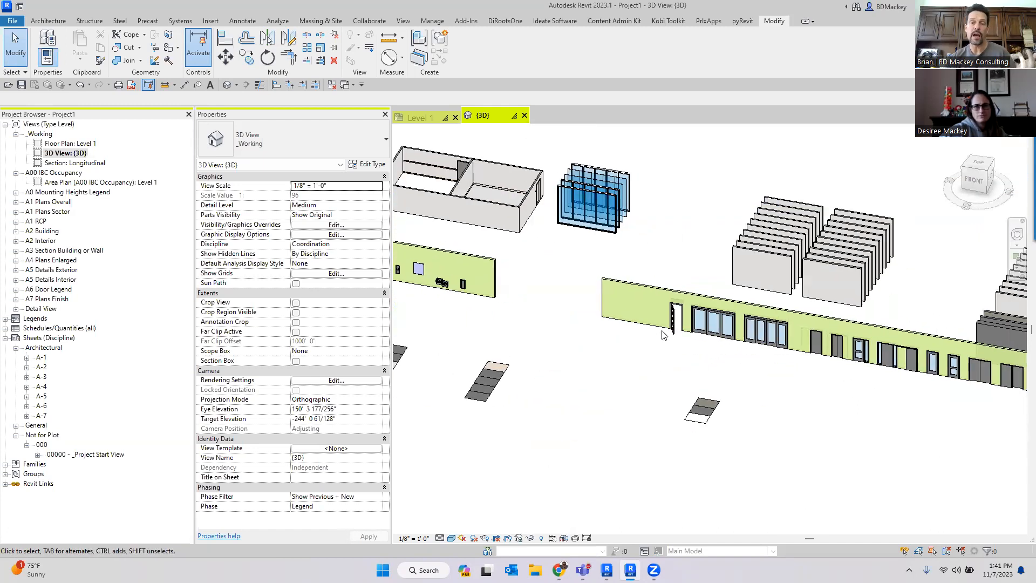
- Select the long green wall to inspect its properties, then deselect it
{"action": "left_click", "coordinate": [649, 375]}
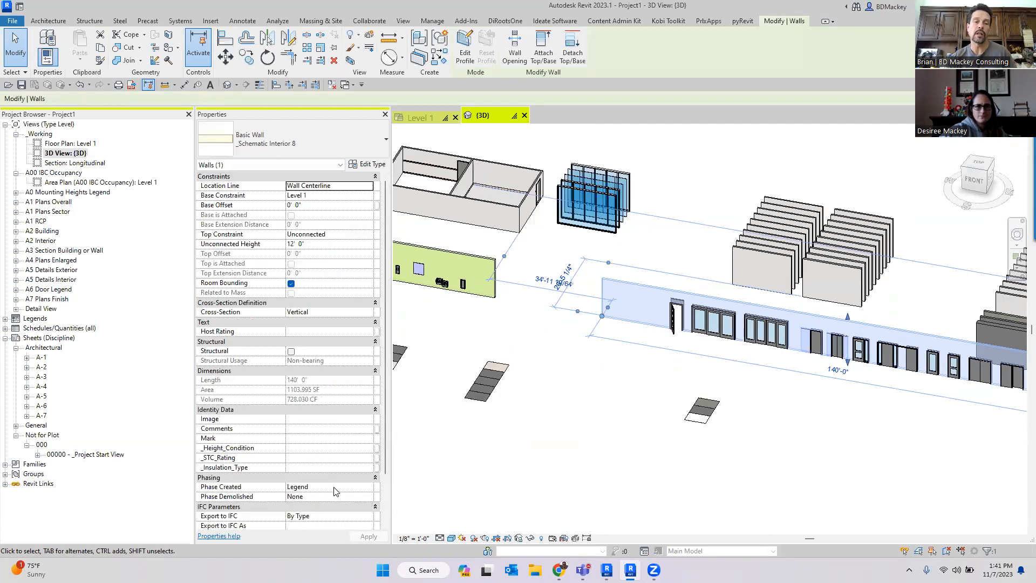
{"action": "left_click", "coordinate": [673, 389]}
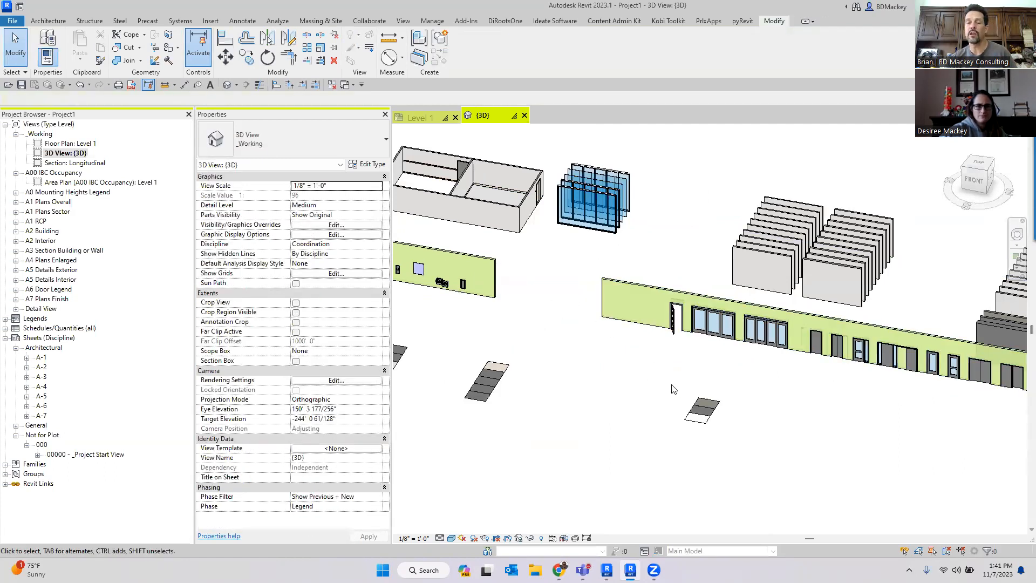
{"action": "scroll", "coordinate": [674, 389], "scroll_direction": "up", "scroll_amount": 3}
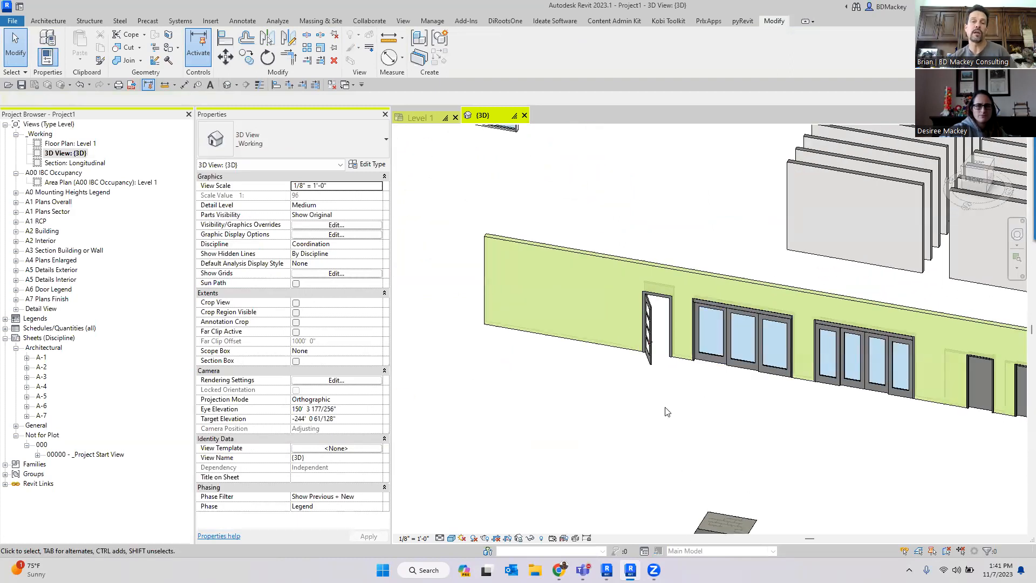
- Open the 3D view's Phase list to review the available phases
{"action": "left_click", "coordinate": [378, 506]}
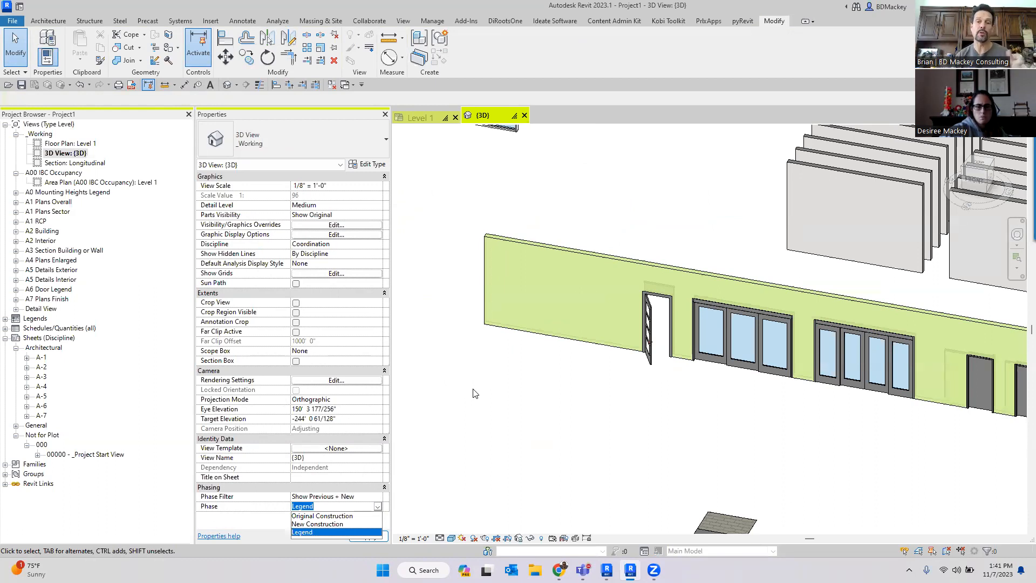
{"action": "scroll", "coordinate": [620, 337], "scroll_direction": "down", "scroll_amount": 3}
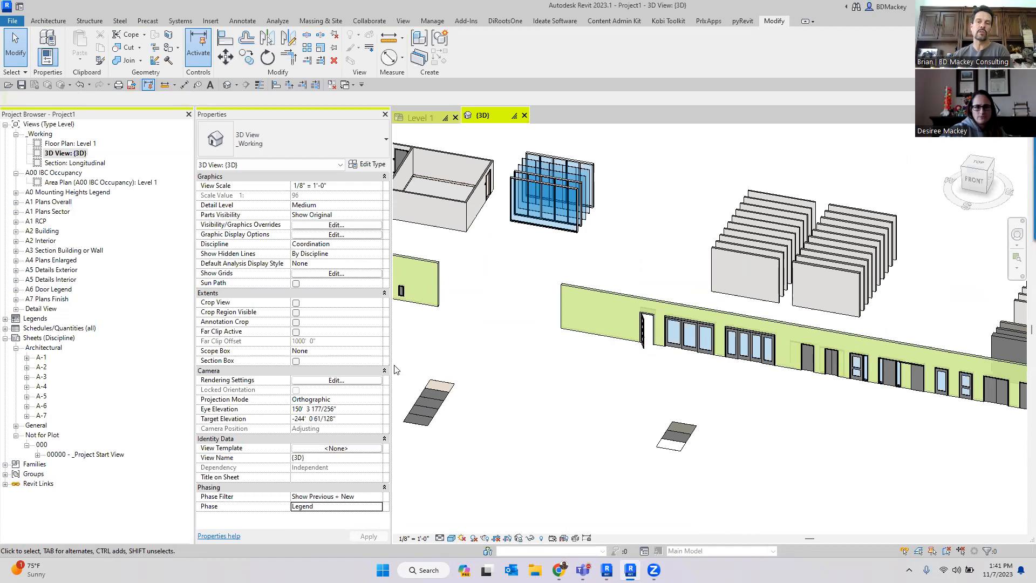
{"action": "scroll", "coordinate": [540, 270], "scroll_direction": "down", "scroll_amount": 3}
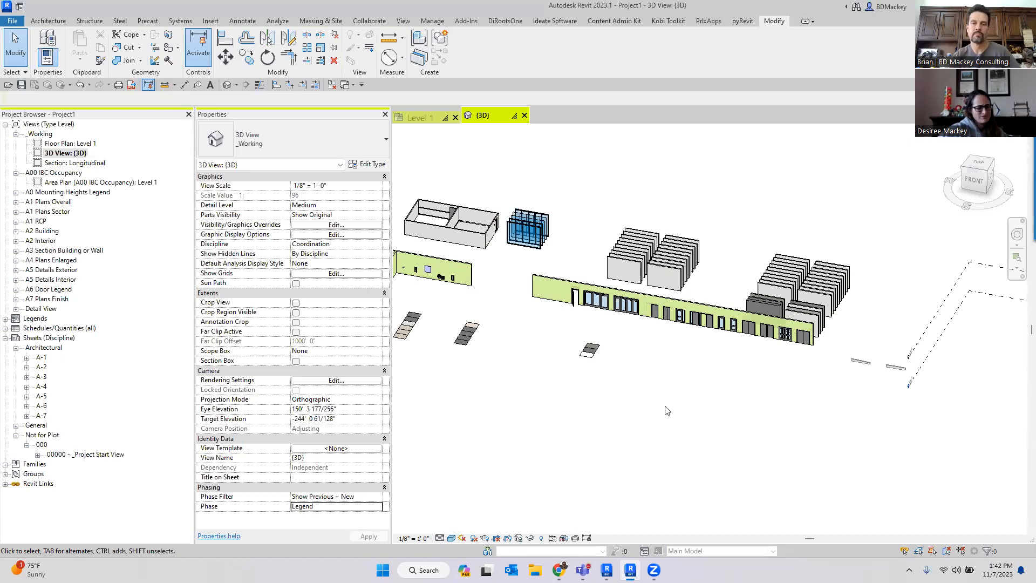
{"action": "scroll", "coordinate": [780, 326], "scroll_direction": "up", "scroll_amount": 3}
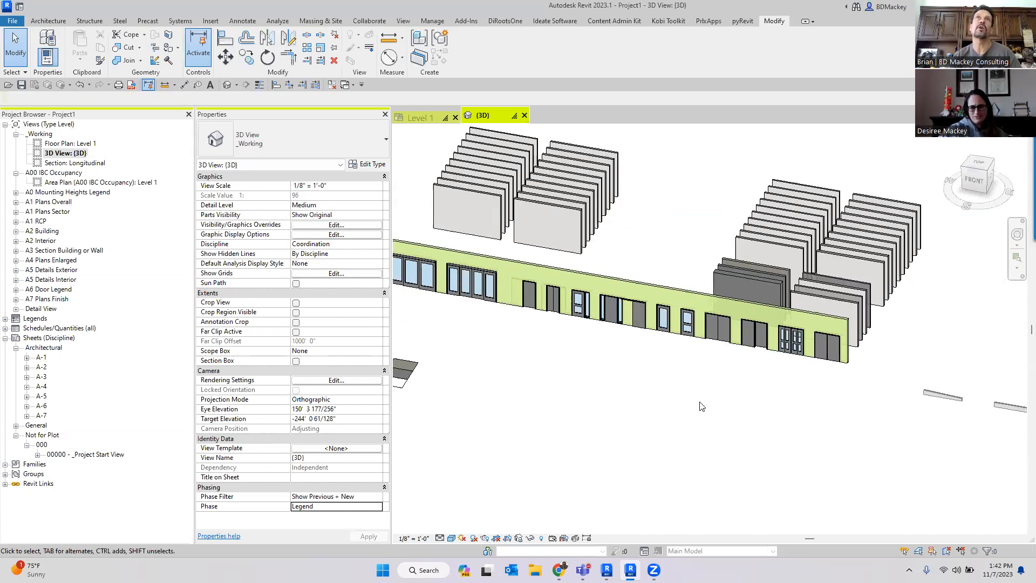
- Zoom and pan around the 3D view to examine the green walls with their doors and windows
{"action": "scroll", "coordinate": [730, 372], "scroll_direction": "down", "scroll_amount": 2}
{"action": "middle_click_drag", "start_coordinate": [785, 394], "coordinate": [761, 418], "text": "shift"}
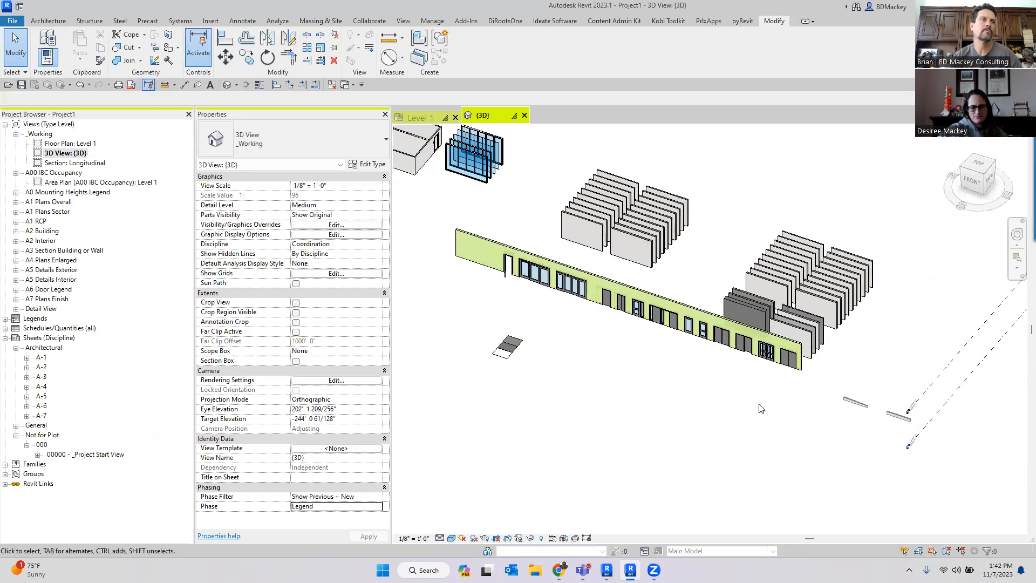
{"action": "scroll", "coordinate": [718, 405], "scroll_direction": "up", "scroll_amount": 5}
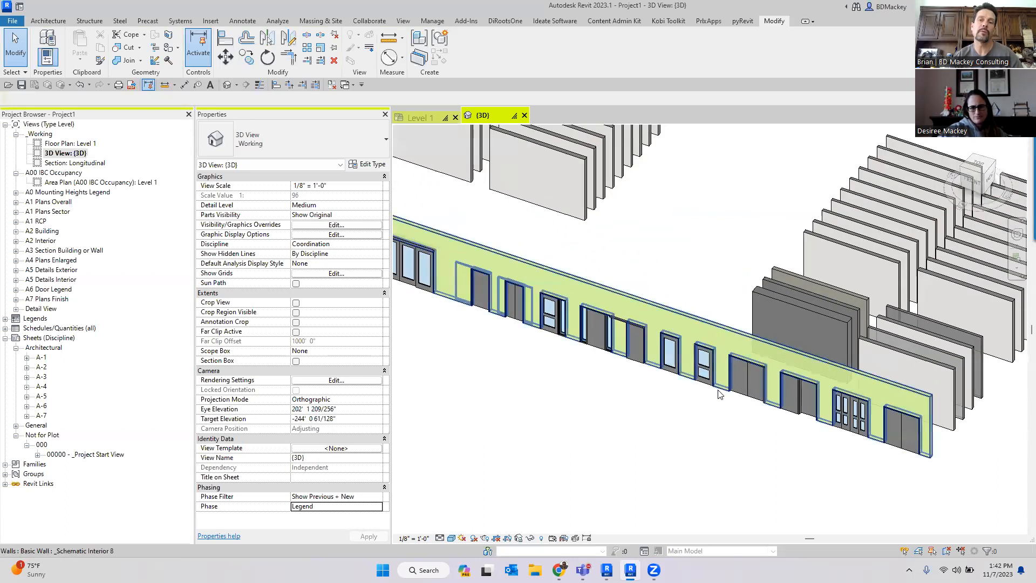
{"action": "scroll", "coordinate": [723, 412], "scroll_direction": "down", "scroll_amount": 3}
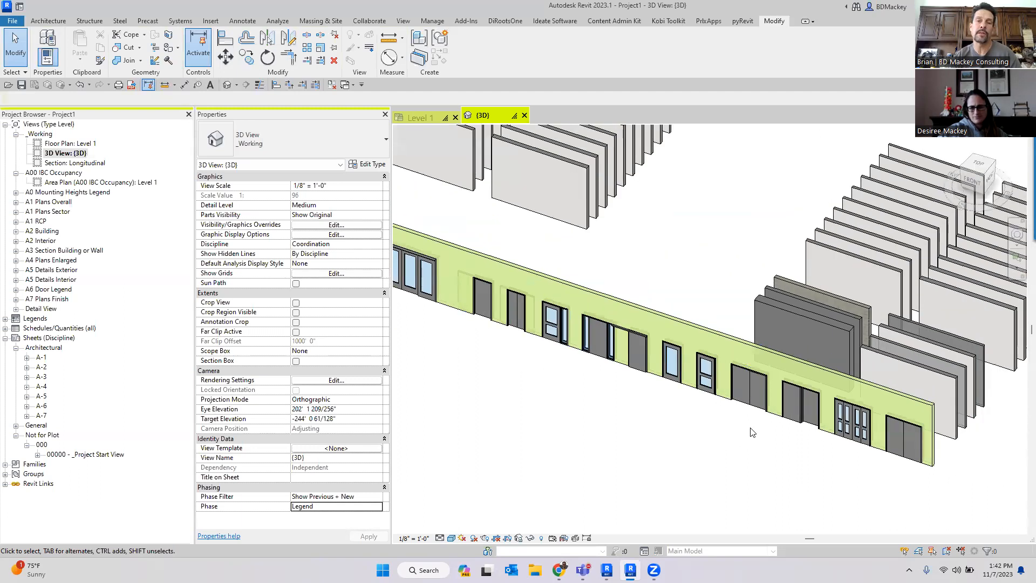
{"action": "scroll", "coordinate": [816, 415], "scroll_direction": "up", "scroll_amount": 2}
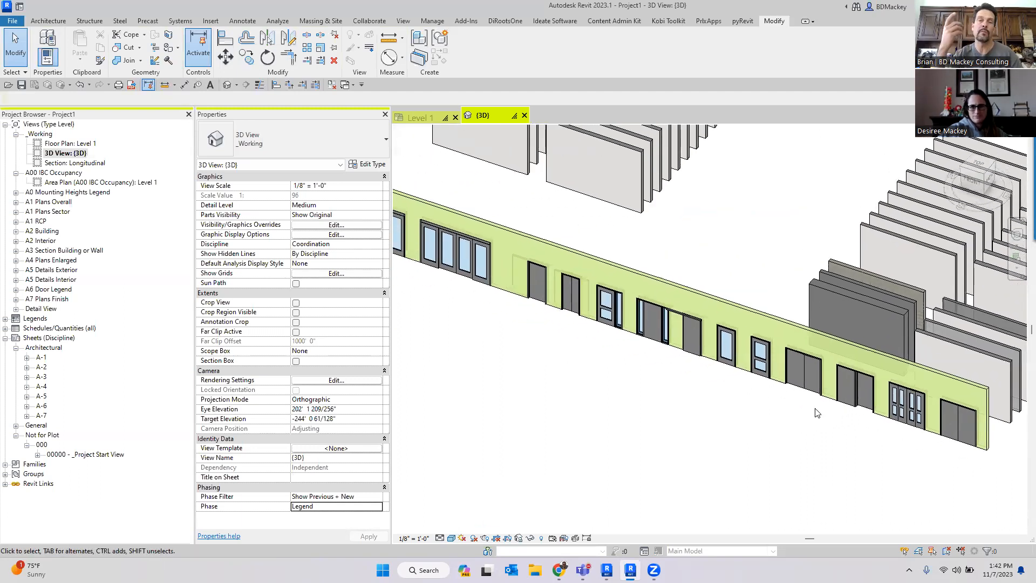
{"action": "scroll", "coordinate": [729, 405], "scroll_direction": "down", "scroll_amount": 2}
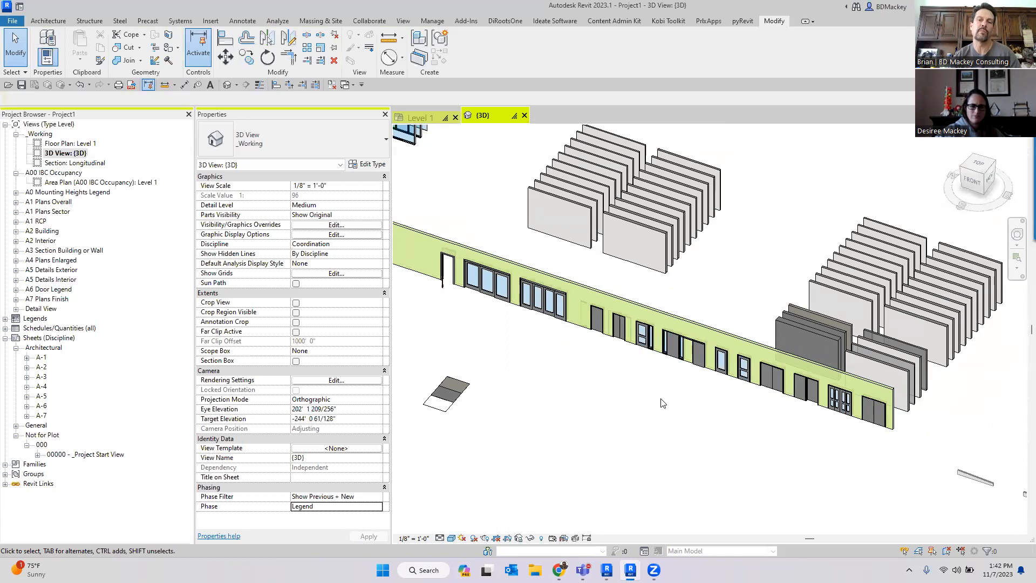
{"action": "scroll", "coordinate": [680, 436], "scroll_direction": "down", "scroll_amount": 4}
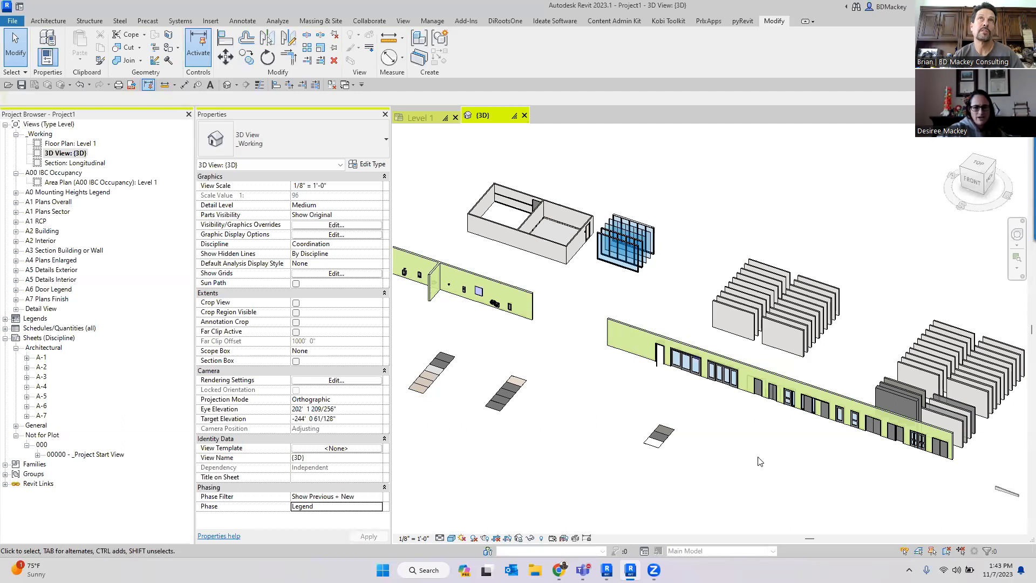
{"action": "middle_click_drag", "start_coordinate": [676, 297], "coordinate": [741, 272]}
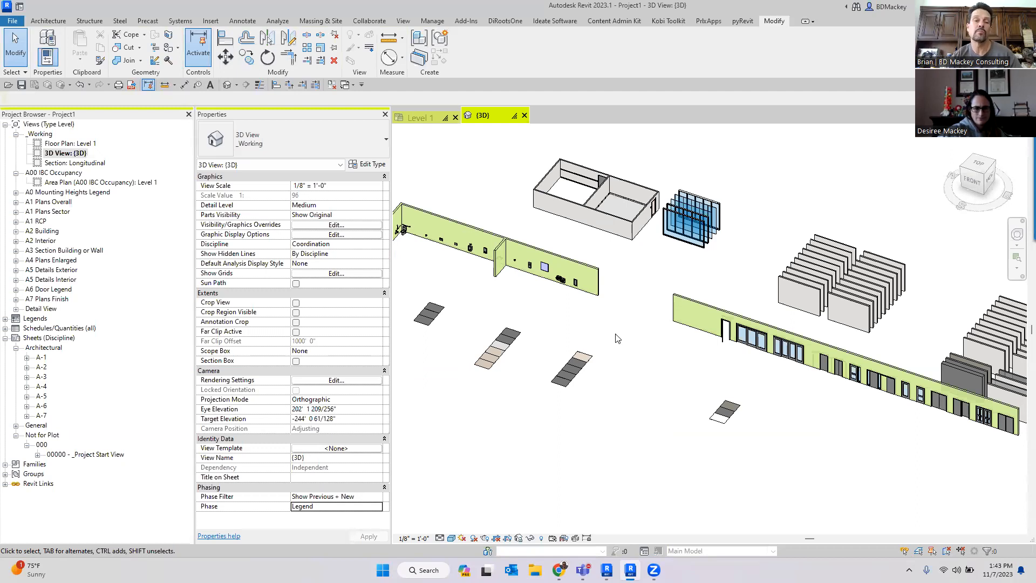
- Switch the 3D view's Phase to New Construction and then back to Legend
{"action": "left_click", "coordinate": [379, 506]}
{"action": "left_click", "coordinate": [322, 525]}
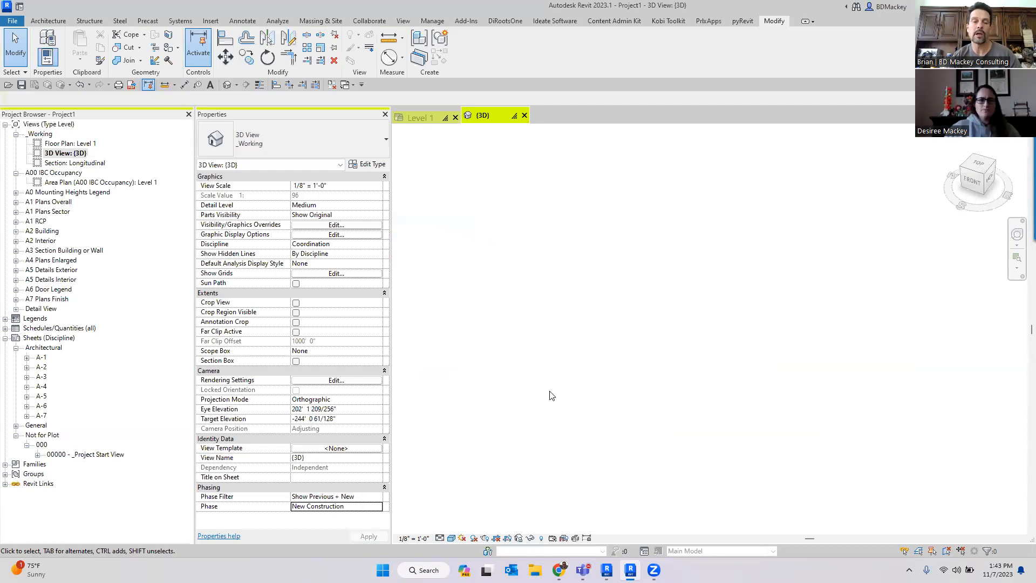
{"action": "left_click", "coordinate": [378, 508]}
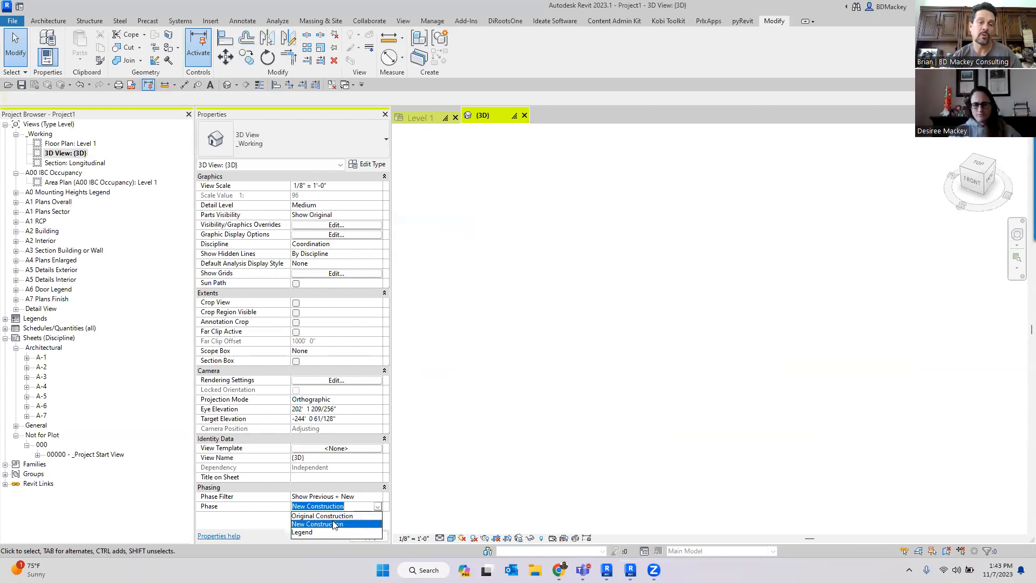
{"action": "left_click", "coordinate": [318, 527]}
- Zoom and pan the 3D view to examine the whole model in the Legend phase
{"action": "scroll", "coordinate": [679, 394], "scroll_direction": "down", "scroll_amount": 4}
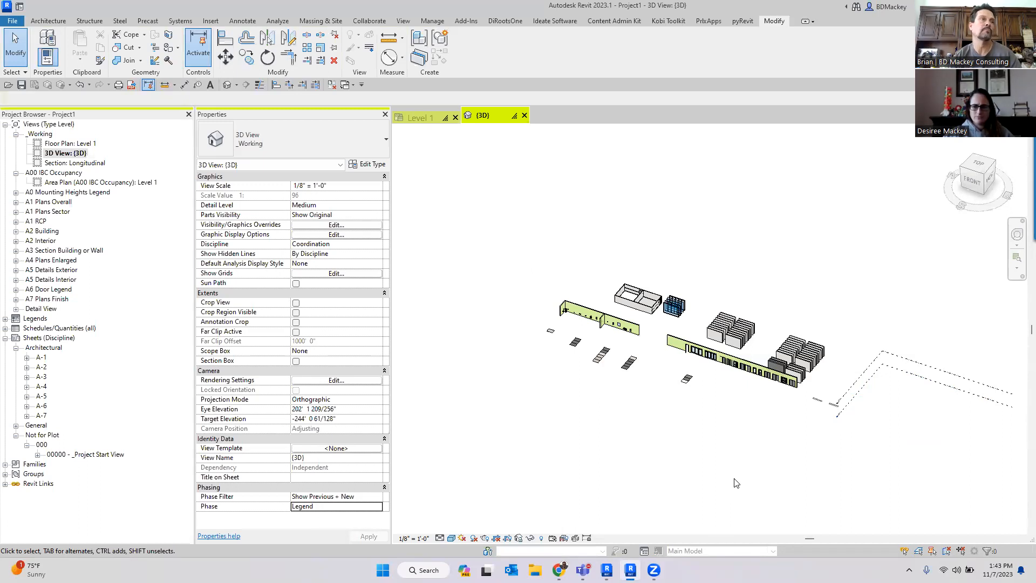
{"action": "scroll", "coordinate": [677, 381], "scroll_direction": "up", "scroll_amount": 3}
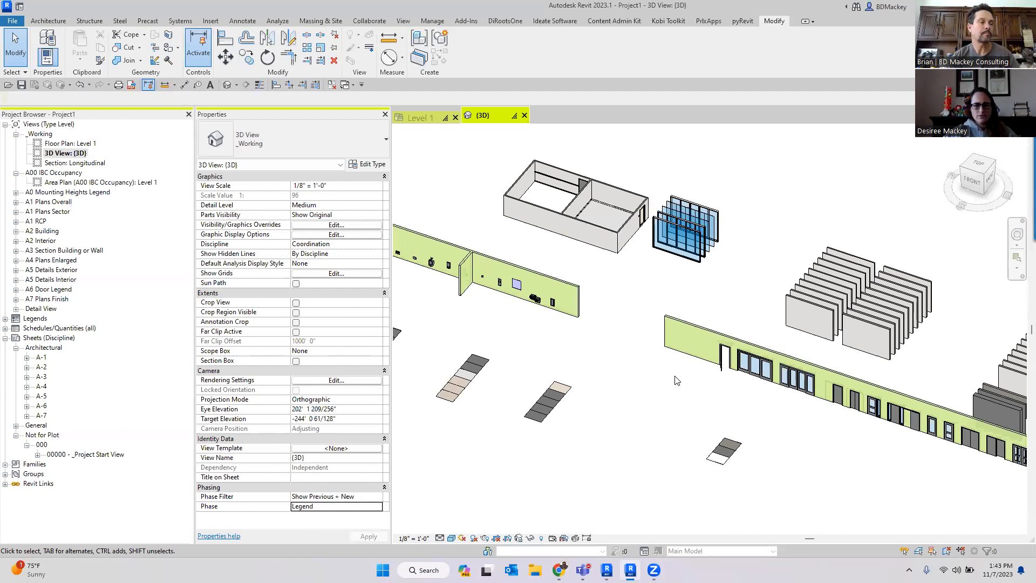
{"action": "scroll", "coordinate": [640, 274], "scroll_direction": "down", "scroll_amount": 2}
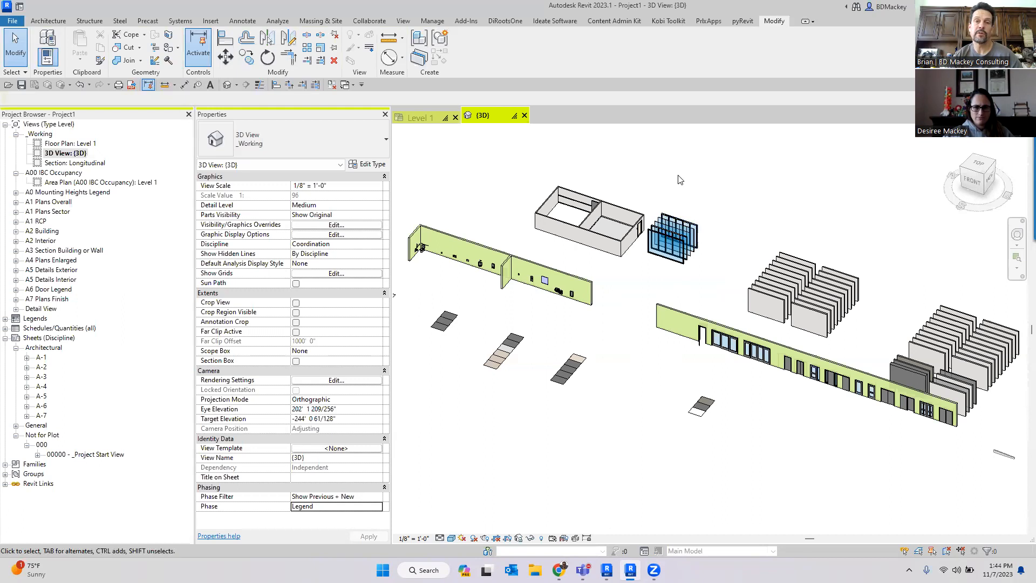
{"action": "scroll", "coordinate": [680, 181], "scroll_direction": "down", "scroll_amount": 1}
{"action": "middle_click_drag", "start_coordinate": [680, 180], "coordinate": [684, 204]}
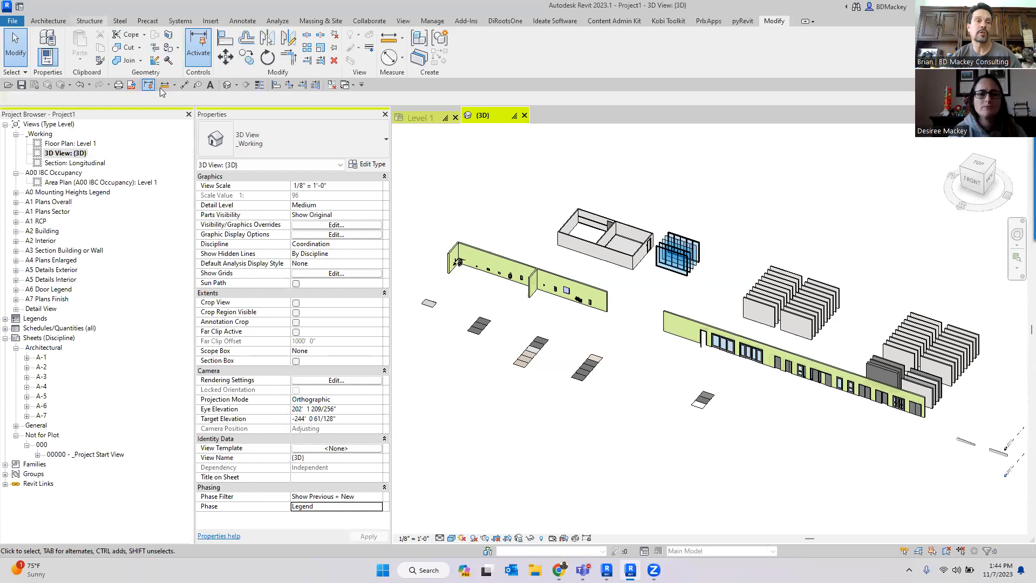
{"action": "left_click", "coordinate": [89, 20]}
{"action": "left_click", "coordinate": [42, 44]}
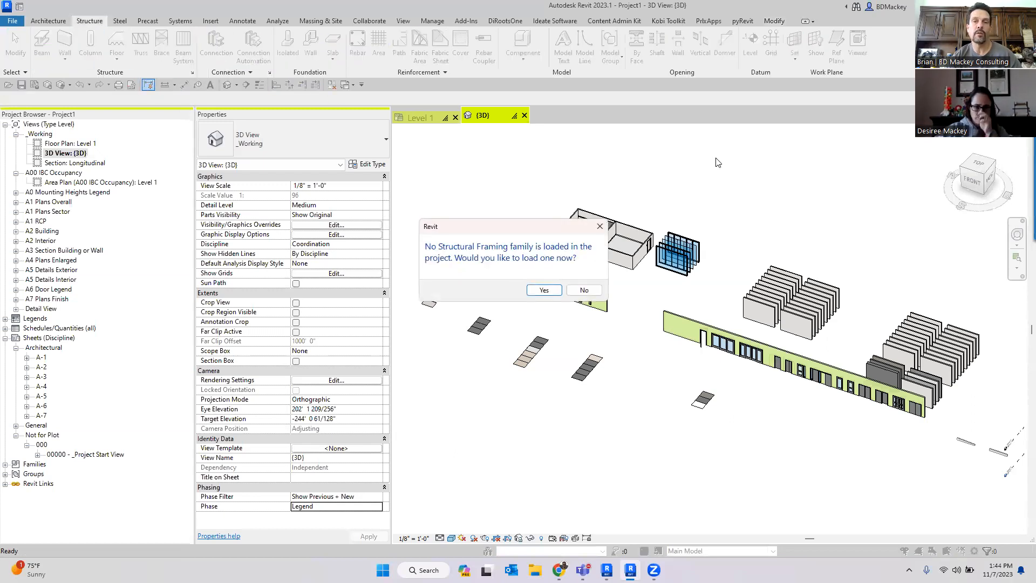
{"action": "left_click", "coordinate": [585, 291]}
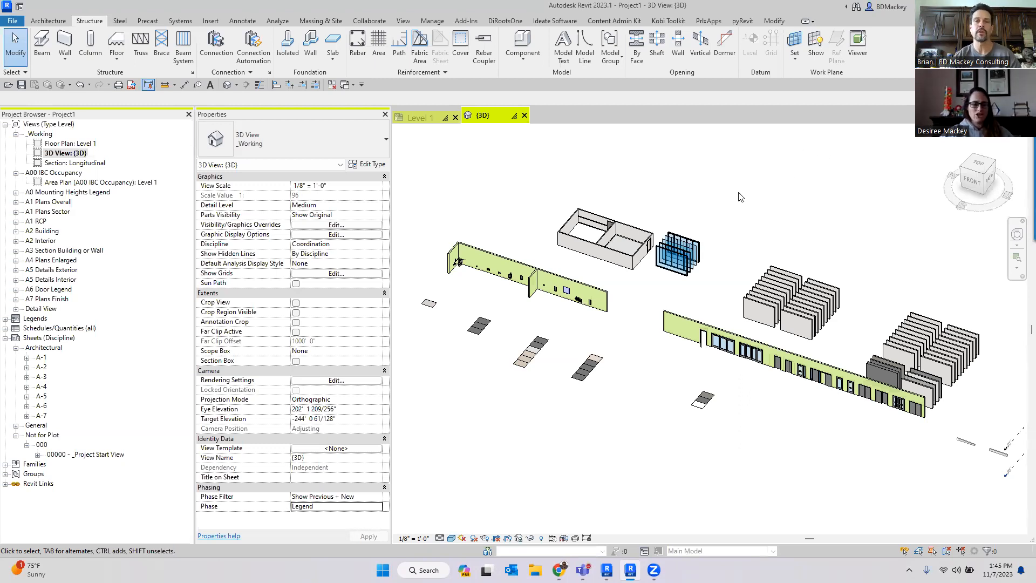
{"action": "scroll", "coordinate": [621, 243], "scroll_direction": "up", "scroll_amount": 5}
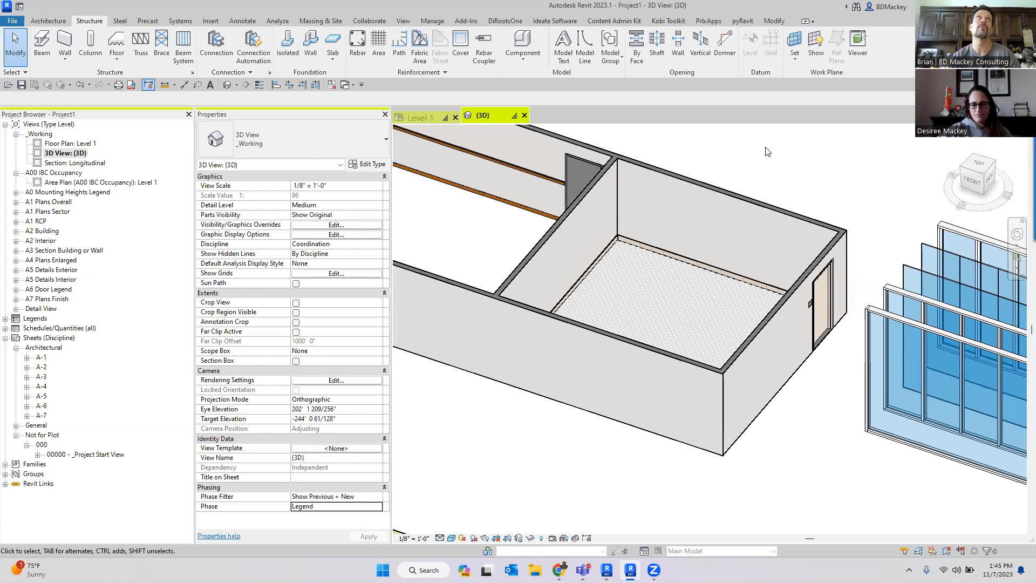
{"action": "scroll", "coordinate": [768, 155], "scroll_direction": "down", "scroll_amount": 3}
{"action": "middle_click_drag", "start_coordinate": [771, 154], "coordinate": [702, 221]}
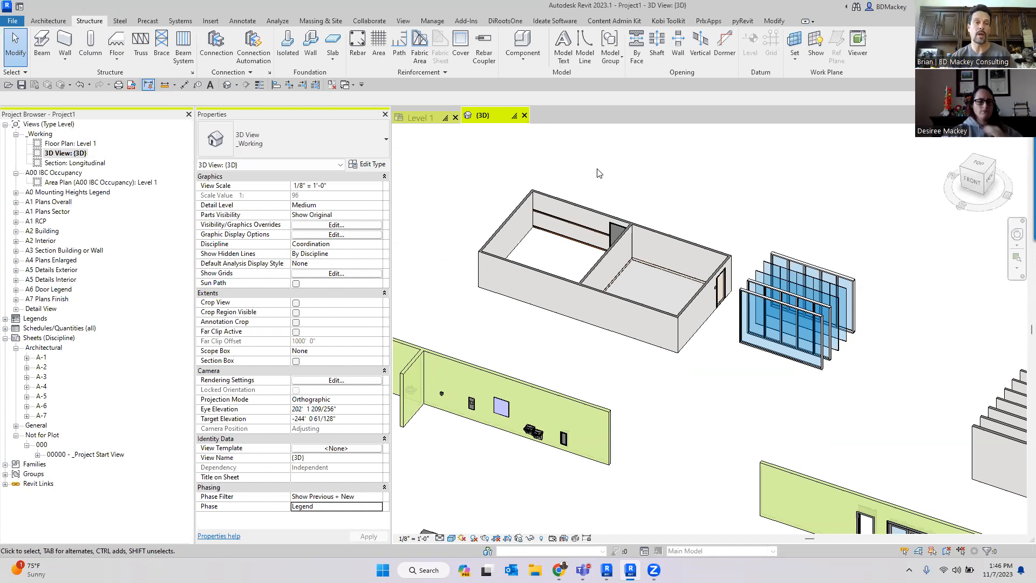
- Go to the Home screen and open the PhasingwithViewFilters project from Recent Files
{"action": "left_click", "coordinate": [19, 7]}
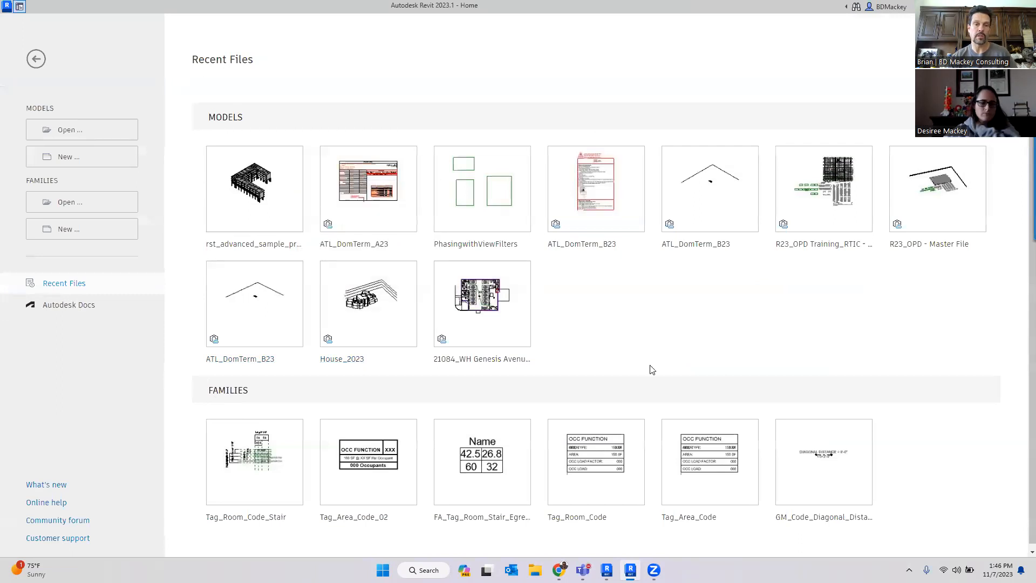
{"action": "left_click", "coordinate": [382, 248]}
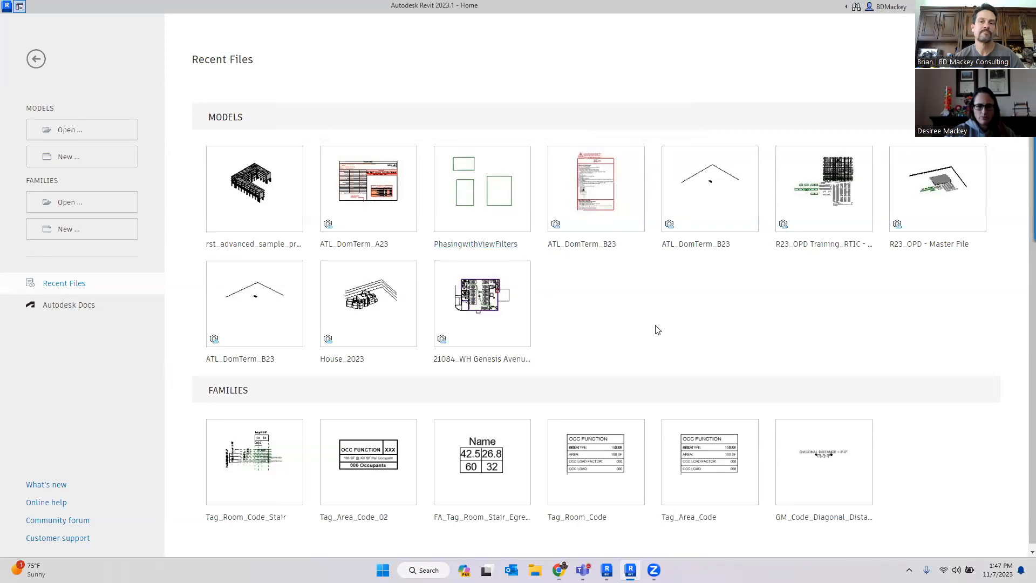
{"action": "left_click", "coordinate": [144, 312]}
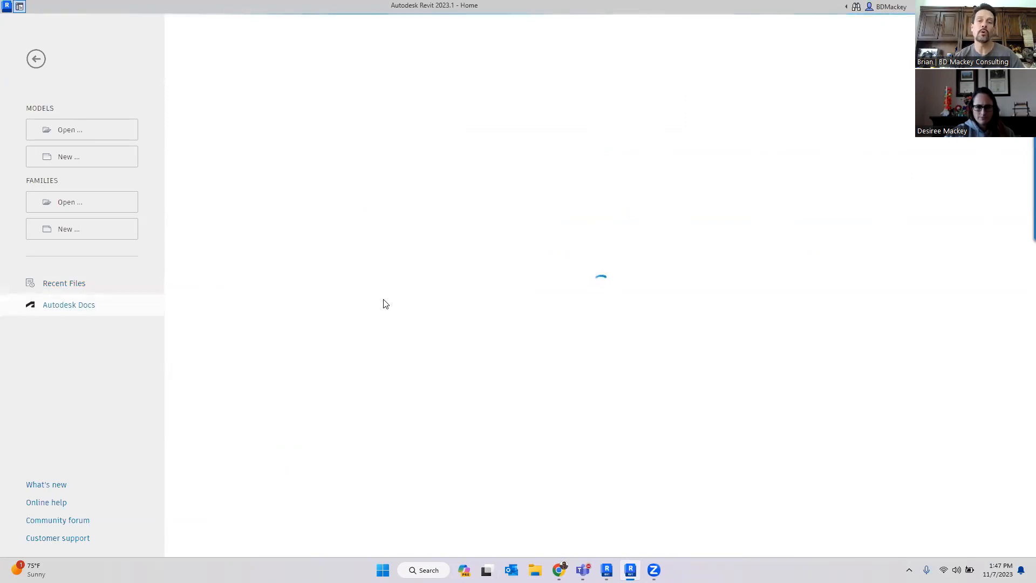
{"action": "left_click", "coordinate": [74, 285]}
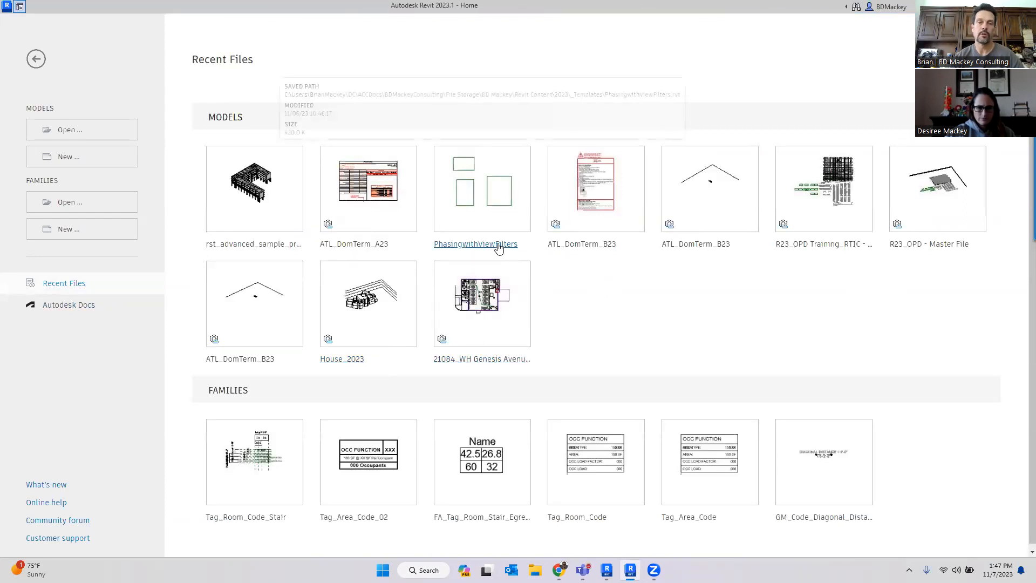
{"action": "key", "text": "ctrl+d"}
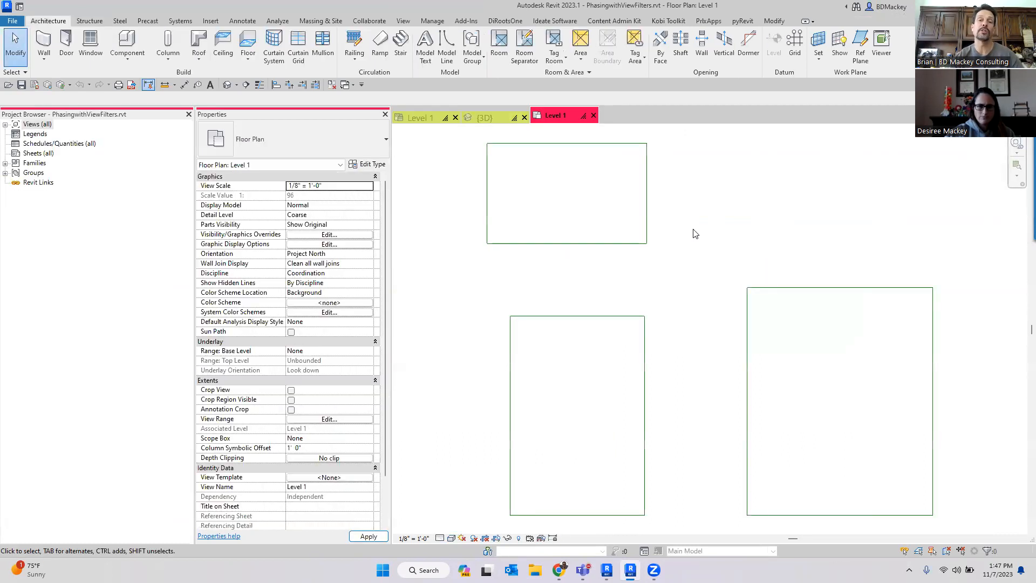
- Enable worksharing, keeping the Shared Levels and Grids and Workset1 worksets
{"action": "scroll", "coordinate": [700, 217], "scroll_direction": "down", "scroll_amount": 1}
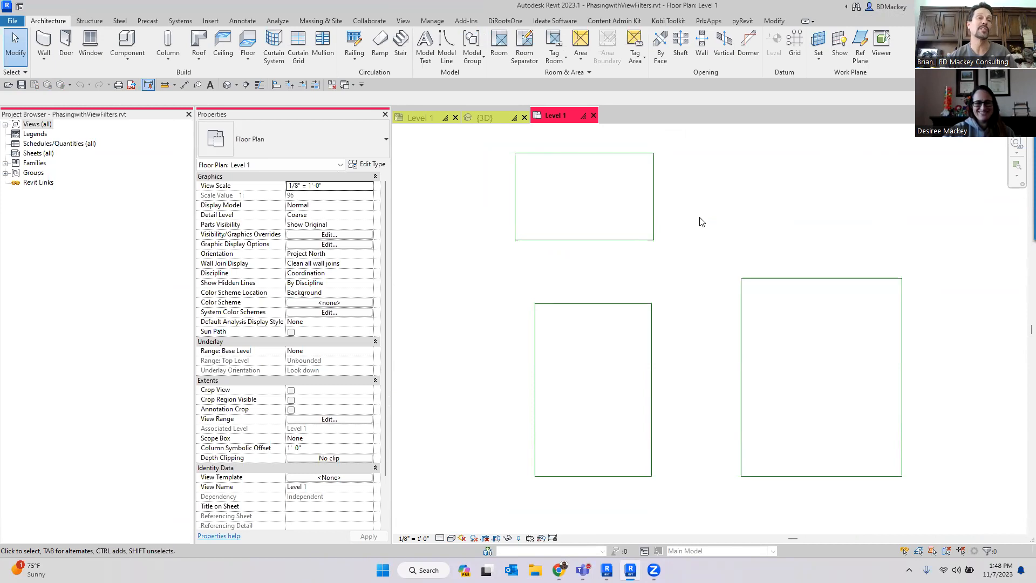
{"action": "left_click", "coordinate": [488, 551]}
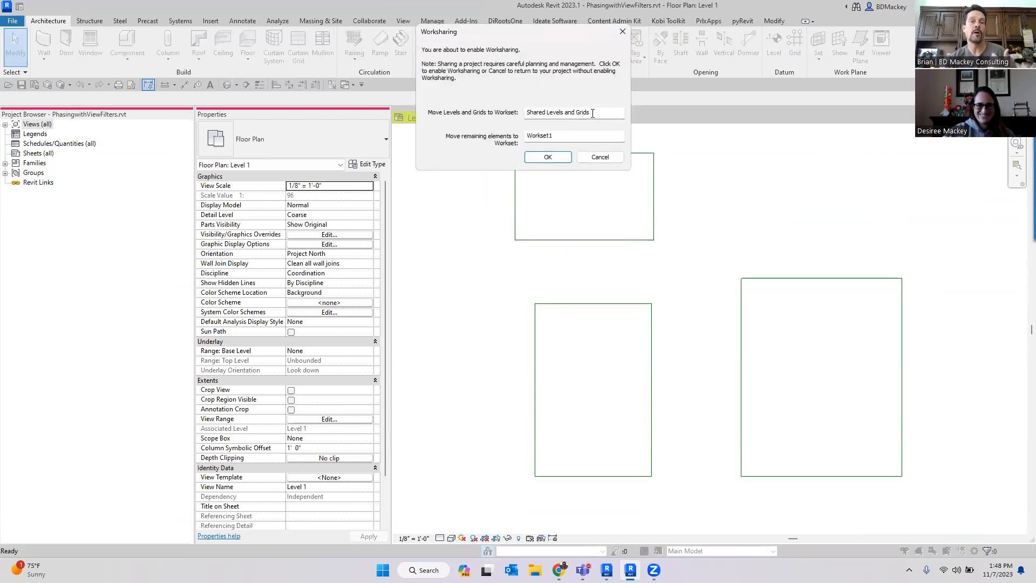
{"action": "left_click", "coordinate": [565, 155]}
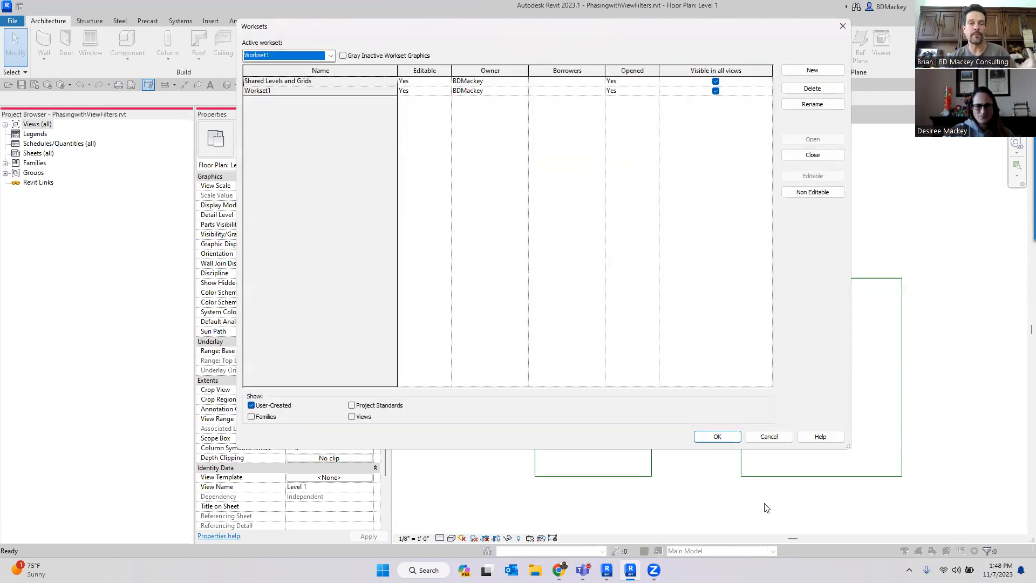
{"action": "left_click", "coordinate": [725, 437]}
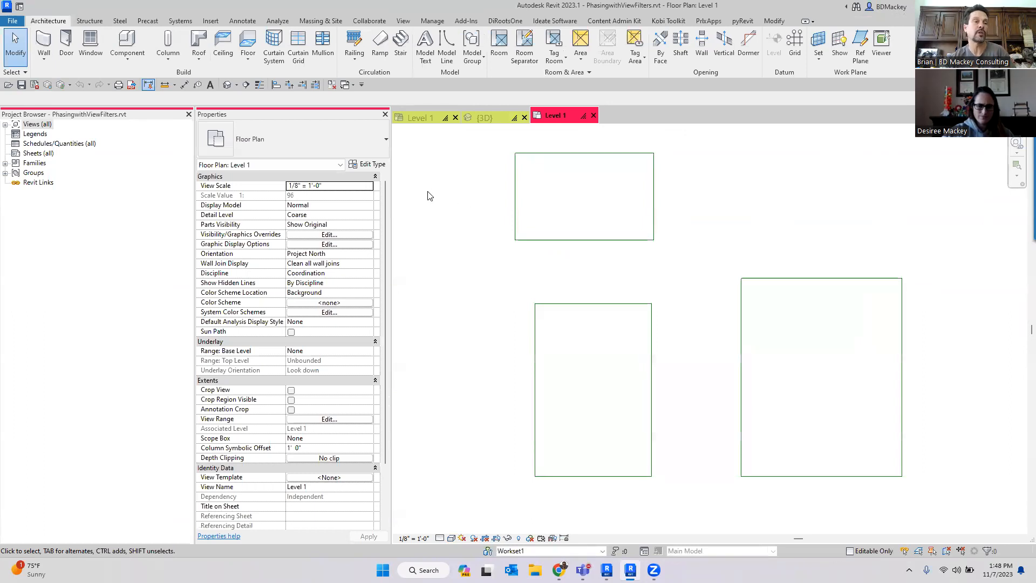
- Save the project, declining and then accepting to make it the central model
{"action": "left_click", "coordinate": [371, 20]}
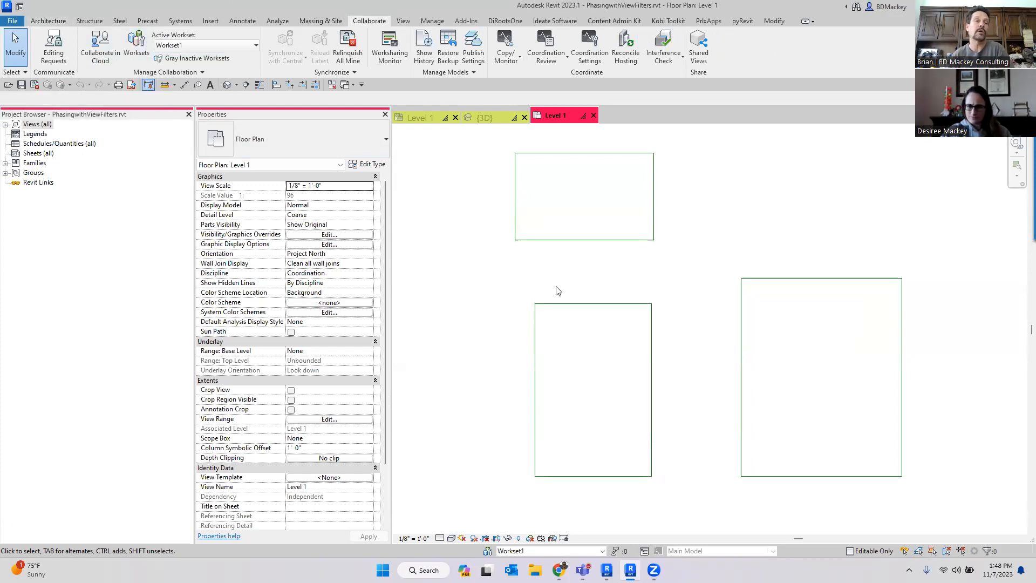
{"action": "left_click", "coordinate": [21, 86]}
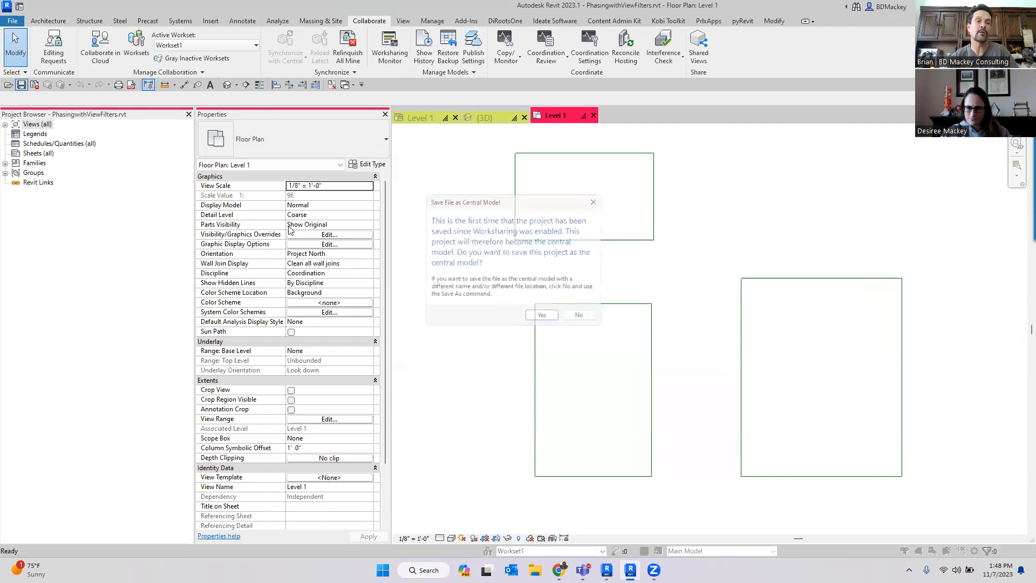
{"action": "left_click", "coordinate": [581, 320]}
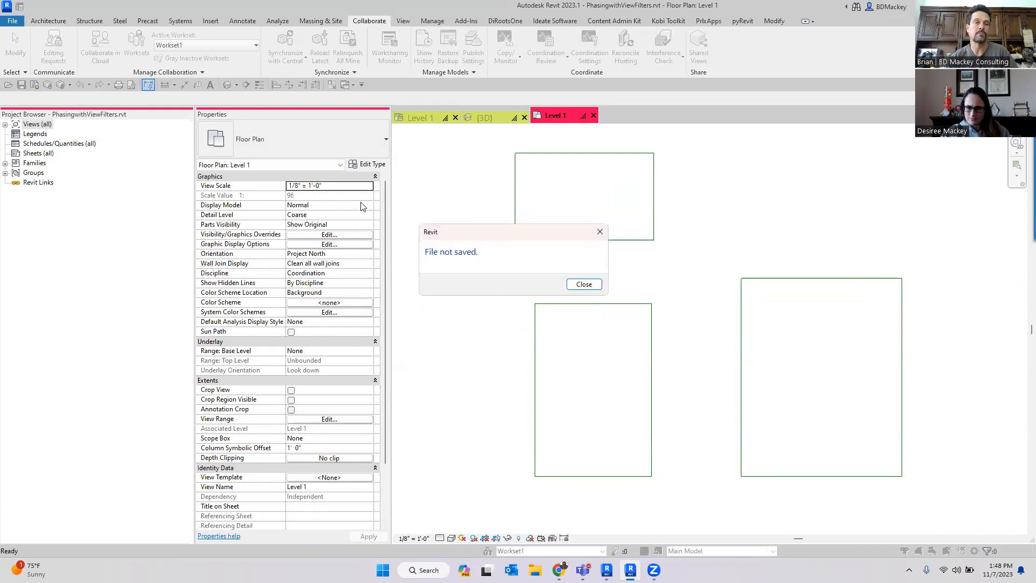
{"action": "key", "text": "Return"}
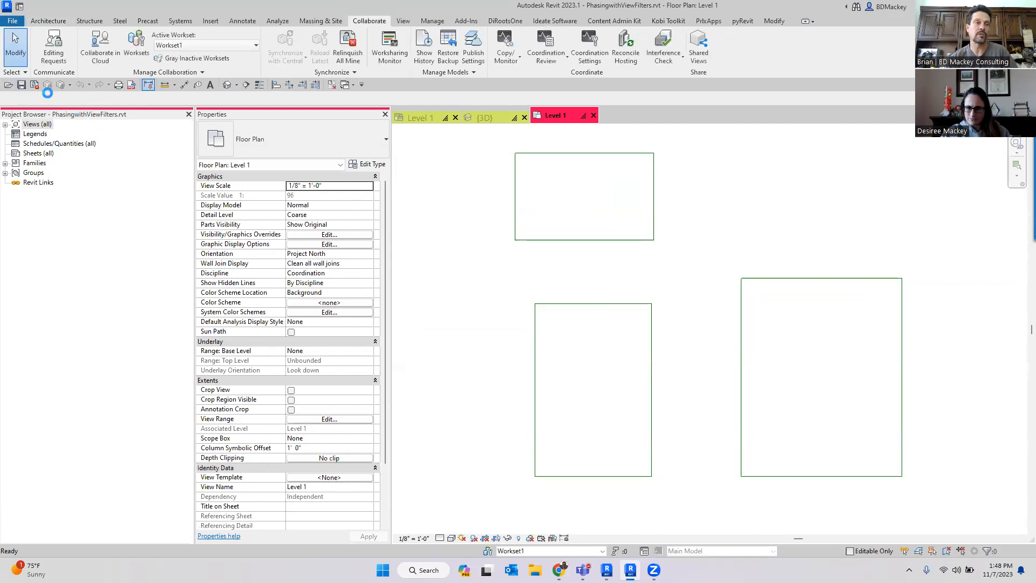
{"action": "left_click", "coordinate": [23, 85]}
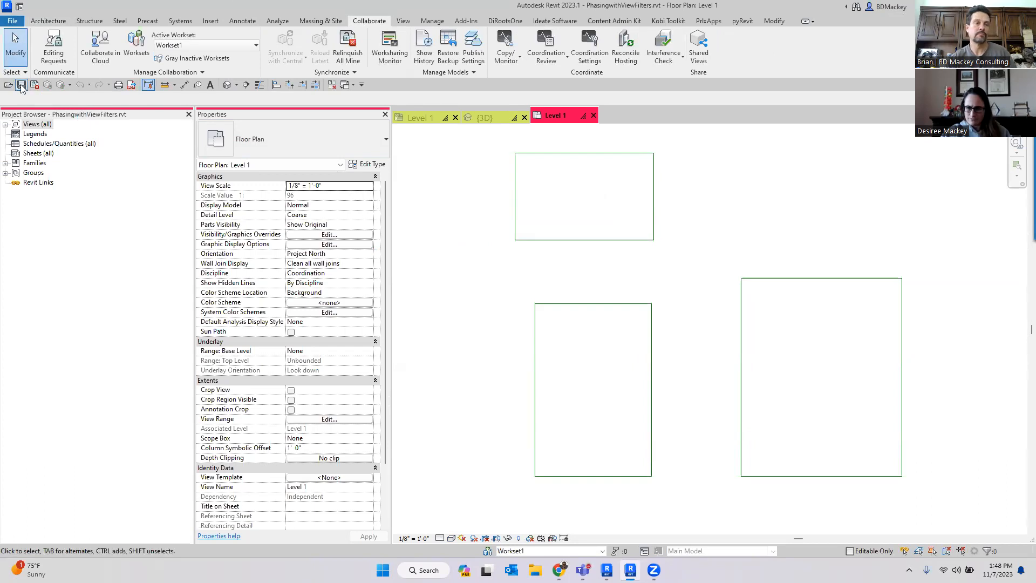
{"action": "left_click", "coordinate": [532, 319]}
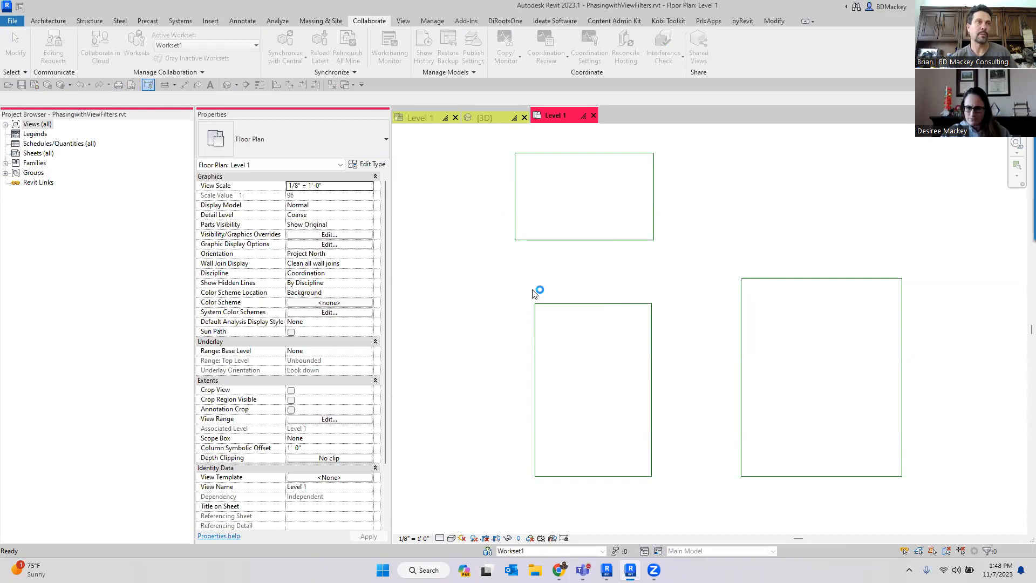
- Try saving the project with Compact File, Make this a Central Model after save, and the Specify open-workset default
{"action": "left_click", "coordinate": [12, 21]}
{"action": "mouse_move", "coordinate": [61, 151]}
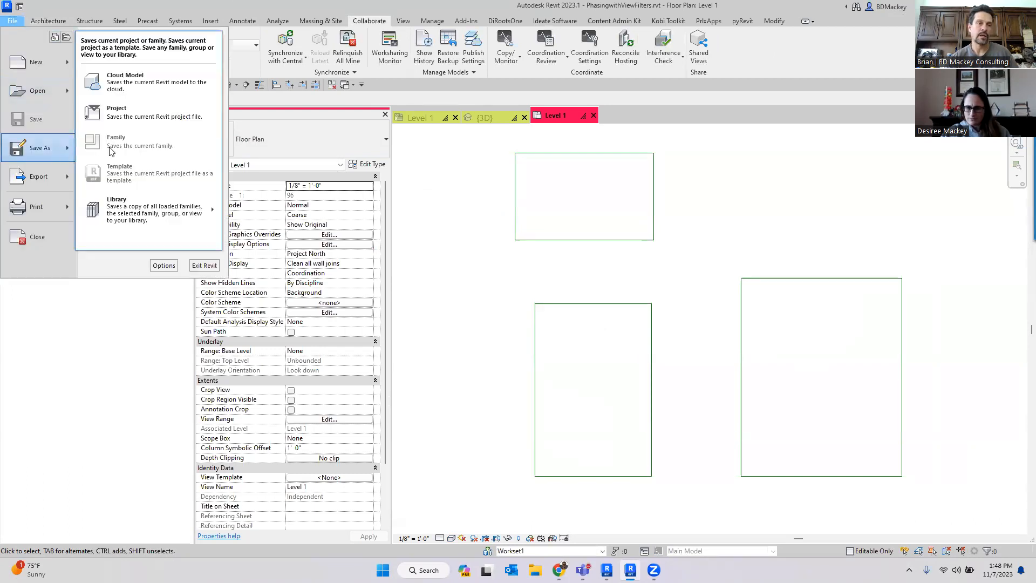
{"action": "left_click", "coordinate": [114, 113]}
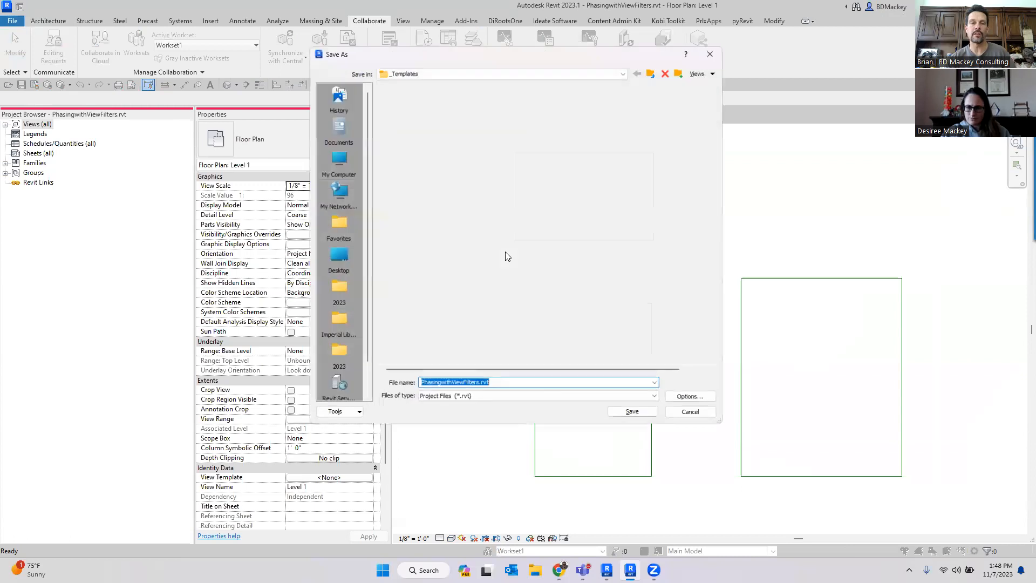
{"action": "left_click", "coordinate": [697, 399]}
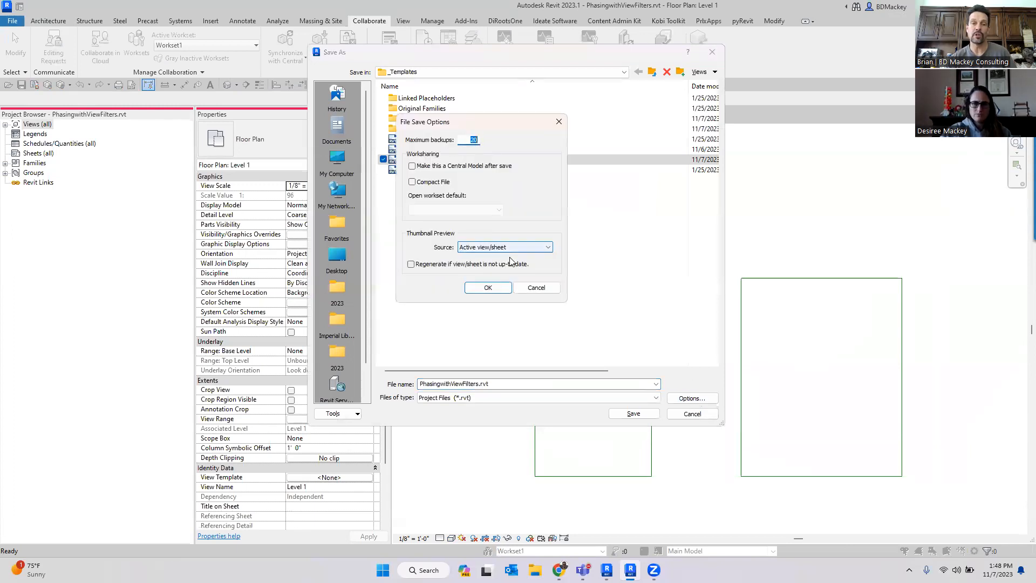
{"action": "left_click", "coordinate": [418, 185]}
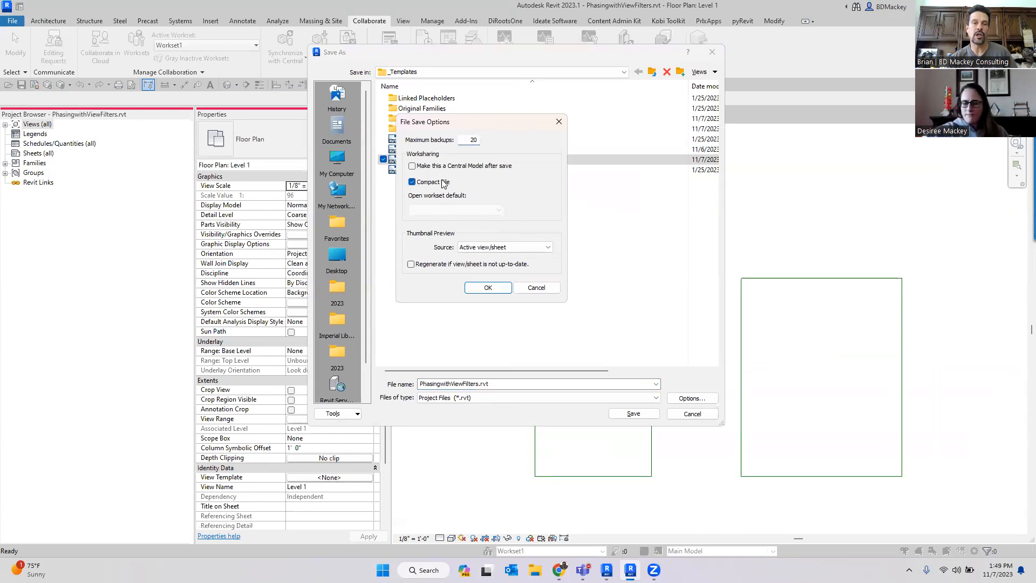
{"action": "left_click", "coordinate": [435, 165]}
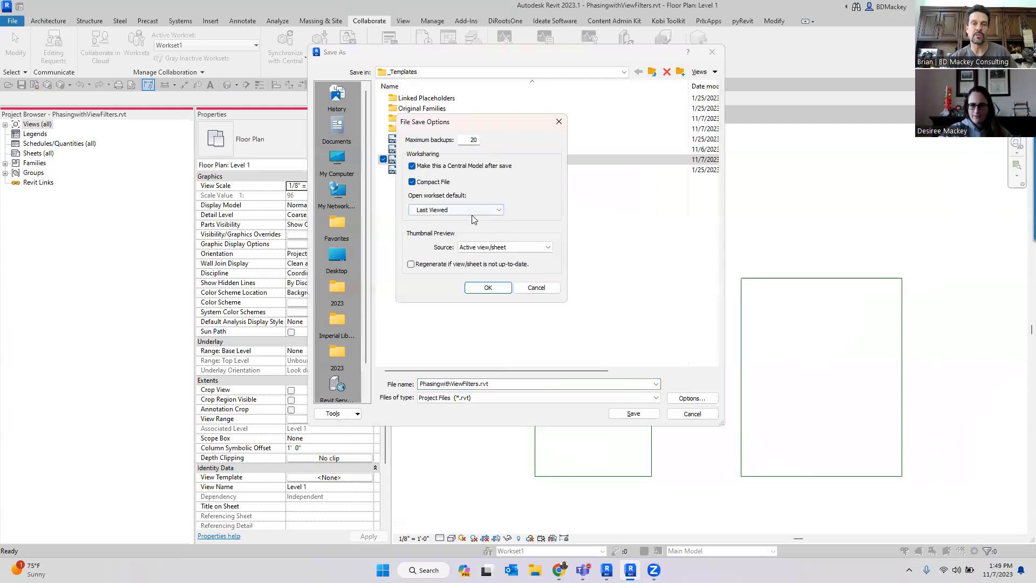
{"action": "left_click", "coordinate": [472, 214]}
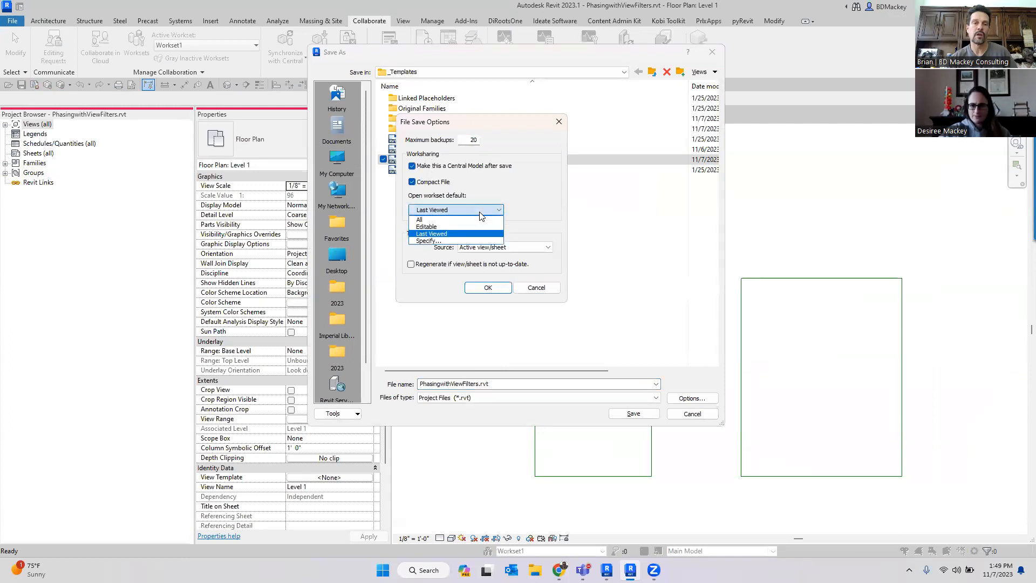
{"action": "left_click", "coordinate": [428, 241]}
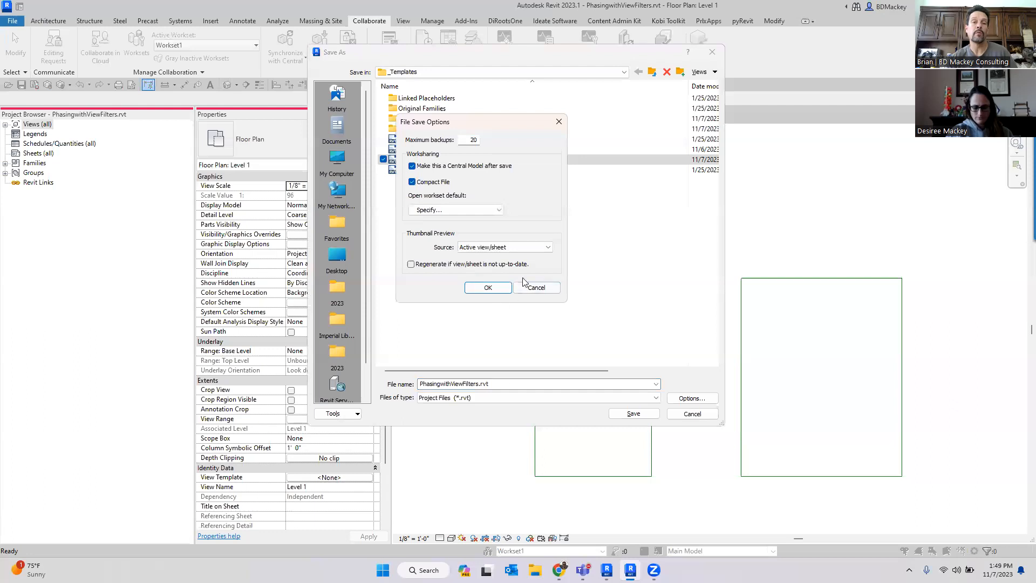
{"action": "key", "text": "ctrl"}
{"action": "key", "text": "ctrl"}
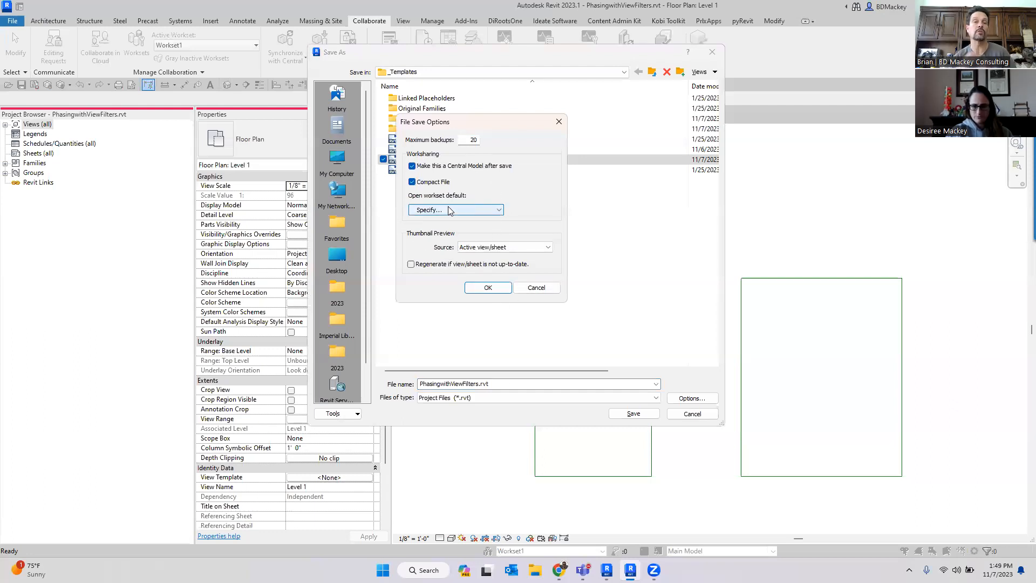
{"action": "left_click", "coordinate": [537, 287]}
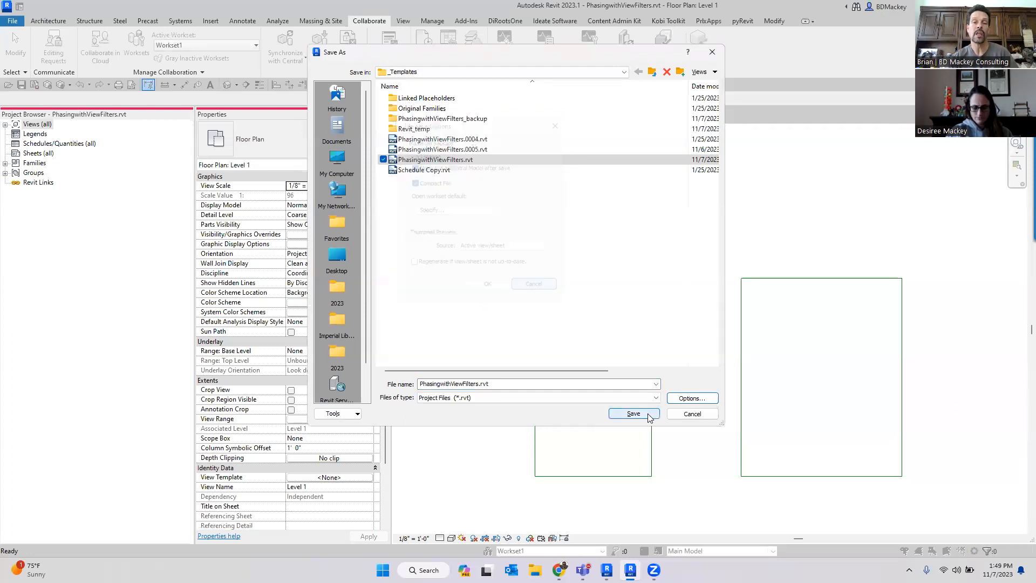
{"action": "left_click", "coordinate": [693, 414]}
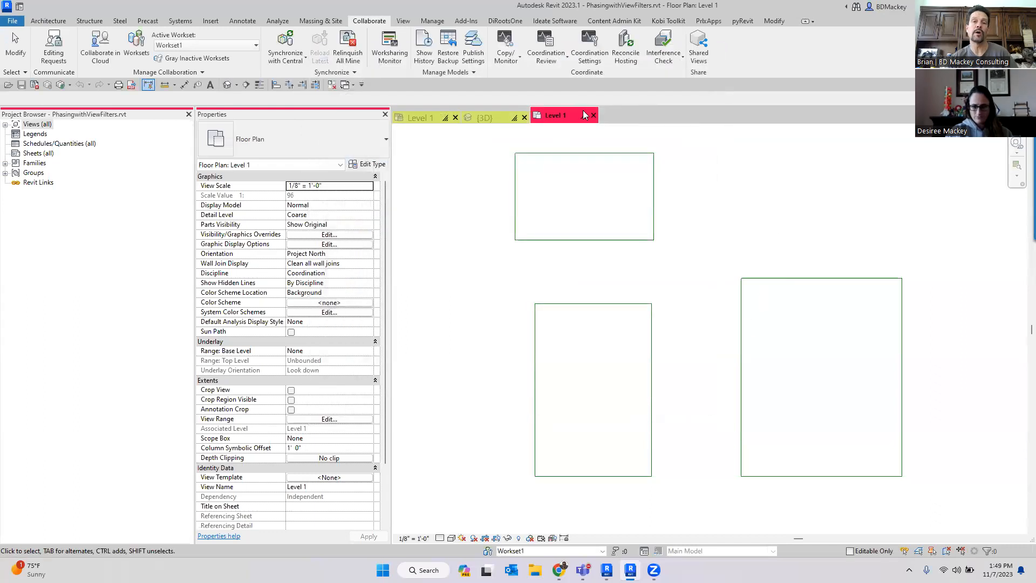
- Close the Level 1 floor plan view
{"action": "left_click", "coordinate": [594, 115]}
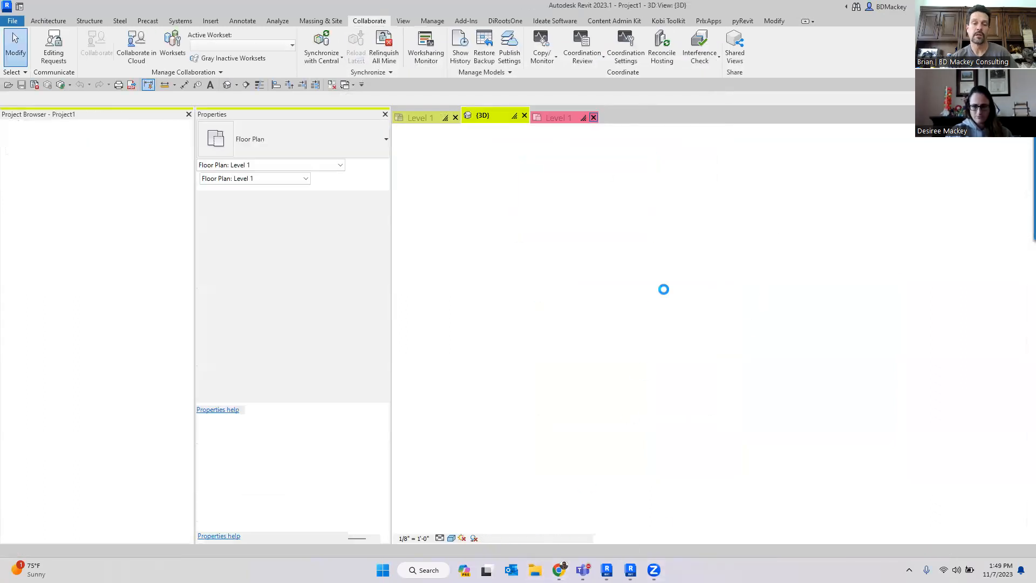
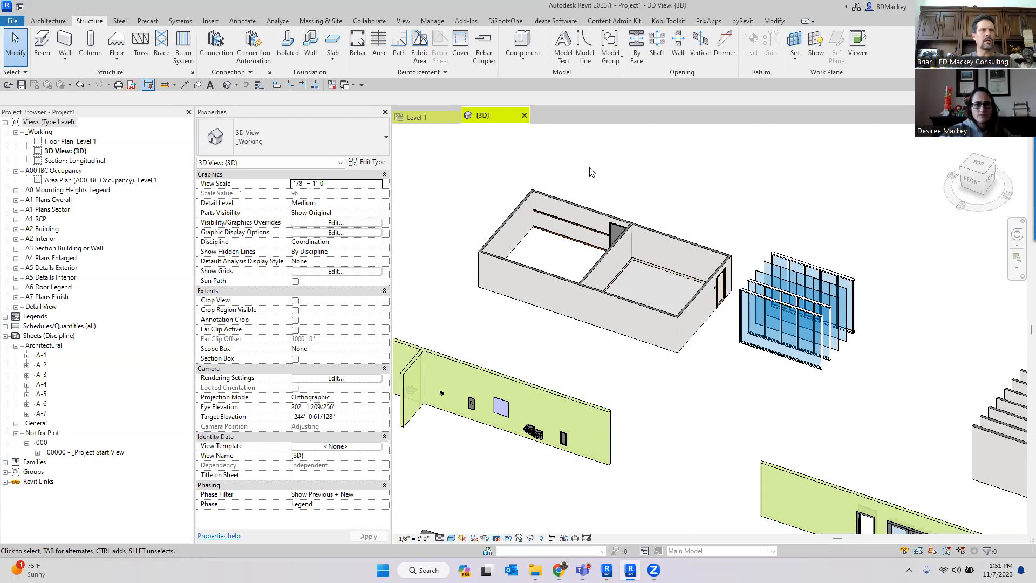
- Open the W Shapes.rfa family from the Imperial Library's Structural Framing, Steel, AISC 15.0 folder, continuing although another user is editing it
{"action": "left_click", "coordinate": [8, 85]}
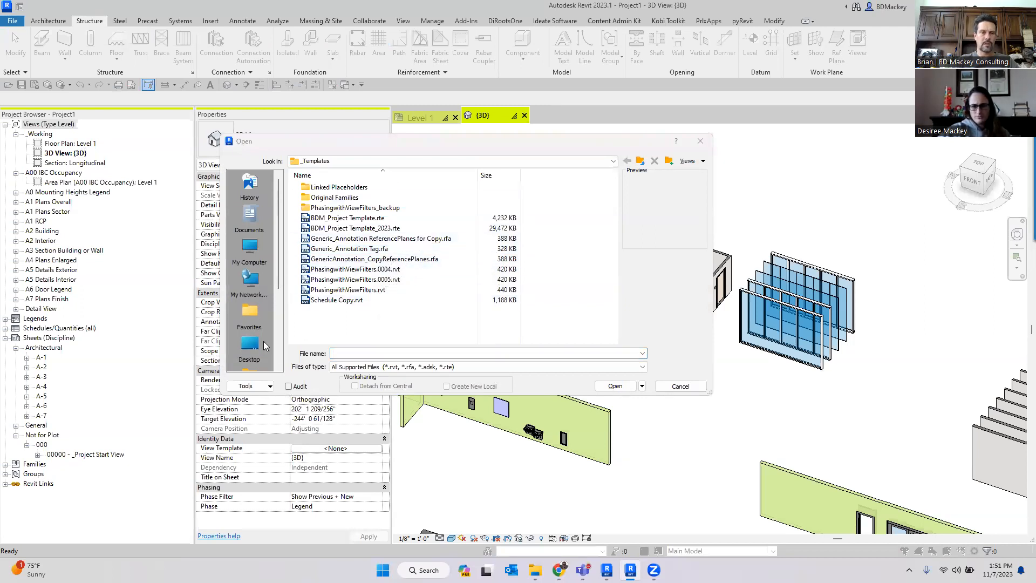
{"action": "scroll", "coordinate": [258, 311], "scroll_direction": "down", "scroll_amount": 2}
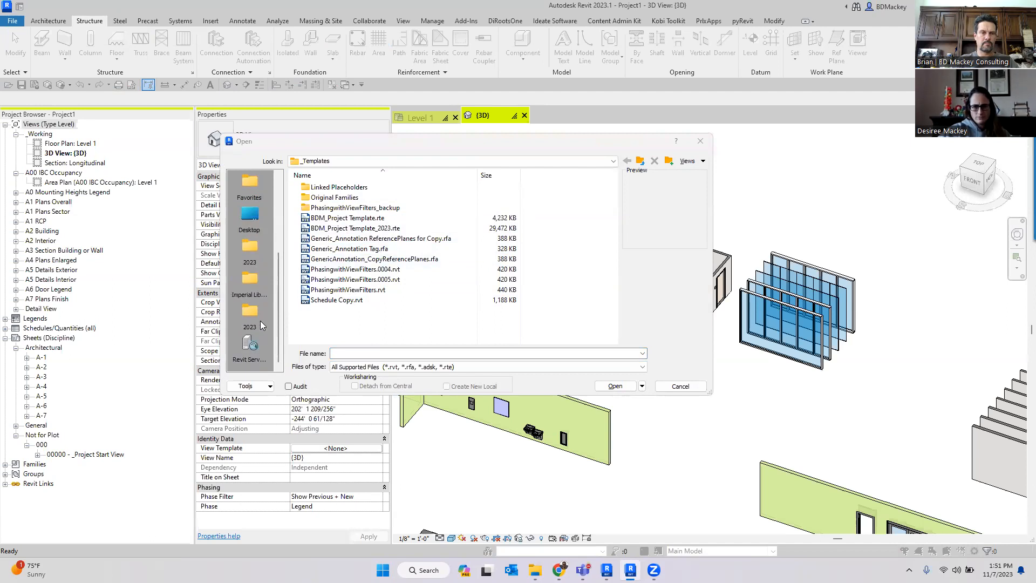
{"action": "left_click", "coordinate": [252, 284]}
{"action": "scroll", "coordinate": [393, 308], "scroll_direction": "down", "scroll_amount": 4}
{"action": "scroll", "coordinate": [357, 318], "scroll_direction": "down", "scroll_amount": 2}
{"action": "scroll", "coordinate": [362, 334], "scroll_direction": "down", "scroll_amount": 1}
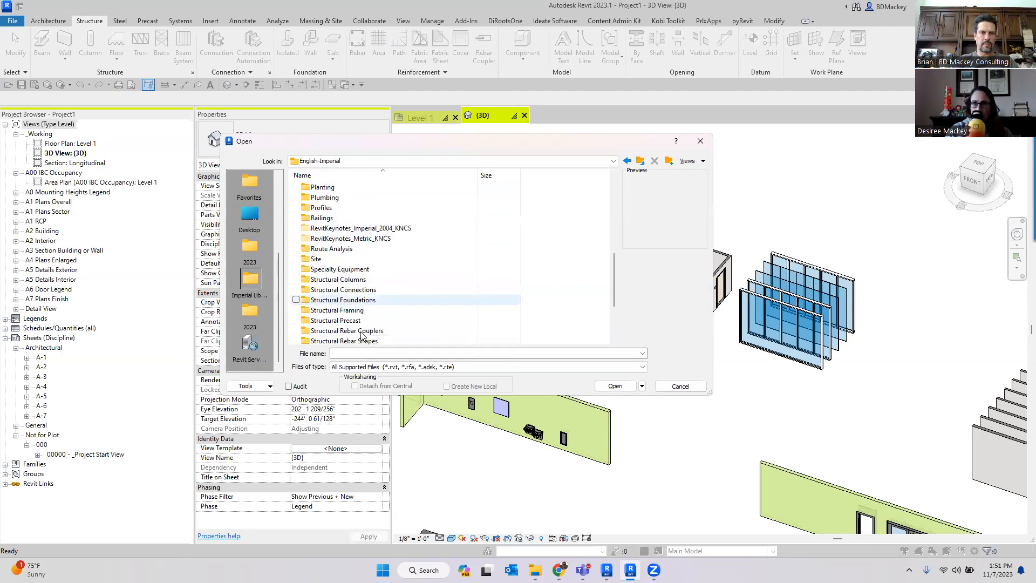
{"action": "double_click", "coordinate": [337, 310]}
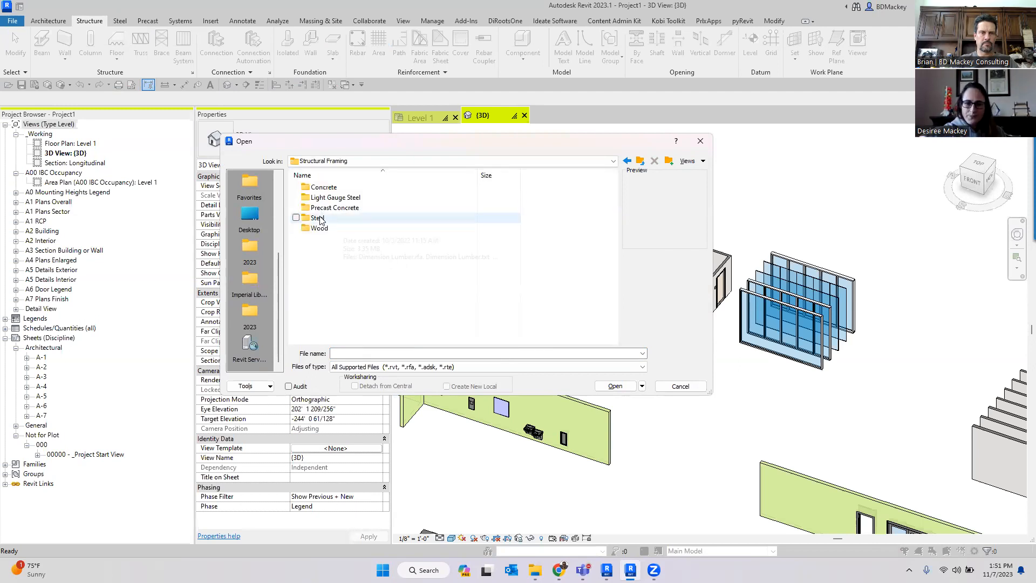
{"action": "double_click", "coordinate": [318, 218]}
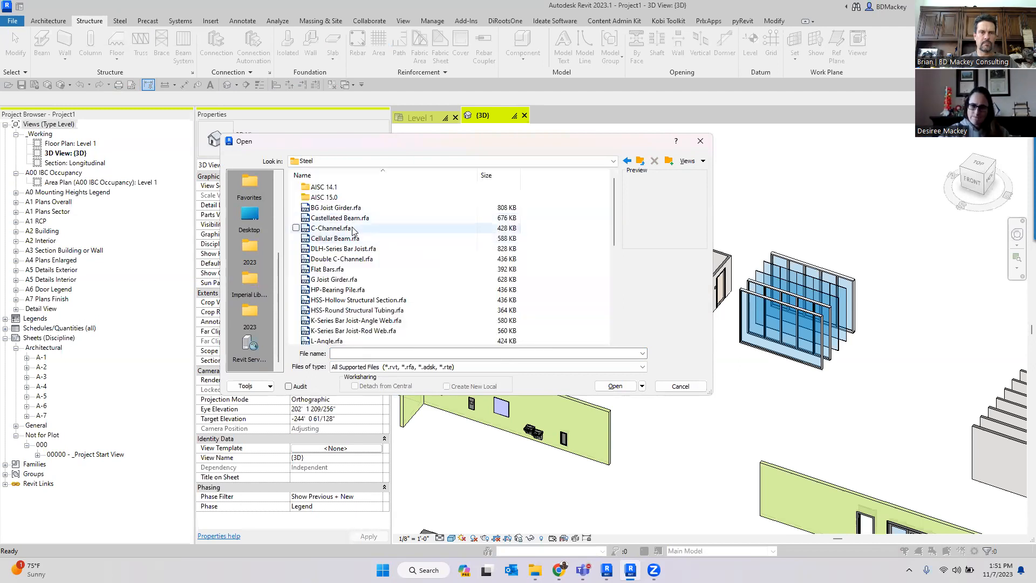
{"action": "double_click", "coordinate": [326, 197]}
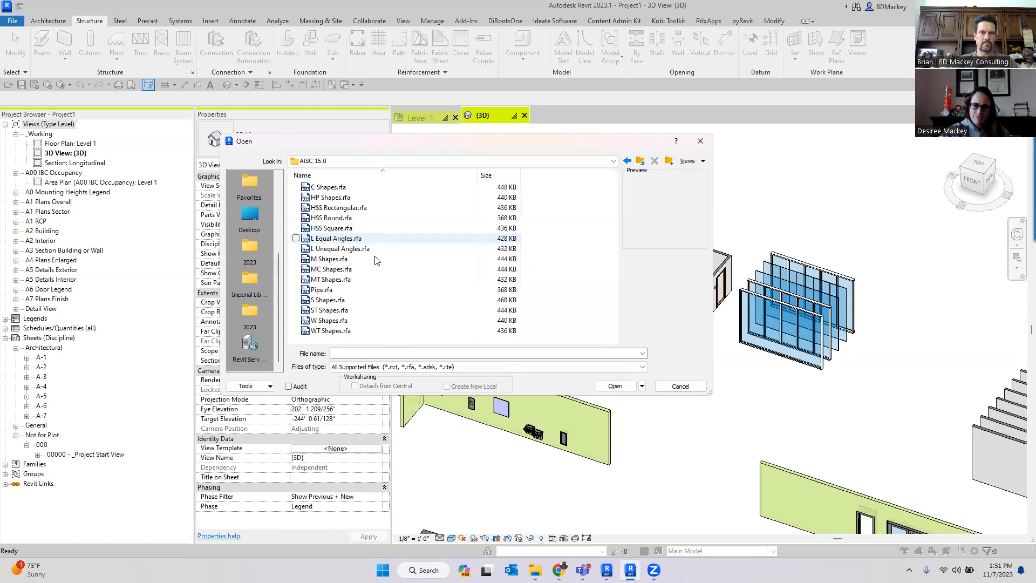
{"action": "left_click", "coordinate": [329, 320]}
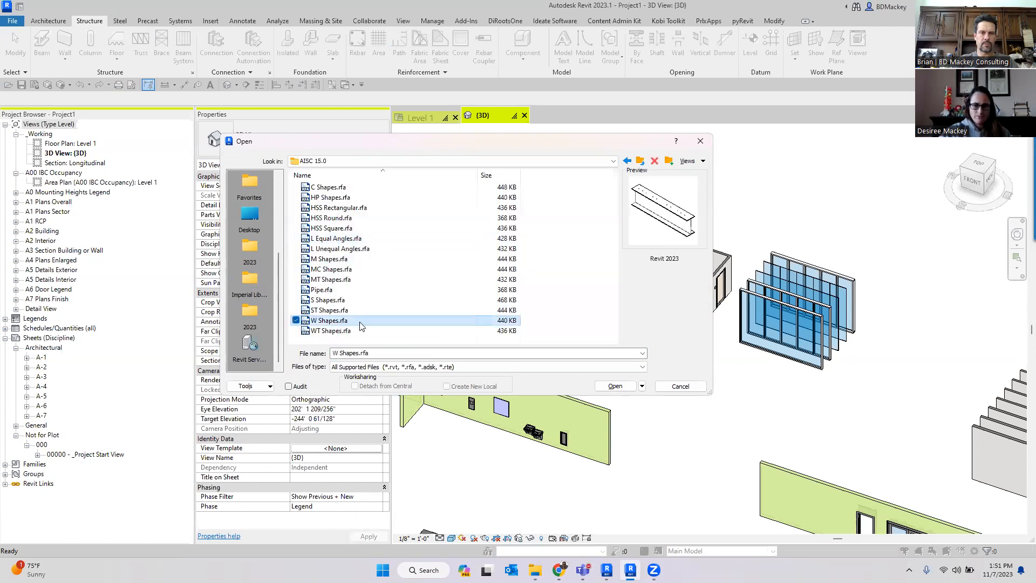
{"action": "left_click", "coordinate": [614, 386]}
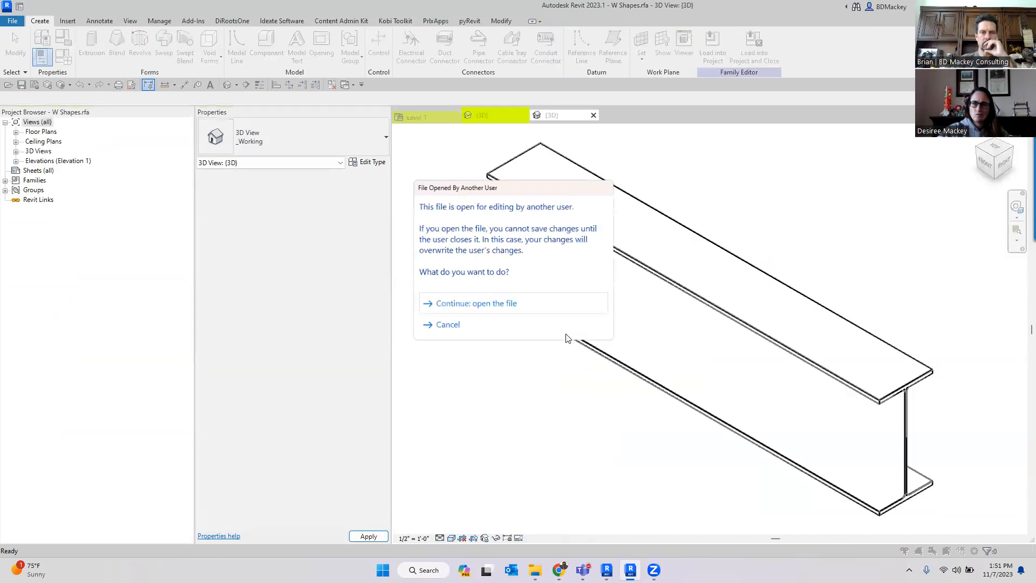
{"action": "left_click", "coordinate": [482, 313]}
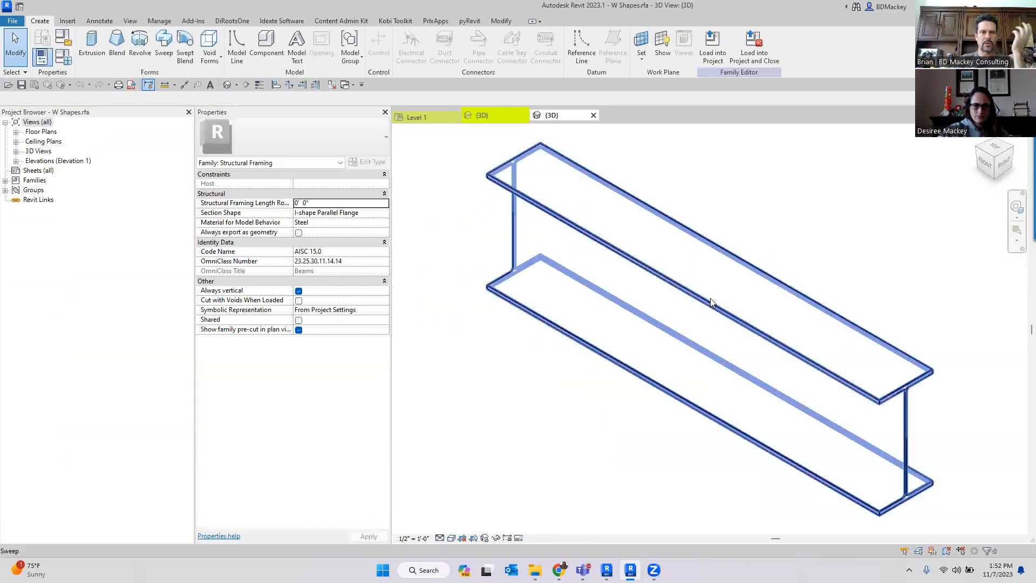
- Zoom in to examine where the W shape's flange meets the web
{"action": "scroll", "coordinate": [920, 448], "scroll_direction": "up", "scroll_amount": 4}
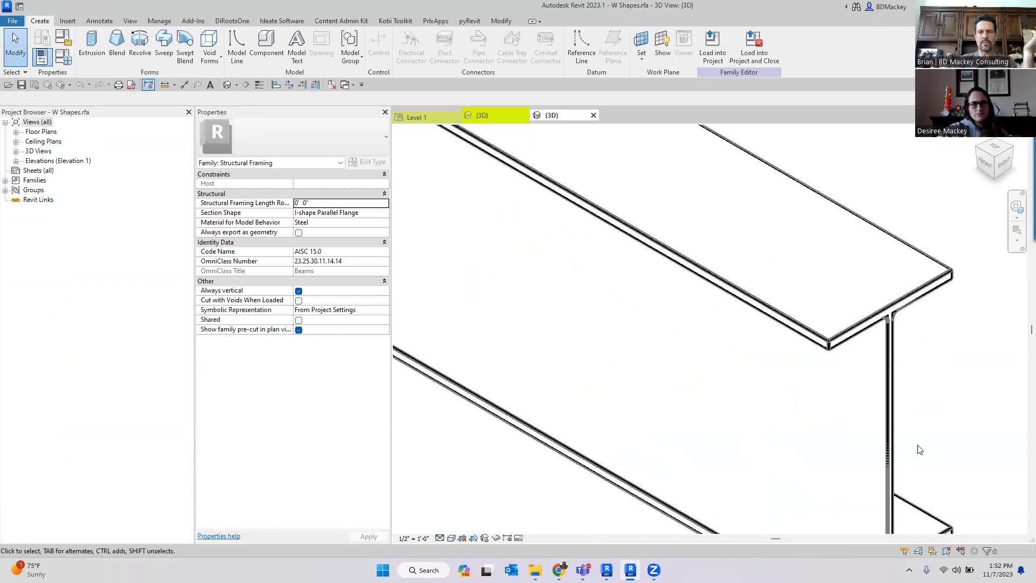
{"action": "scroll", "coordinate": [909, 335], "scroll_direction": "up", "scroll_amount": 2}
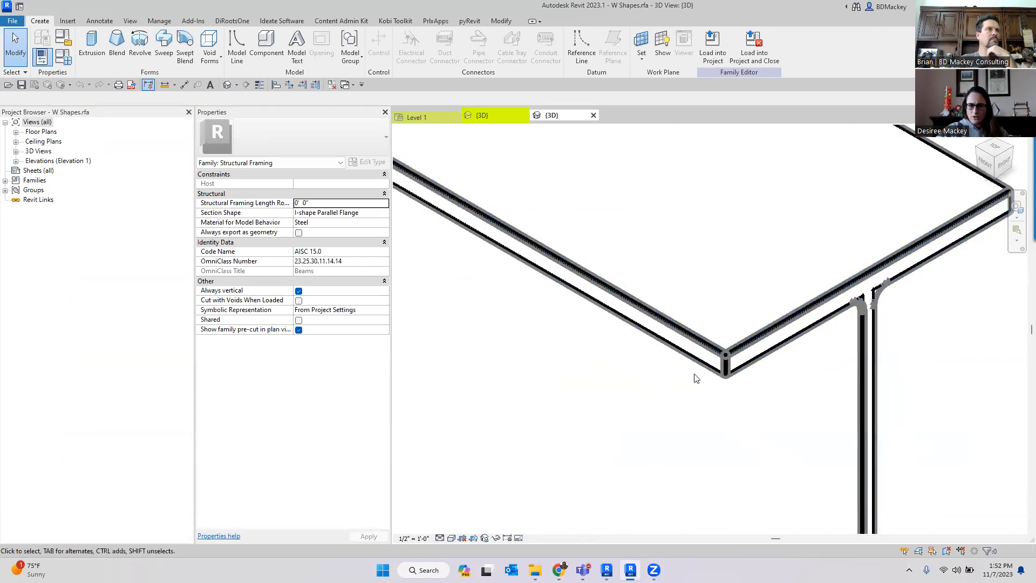
{"action": "scroll", "coordinate": [791, 378], "scroll_direction": "down", "scroll_amount": 6}
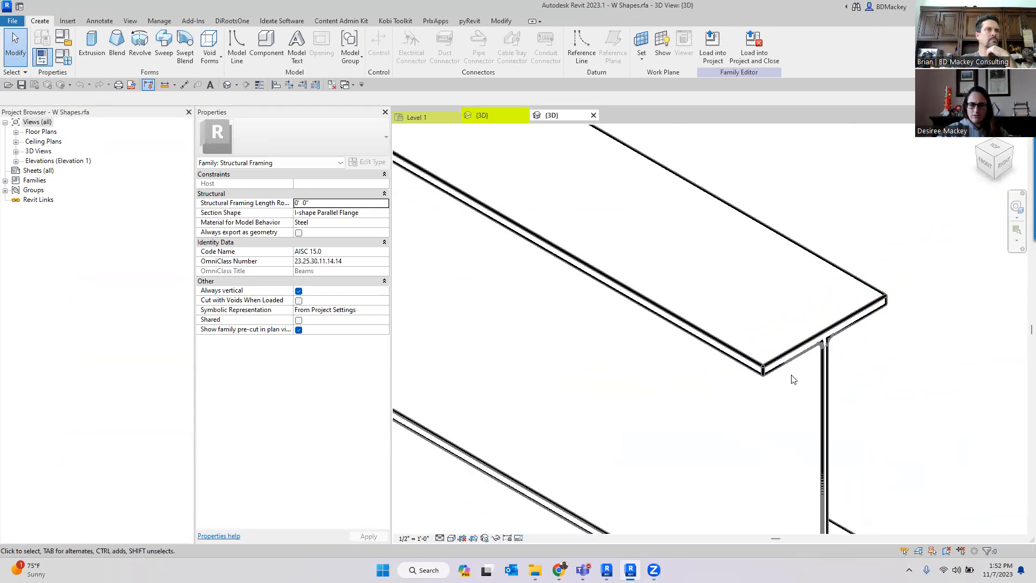
{"action": "scroll", "coordinate": [704, 326], "scroll_direction": "up", "scroll_amount": 5}
{"action": "middle_click_drag", "start_coordinate": [586, 424], "coordinate": [600, 400]}
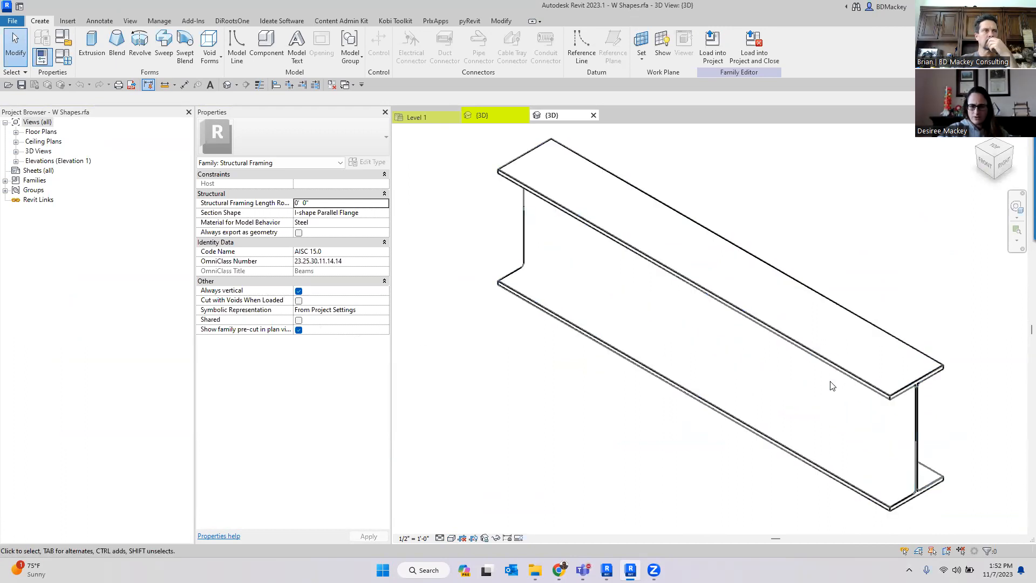
- Switch between the project's Level 1 area plan and the W Shapes family 3D view
{"action": "left_click", "coordinate": [524, 118]}
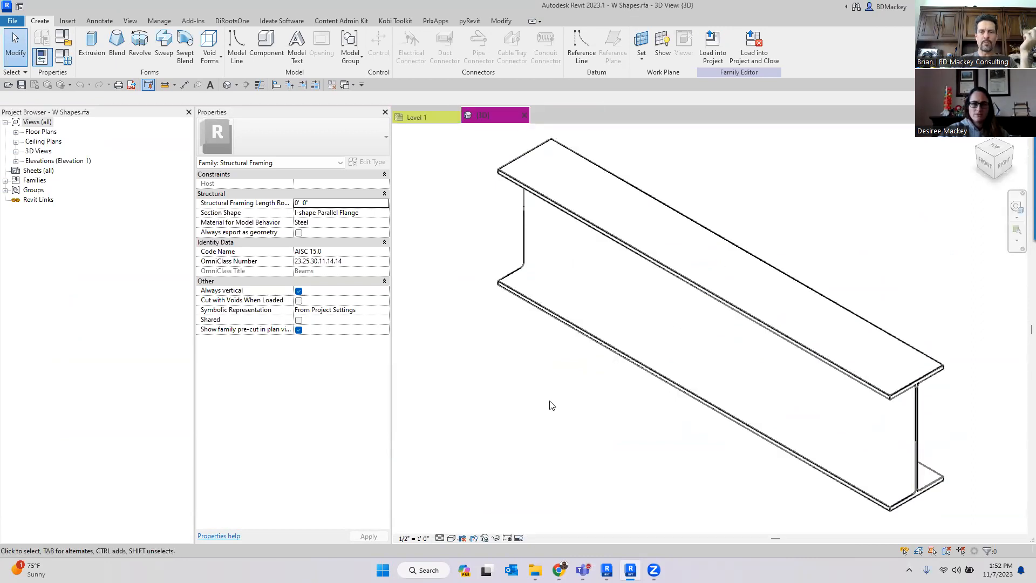
{"action": "left_click", "coordinate": [423, 122]}
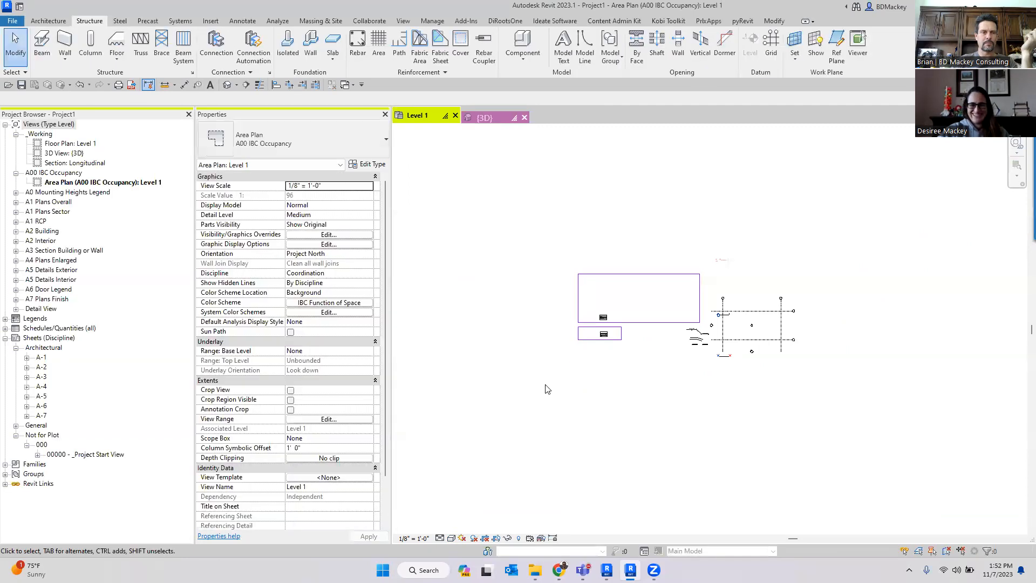
{"action": "left_click", "coordinate": [502, 120]}
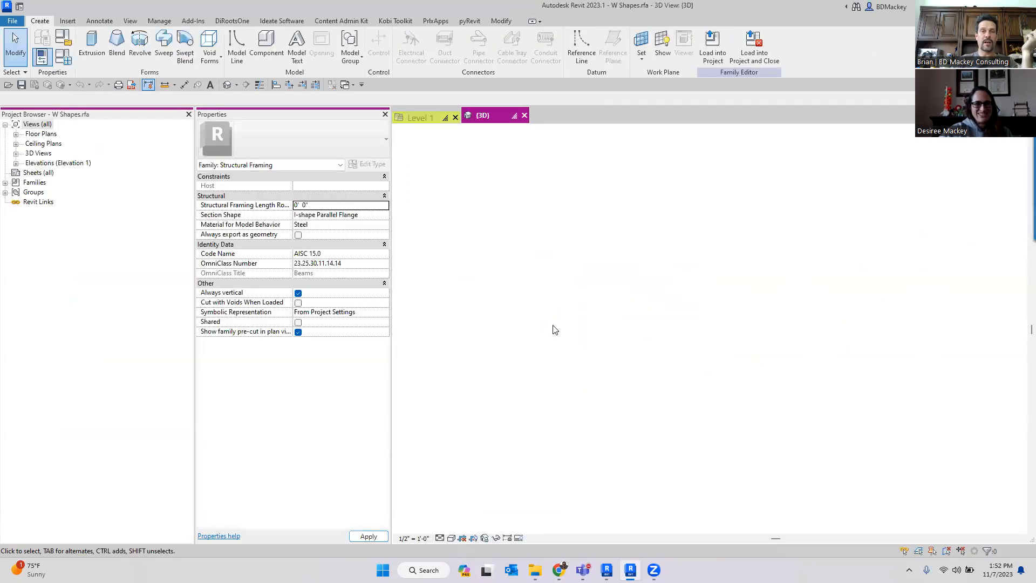
{"action": "scroll", "coordinate": [529, 340], "scroll_direction": "down", "scroll_amount": 2}
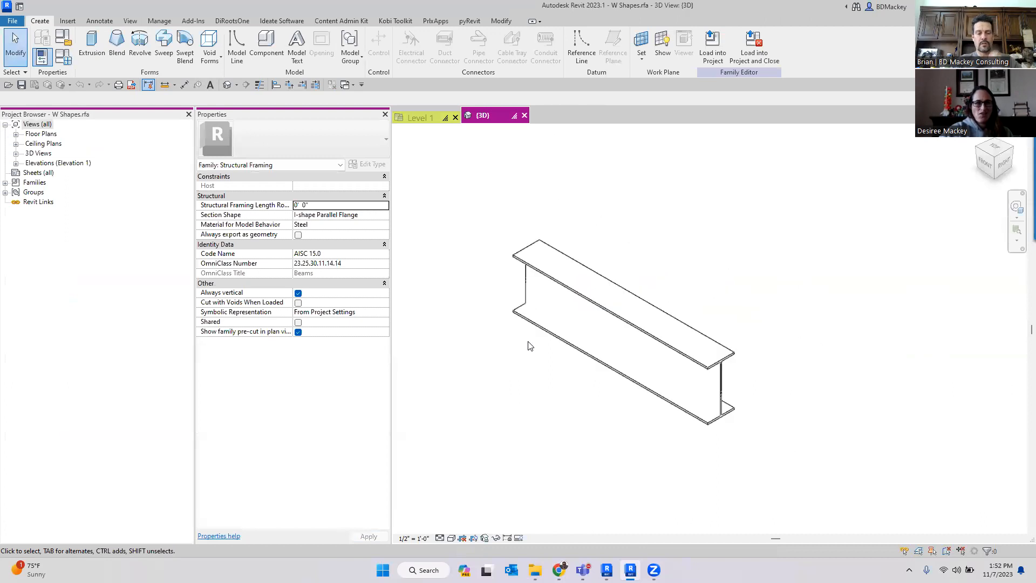
{"action": "key", "text": "ctrl+Tab"}
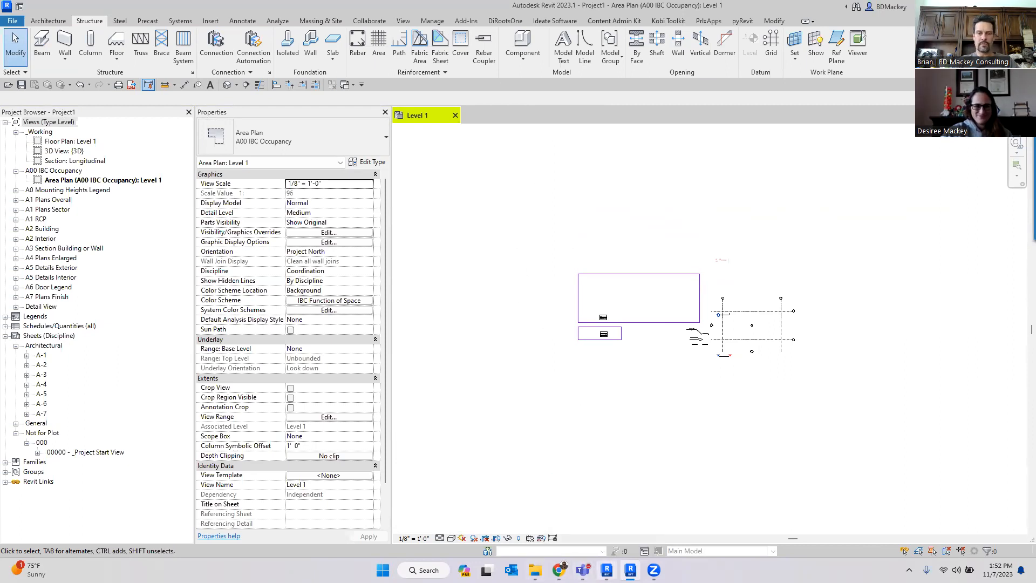
- Switch to the Revit session with the Details_2024_from Template project and expand its Structural Framing families
{"action": "left_click", "coordinate": [608, 571]}
{"action": "scroll", "coordinate": [632, 388], "scroll_direction": "down", "scroll_amount": 2}
{"action": "scroll", "coordinate": [708, 355], "scroll_direction": "up", "scroll_amount": 3}
{"action": "scroll", "coordinate": [739, 329], "scroll_direction": "up", "scroll_amount": 3}
{"action": "middle_click_drag", "start_coordinate": [786, 431], "coordinate": [642, 386], "text": "shift"}
{"action": "middle_click_drag", "start_coordinate": [642, 386], "coordinate": [856, 376]}
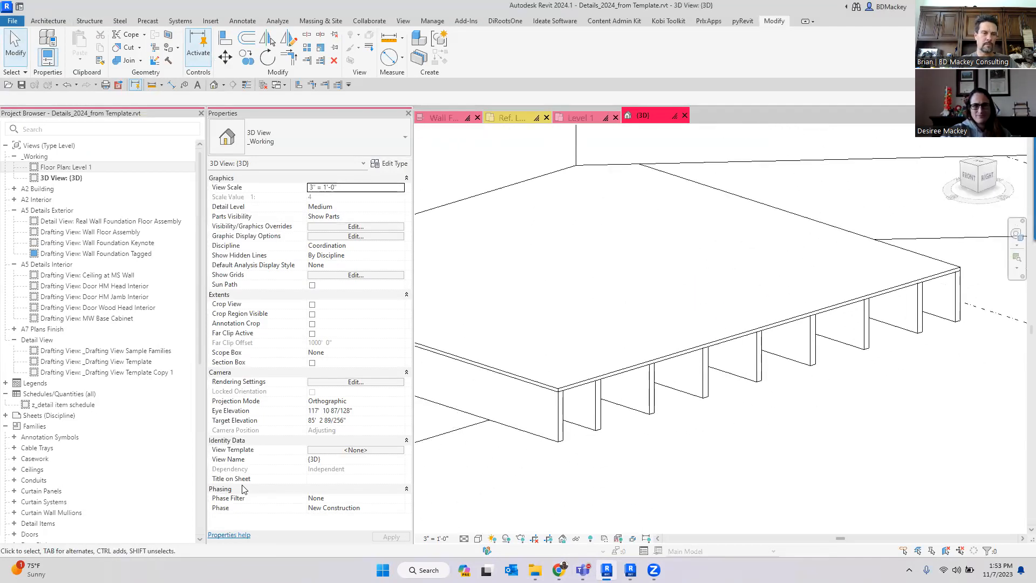
{"action": "scroll", "coordinate": [41, 505], "scroll_direction": "down", "scroll_amount": 8}
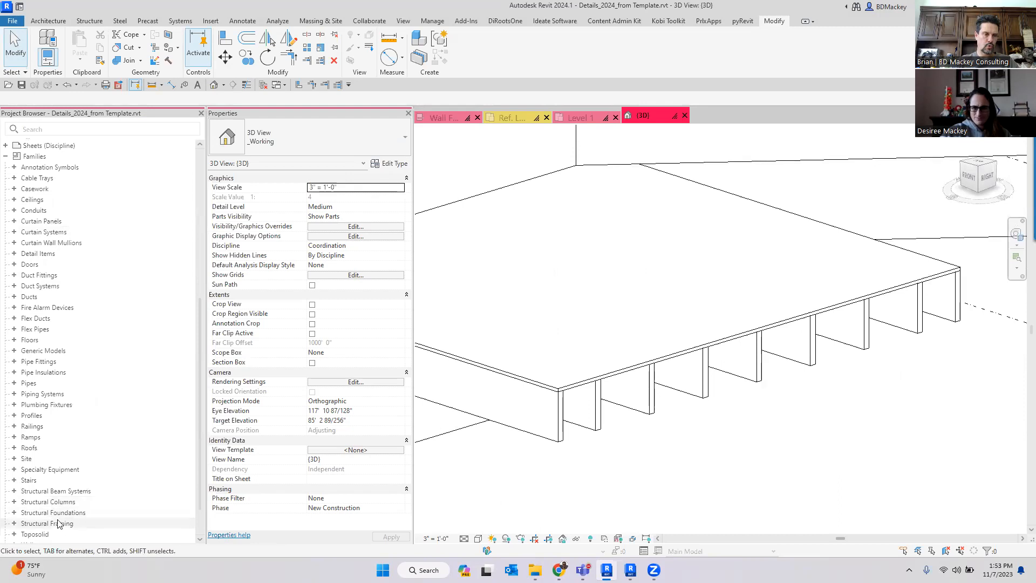
{"action": "double_click", "coordinate": [95, 523]}
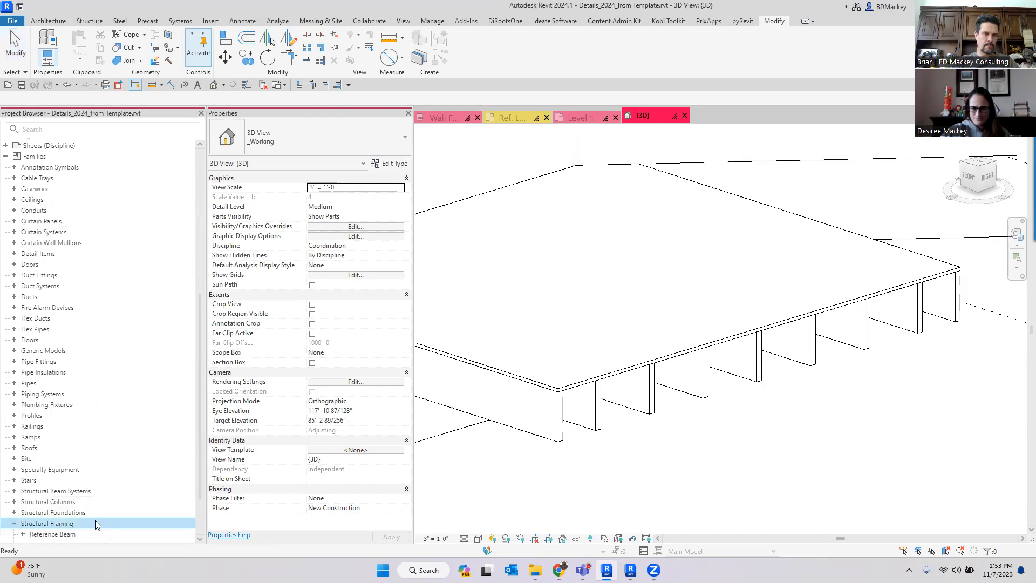
- Open the SF_Wood_Dimension Lumber family for editing, dismissing the save reminder
{"action": "scroll", "coordinate": [95, 523], "scroll_direction": "down", "scroll_amount": 2}
{"action": "right_click", "coordinate": [51, 485]}
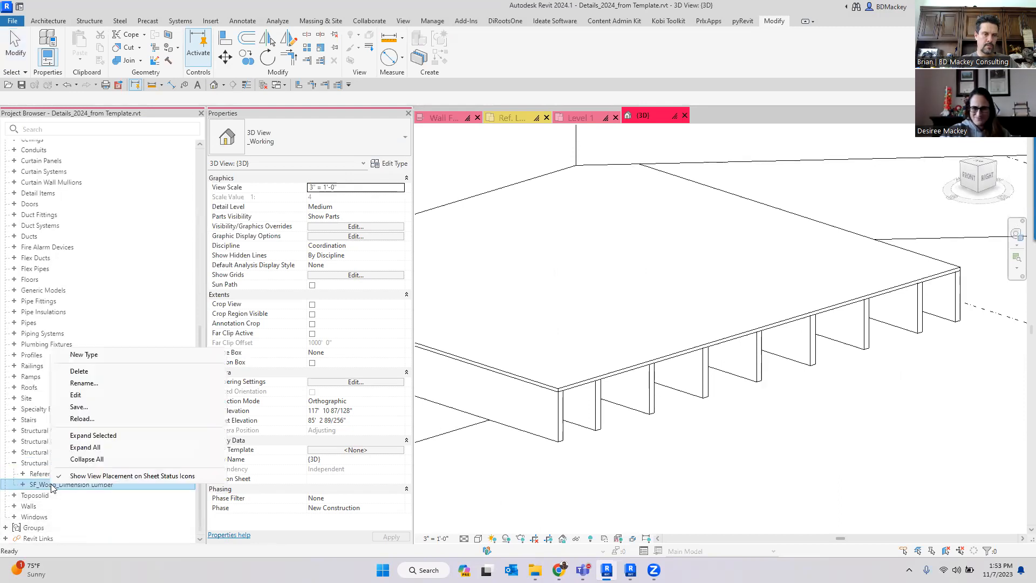
{"action": "left_click", "coordinate": [81, 407]}
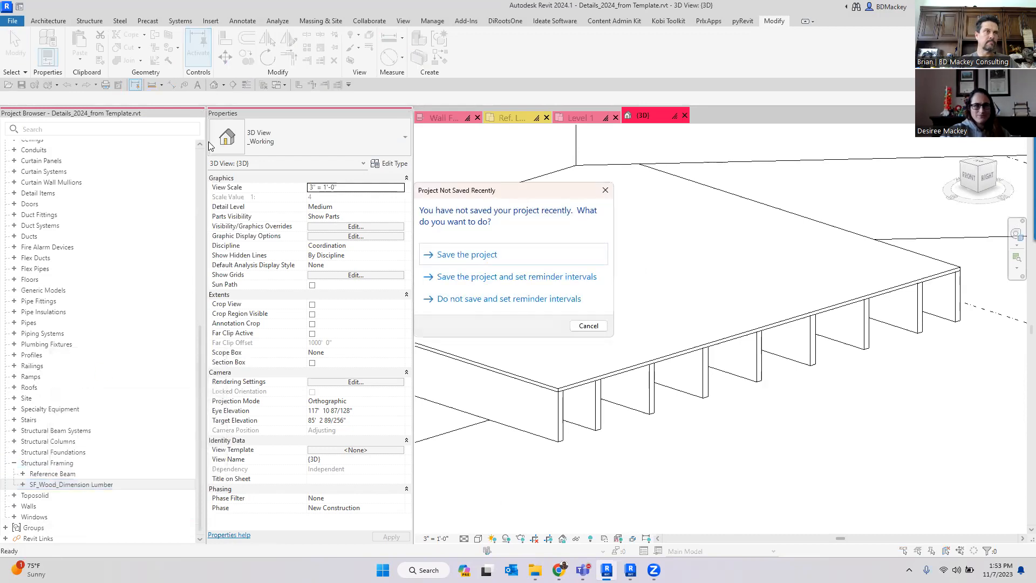
{"action": "left_click", "coordinate": [588, 326]}
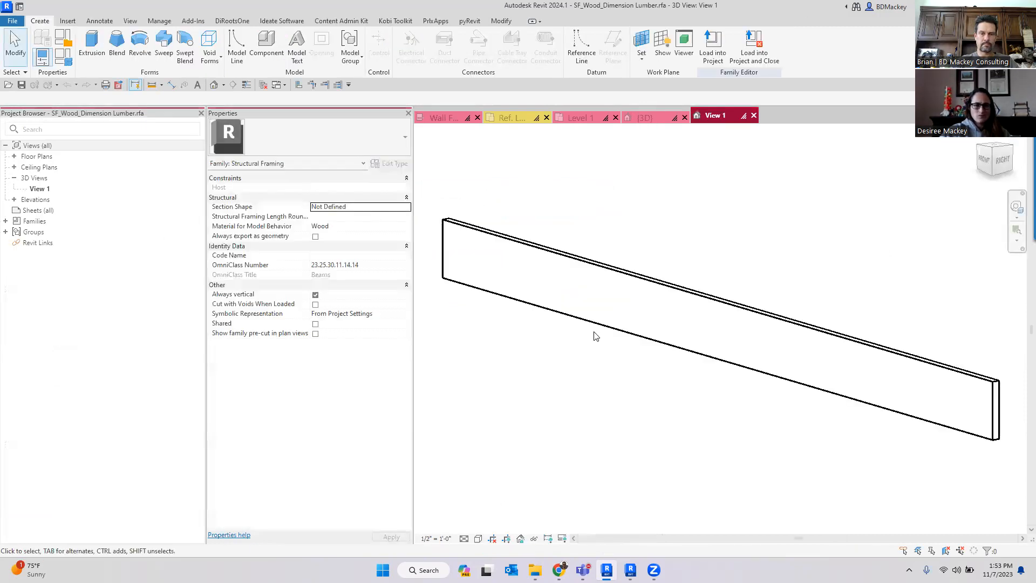
- Close the SF_Wood_Dimension Lumber family view and return to the project
{"action": "middle_click_drag", "start_coordinate": [813, 419], "coordinate": [750, 419], "text": "shift"}
{"action": "scroll", "coordinate": [783, 415], "scroll_direction": "up", "scroll_amount": 5}
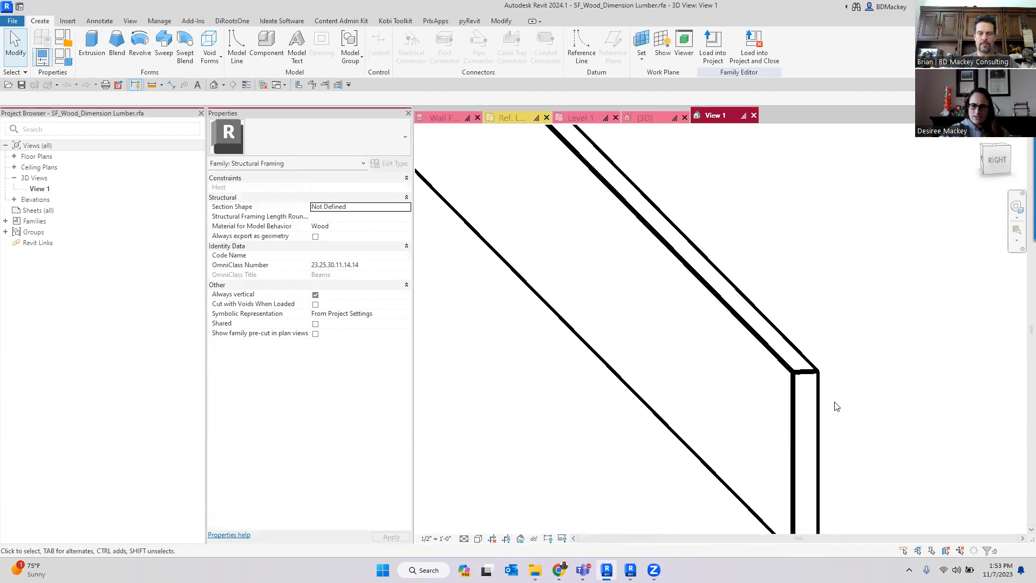
{"action": "left_click", "coordinate": [754, 116]}
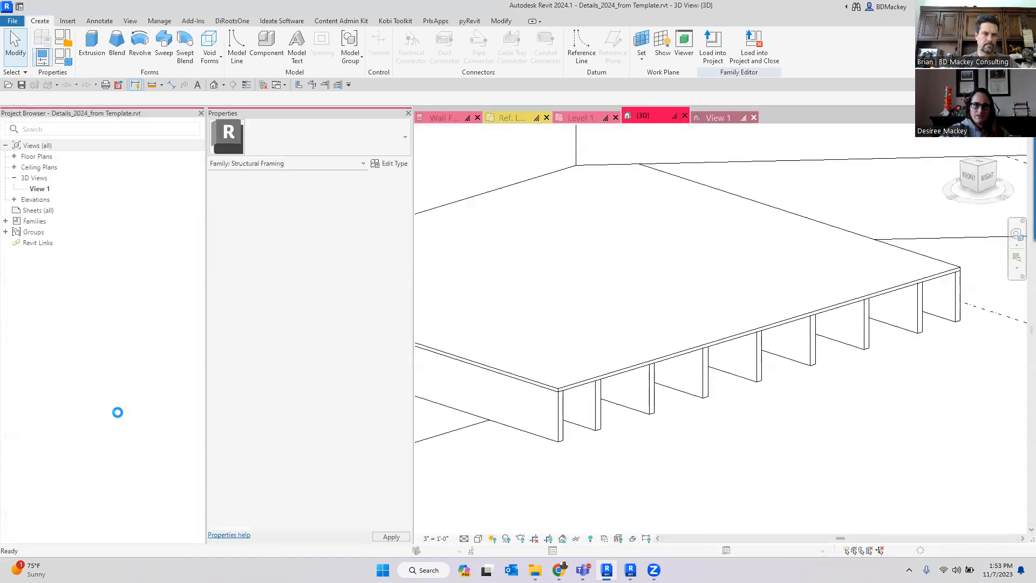
- Inspect the SF_Wood_Dimension Lumber family's 2x4 and 2x12 types and a joist in the 3D view
{"action": "left_click", "coordinate": [22, 485]}
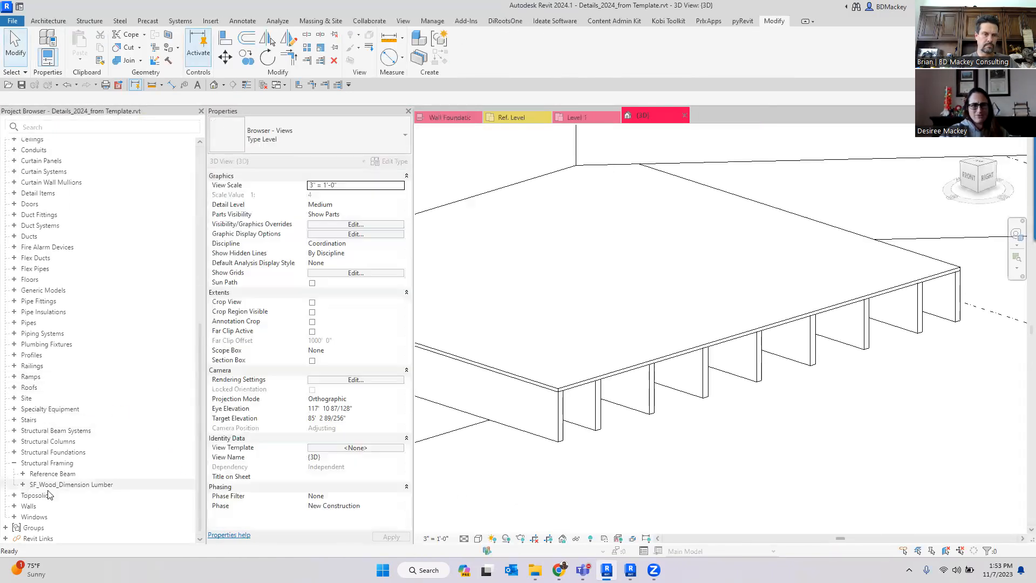
{"action": "left_click", "coordinate": [44, 495]}
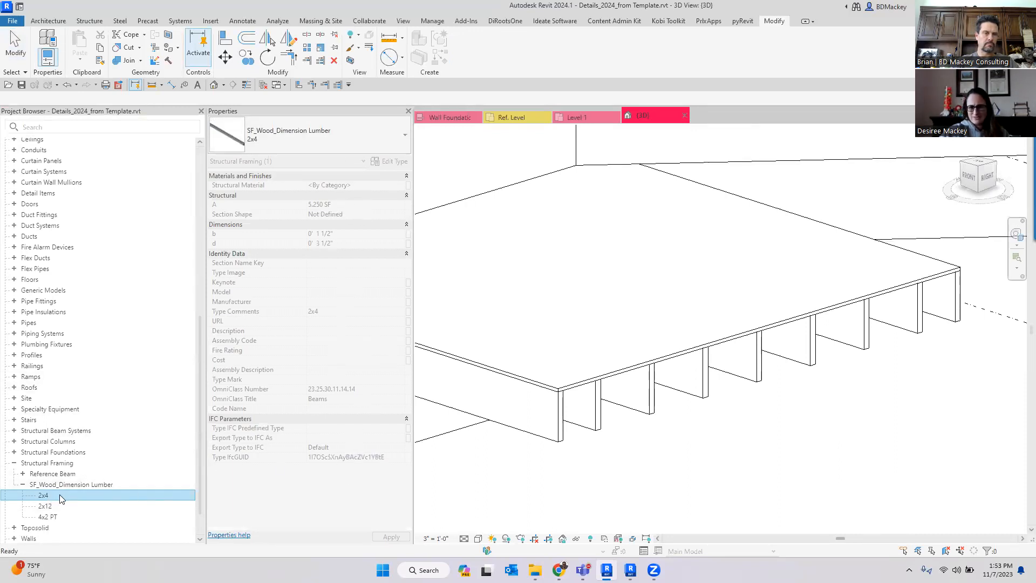
{"action": "left_click", "coordinate": [47, 507]}
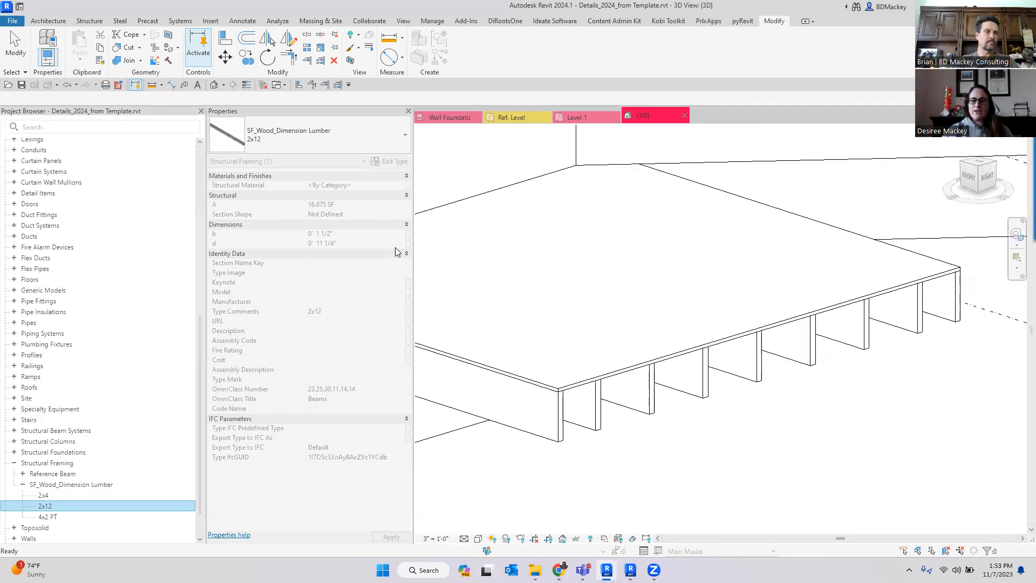
{"action": "left_click", "coordinate": [664, 464]}
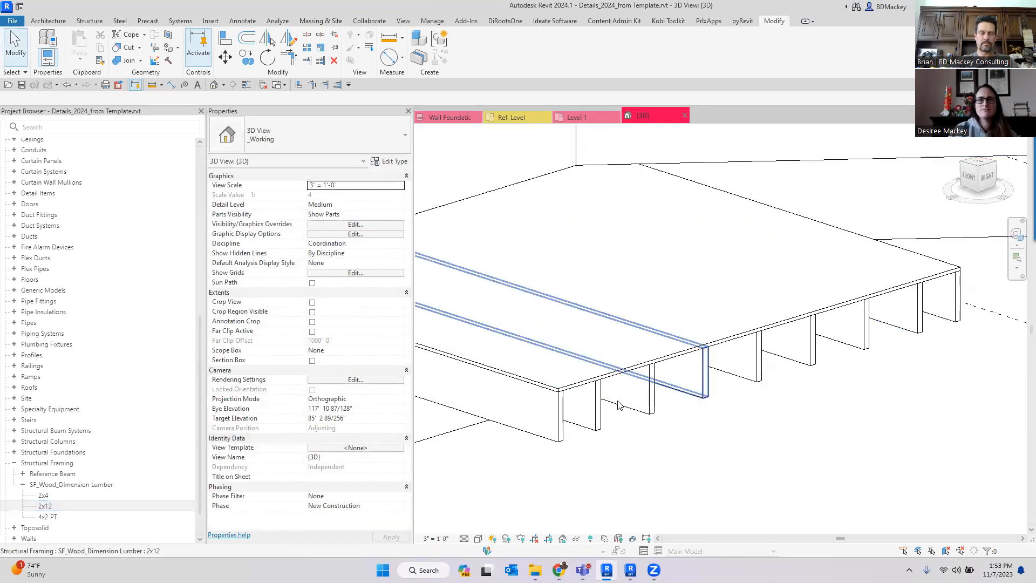
- Reopen the SF_Wood_Dimension Lumber family and try to delete its Analytical Link Type 1 type
{"action": "right_click", "coordinate": [47, 484]}
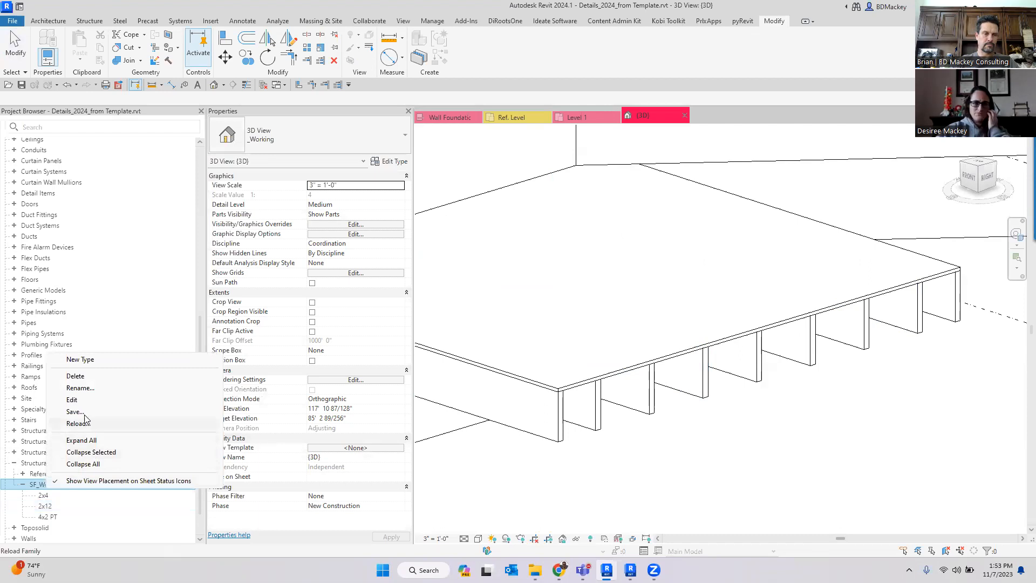
{"action": "left_click", "coordinate": [87, 400]}
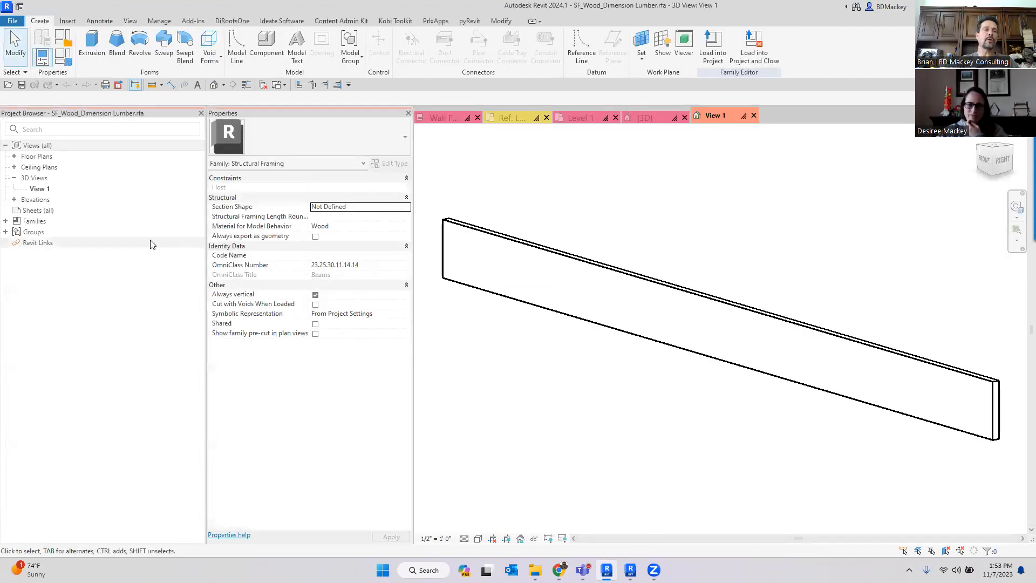
{"action": "left_click", "coordinate": [6, 221]}
{"action": "left_click", "coordinate": [14, 232]}
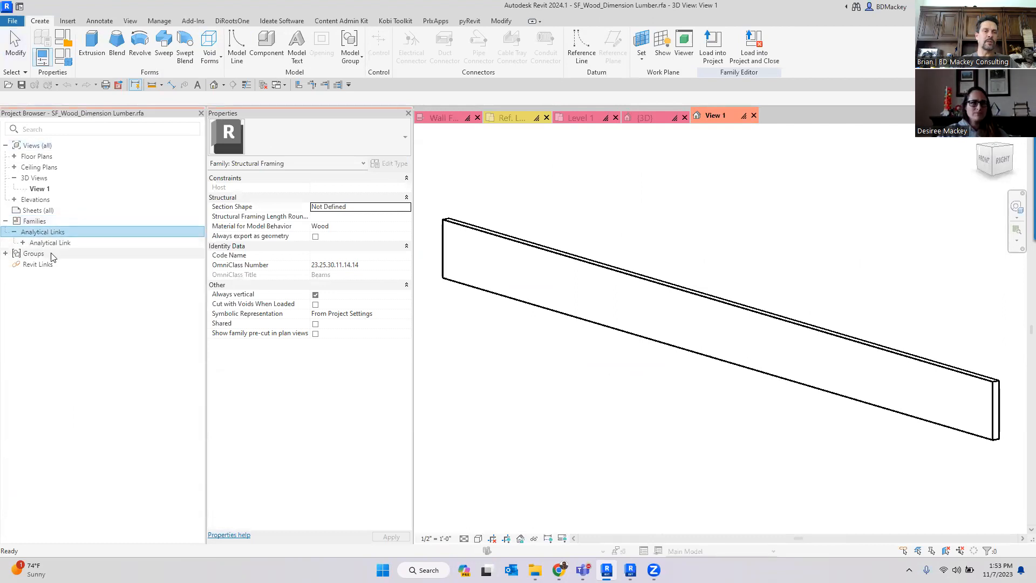
{"action": "left_click", "coordinate": [23, 243]}
{"action": "left_click", "coordinate": [80, 254]}
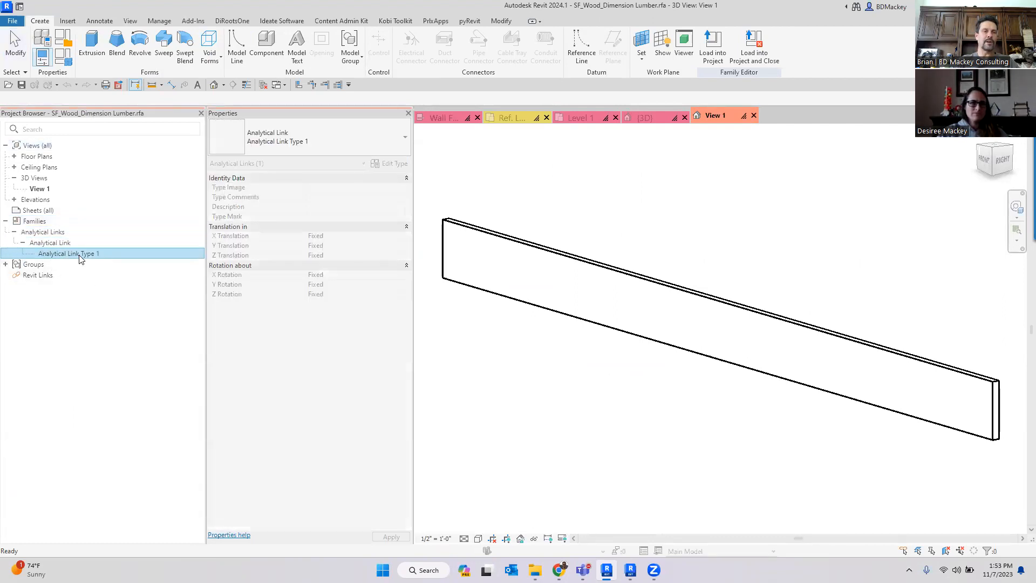
{"action": "right_click", "coordinate": [80, 255]}
{"action": "left_click", "coordinate": [108, 275]}
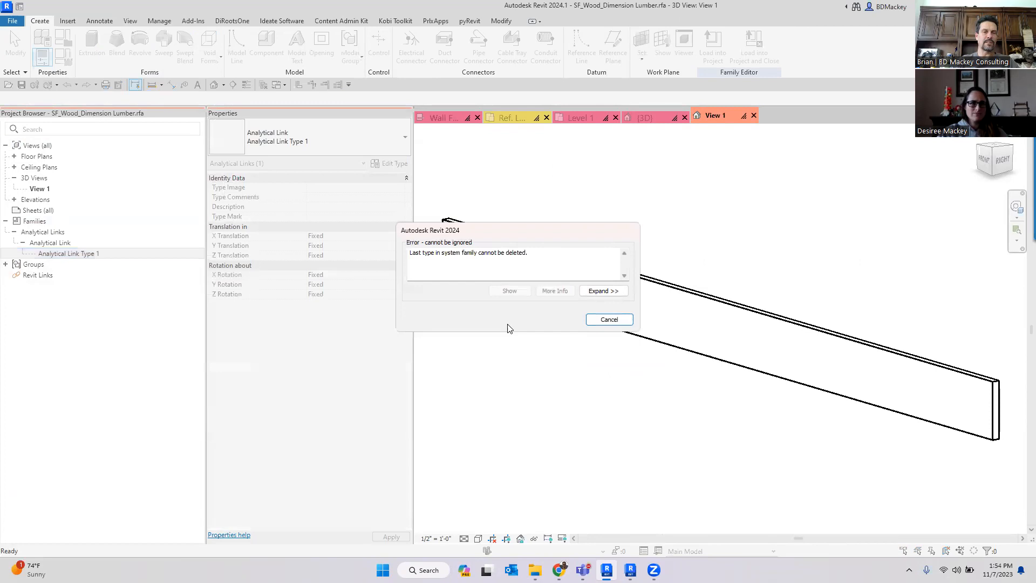
- Dismiss the deletion error and switch back to the project's 3D view
{"action": "left_click", "coordinate": [609, 320]}
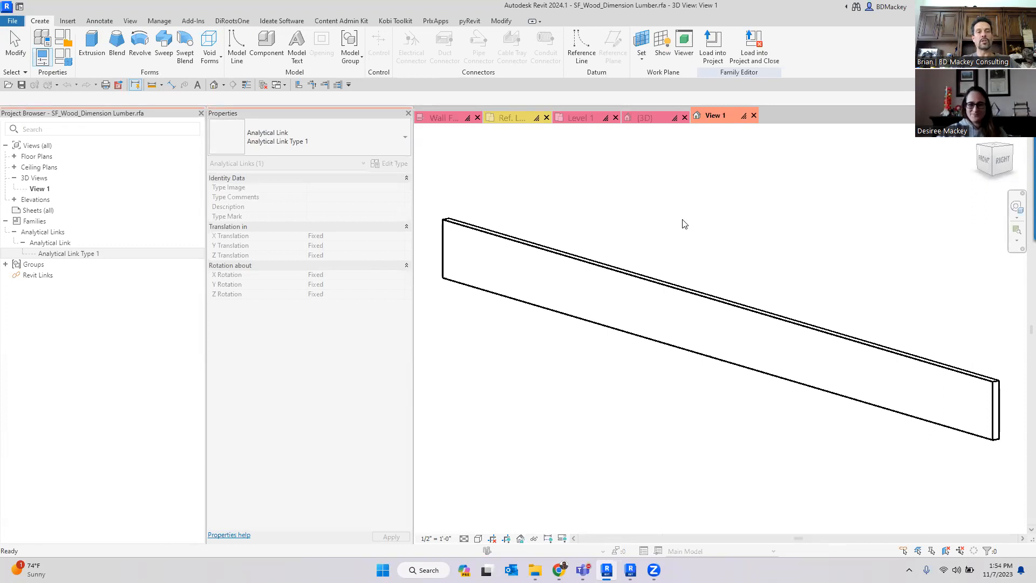
{"action": "left_click", "coordinate": [666, 231]}
{"action": "key", "text": "ctrl"}
{"action": "key", "text": "ctrl"}
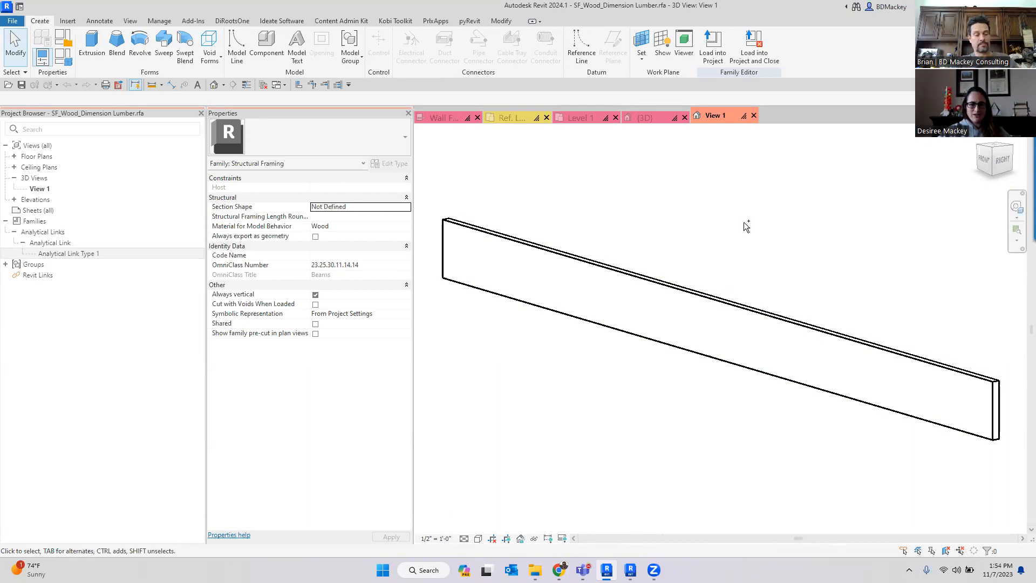
{"action": "key", "text": "ctrl+Tab"}
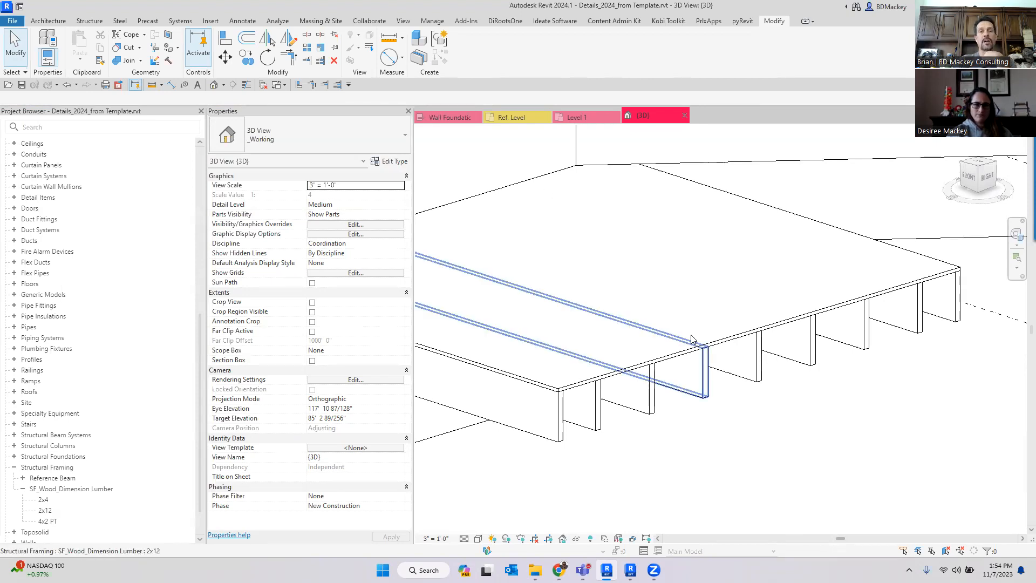
- Select a 2x12 joist and try setting its type's d dimension to 11.67, cancelling the type properties
{"action": "scroll", "coordinate": [773, 431], "scroll_direction": "down", "scroll_amount": 3}
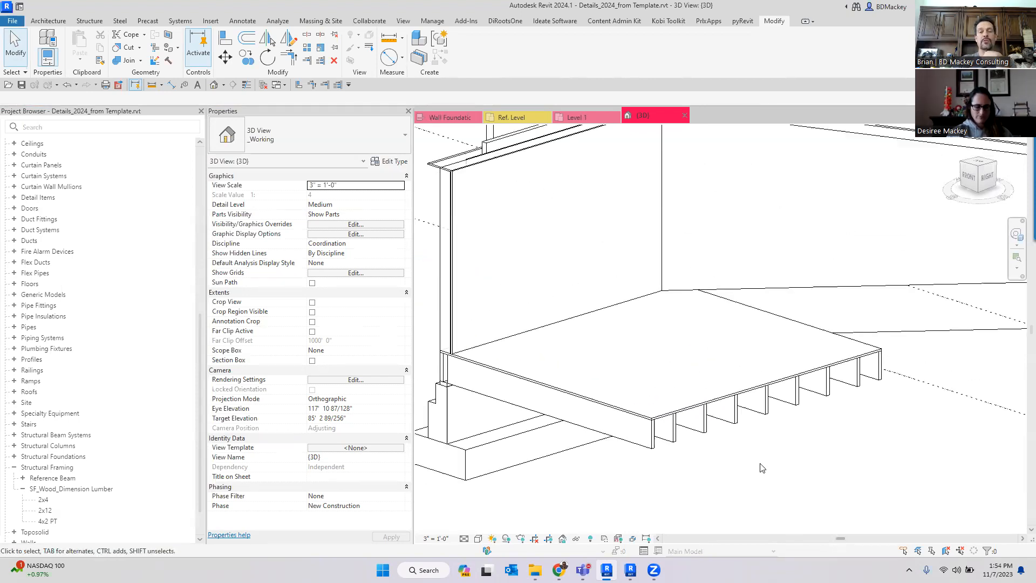
{"action": "scroll", "coordinate": [742, 416], "scroll_direction": "up", "scroll_amount": 3}
{"action": "left_click", "coordinate": [733, 421]}
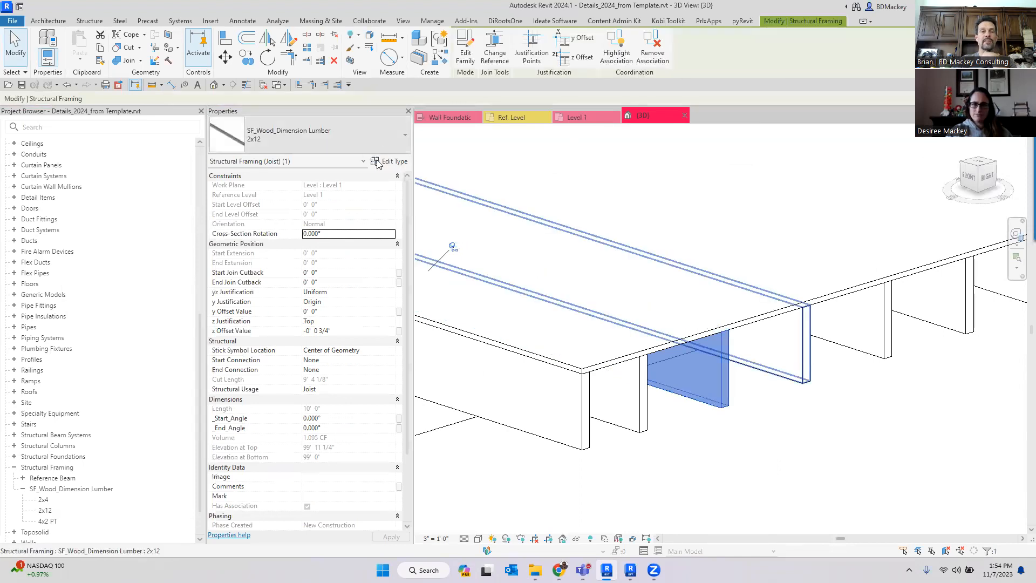
{"action": "left_click", "coordinate": [692, 426]}
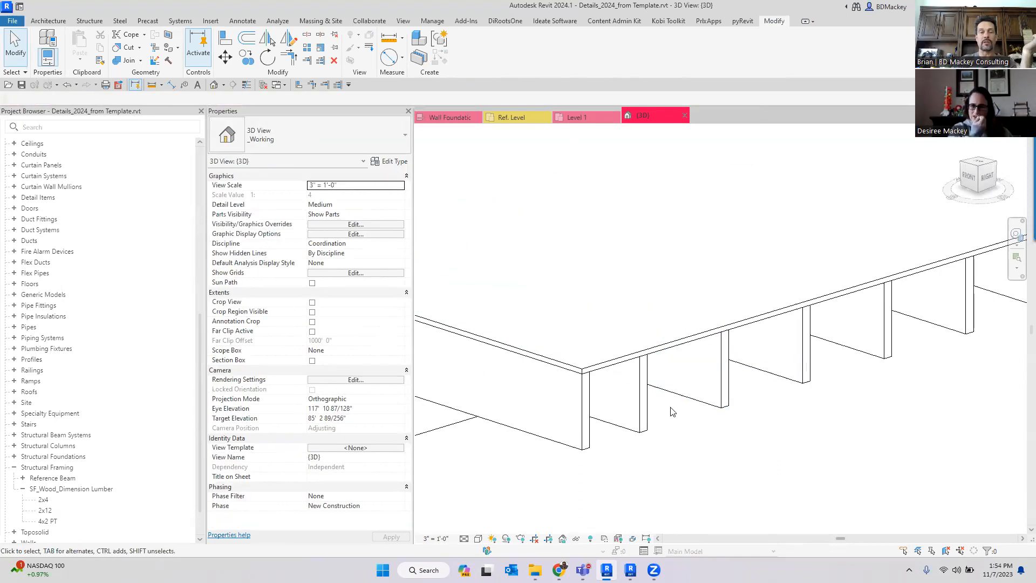
{"action": "left_click", "coordinate": [689, 390]}
{"action": "left_click", "coordinate": [397, 162]}
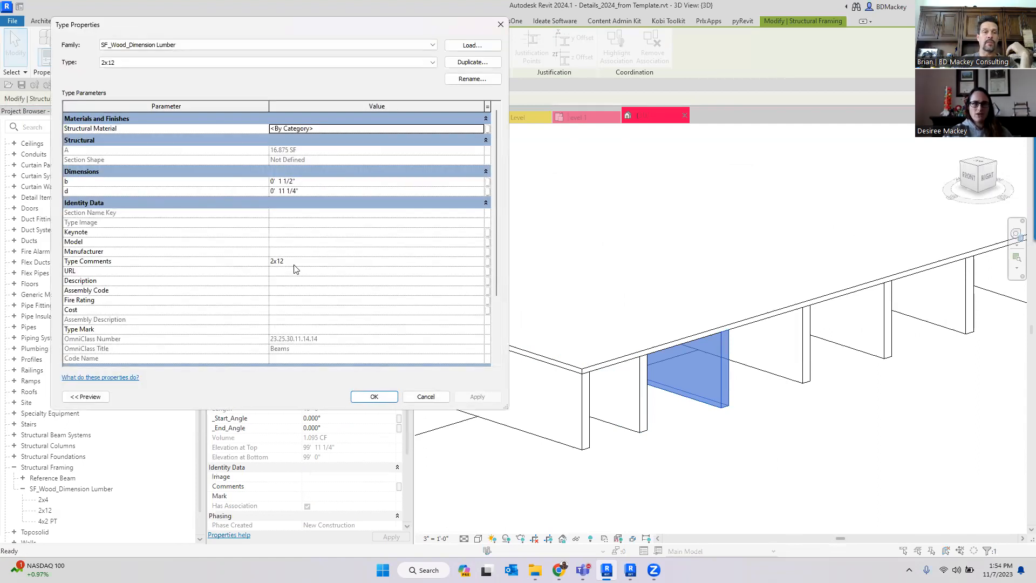
{"action": "left_click", "coordinate": [321, 191]}
{"action": "type", "text": "11.6789"}
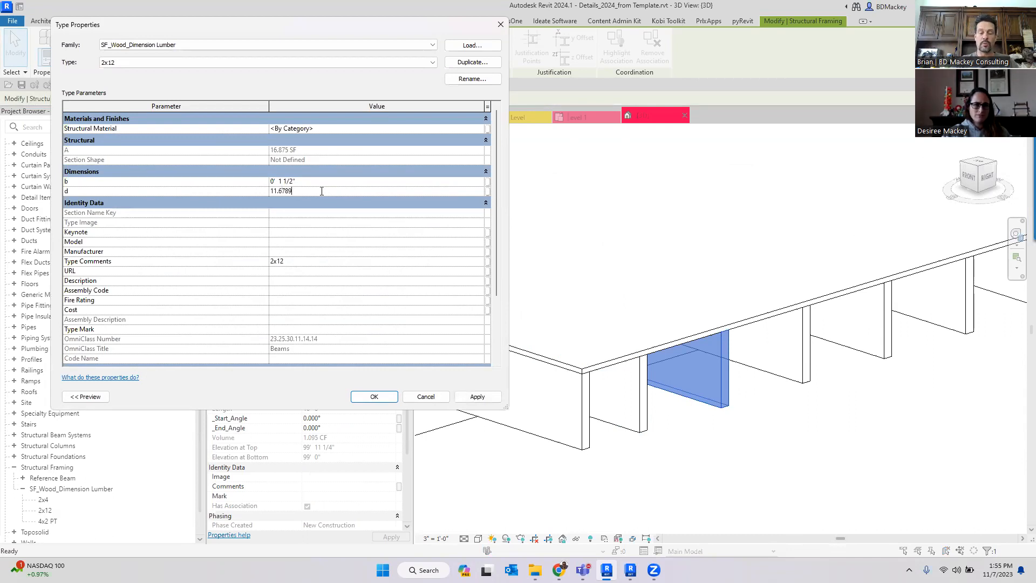
{"action": "key", "text": "Return"}
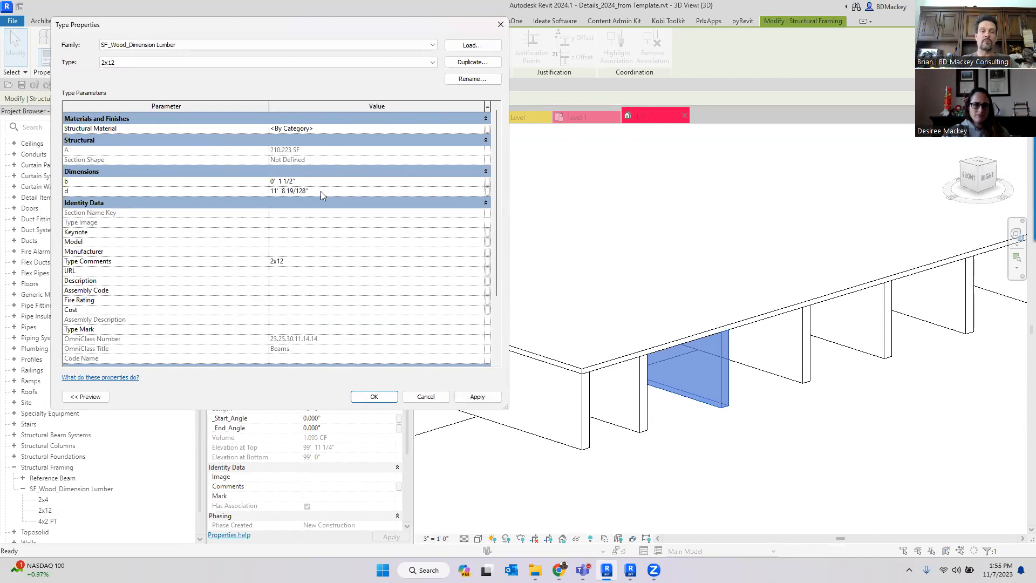
{"action": "left_click", "coordinate": [424, 396]}
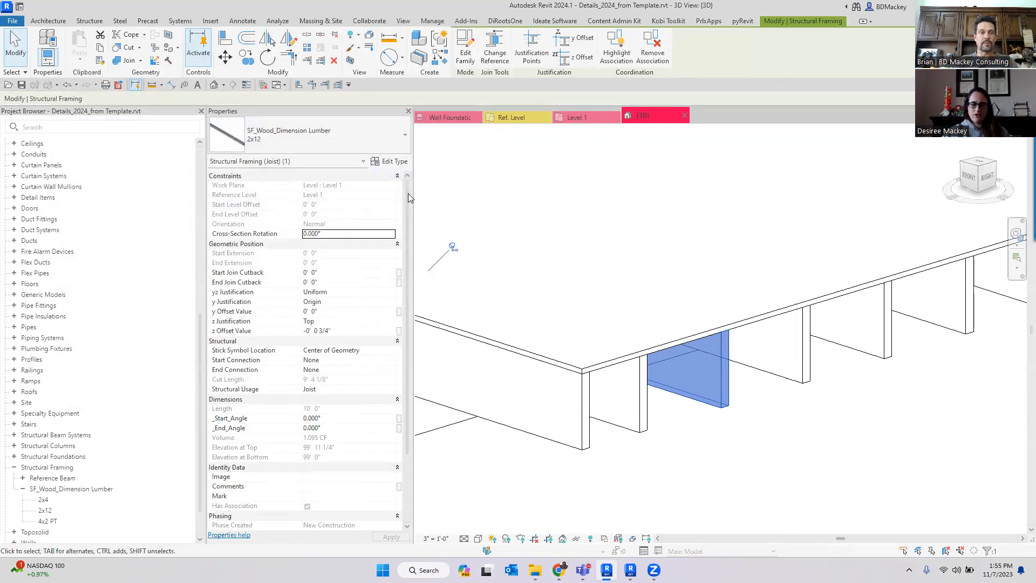
- Set the project's length units to feet rounded to 3 decimal places
{"action": "left_click", "coordinate": [722, 480]}
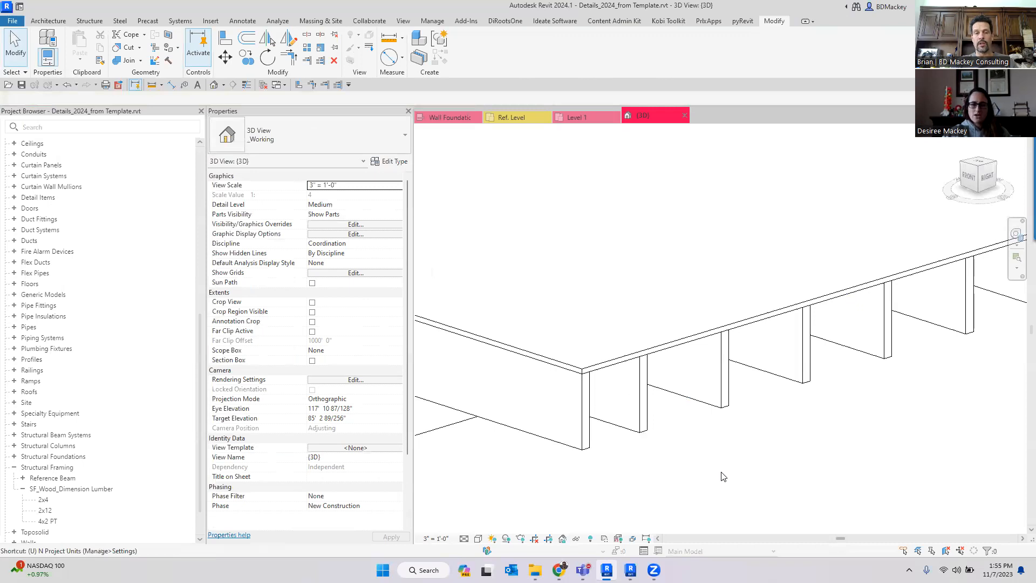
{"action": "key", "text": "u"}
{"action": "key", "text": "n"}
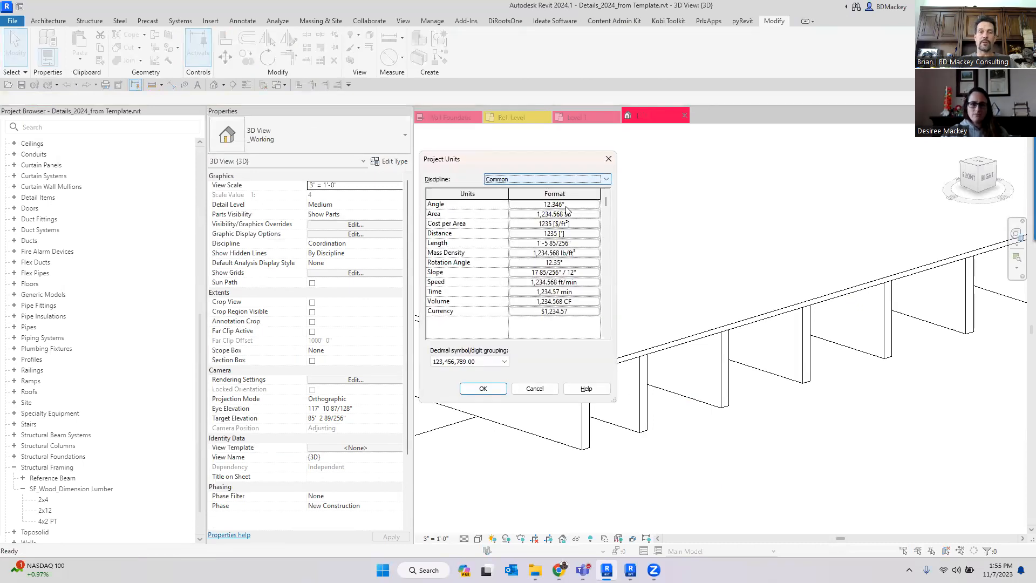
{"action": "left_click", "coordinate": [517, 244]}
{"action": "left_click", "coordinate": [543, 226]}
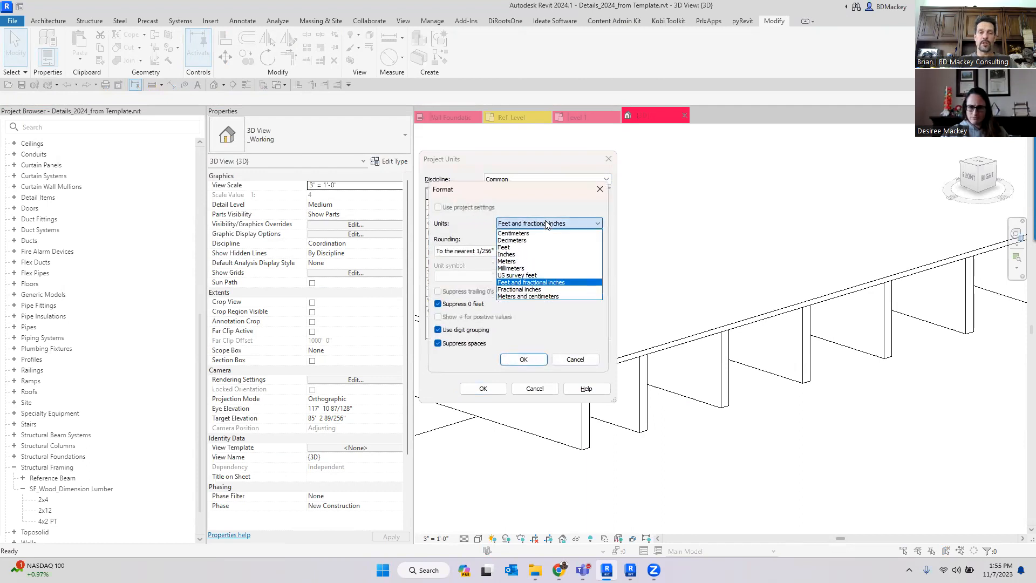
{"action": "left_click", "coordinate": [519, 247]}
{"action": "left_click", "coordinate": [469, 251]}
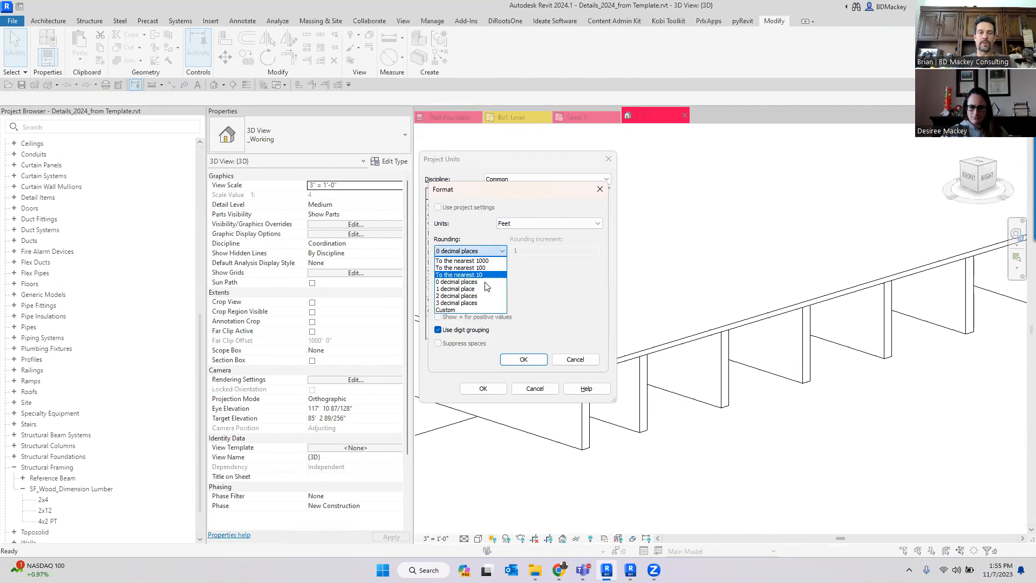
{"action": "left_click", "coordinate": [471, 303]}
{"action": "left_click", "coordinate": [524, 359]}
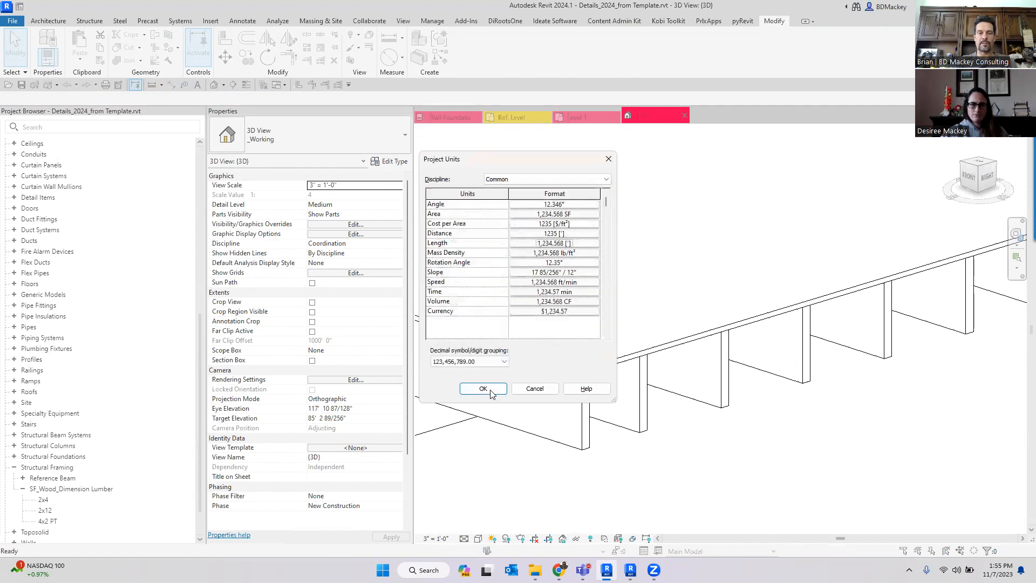
{"action": "left_click", "coordinate": [490, 392]}
- Open the 2x12 joist's type properties to inspect its b and d dimensions in decimal feet
{"action": "left_click", "coordinate": [618, 396]}
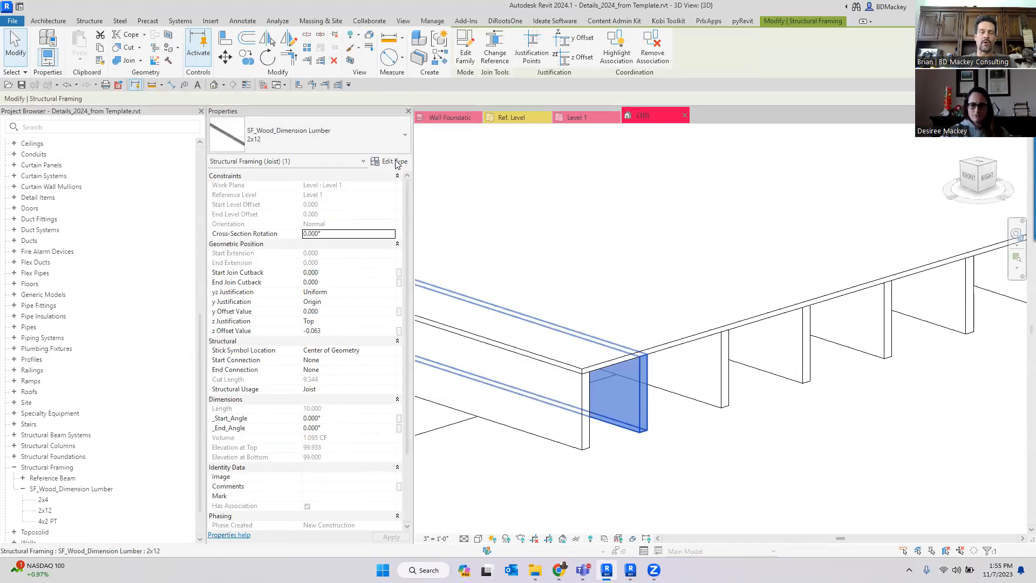
{"action": "left_click", "coordinate": [395, 162]}
{"action": "left_click", "coordinate": [311, 193]}
{"action": "left_click", "coordinate": [426, 396]}
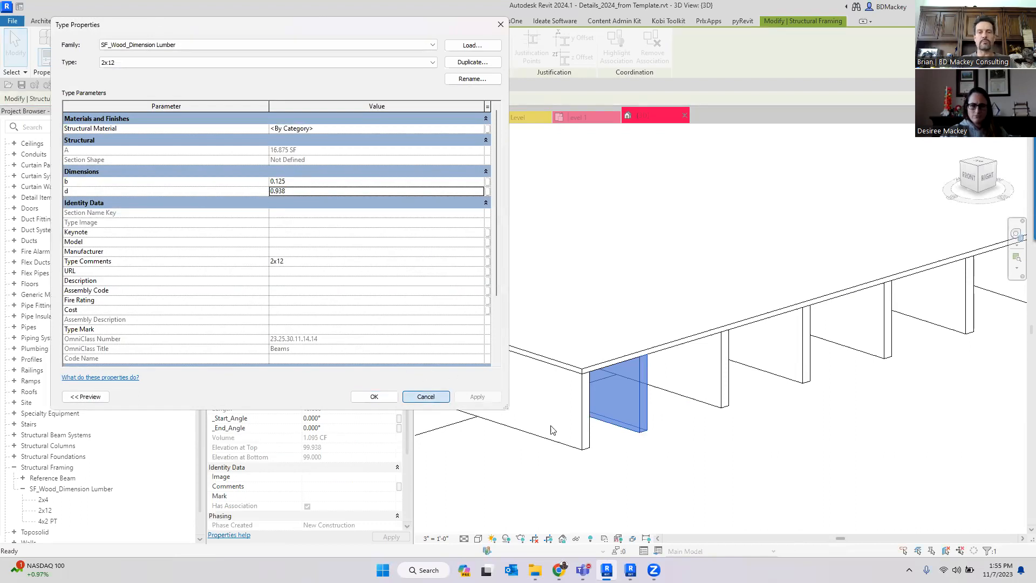
{"action": "left_click", "coordinate": [737, 476]}
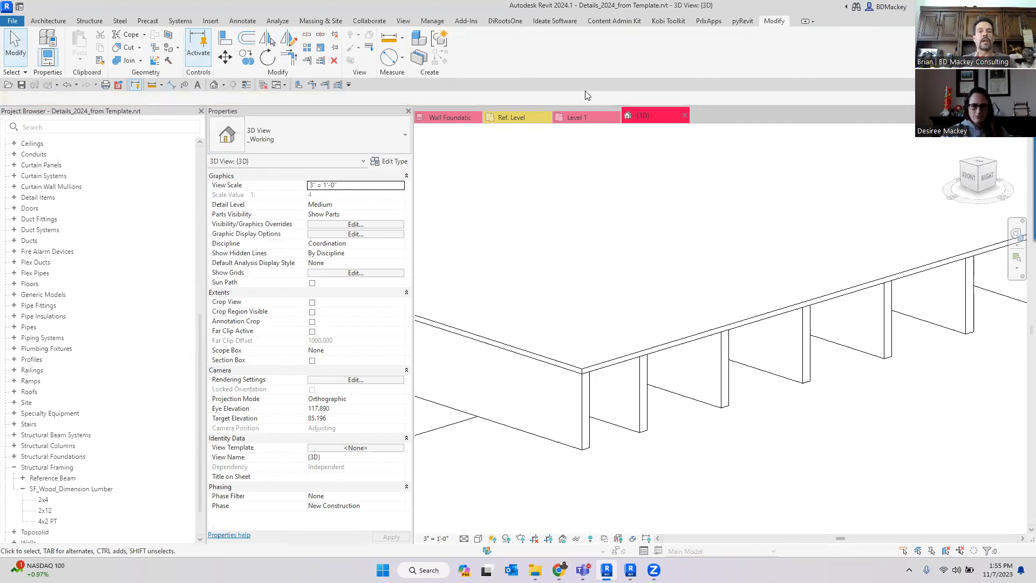
- Switch to the Level 1 plan and browse the dimension types available for a selected dimension
{"action": "scroll", "coordinate": [696, 242], "scroll_direction": "down", "scroll_amount": 8}
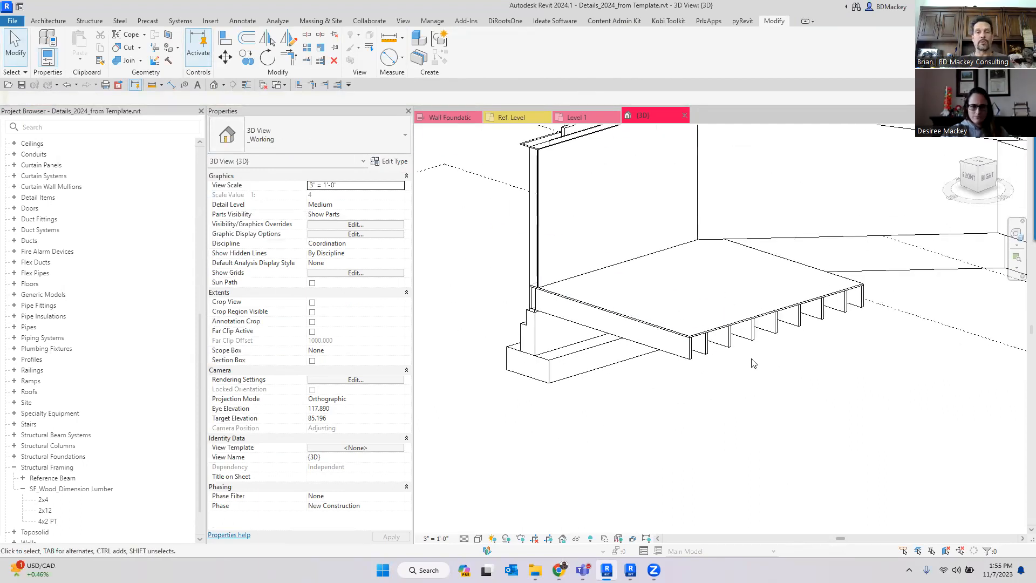
{"action": "left_click", "coordinate": [576, 117]}
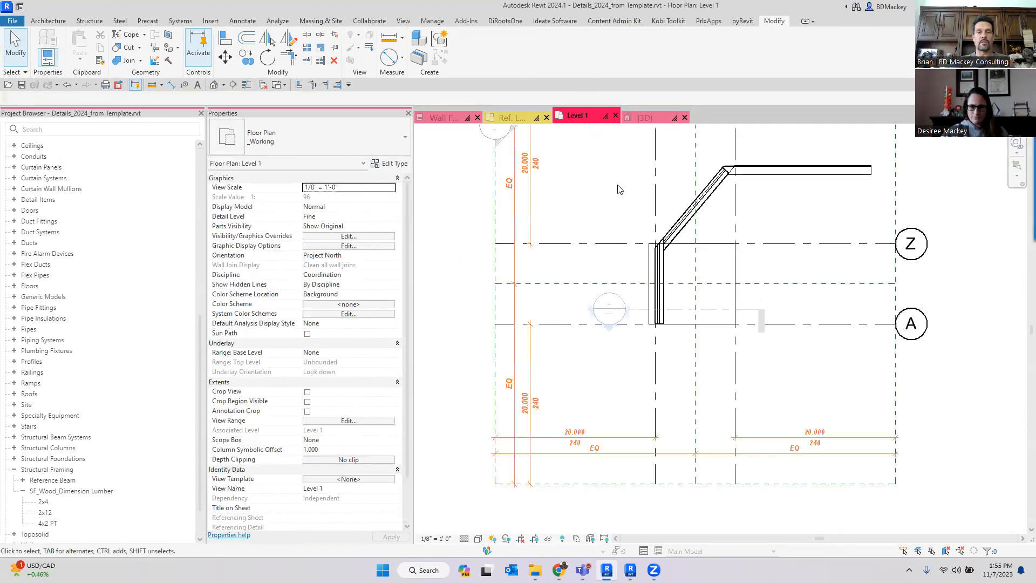
{"action": "left_click", "coordinate": [601, 432]}
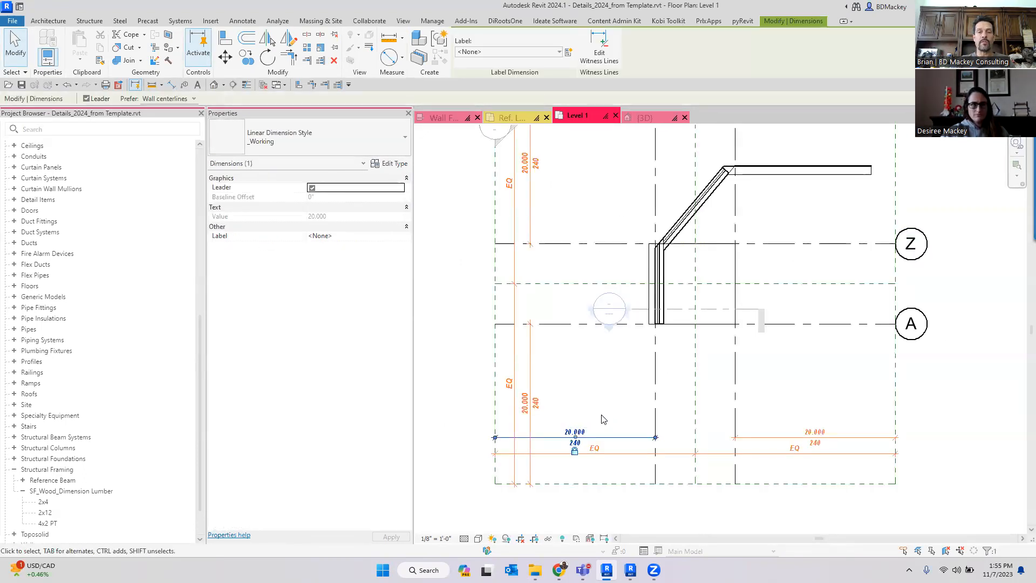
{"action": "scroll", "coordinate": [601, 426], "scroll_direction": "up", "scroll_amount": 1}
{"action": "left_click_drag", "start_coordinate": [598, 438], "coordinate": [598, 372]}
{"action": "left_click", "coordinate": [298, 139]}
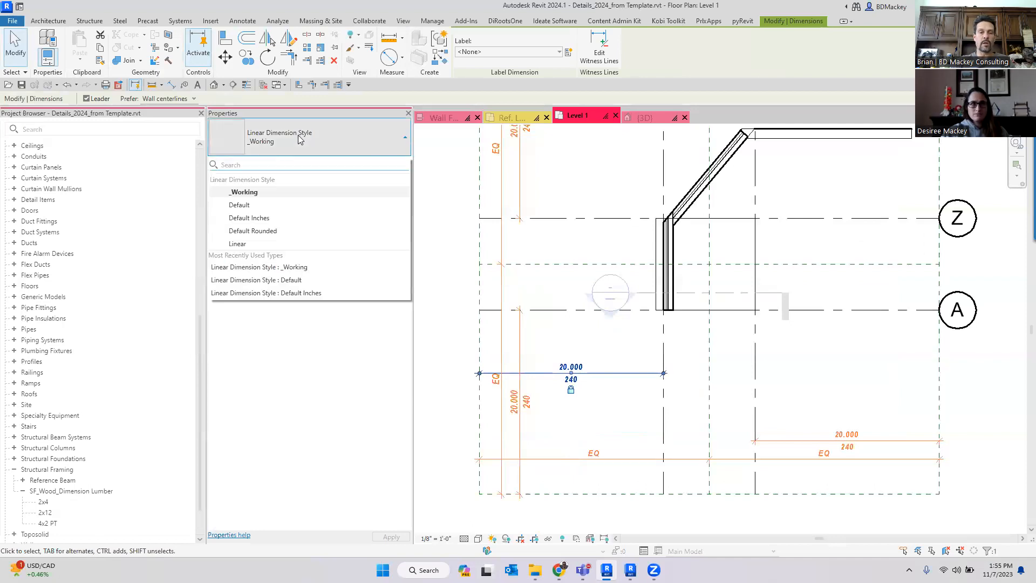
{"action": "left_click", "coordinate": [606, 401]}
{"action": "scroll", "coordinate": [578, 377], "scroll_direction": "up", "scroll_amount": 5}
{"action": "middle_click_drag", "start_coordinate": [606, 365], "coordinate": [685, 351]}
{"action": "key", "text": "d"}
{"action": "key", "text": "i"}
{"action": "scroll", "coordinate": [787, 387], "scroll_direction": "down", "scroll_amount": 2}
{"action": "scroll", "coordinate": [789, 385], "scroll_direction": "down", "scroll_amount": 2}
{"action": "key", "text": "Escape"}
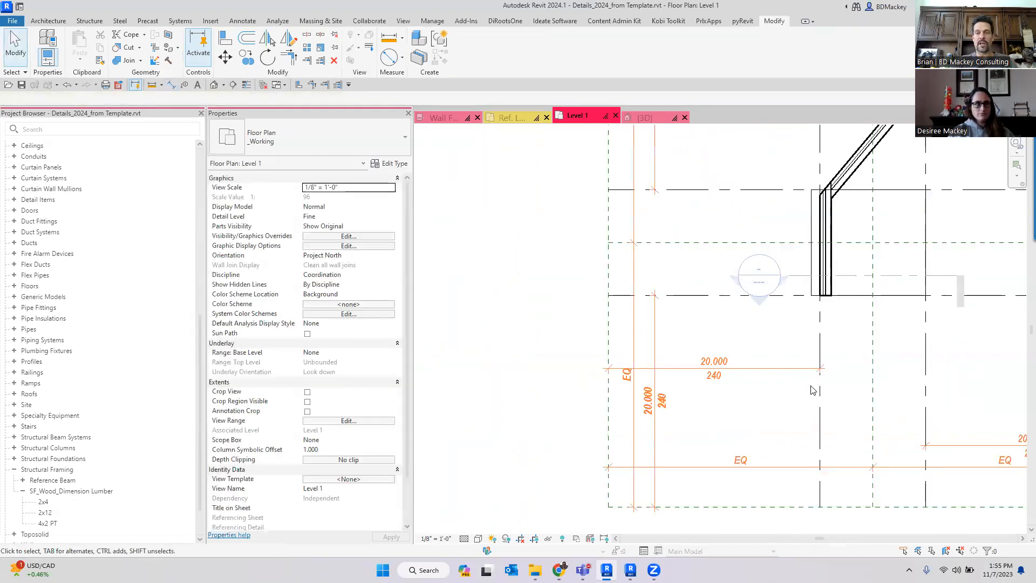
- Place an aligned dimension between the crop boundary and the reference plane to its right
{"action": "middle_click_drag", "start_coordinate": [905, 348], "coordinate": [786, 366]}
{"action": "scroll", "coordinate": [793, 370], "scroll_direction": "down", "scroll_amount": 2}
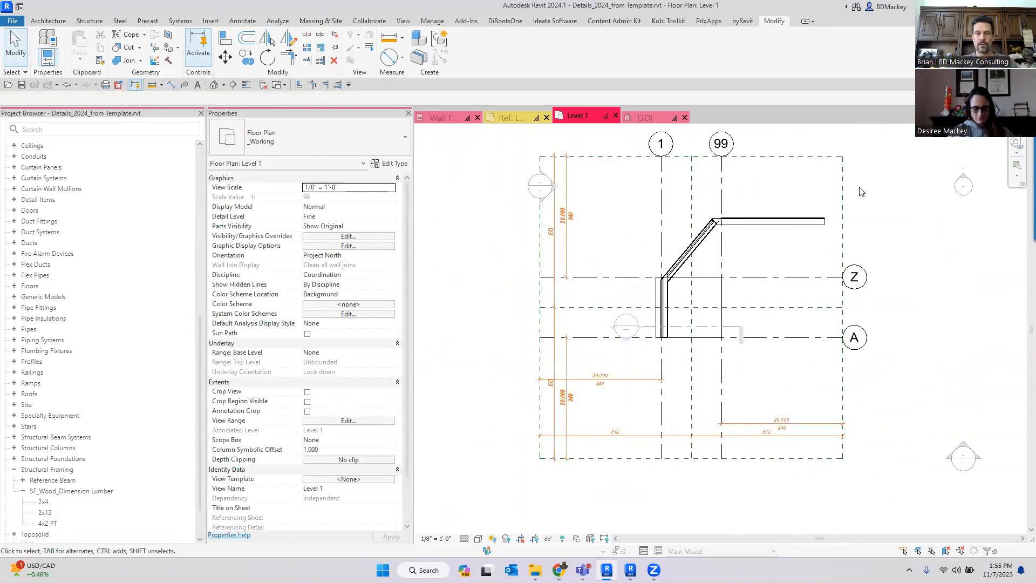
{"action": "left_click", "coordinate": [859, 189]}
{"action": "key", "text": "Escape"}
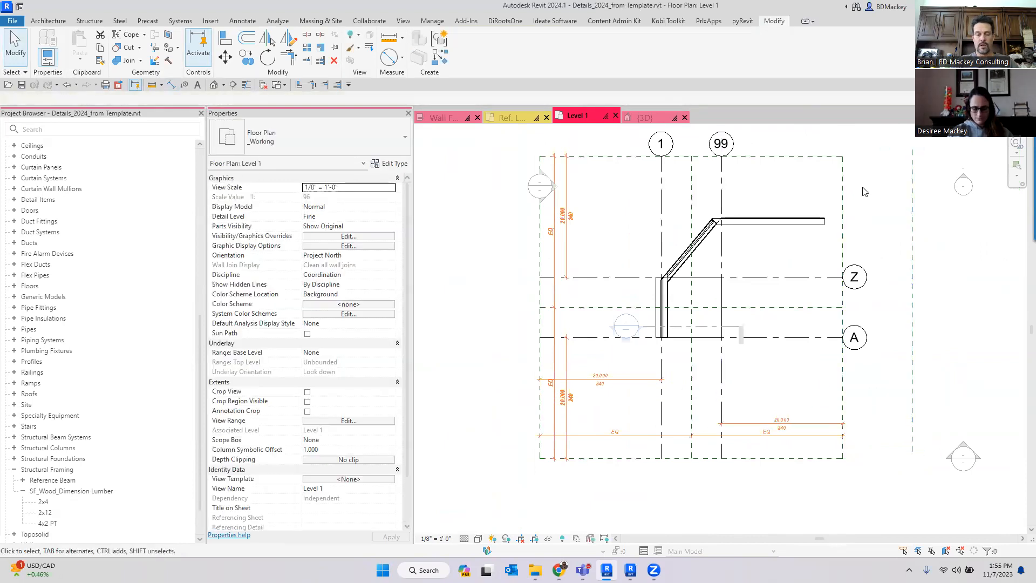
{"action": "key", "text": "d"}
{"action": "key", "text": "i"}
{"action": "left_click", "coordinate": [912, 200]}
{"action": "left_click", "coordinate": [883, 177]}
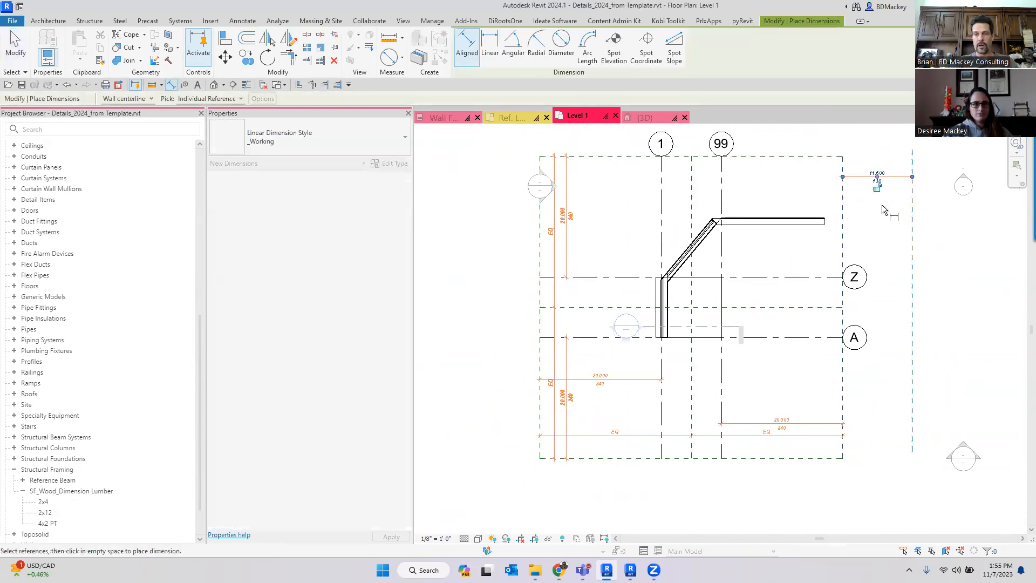
{"action": "scroll", "coordinate": [880, 208], "scroll_direction": "up", "scroll_amount": 3}
{"action": "key", "text": "Escape"}
- Change the new dimension's type to Default Inches
{"action": "middle_click_drag", "start_coordinate": [866, 160], "coordinate": [876, 184]}
{"action": "left_click", "coordinate": [875, 185]}
{"action": "left_click", "coordinate": [377, 134]}
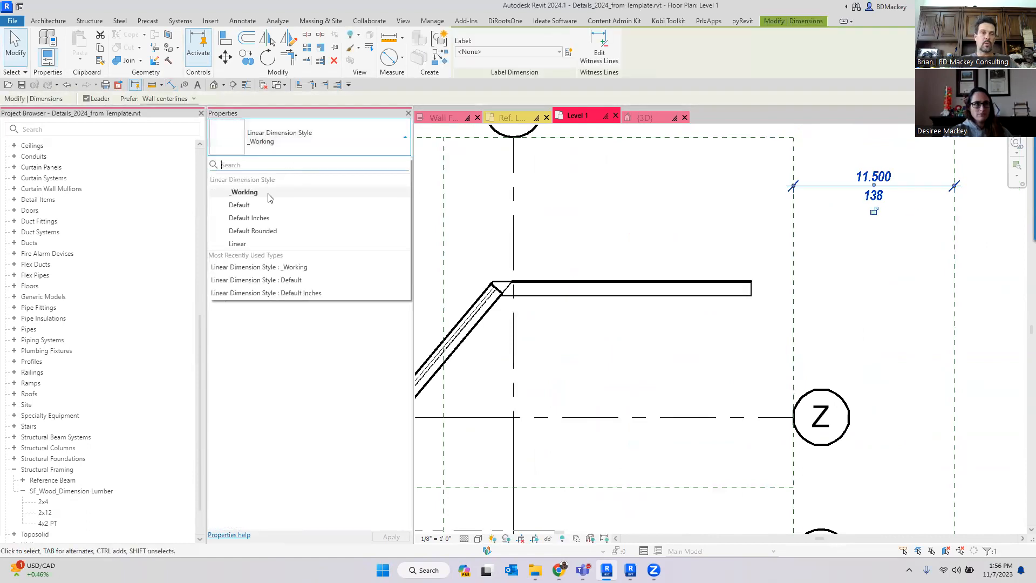
{"action": "left_click", "coordinate": [254, 218]}
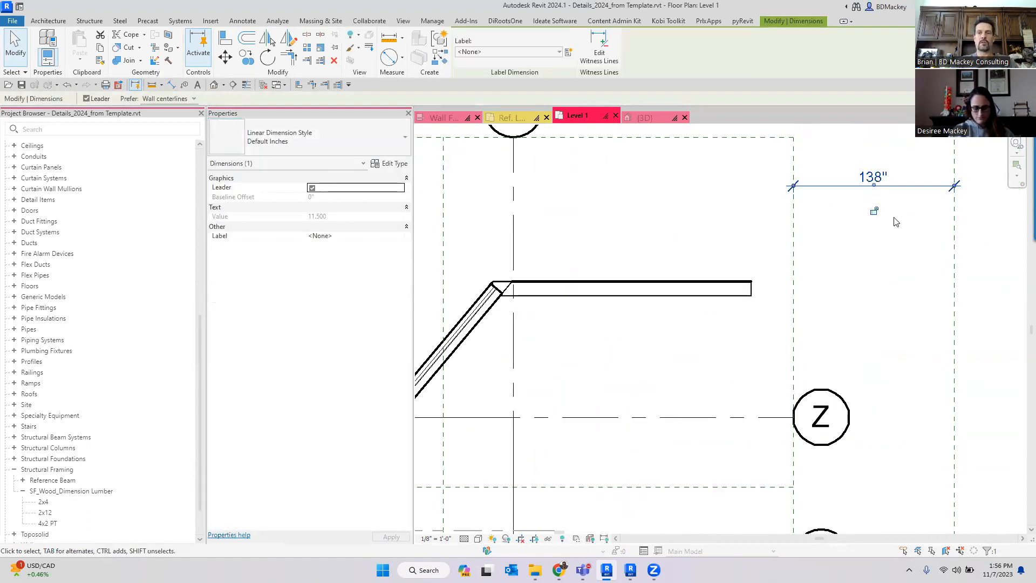
{"action": "left_click", "coordinate": [888, 221]}
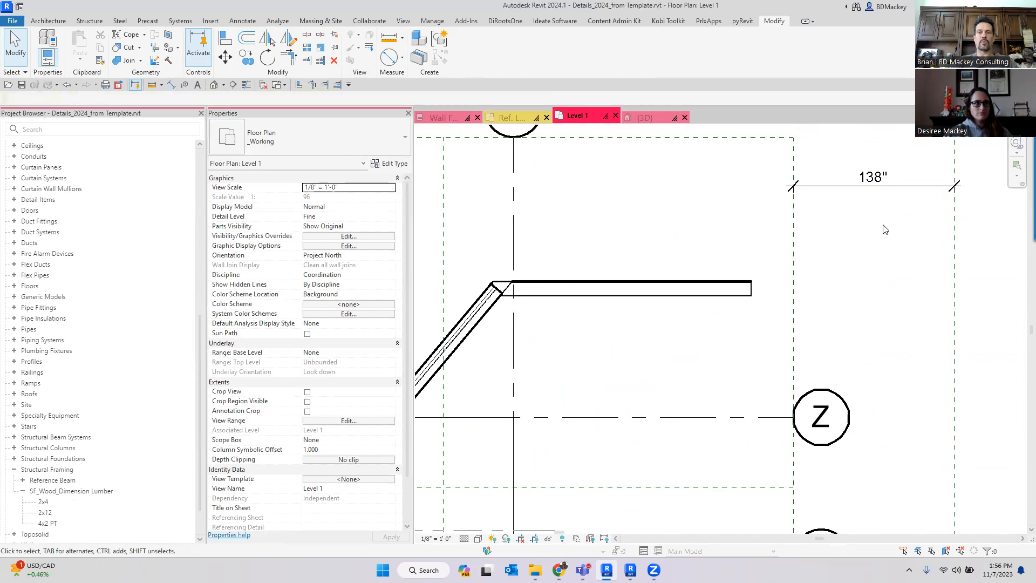
- Select the reference plane and set the dimensioned distance to 122 inches
{"action": "left_click", "coordinate": [955, 244]}
{"action": "left_click", "coordinate": [873, 177]}
{"action": "type", "text": "122"}
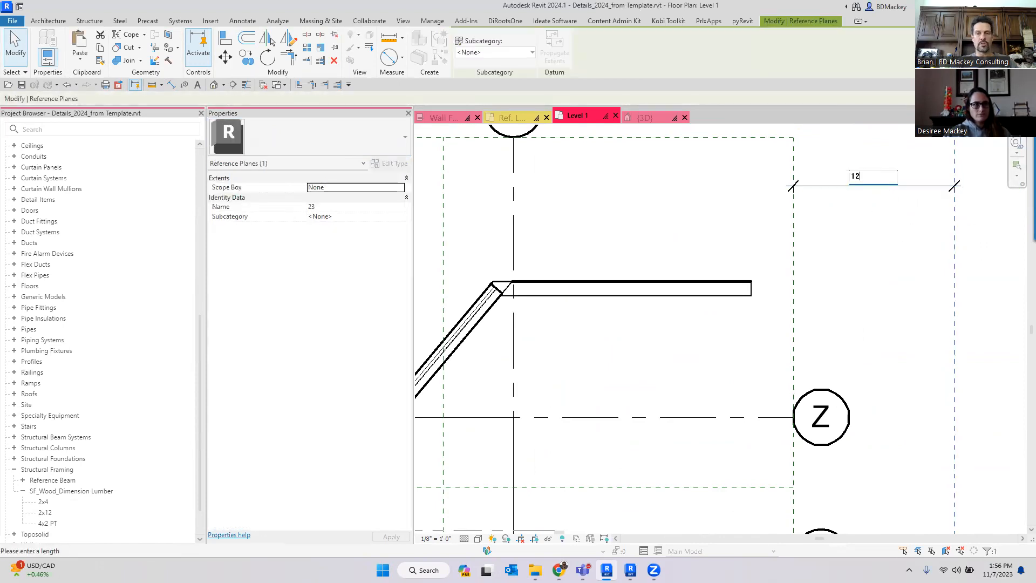
{"action": "key", "text": "Return"}
{"action": "left_click", "coordinate": [898, 268]}
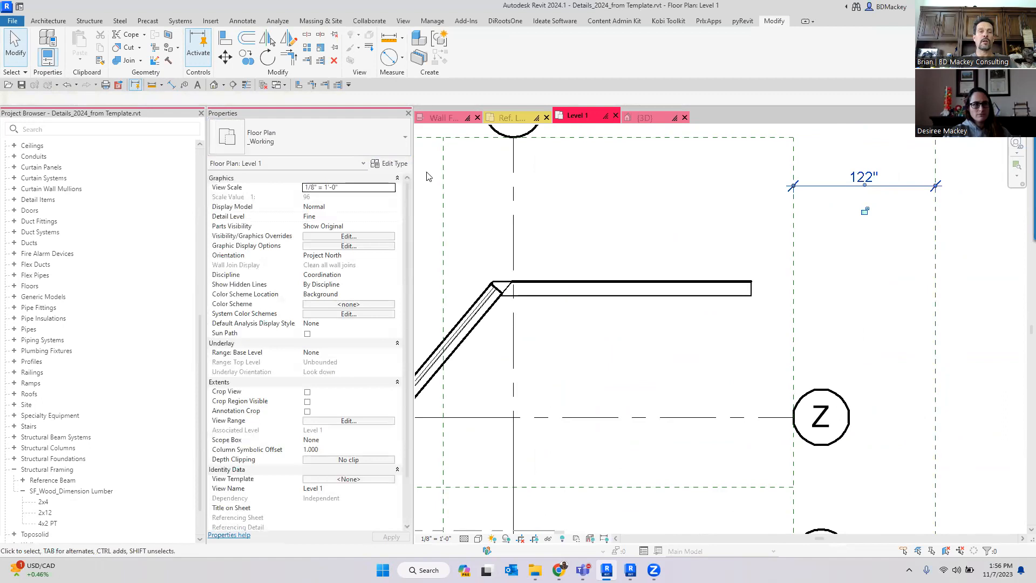
- Change the dimension's type to Linear and zoom out over the plan
{"action": "left_click", "coordinate": [864, 186]}
{"action": "left_click", "coordinate": [352, 132]}
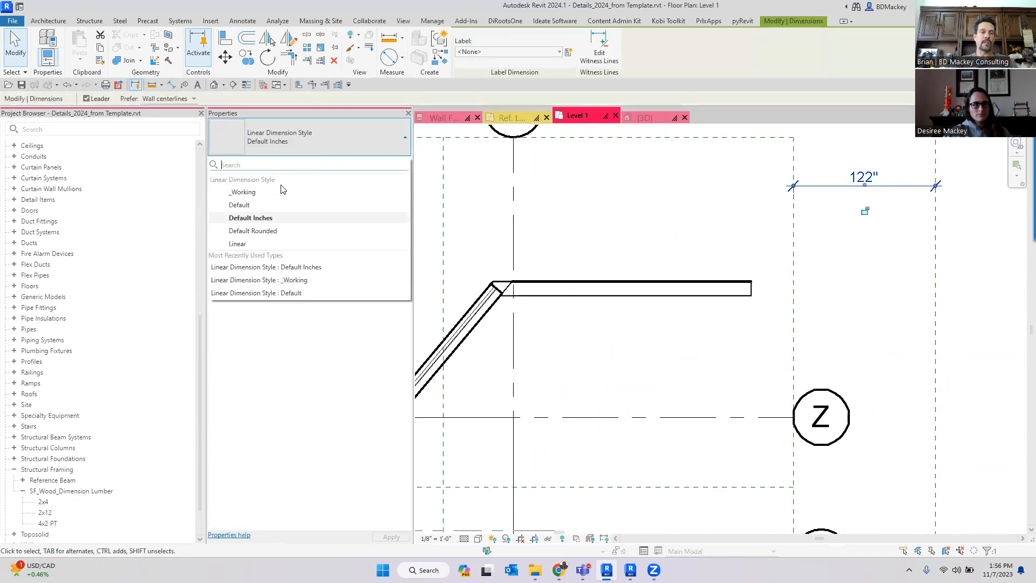
{"action": "left_click", "coordinate": [258, 244]}
{"action": "left_click", "coordinate": [938, 260]}
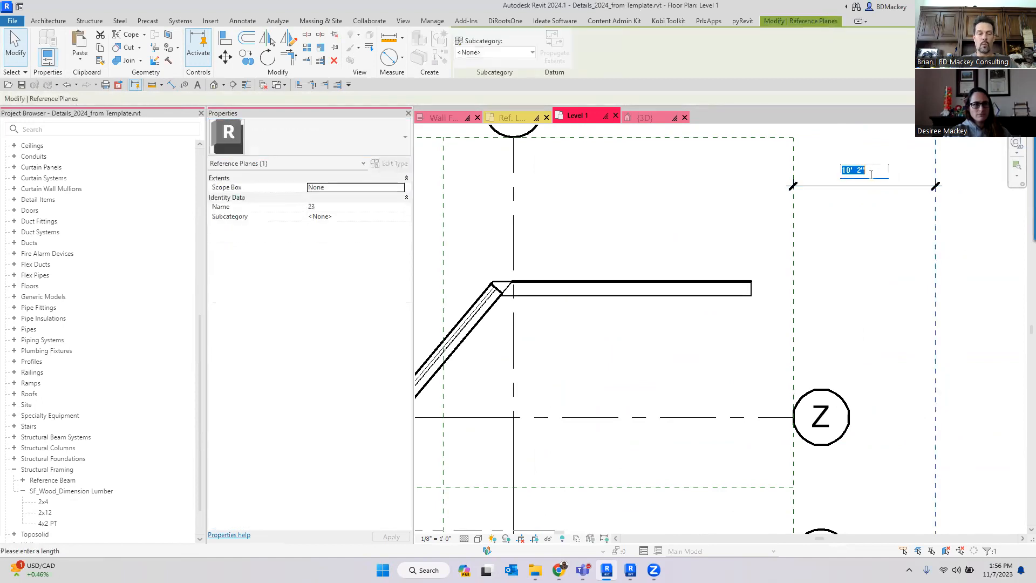
{"action": "scroll", "coordinate": [885, 257], "scroll_direction": "down", "scroll_amount": 5}
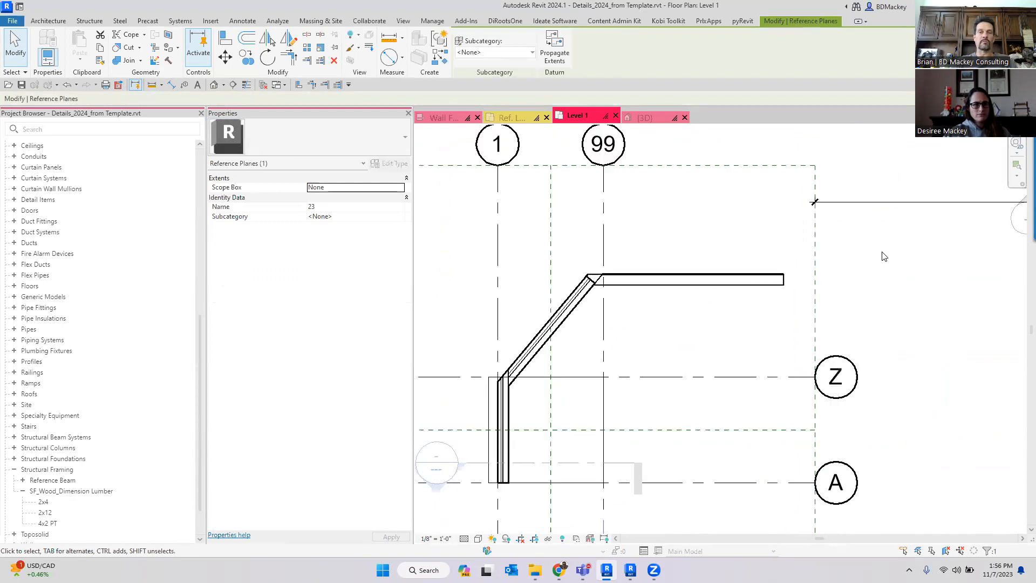
{"action": "left_click", "coordinate": [933, 285]}
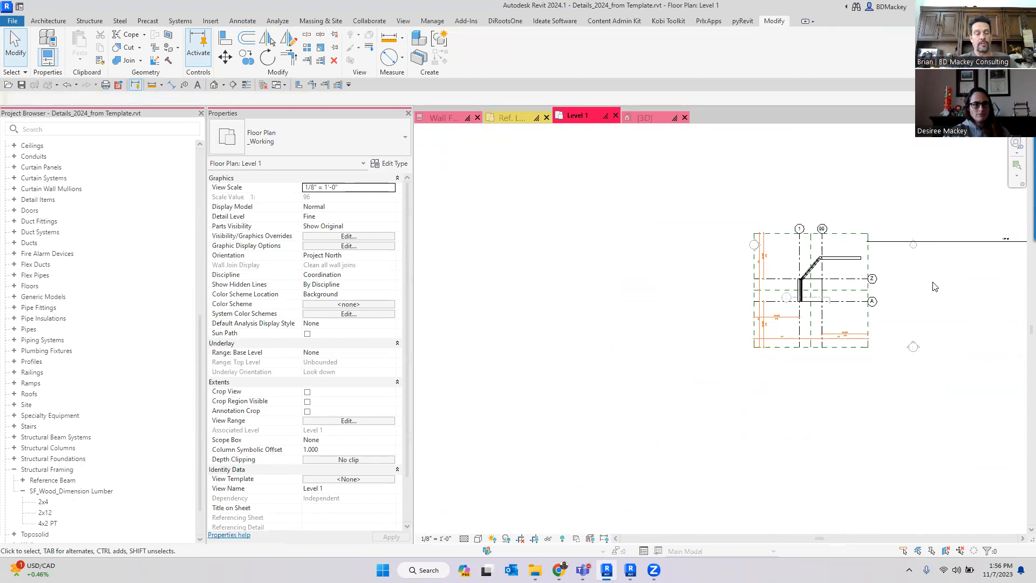
- Zoom in on the wall near grid 1 and select it to inspect its properties
{"action": "scroll", "coordinate": [935, 286], "scroll_direction": "up", "scroll_amount": 5}
{"action": "scroll", "coordinate": [916, 254], "scroll_direction": "down", "scroll_amount": 1}
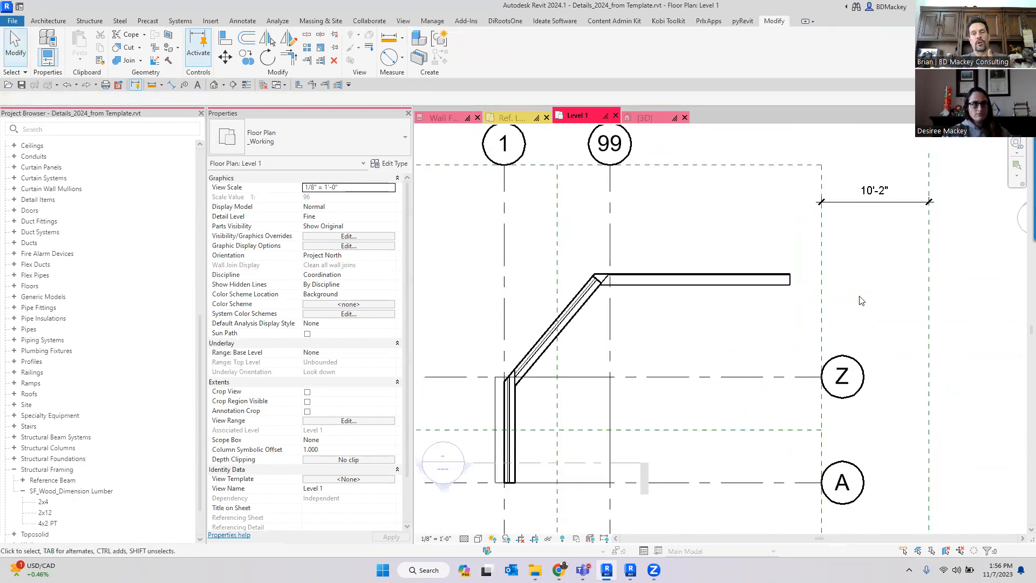
{"action": "left_click", "coordinate": [753, 283]}
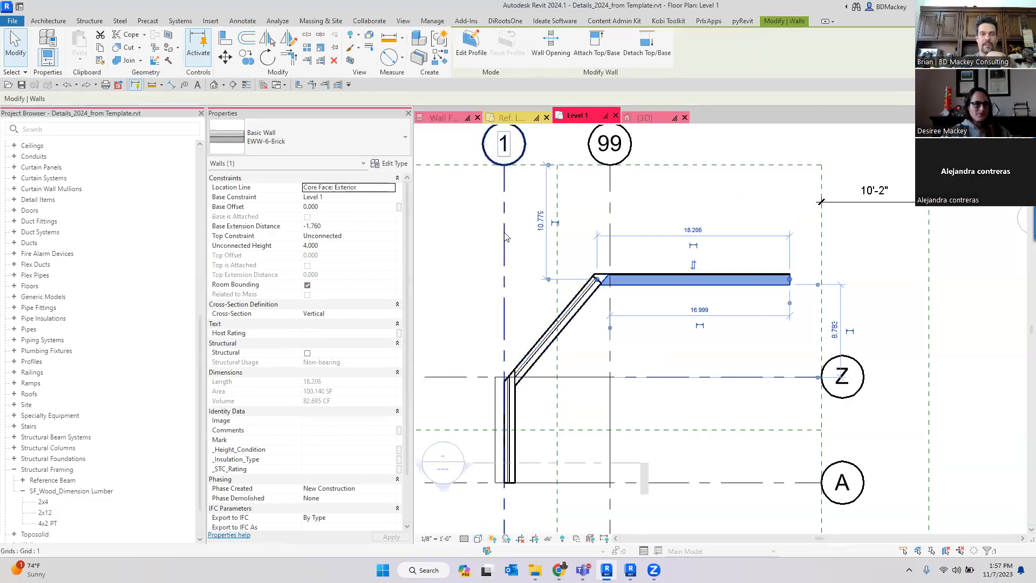
{"action": "key", "text": "Escape"}
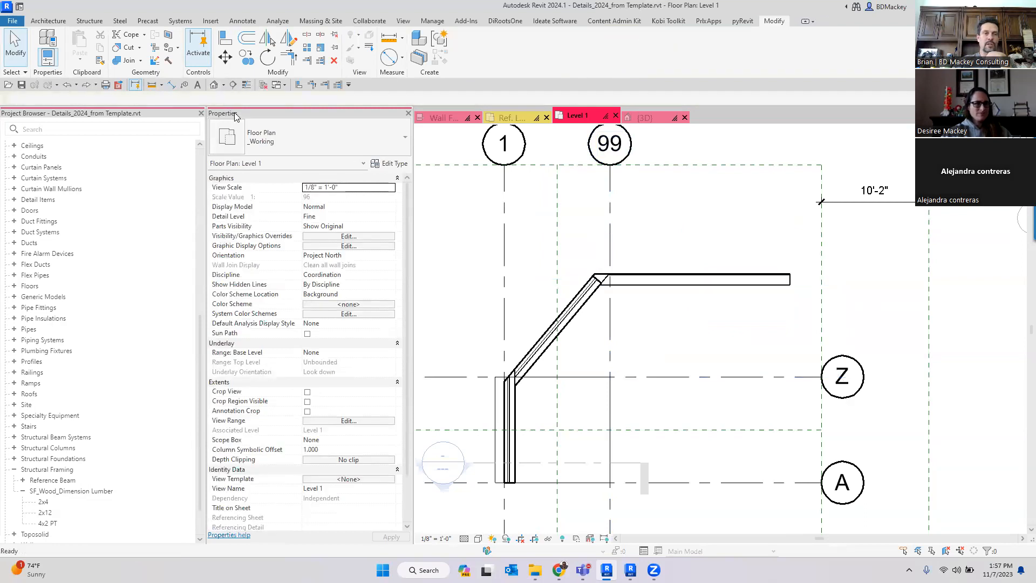
- Switch to the 3D view and set the visual style to Consistent Colors
{"action": "key", "text": "ctrl+Tab"}
{"action": "middle_click_drag", "start_coordinate": [639, 349], "coordinate": [947, 353], "text": "shift"}
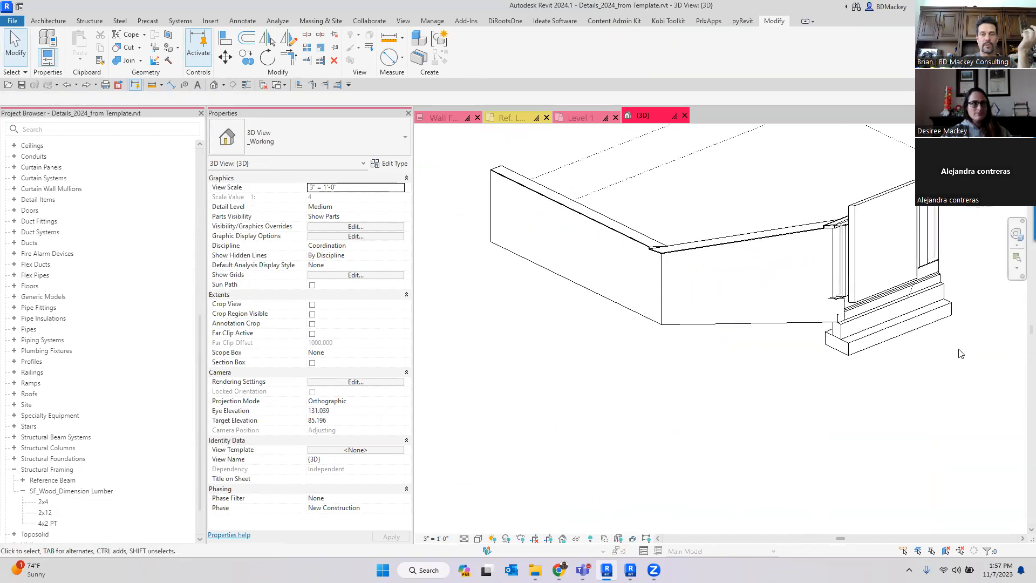
{"action": "left_click", "coordinate": [638, 311]}
{"action": "left_click", "coordinate": [661, 447]}
{"action": "left_click", "coordinate": [478, 539]}
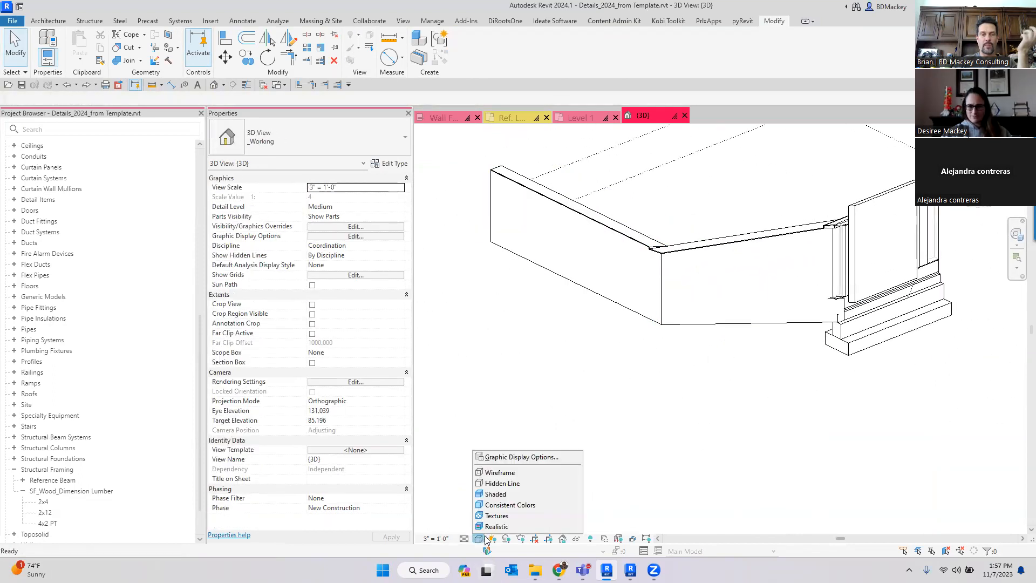
{"action": "left_click", "coordinate": [515, 506]}
- Open the EWW-6-Brick wall type's structure to review its layers, then cancel without changes
{"action": "scroll", "coordinate": [667, 265], "scroll_direction": "up", "scroll_amount": 3}
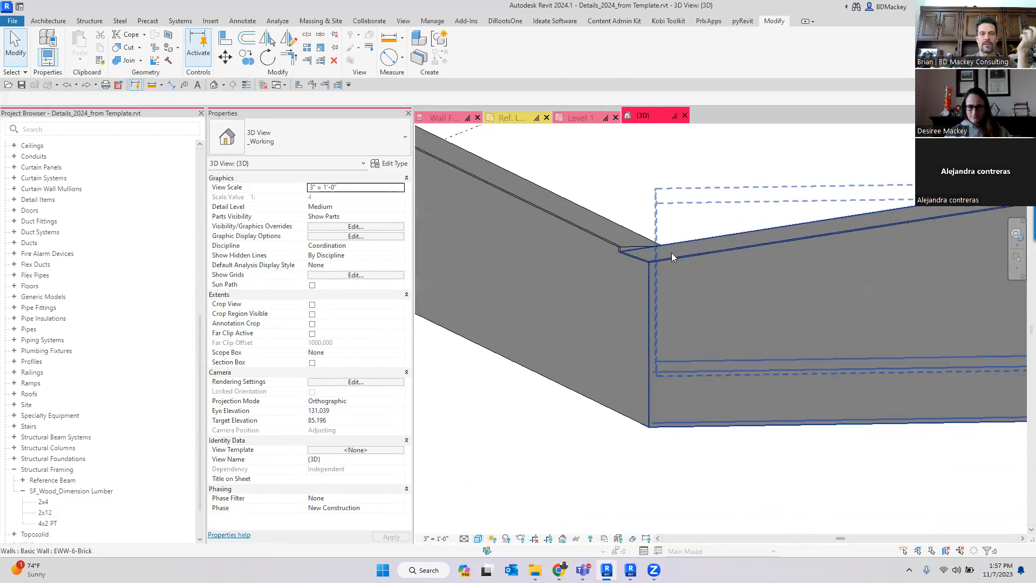
{"action": "left_click", "coordinate": [683, 259]}
{"action": "left_click", "coordinate": [390, 164]}
{"action": "left_click", "coordinate": [348, 129]}
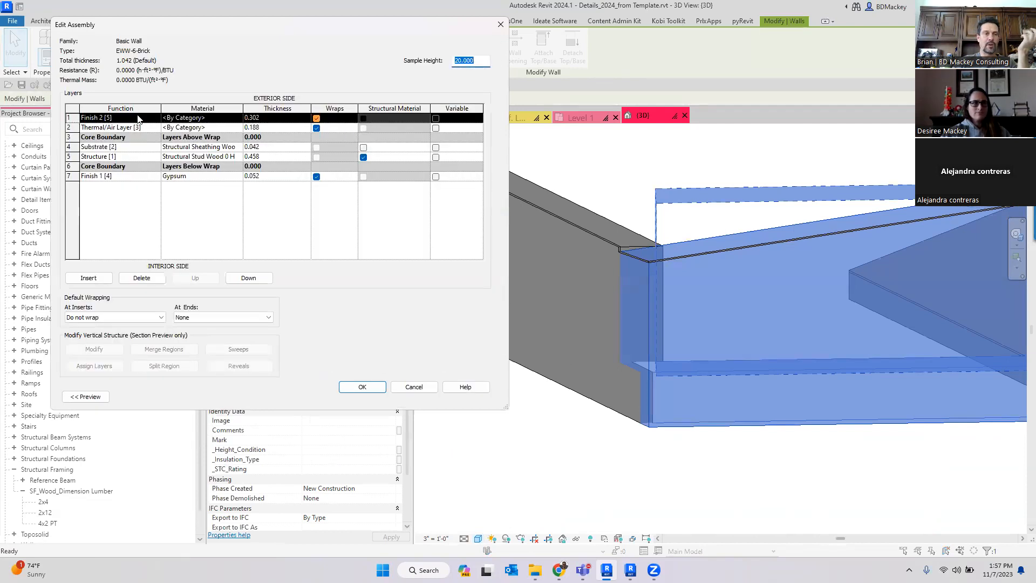
{"action": "left_click", "coordinate": [233, 118]}
{"action": "left_click", "coordinate": [423, 386]}
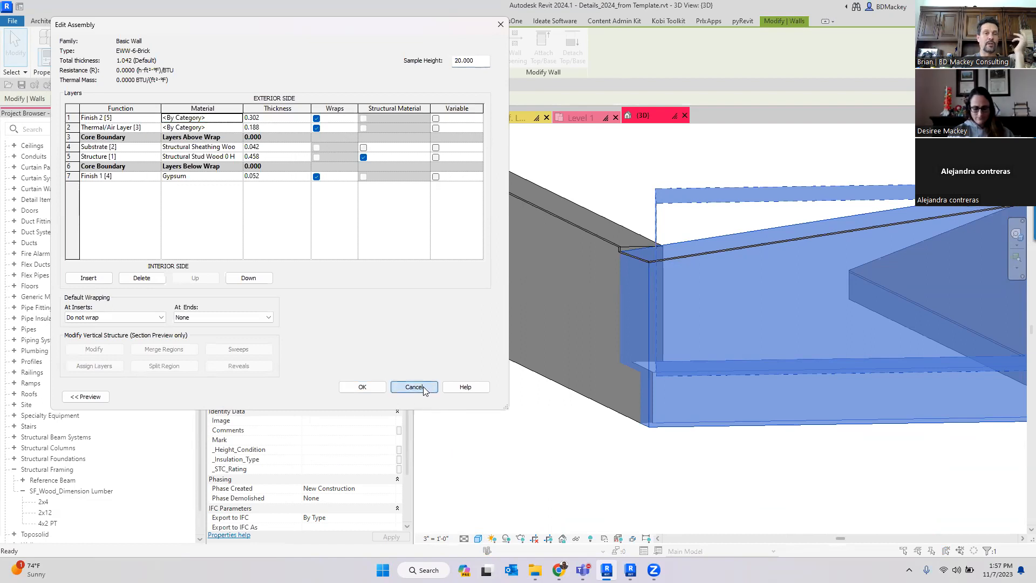
{"action": "left_click", "coordinate": [426, 396]}
{"action": "left_click", "coordinate": [597, 449]}
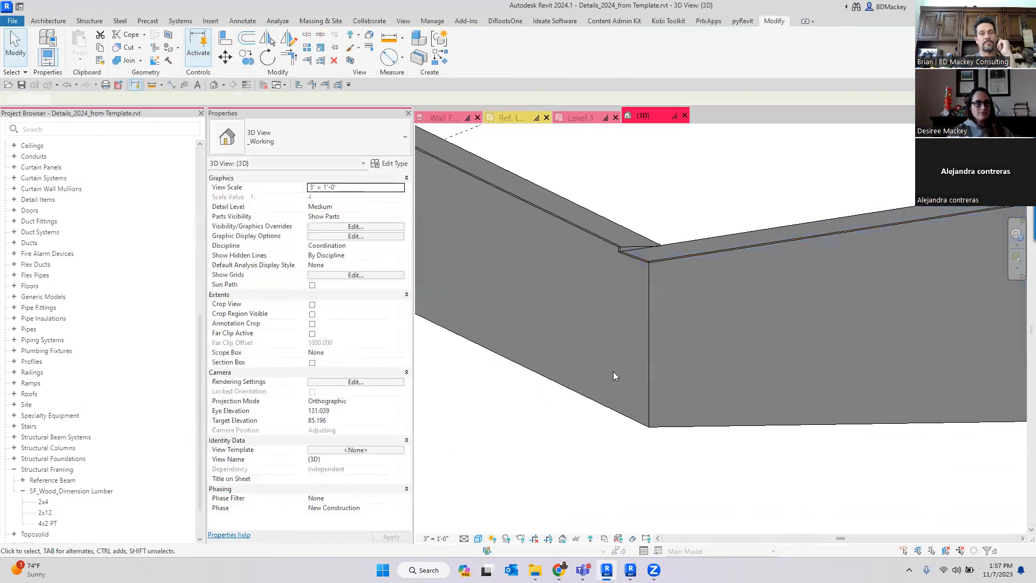
{"action": "scroll", "coordinate": [613, 371], "scroll_direction": "down", "scroll_amount": 5}
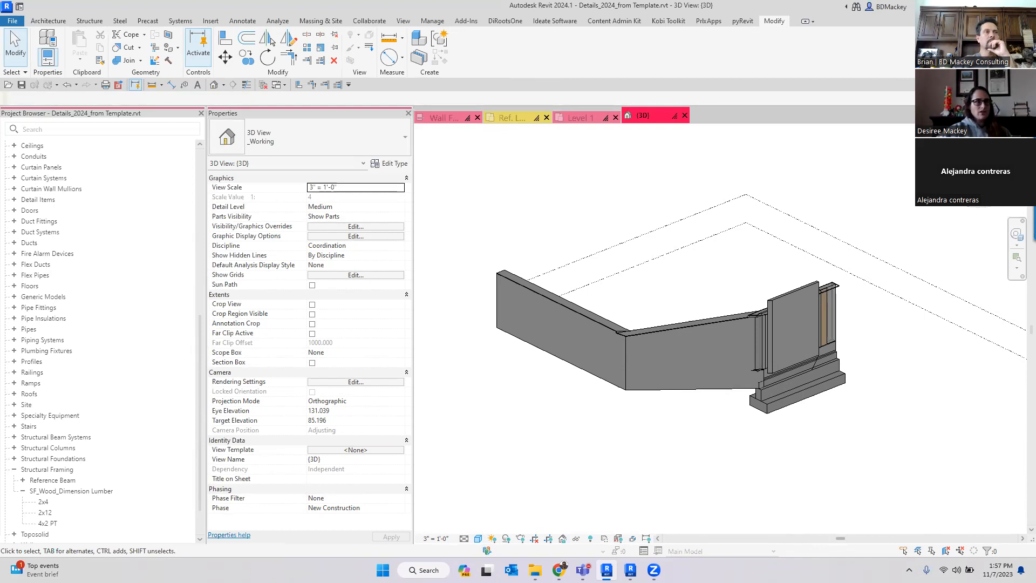
{"action": "scroll", "coordinate": [620, 367], "scroll_direction": "up", "scroll_amount": 3}
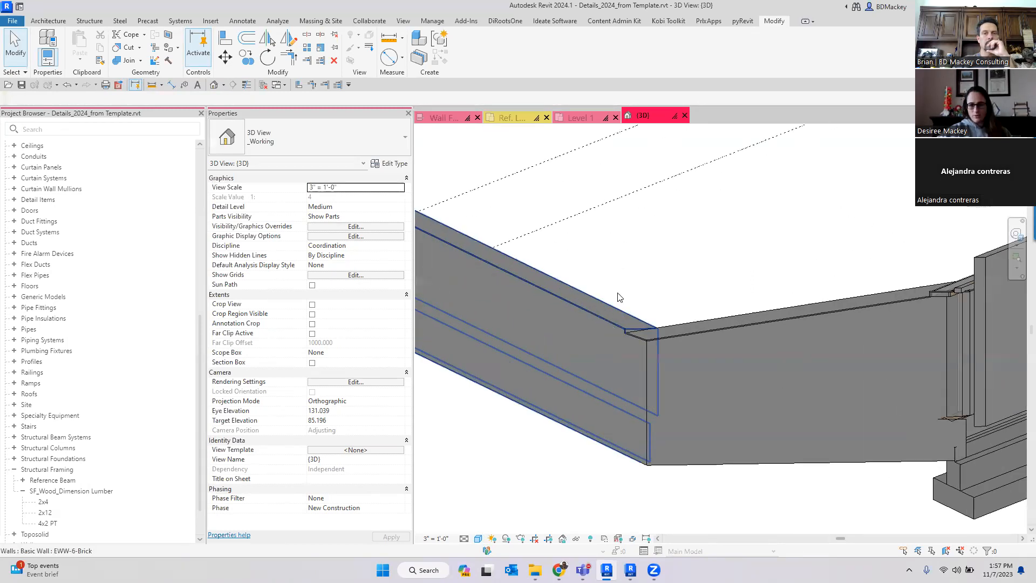
{"action": "scroll", "coordinate": [616, 235], "scroll_direction": "down", "scroll_amount": 3}
{"action": "middle_click_drag", "start_coordinate": [634, 398], "coordinate": [653, 441]}
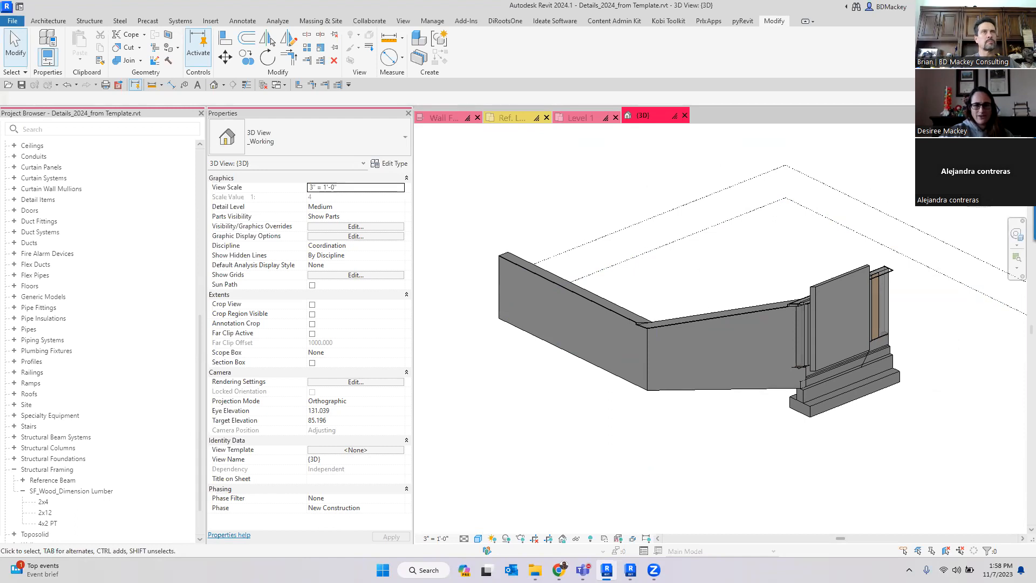
{"action": "scroll", "coordinate": [782, 249], "scroll_direction": "down", "scroll_amount": 2}
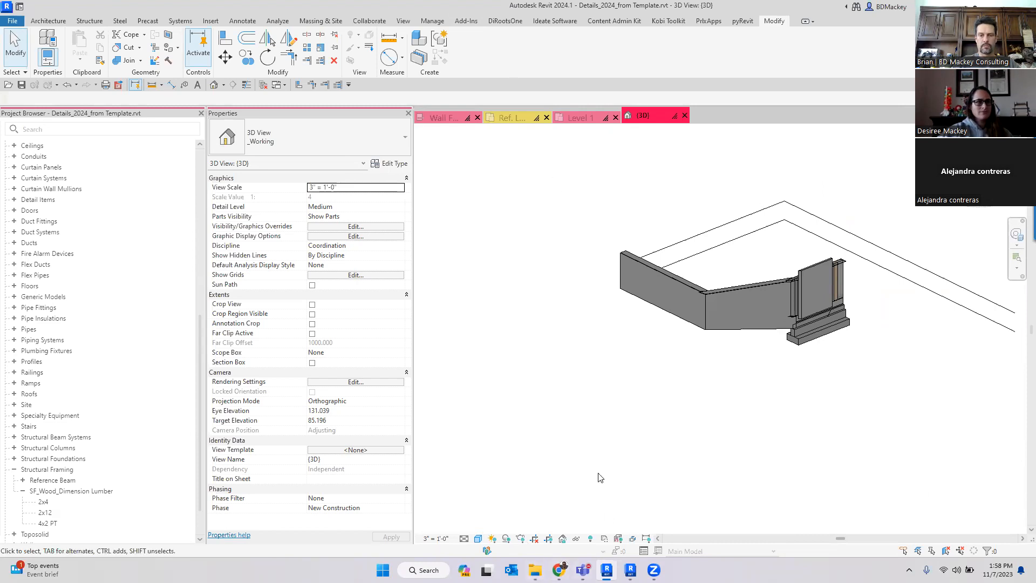
{"action": "left_click", "coordinate": [517, 119]}
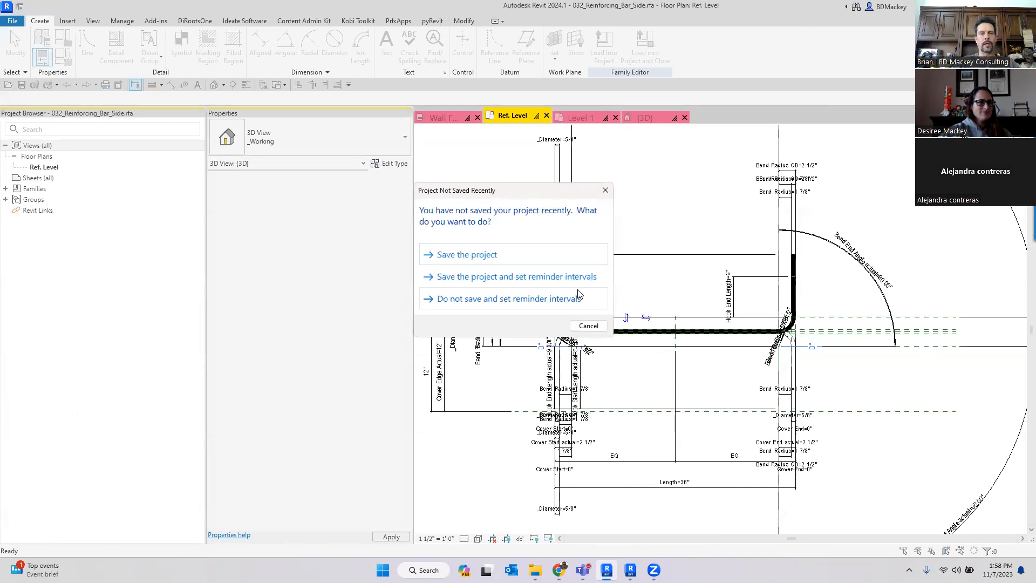
{"action": "left_click", "coordinate": [588, 326]}
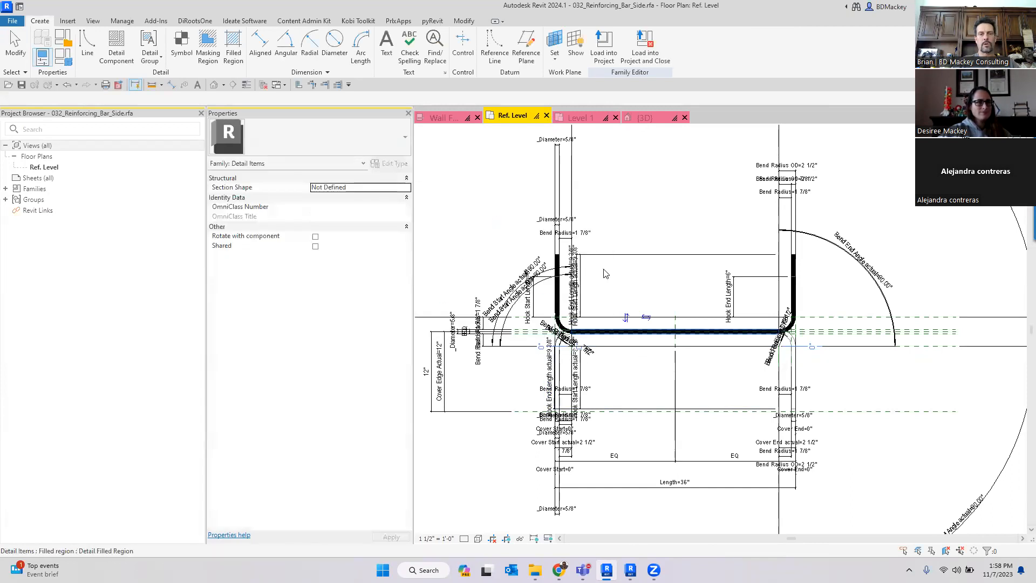
{"action": "left_click", "coordinate": [443, 118]}
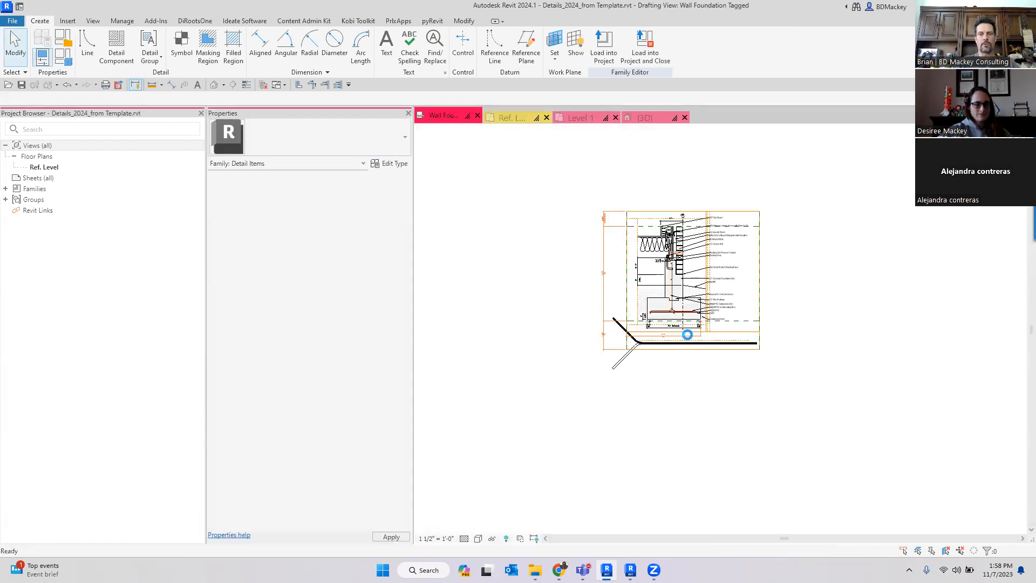
{"action": "left_click", "coordinate": [644, 118]}
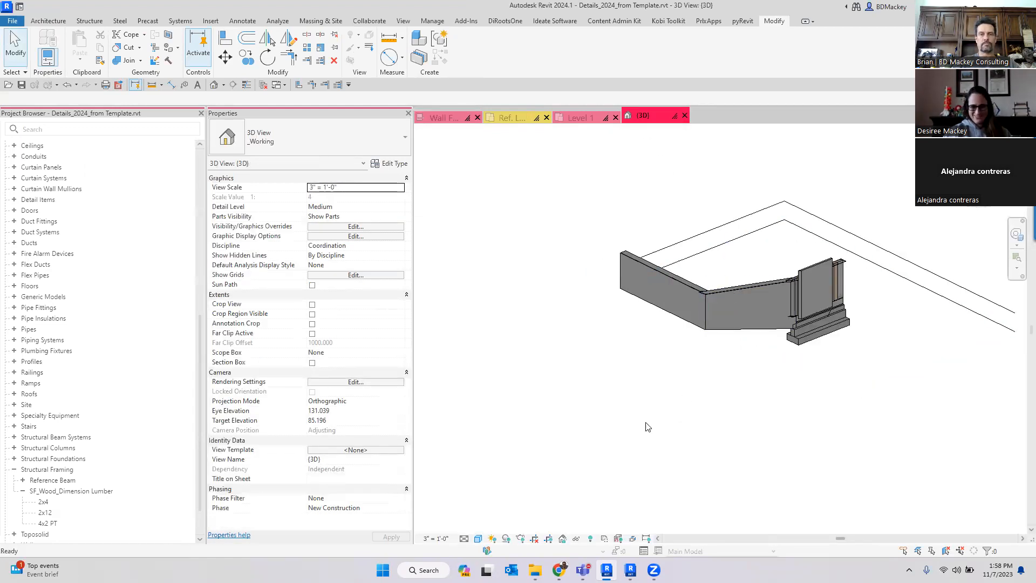
- Draw a Curtain Wall SF-1 QTY wall segment in the 3D view
{"action": "key", "text": "w"}
{"action": "key", "text": "a"}
{"action": "left_click", "coordinate": [604, 390]}
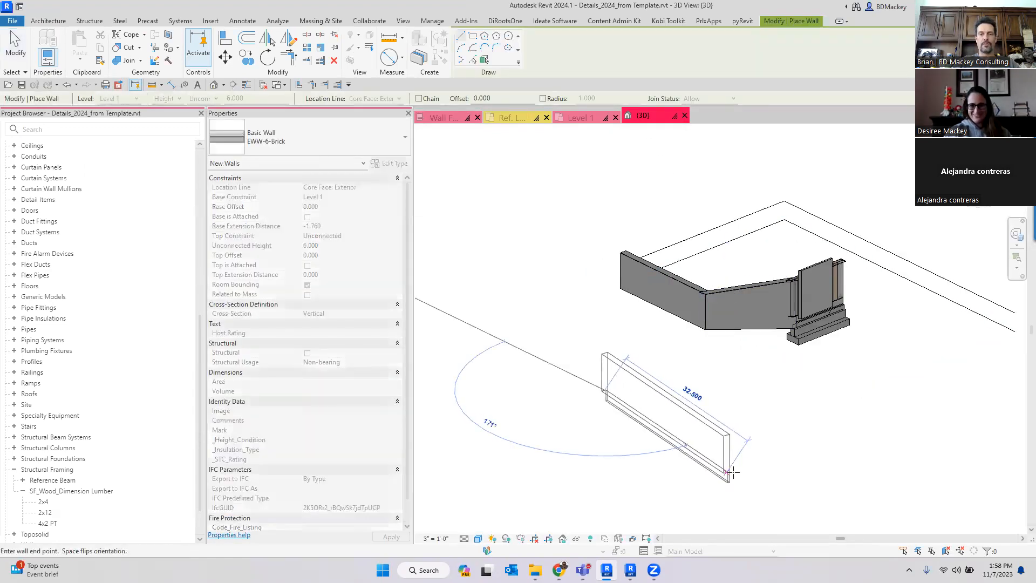
{"action": "key", "text": "Escape"}
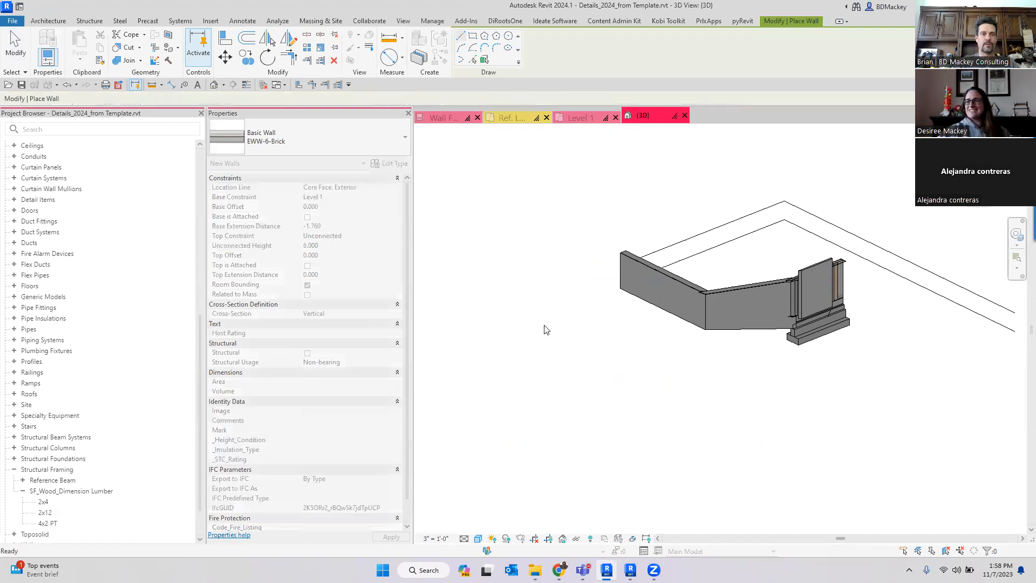
{"action": "left_click", "coordinate": [334, 142]}
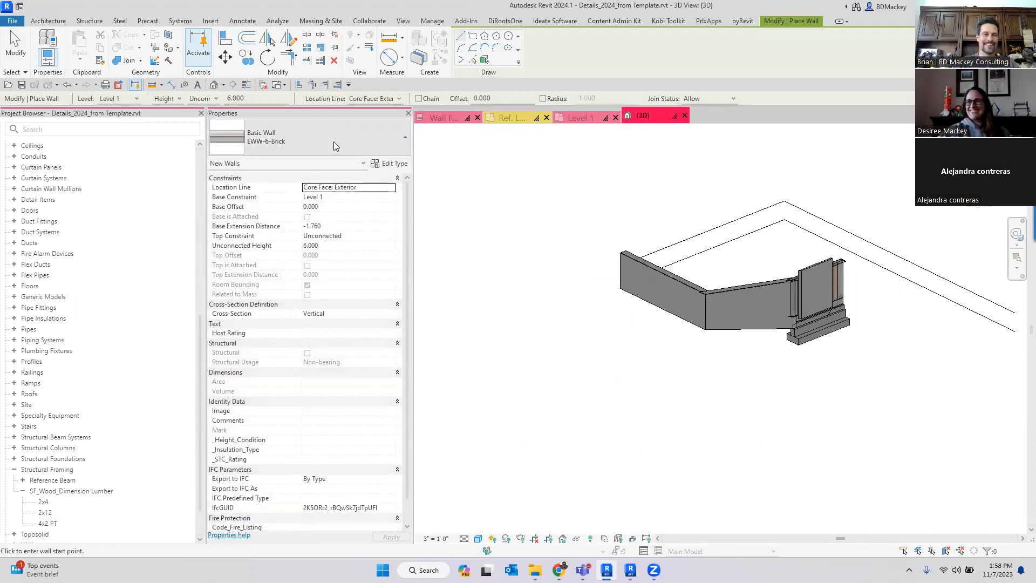
{"action": "scroll", "coordinate": [294, 324], "scroll_direction": "down", "scroll_amount": 10}
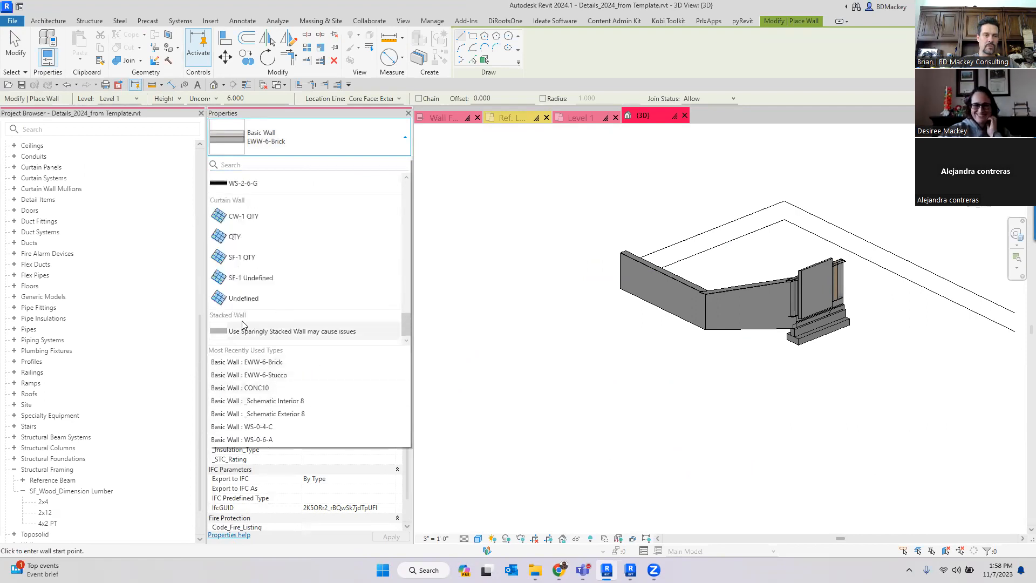
{"action": "left_click", "coordinate": [675, 414]}
{"action": "left_click", "coordinate": [631, 410]}
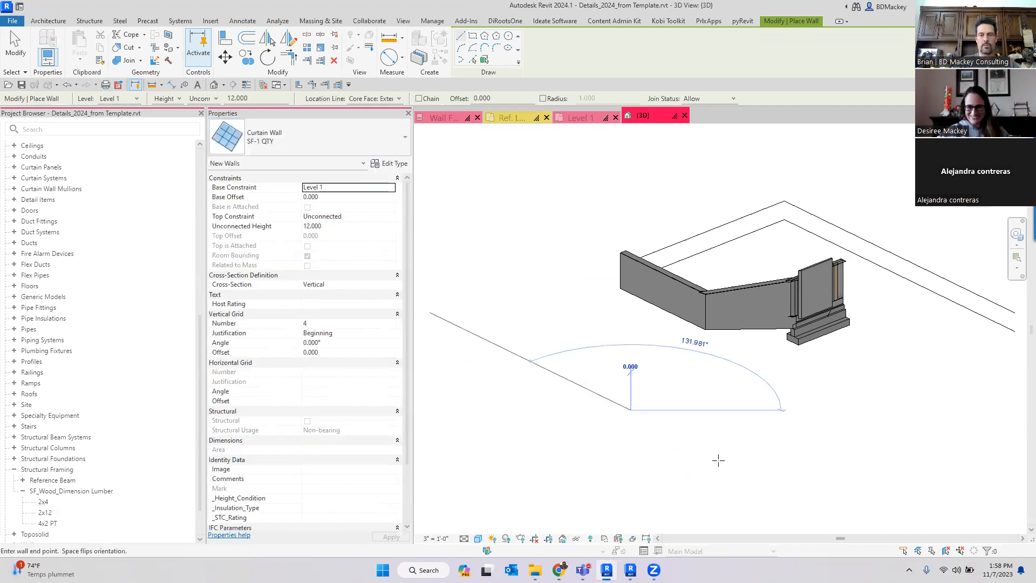
{"action": "left_click", "coordinate": [726, 465]}
{"action": "scroll", "coordinate": [705, 417], "scroll_direction": "up", "scroll_amount": 3}
{"action": "key", "text": "Escape"}
{"action": "key", "text": "Escape"}
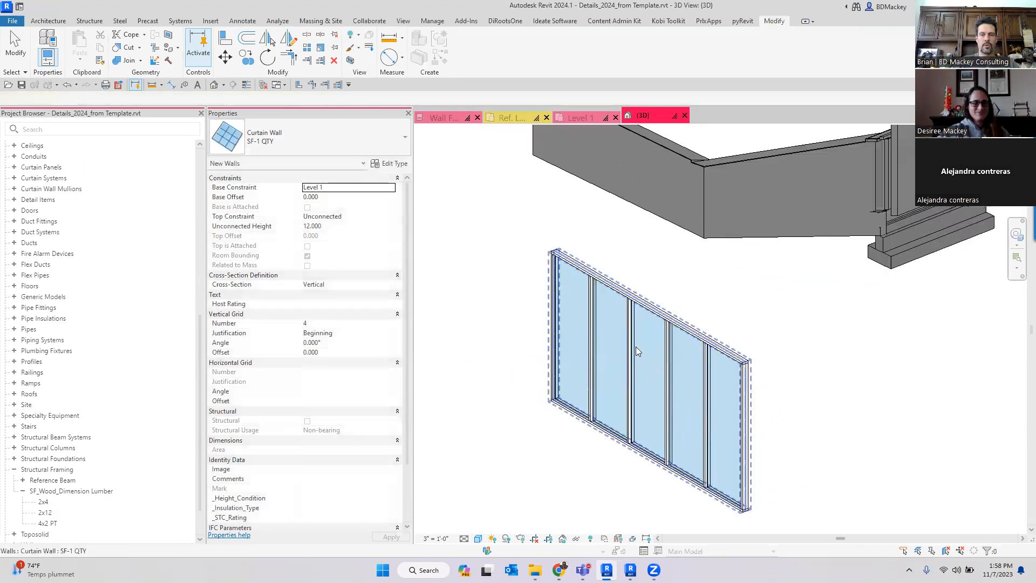
- Change one curtain wall panel to the Empty System Panel type
{"action": "scroll", "coordinate": [631, 350], "scroll_direction": "up", "scroll_amount": 3}
{"action": "left_click", "coordinate": [631, 350]}
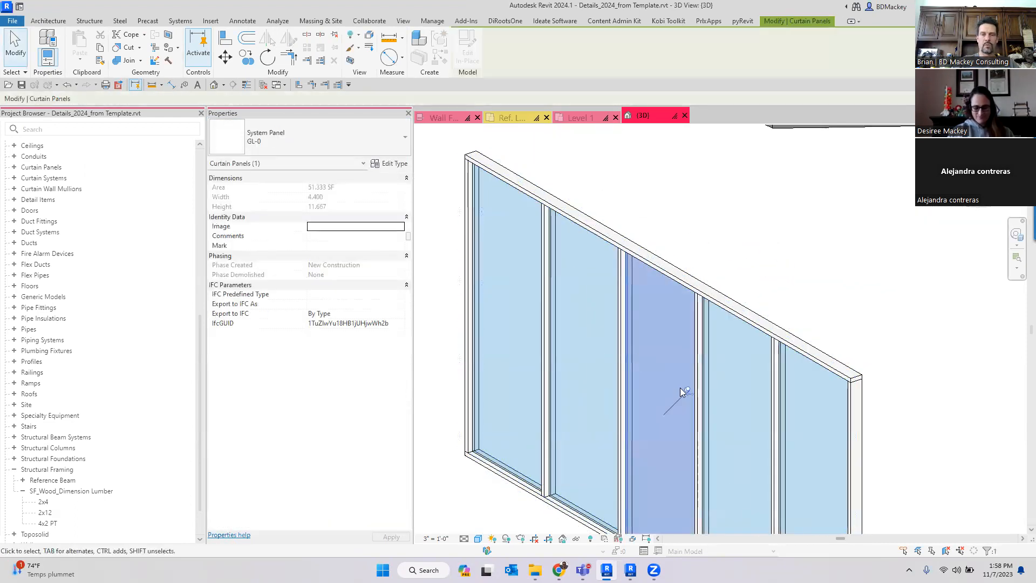
{"action": "left_click", "coordinate": [351, 140]}
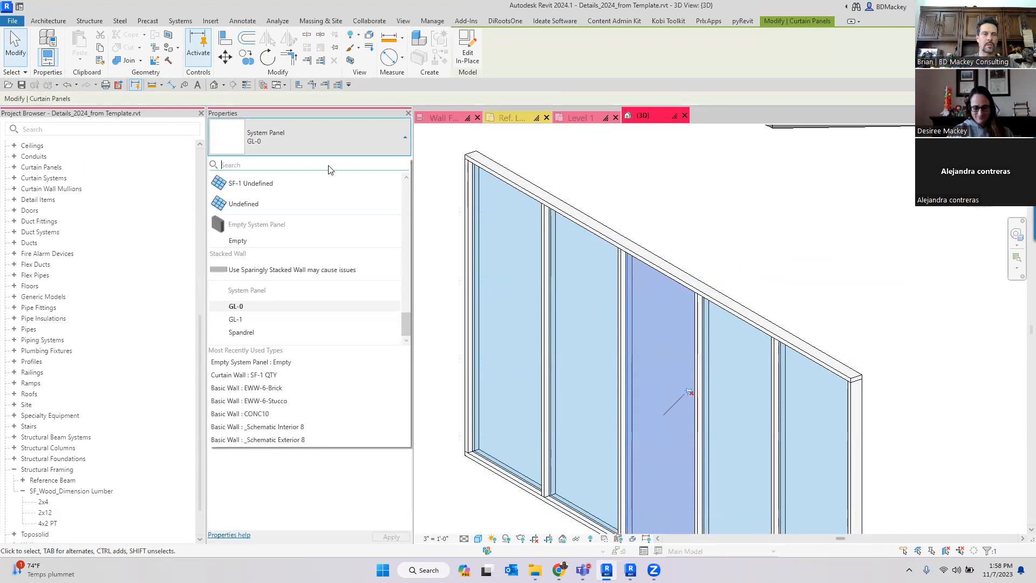
{"action": "left_click", "coordinate": [258, 240]}
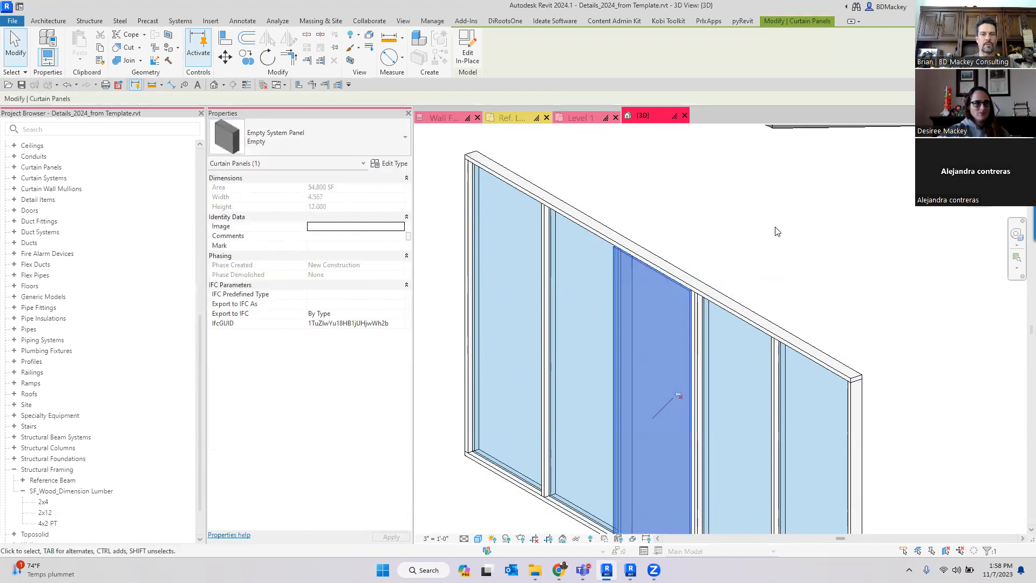
{"action": "left_click", "coordinate": [777, 231]}
{"action": "scroll", "coordinate": [778, 229], "scroll_direction": "down", "scroll_amount": 2}
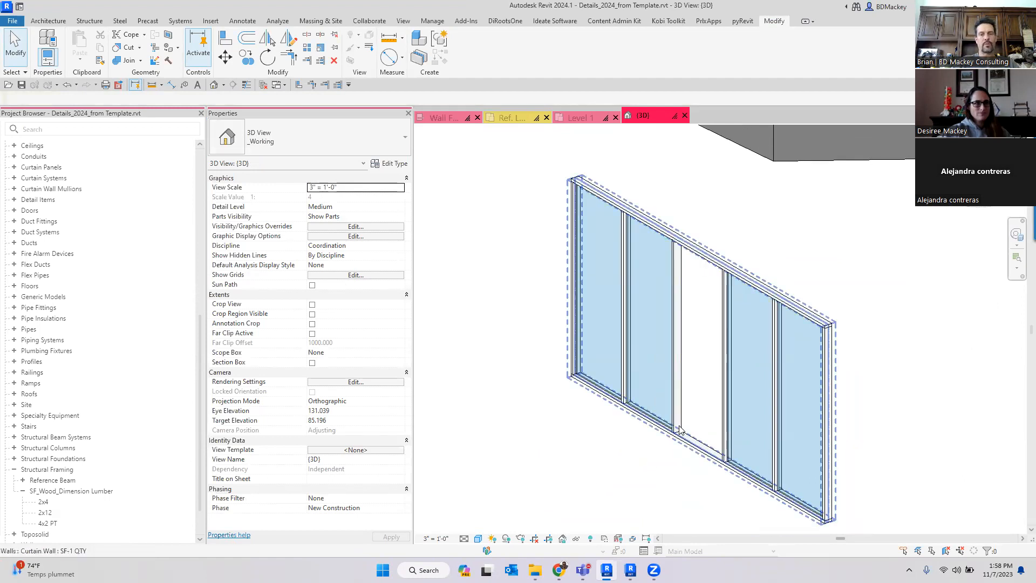
- Select the empty panel and orbit around the curtain wall to examine it
{"action": "key", "text": "Tab"}
{"action": "key", "text": "Tab"}
{"action": "key", "text": "Tab"}
{"action": "left_click", "coordinate": [672, 441]}
{"action": "middle_click_drag", "start_coordinate": [698, 464], "coordinate": [604, 462], "text": "shift"}
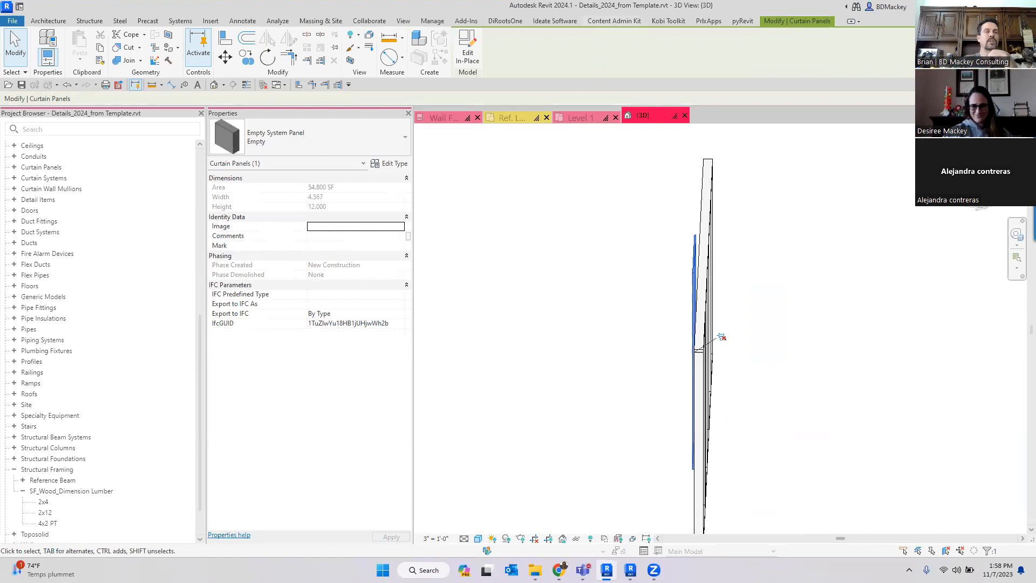
{"action": "middle_click_drag", "start_coordinate": [674, 415], "coordinate": [702, 402], "text": "shift"}
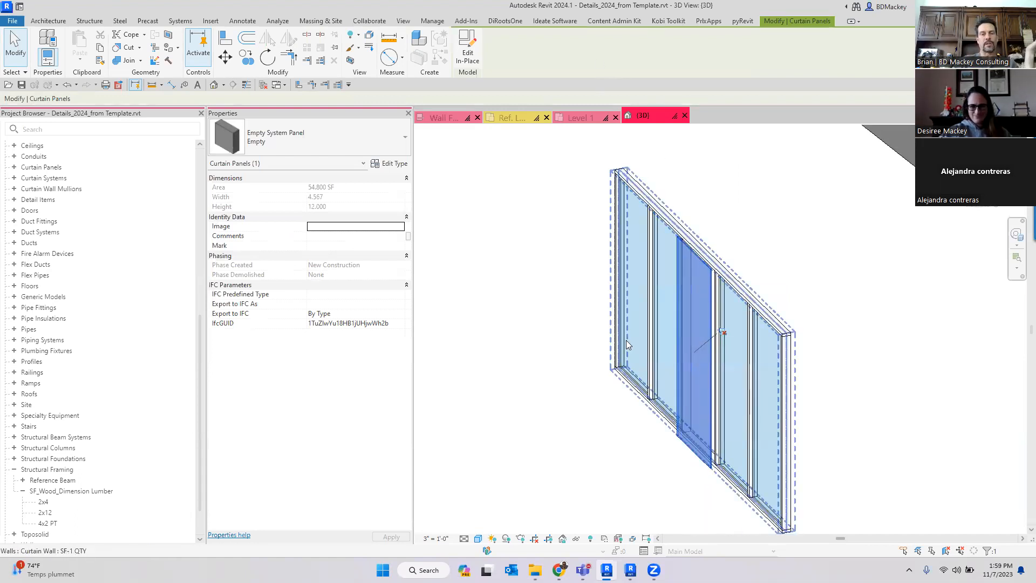
{"action": "left_click", "coordinate": [567, 255]}
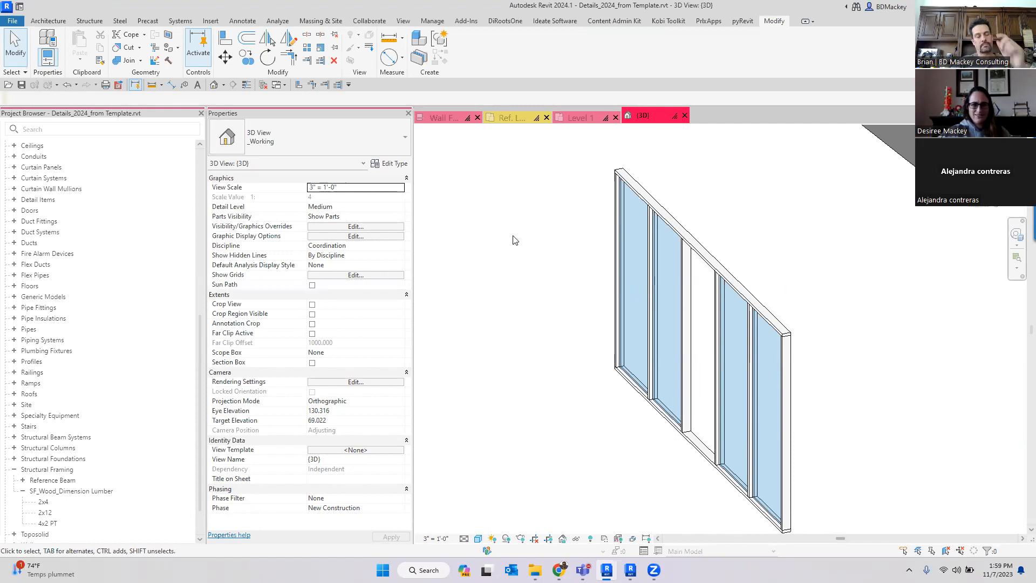
- Switch to the Revit 2023 session with Project1 open
{"action": "key", "text": "ctrl+o"}
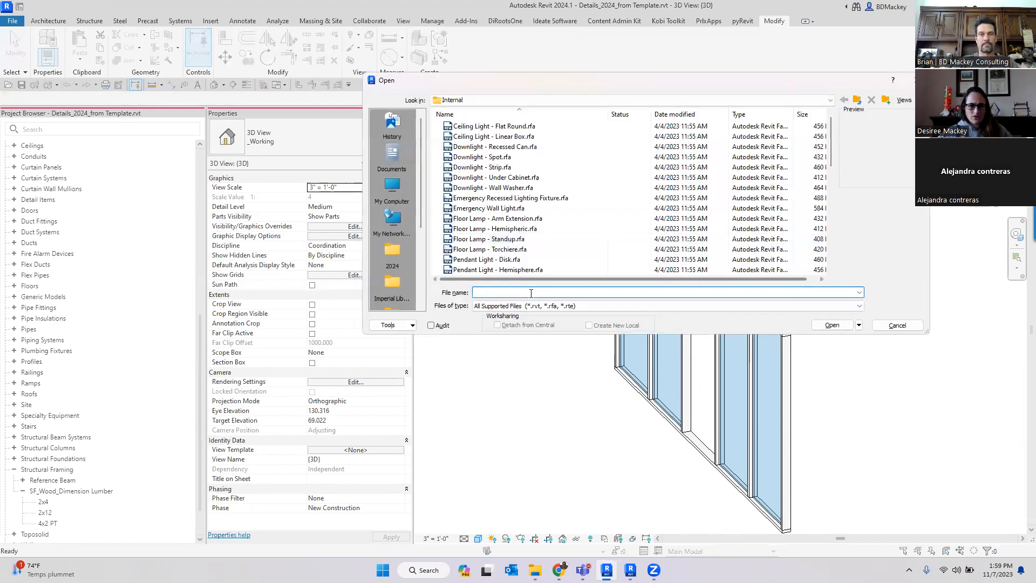
{"action": "left_click", "coordinate": [898, 325]}
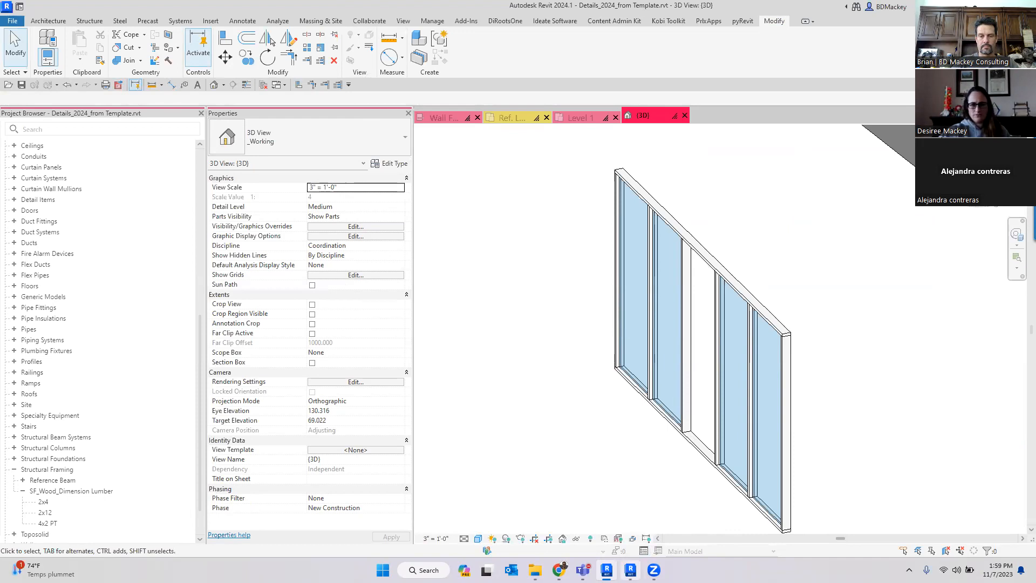
{"action": "left_click", "coordinate": [630, 570]}
{"action": "scroll", "coordinate": [659, 286], "scroll_direction": "up", "scroll_amount": 5}
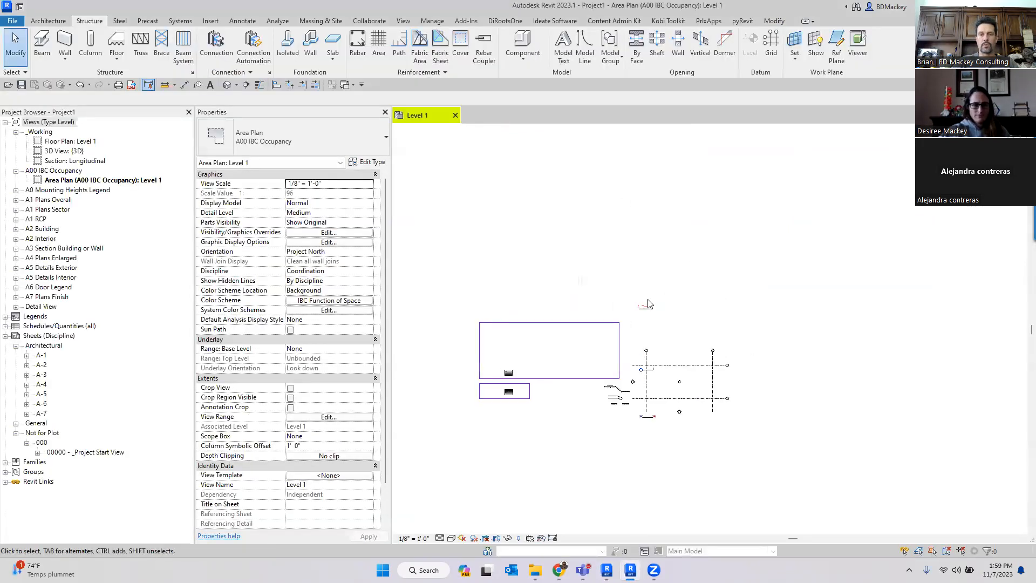
- Open the project Grand_Mesa_Log_Rehab_2023.rvt from the Client > USDA Forest folder
{"action": "key", "text": "ctrl+o"}
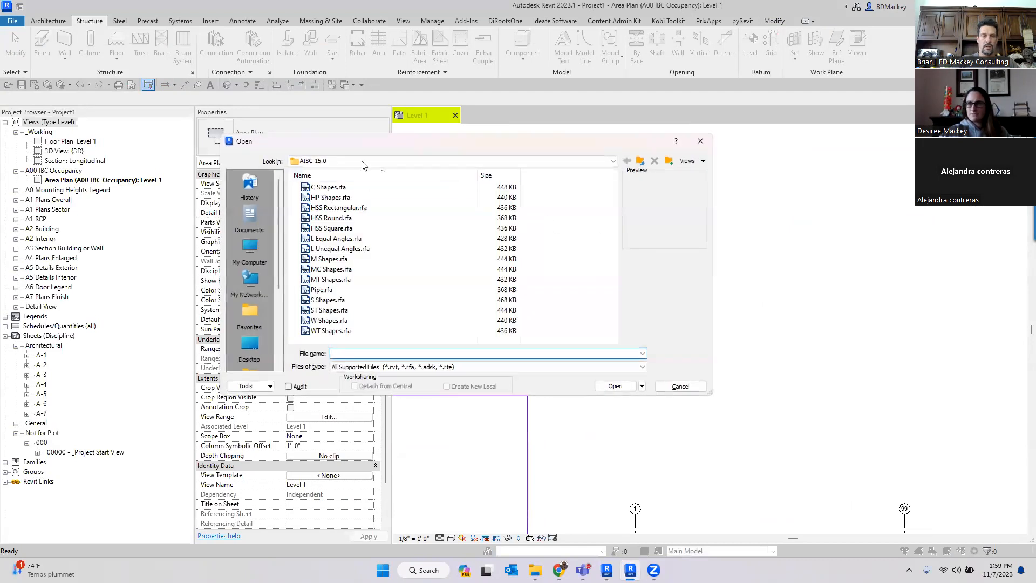
{"action": "scroll", "coordinate": [259, 262], "scroll_direction": "down", "scroll_amount": 3}
{"action": "left_click", "coordinate": [259, 262]}
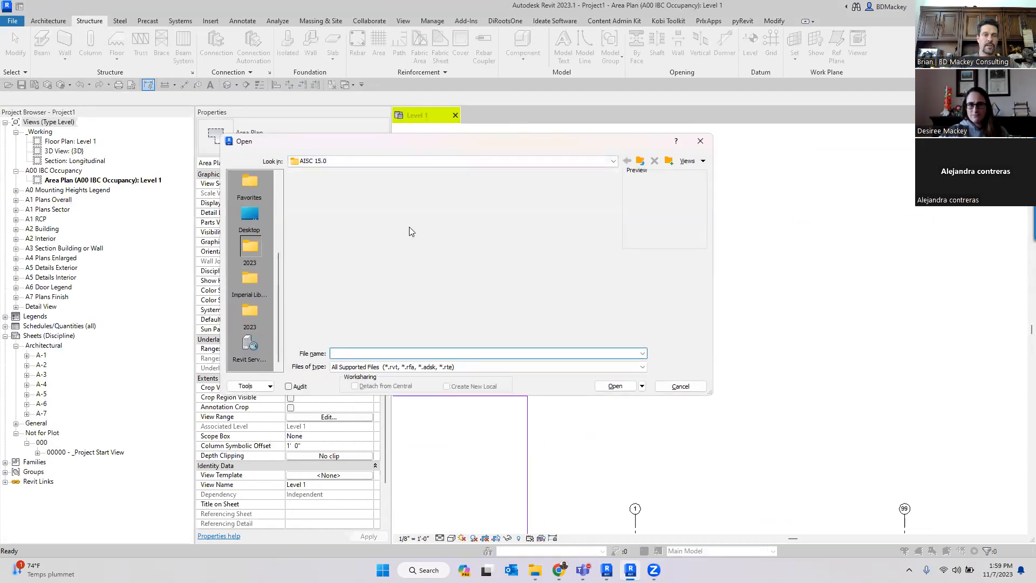
{"action": "left_click", "coordinate": [361, 162]}
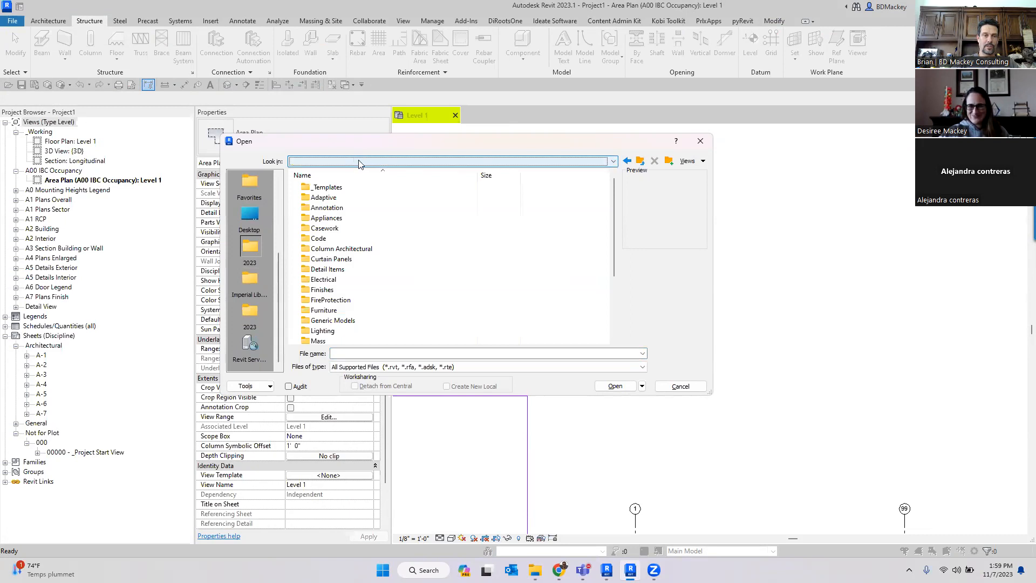
{"action": "left_click", "coordinate": [346, 199]}
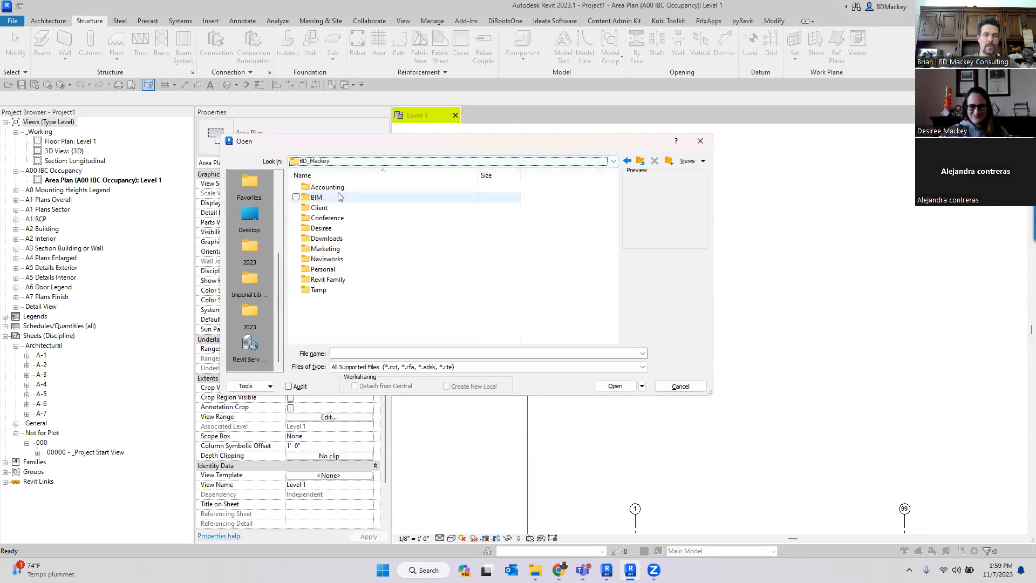
{"action": "double_click", "coordinate": [325, 208]}
{"action": "left_click", "coordinate": [325, 211]}
{"action": "key", "text": "w"}
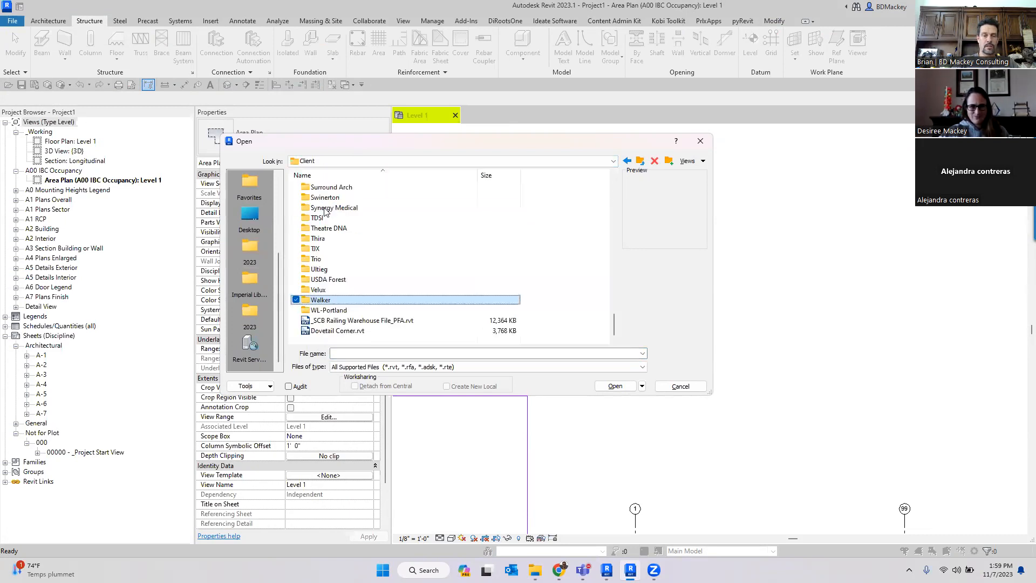
{"action": "double_click", "coordinate": [328, 279]}
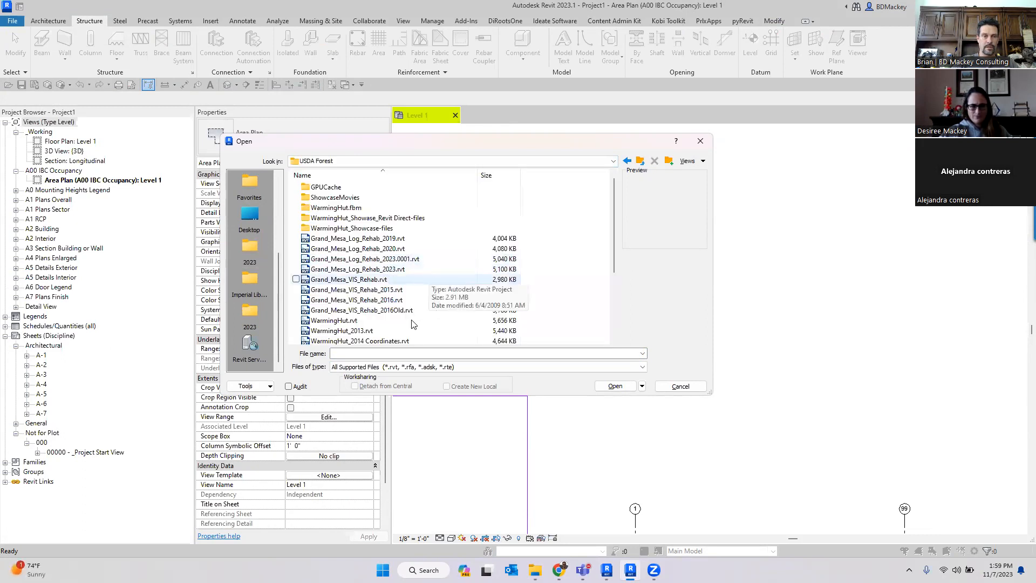
{"action": "left_click", "coordinate": [358, 269]}
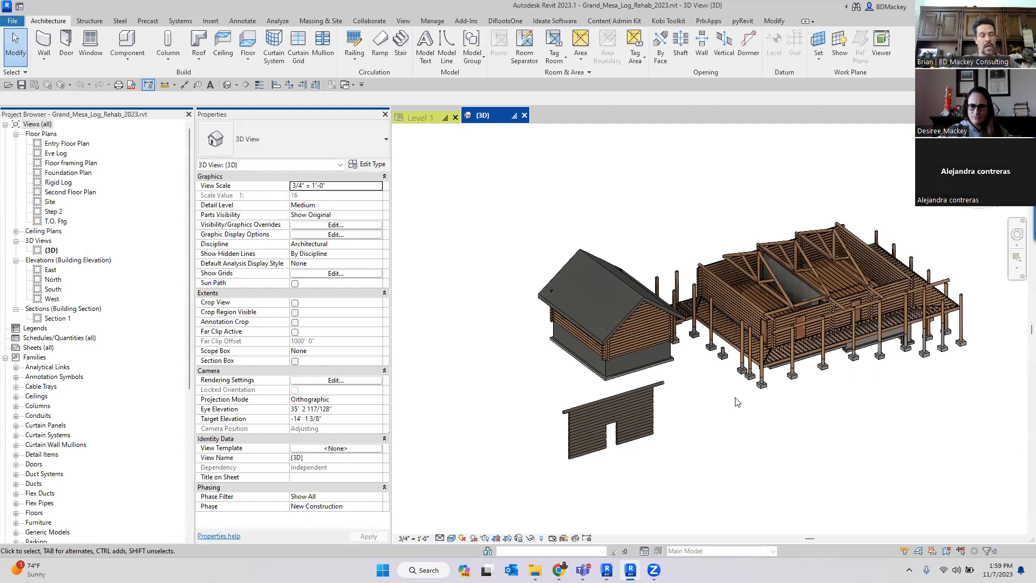
- Orbit and zoom around the log cabin model to examine its columns and log walls
{"action": "middle_click_drag", "start_coordinate": [741, 403], "coordinate": [721, 416]}
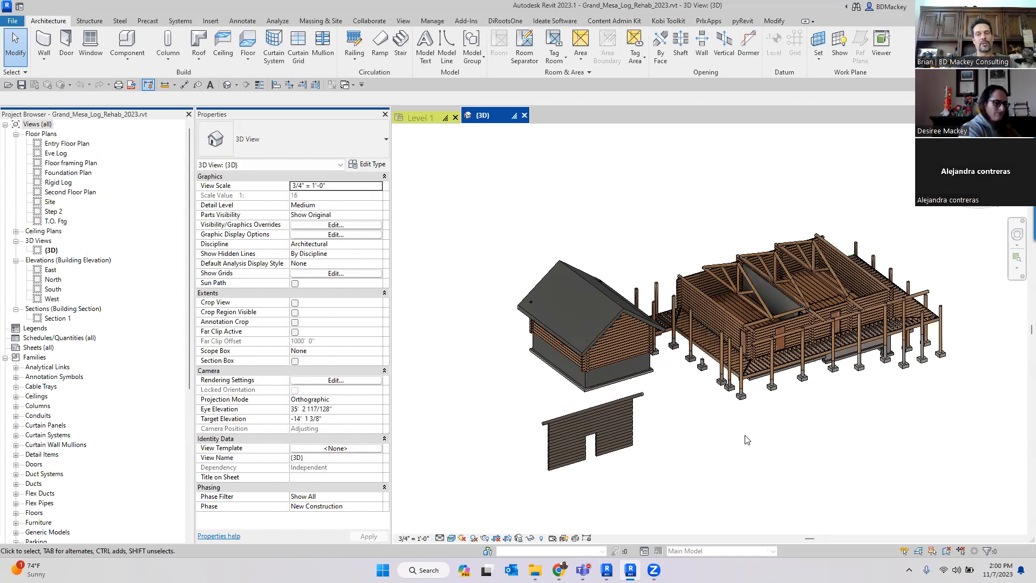
{"action": "scroll", "coordinate": [753, 373], "scroll_direction": "up", "scroll_amount": 10}
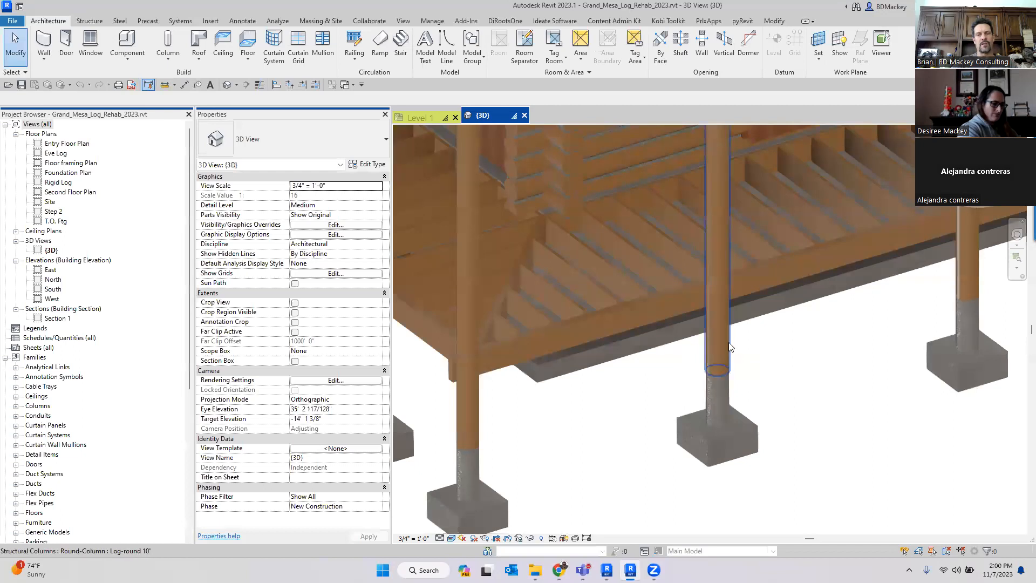
{"action": "left_click", "coordinate": [726, 372]}
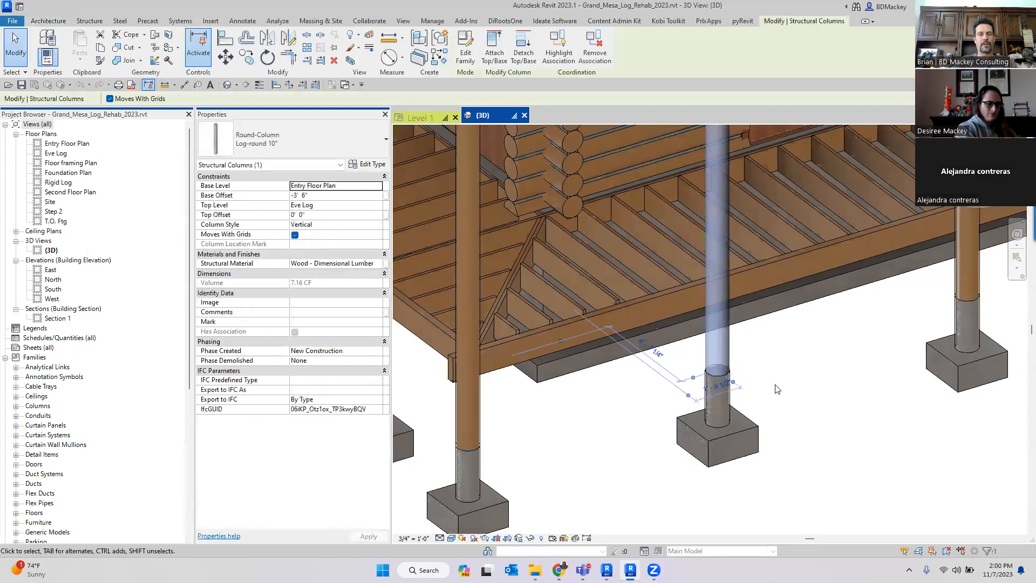
{"action": "left_click", "coordinate": [786, 374]}
{"action": "scroll", "coordinate": [784, 370], "scroll_direction": "down", "scroll_amount": 6}
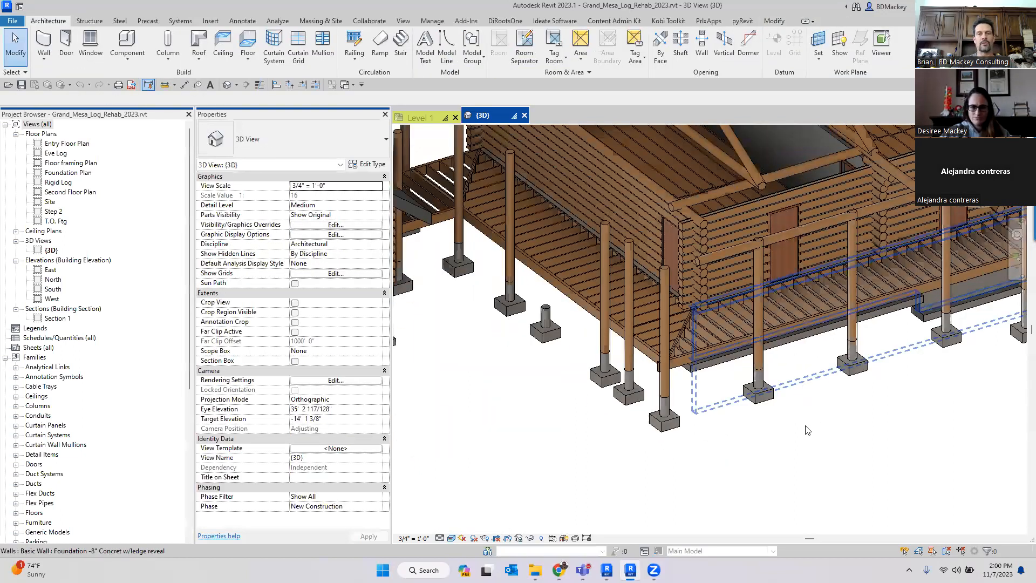
{"action": "scroll", "coordinate": [668, 328], "scroll_direction": "up", "scroll_amount": 5}
{"action": "scroll", "coordinate": [748, 266], "scroll_direction": "up", "scroll_amount": 6}
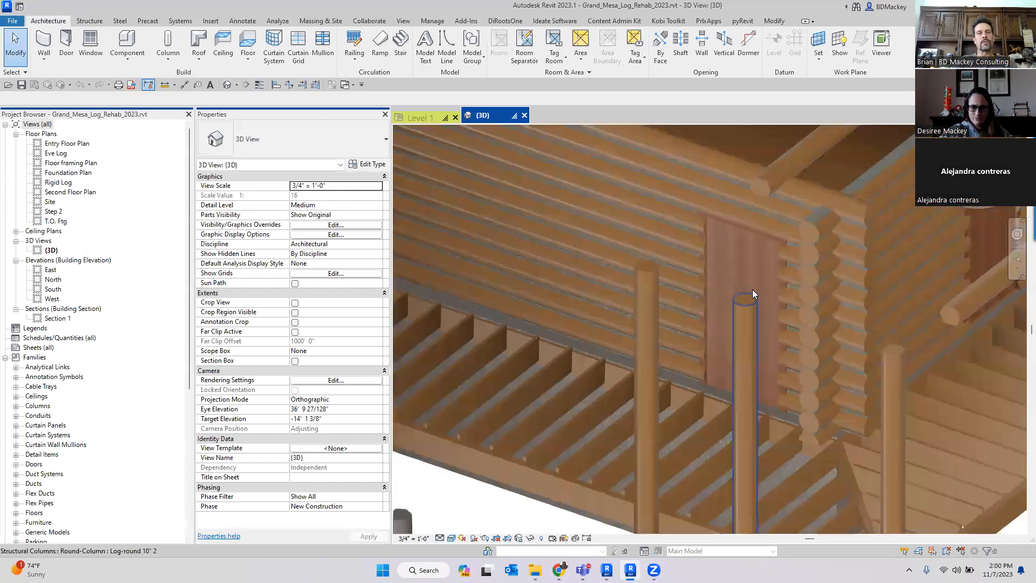
{"action": "middle_click_drag", "start_coordinate": [753, 291], "coordinate": [794, 361]}
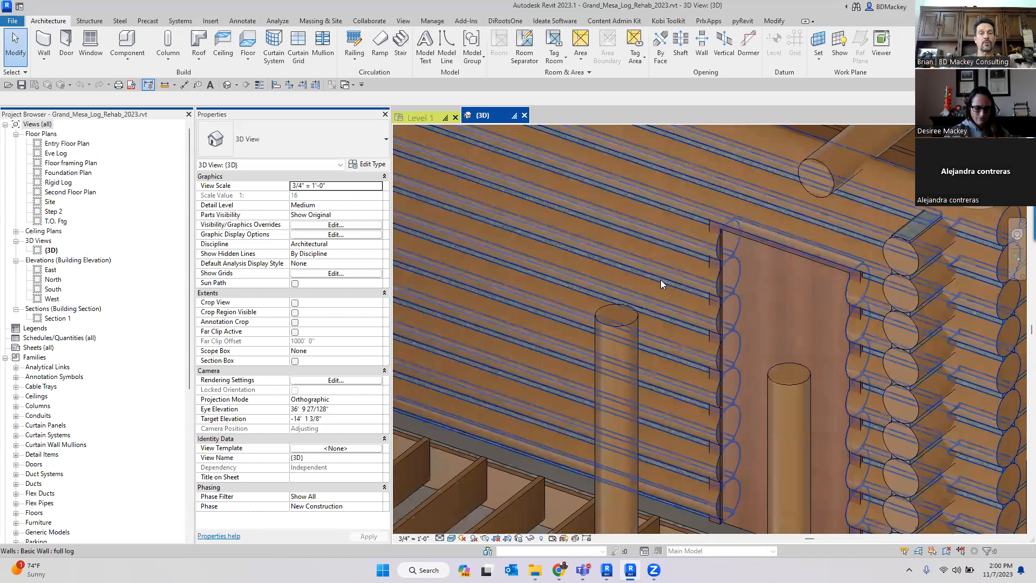
- Open the full log wall type's structure and preview it in section view, zooming into the log profiles
{"action": "left_click", "coordinate": [619, 318]}
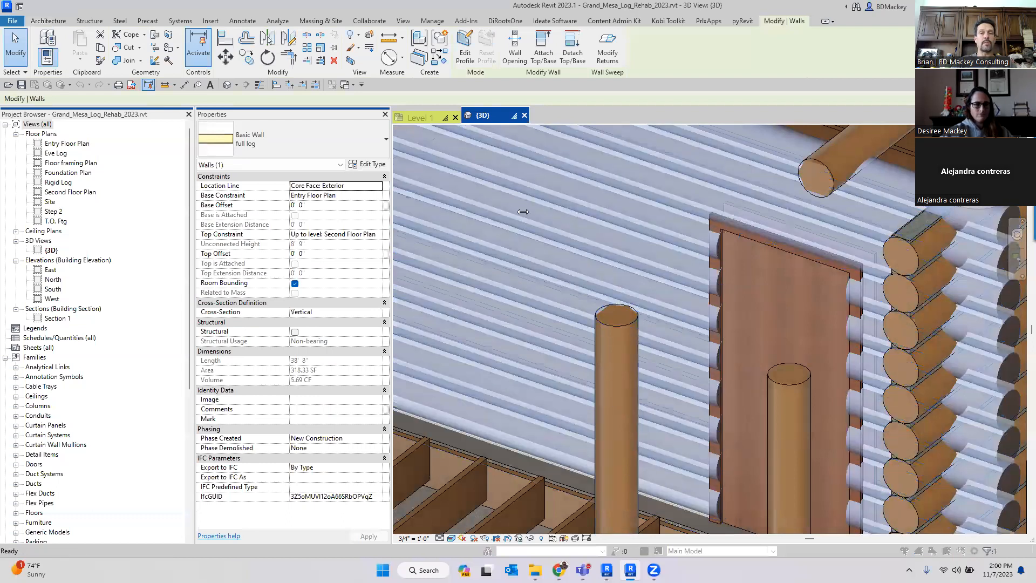
{"action": "left_click", "coordinate": [367, 165]}
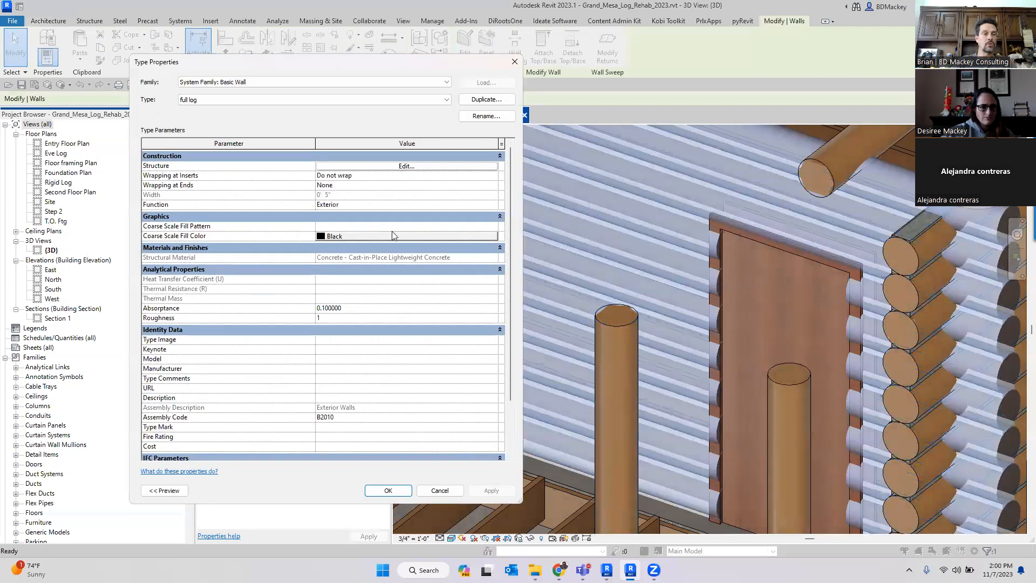
{"action": "left_click", "coordinate": [366, 167]}
{"action": "left_click", "coordinate": [164, 490]}
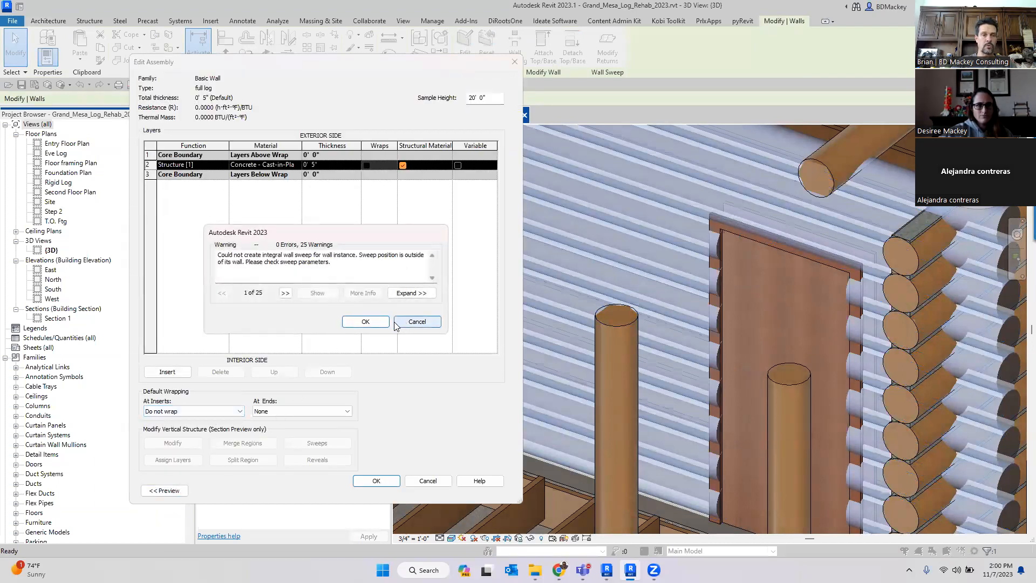
{"action": "left_click", "coordinate": [381, 322]}
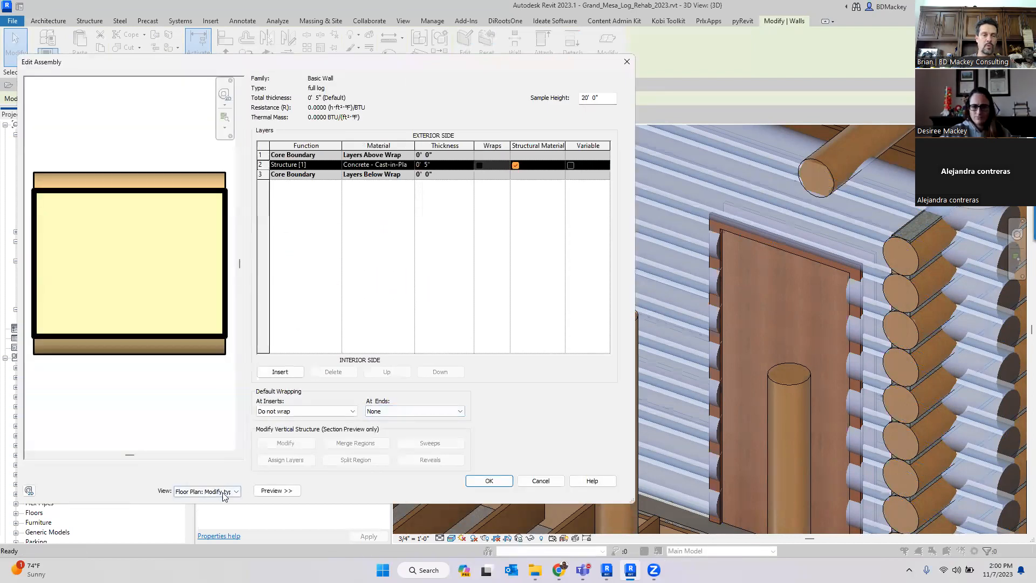
{"action": "left_click", "coordinate": [224, 493]}
{"action": "left_click", "coordinate": [226, 511]}
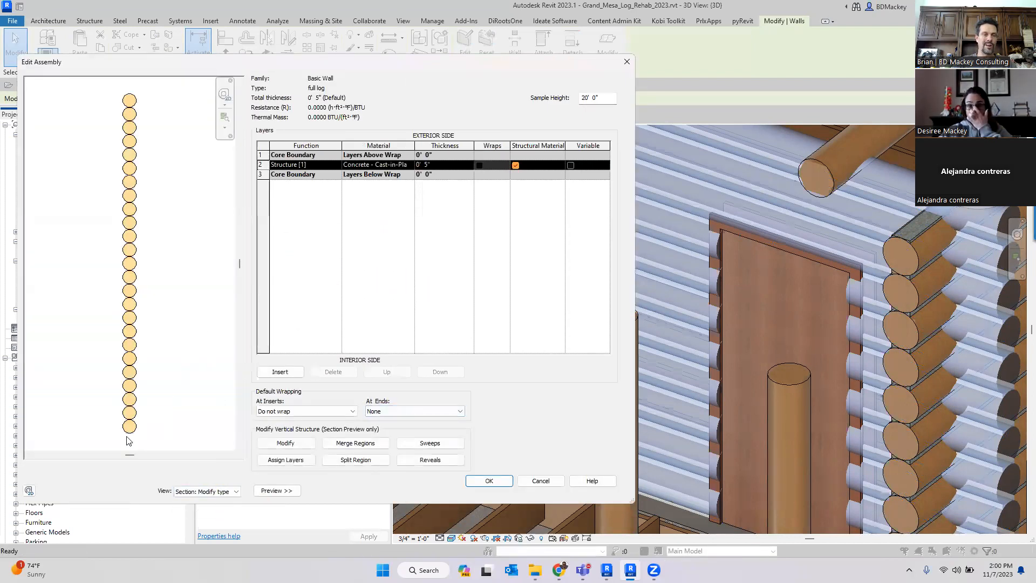
{"action": "scroll", "coordinate": [144, 436], "scroll_direction": "up", "scroll_amount": 8}
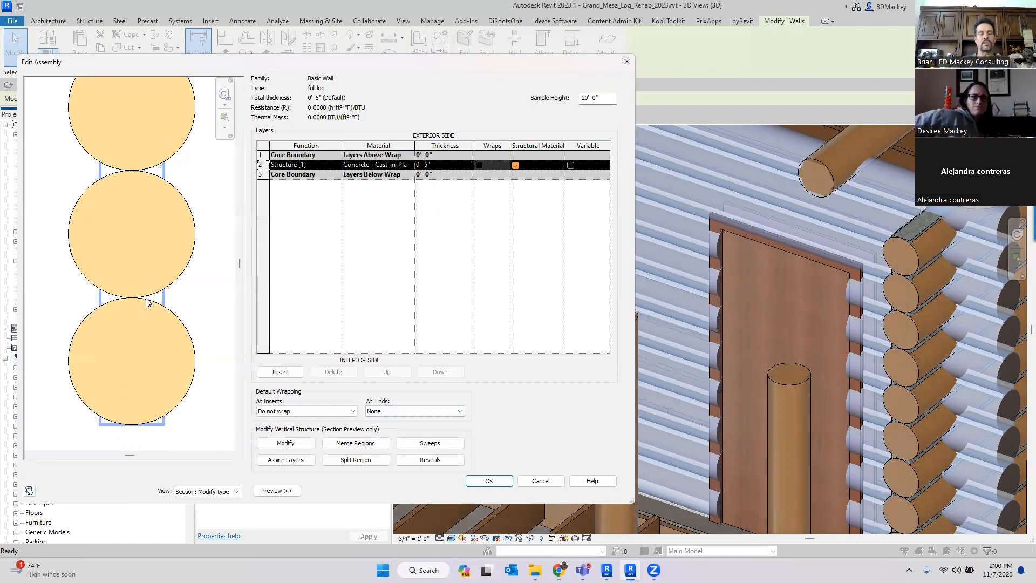
- Uncheck the last option column for wall sweeps 22, 23 and 24, then accept the full log wall type changes
{"action": "left_click", "coordinate": [432, 445]}
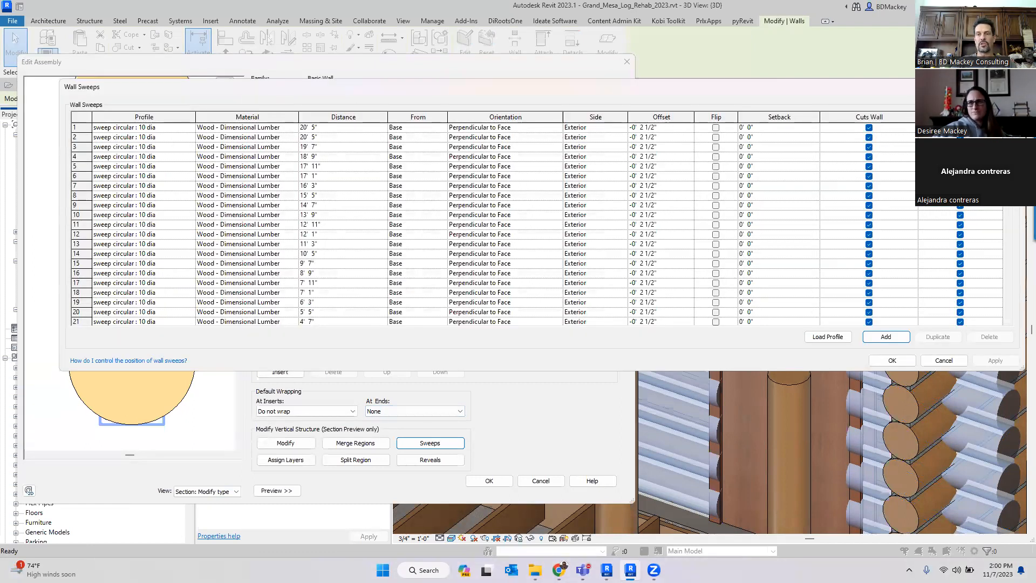
{"action": "scroll", "coordinate": [537, 222], "scroll_direction": "down", "scroll_amount": 3}
{"action": "left_click", "coordinate": [960, 263]}
{"action": "left_click", "coordinate": [961, 264]}
{"action": "left_click", "coordinate": [960, 273]}
{"action": "left_click", "coordinate": [961, 283]}
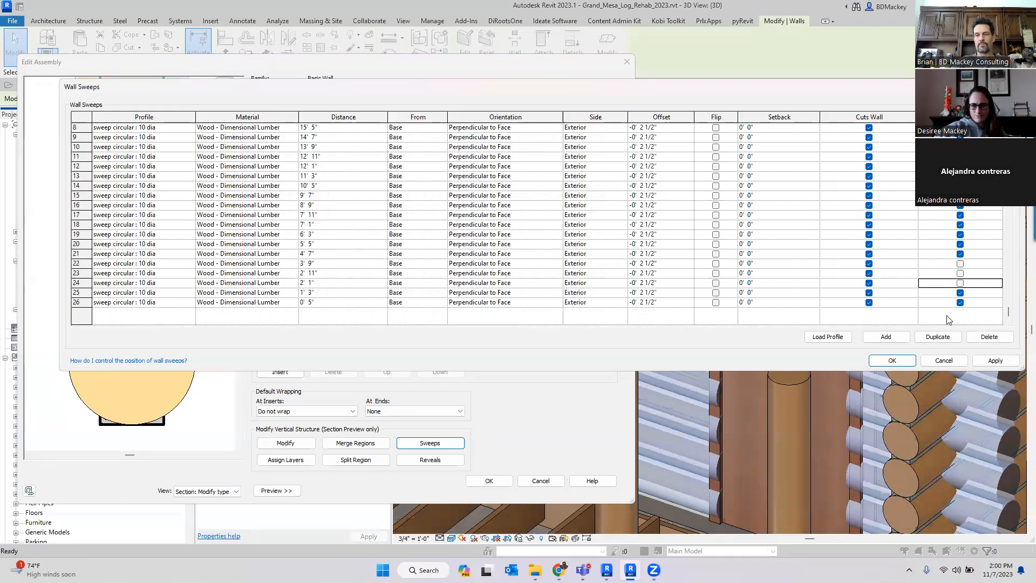
{"action": "left_click", "coordinate": [891, 360]}
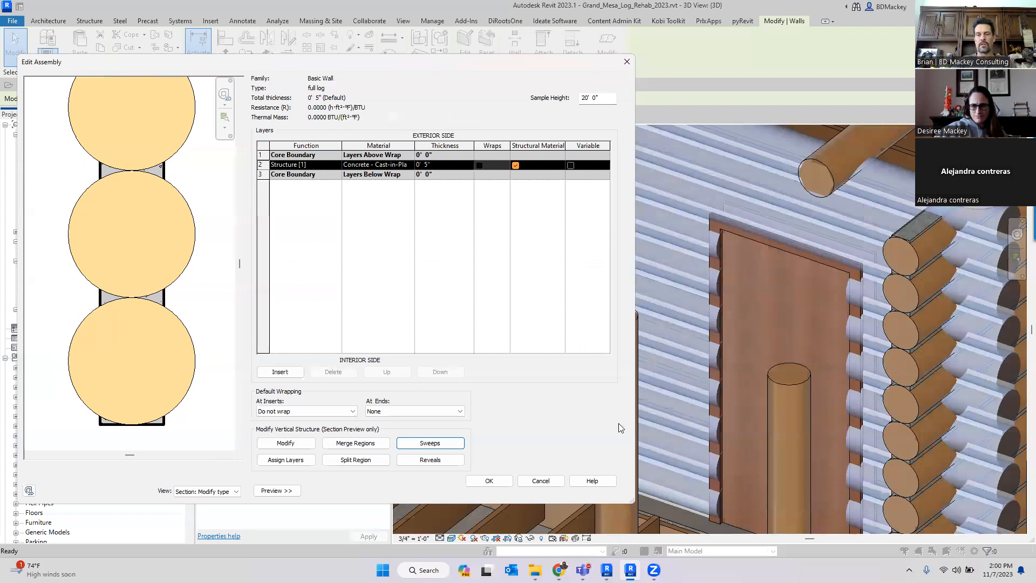
{"action": "left_click", "coordinate": [504, 478]}
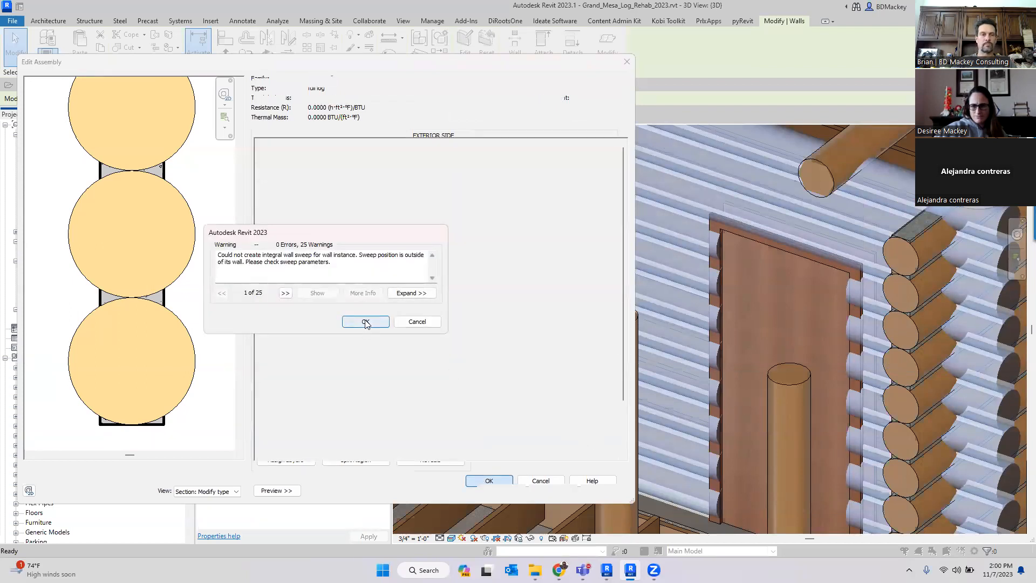
{"action": "left_click", "coordinate": [366, 322]}
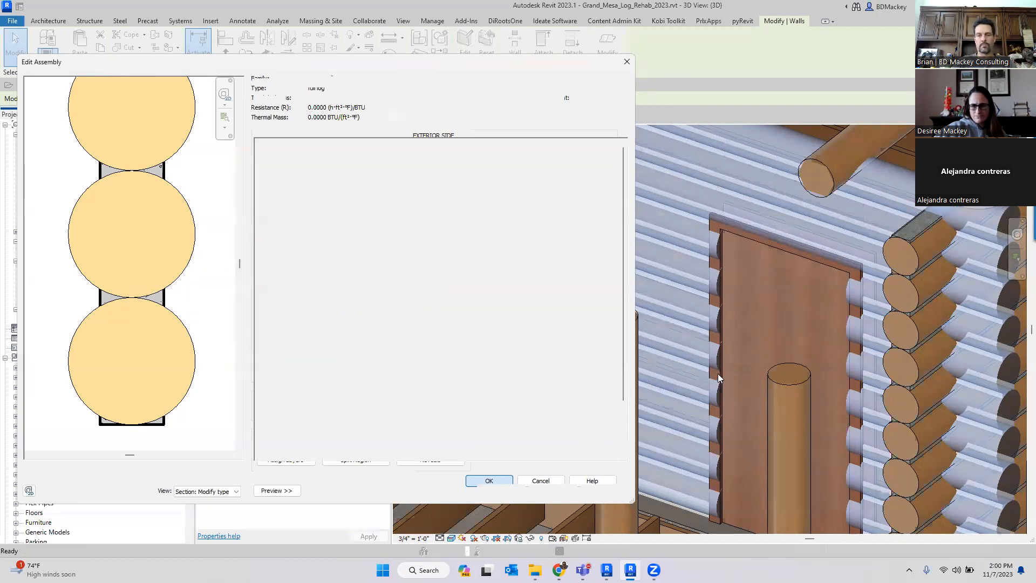
{"action": "left_click", "coordinate": [501, 490]}
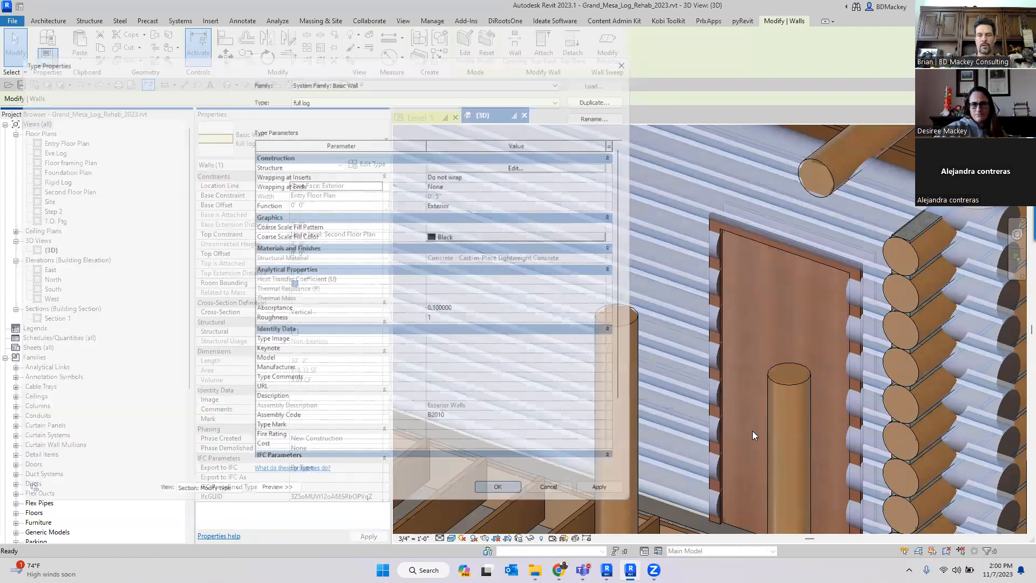
- Zoom in and inspect the log wall sweeps around the door opening
{"action": "middle_click_drag", "start_coordinate": [751, 412], "coordinate": [813, 403], "text": "shift"}
{"action": "scroll", "coordinate": [853, 396], "scroll_direction": "up", "scroll_amount": 5}
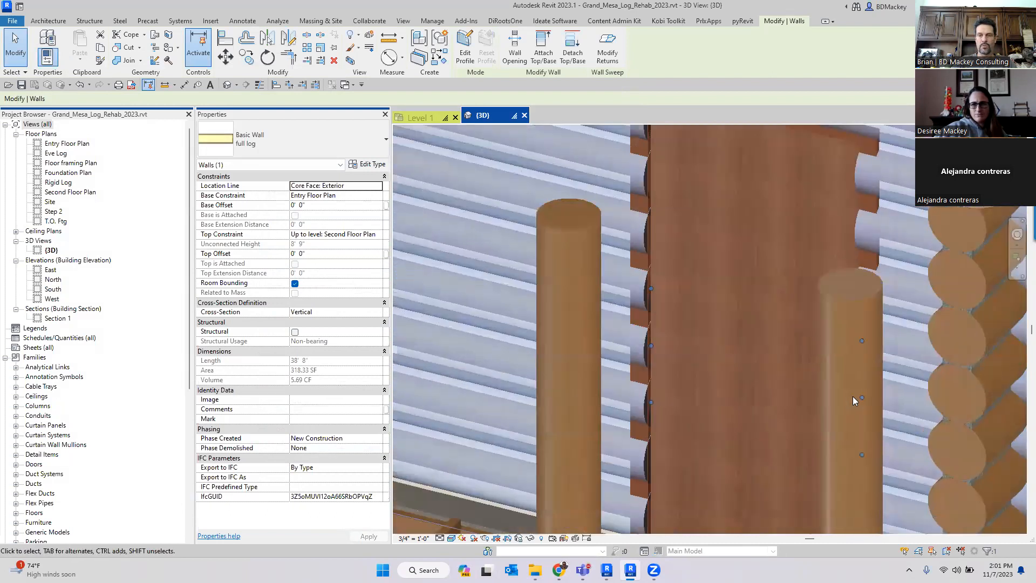
{"action": "double_click", "coordinate": [678, 400]}
{"action": "left_click_drag", "start_coordinate": [696, 400], "coordinate": [730, 406]}
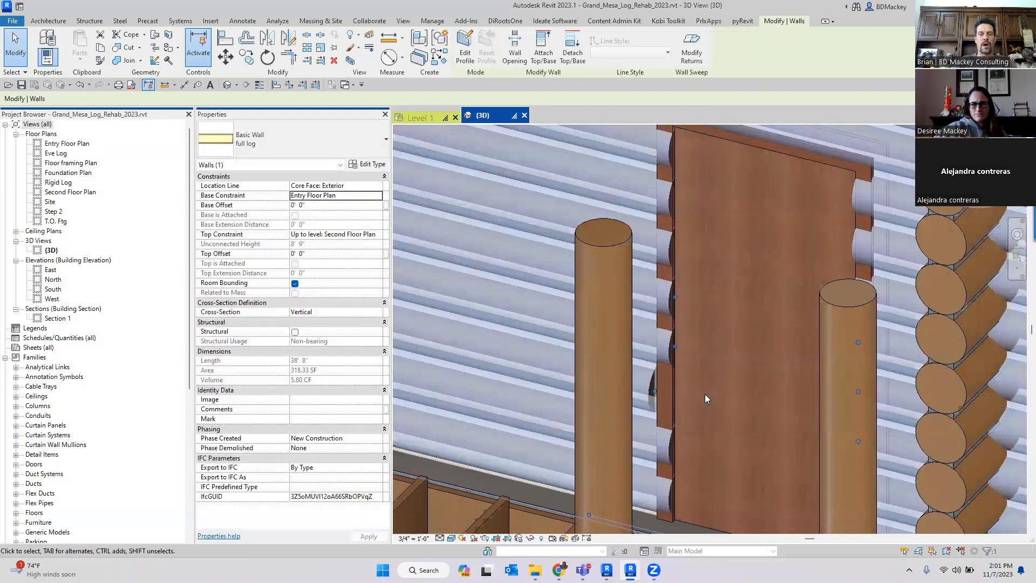
{"action": "left_click_drag", "start_coordinate": [673, 392], "coordinate": [733, 415]}
{"action": "left_click_drag", "start_coordinate": [653, 390], "coordinate": [660, 389]}
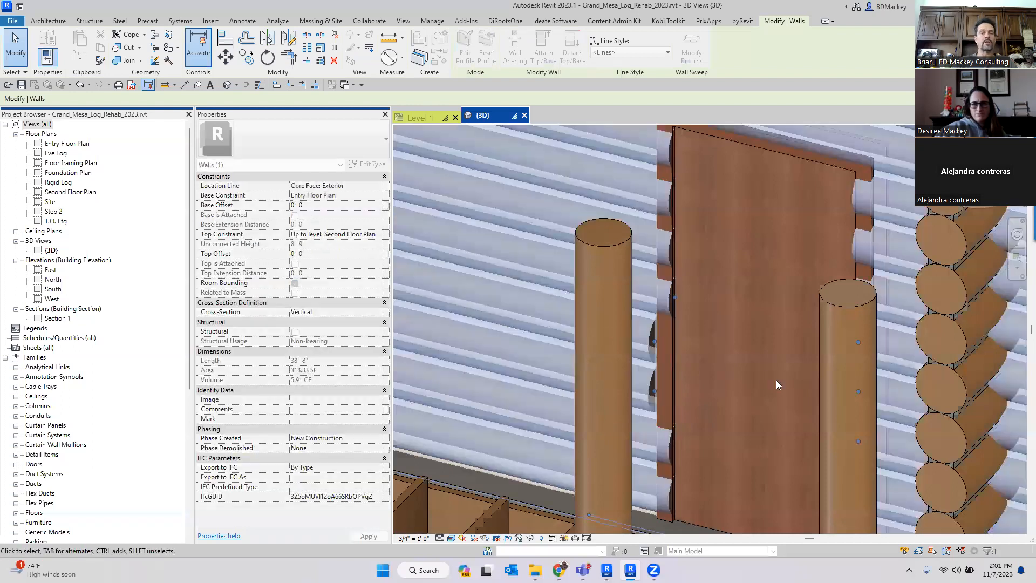
{"action": "key", "text": "Escape"}
- Open a floor joist's type properties and close them without changes
{"action": "scroll", "coordinate": [733, 350], "scroll_direction": "down", "scroll_amount": 4}
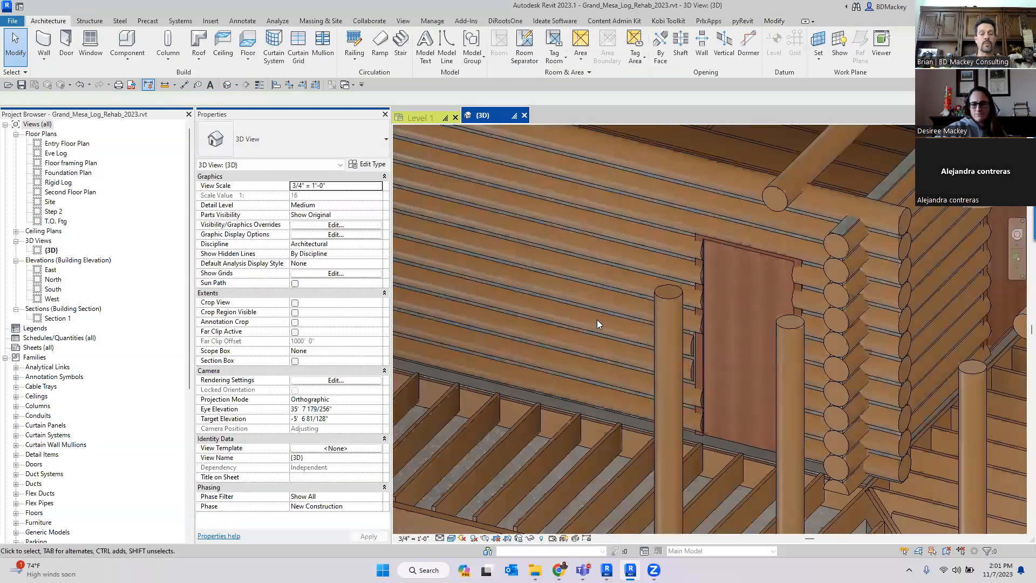
{"action": "double_click", "coordinate": [637, 299]}
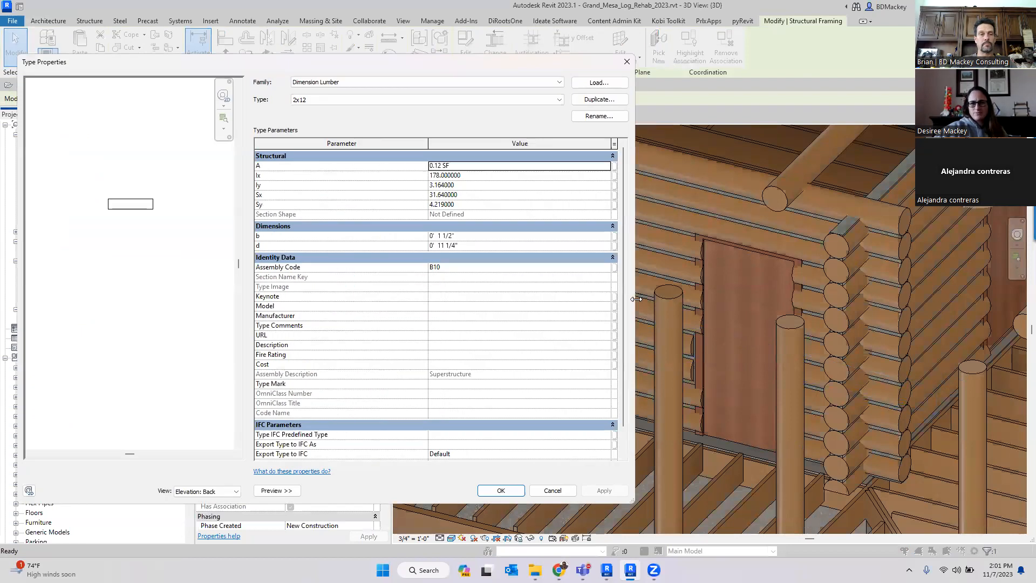
{"action": "left_click", "coordinate": [552, 490]}
{"action": "key", "text": "Escape"}
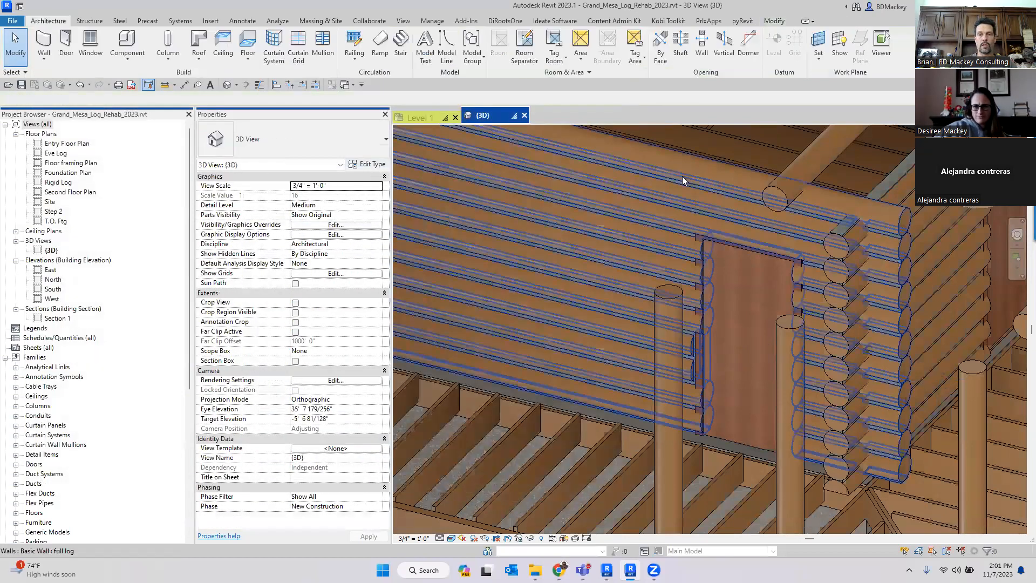
- Set the setback of wall sweeps 20 through 24 to 0' 6" in the full log wall type's structure and accept the changes
{"action": "left_click", "coordinate": [682, 176]}
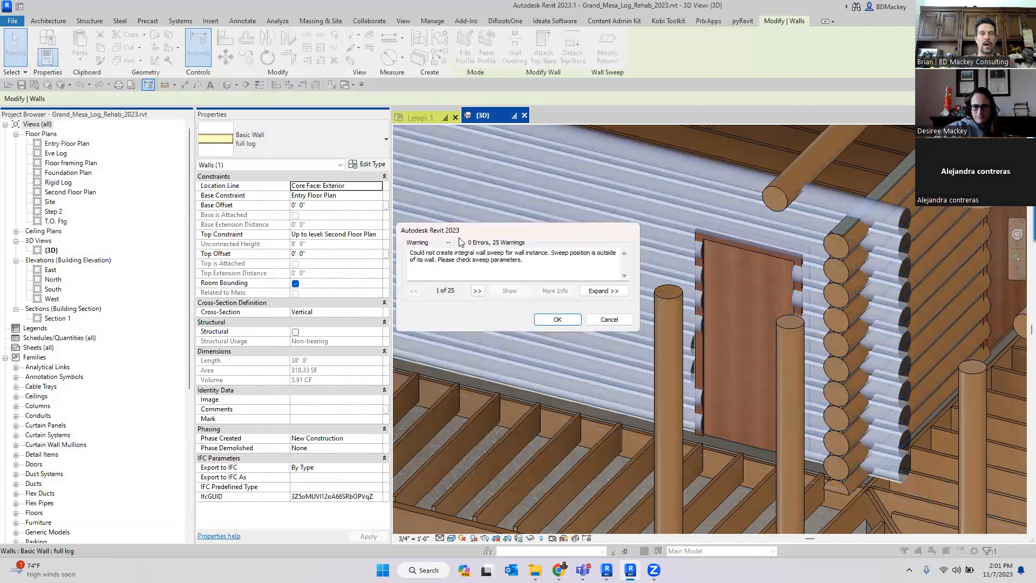
{"action": "left_click", "coordinate": [561, 317]}
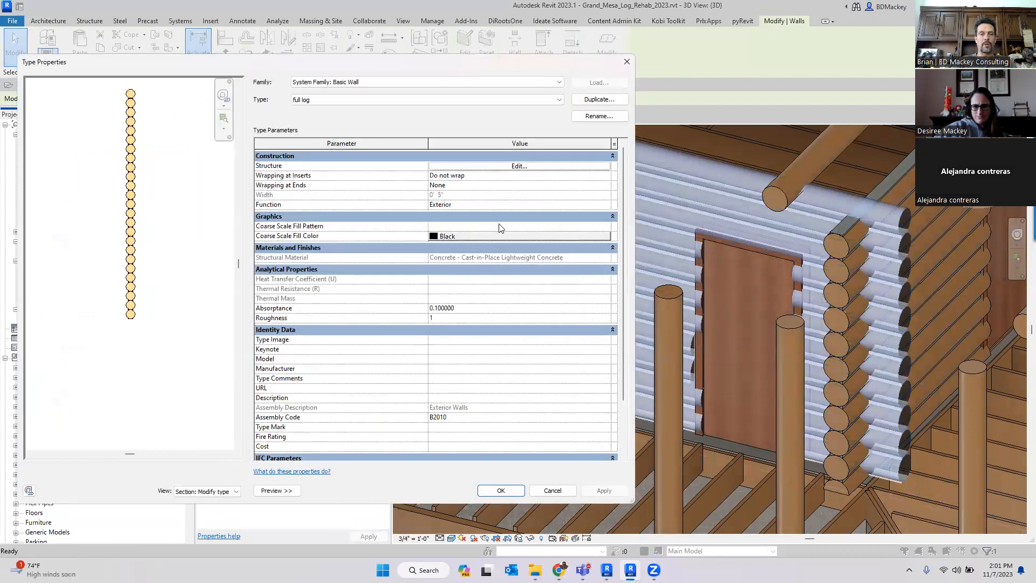
{"action": "left_click", "coordinate": [516, 167]}
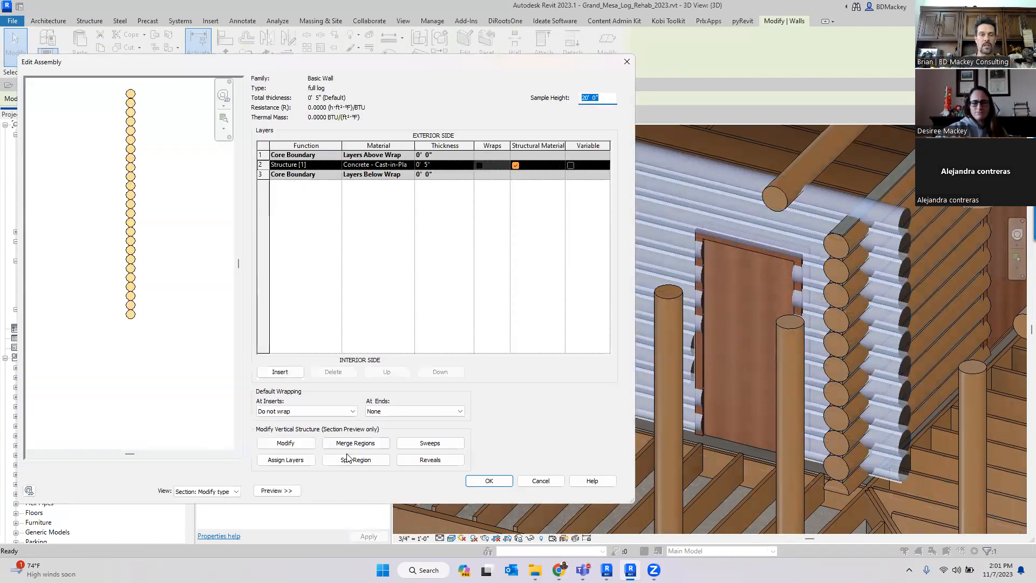
{"action": "left_click", "coordinate": [431, 444]}
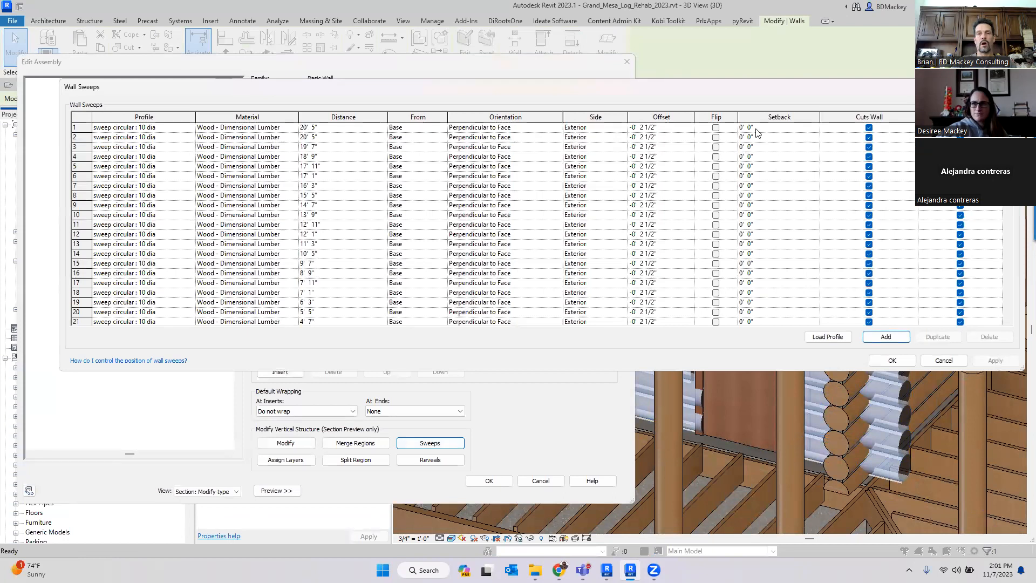
{"action": "left_click", "coordinate": [786, 129]}
{"action": "scroll", "coordinate": [792, 227], "scroll_direction": "down", "scroll_amount": 3}
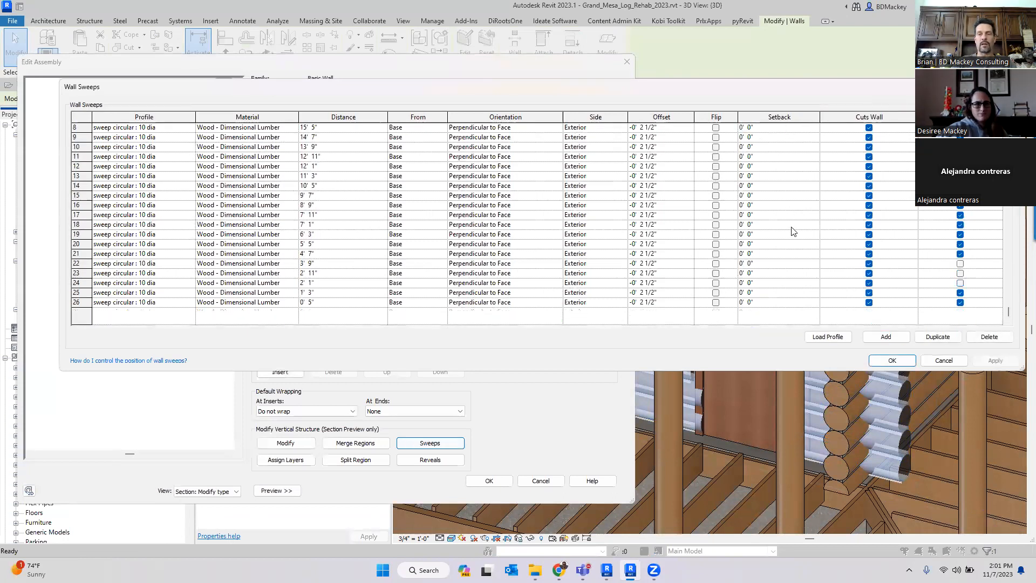
{"action": "left_click", "coordinate": [773, 283]}
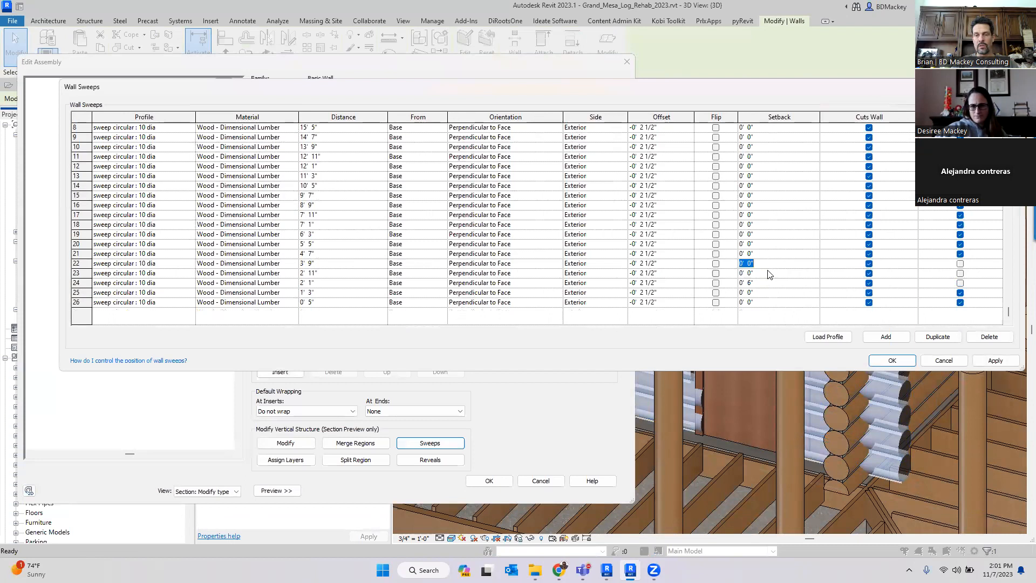
{"action": "left_click", "coordinate": [770, 281]}
{"action": "key", "text": "ctrl+c"}
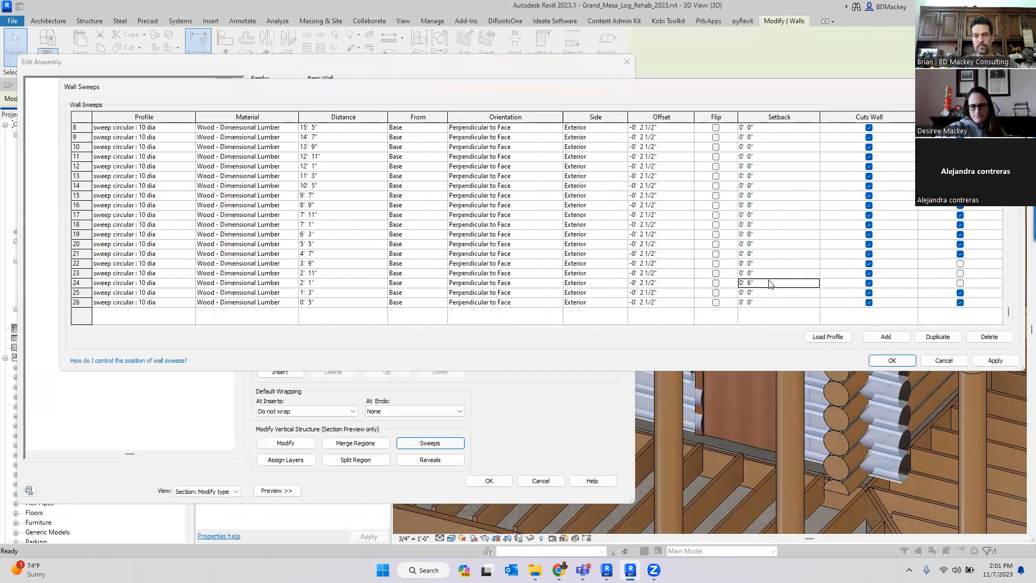
{"action": "left_click", "coordinate": [769, 274]}
{"action": "key", "text": "ctrl+v"}
{"action": "left_click", "coordinate": [769, 264]}
{"action": "key", "text": "ctrl+v"}
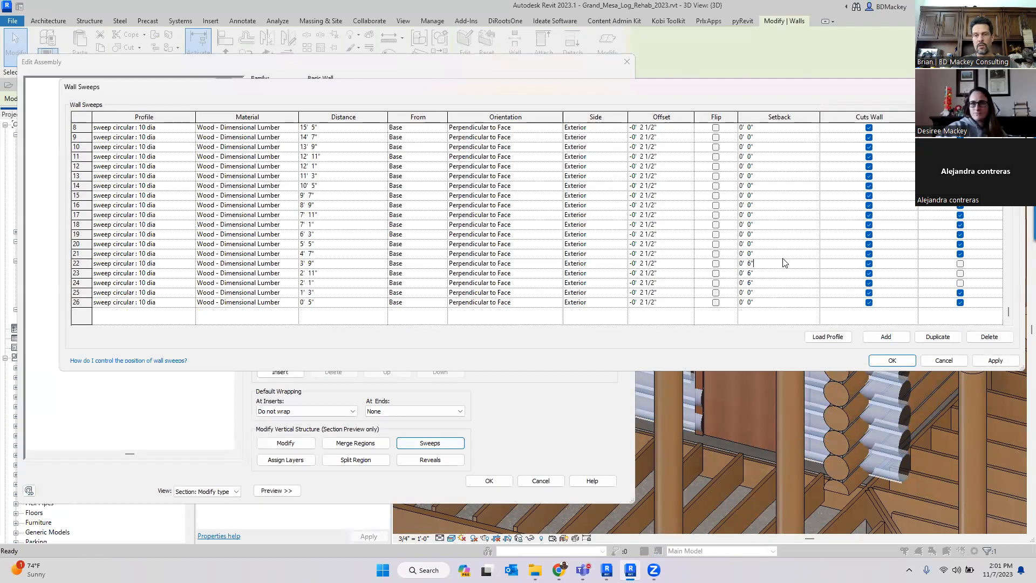
{"action": "left_click", "coordinate": [892, 361]}
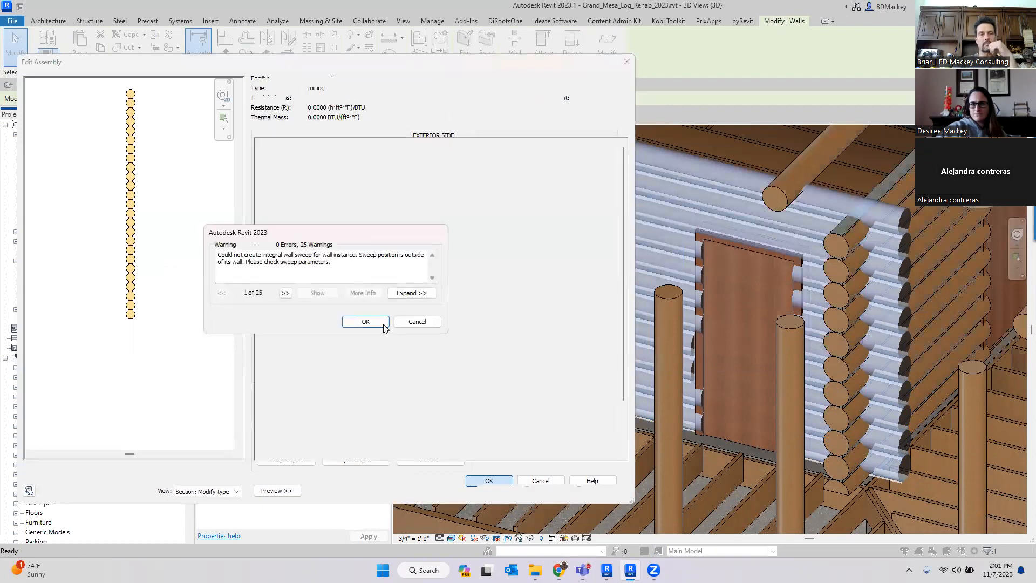
{"action": "left_click", "coordinate": [365, 322]}
{"action": "left_click", "coordinate": [499, 488]}
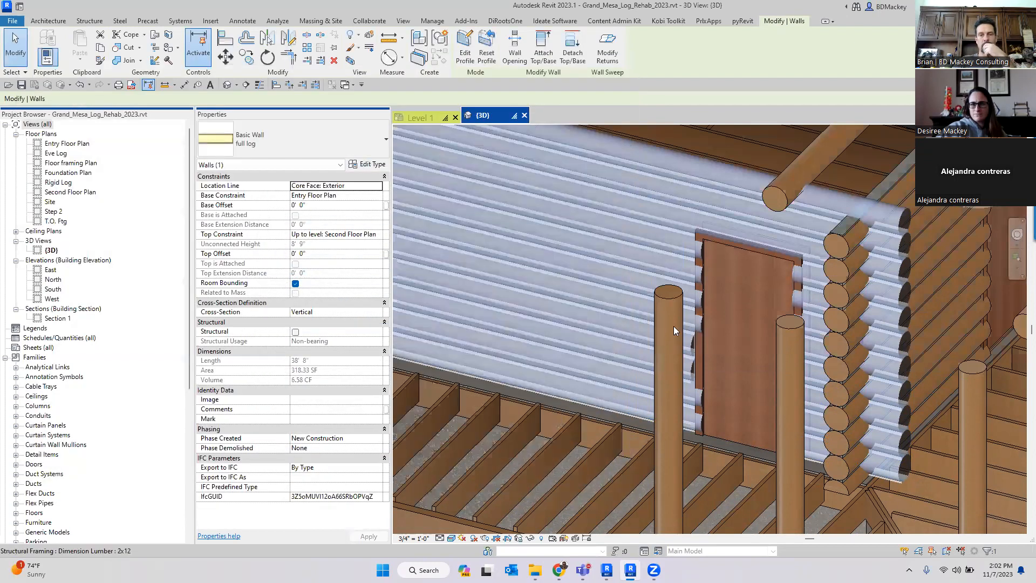
- Zoom around the door opening to inspect the shortened log sweeps
{"action": "scroll", "coordinate": [705, 325], "scroll_direction": "up", "scroll_amount": 5}
{"action": "key", "text": "Escape"}
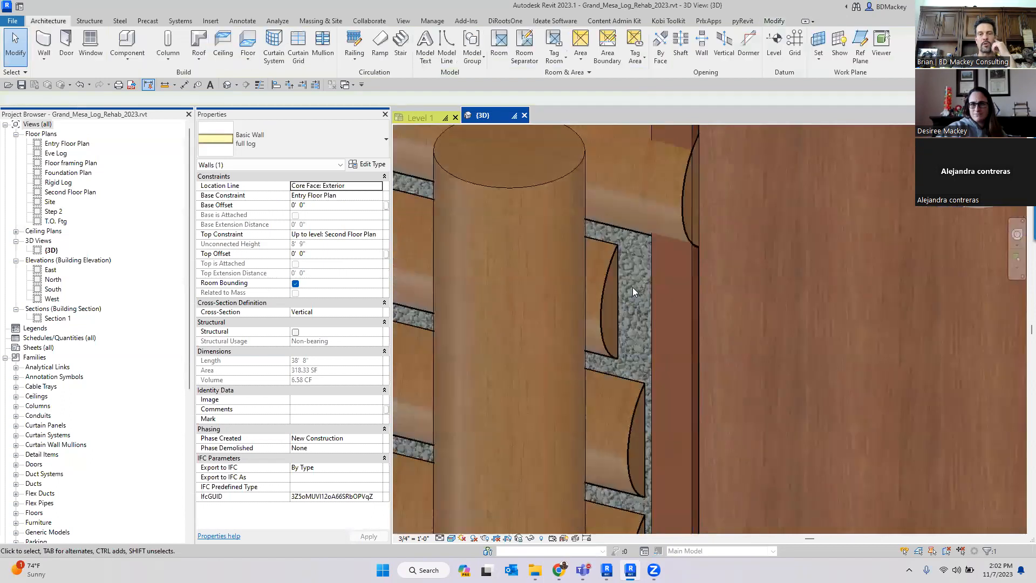
{"action": "scroll", "coordinate": [601, 290], "scroll_direction": "down", "scroll_amount": 3}
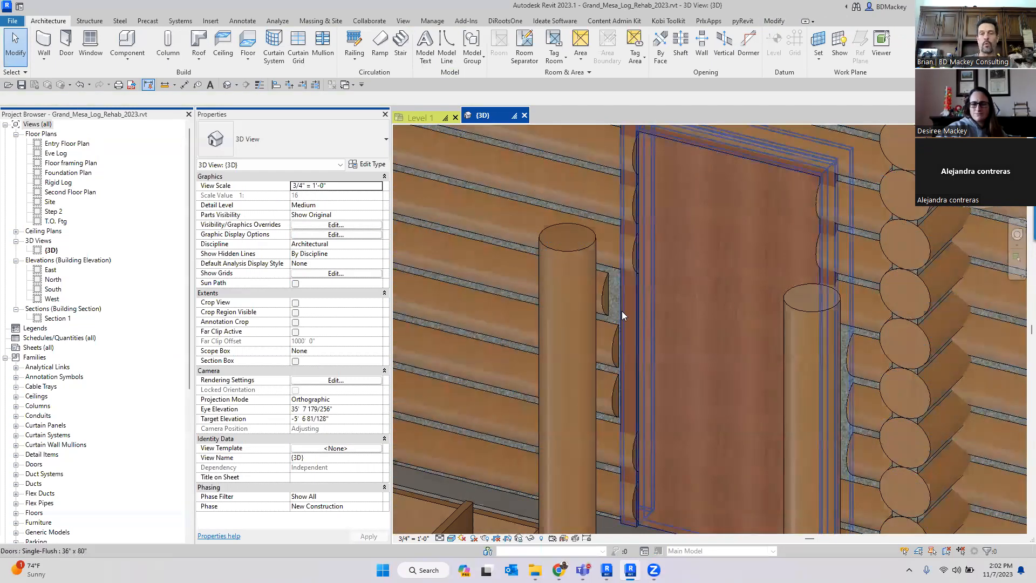
{"action": "scroll", "coordinate": [633, 390], "scroll_direction": "down", "scroll_amount": 1}
{"action": "scroll", "coordinate": [648, 417], "scroll_direction": "down", "scroll_amount": 3}
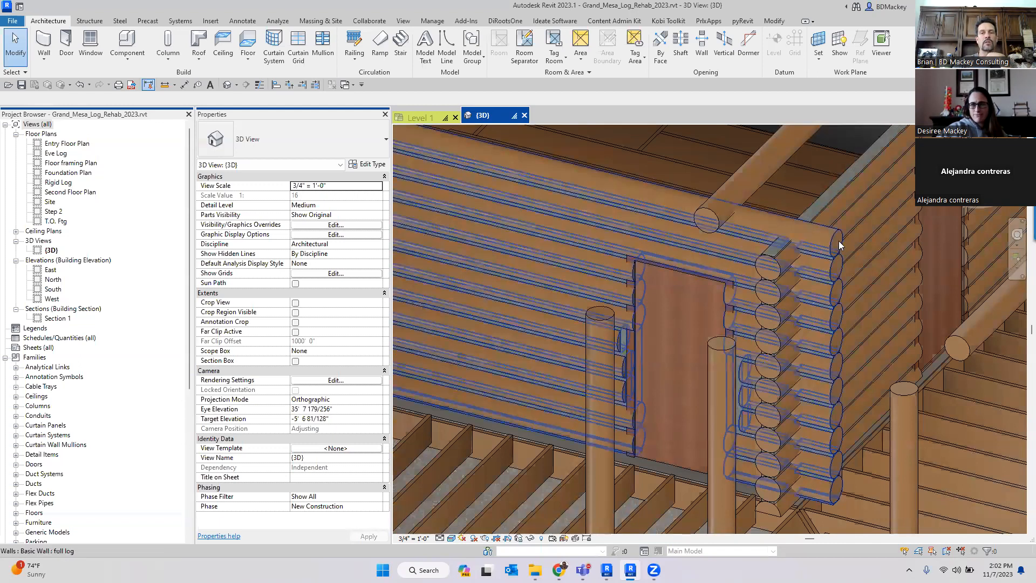
- Select the full log wall and drag several wall sweep ends outward so the logs extend past the corner
{"action": "left_click", "coordinate": [849, 350]}
{"action": "scroll", "coordinate": [849, 354], "scroll_direction": "up", "scroll_amount": 5}
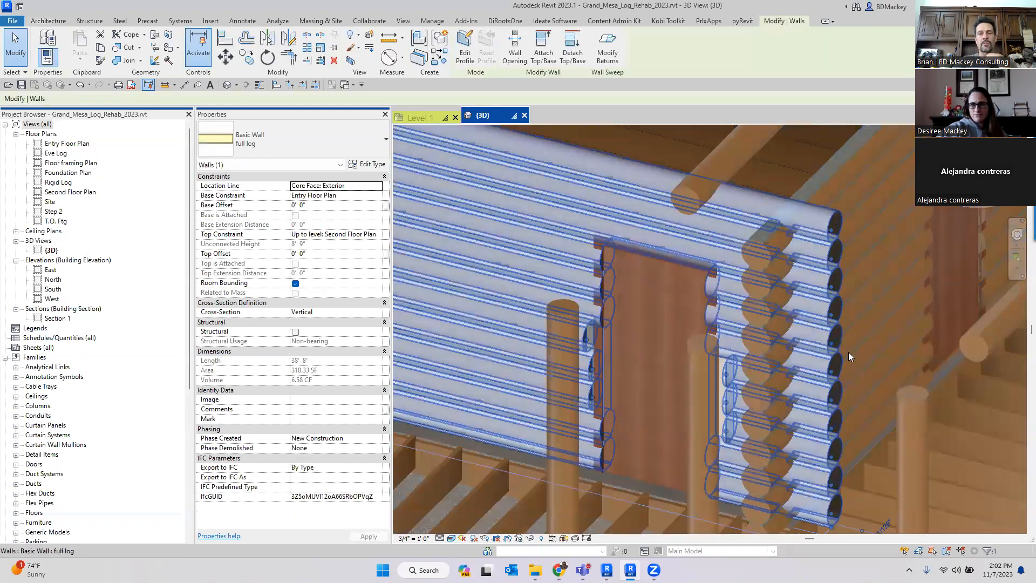
{"action": "middle_click_drag", "start_coordinate": [844, 377], "coordinate": [774, 423]}
{"action": "middle_click_drag", "start_coordinate": [752, 154], "coordinate": [739, 340]}
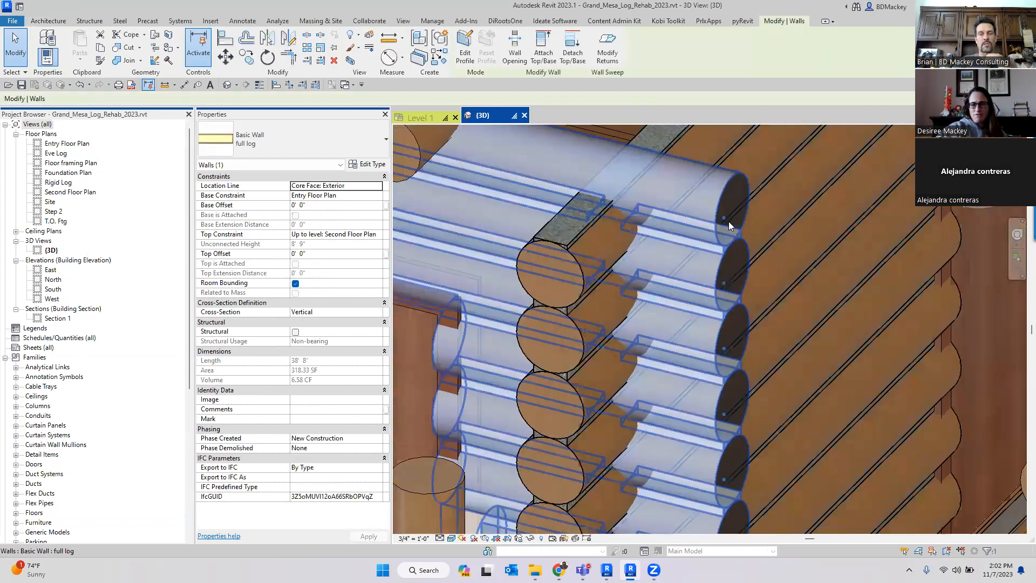
{"action": "left_click_drag", "start_coordinate": [724, 218], "coordinate": [879, 256]}
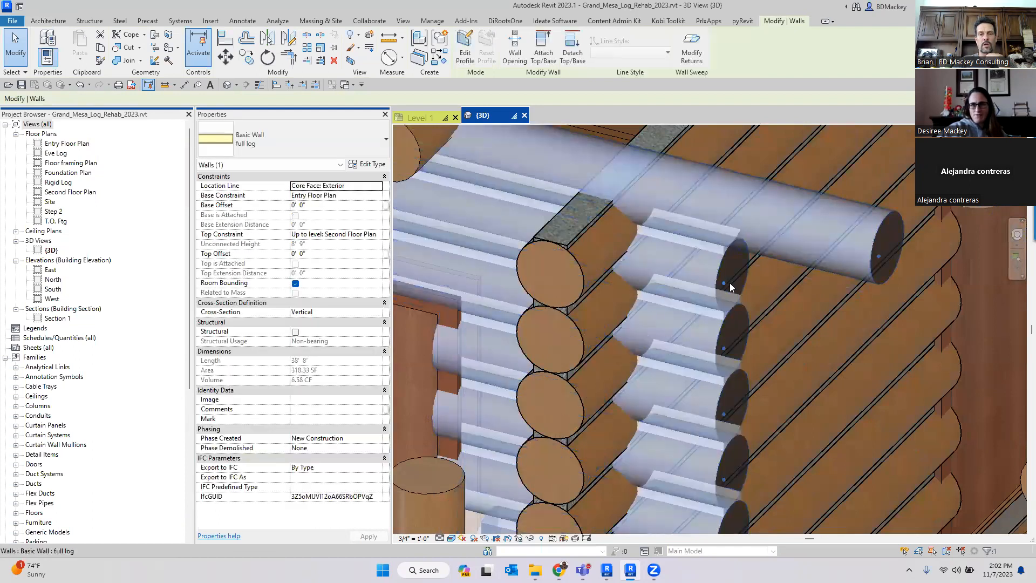
{"action": "left_click_drag", "start_coordinate": [798, 304], "coordinate": [805, 307]}
{"action": "left_click_drag", "start_coordinate": [725, 350], "coordinate": [765, 361]}
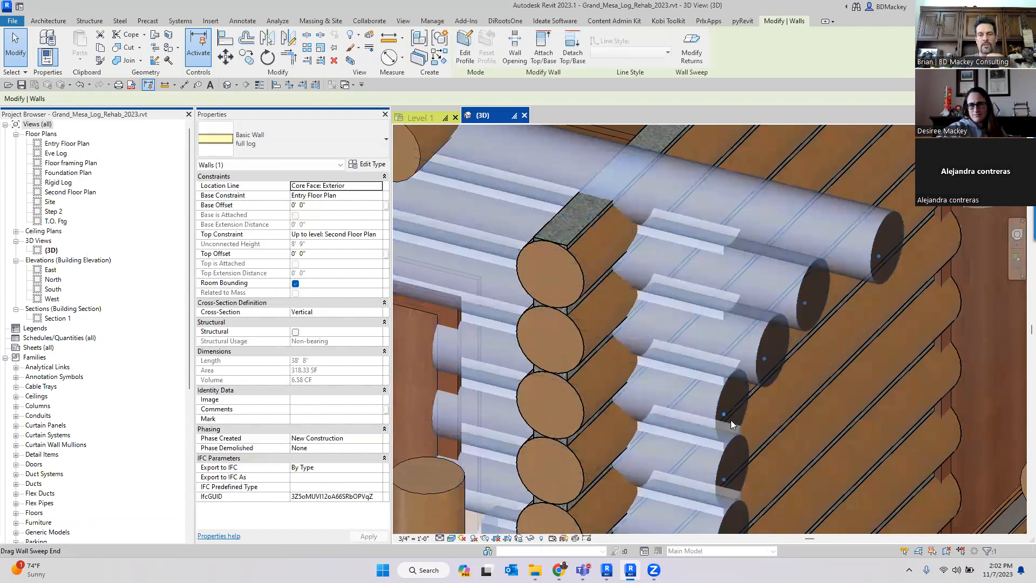
{"action": "left_click_drag", "start_coordinate": [726, 416], "coordinate": [745, 419]}
- Orbit and zoom the 3D view to inspect the log walls at other corners
{"action": "scroll", "coordinate": [789, 358], "scroll_direction": "down", "scroll_amount": 6}
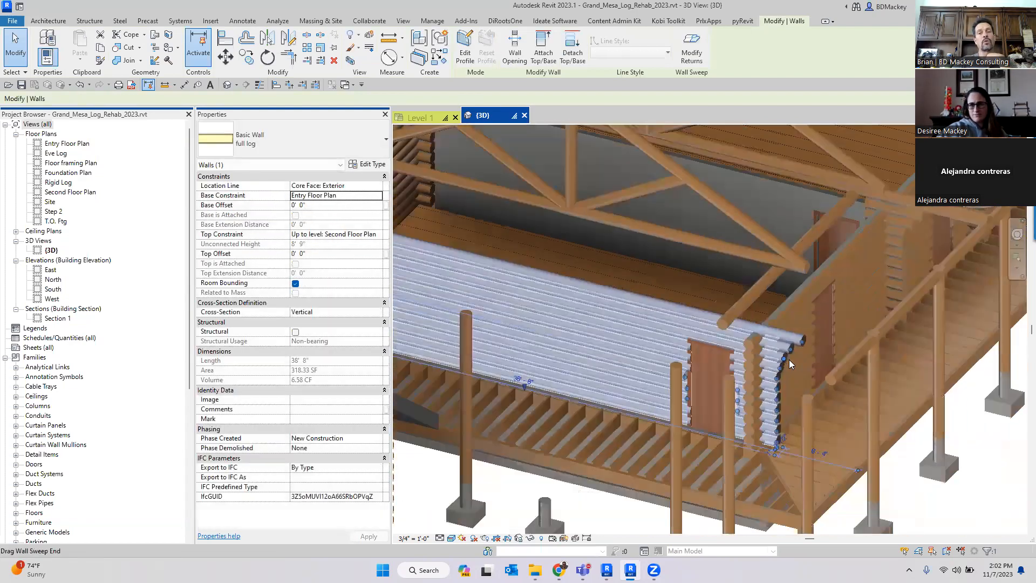
{"action": "middle_click_drag", "start_coordinate": [705, 444], "coordinate": [643, 453], "text": "shift"}
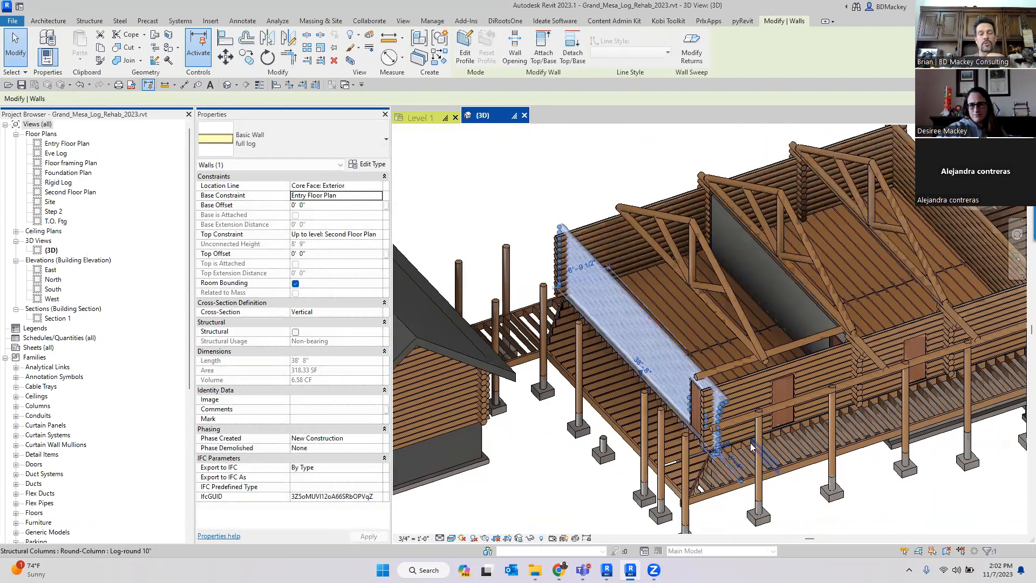
{"action": "scroll", "coordinate": [725, 446], "scroll_direction": "up", "scroll_amount": 3}
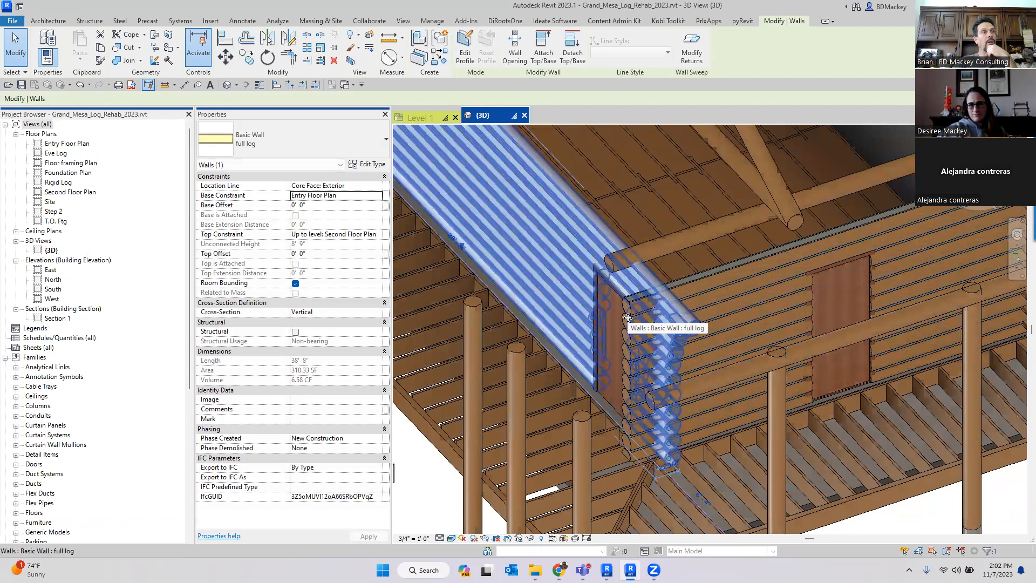
{"action": "scroll", "coordinate": [628, 318], "scroll_direction": "down", "scroll_amount": 5}
{"action": "left_click", "coordinate": [726, 443]}
{"action": "middle_click_drag", "start_coordinate": [726, 443], "coordinate": [1015, 458], "text": "shift"}
{"action": "scroll", "coordinate": [602, 385], "scroll_direction": "up", "scroll_amount": 6}
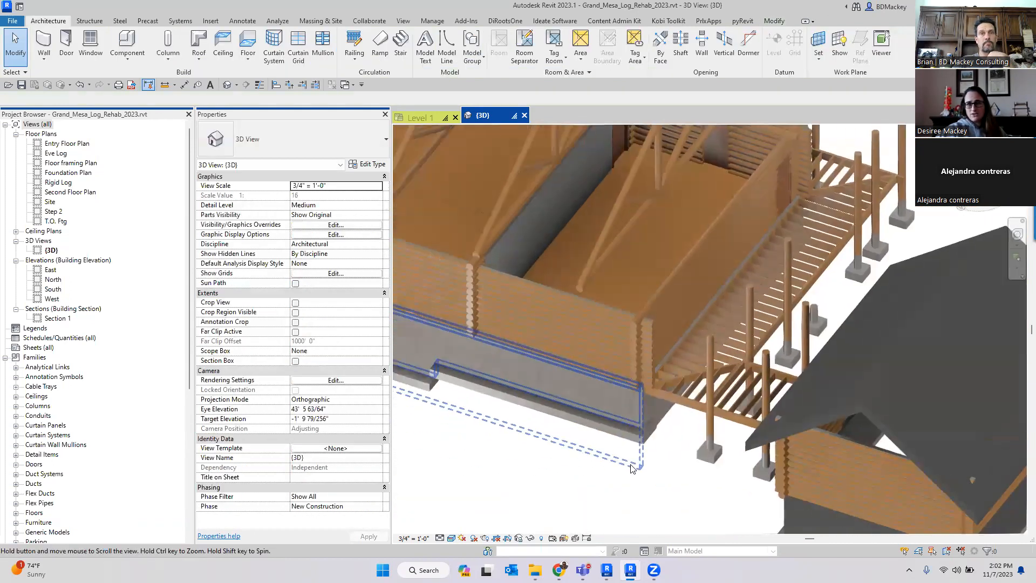
{"action": "scroll", "coordinate": [620, 323], "scroll_direction": "up", "scroll_amount": 5}
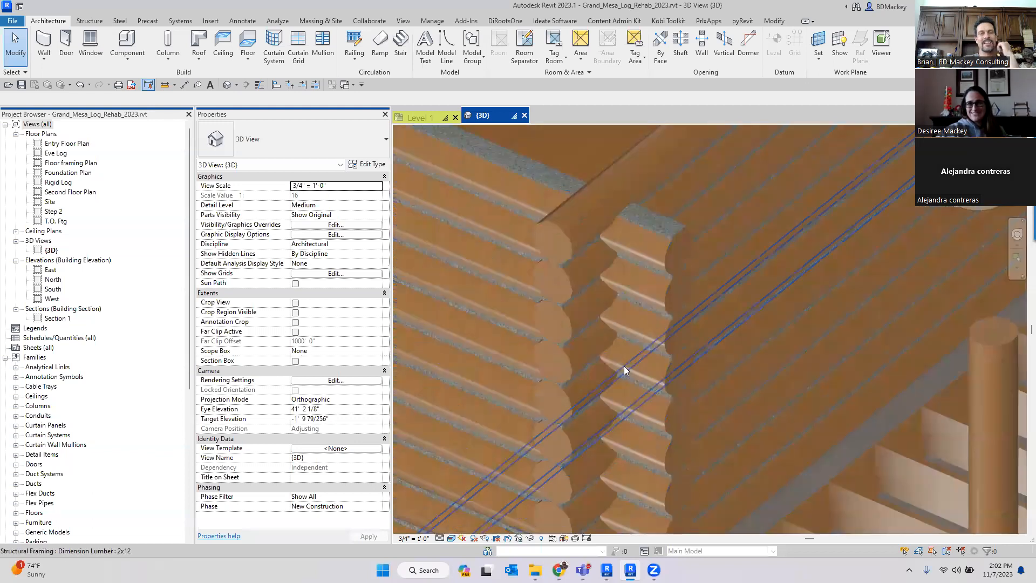
- Select the half log walls at the lower corner to inspect them, then clear the selection
{"action": "left_click", "coordinate": [606, 427]}
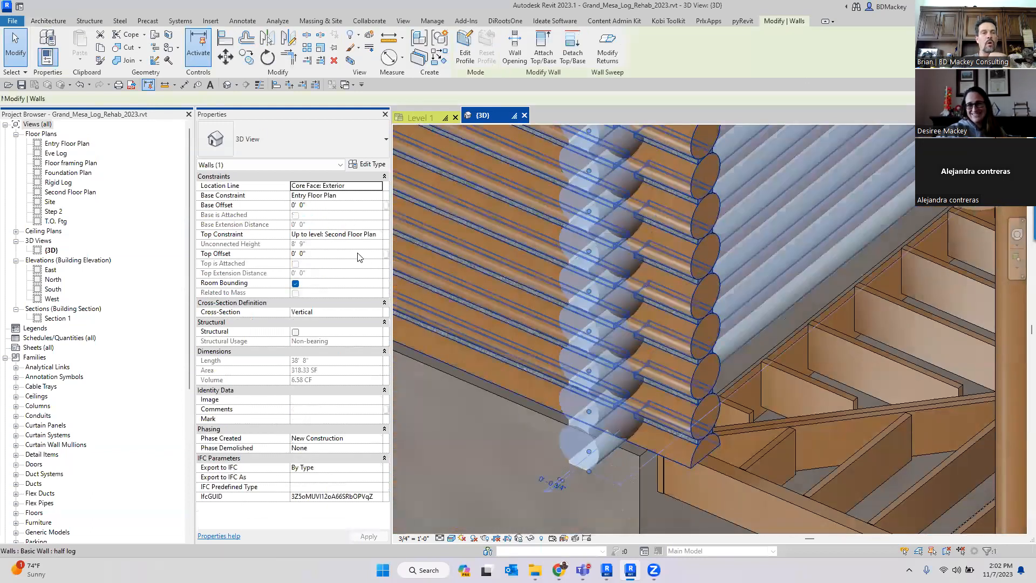
{"action": "key", "text": "ctrl"}
{"action": "key", "text": "ctrl"}
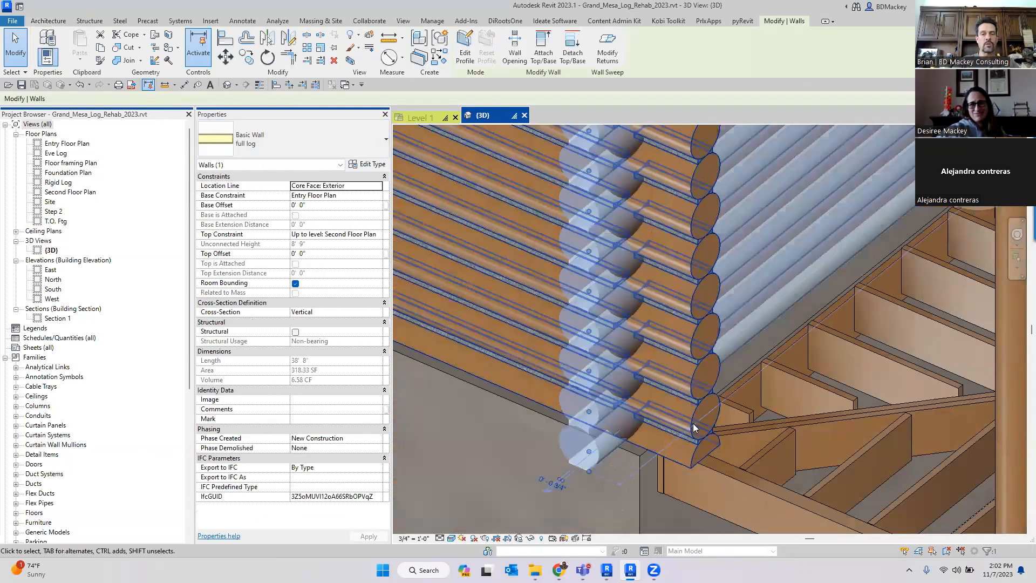
{"action": "key", "text": "ctrl"}
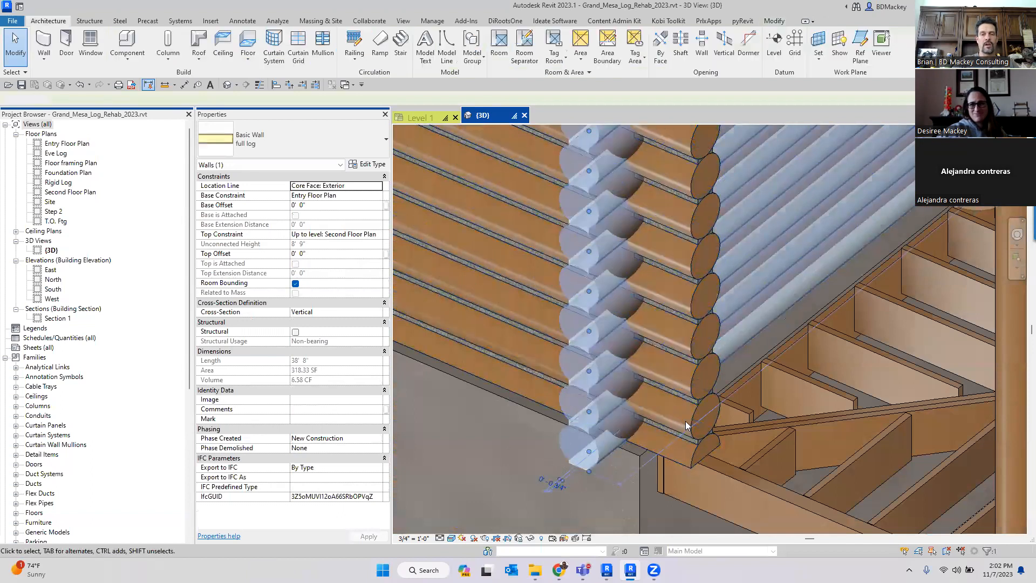
{"action": "key", "text": "Escape"}
{"action": "left_click", "coordinate": [696, 458]}
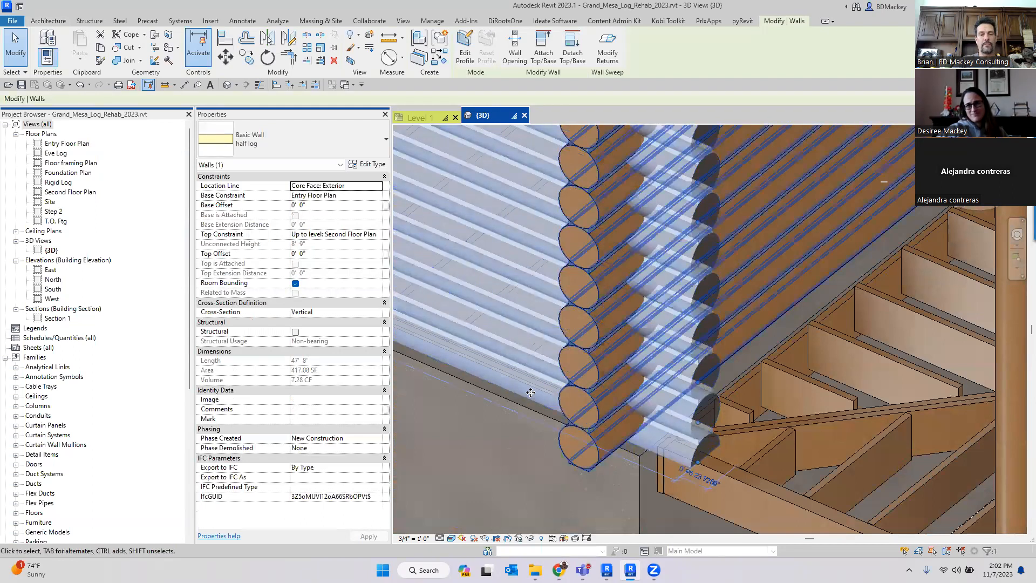
{"action": "key", "text": "Escape"}
- Examine the concrete foundation wall beneath the log walls, then deselect it
{"action": "middle_click_drag", "start_coordinate": [635, 382], "coordinate": [670, 229], "text": "shift"}
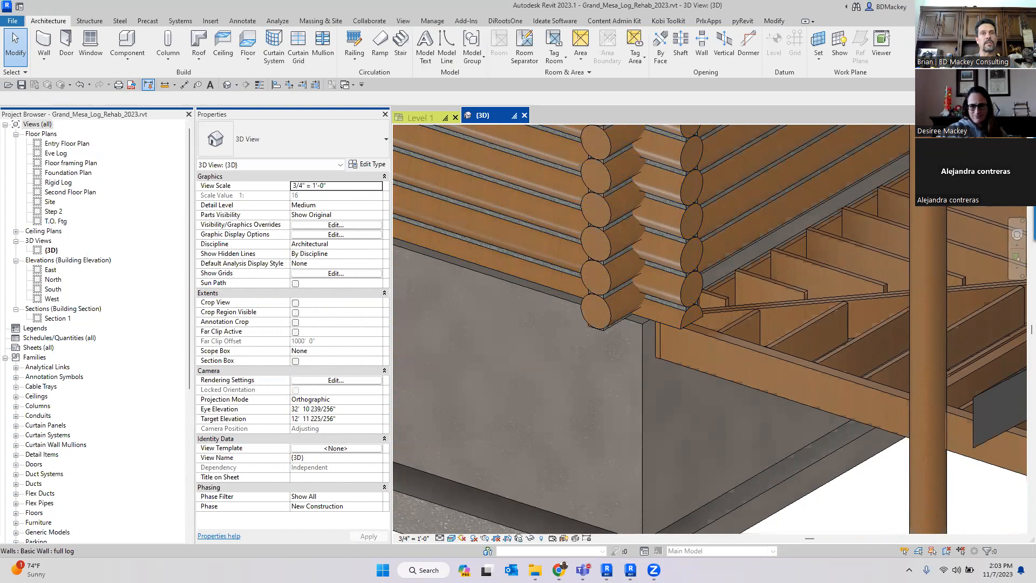
{"action": "scroll", "coordinate": [687, 253], "scroll_direction": "down", "scroll_amount": 3}
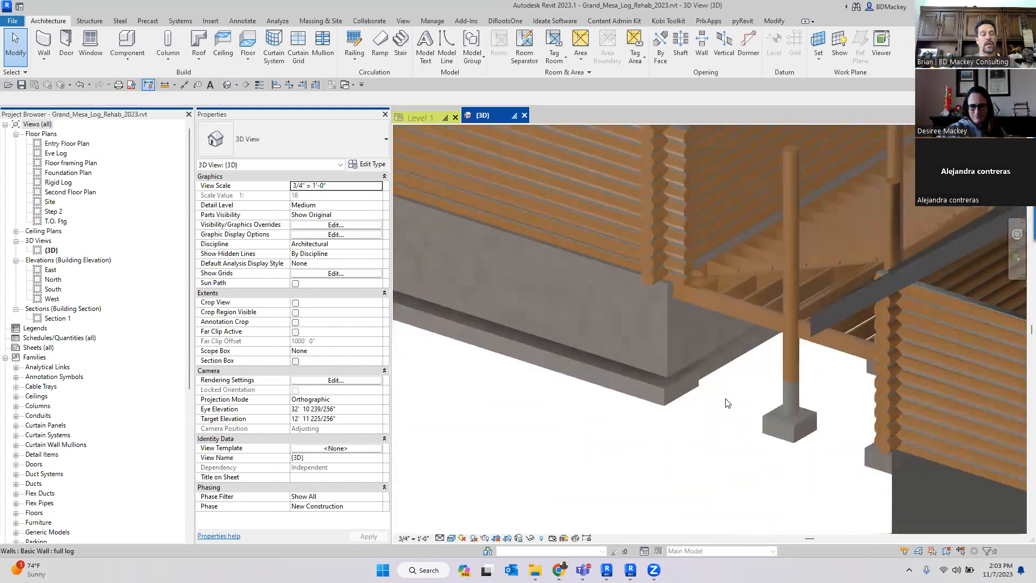
{"action": "scroll", "coordinate": [701, 419], "scroll_direction": "down", "scroll_amount": 2}
{"action": "middle_click_drag", "start_coordinate": [624, 423], "coordinate": [679, 429], "text": "shift"}
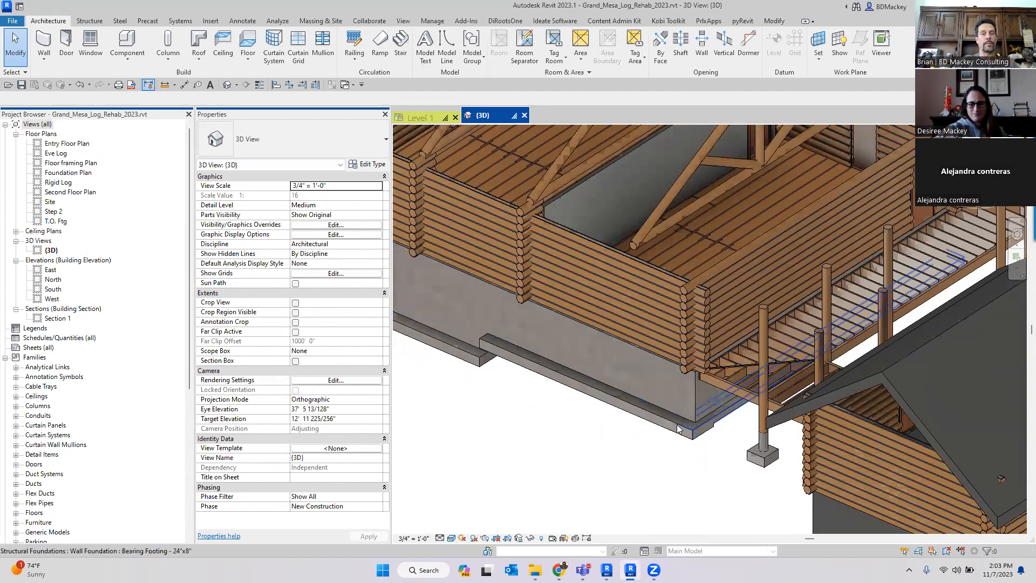
{"action": "left_click", "coordinate": [490, 340]}
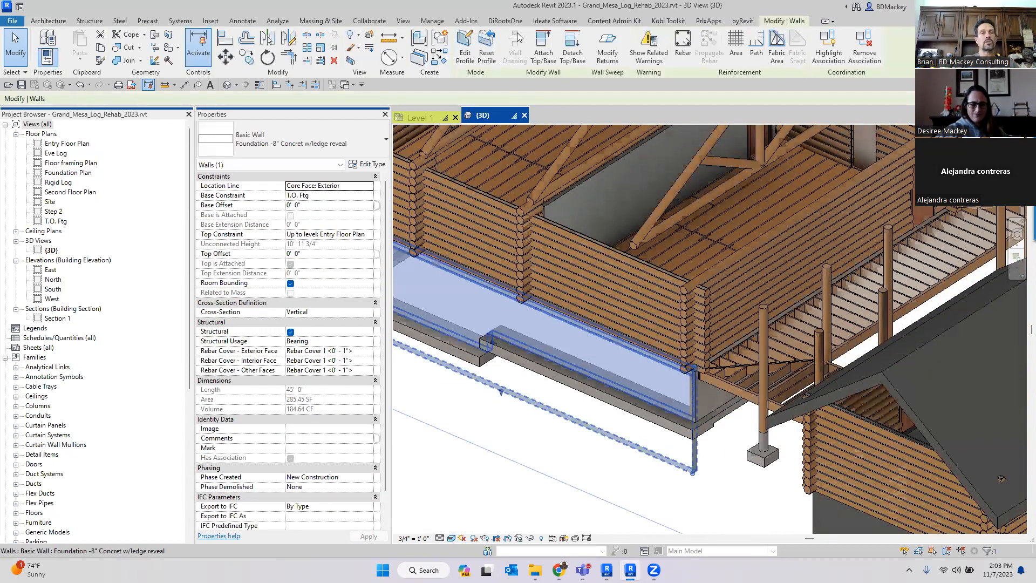
{"action": "left_click", "coordinate": [554, 472]}
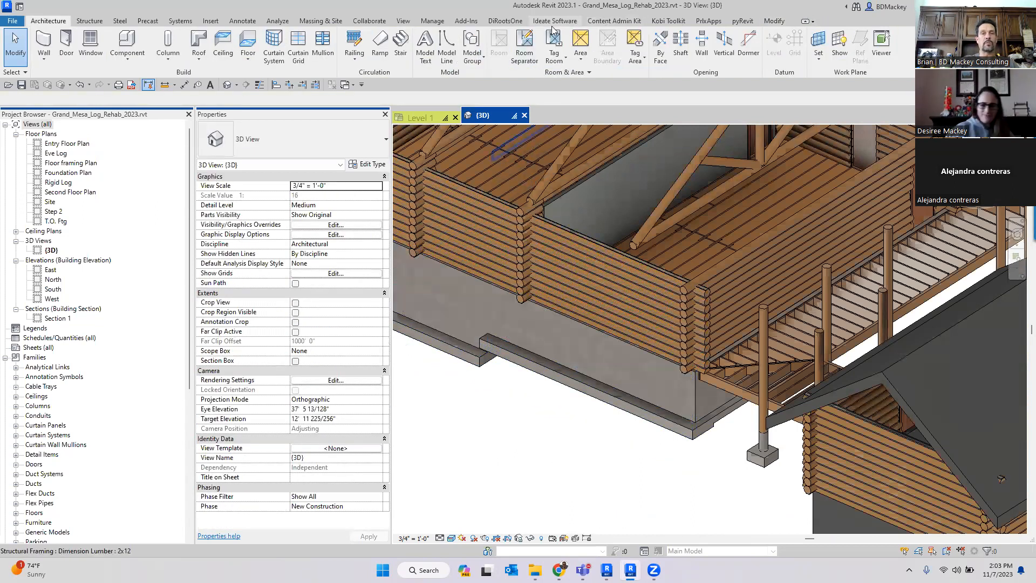
- Review the Collaborate tab tools and the File menu's Save As options for the log rehab project
{"action": "left_click", "coordinate": [360, 24]}
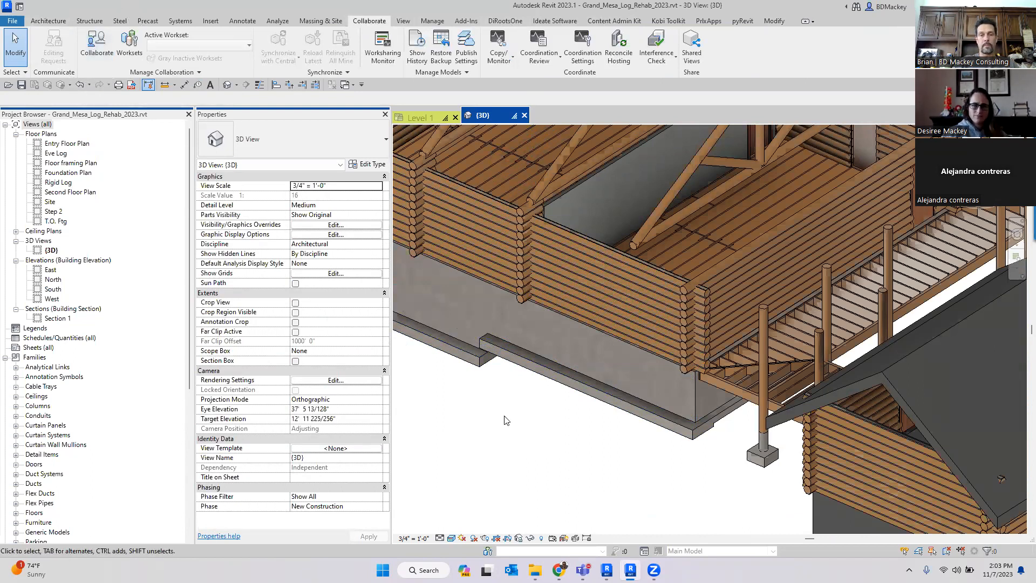
{"action": "scroll", "coordinate": [507, 420], "scroll_direction": "down", "scroll_amount": 3}
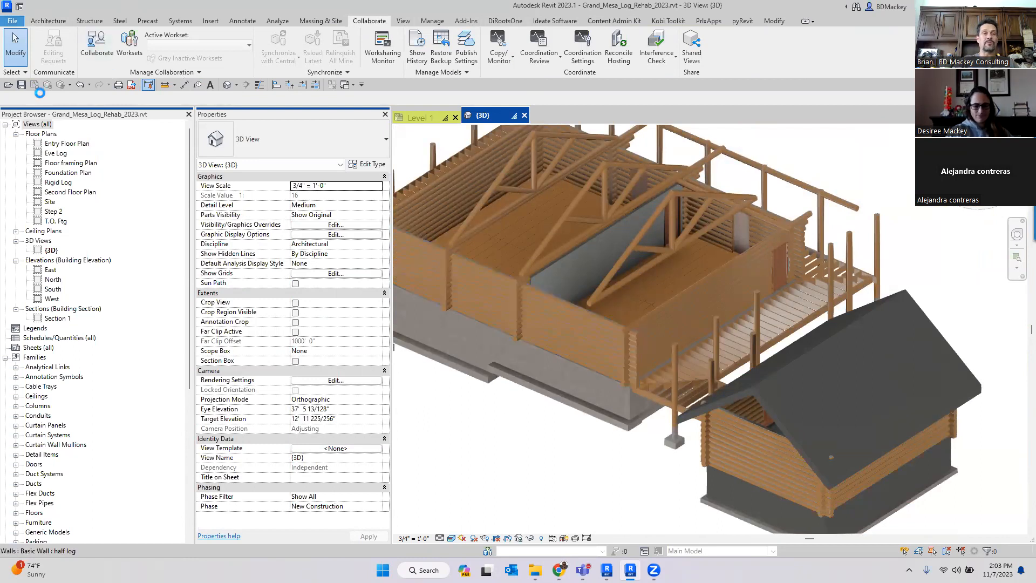
{"action": "left_click", "coordinate": [13, 20]}
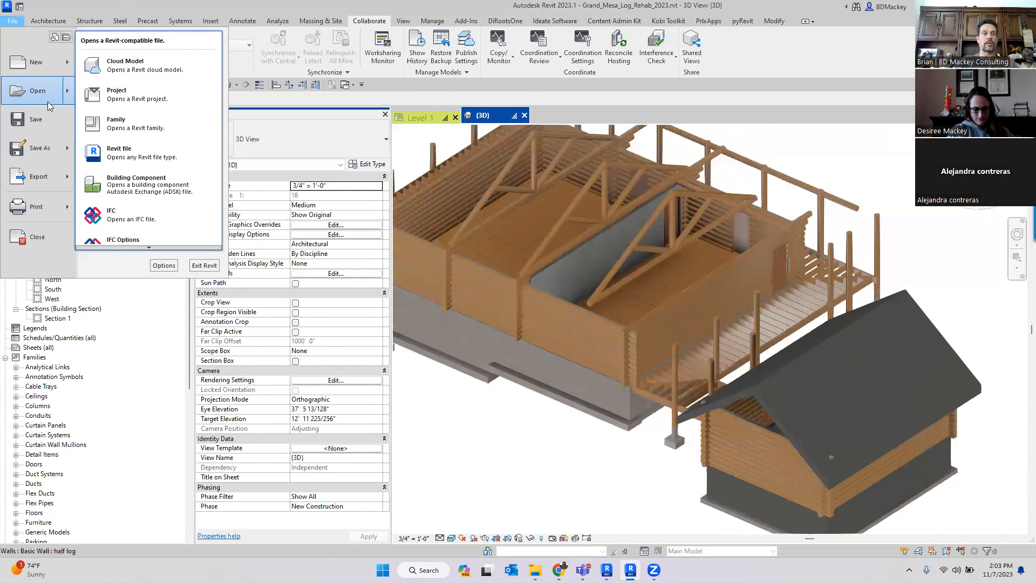
{"action": "mouse_move", "coordinate": [67, 153]}
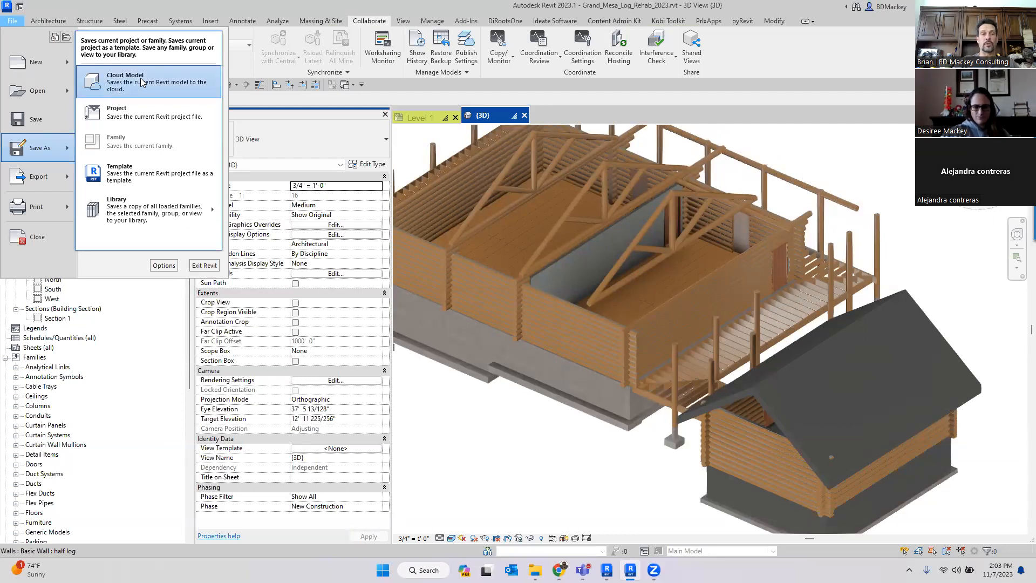
{"action": "left_click", "coordinate": [517, 459]}
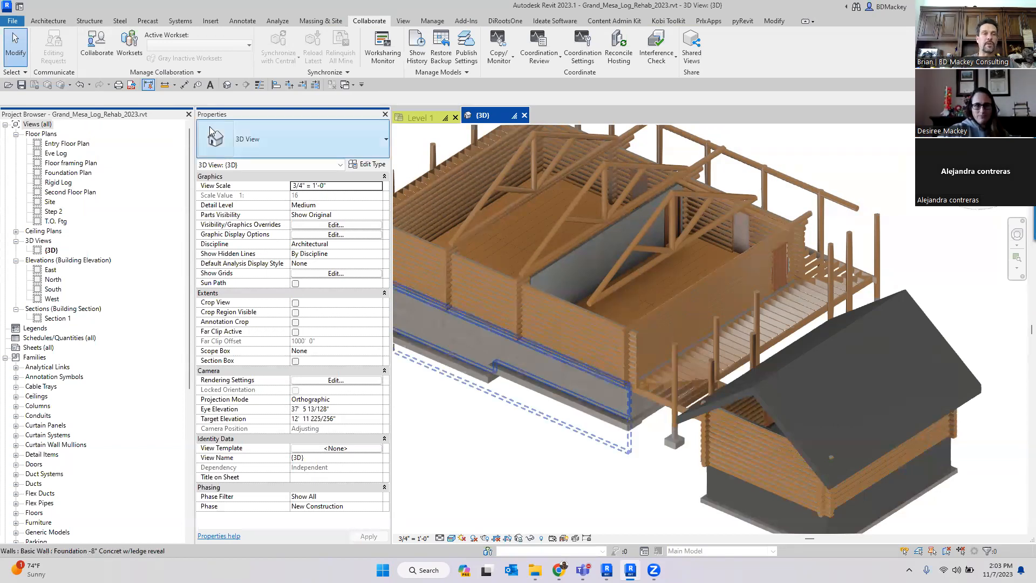
- Go to the Revit Home screen and look over the recent model and family files
{"action": "left_click", "coordinate": [20, 6]}
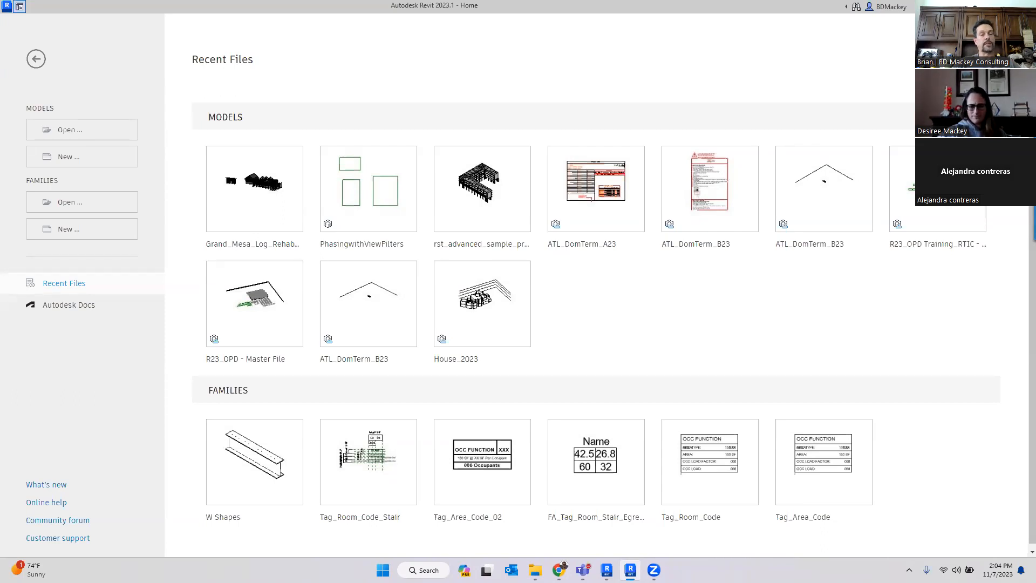
{"action": "scroll", "coordinate": [625, 293], "scroll_direction": "down", "scroll_amount": 1}
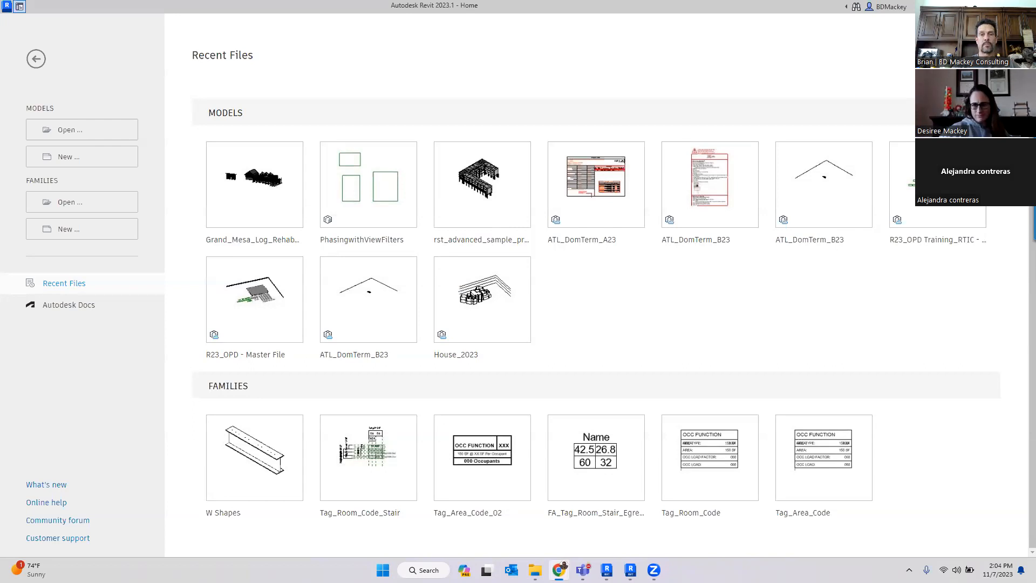
- Switch to Chrome, arrange its window, and view the open BIM 360 and Autodesk Docs model tabs
{"action": "left_click_drag", "start_coordinate": [1035, 32], "coordinate": [646, 59]}
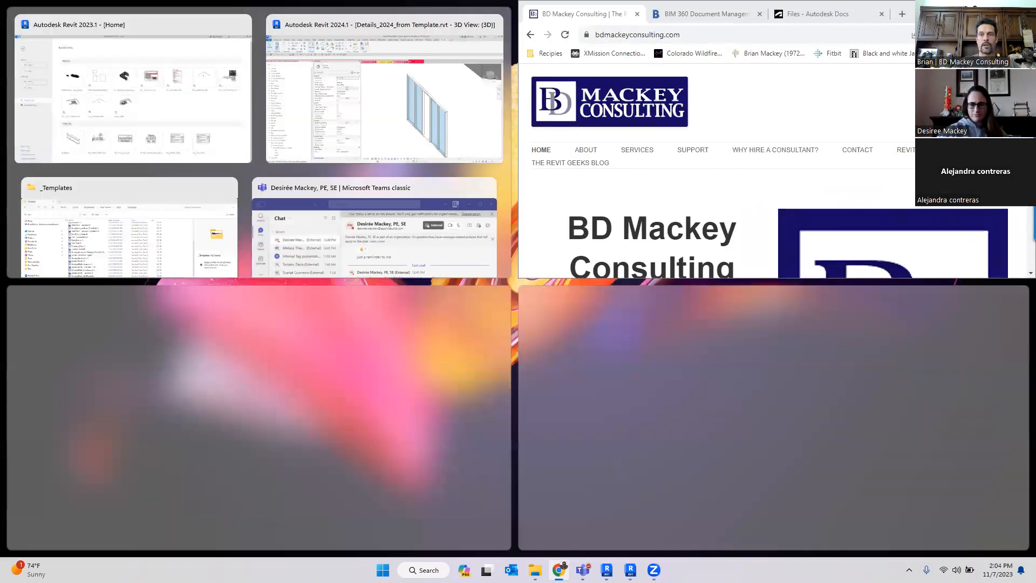
{"action": "left_click", "coordinate": [699, 265]}
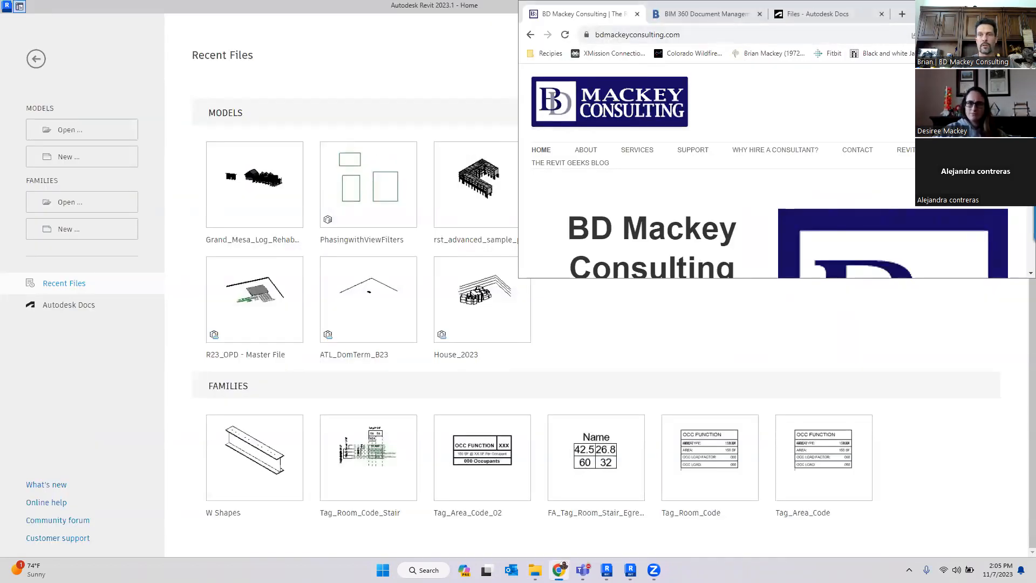
{"action": "left_click_drag", "start_coordinate": [929, 11], "coordinate": [923, 11]}
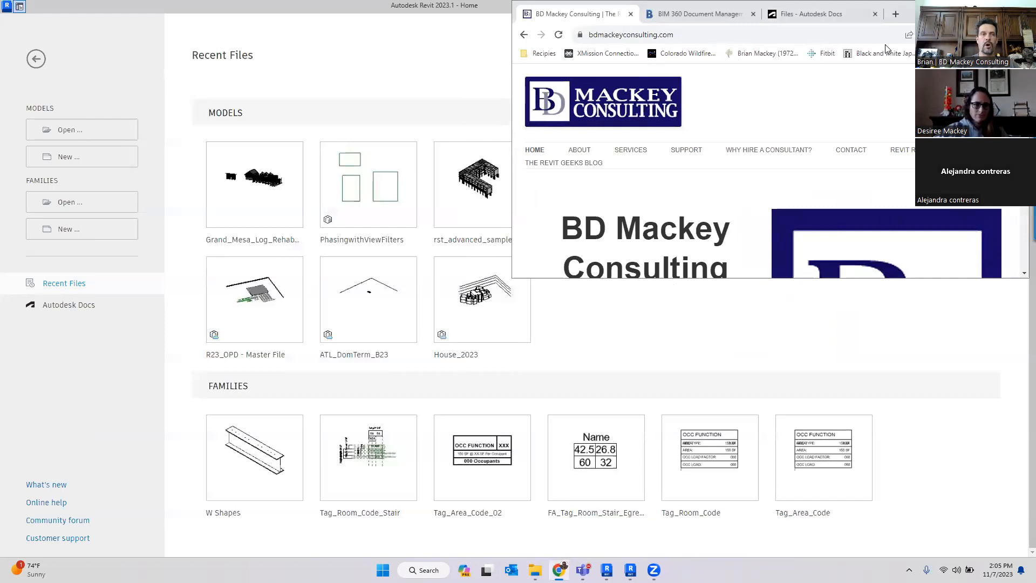
{"action": "left_click_drag", "start_coordinate": [885, 44], "coordinate": [782, 32]}
{"action": "left_click", "coordinate": [200, 33]}
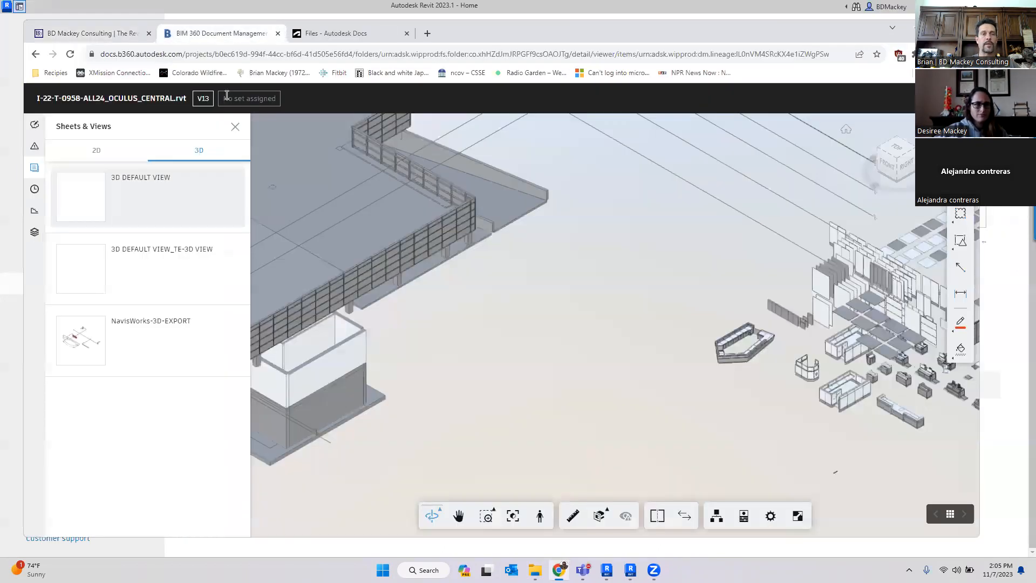
{"action": "left_click", "coordinate": [371, 35]}
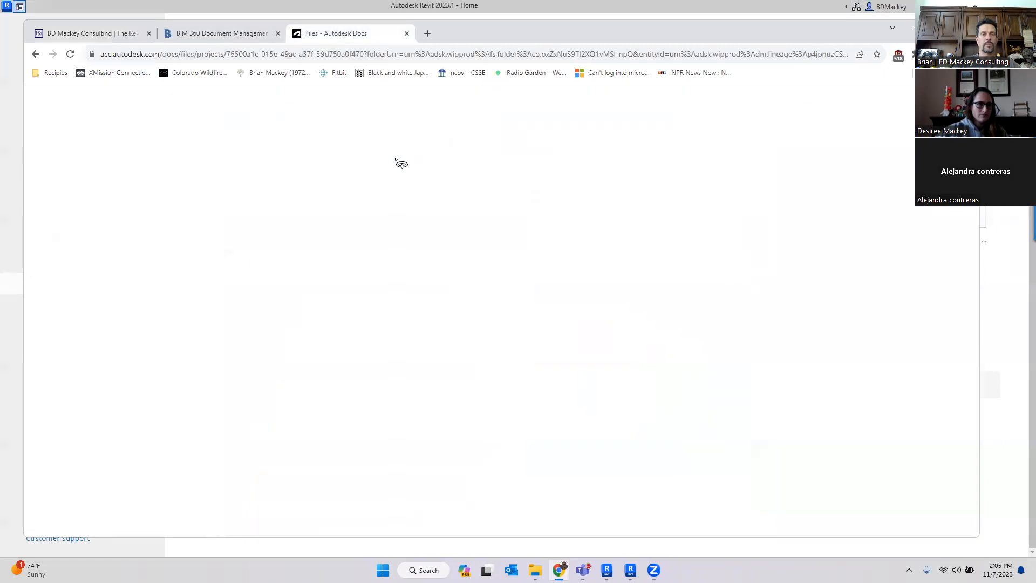
- Open Autodesk Construction Cloud in a new tab and open the BNA CCA project's files
{"action": "left_click", "coordinate": [427, 33]}
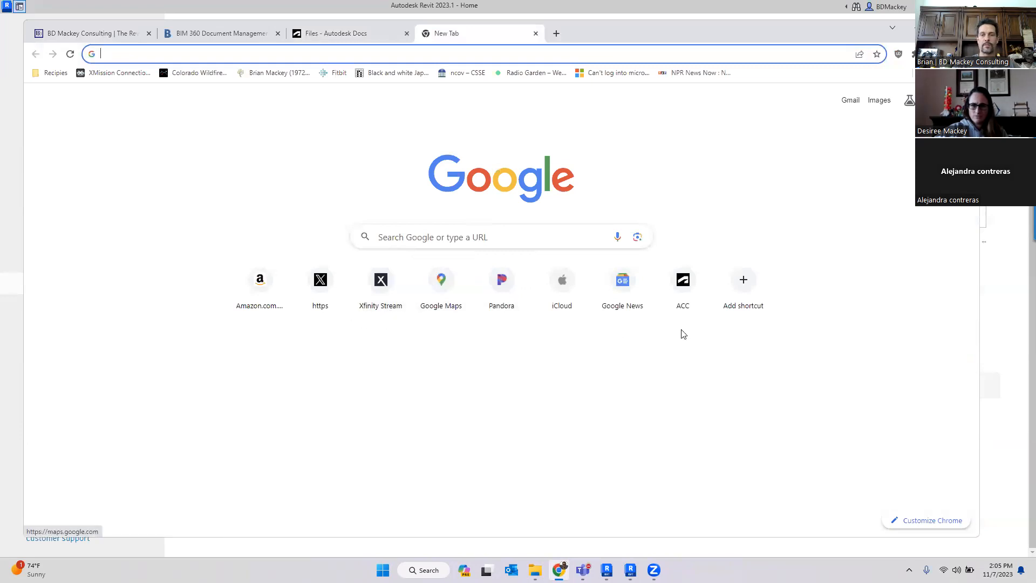
{"action": "left_click", "coordinate": [679, 310]}
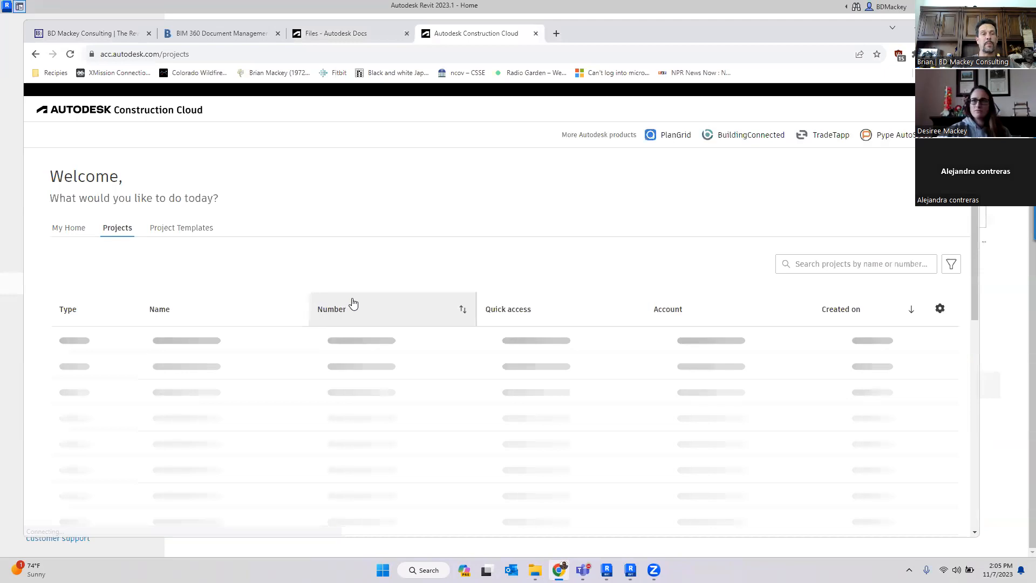
{"action": "scroll", "coordinate": [432, 351], "scroll_direction": "down", "scroll_amount": 2}
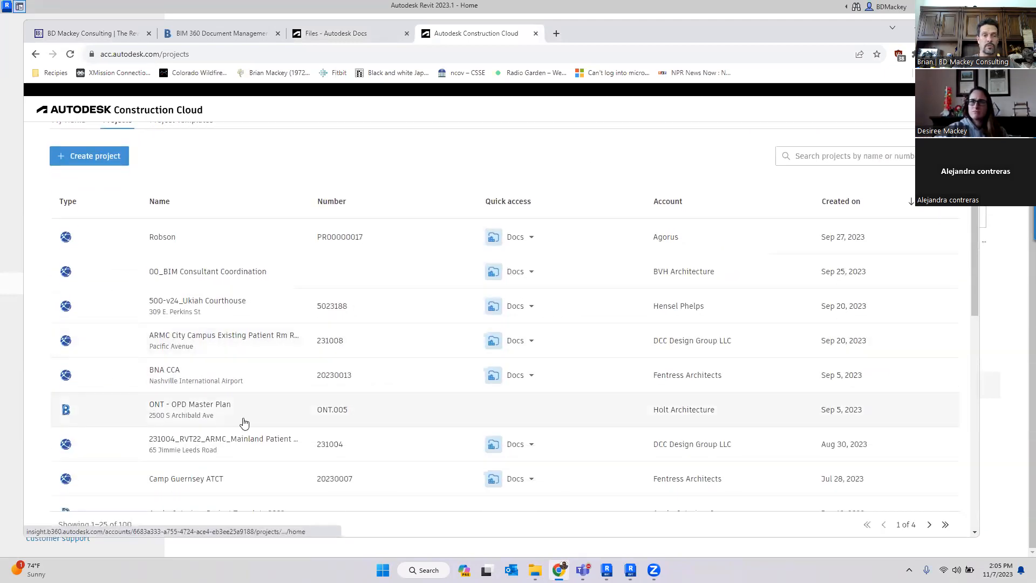
{"action": "left_click", "coordinate": [167, 372]}
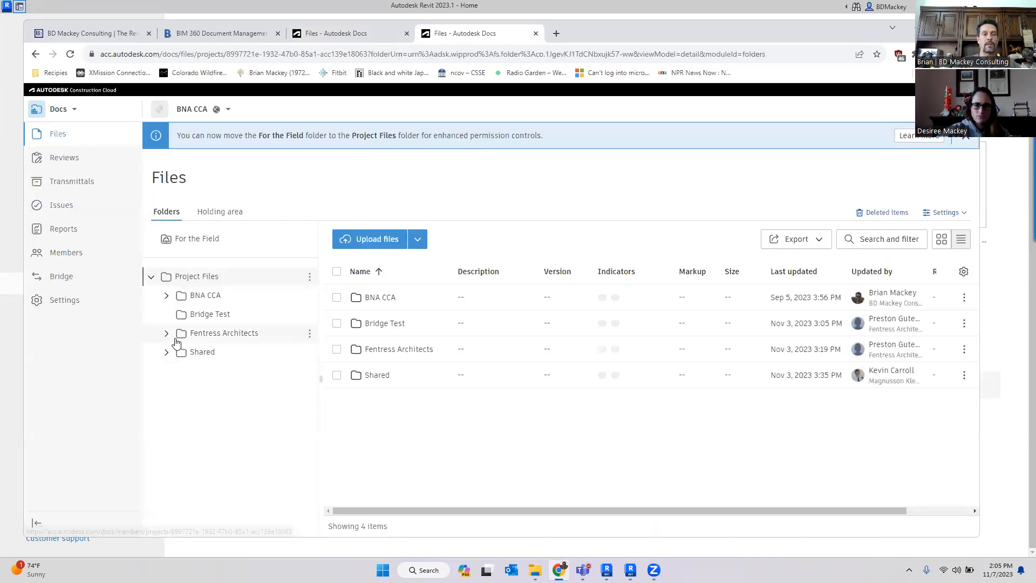
- Expand the project folder tree to browse the Fentress Architects and BNA CCA folders
{"action": "left_click", "coordinate": [167, 334]}
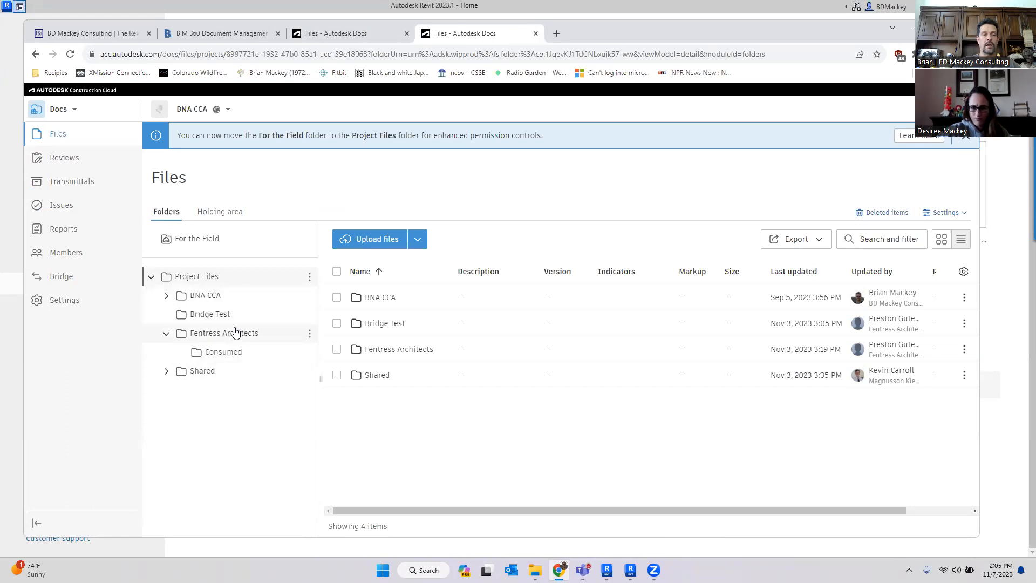
{"action": "left_click", "coordinate": [167, 334]}
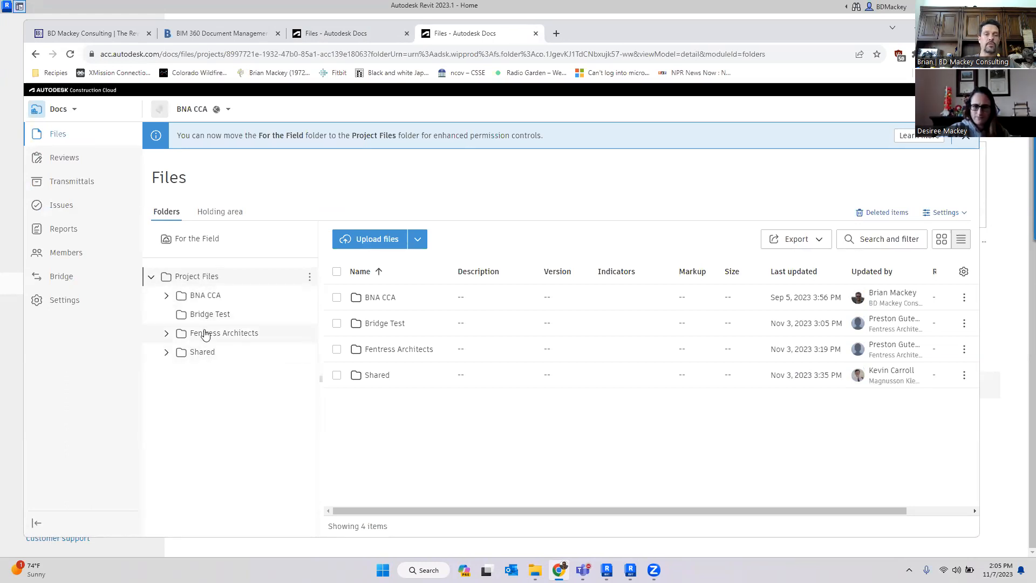
{"action": "left_click", "coordinate": [167, 333]}
{"action": "left_click", "coordinate": [167, 334]}
{"action": "left_click", "coordinate": [167, 296]}
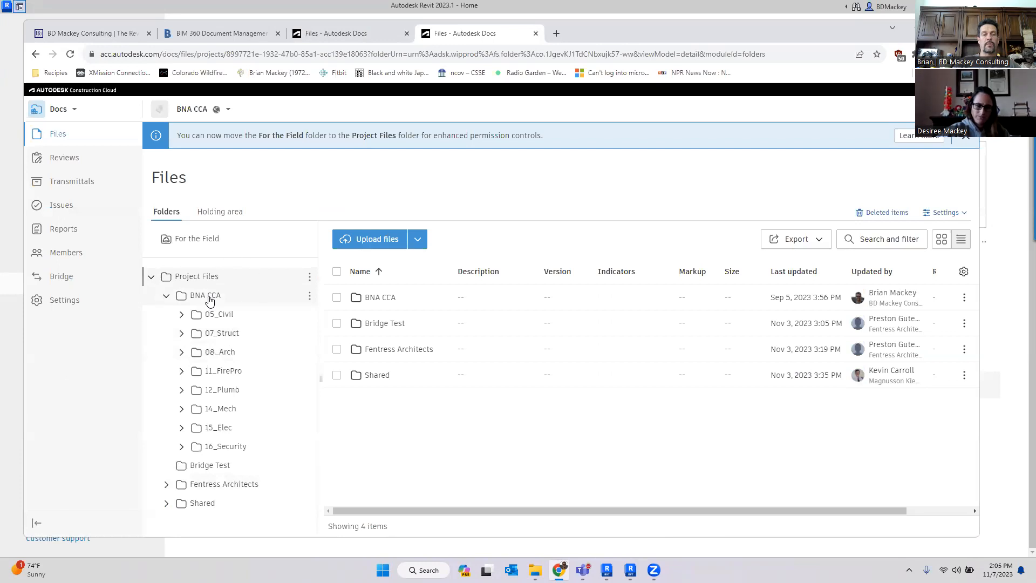
- Open the permission settings of the 11_FirePro folder and review those of its 11_FirePro_Revit subfolder
{"action": "left_click", "coordinate": [310, 372]}
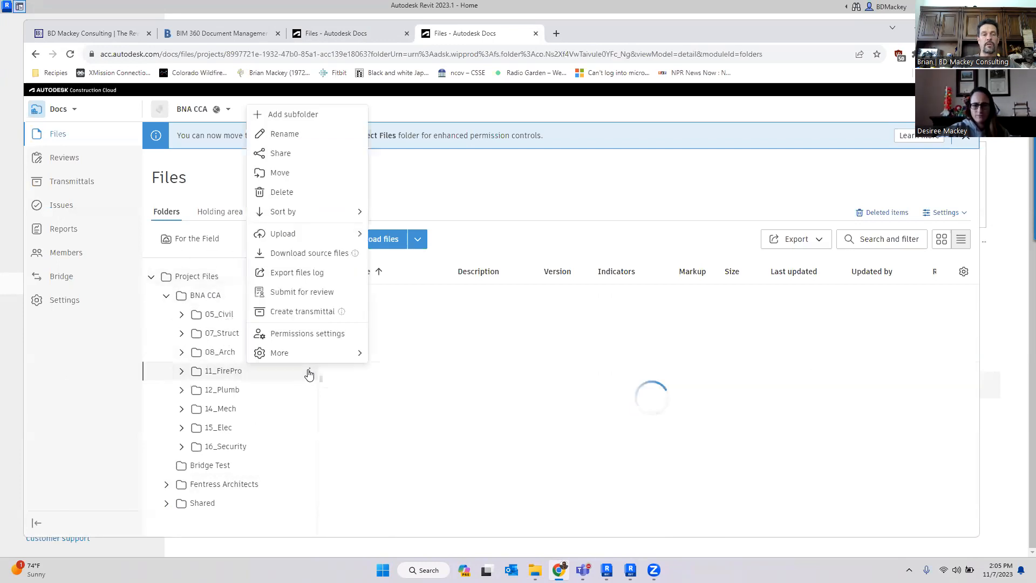
{"action": "left_click", "coordinate": [308, 334]}
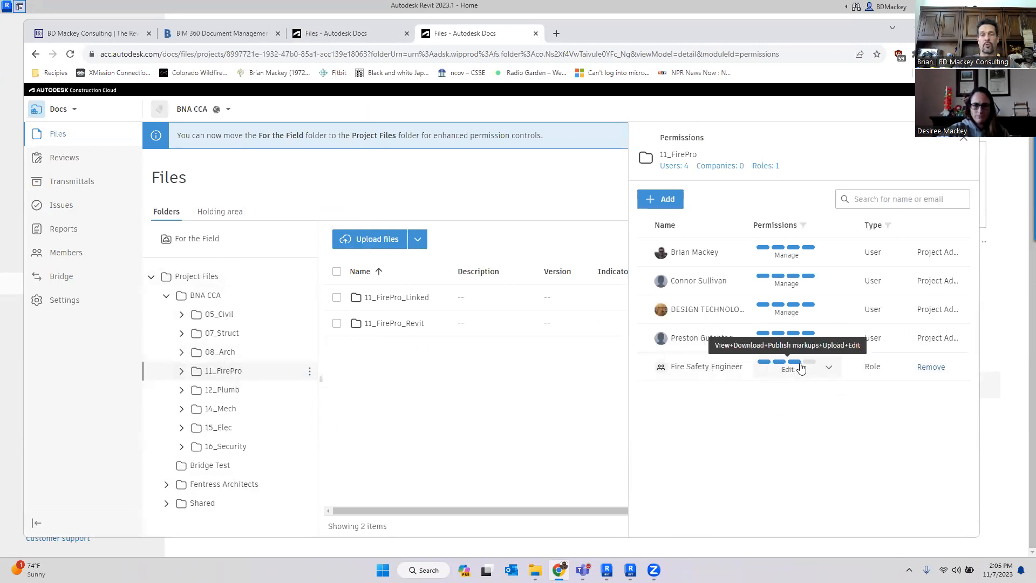
{"action": "left_click", "coordinate": [182, 372]}
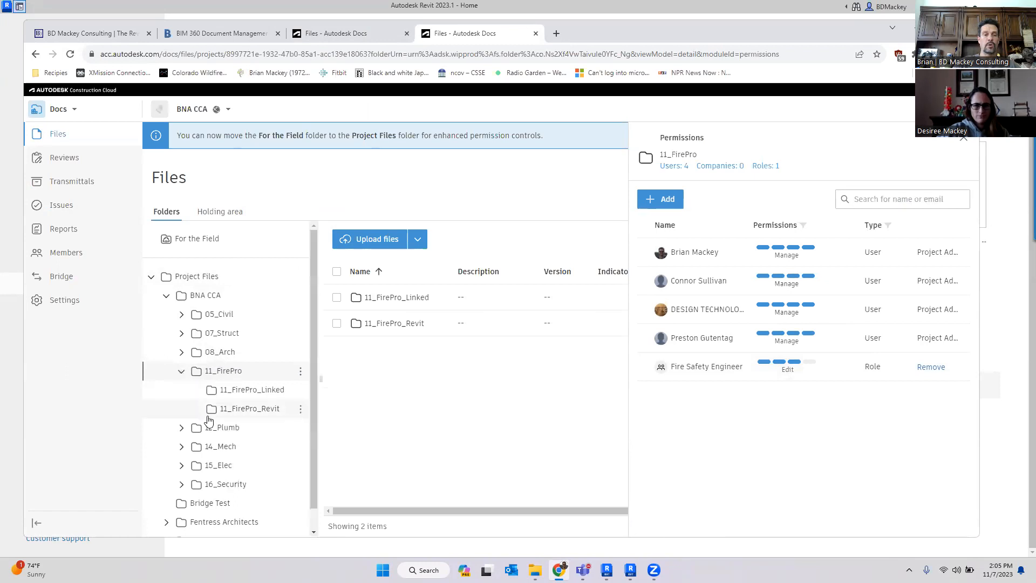
{"action": "left_click", "coordinate": [268, 412]}
{"action": "scroll", "coordinate": [720, 389], "scroll_direction": "down", "scroll_amount": 3}
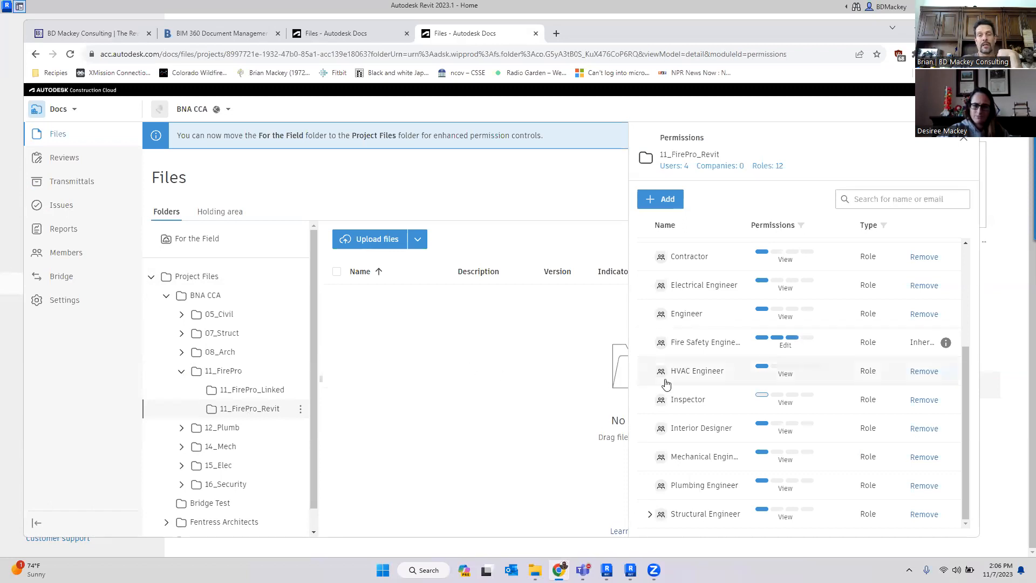
{"action": "scroll", "coordinate": [715, 431], "scroll_direction": "up", "scroll_amount": 3}
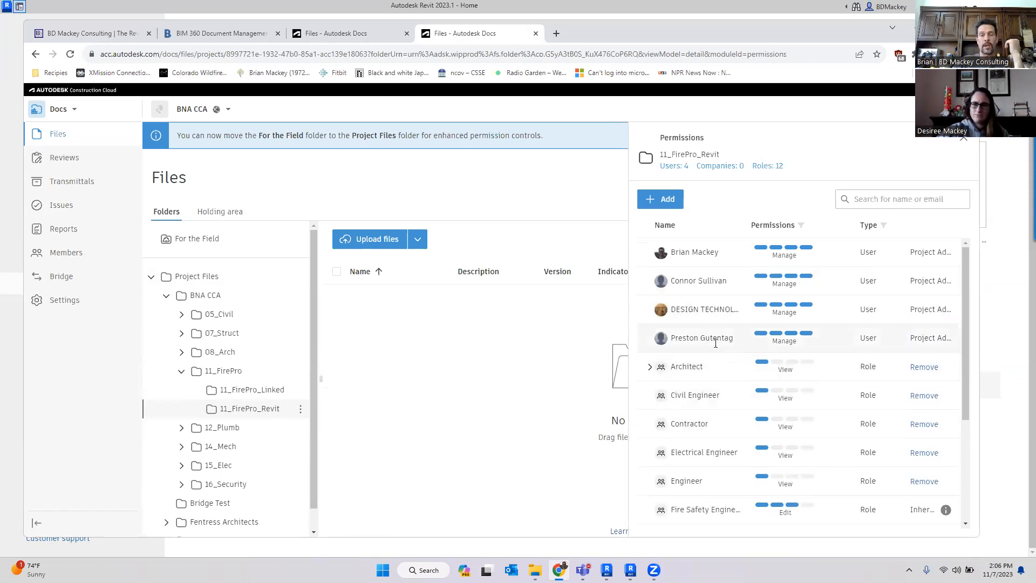
{"action": "scroll", "coordinate": [720, 356], "scroll_direction": "down", "scroll_amount": 3}
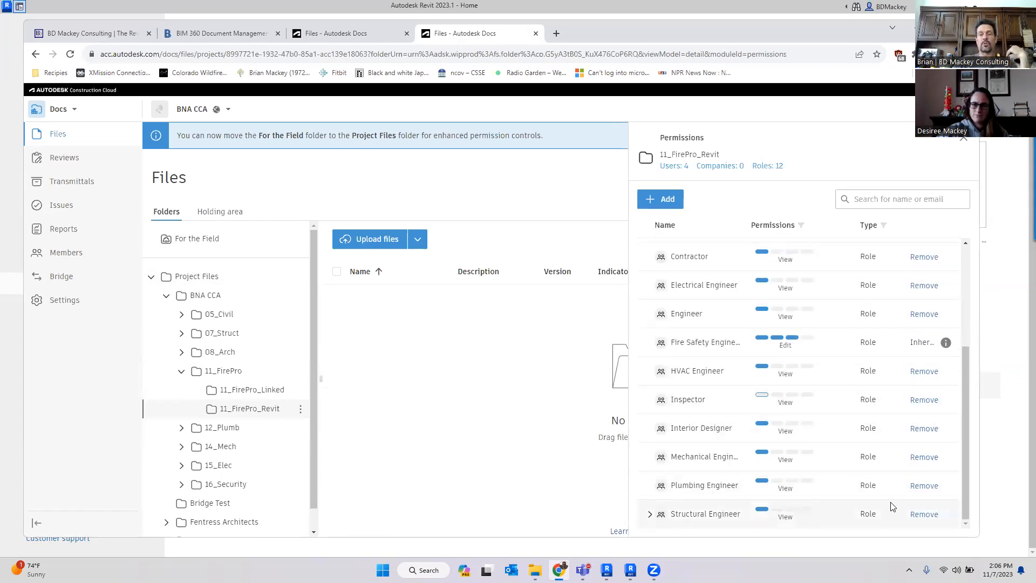
- Review the 08_Arch_Revit folder's permissions, expanding the Structural Engineer role and Fentress Architects company members
{"action": "left_click", "coordinate": [182, 352]}
{"action": "left_click", "coordinate": [245, 408]}
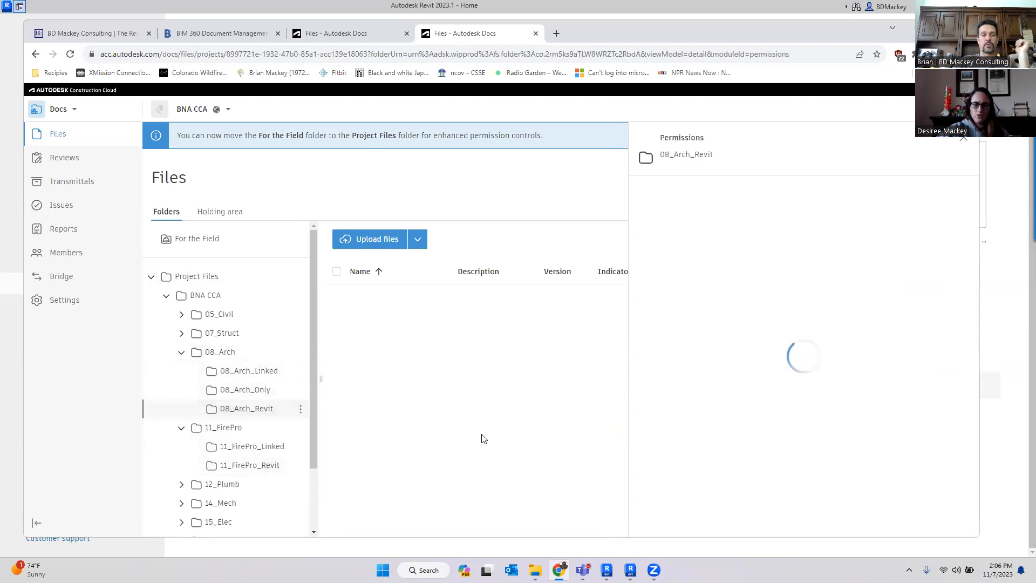
{"action": "scroll", "coordinate": [724, 454], "scroll_direction": "down", "scroll_amount": 4}
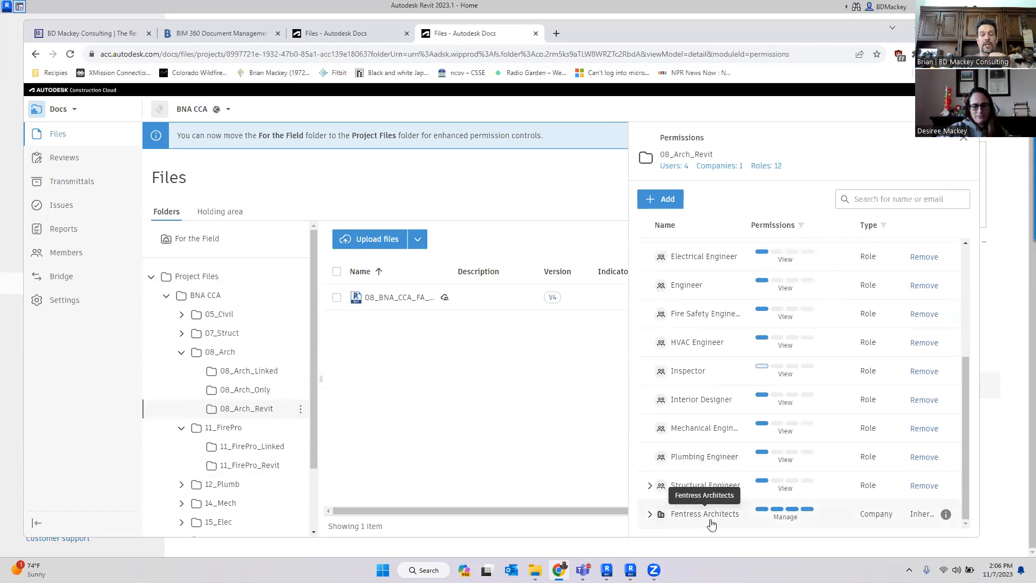
{"action": "left_click", "coordinate": [651, 488]}
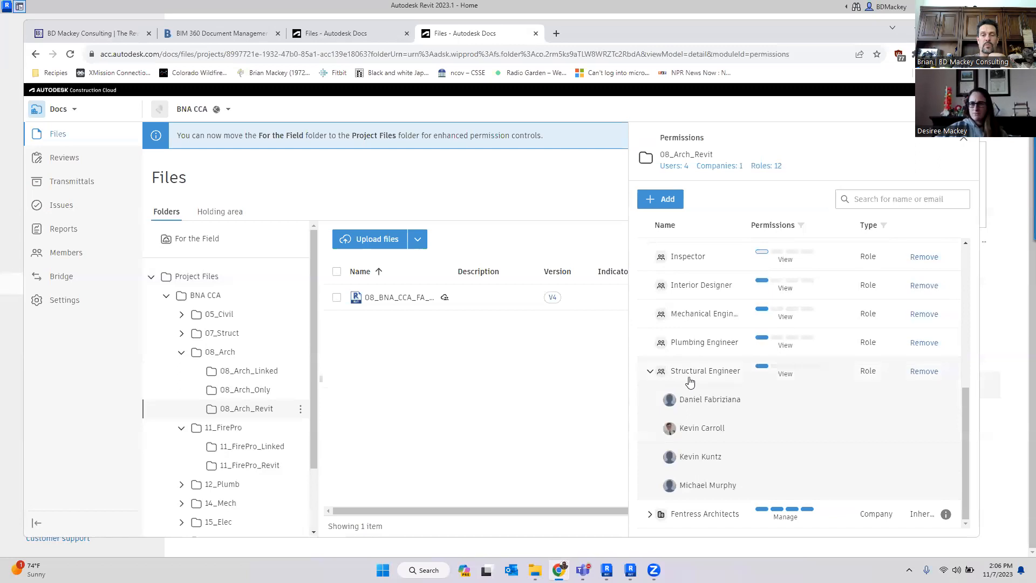
{"action": "left_click", "coordinate": [651, 516]}
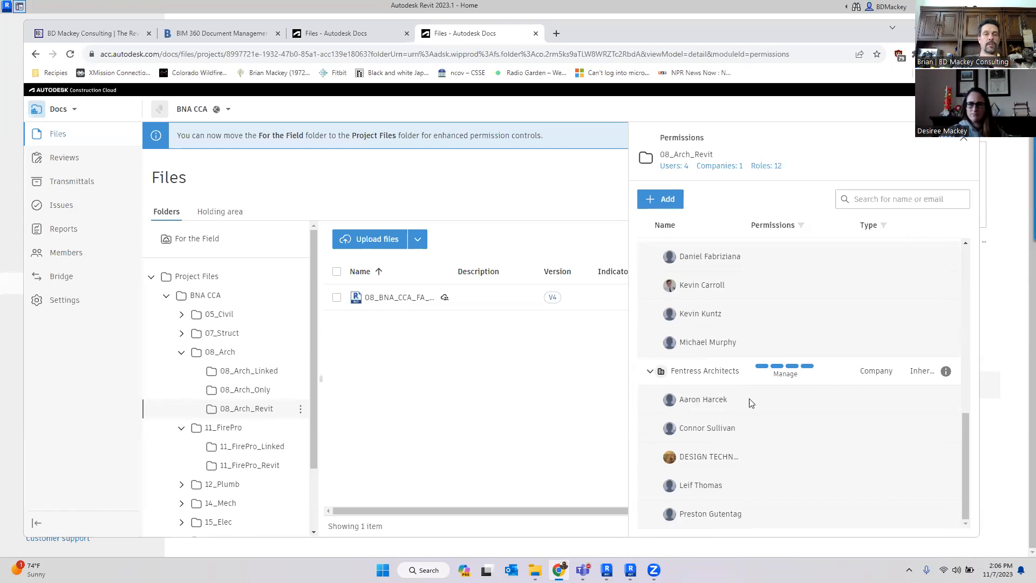
{"action": "scroll", "coordinate": [753, 403], "scroll_direction": "down", "scroll_amount": 5}
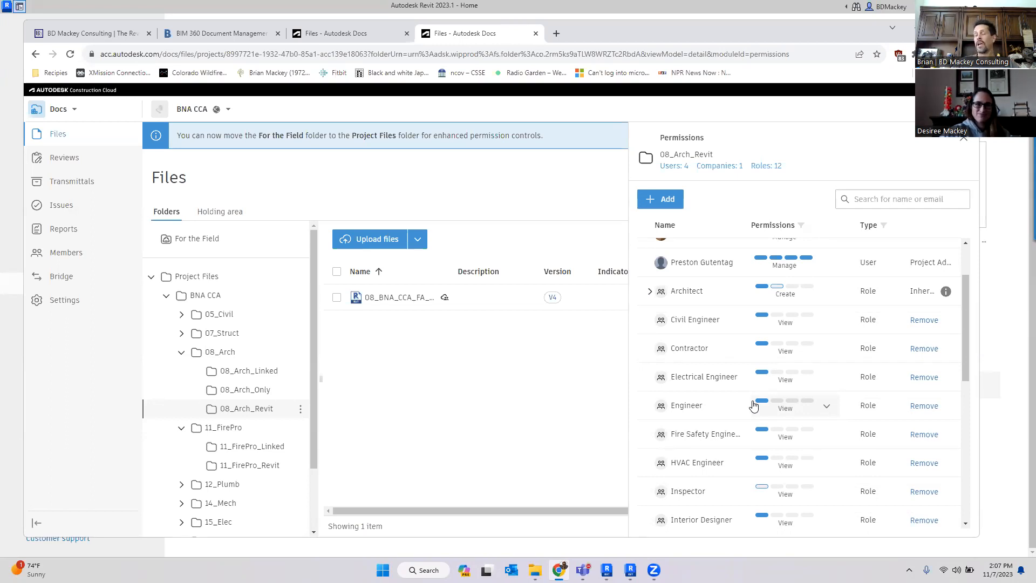
- Switch to the Autodesk Docs tab and orbit the CLEO_A23 model in the web viewer
{"action": "left_click", "coordinate": [326, 34]}
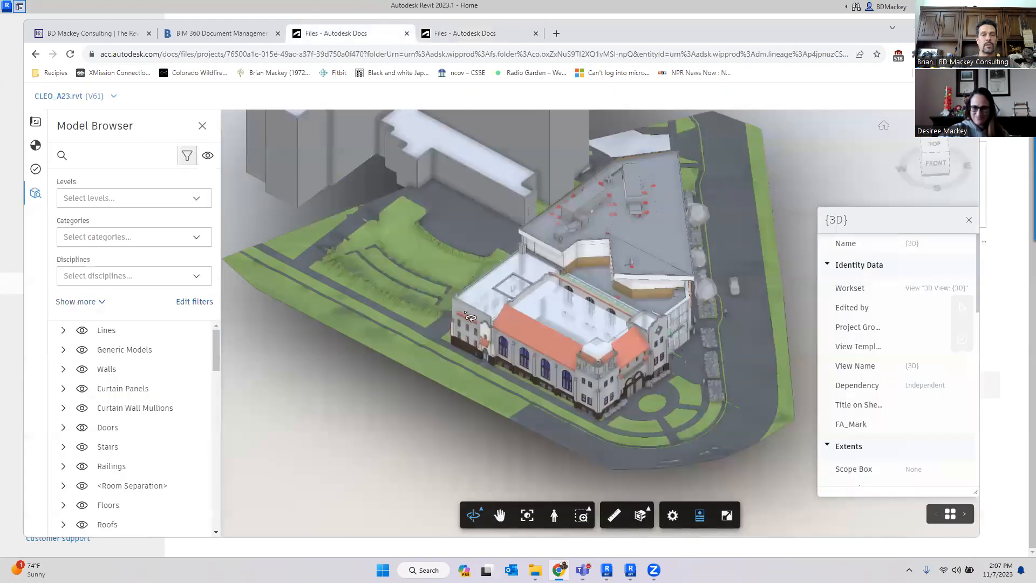
{"action": "left_click_drag", "start_coordinate": [577, 401], "coordinate": [540, 357]}
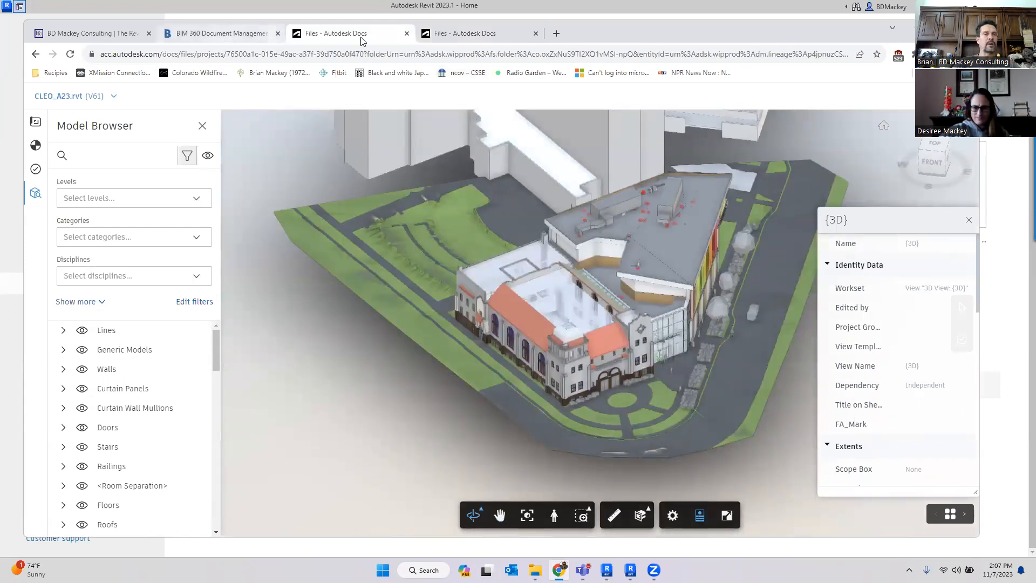
- In the BIM 360 viewer, select a railing element and pick the 3D DEFAULT VIEW containing it
{"action": "left_click", "coordinate": [223, 34]}
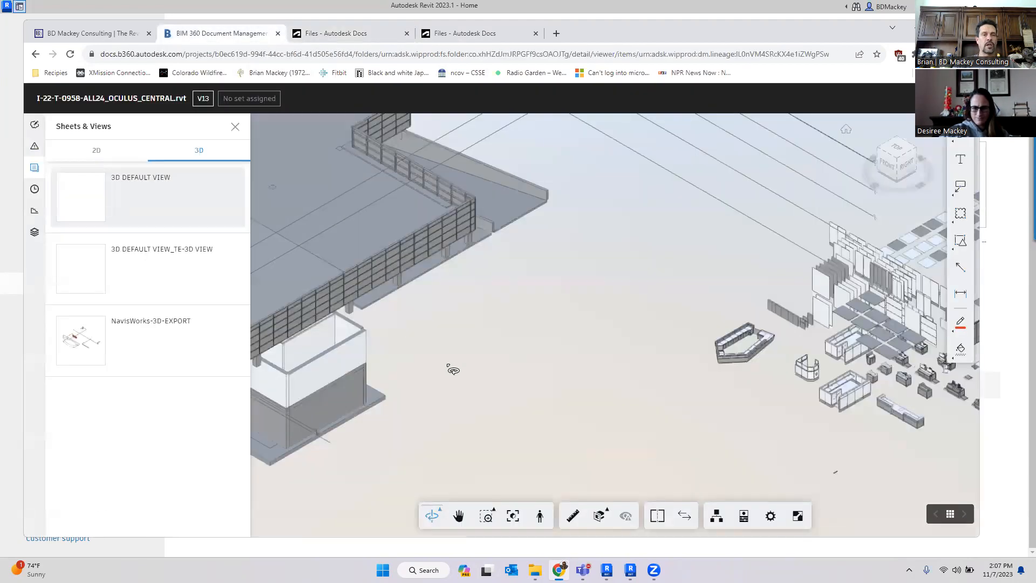
{"action": "scroll", "coordinate": [438, 237], "scroll_direction": "up", "scroll_amount": 3}
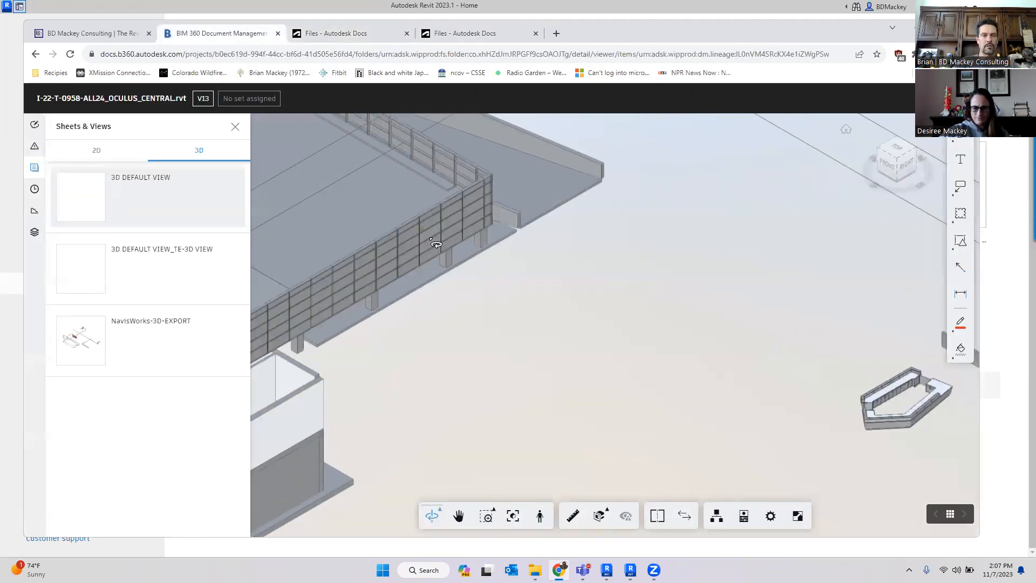
{"action": "left_click", "coordinate": [435, 253]}
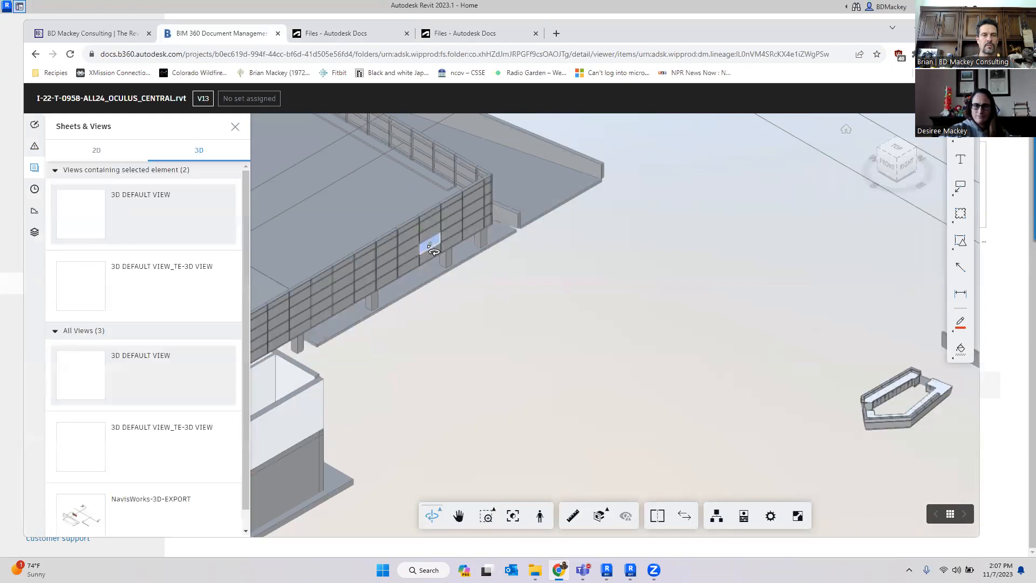
{"action": "left_click", "coordinate": [145, 218]}
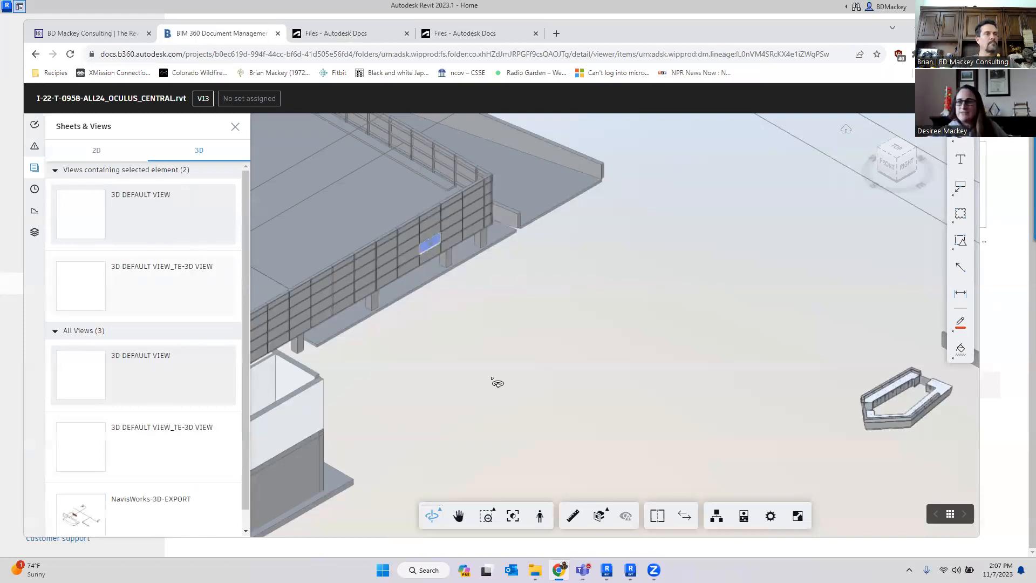
- Clear the railing selection and zoom out and orbit to survey the whole building model in the BIM 360 viewer
{"action": "left_click", "coordinate": [519, 379]}
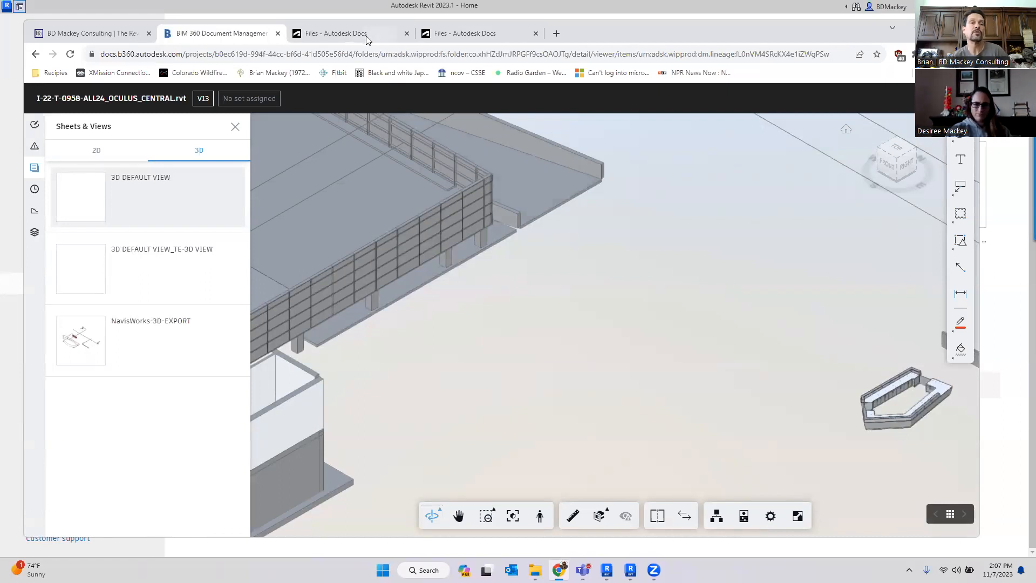
{"action": "mouse_move", "coordinate": [366, 39]}
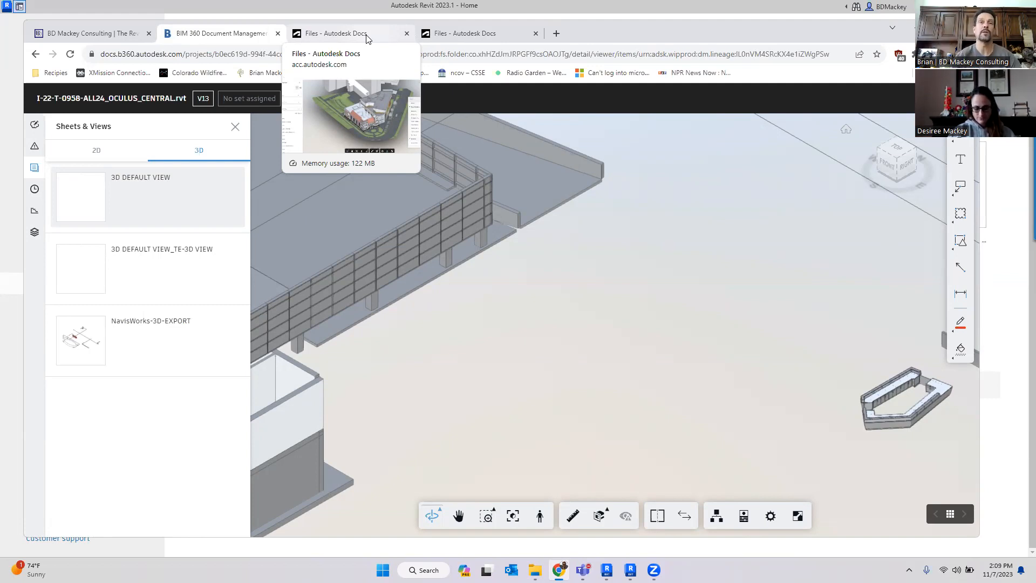
{"action": "scroll", "coordinate": [641, 297], "scroll_direction": "down", "scroll_amount": 3}
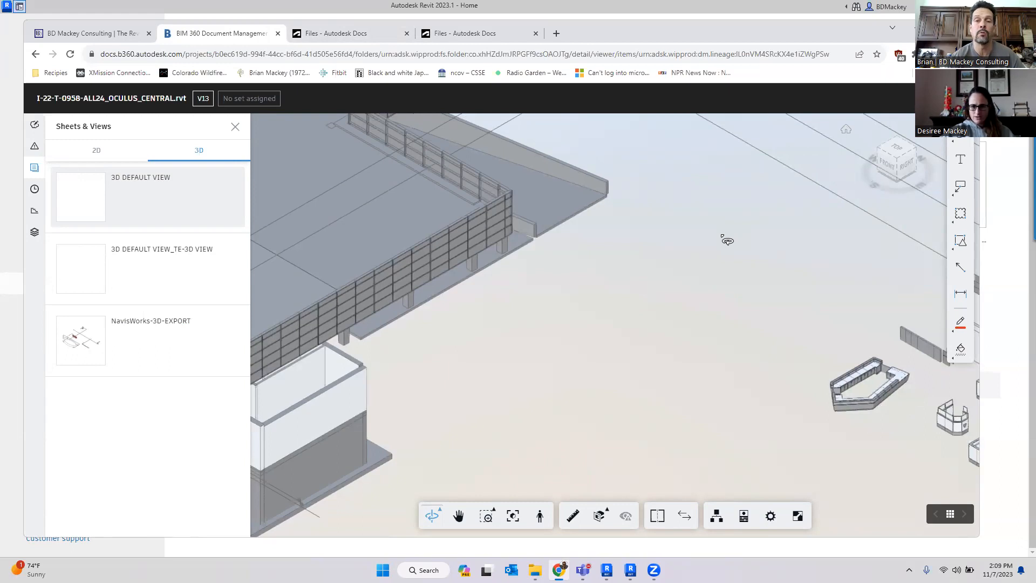
{"action": "scroll", "coordinate": [727, 240], "scroll_direction": "down", "scroll_amount": 5}
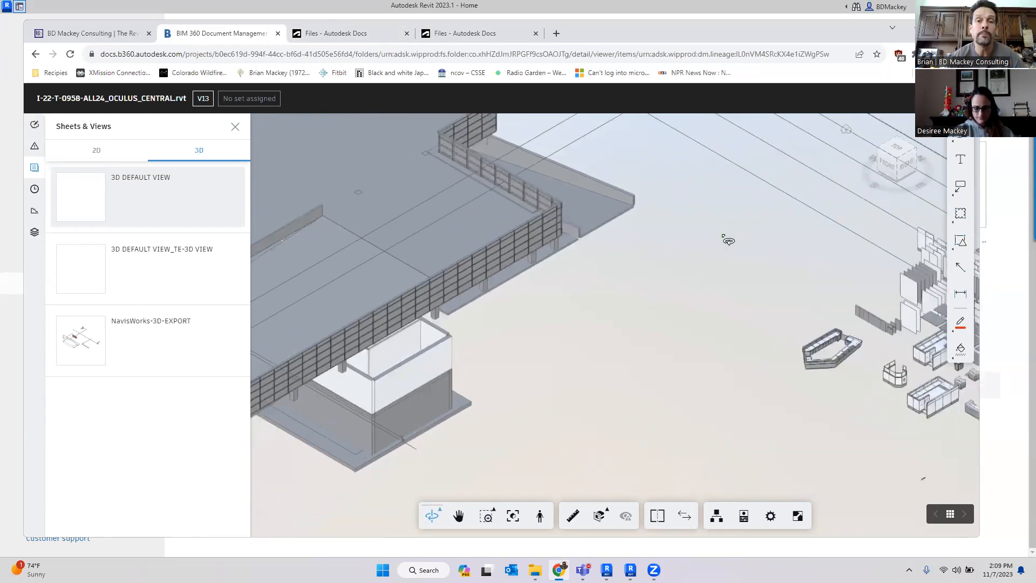
{"action": "left_click_drag", "start_coordinate": [733, 236], "coordinate": [741, 269]}
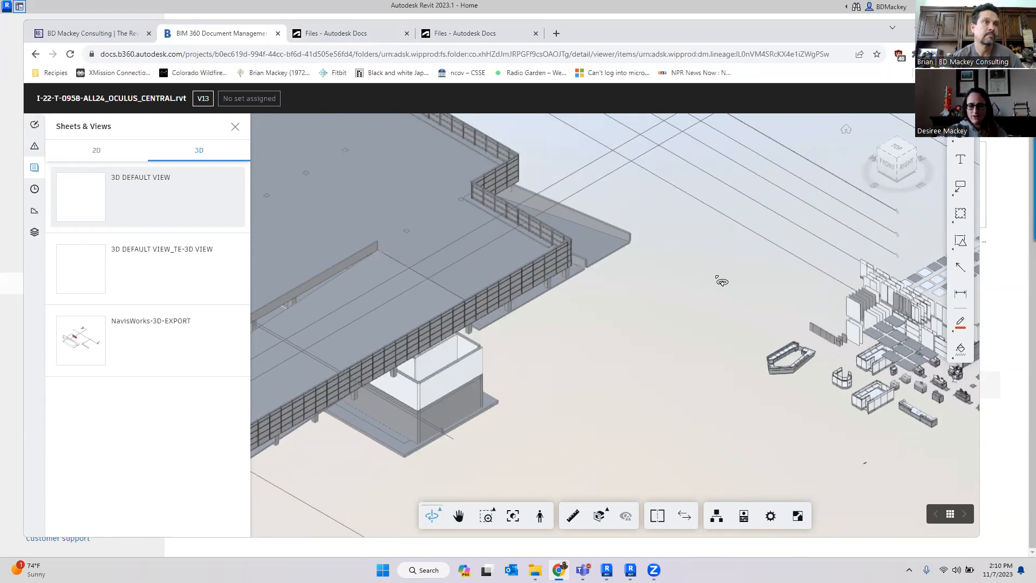
{"action": "scroll", "coordinate": [760, 318], "scroll_direction": "down", "scroll_amount": 6}
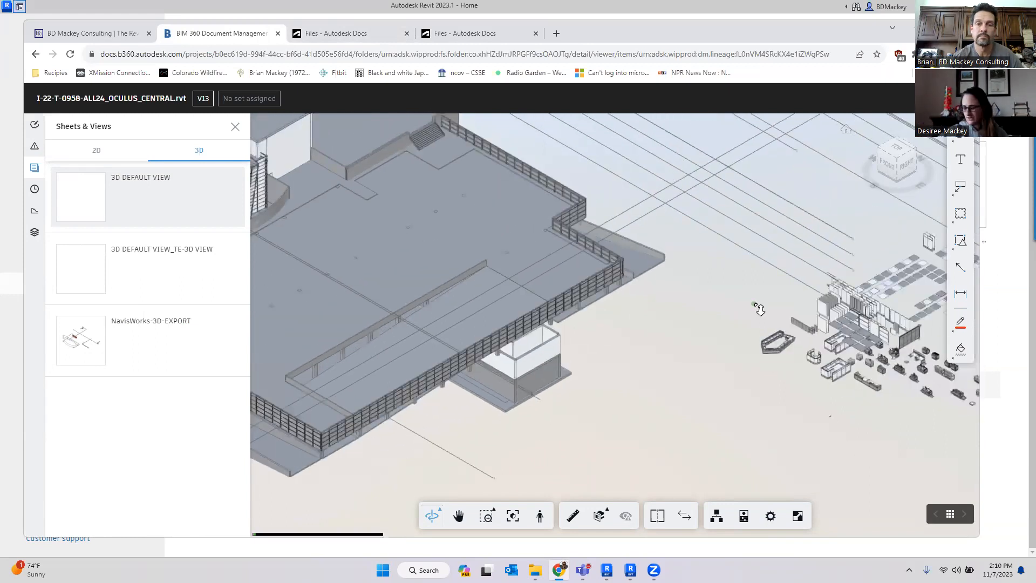
{"action": "middle_click_drag", "start_coordinate": [754, 326], "coordinate": [768, 330]}
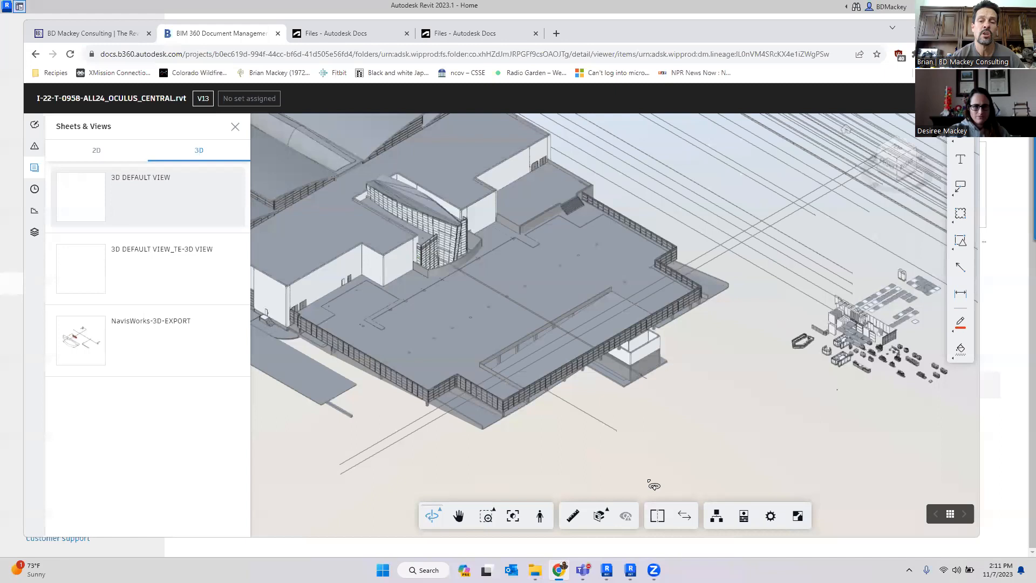
{"action": "key", "text": "ctrl"}
{"action": "key", "text": "ctrl"}
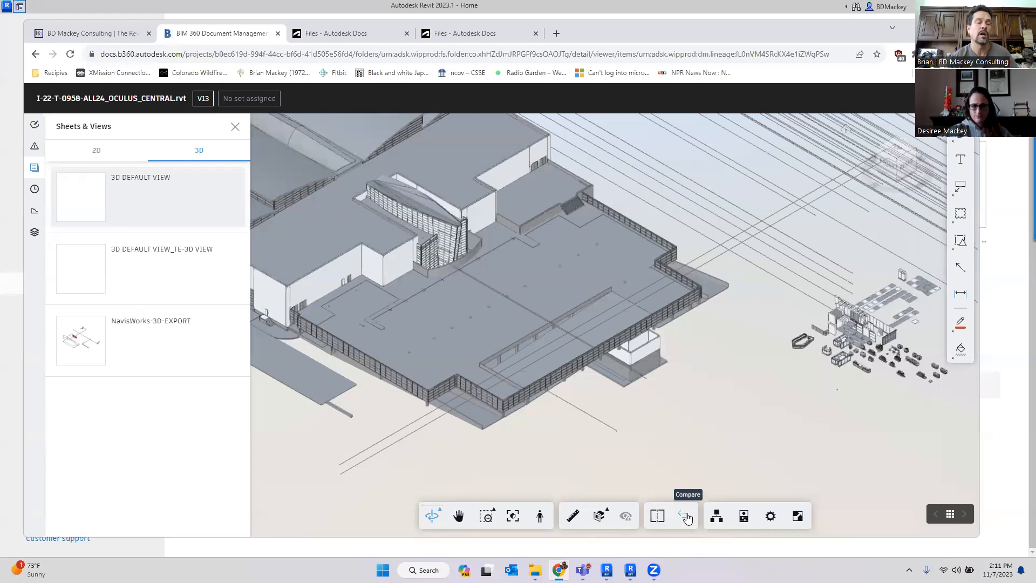